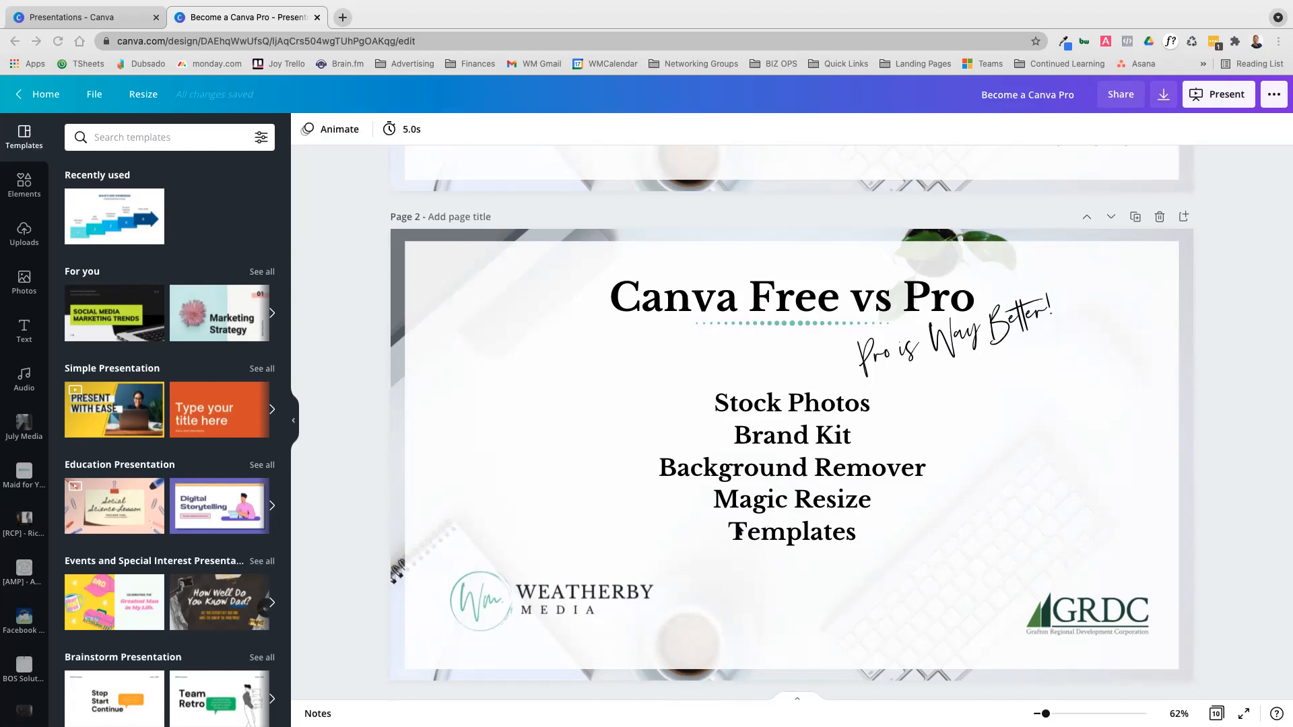
Review the presentation's Canva Free vs Pro and Canva Basics slides
scroll(739, 531, down, 3)
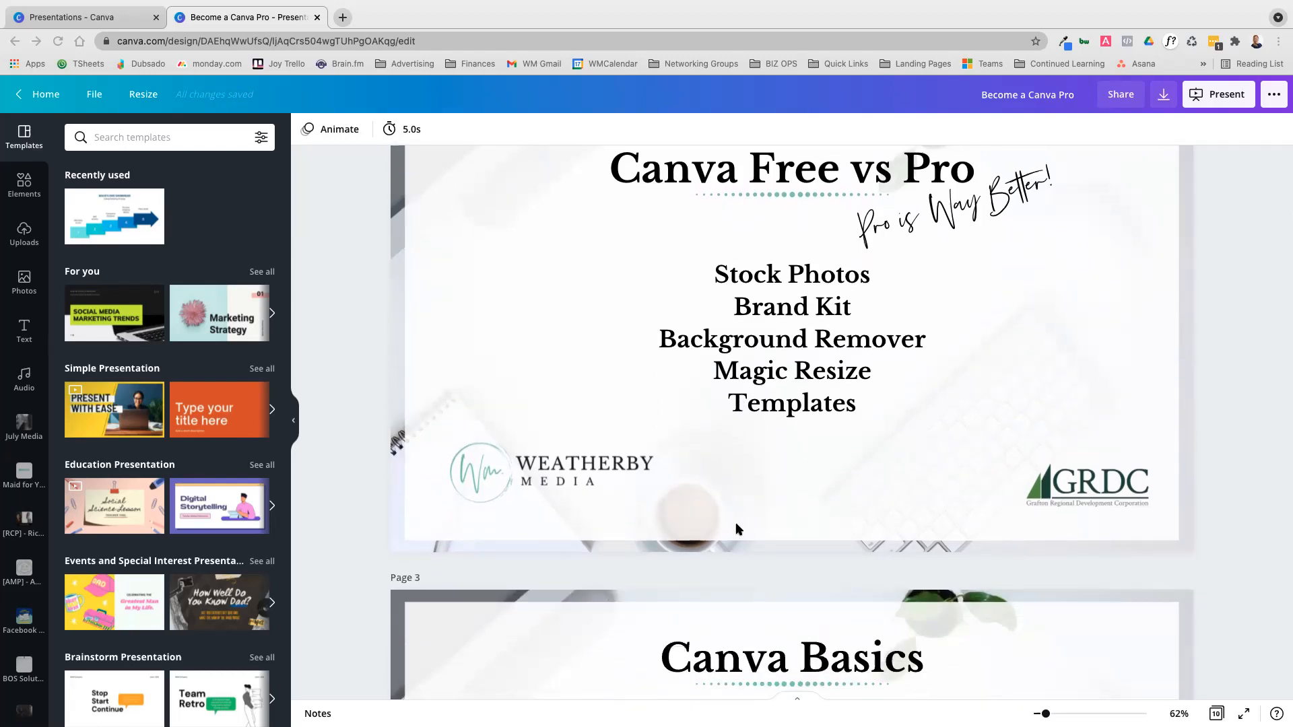
scroll(739, 529, down, 5)
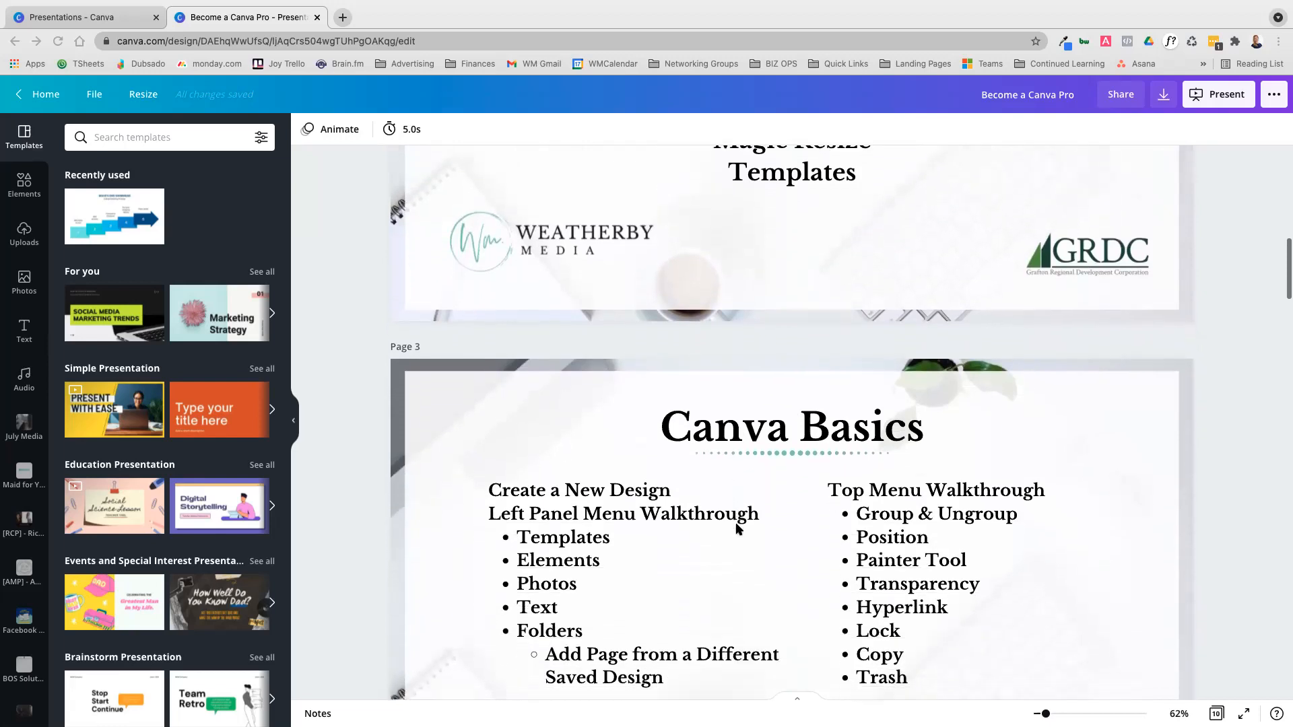
scroll(739, 529, down, 3)
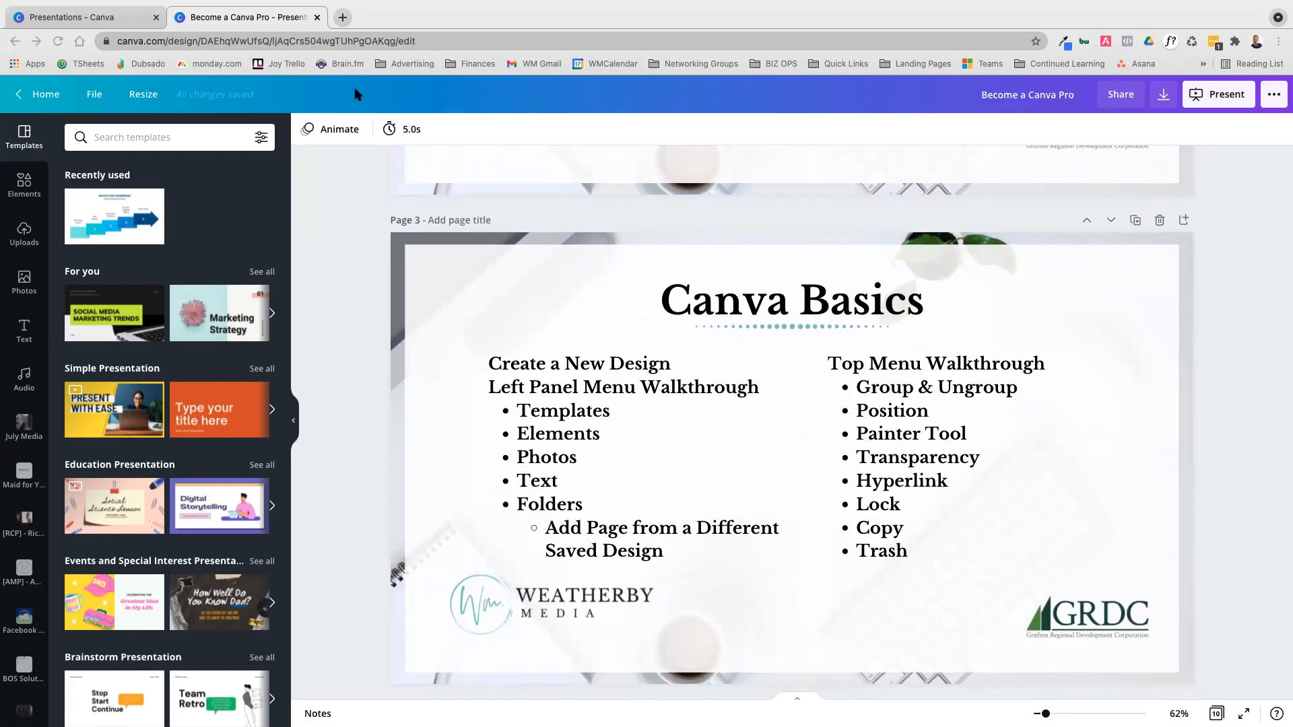
scroll(364, 165, up, 2)
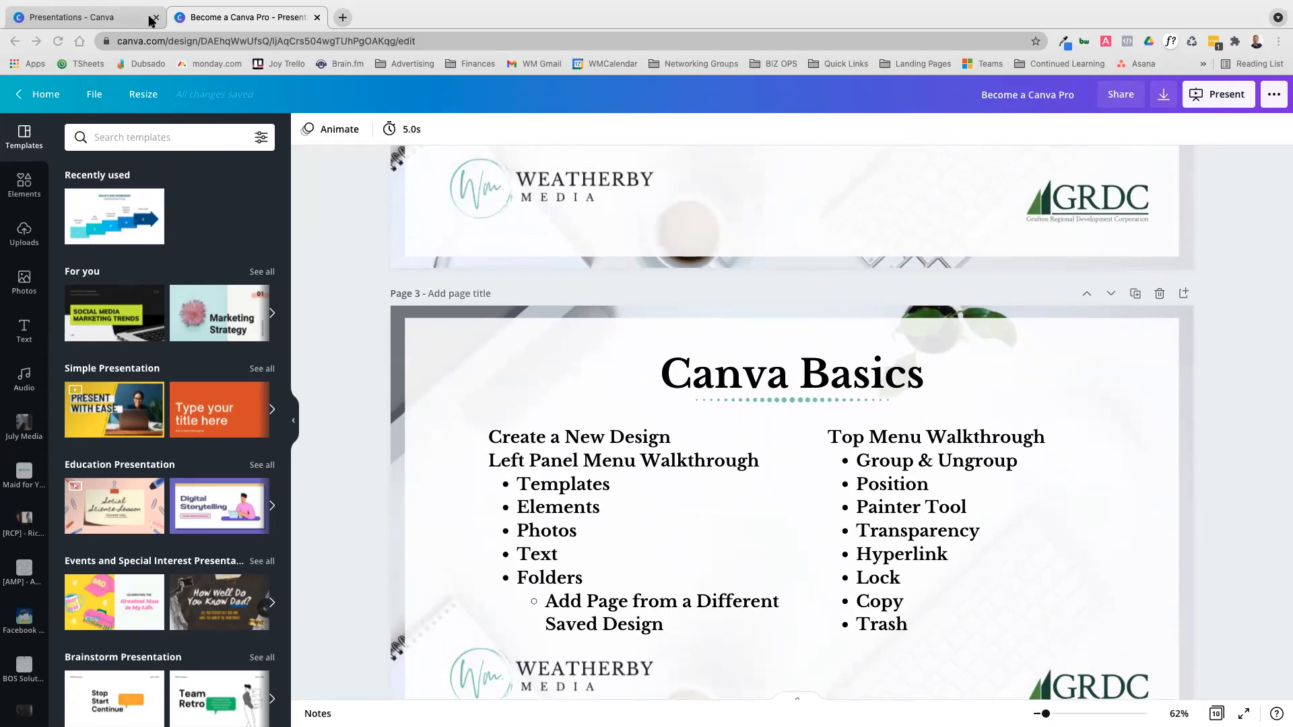
Open the Canva home page in a new browser tab
click(343, 18)
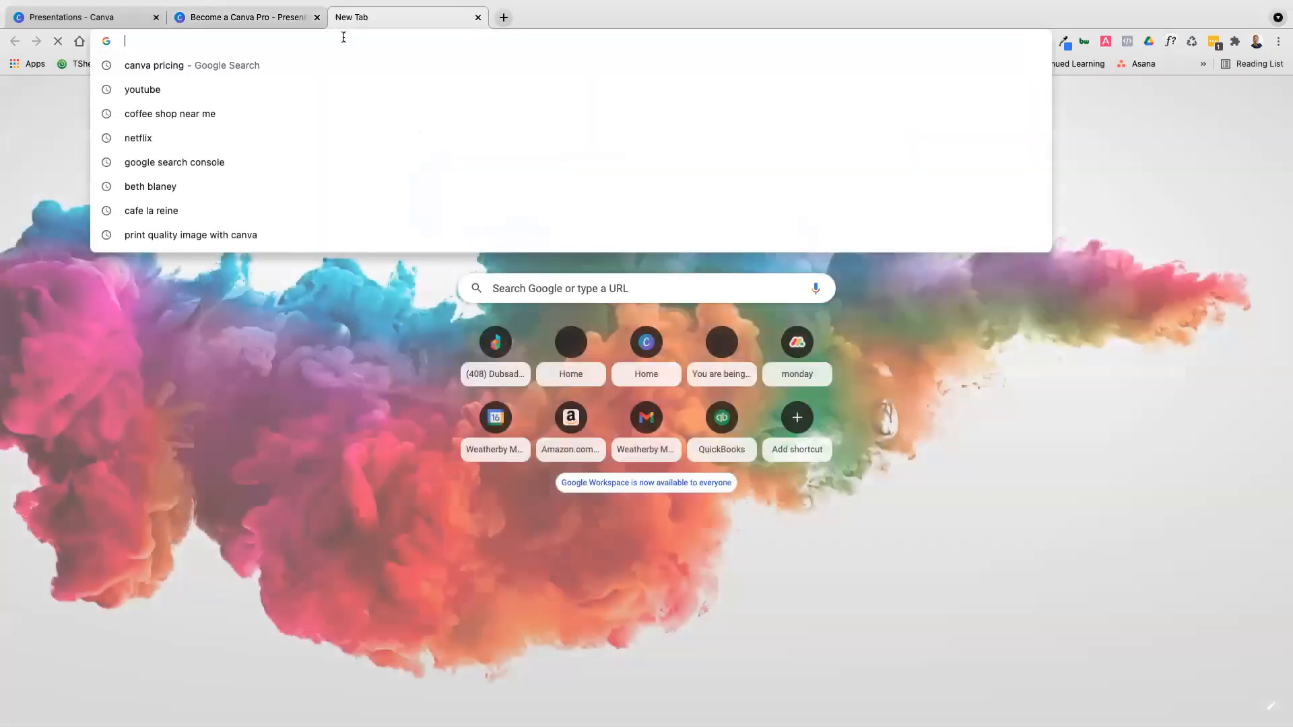
text(canva.com)
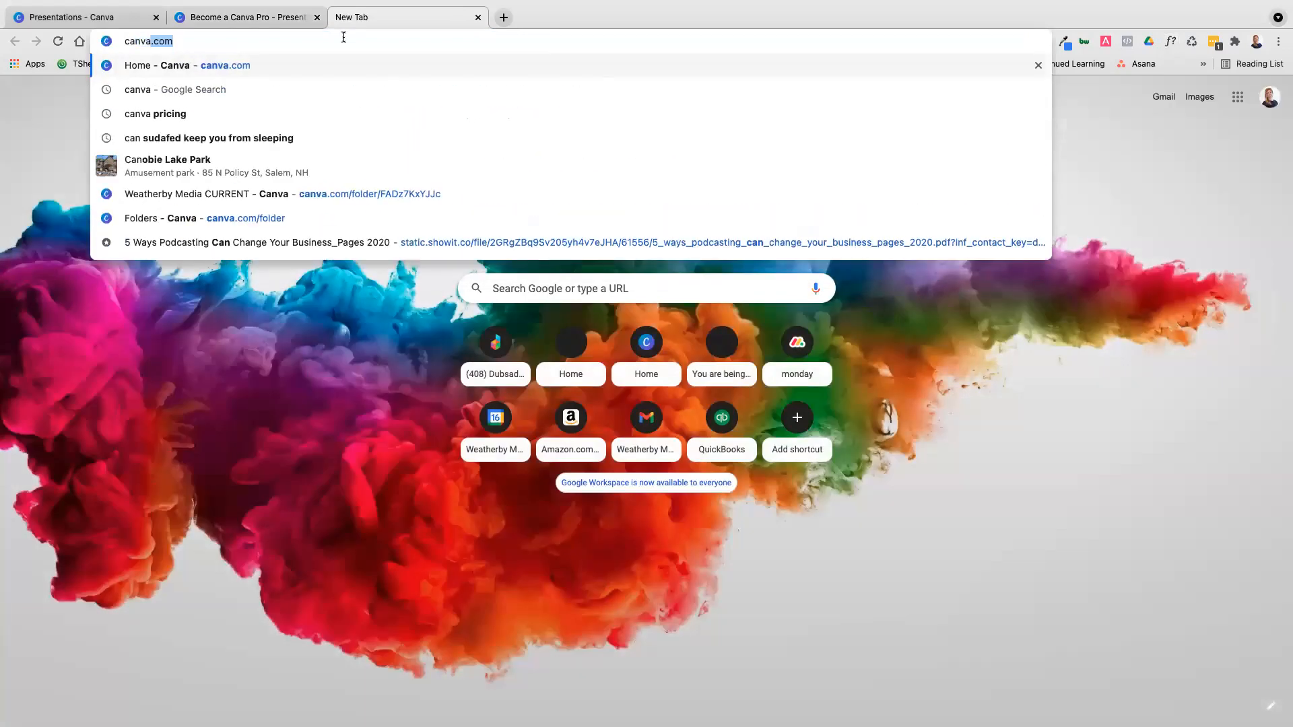
key(Return)
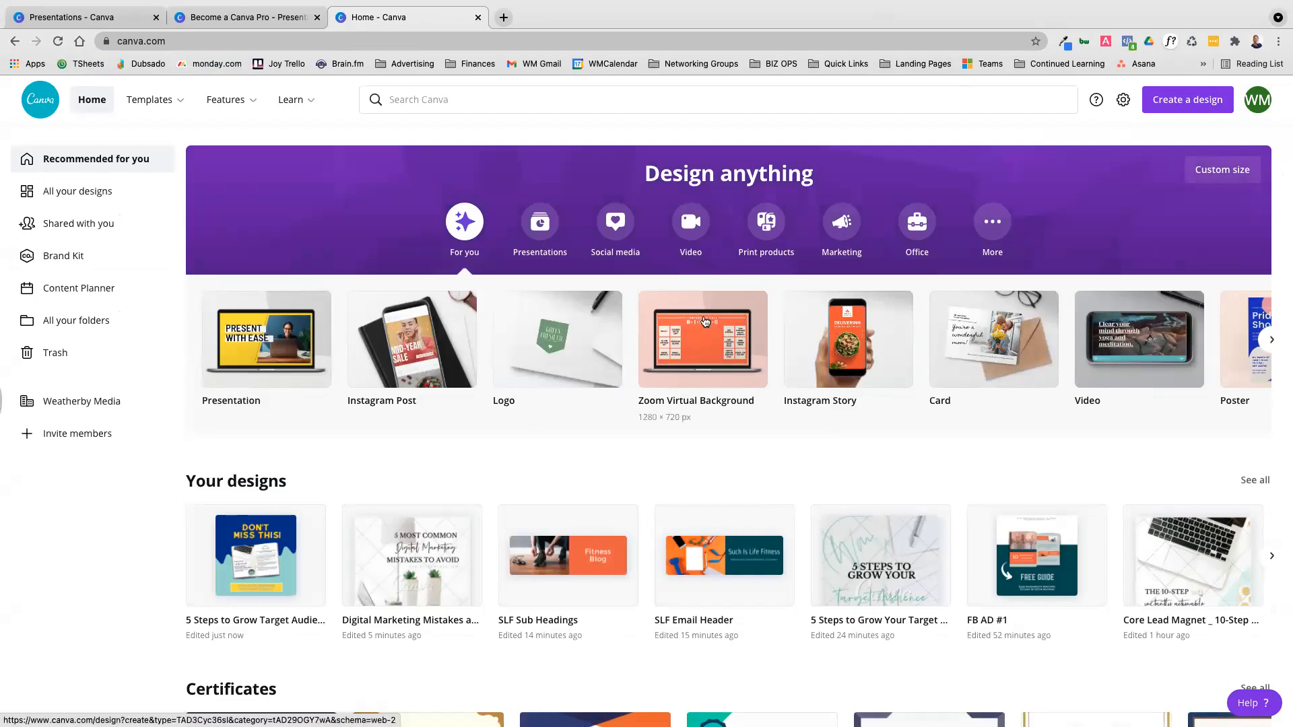
Create a new blank Instagram Post design at 1080 × 1080 px
mouse_move(152, 108)
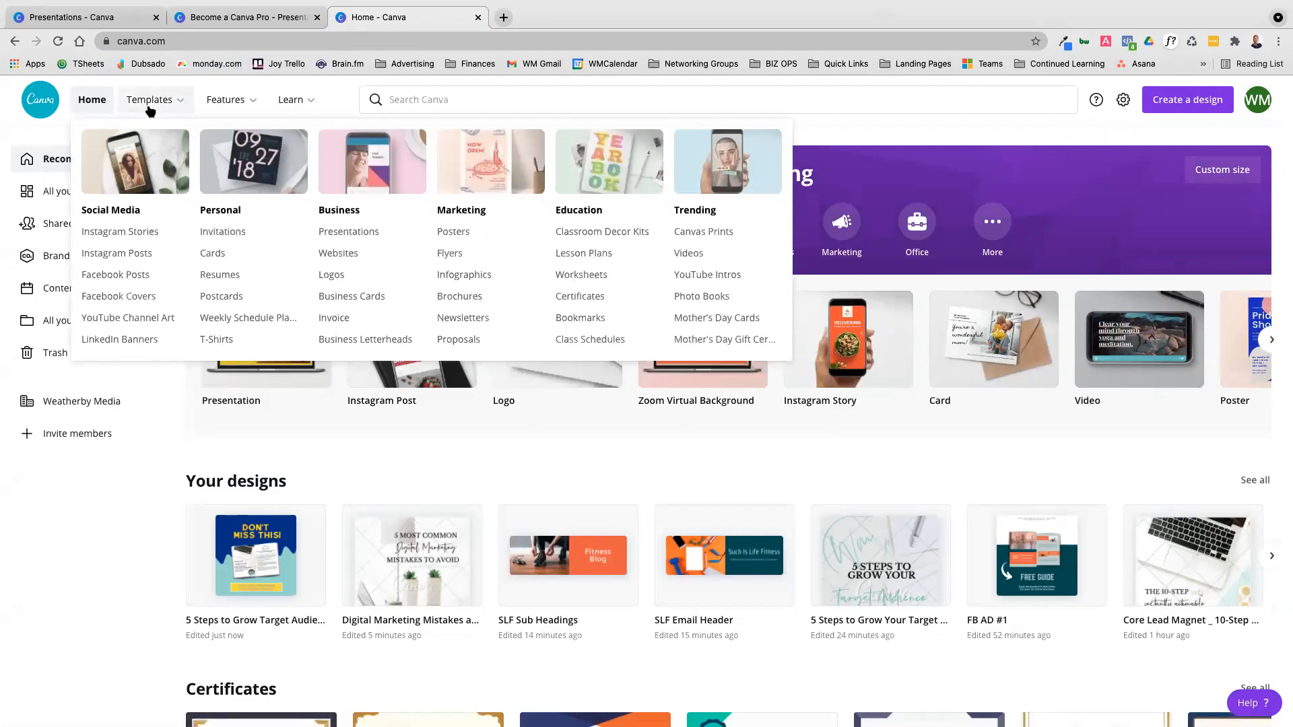
mouse_move(234, 111)
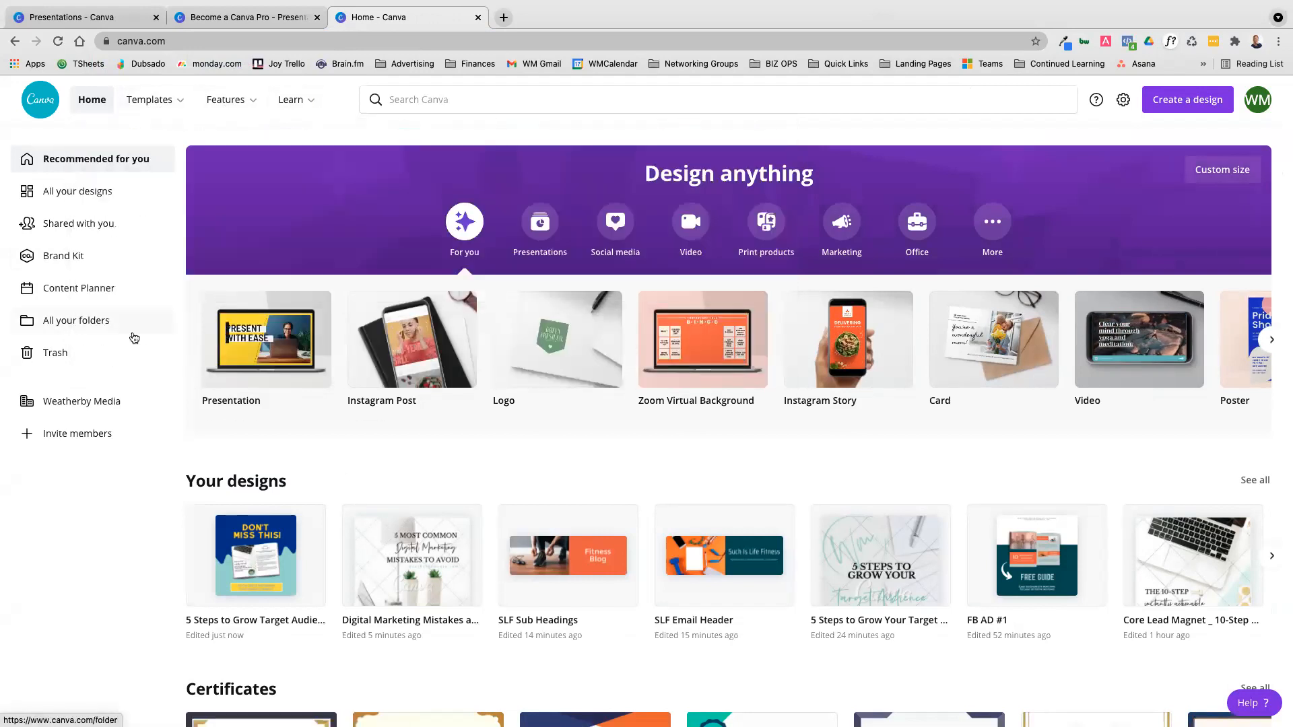
click(1187, 108)
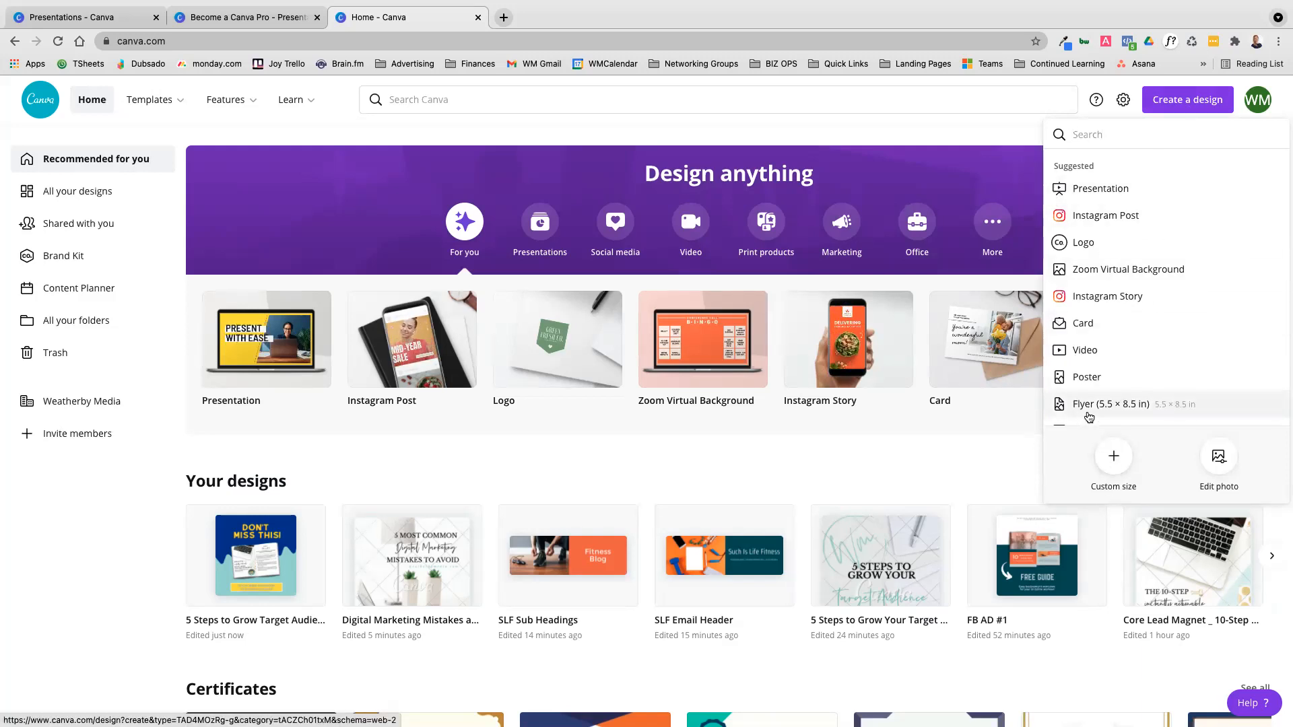
click(1115, 218)
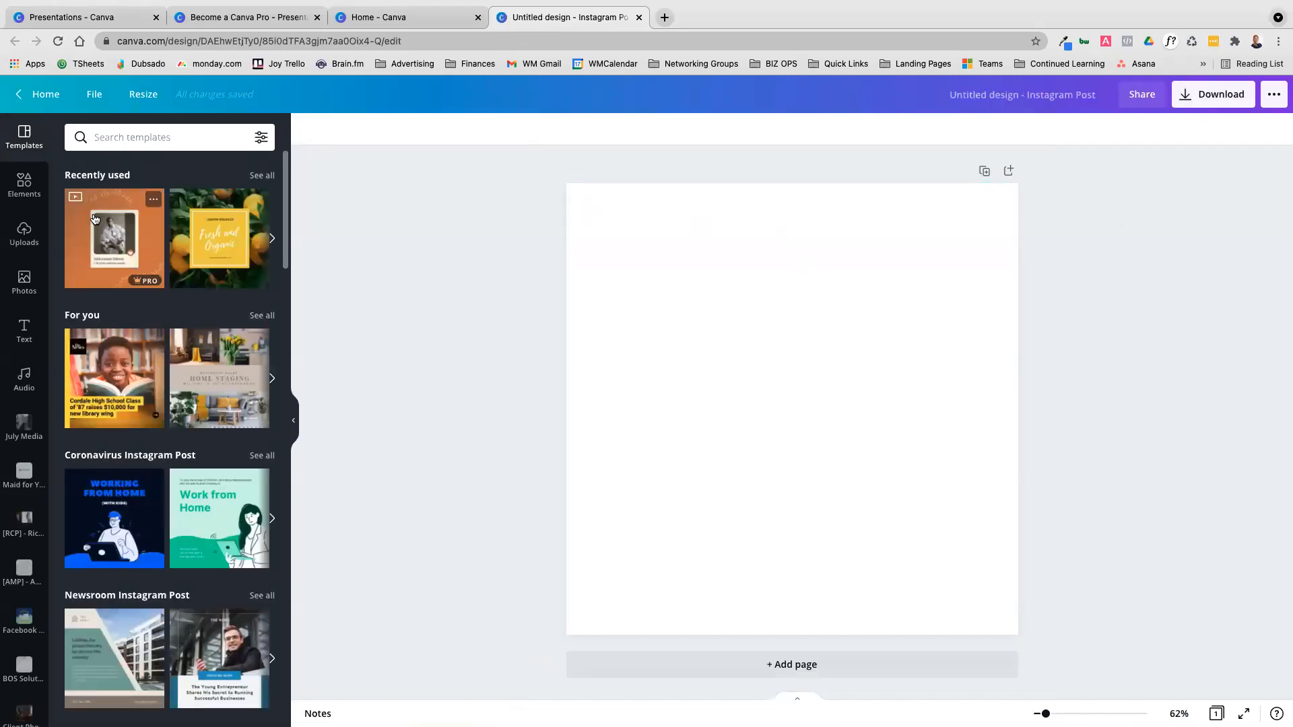
Skim the Instagram post templates and recheck the Canva Basics outline in the presentation
scroll(141, 270, down, 3)
scroll(141, 270, down, 5)
scroll(141, 268, up, 8)
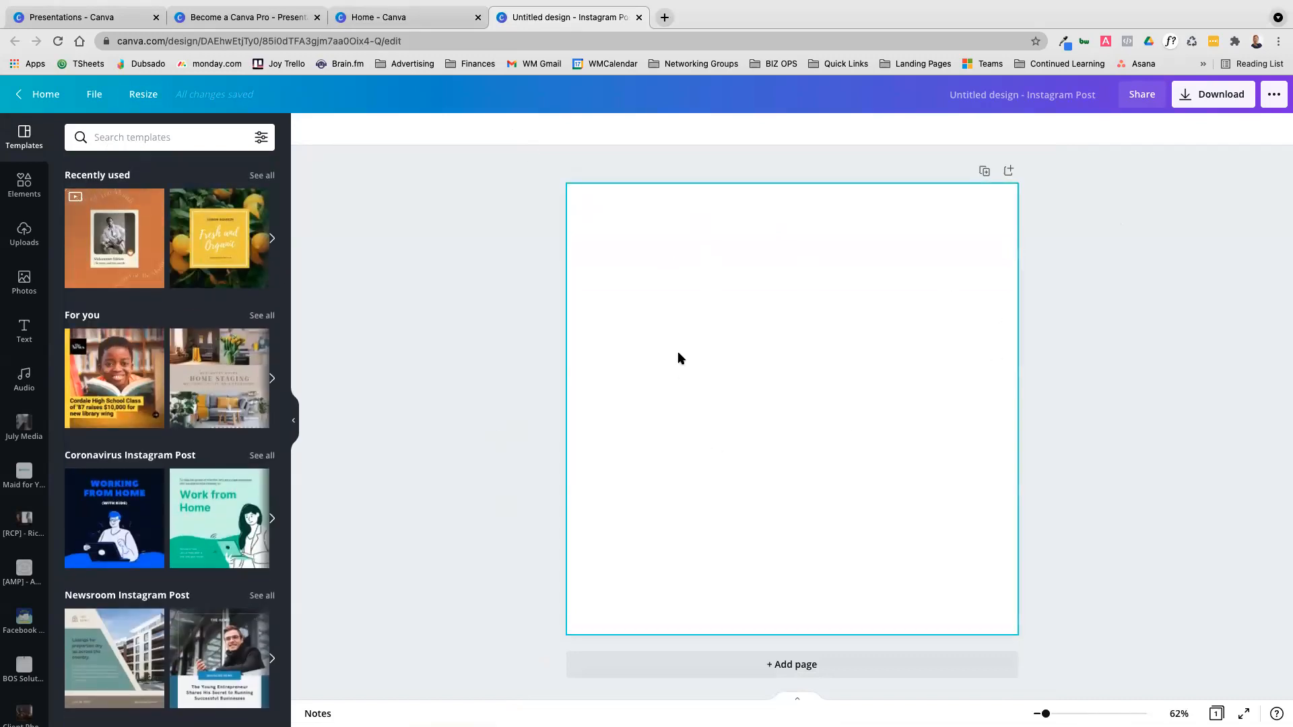
click(369, 18)
click(239, 17)
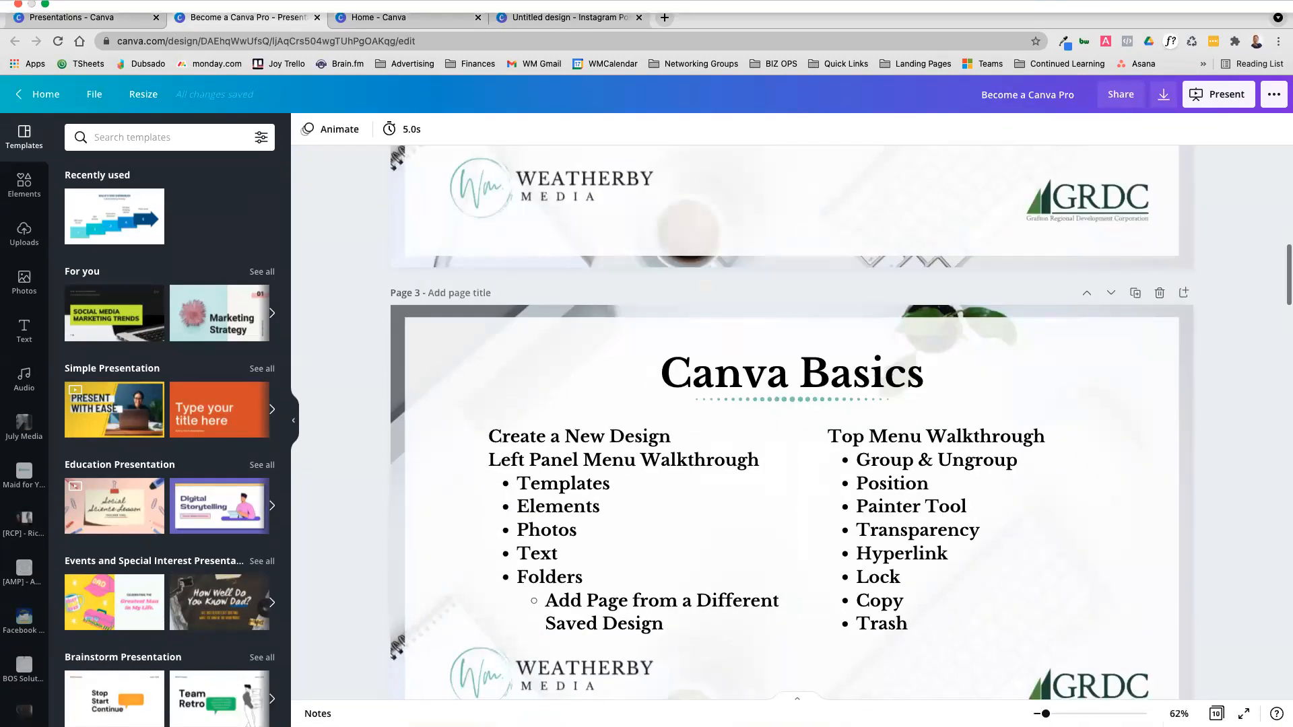
click(569, 17)
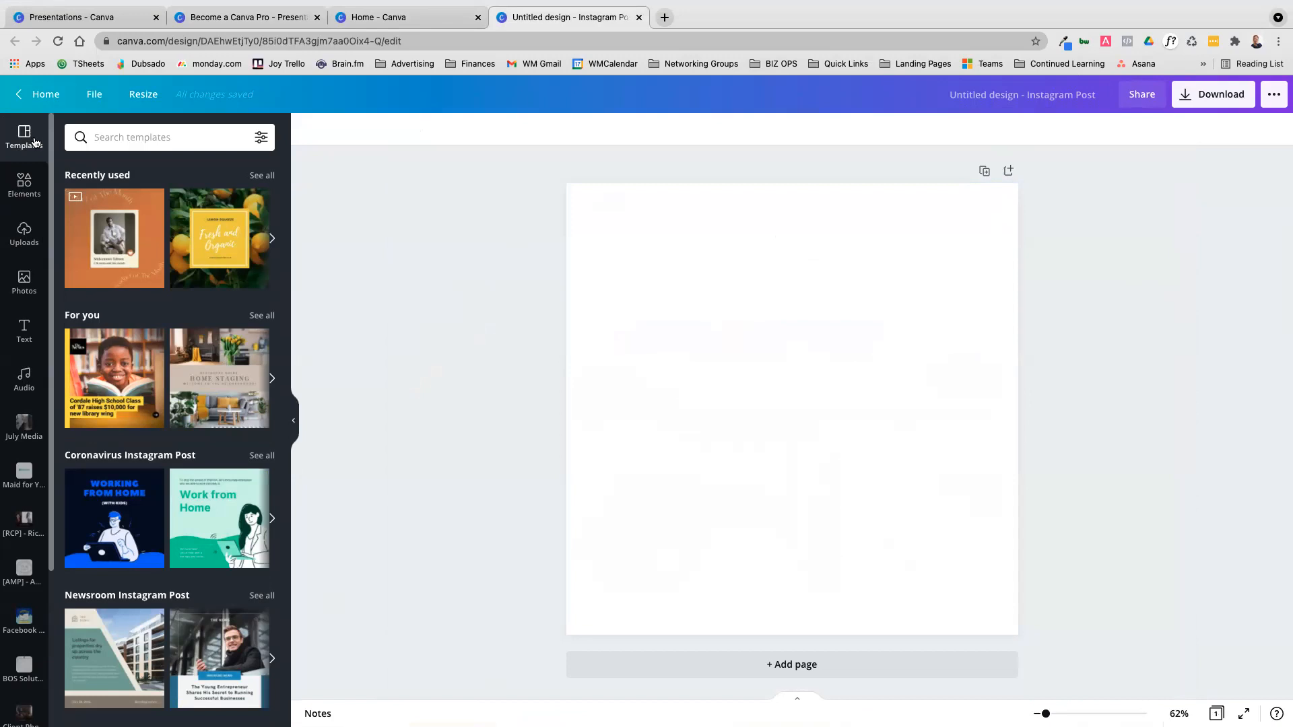
Apply the suggested Home Staging template to the blank Instagram post
scroll(114, 236, down, 2)
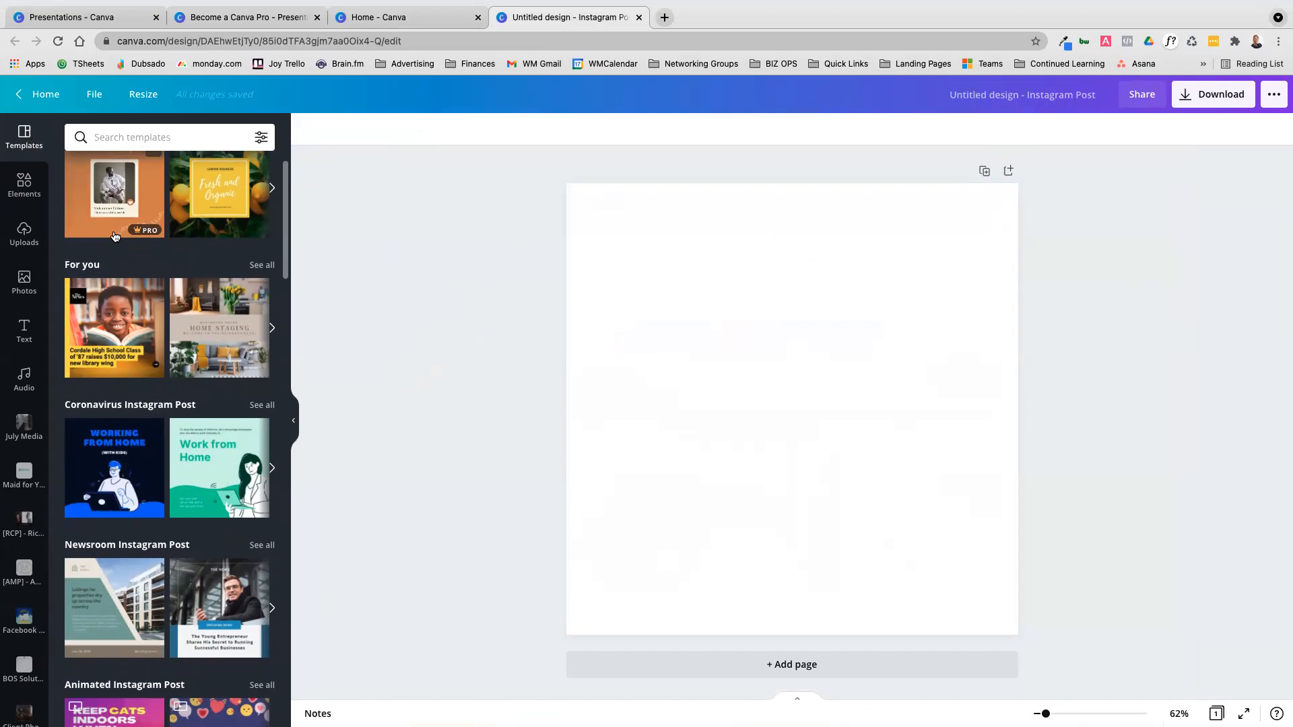
scroll(114, 236, up, 2)
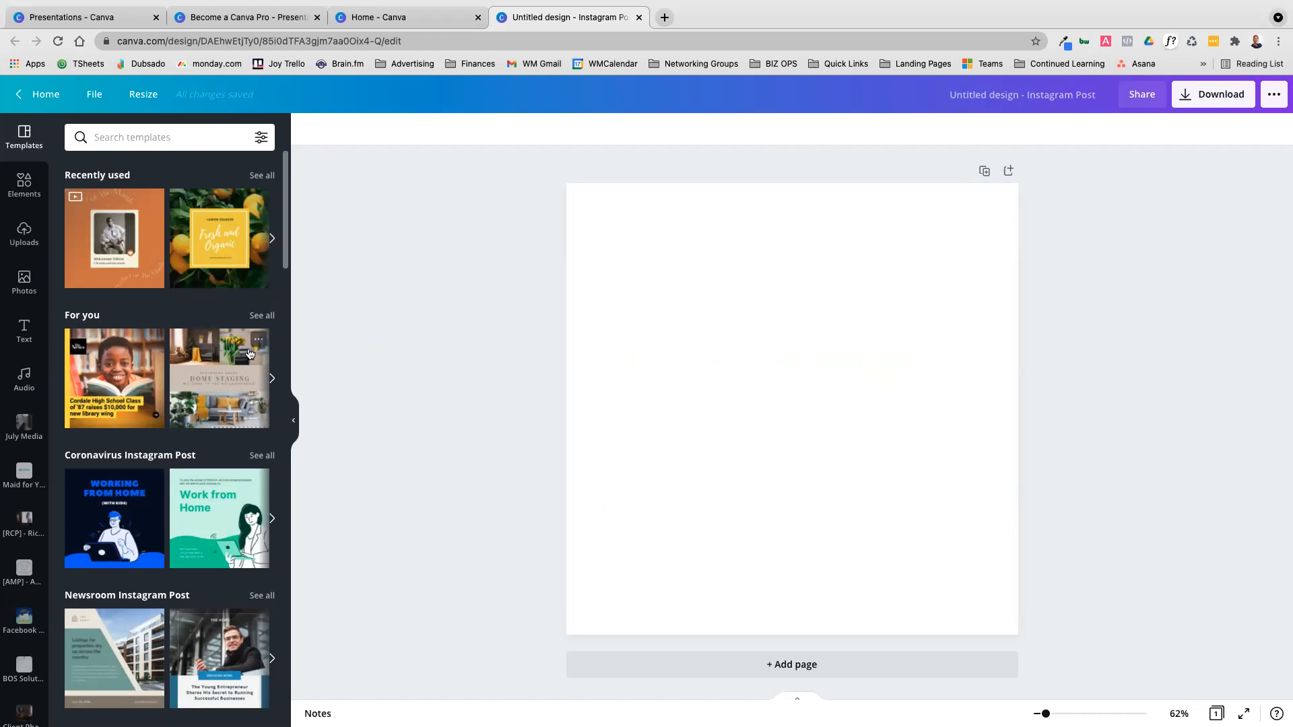
click(201, 351)
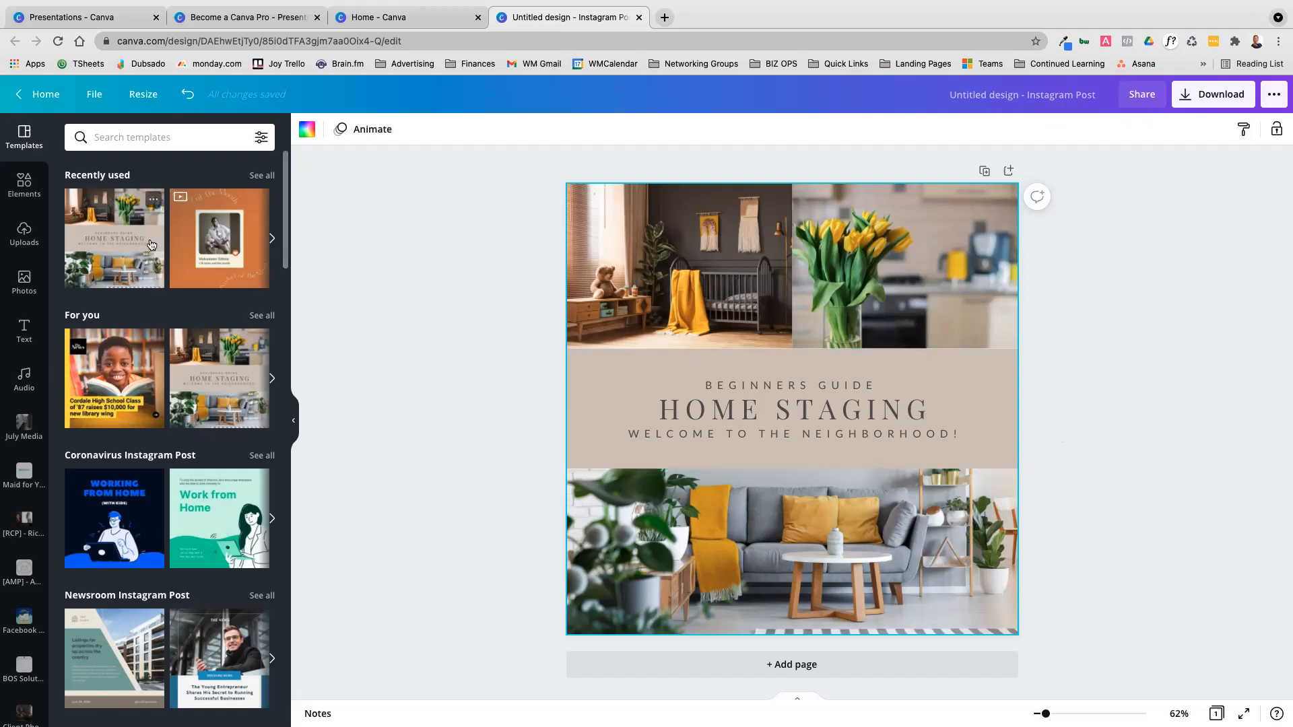
Look through the seasonal and holiday categories of Instagram post templates
scroll(151, 244, down, 1)
scroll(151, 244, down, 20)
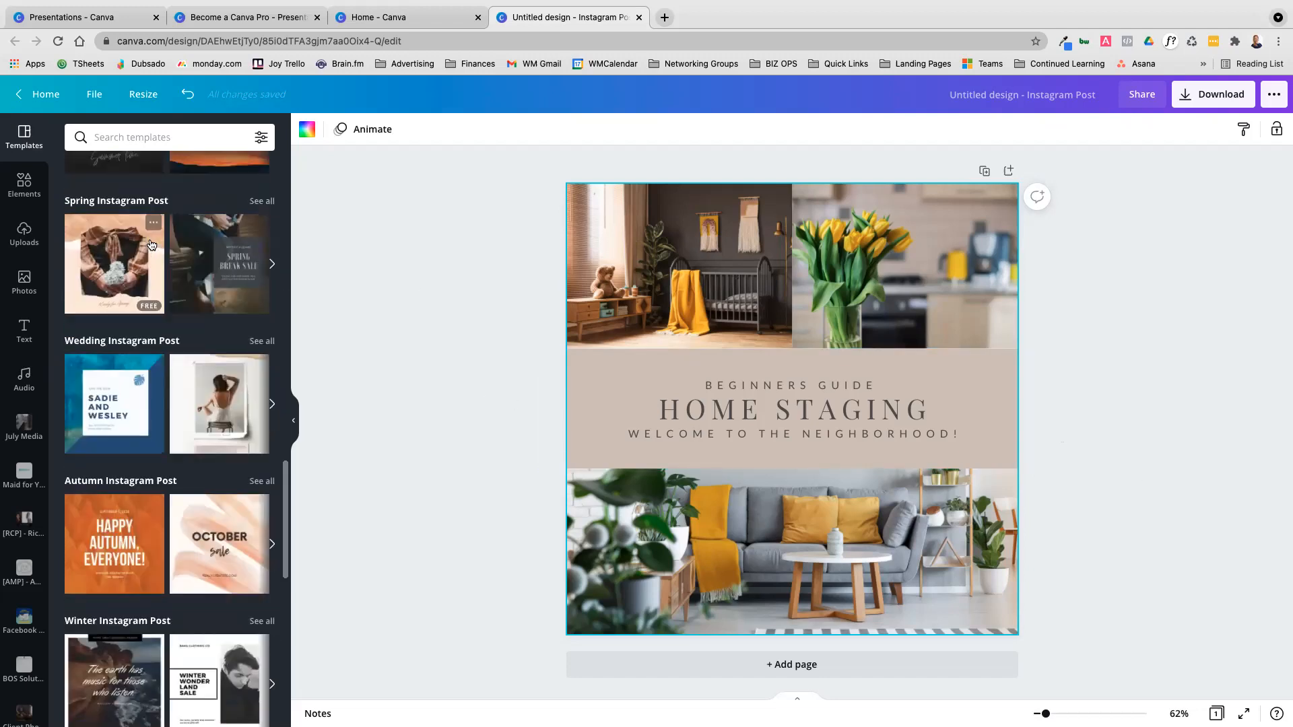
scroll(152, 244, down, 10)
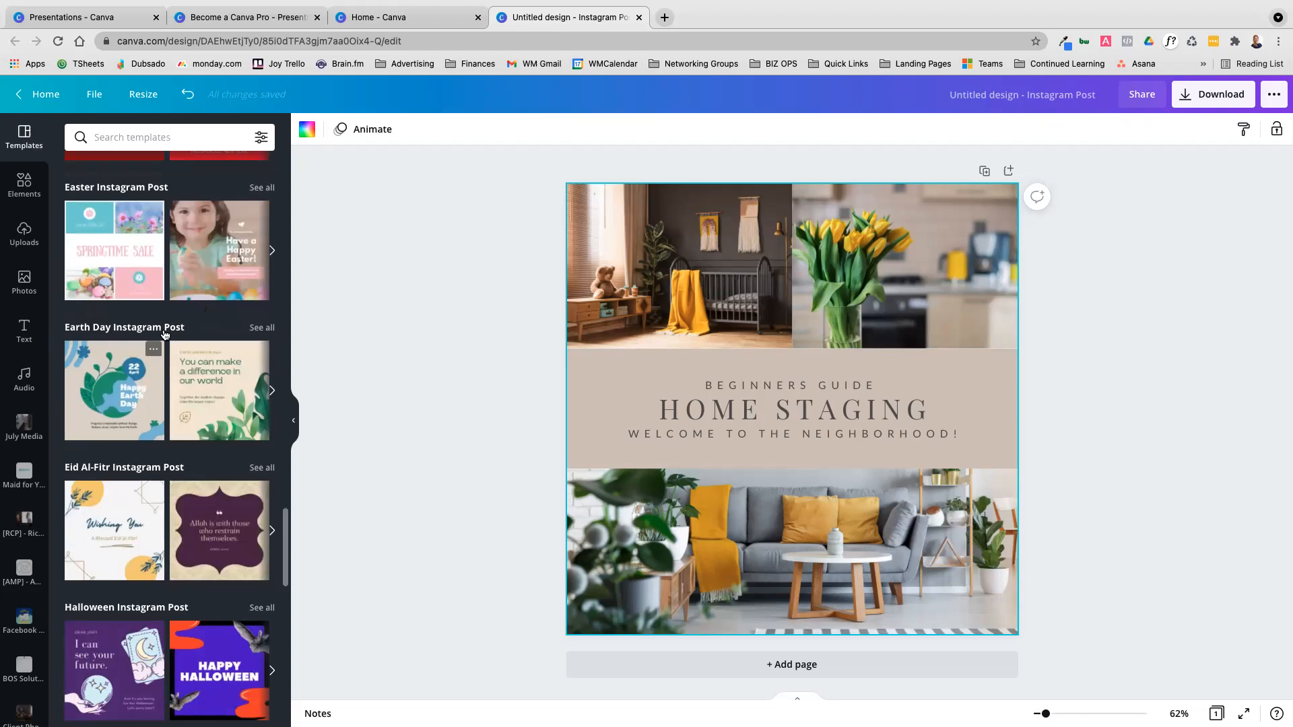
Look through the available element categories, from lines and shapes to charts, frames and grids
click(23, 184)
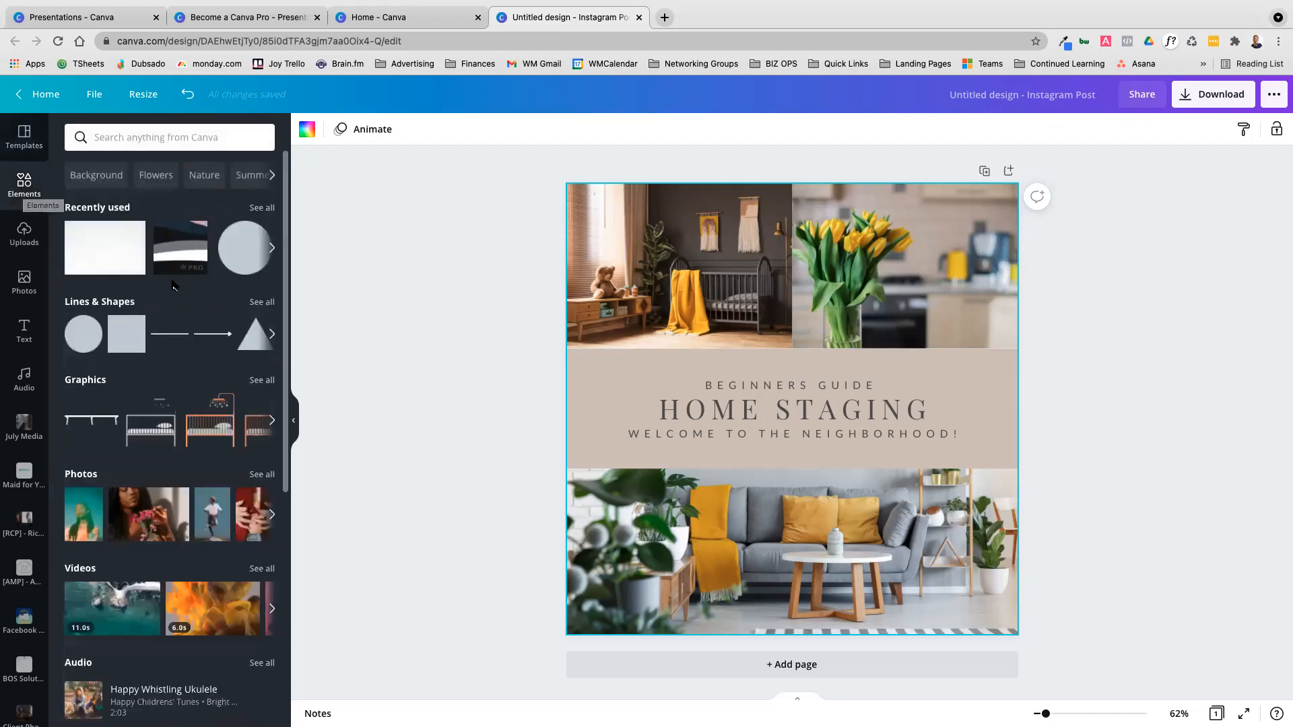
scroll(174, 287, down, 5)
scroll(173, 288, down, 1)
scroll(174, 286, up, 5)
click(136, 137)
click(469, 269)
scroll(147, 348, down, 6)
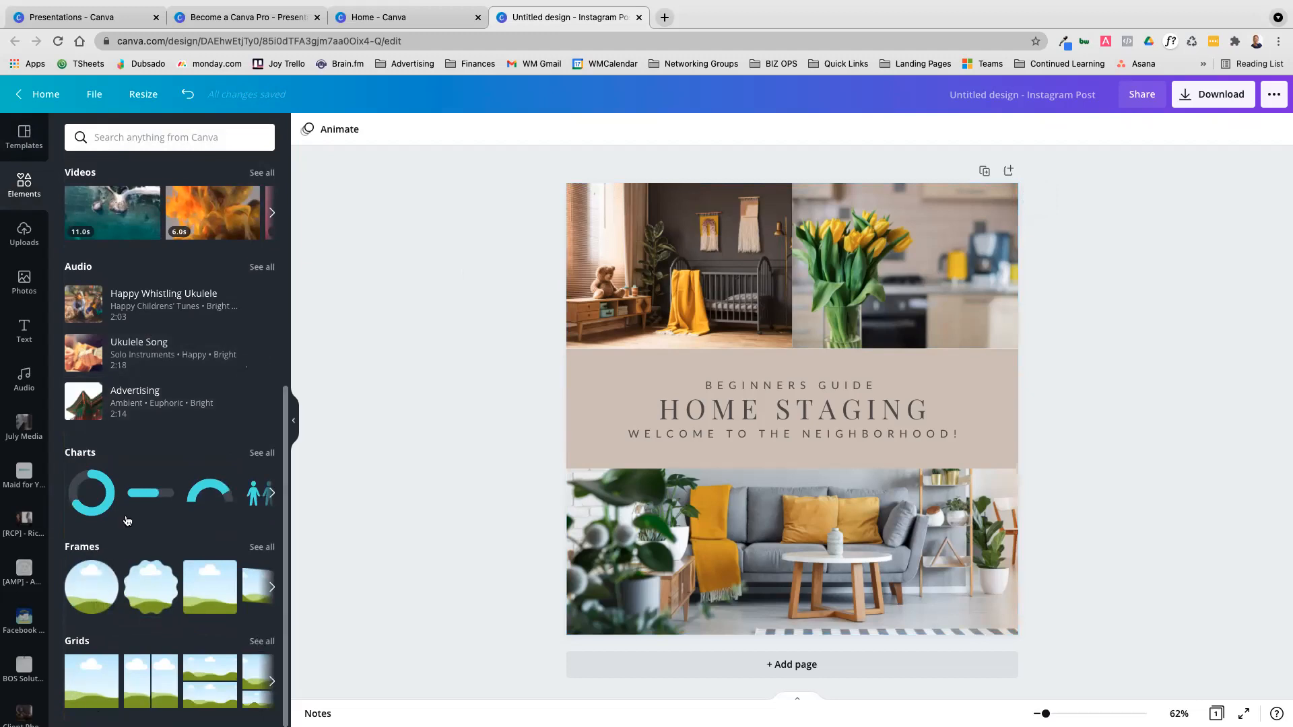
scroll(138, 396, up, 6)
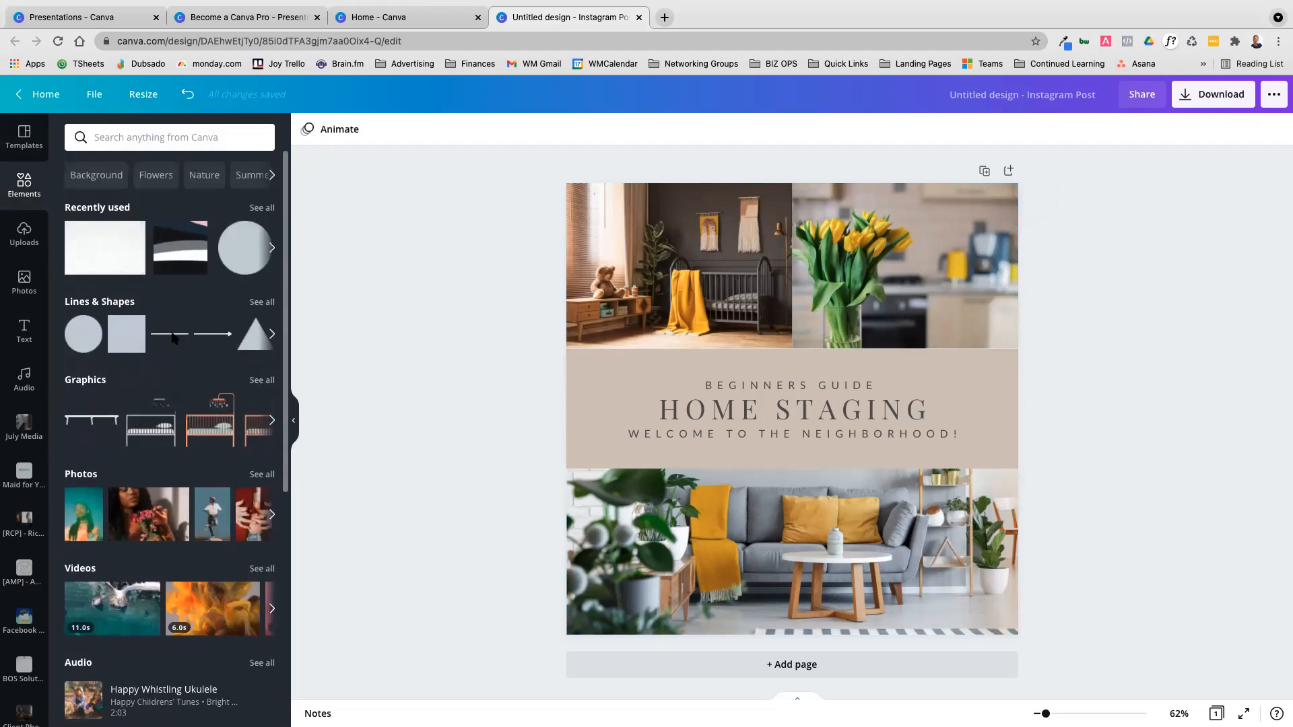
Search the elements for "Animated arrow" and add the curved white animated arrow to the design
click(126, 133)
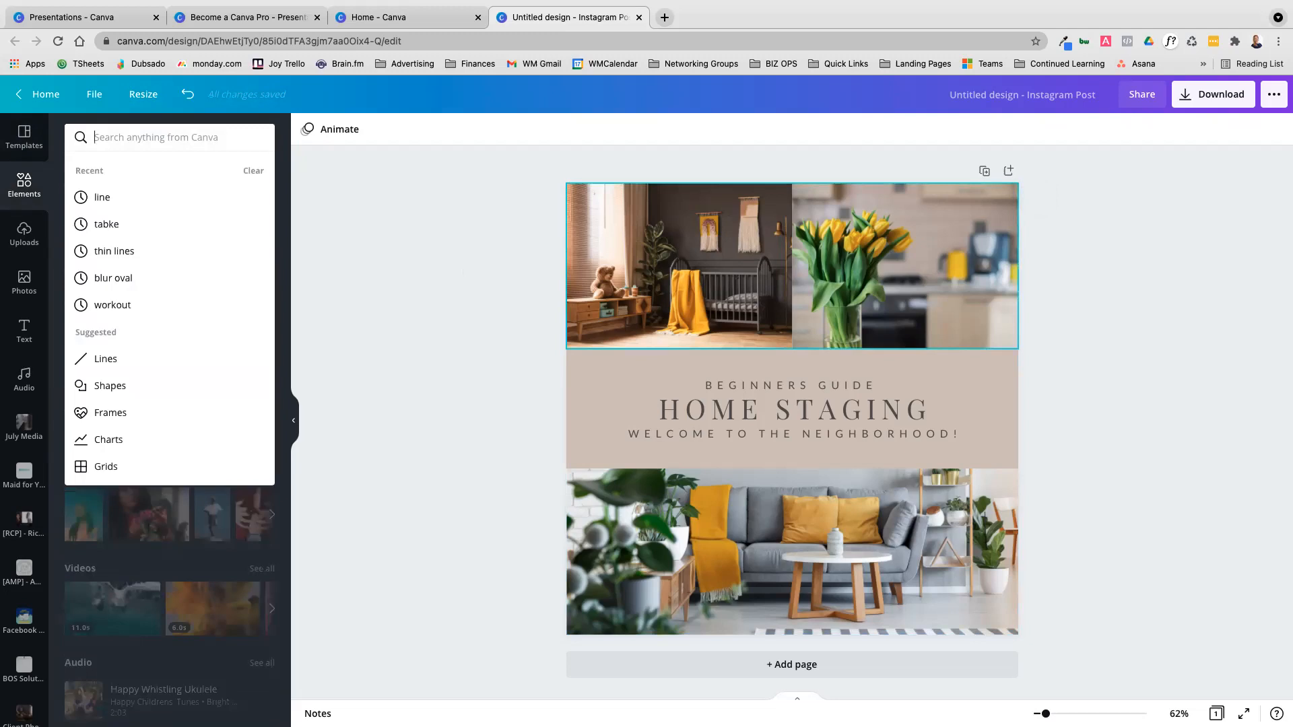
text(Animated arrow)
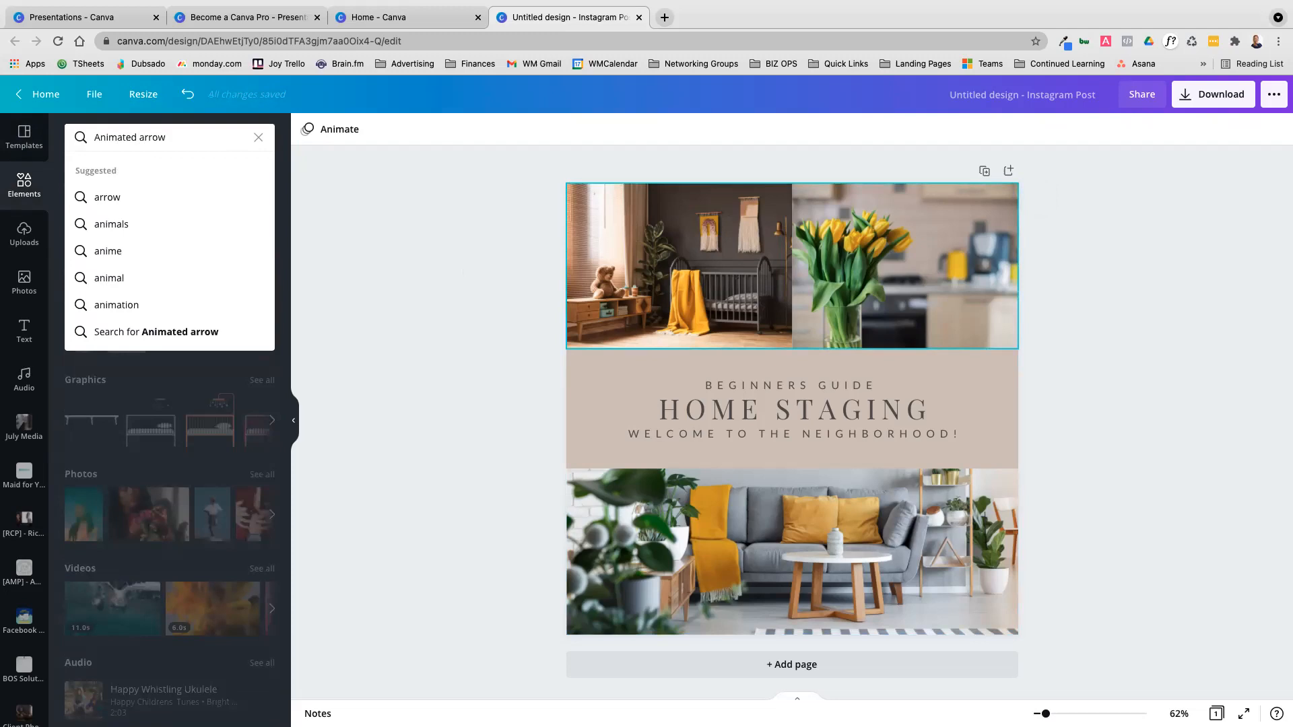
key(Return)
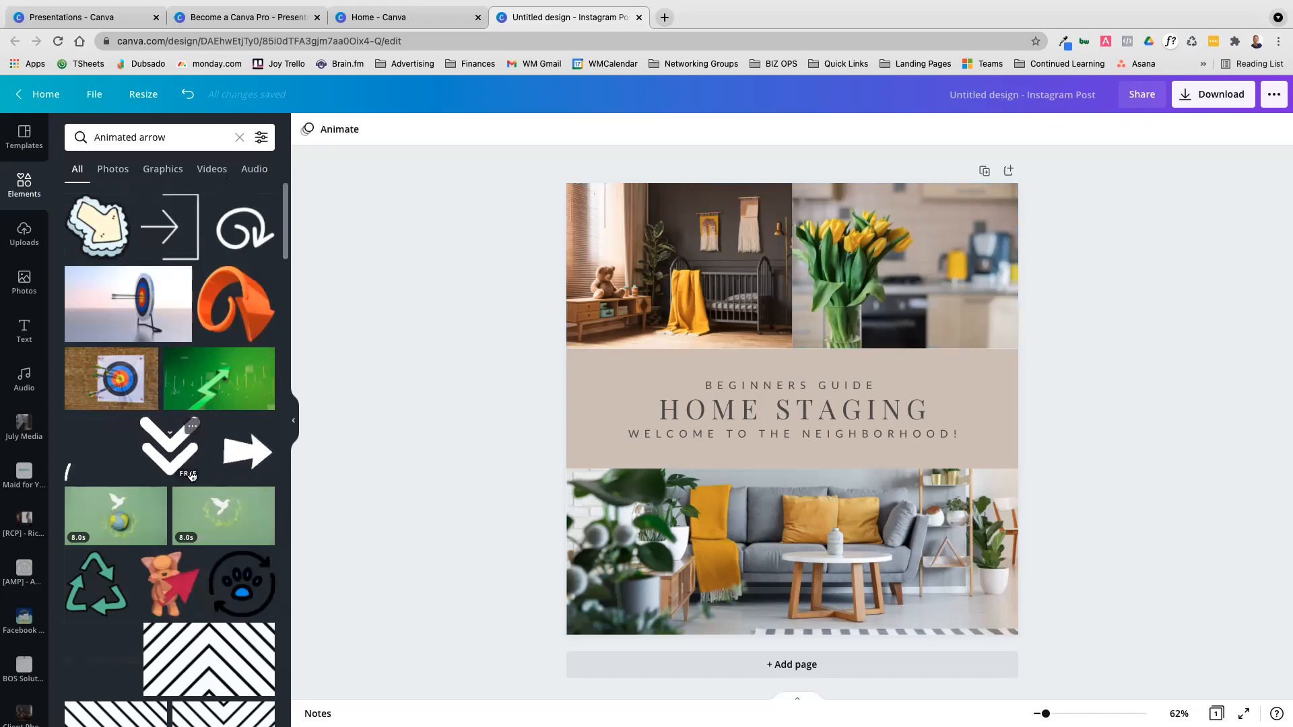
scroll(191, 477, down, 3)
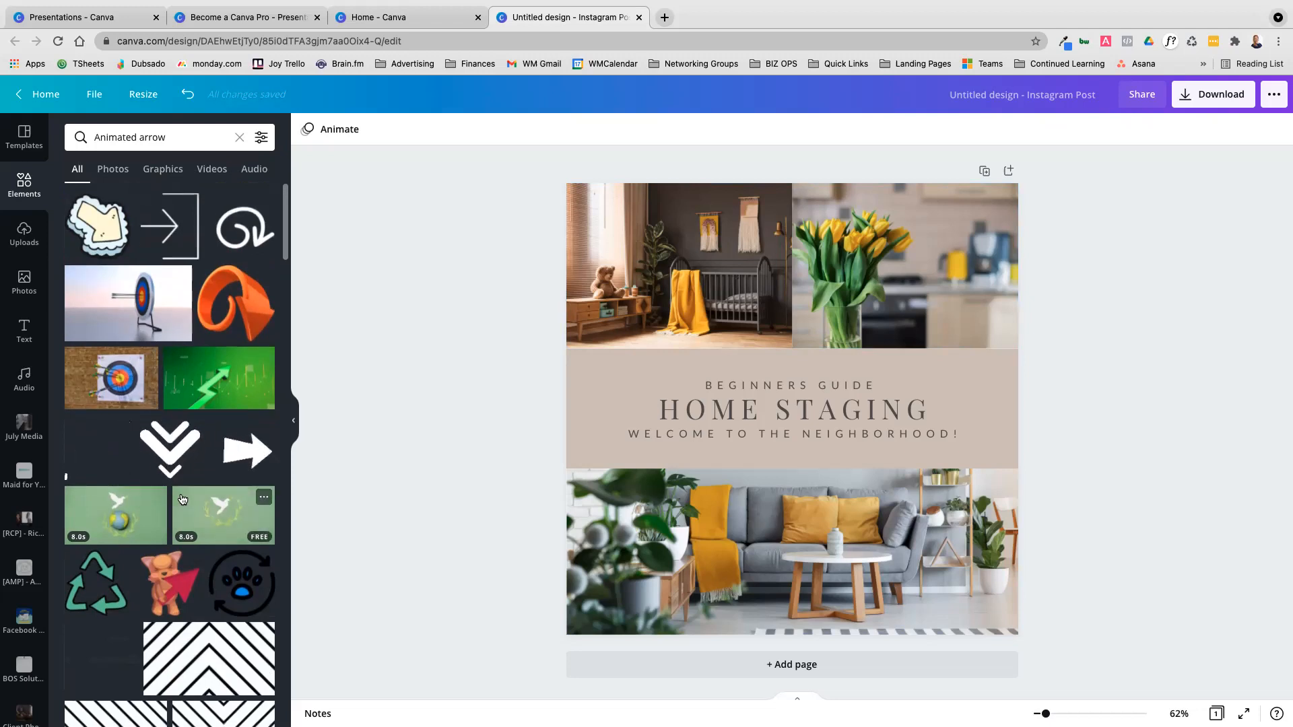
scroll(97, 586, down, 7)
click(243, 414)
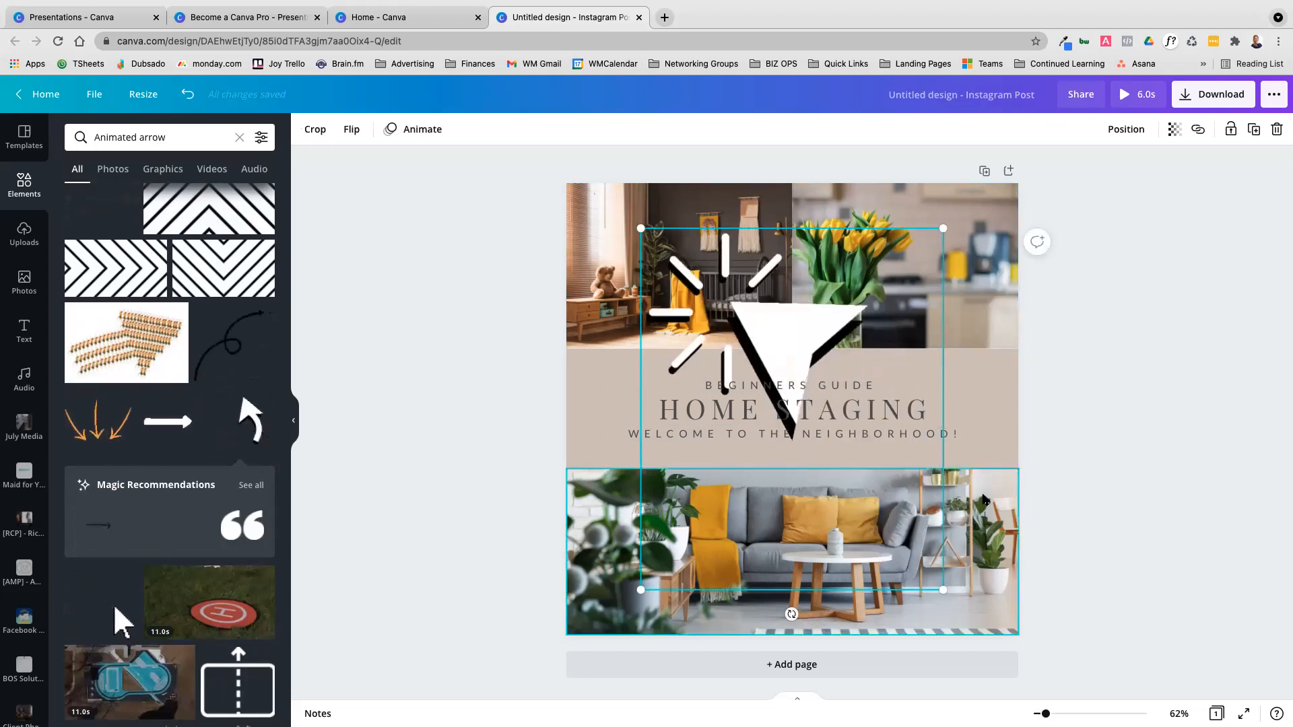
Shrink and rotate the animated arrow, placing it beside the end of the HOME STAGING heading
drag(939, 591, 771, 370)
drag(693, 287, 951, 389)
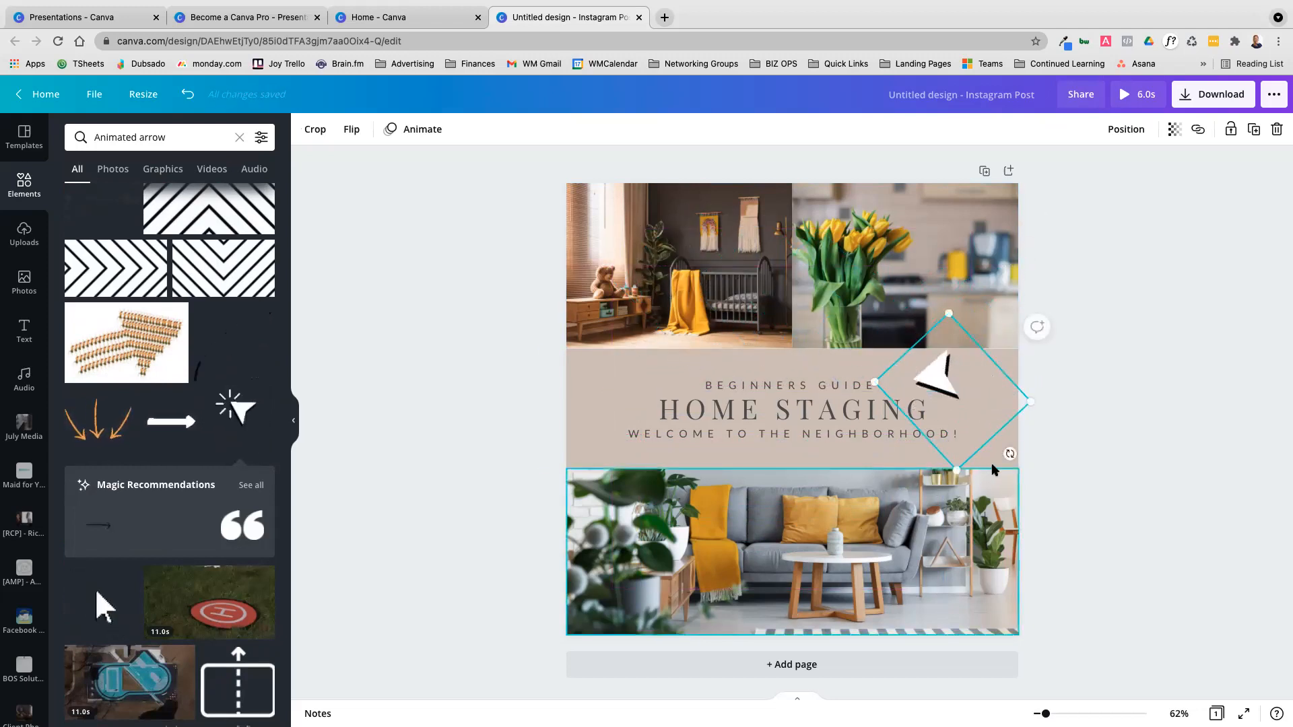
drag(1006, 454, 925, 379)
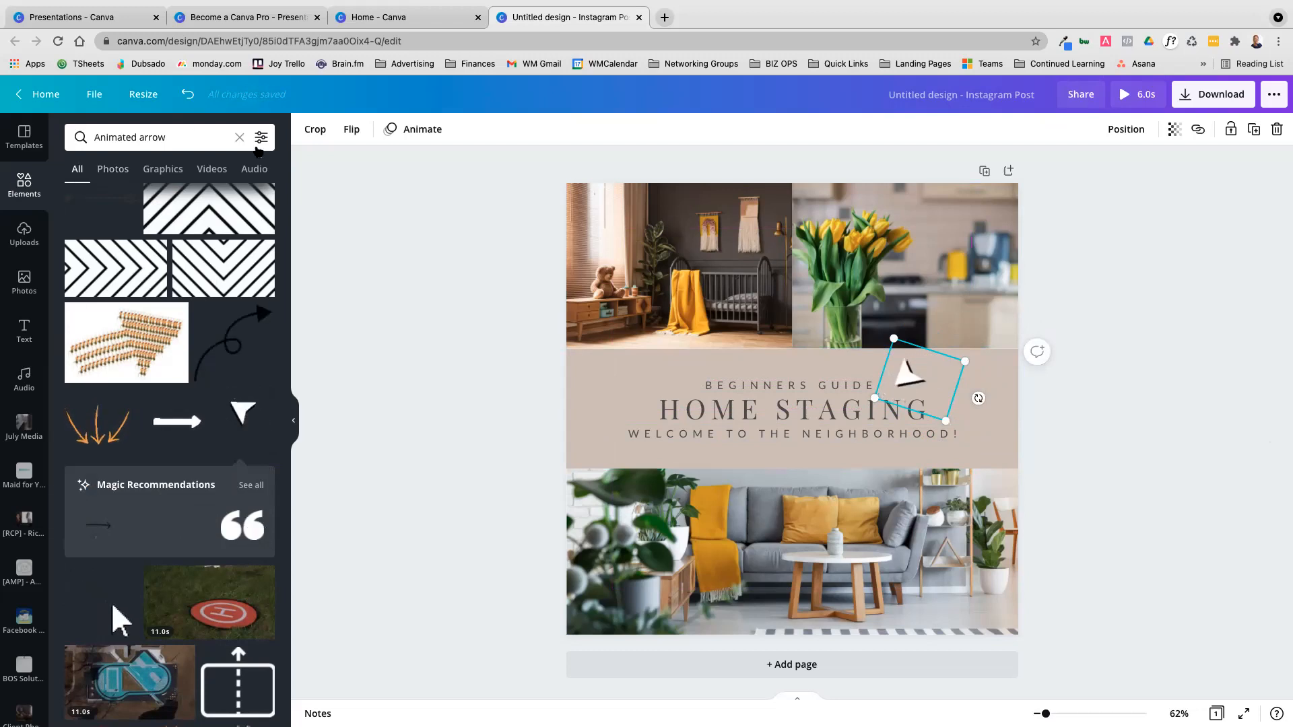
Check the filter options for element searches and clear the "Animated arrow" search
click(262, 140)
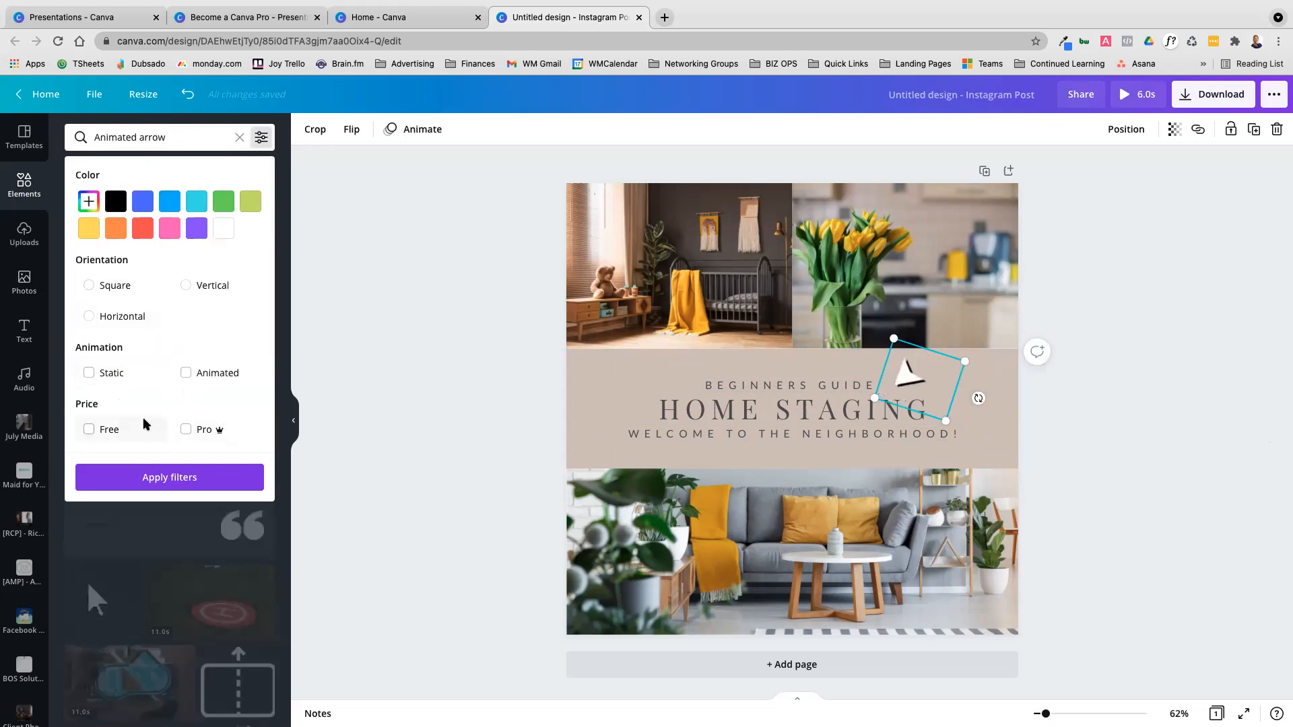
click(167, 136)
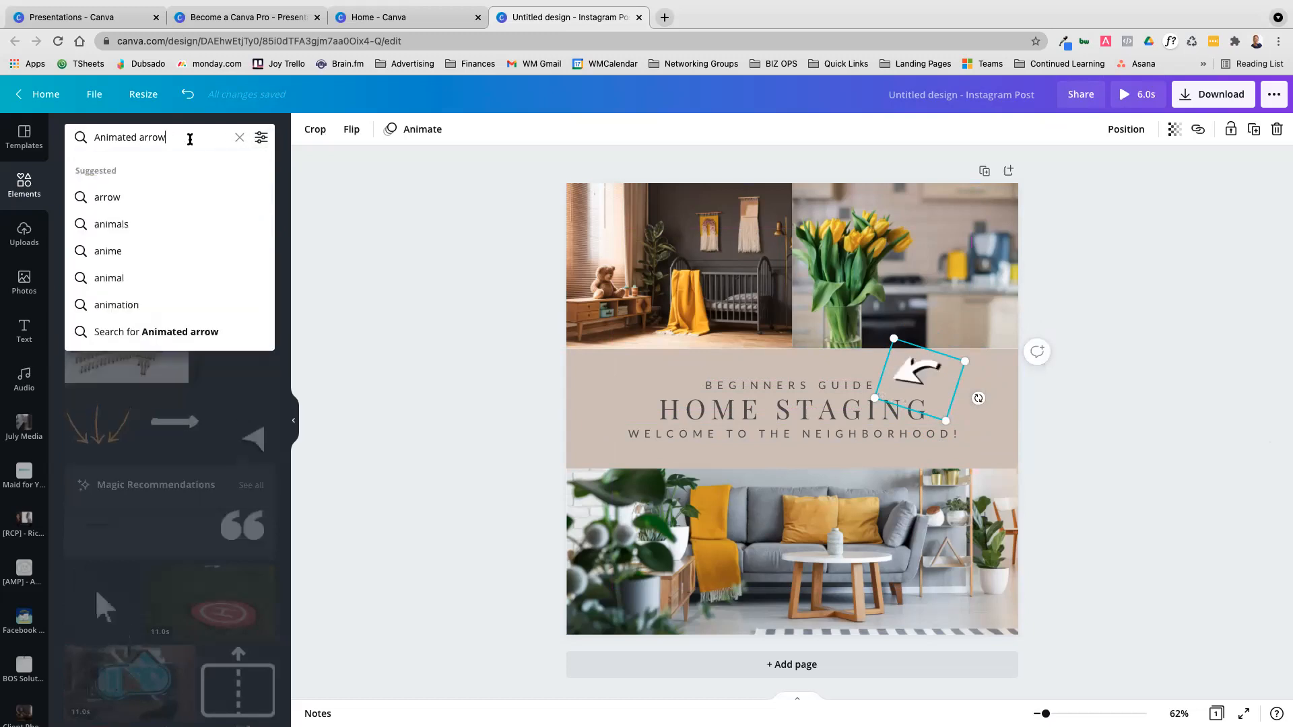
click(239, 139)
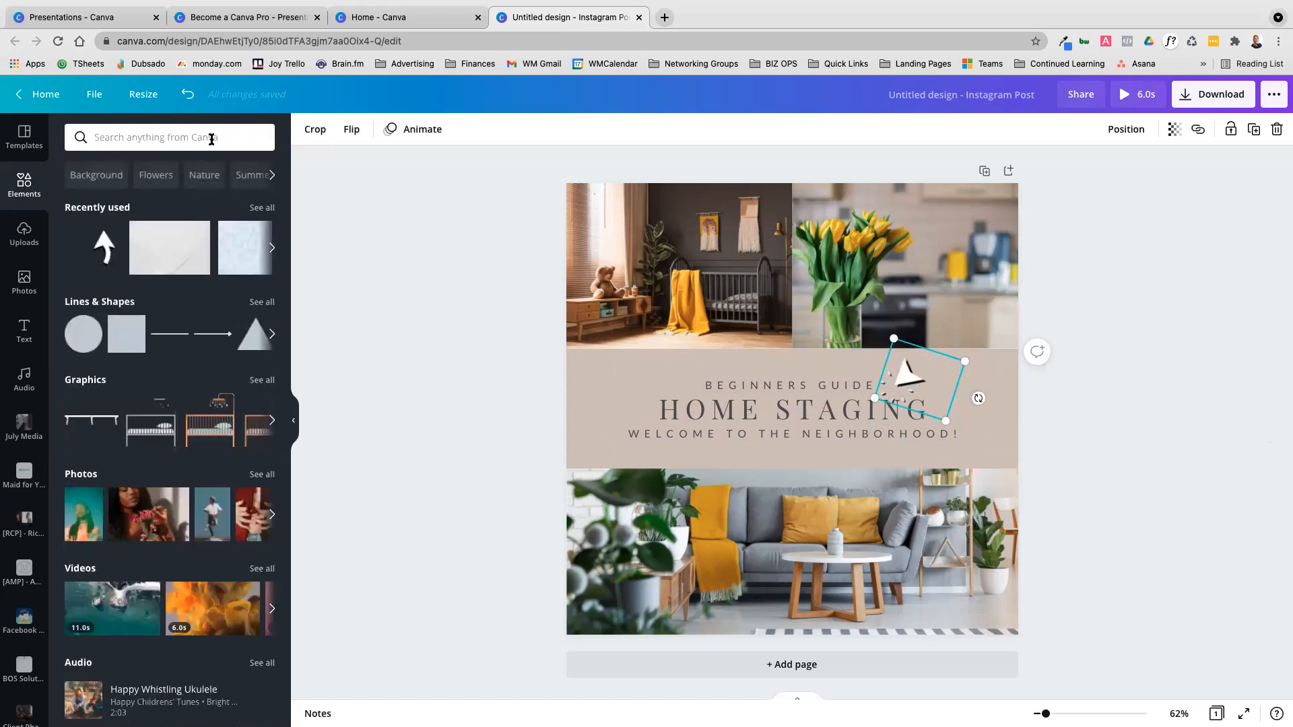
Browse the images in the uploaded media library
click(24, 235)
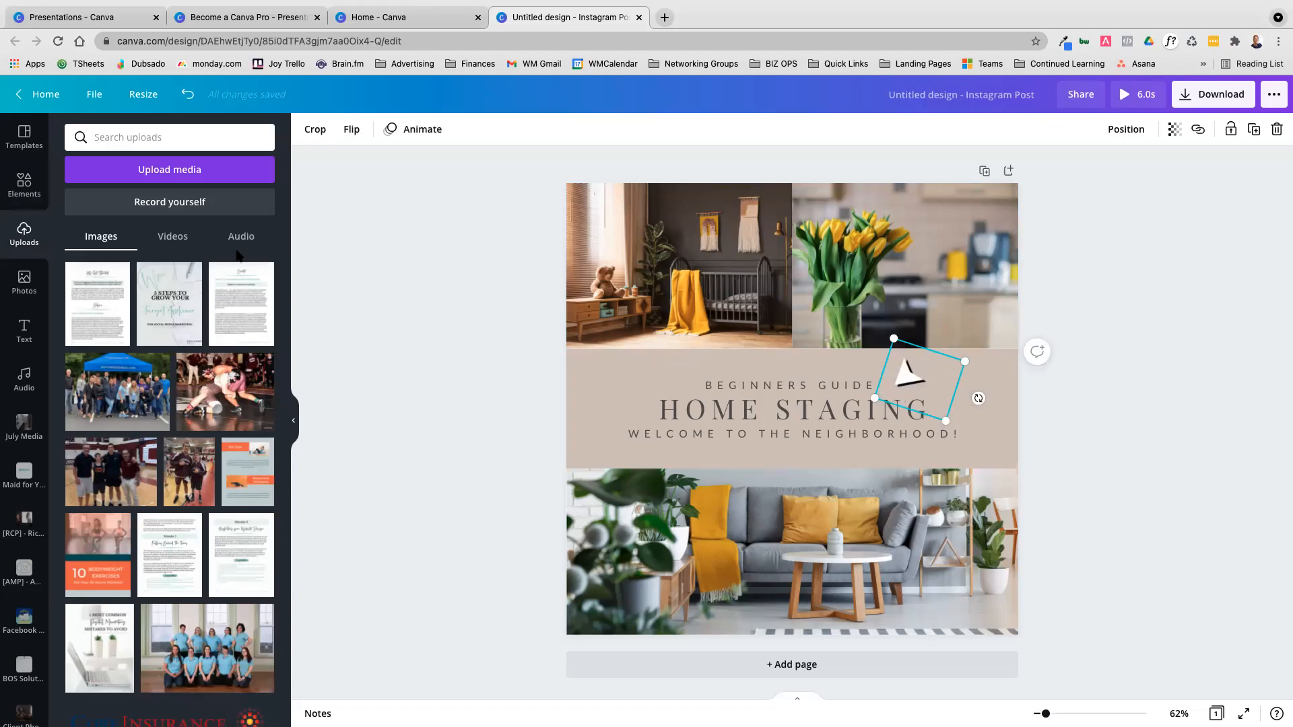
scroll(180, 330, down, 3)
scroll(180, 329, down, 12)
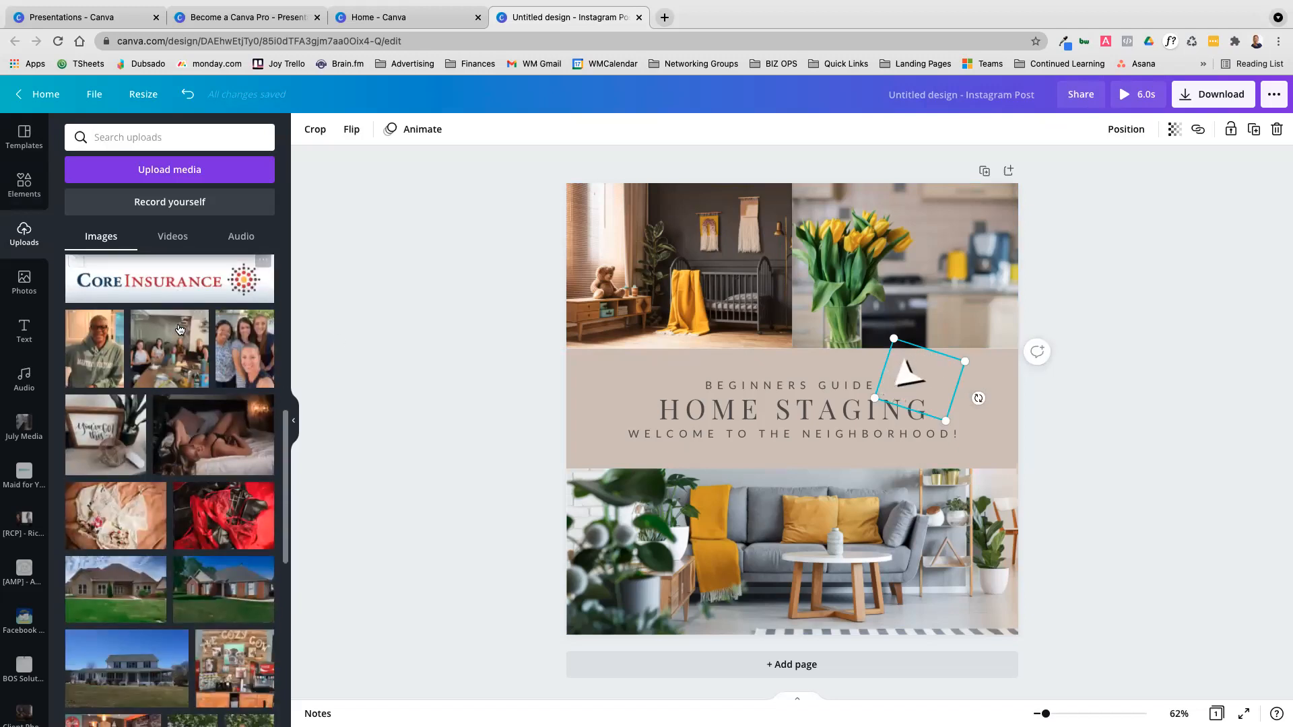
scroll(180, 329, down, 16)
scroll(179, 330, up, 14)
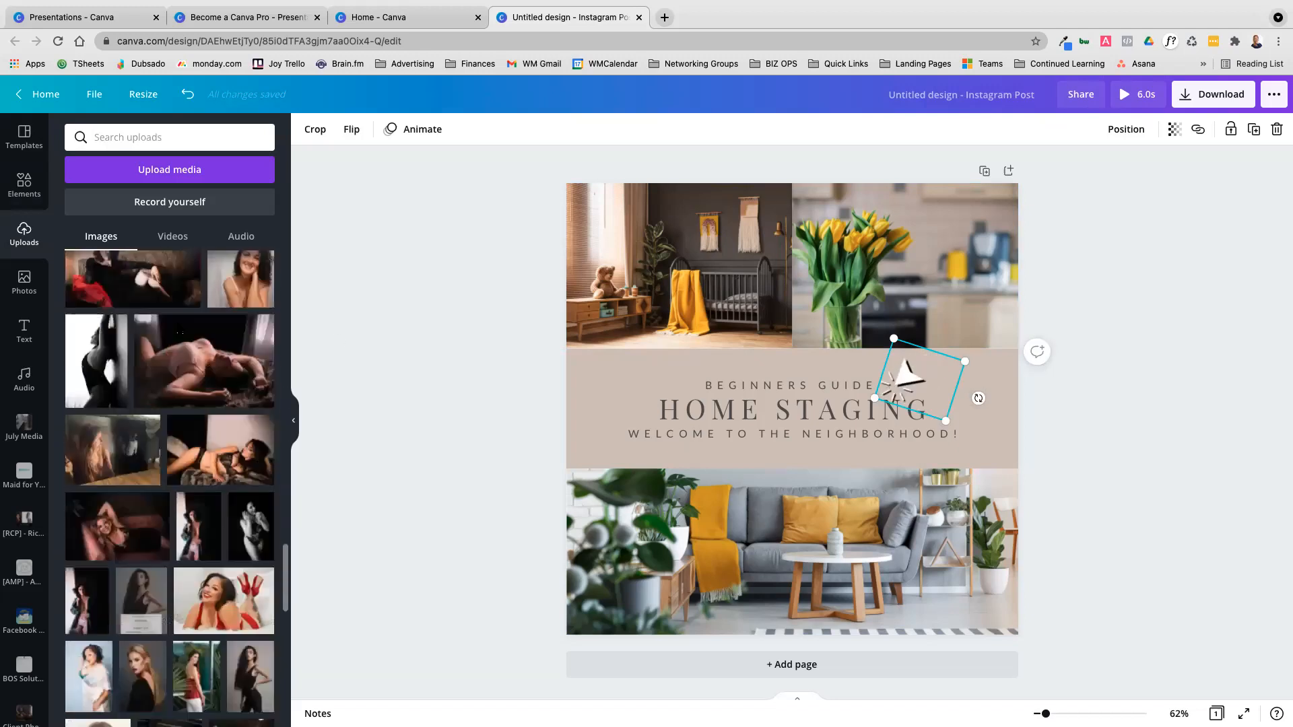
Look over the stock photo library and its recent searches, and deselect the animated arrow
scroll(180, 329, up, 15)
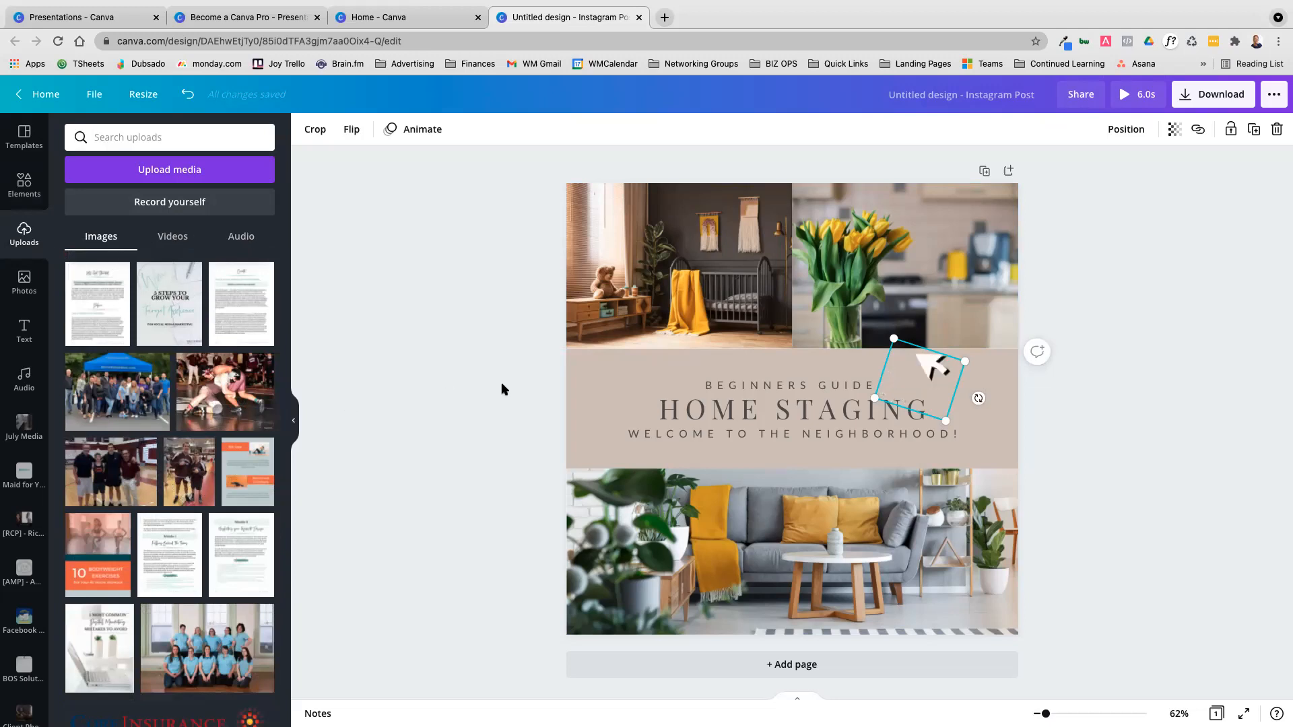
click(36, 283)
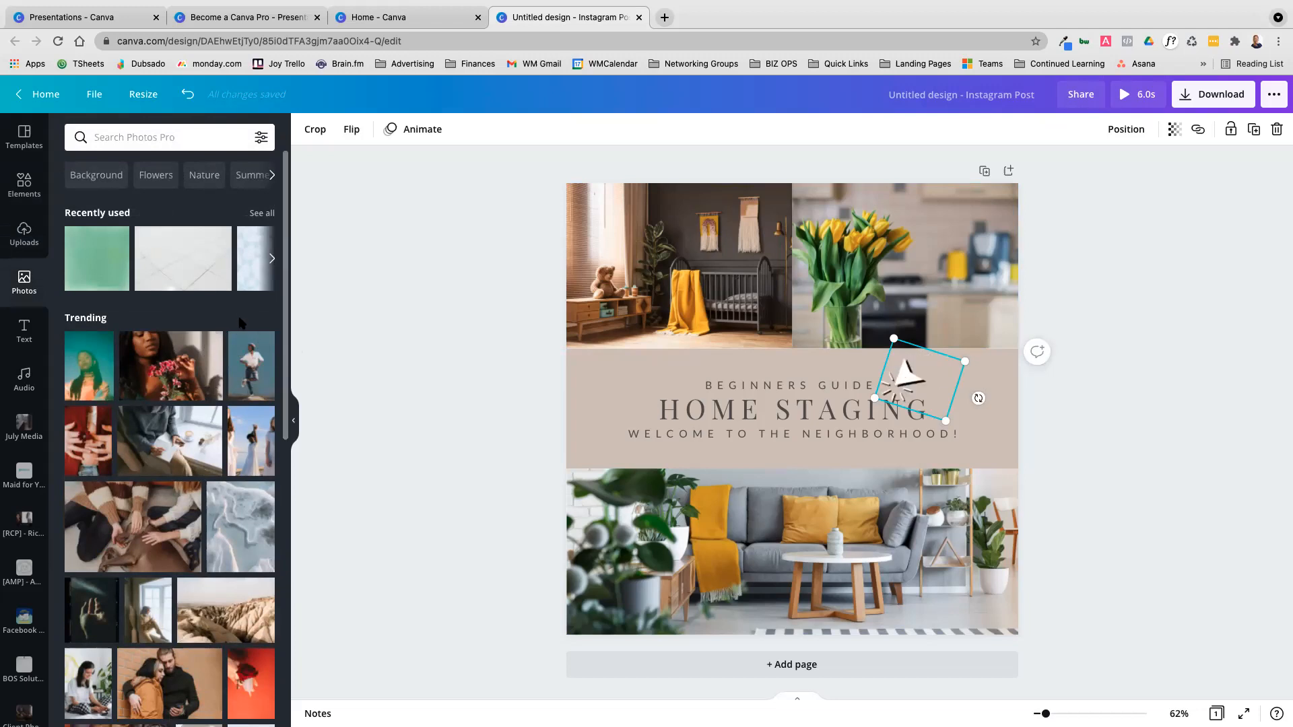
click(167, 137)
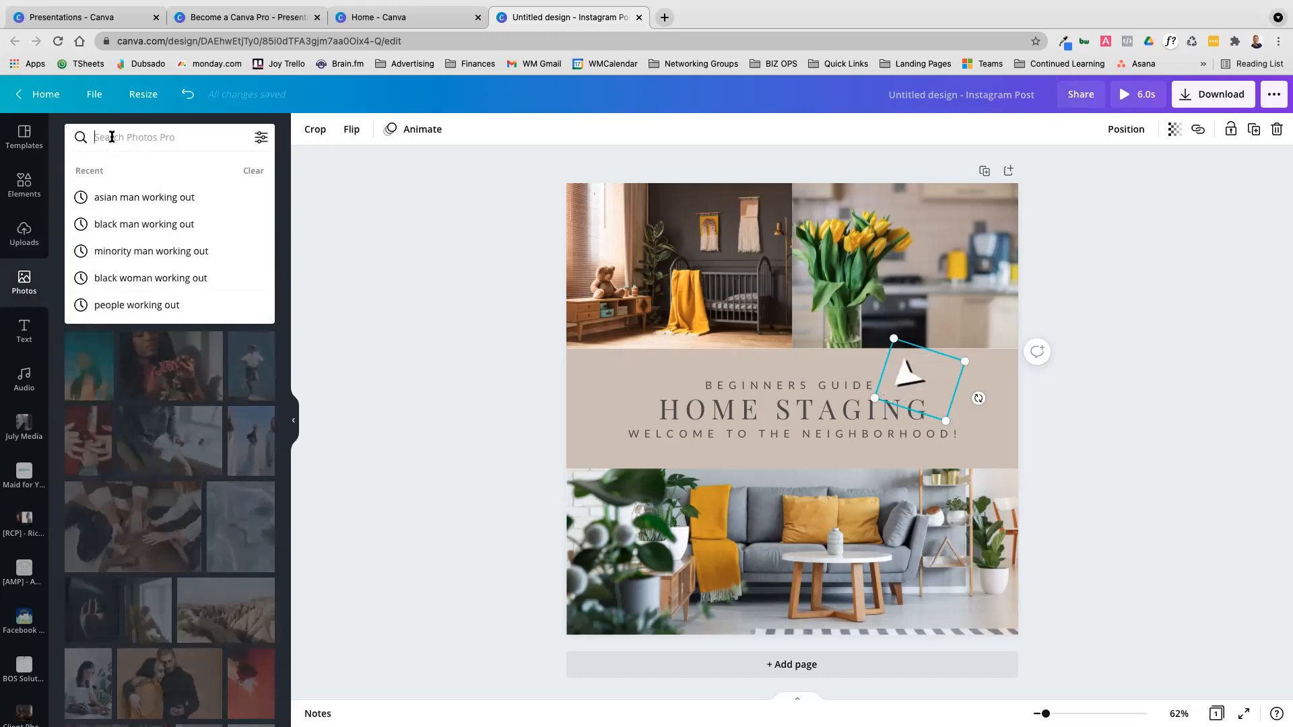
click(424, 303)
Browse the default text styles and the ready-made font combinations
click(35, 342)
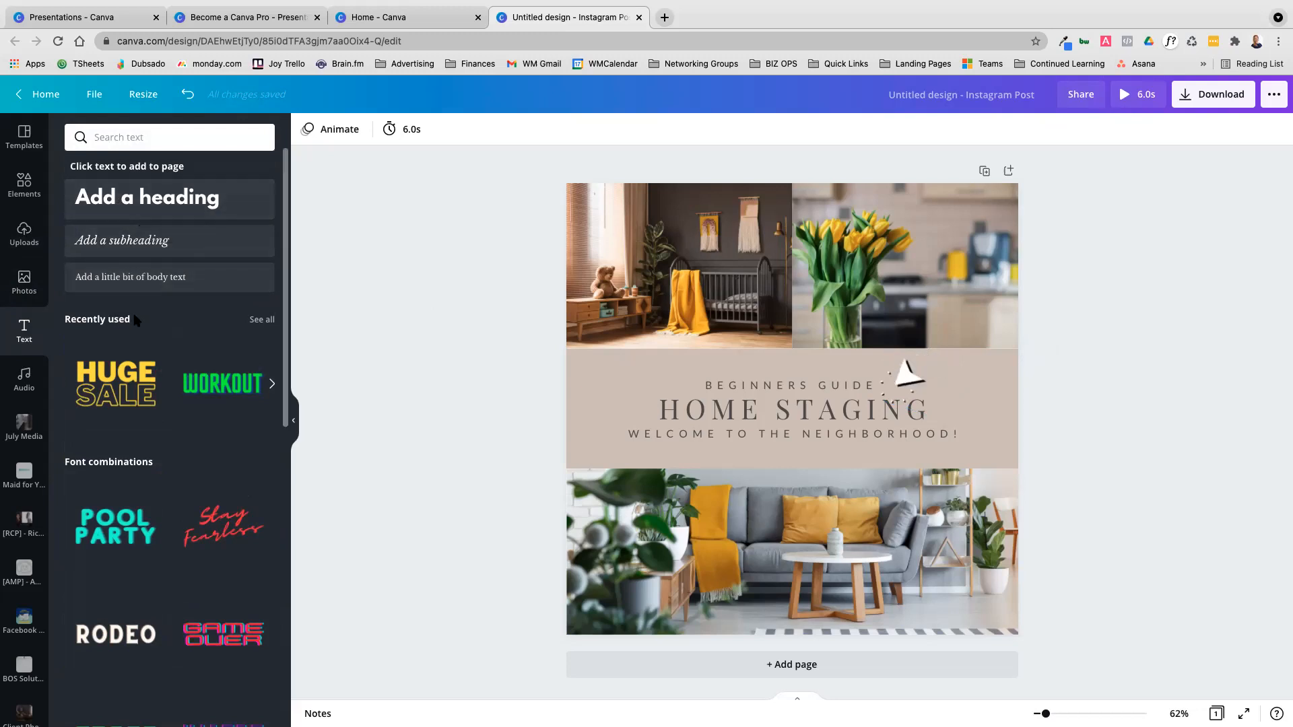
scroll(174, 404, down, 2)
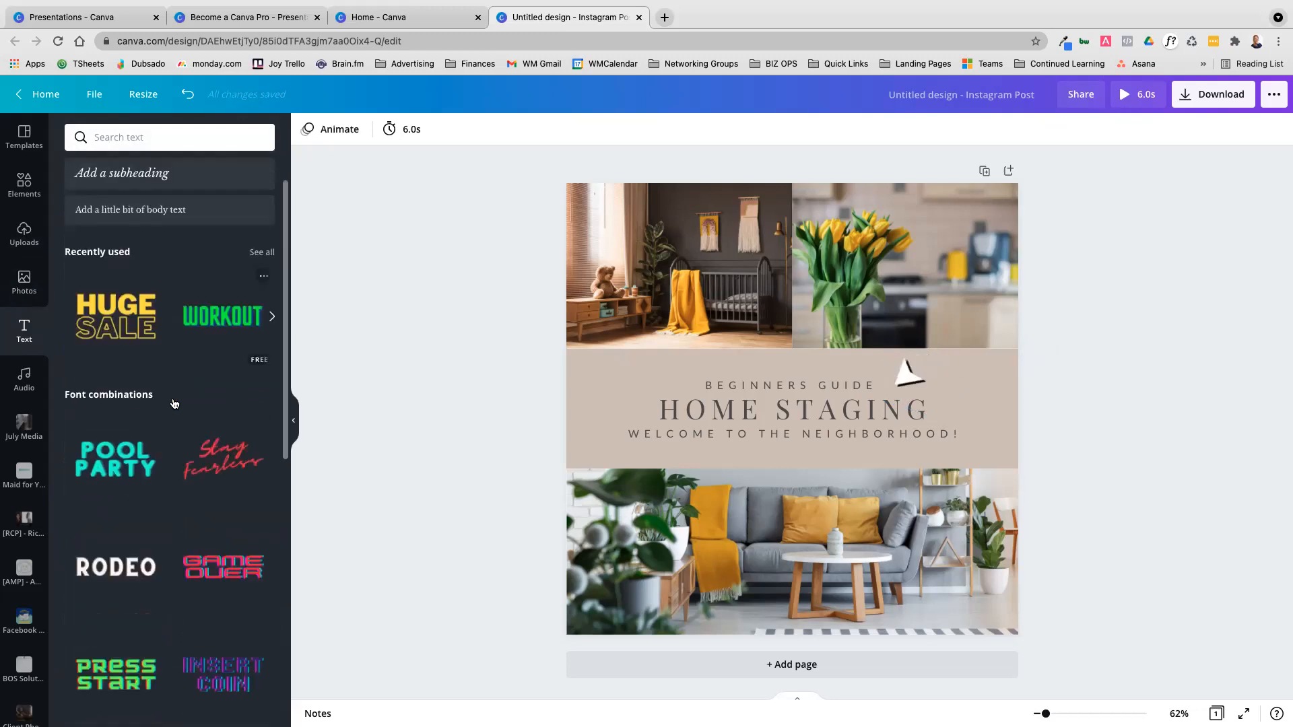
scroll(174, 404, down, 10)
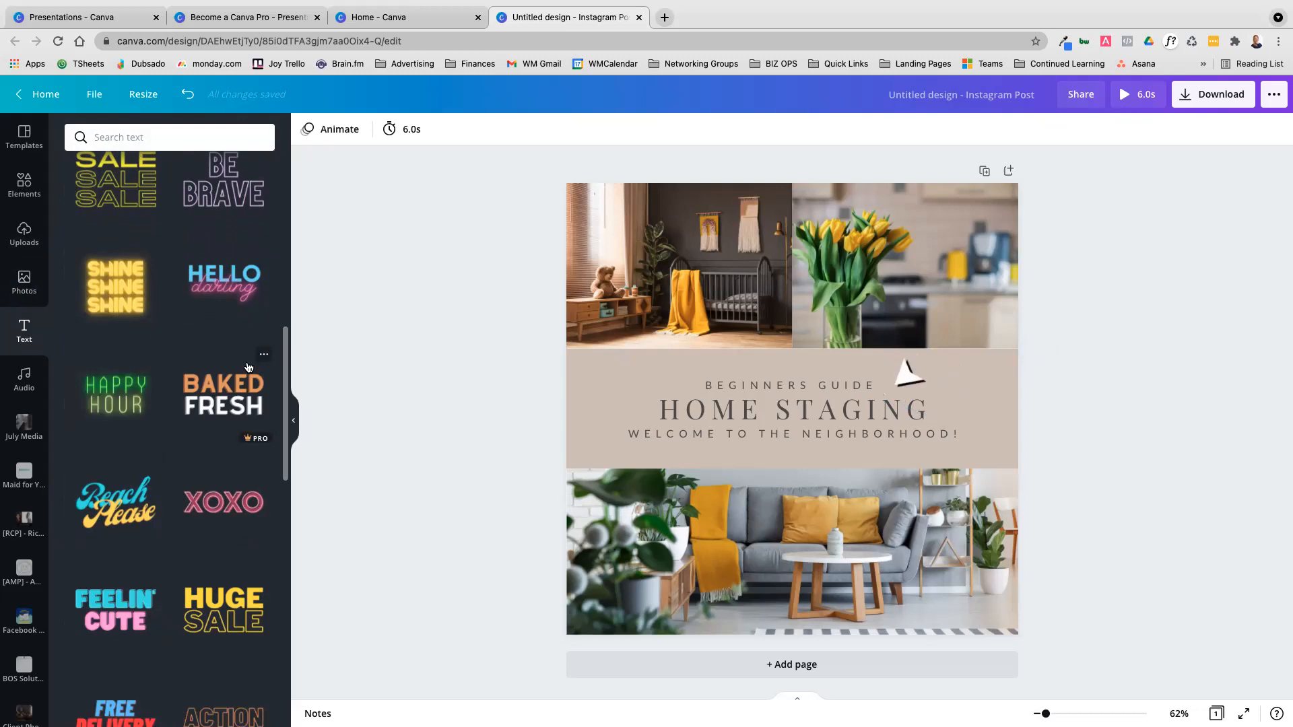
scroll(239, 546, down, 3)
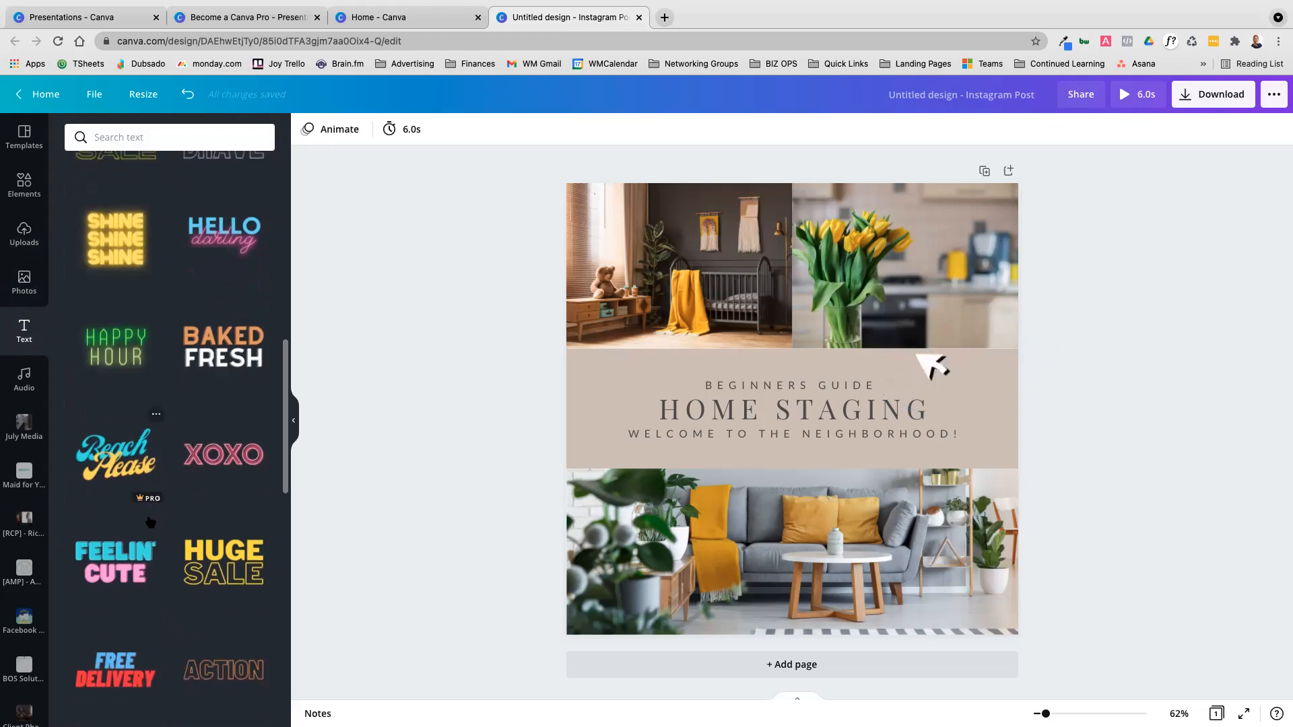
scroll(149, 522, down, 2)
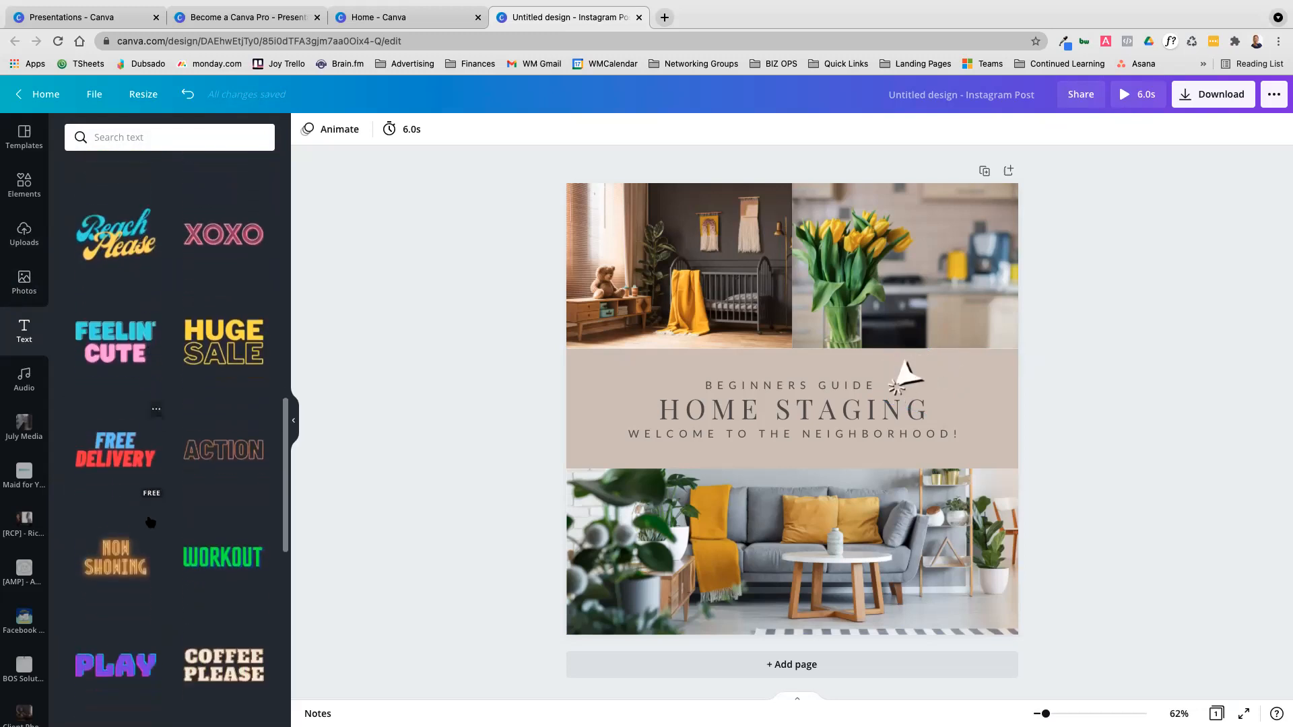
scroll(150, 521, up, 10)
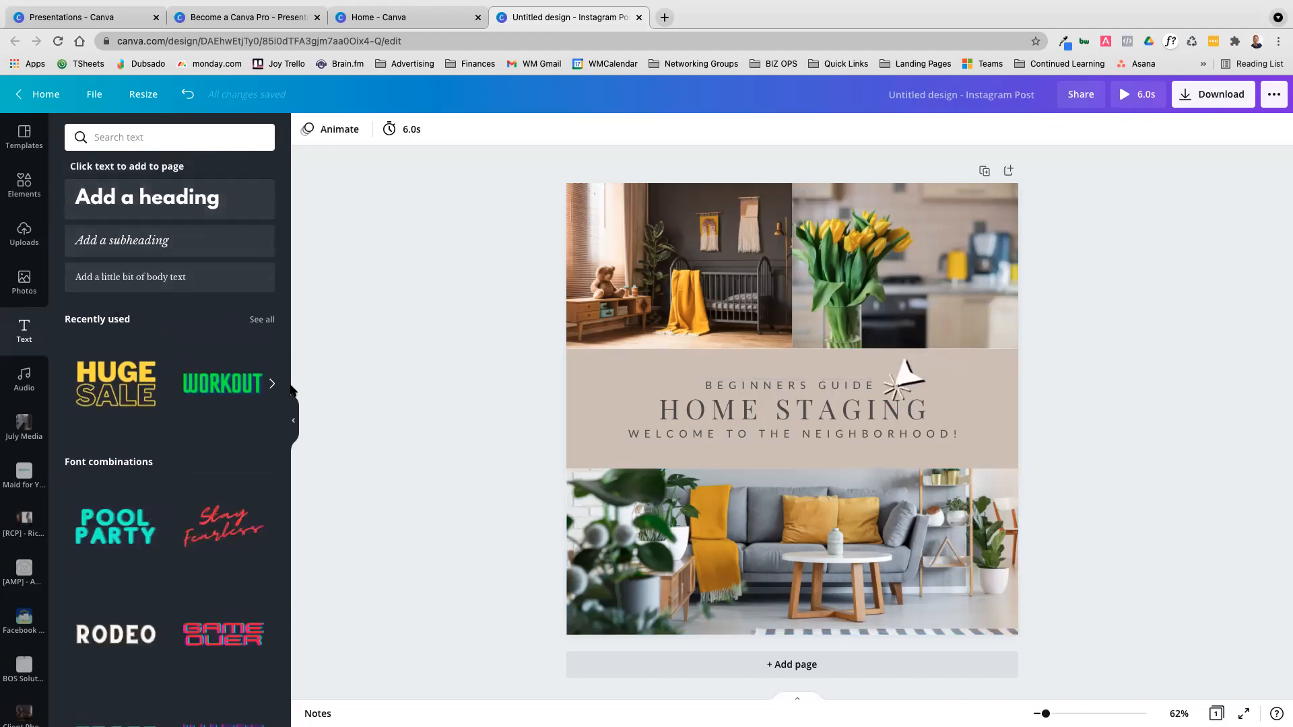
Look over the stock audio library and compare it with the uploads area
click(33, 389)
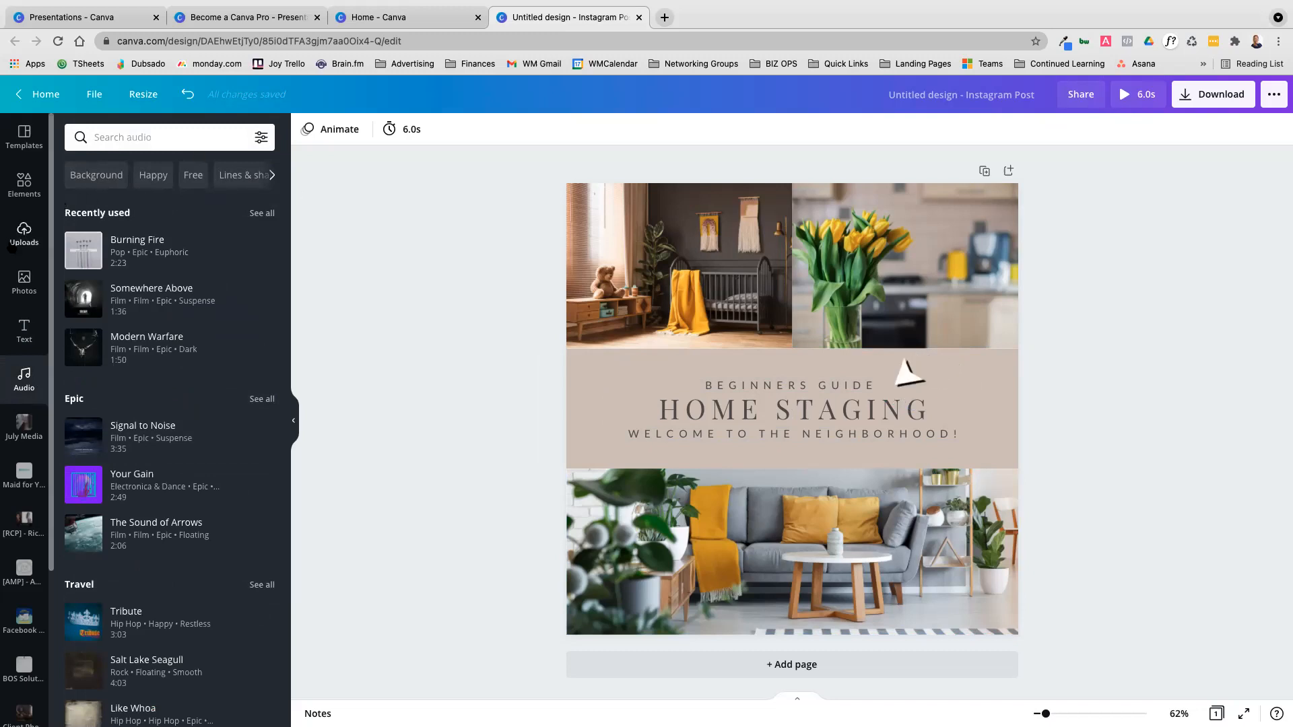
click(24, 233)
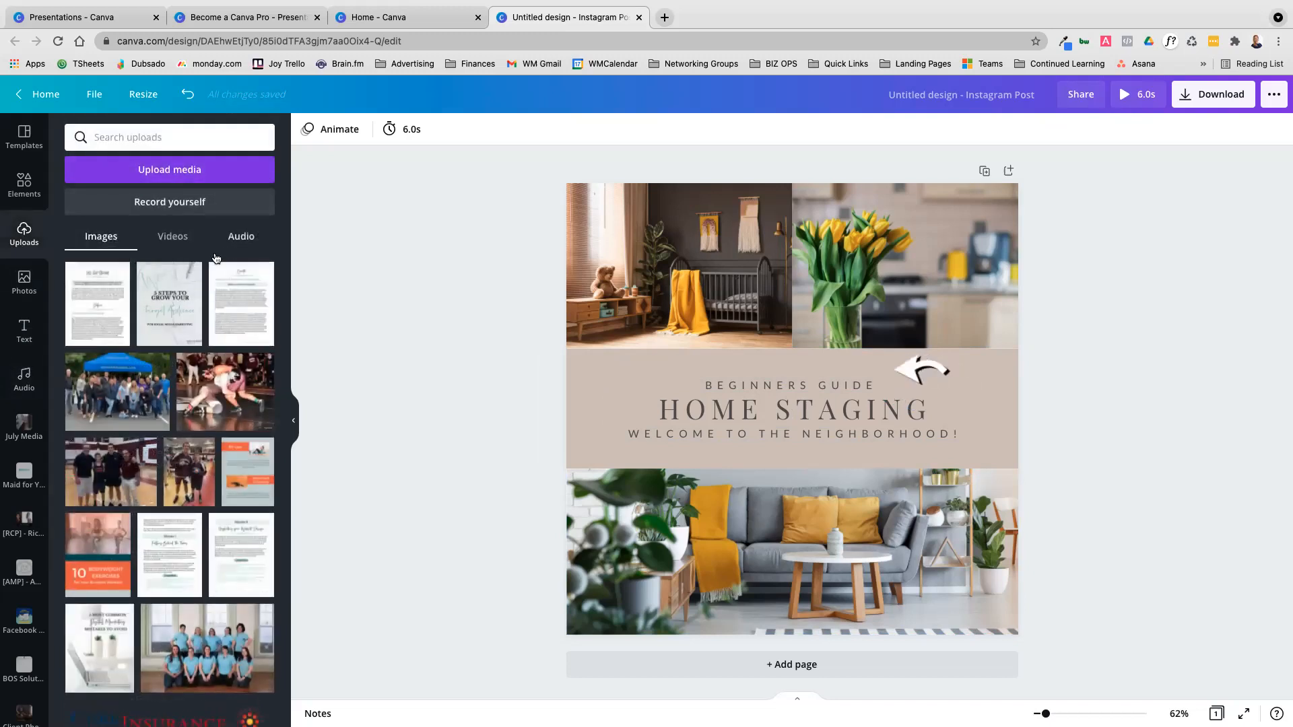
click(34, 381)
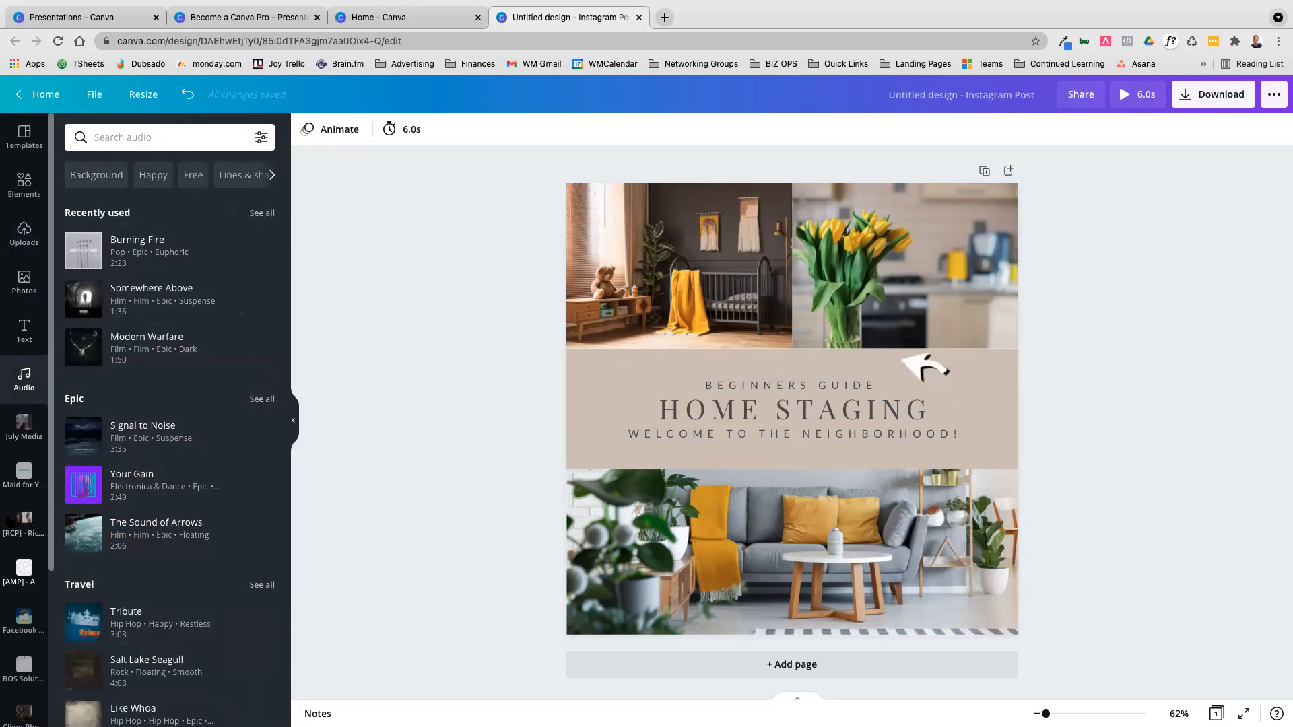
Examine the contents of the pinned [AMP] photography client folder and the other pinned folders
click(24, 573)
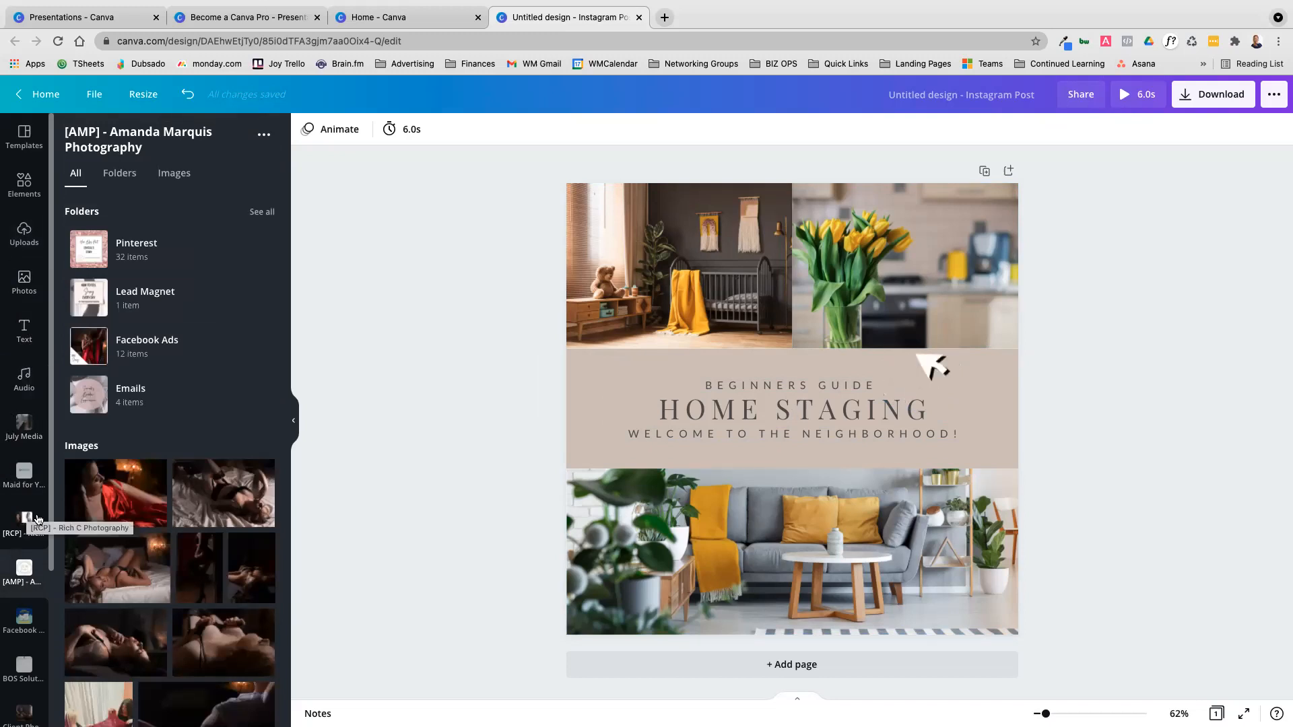
scroll(39, 511, down, 5)
scroll(38, 519, up, 1)
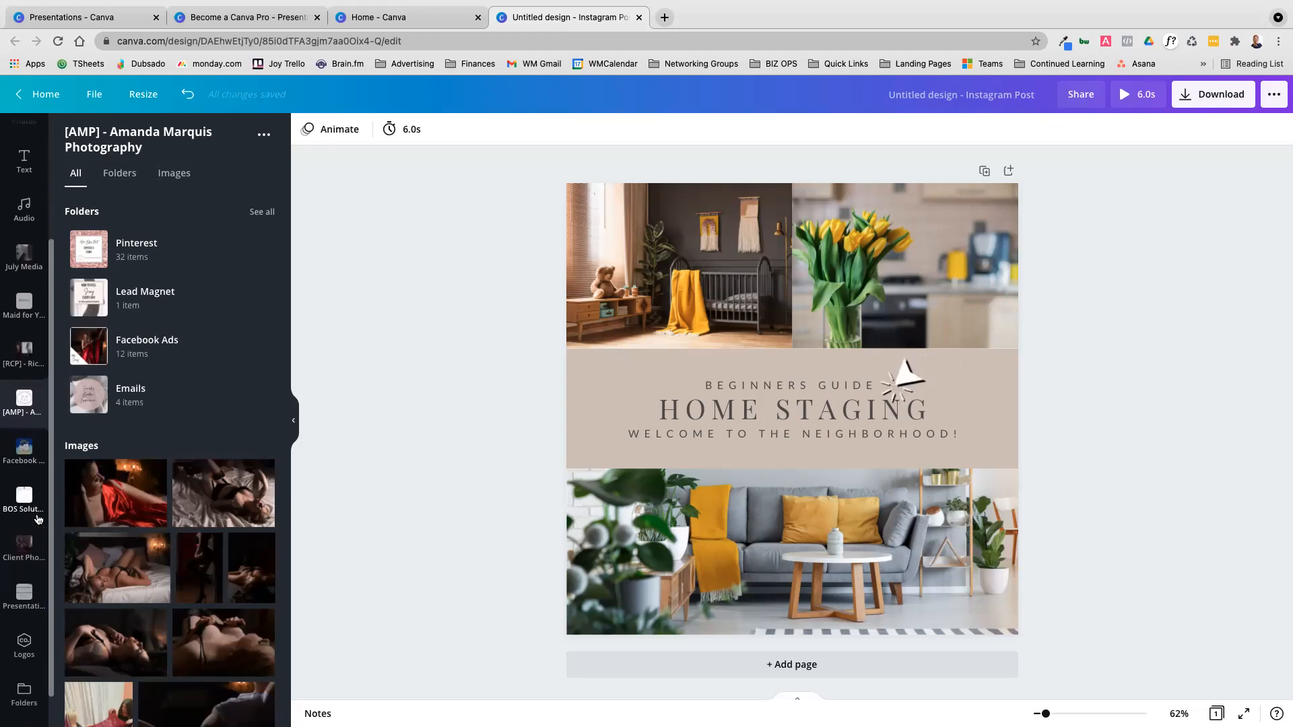
scroll(24, 485, up, 2)
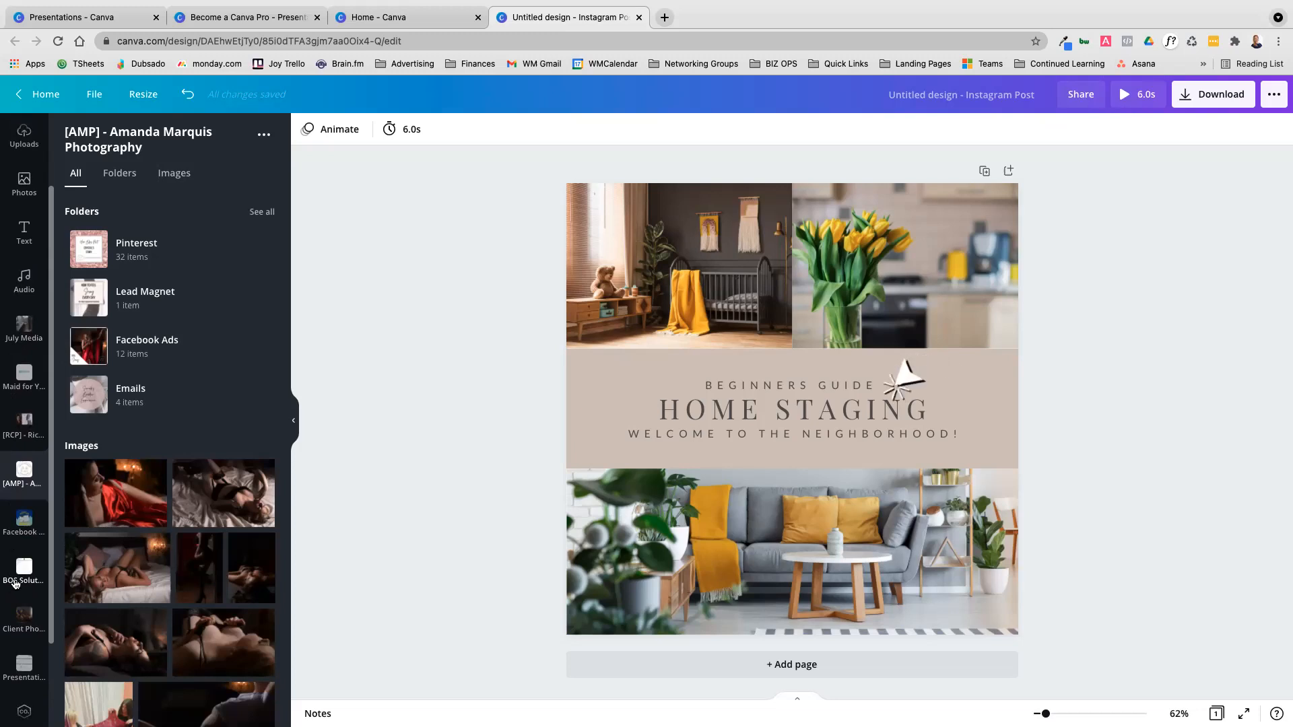
scroll(14, 584, down, 3)
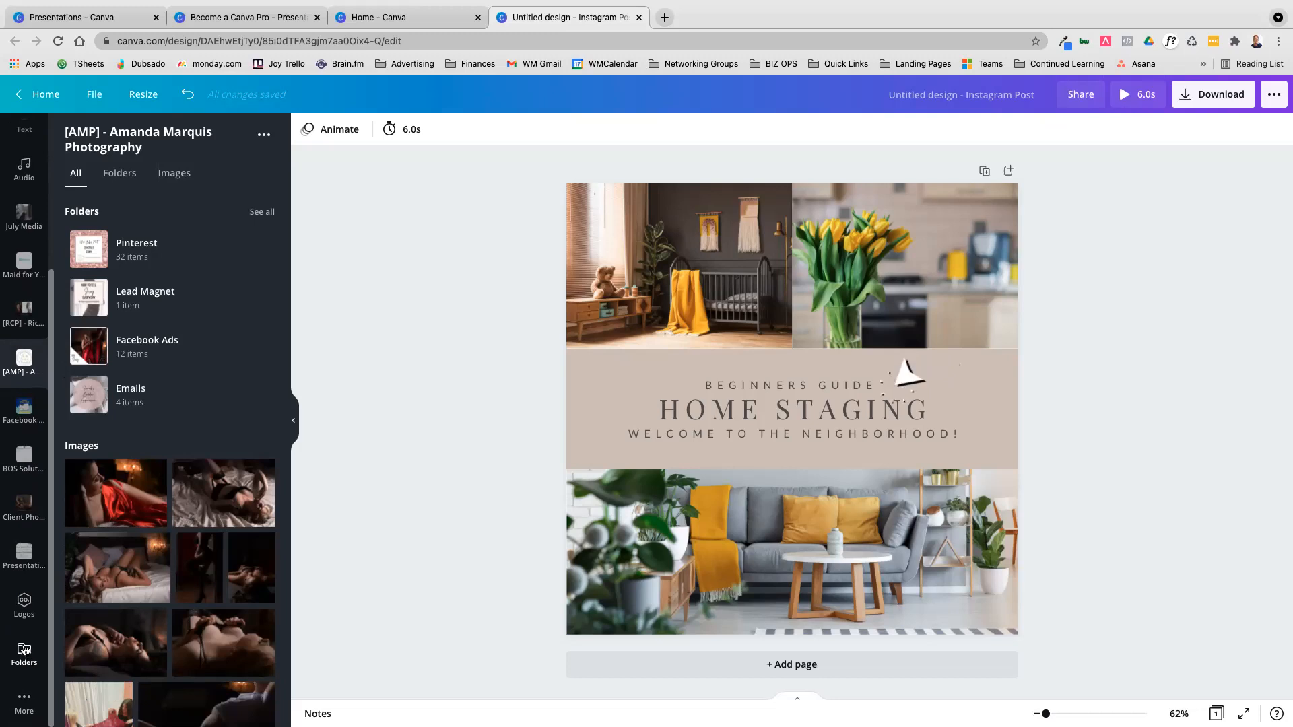
Review the saved logos and look through the list of all folders
click(25, 599)
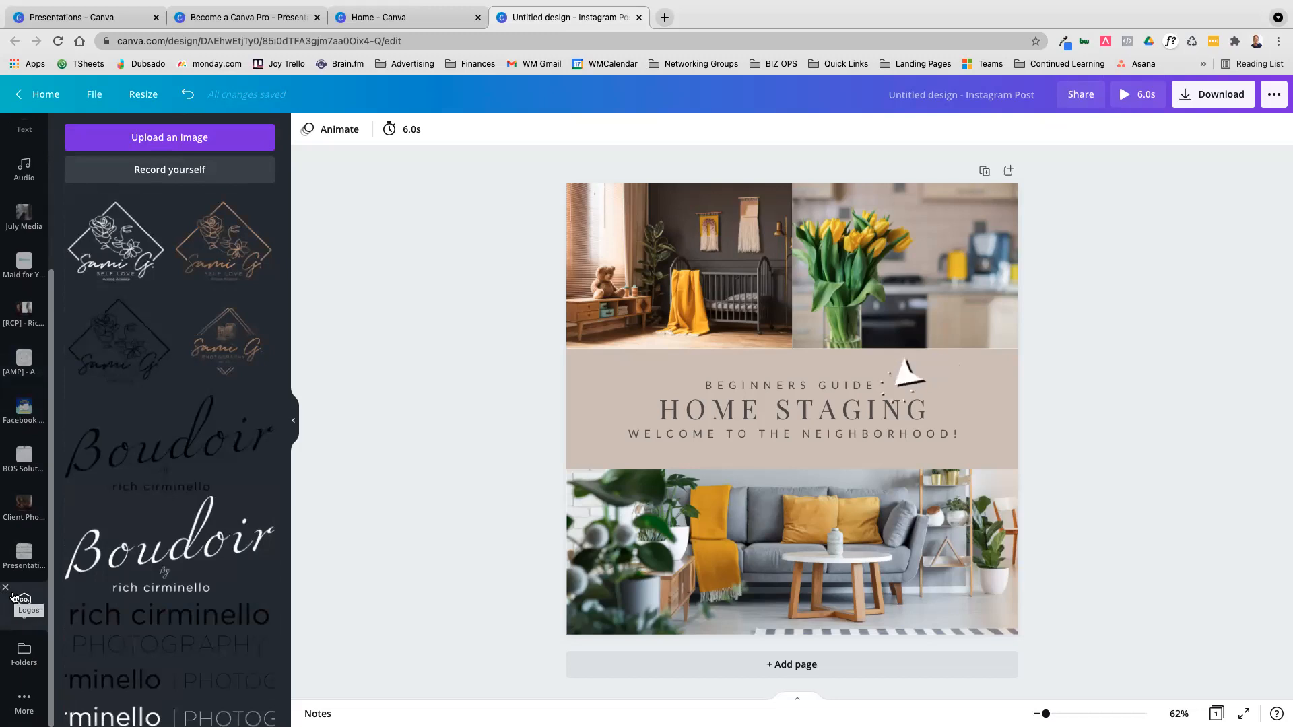
click(23, 653)
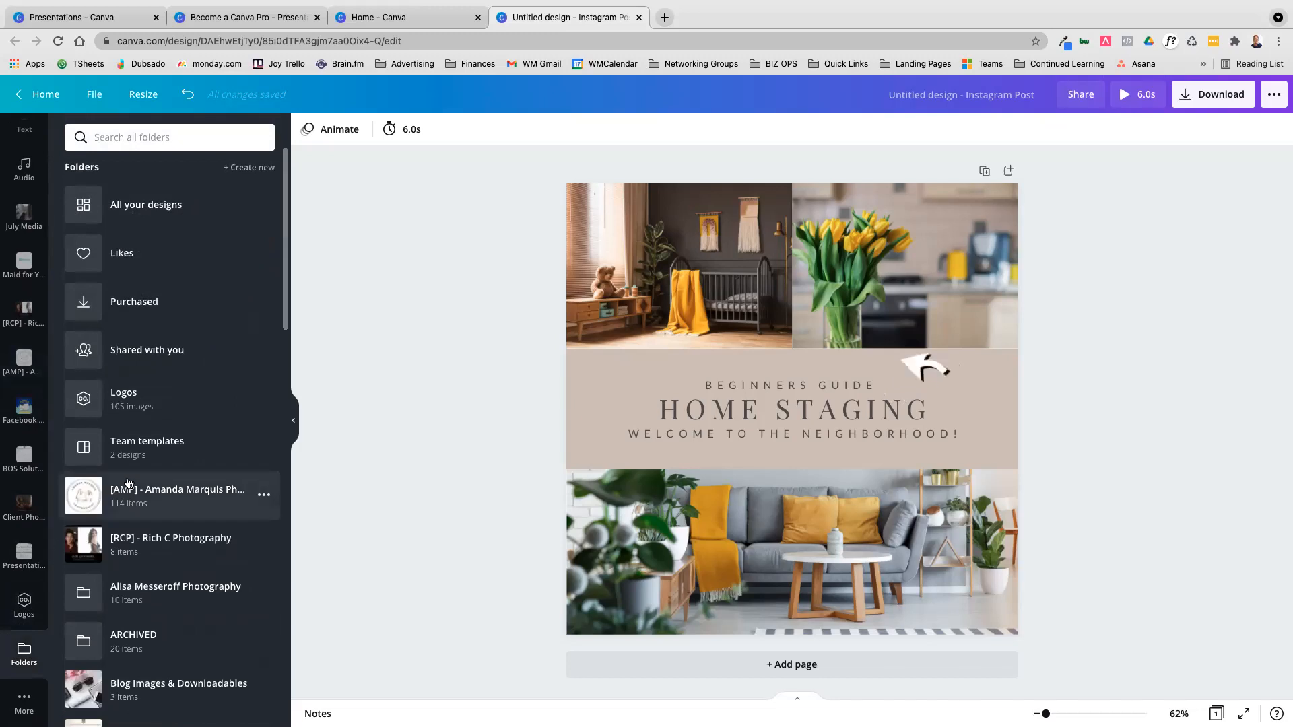
scroll(130, 482, down, 20)
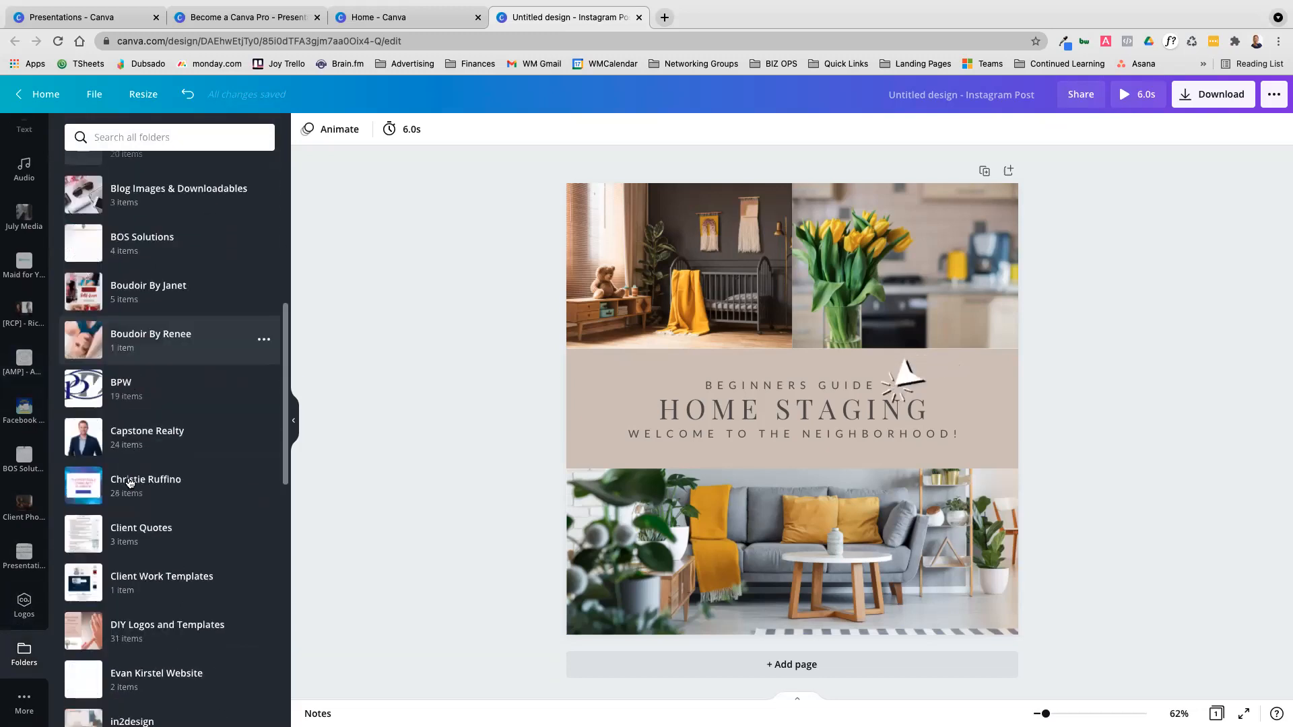
scroll(130, 482, up, 20)
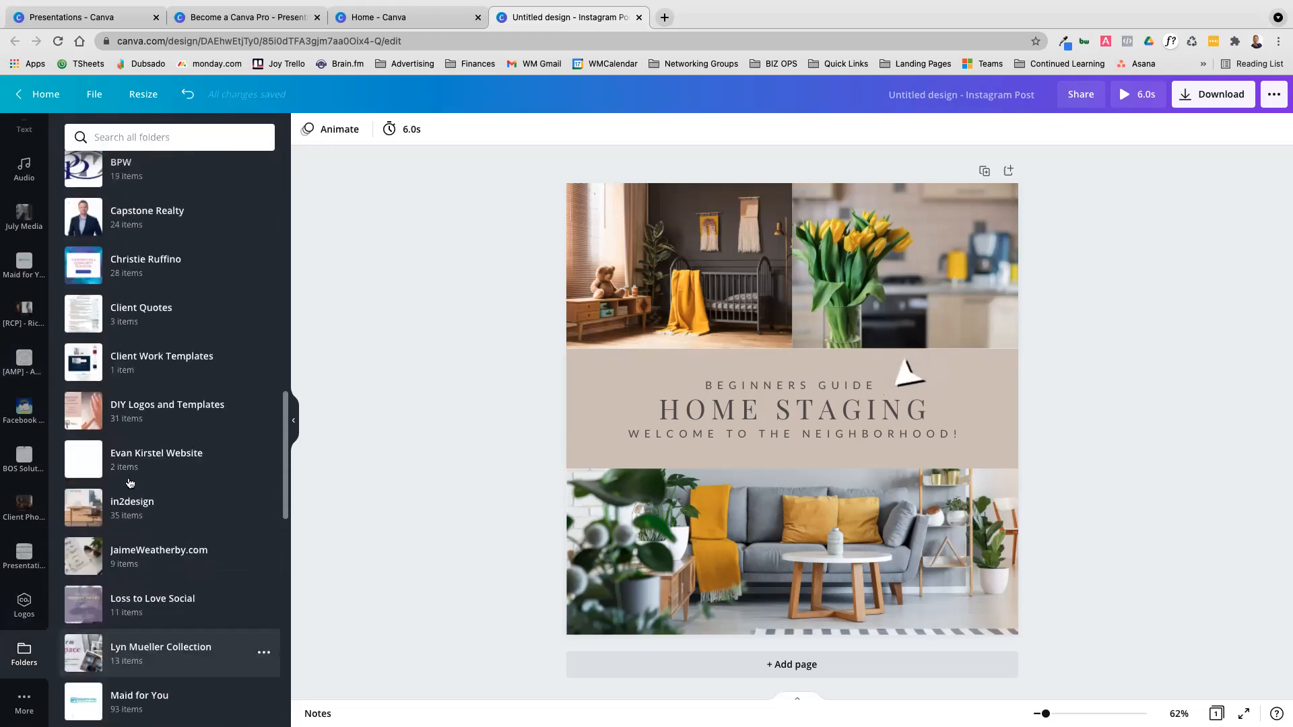
Search the stock videos for "living room" and replace the sofa photo below the heading with the first 14-second clip
click(25, 703)
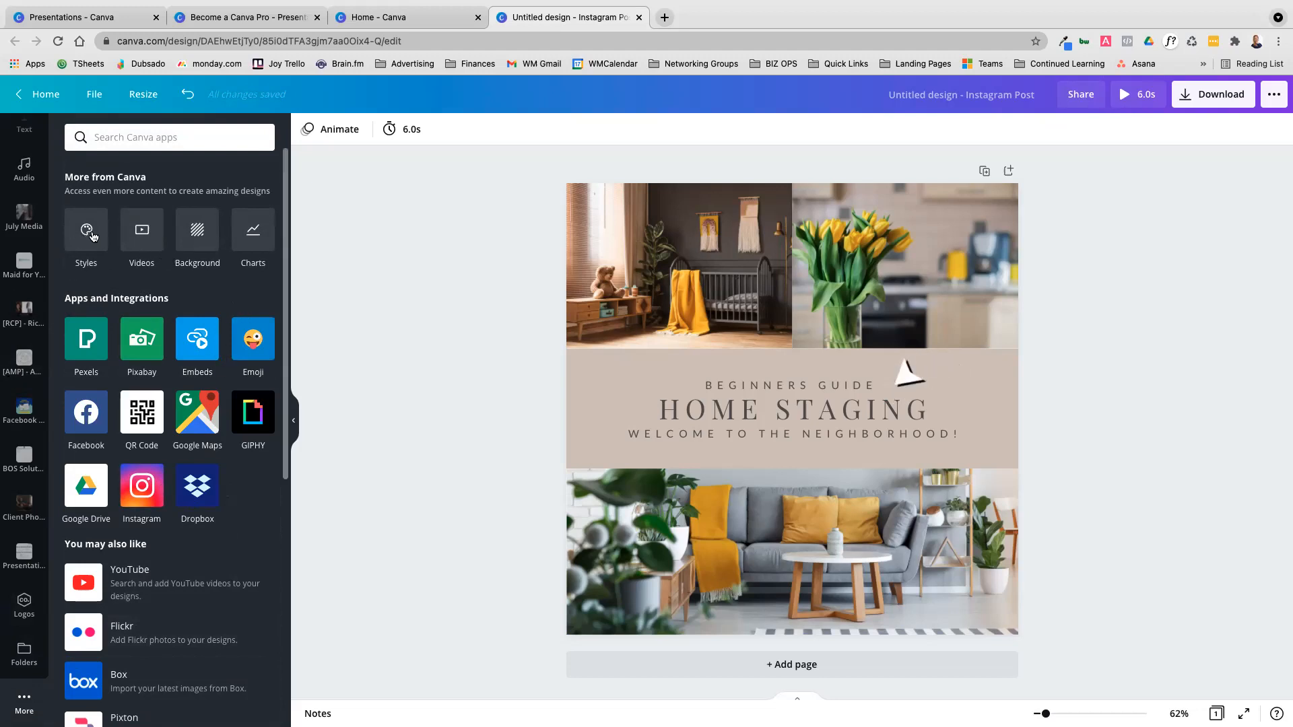
click(142, 232)
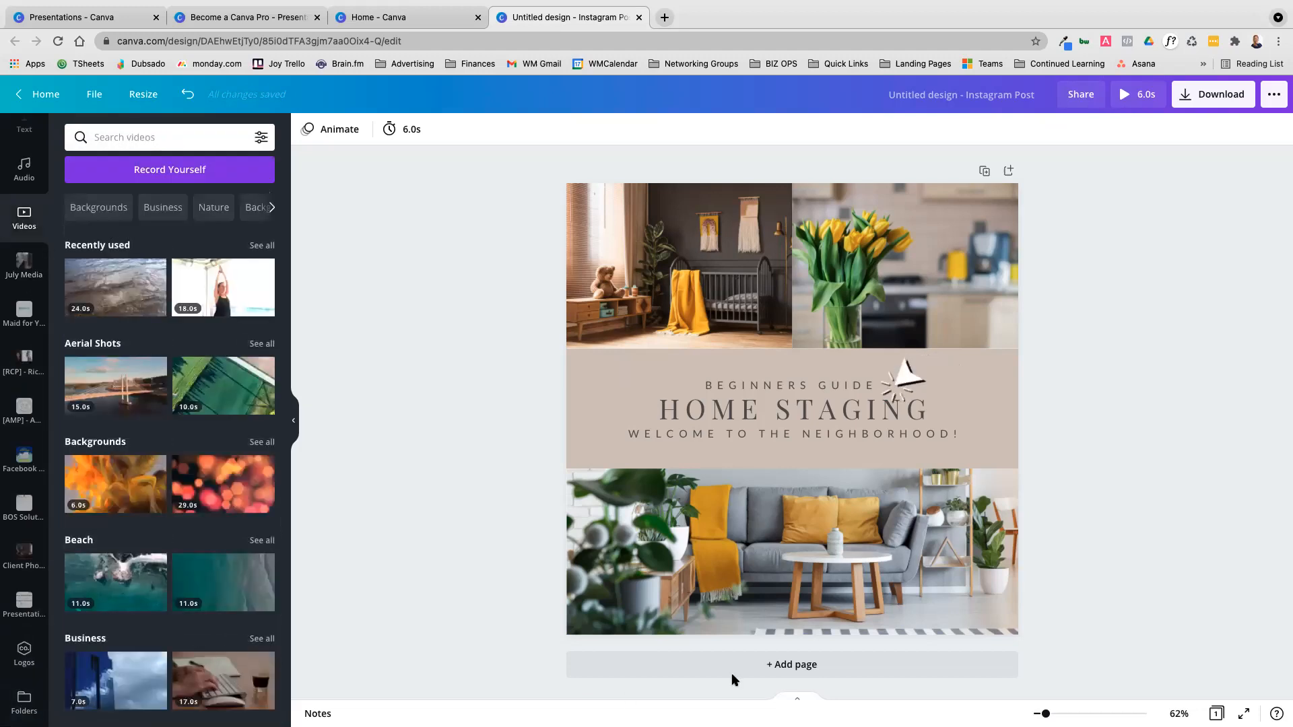
click(152, 139)
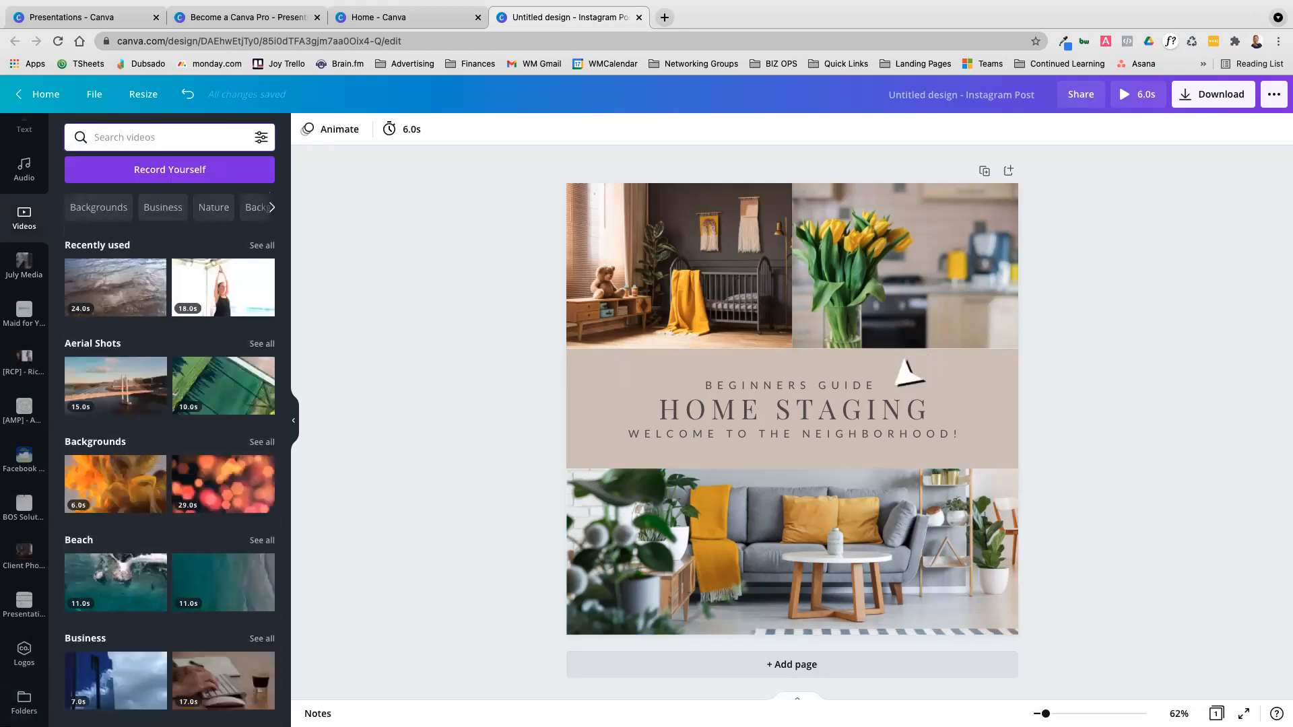
text(ho)
key(BackSpace)
key(BackSpace)
text(lv)
key(BackSpace)
text(iving room)
key(Return)
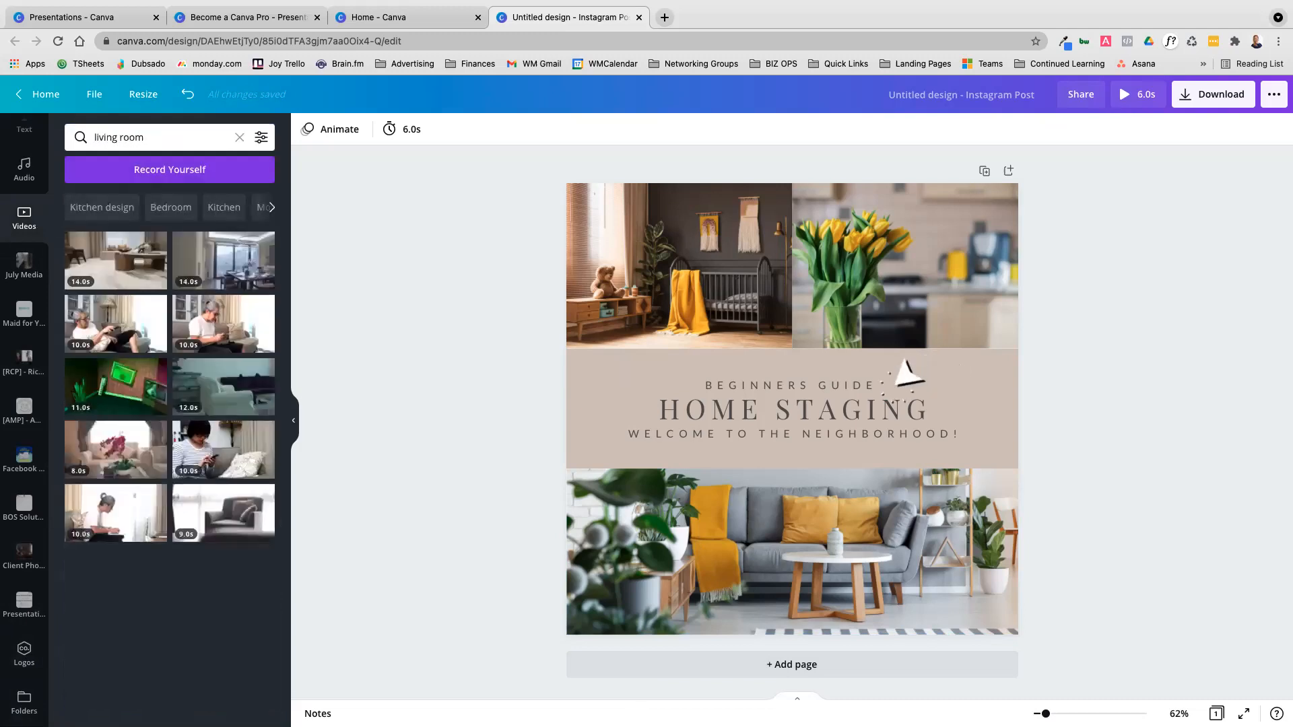
drag(118, 272, 935, 547)
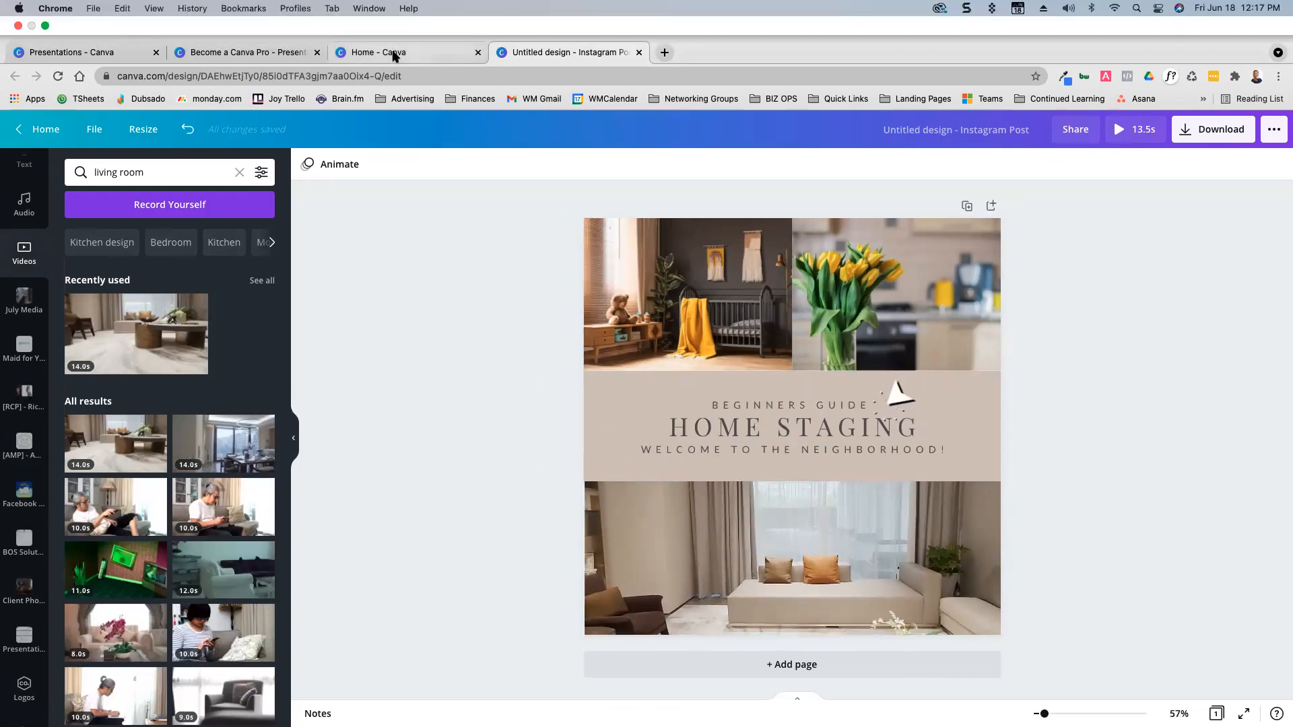
Close the Canva home page and check the Canva Basics outline in the Become a Canva Pro presentation before returning to the Instagram post
click(401, 52)
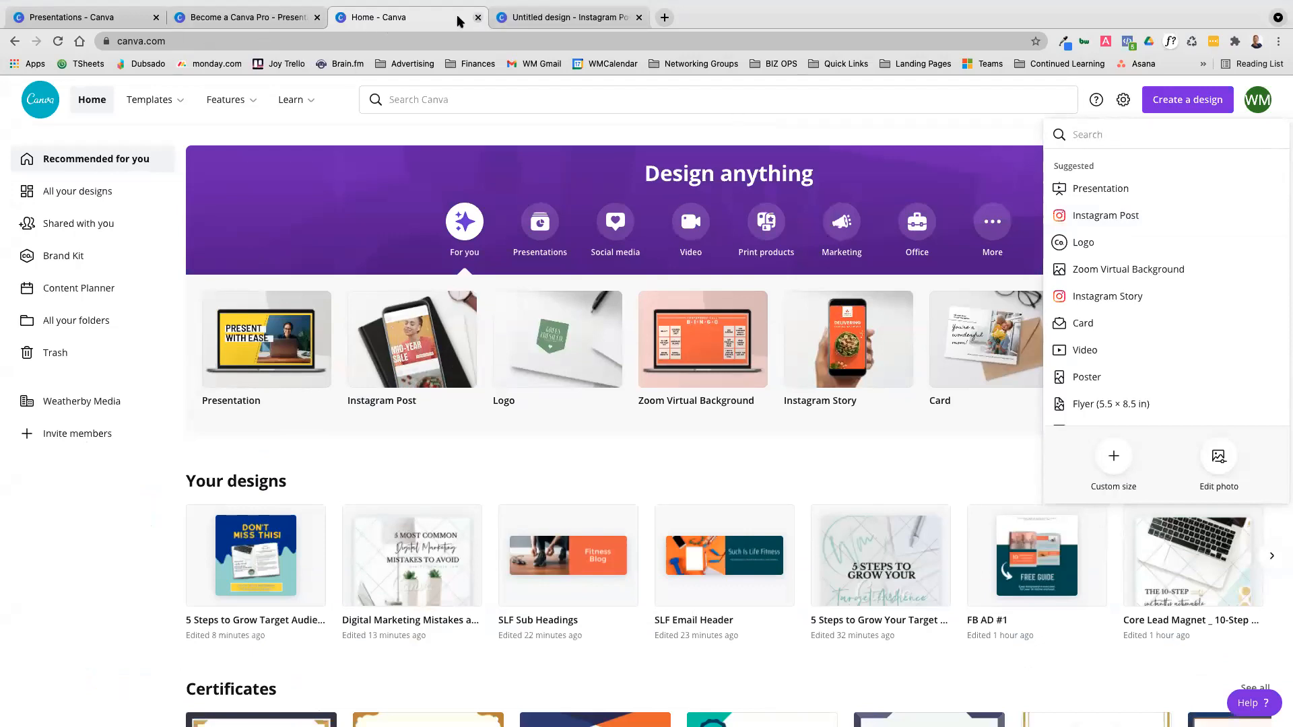
key(ctrl+w)
click(272, 20)
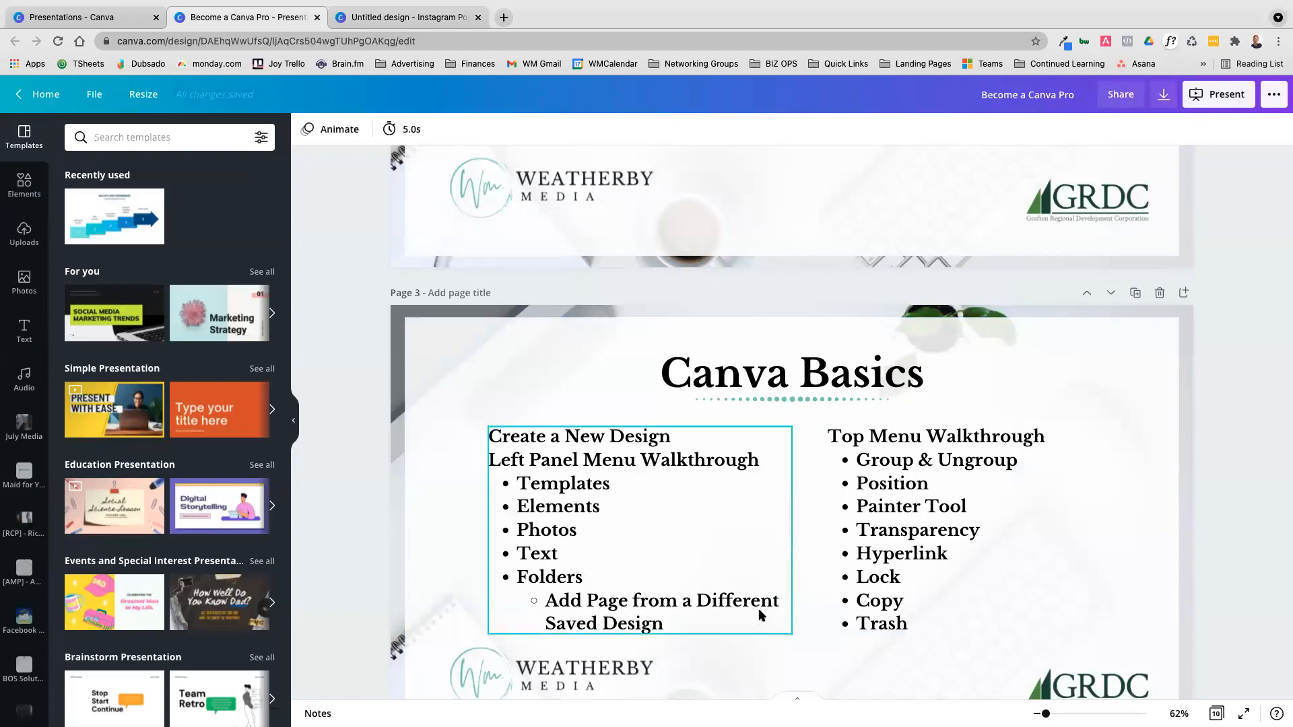
click(418, 21)
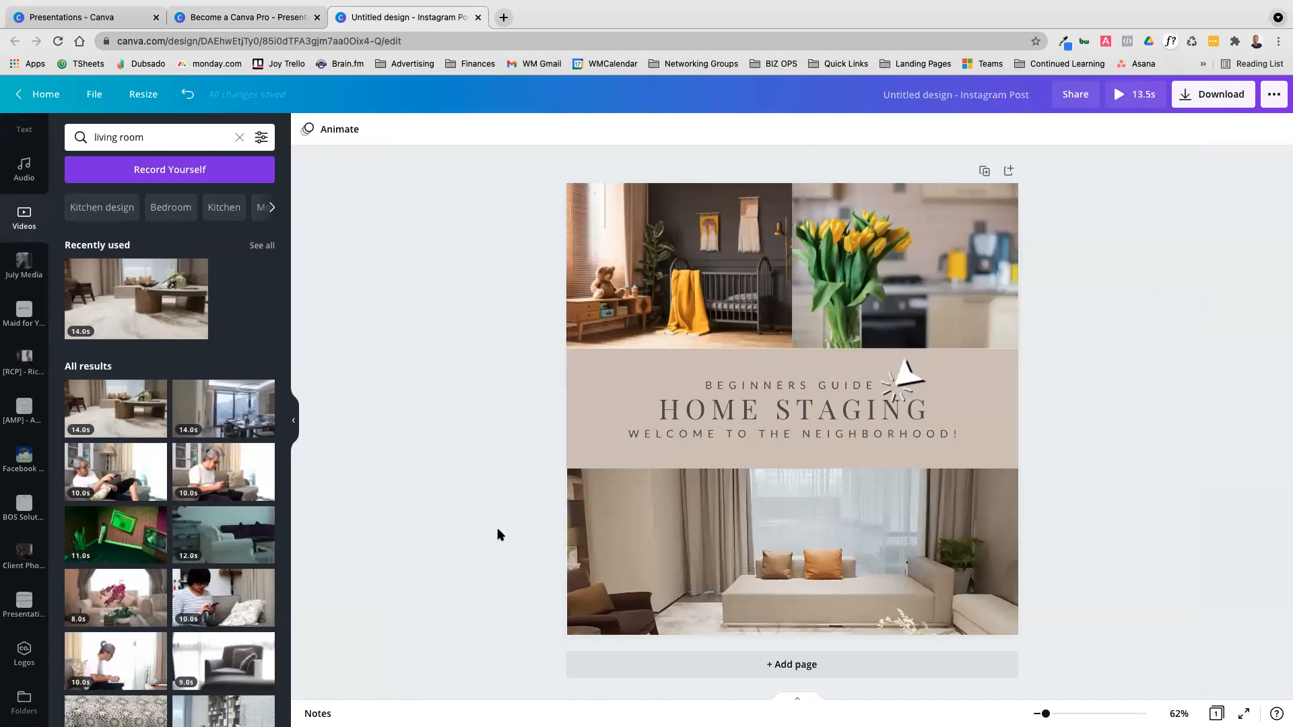
Look over the full folder list and open the pinned Presentations folder
scroll(168, 538, down, 4)
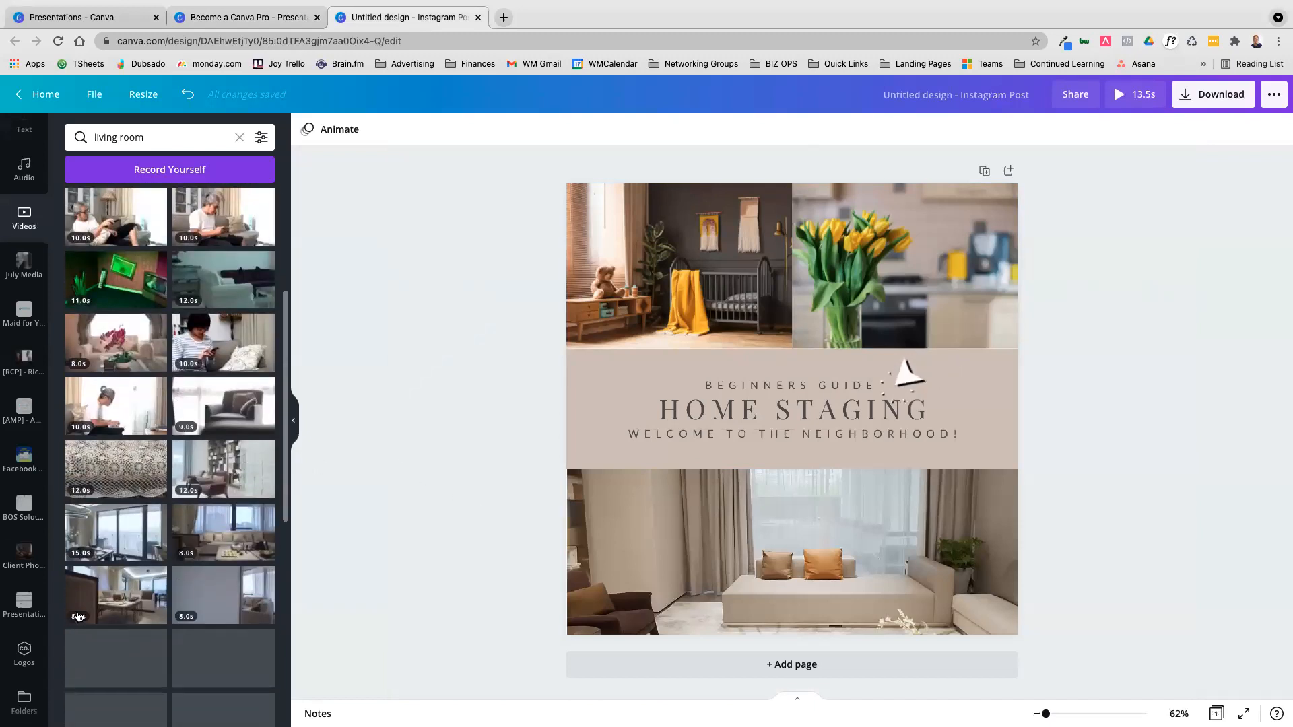
click(27, 610)
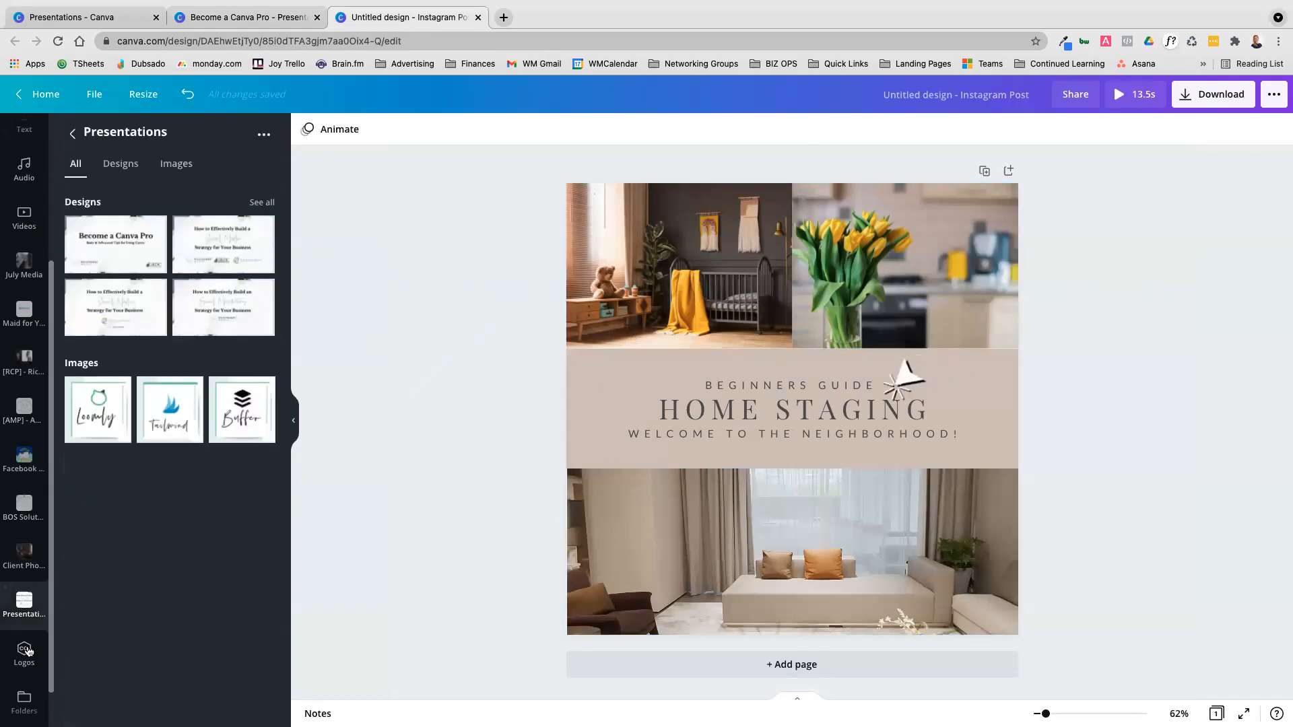
click(24, 700)
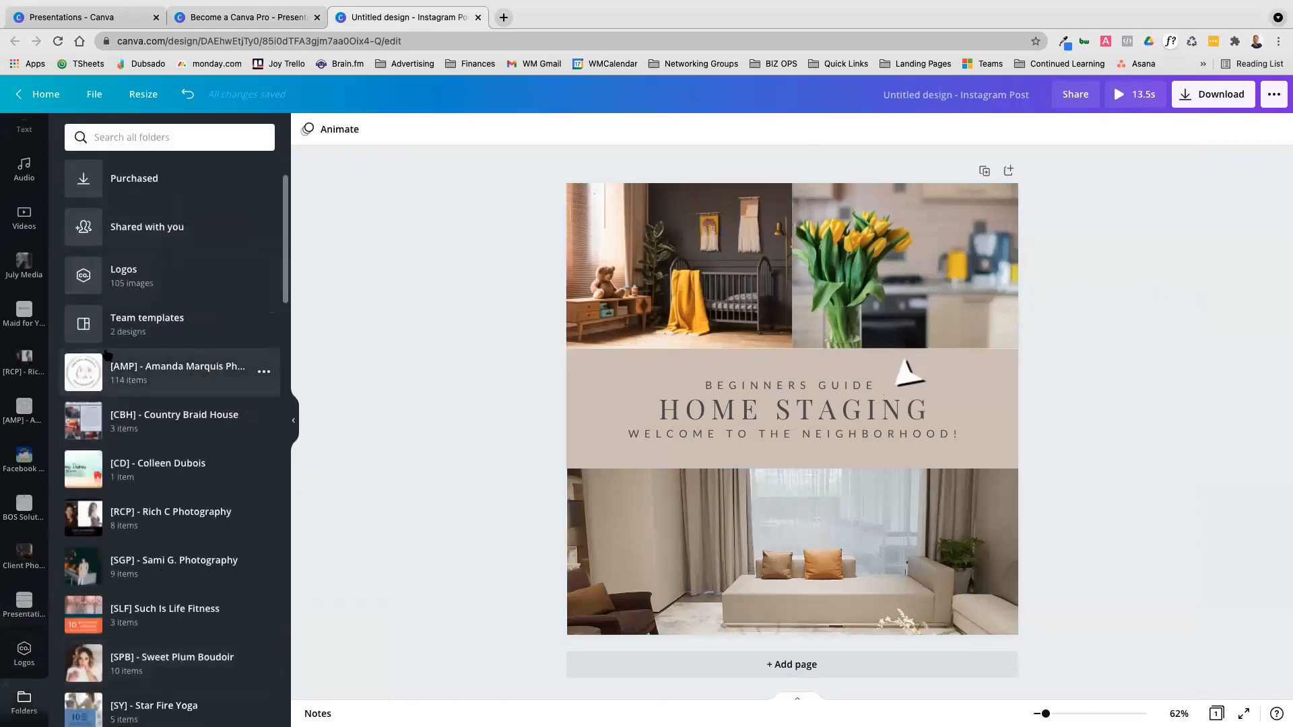
click(21, 604)
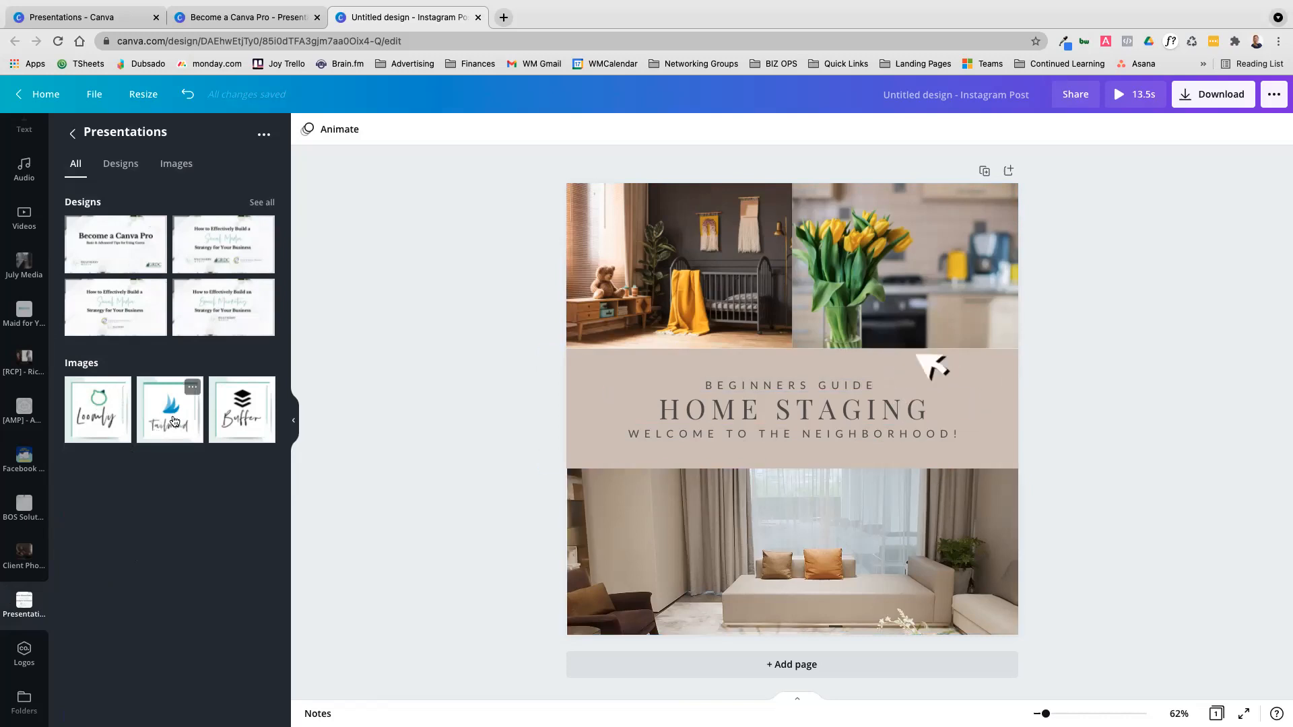
Try adding the Loomly image from the Presentations folder to the post, and remove it from the page
click(98, 406)
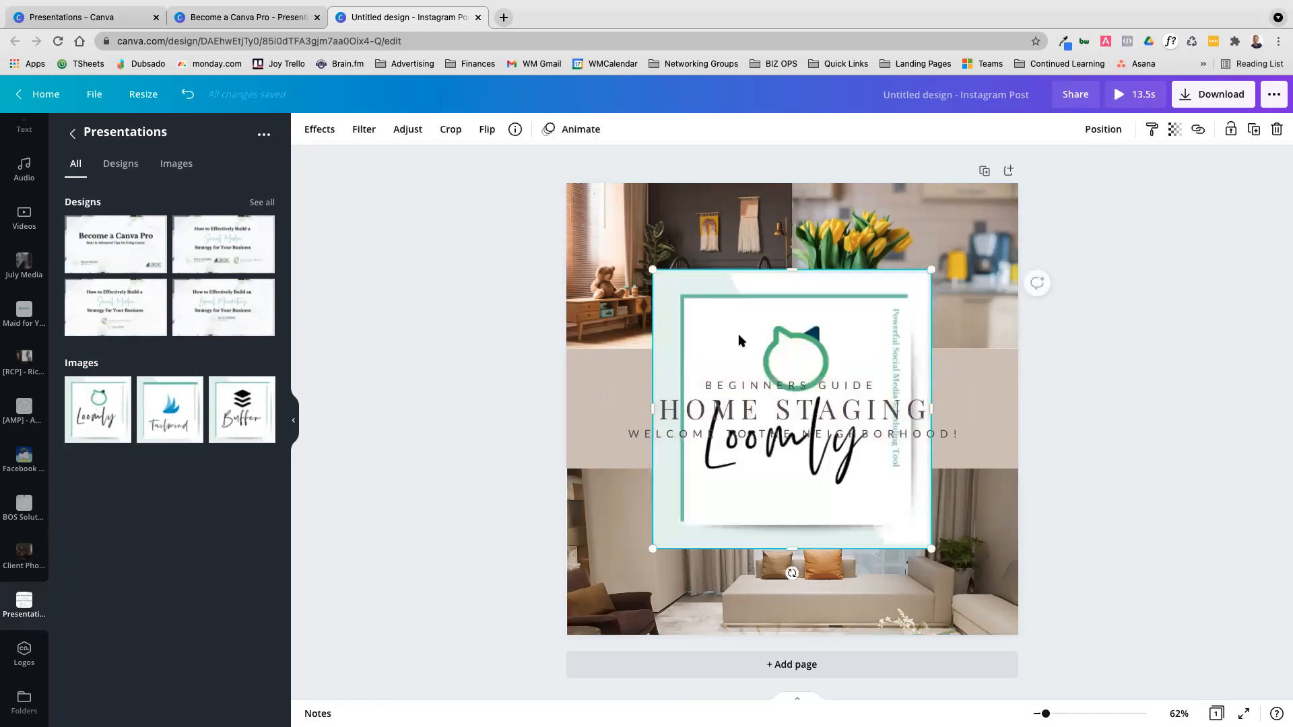
drag(834, 287, 148, 404)
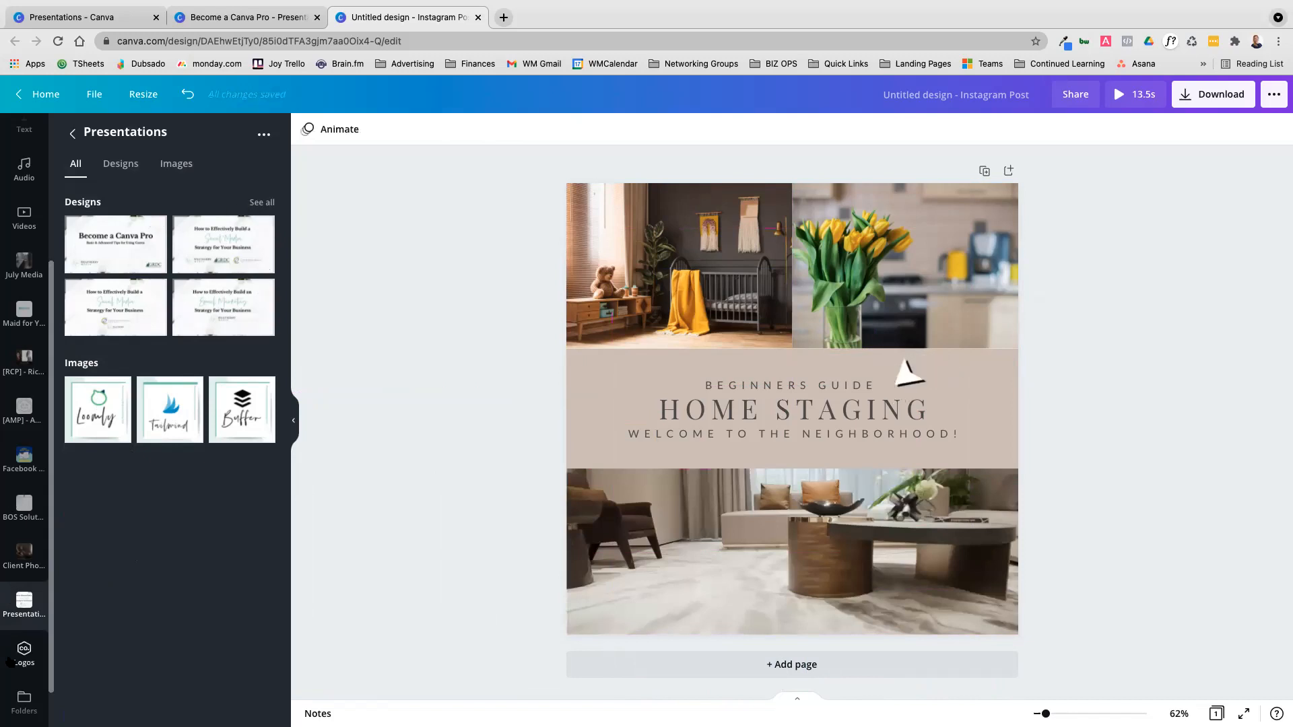
Open the Become a Canva Pro design's pages, go back to the parent folder, and reopen them from the Presentations folder
click(124, 256)
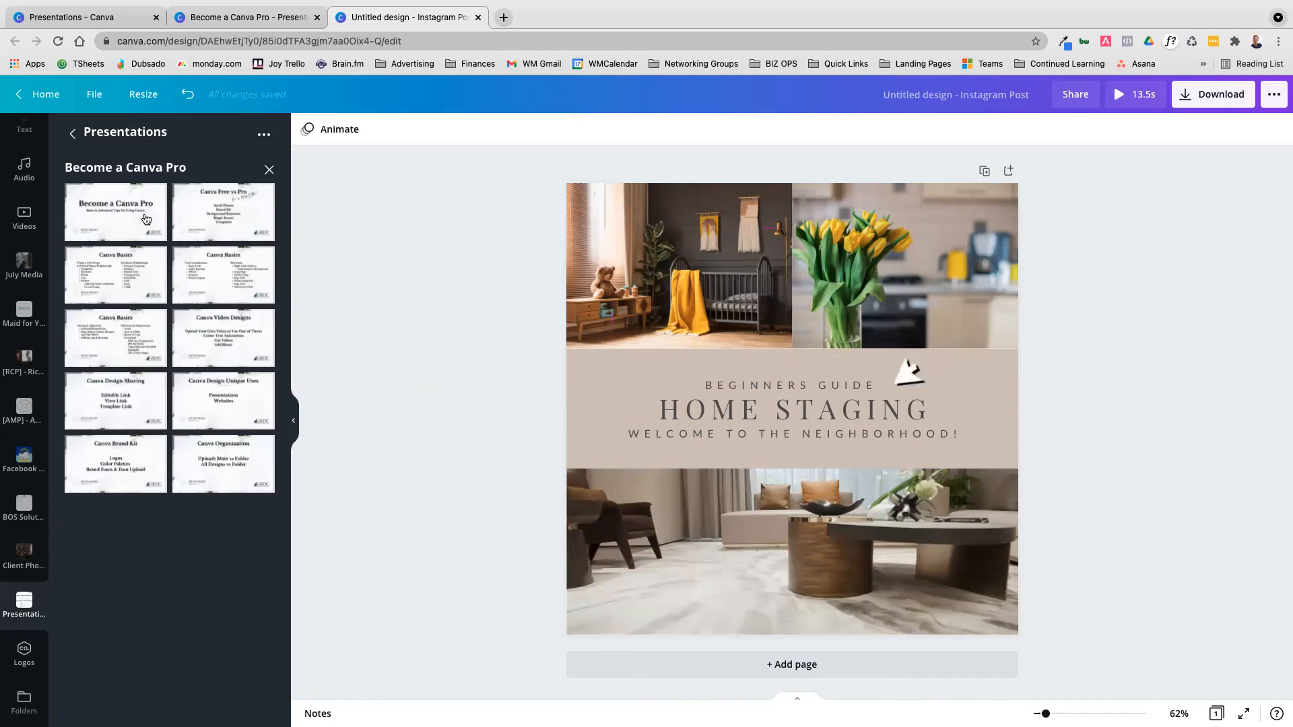
click(73, 134)
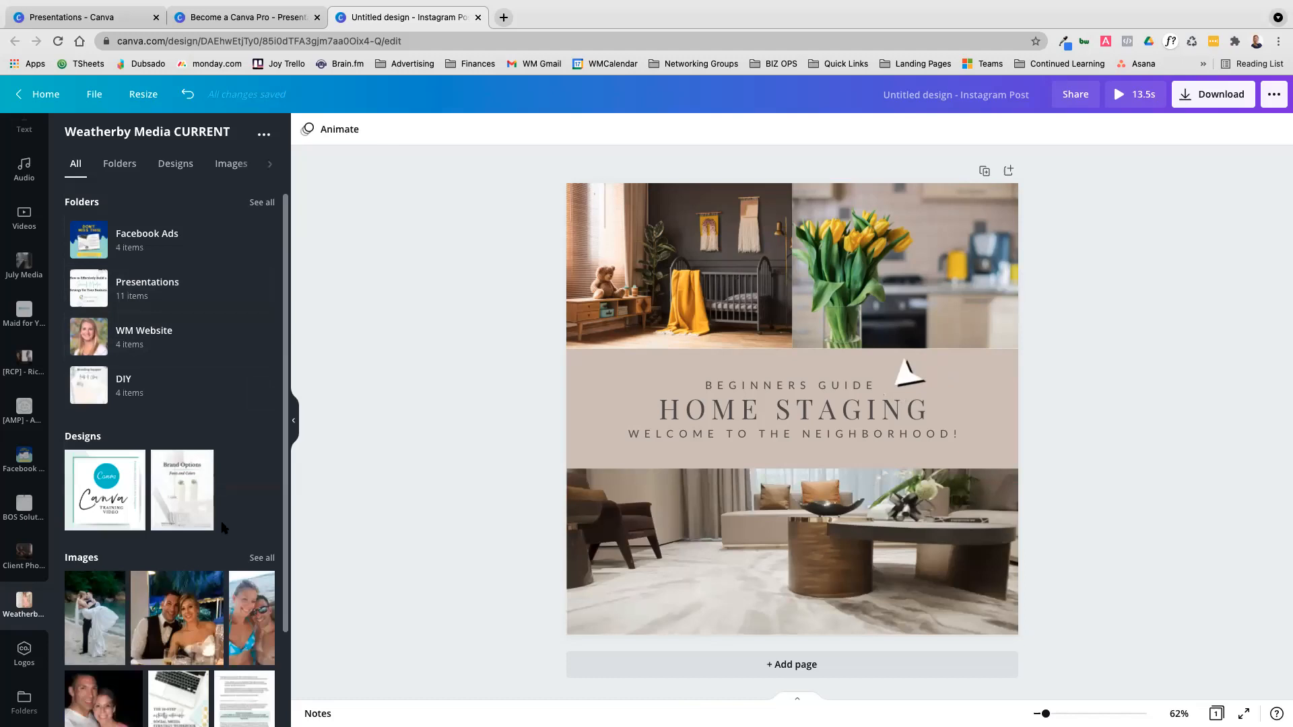
click(154, 285)
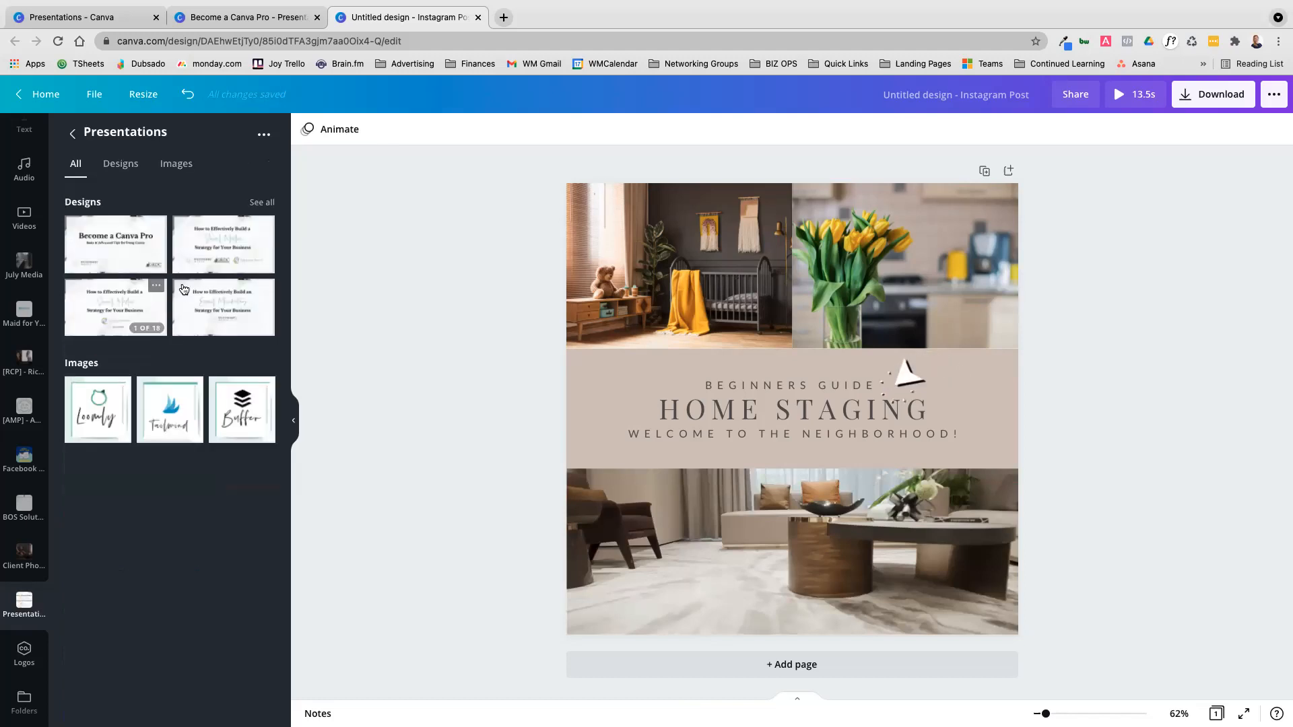
click(127, 246)
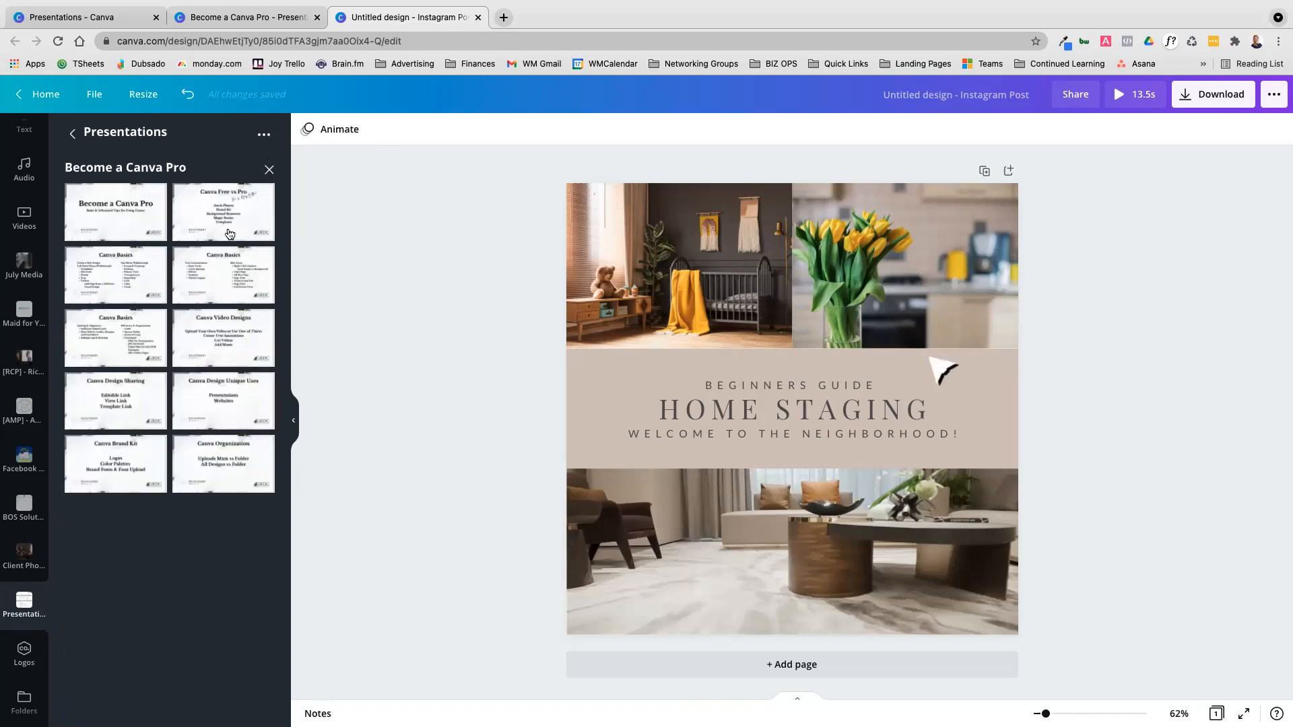
Try applying the Become a Canva Pro title page over the home staging post, and undo each replacement
click(126, 220)
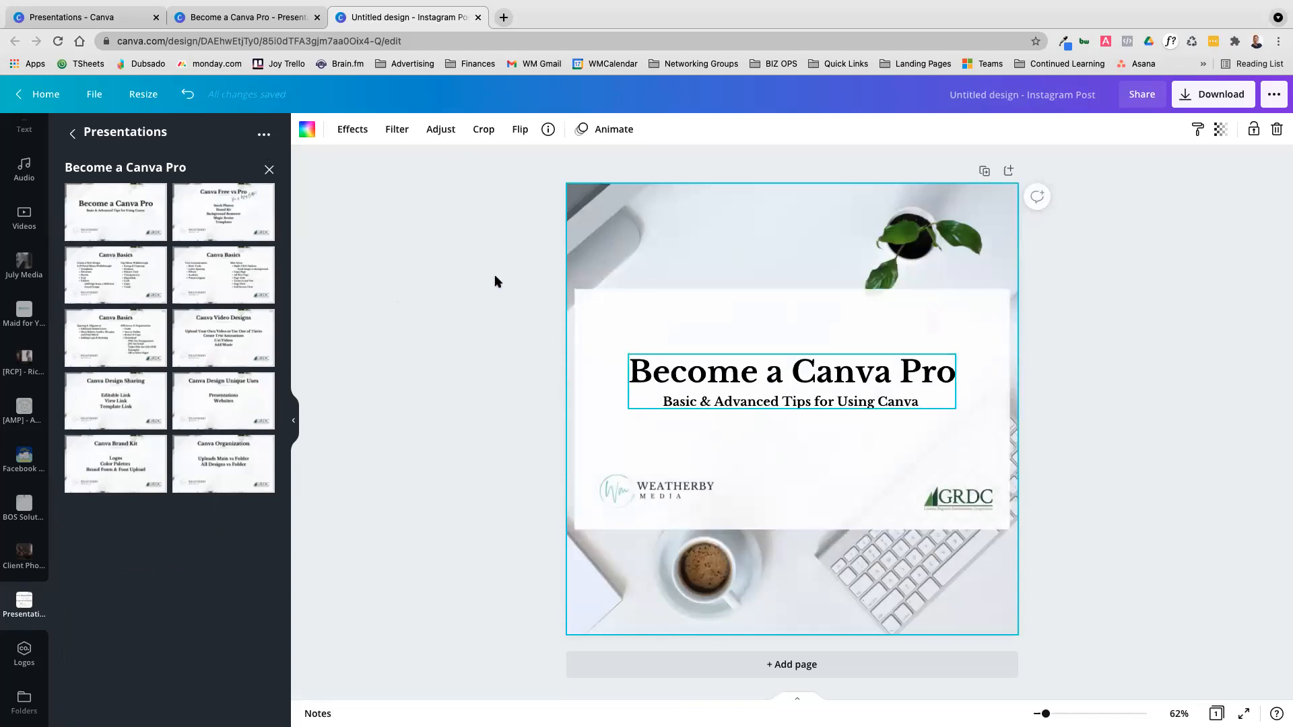
click(192, 94)
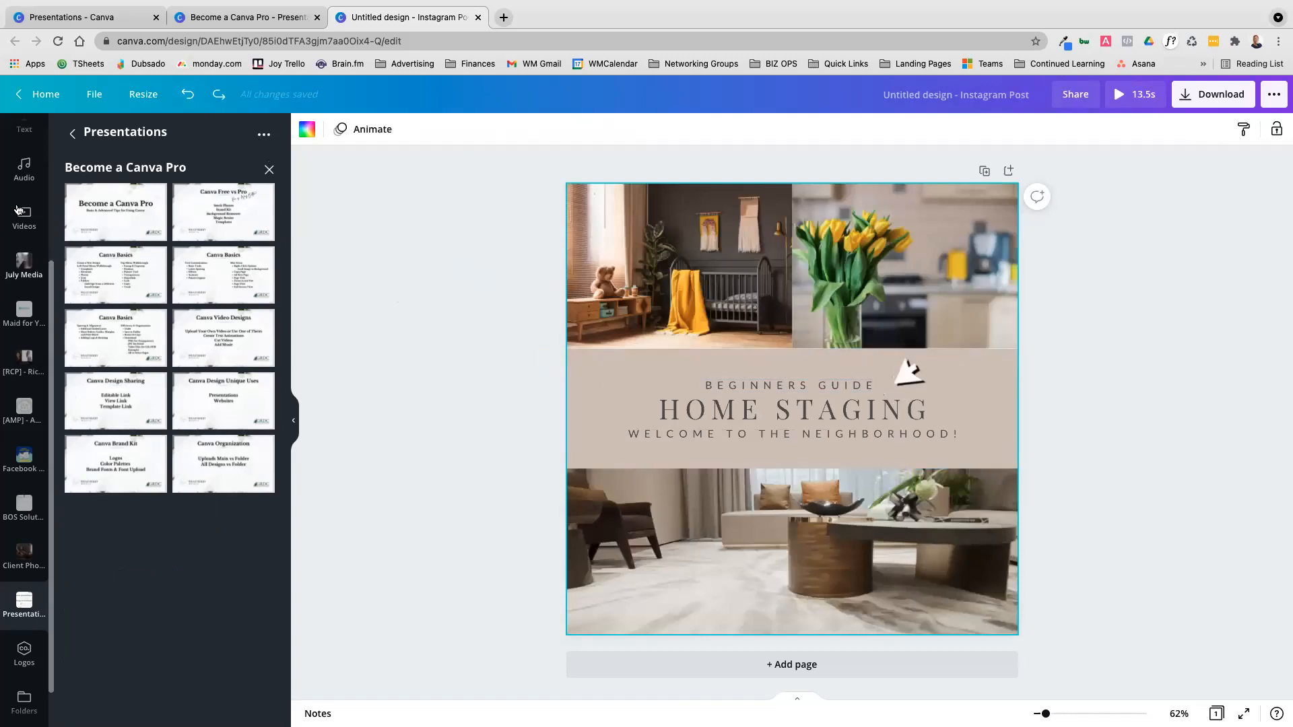
click(131, 222)
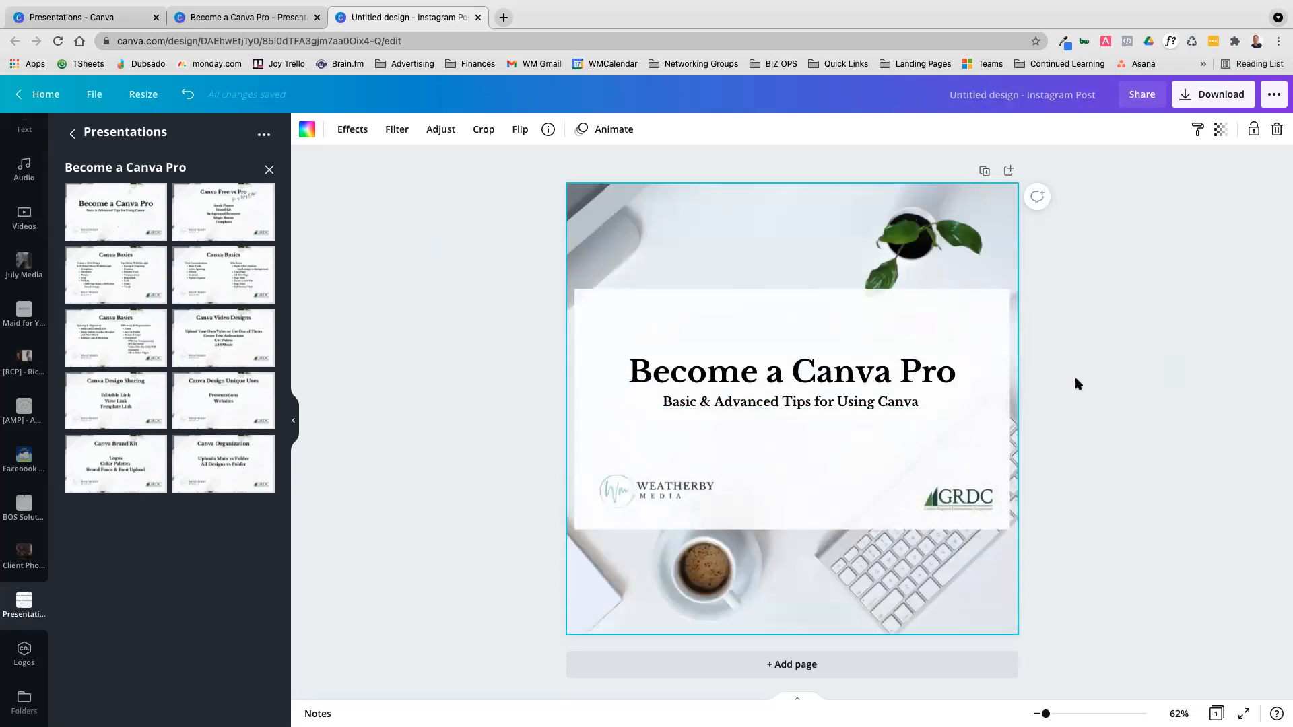
click(187, 94)
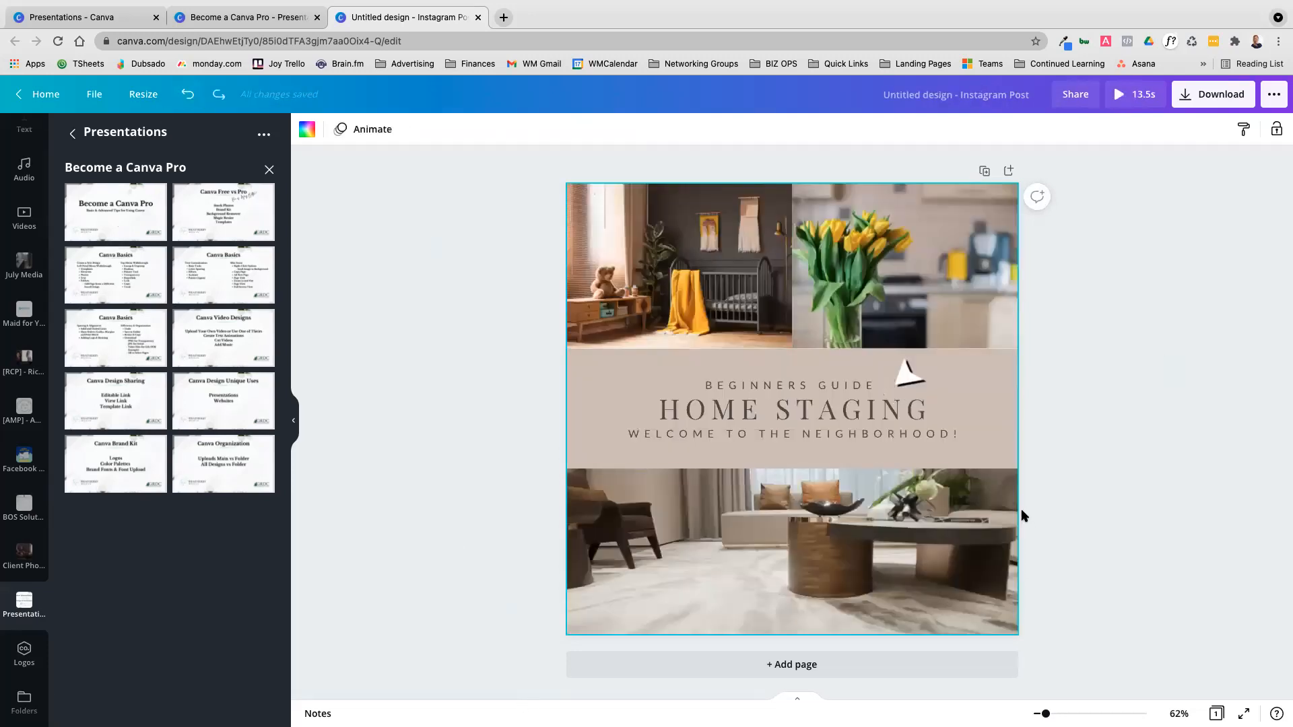
Add a second page, try the Canva Free vs Pro layout, and apply the Become a Canva Pro title page to it
click(769, 666)
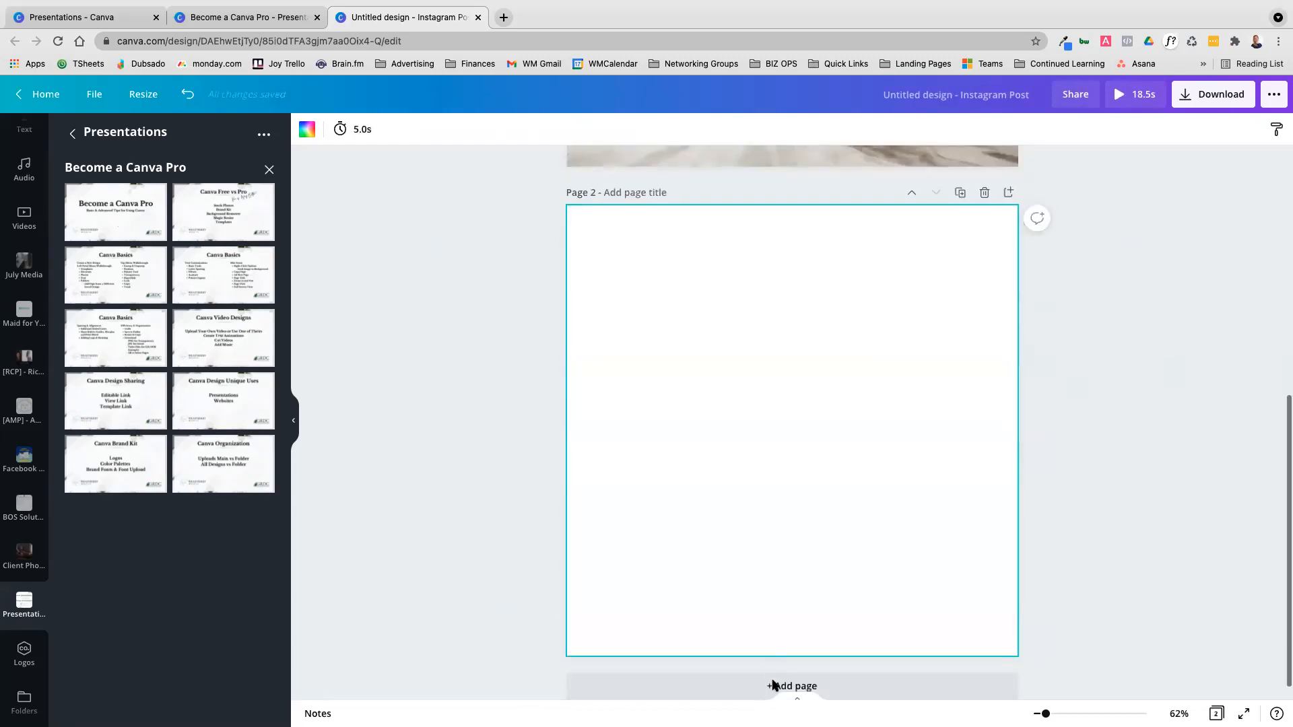
click(111, 213)
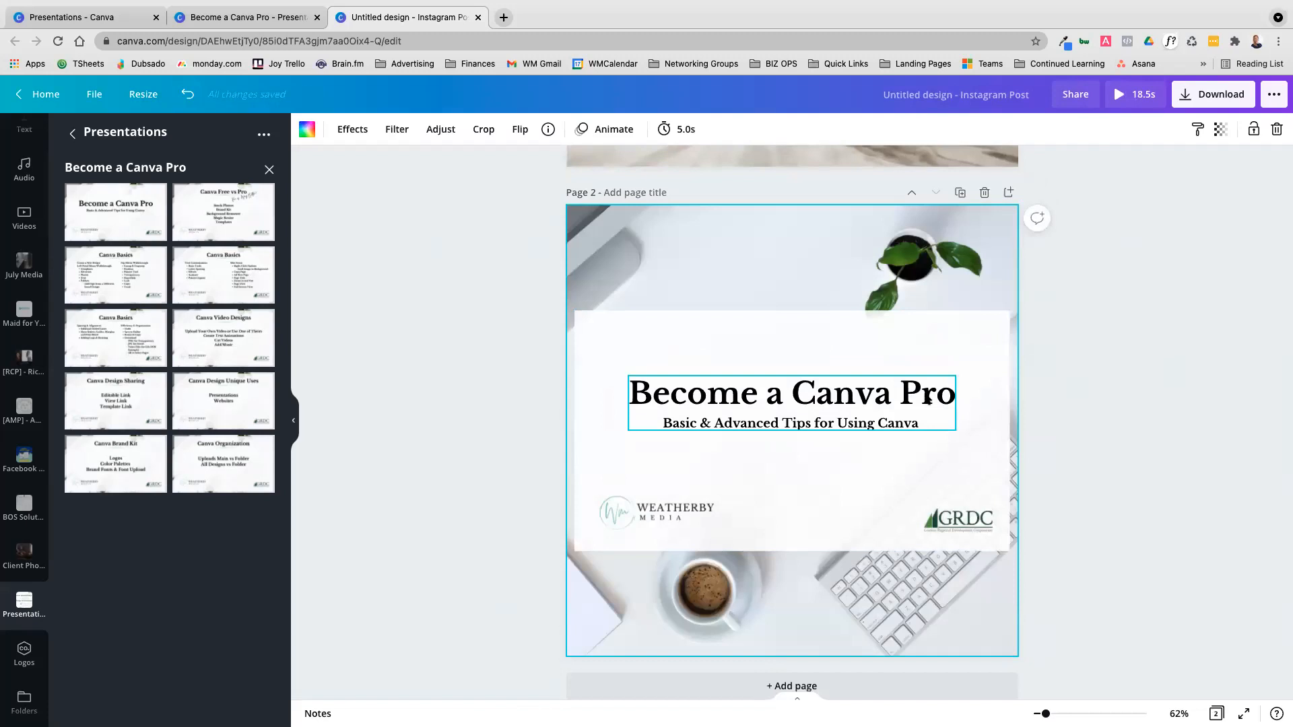
click(232, 213)
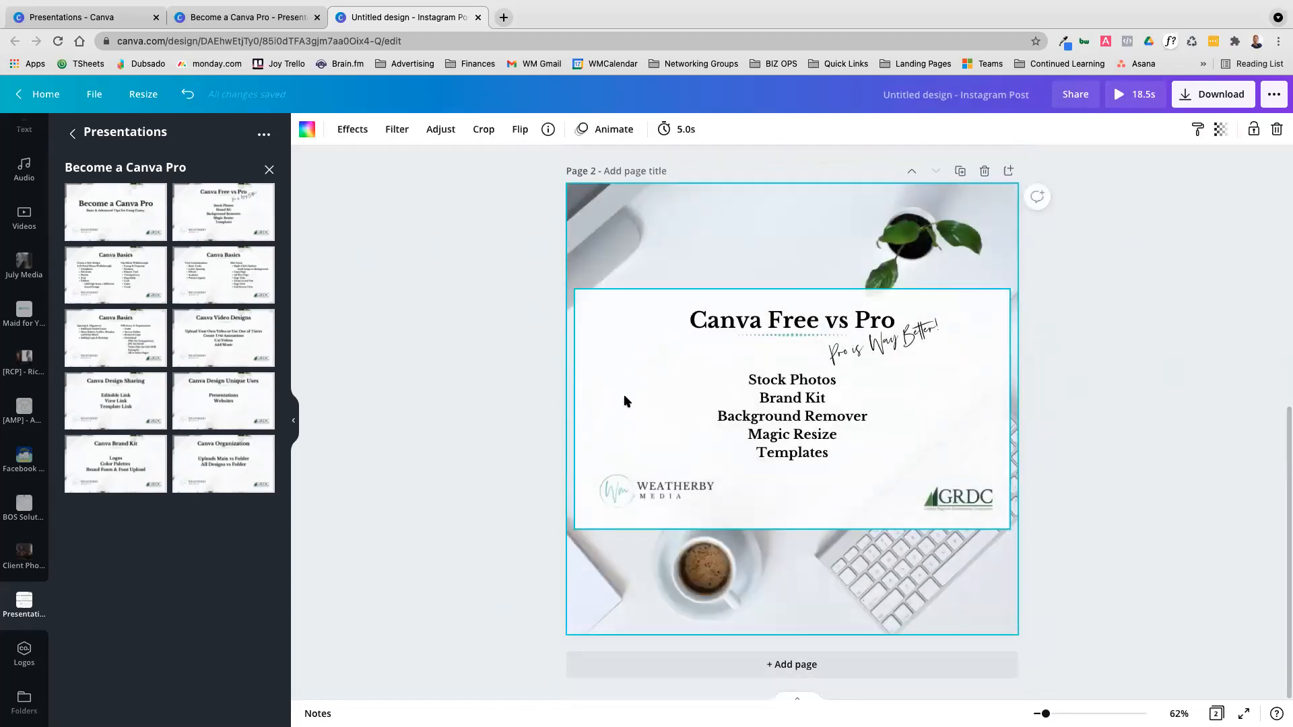
click(152, 216)
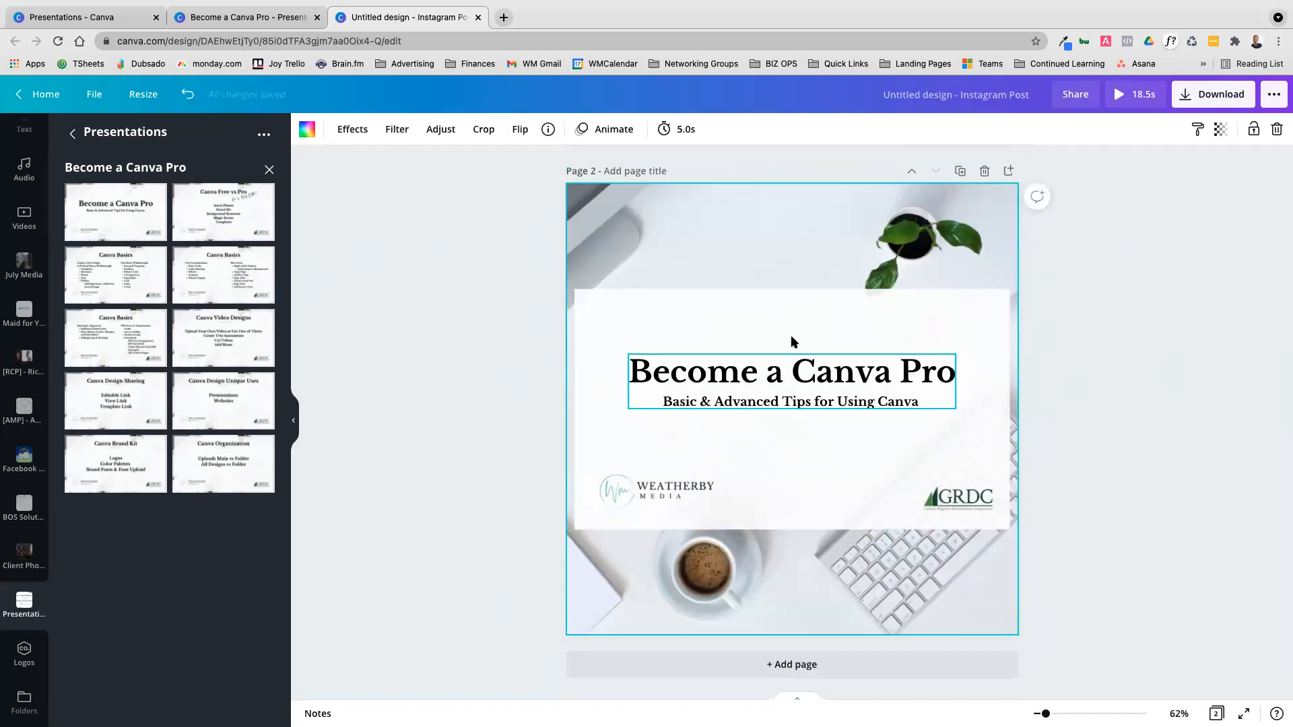
Stretch page 2's white panel to about 1,042 by 1,038 and move both logos down near its lower edge
scroll(958, 472, up, 6)
scroll(960, 471, down, 6)
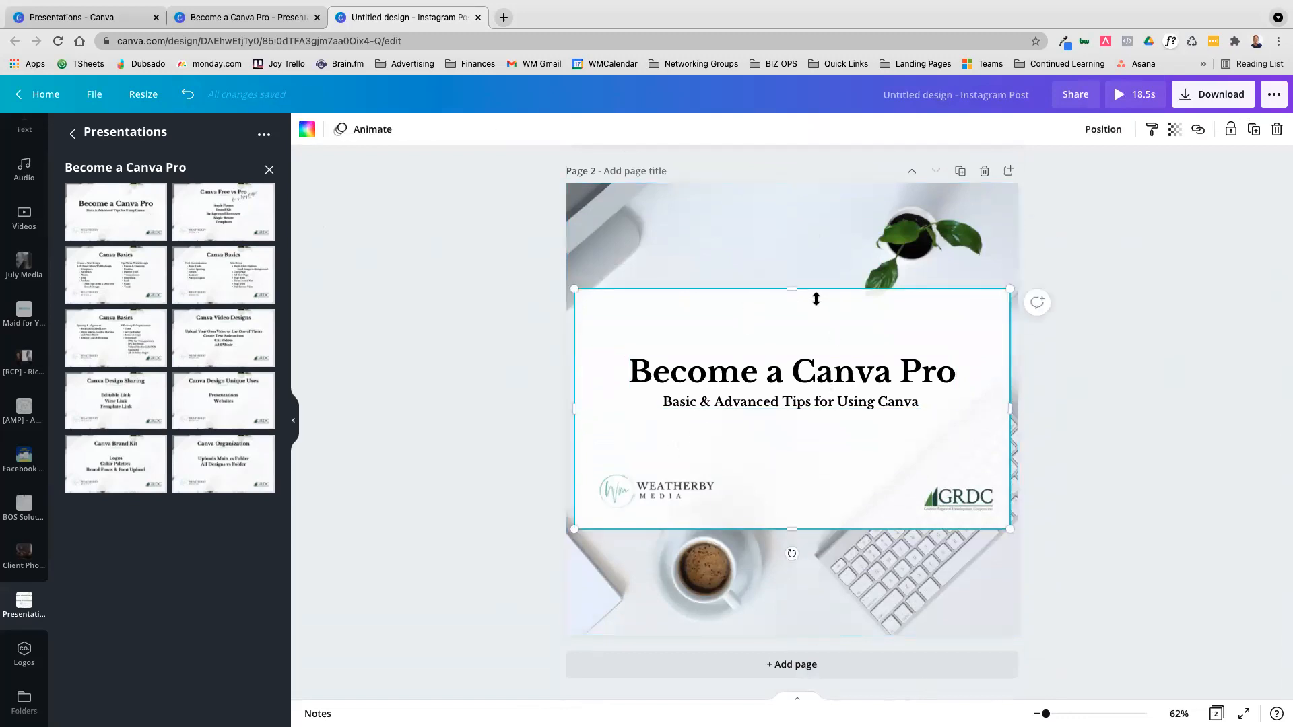
drag(789, 235, 793, 191)
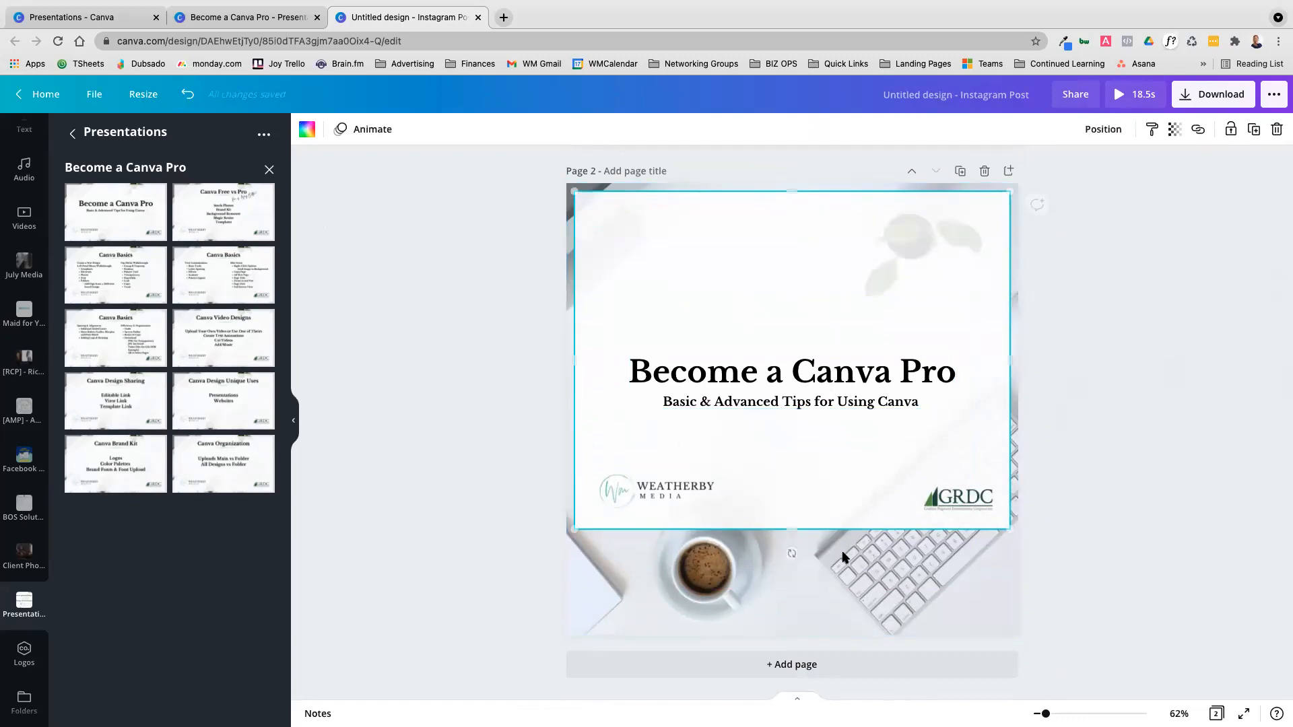
drag(788, 528, 779, 621)
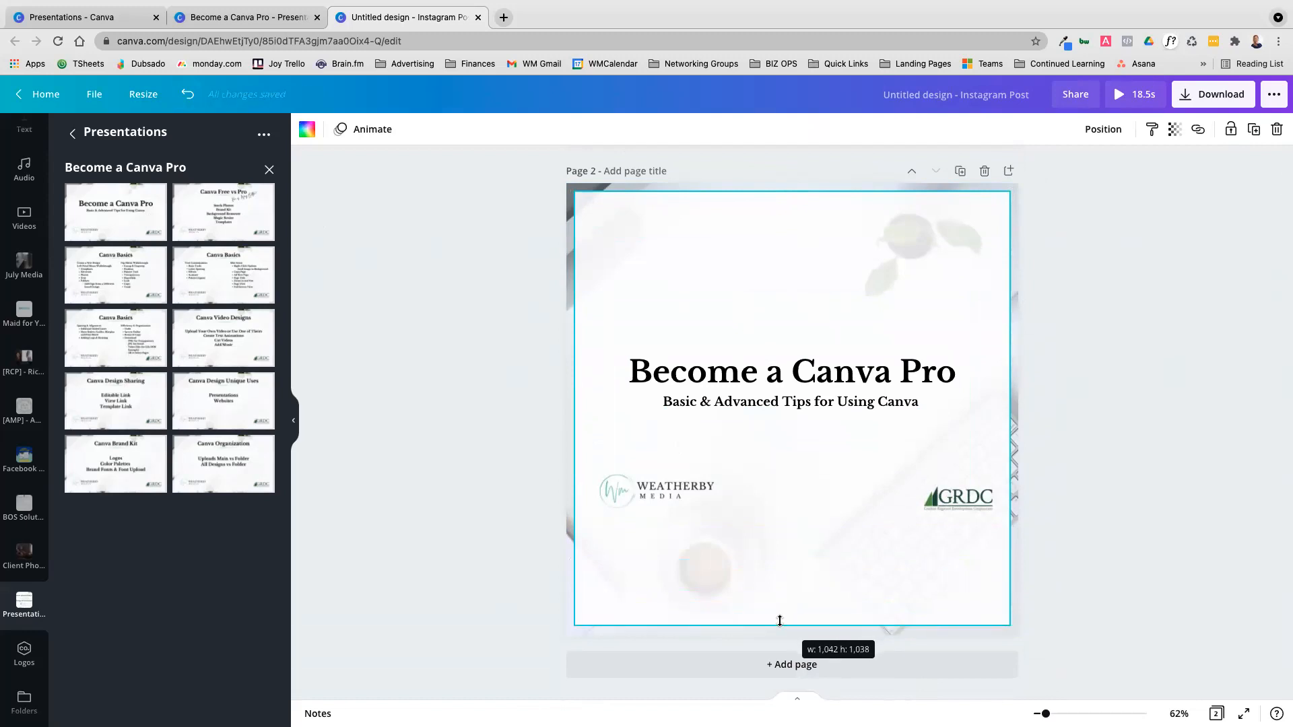
drag(688, 483, 691, 574)
drag(951, 500, 942, 570)
Try wrapping the Become a Canva Pro heading onto two lines and enlarging it across the middle of page 2
click(820, 357)
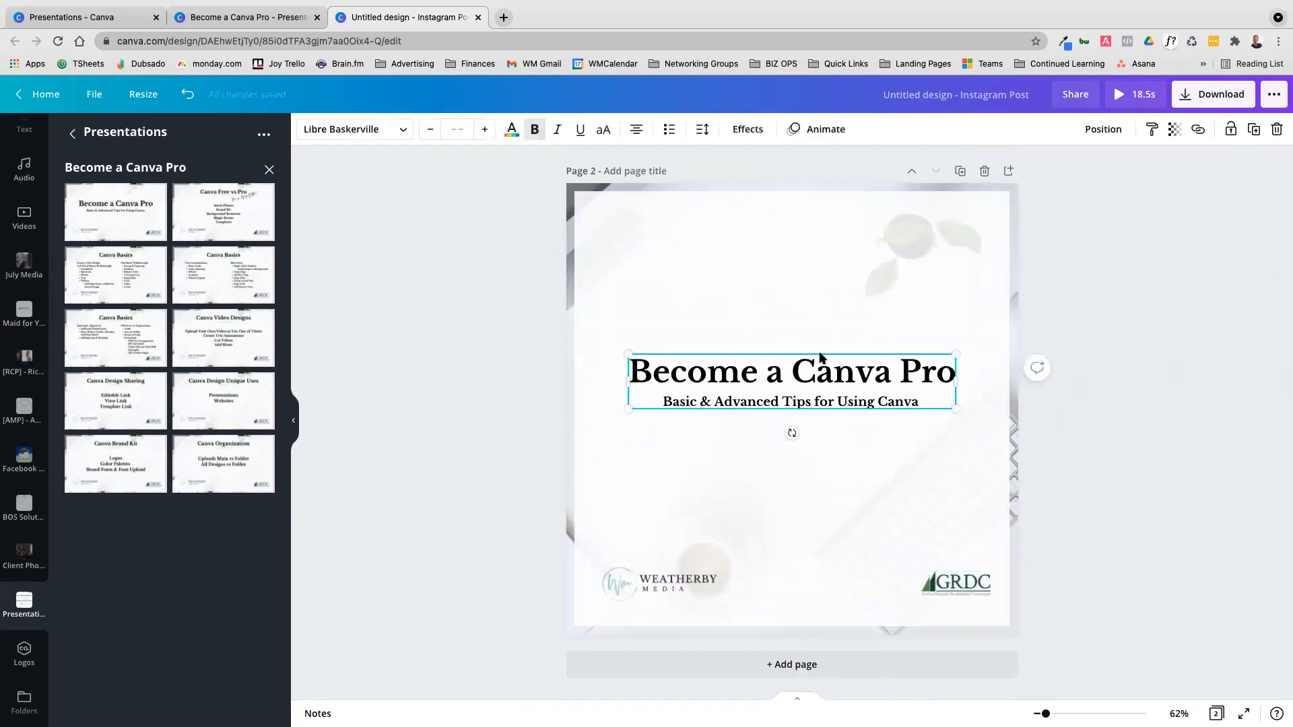
drag(956, 381, 942, 278)
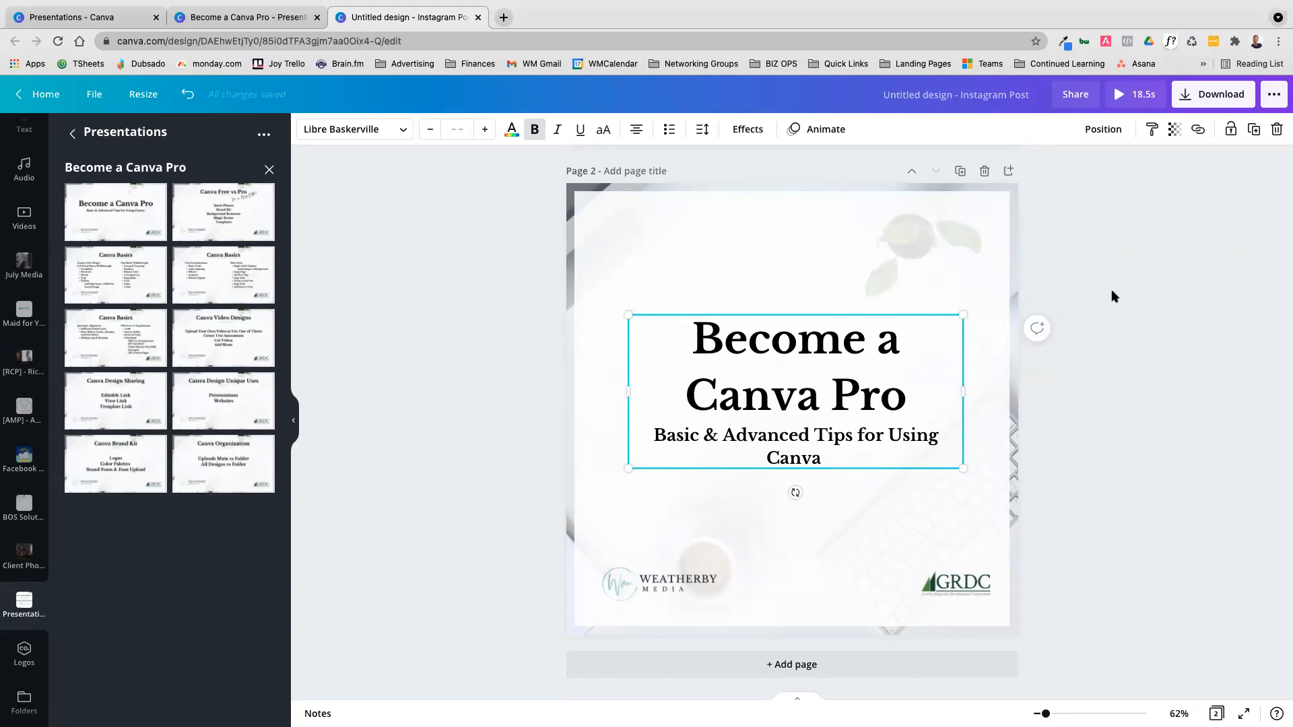
Check the page 3 Canva Basics outline in the Become a Canva Pro presentation and return to the Instagram post
scroll(1112, 297, up, 5)
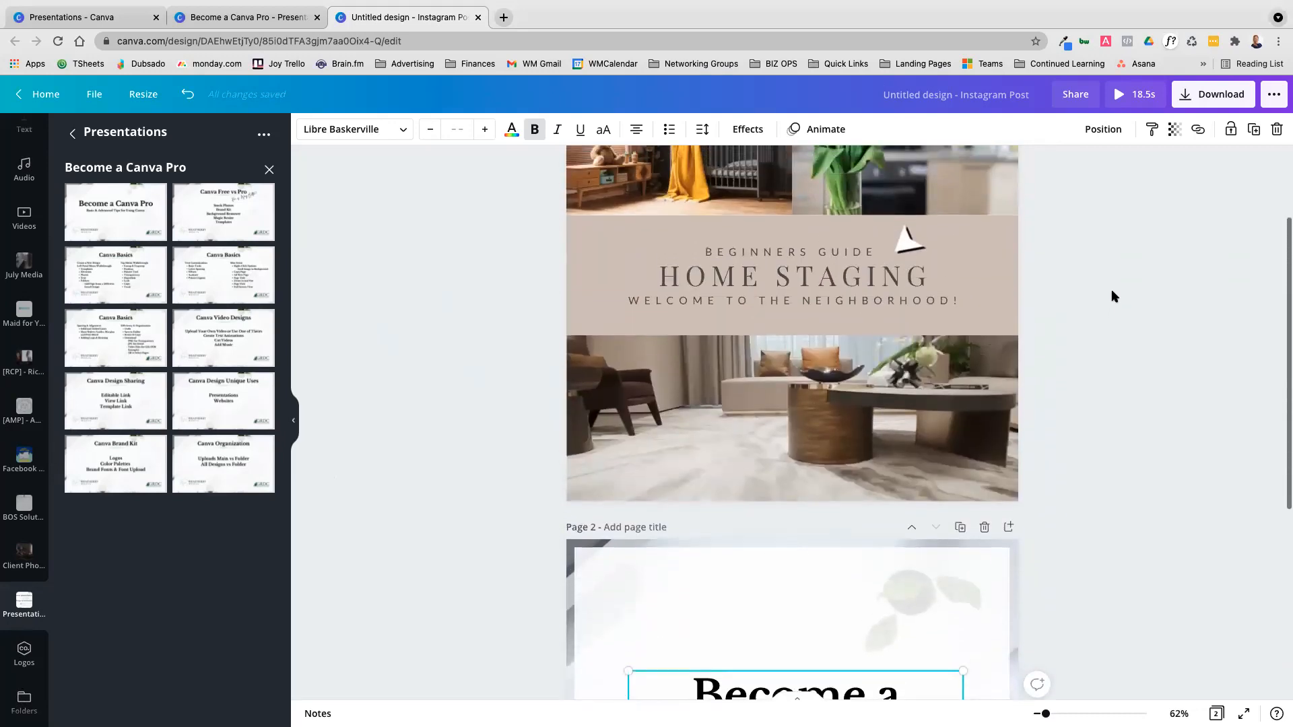
click(225, 17)
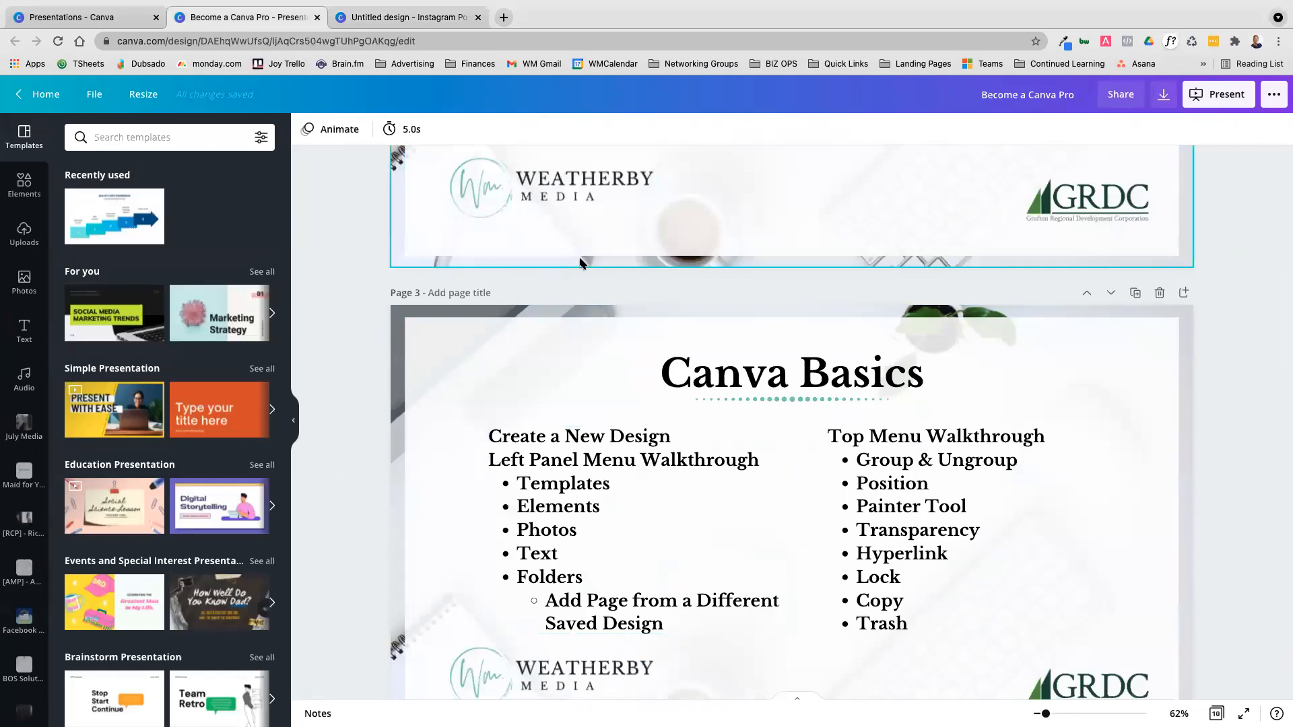
click(424, 19)
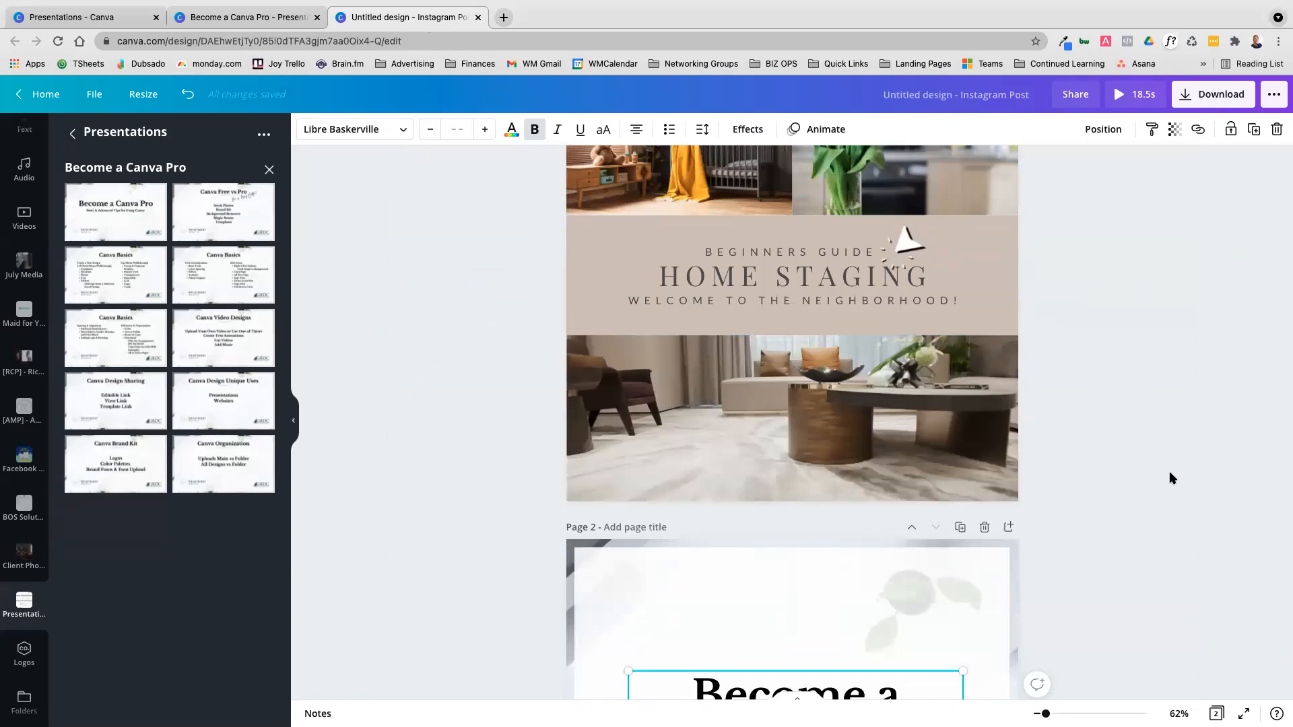
scroll(1170, 479, up, 2)
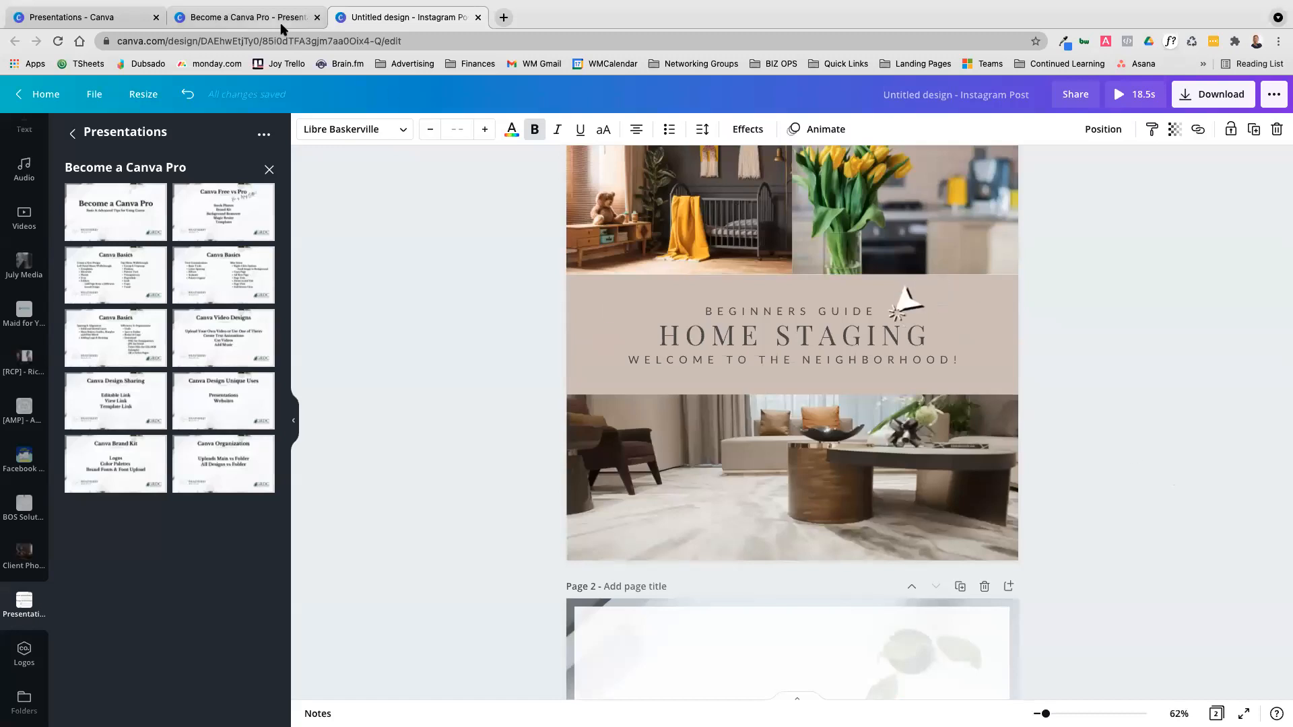
Review the Canva Free vs Pro and Canva Basics pages in the Become a Canva Pro presentation before returning to the Instagram post
click(247, 16)
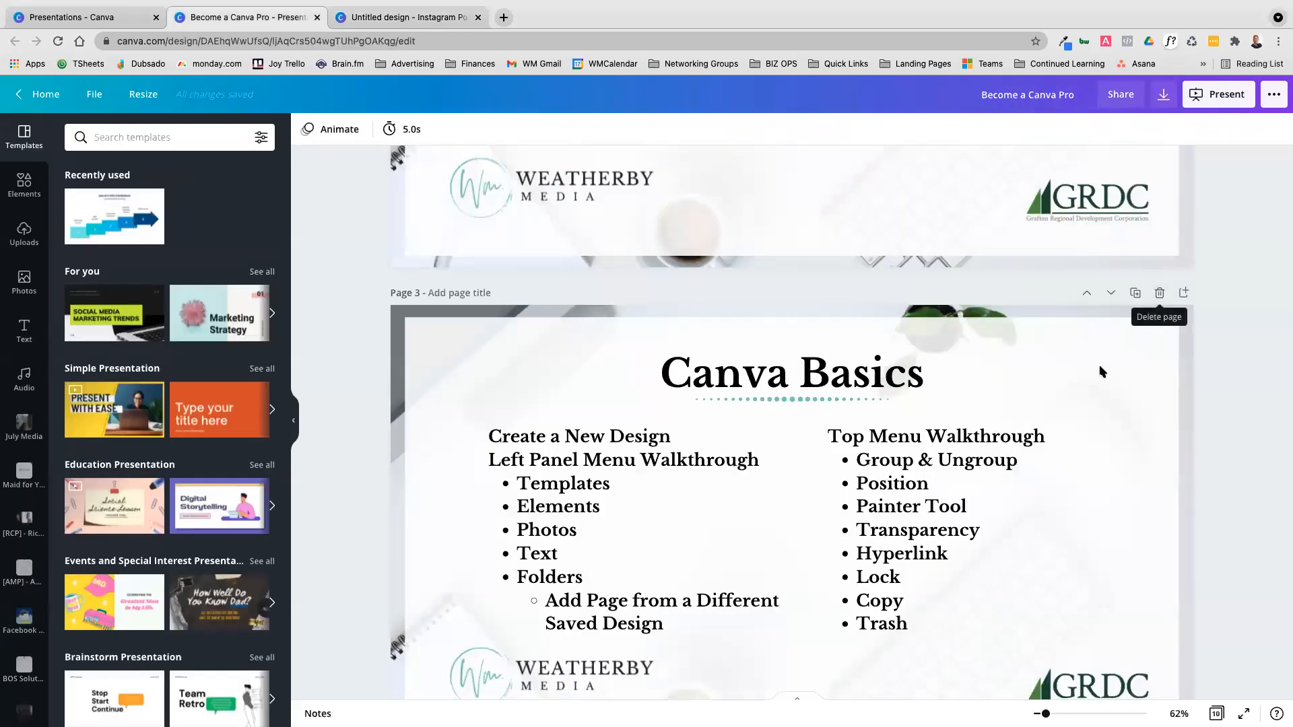
scroll(1090, 378, down, 3)
scroll(1090, 378, down, 7)
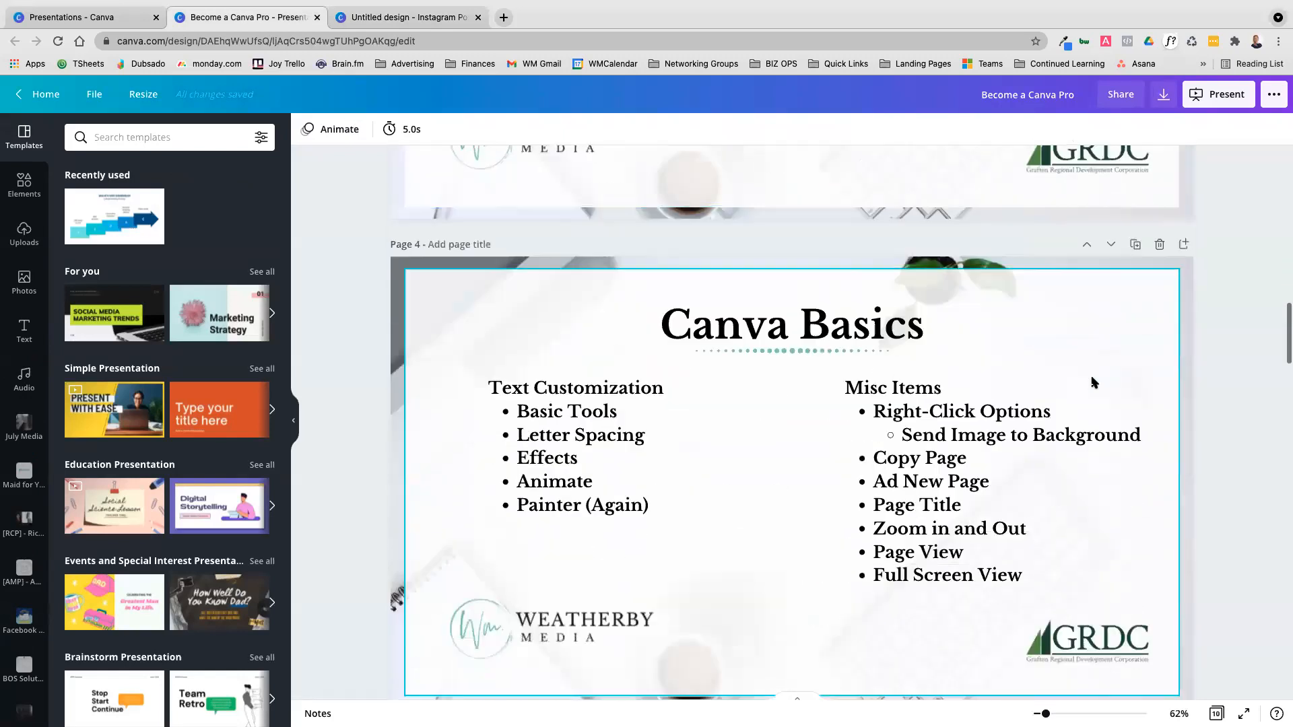
scroll(902, 326, down, 2)
scroll(900, 323, down, 6)
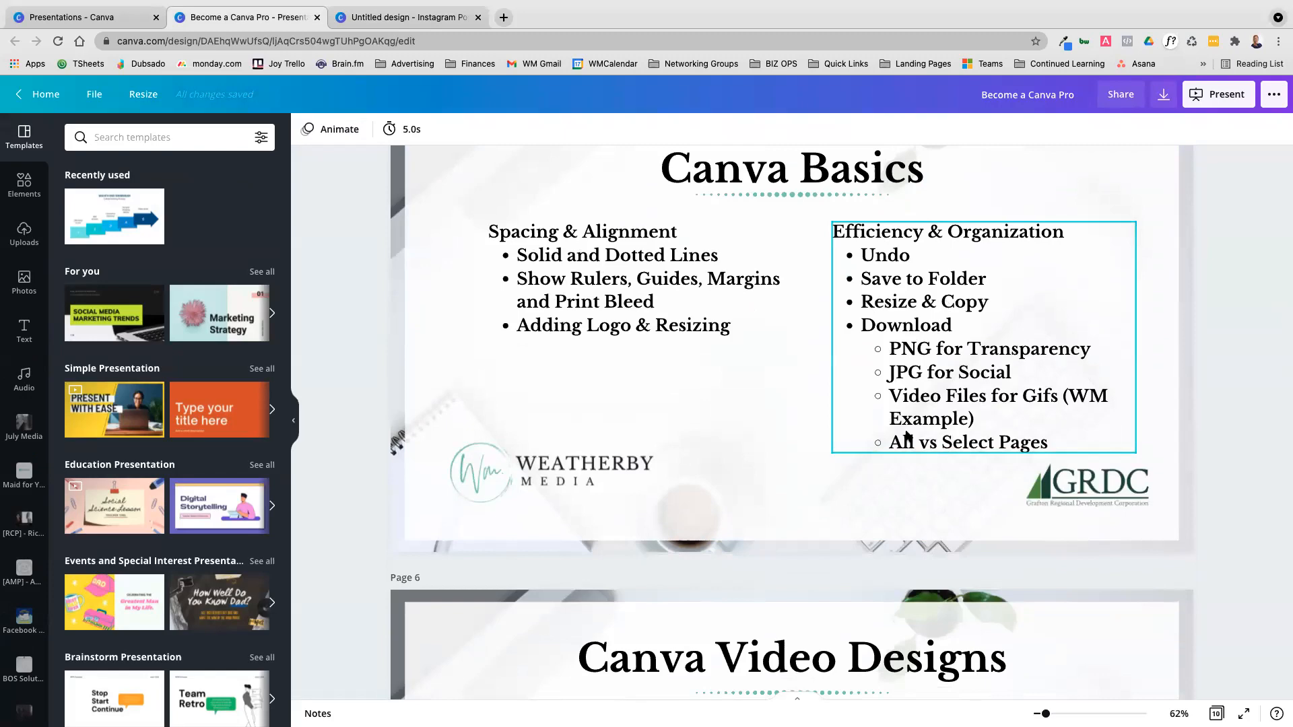
scroll(856, 392, up, 19)
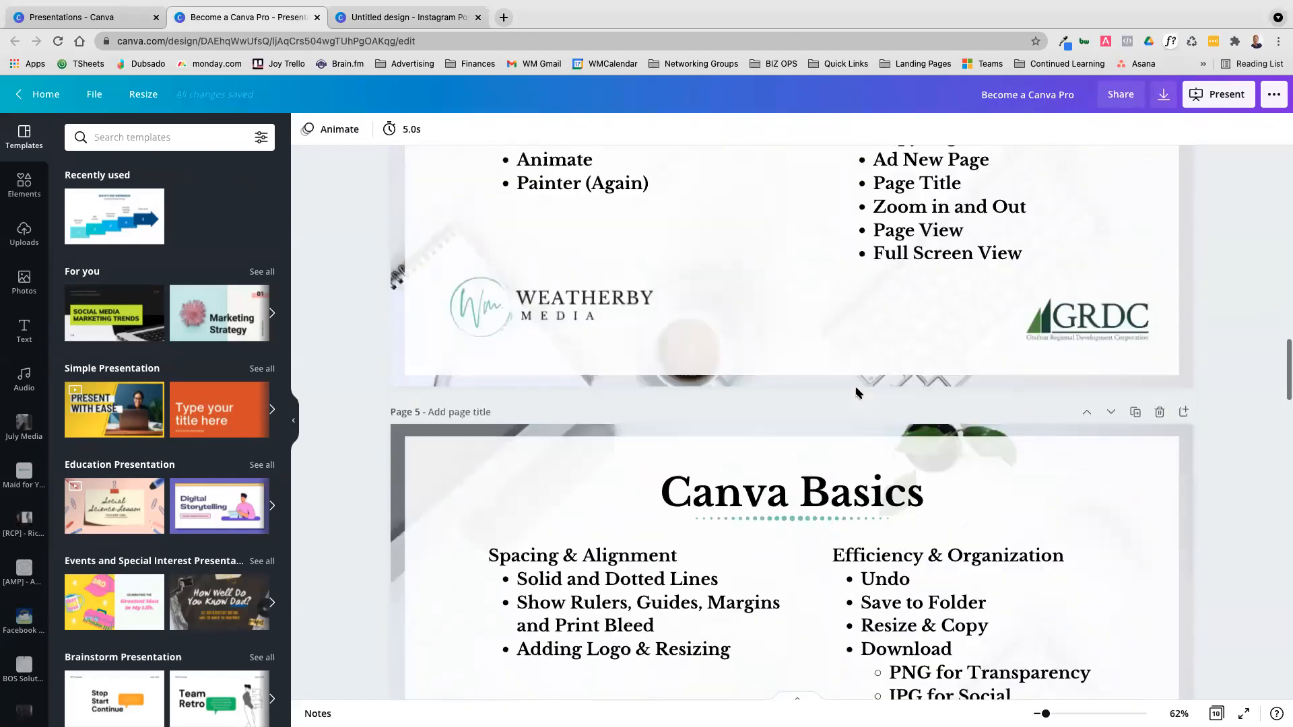
scroll(856, 392, up, 8)
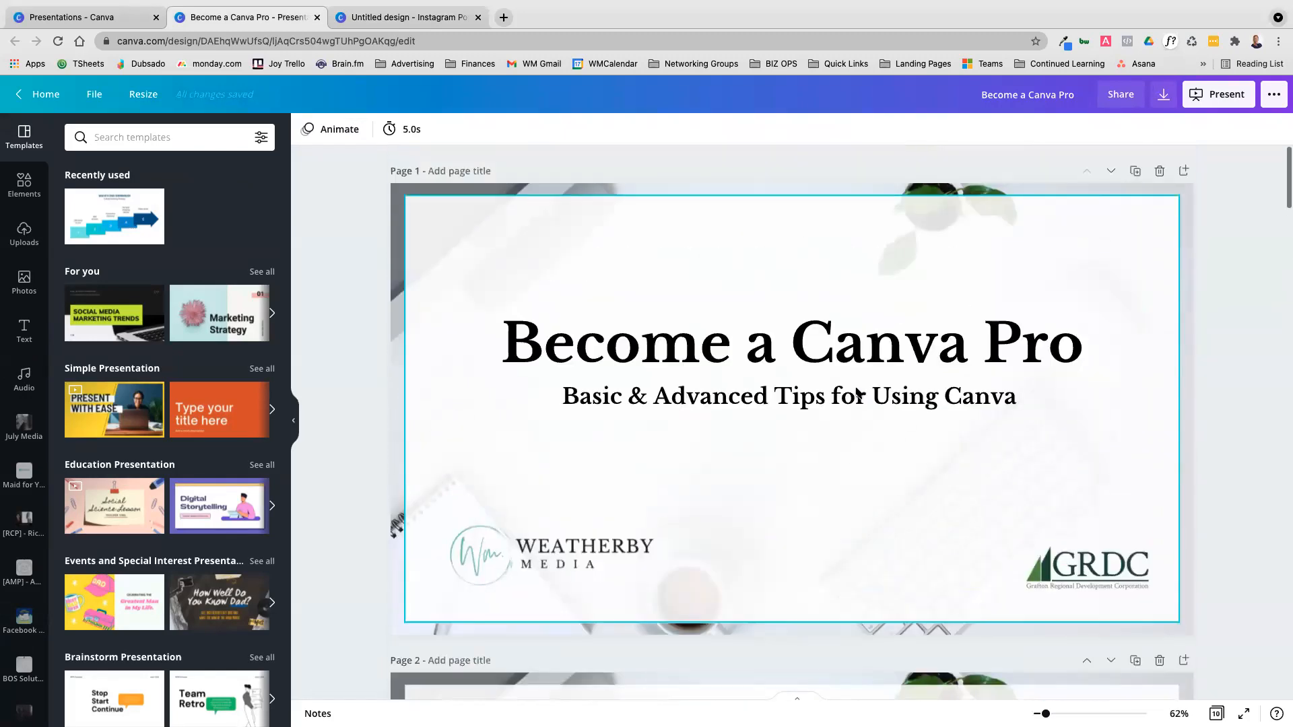
scroll(858, 396, down, 5)
scroll(858, 396, down, 5)
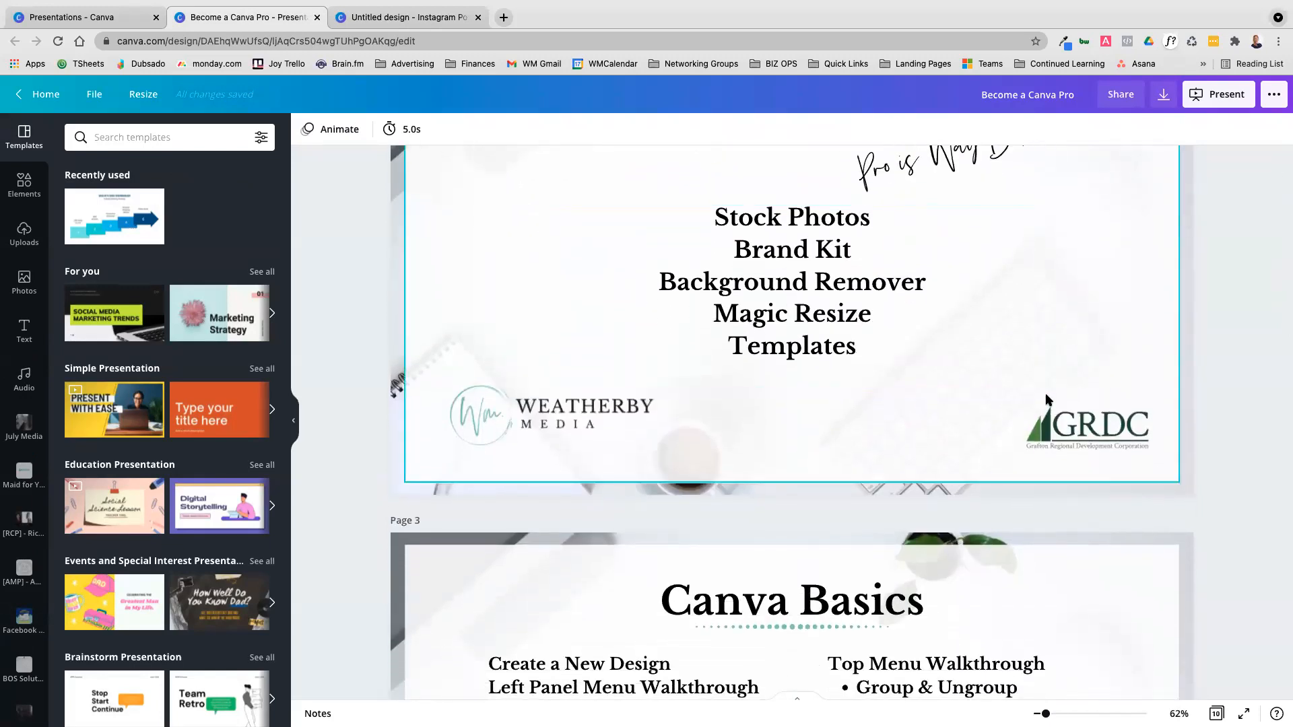
scroll(1047, 398, up, 1)
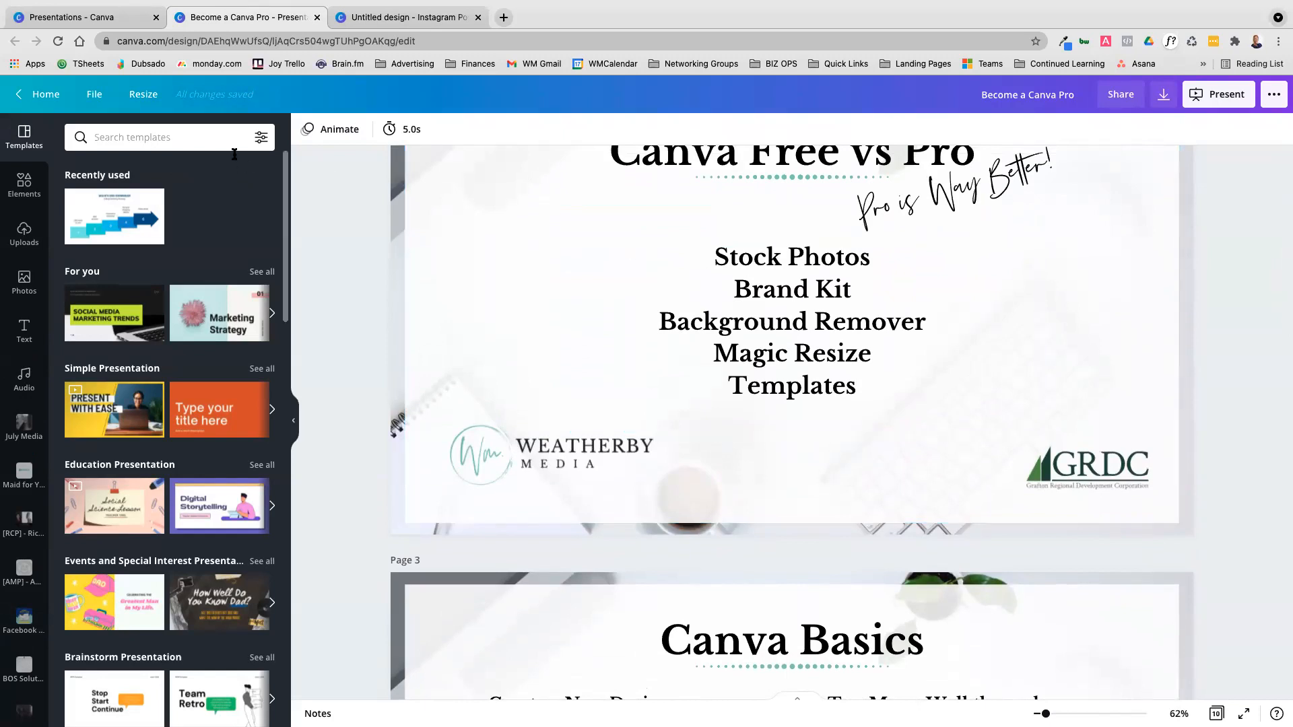
scroll(774, 323, up, 1)
click(786, 331)
click(394, 18)
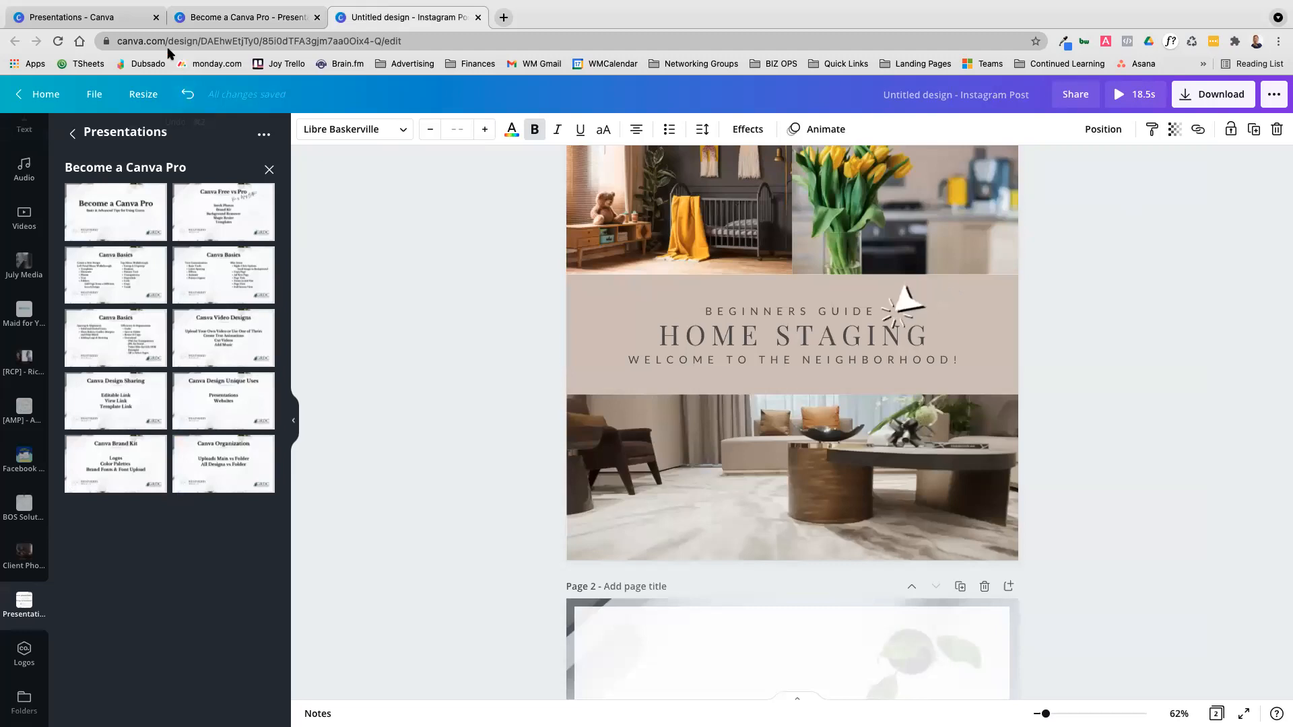
Undo the latest heading edits on page 2 and redo them
click(192, 98)
key(super+z)
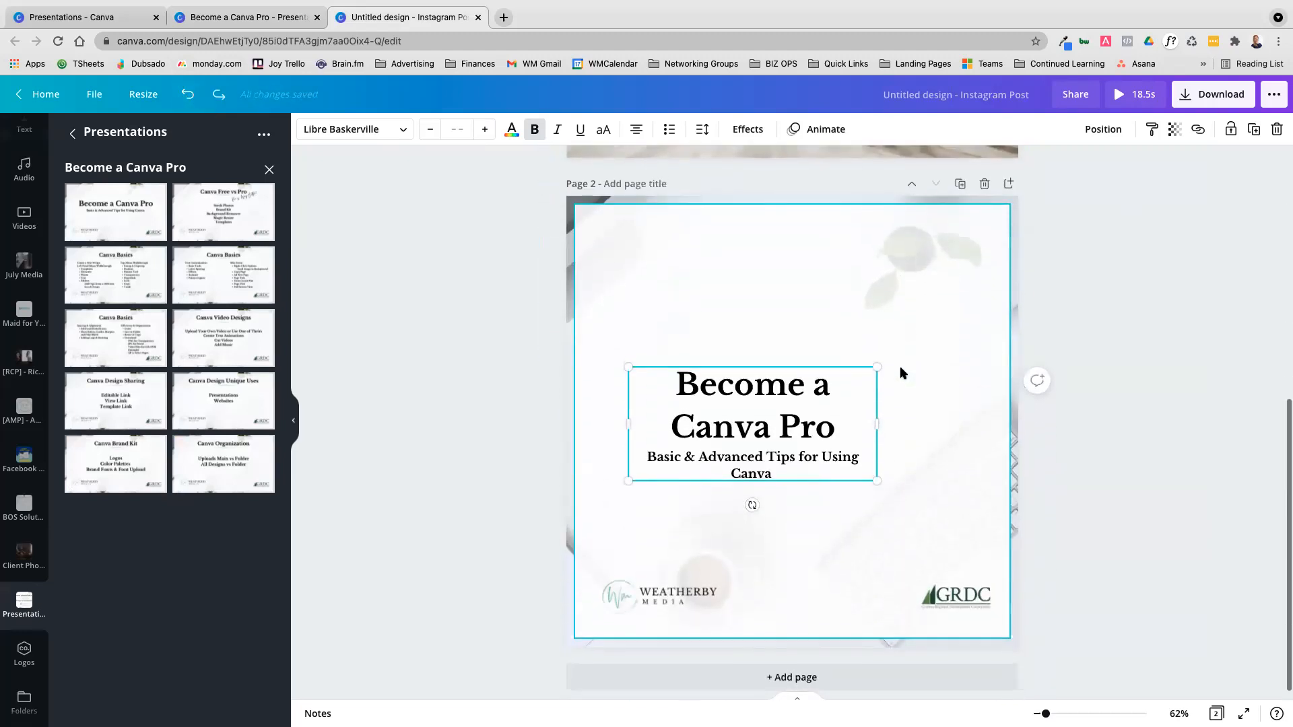
click(219, 95)
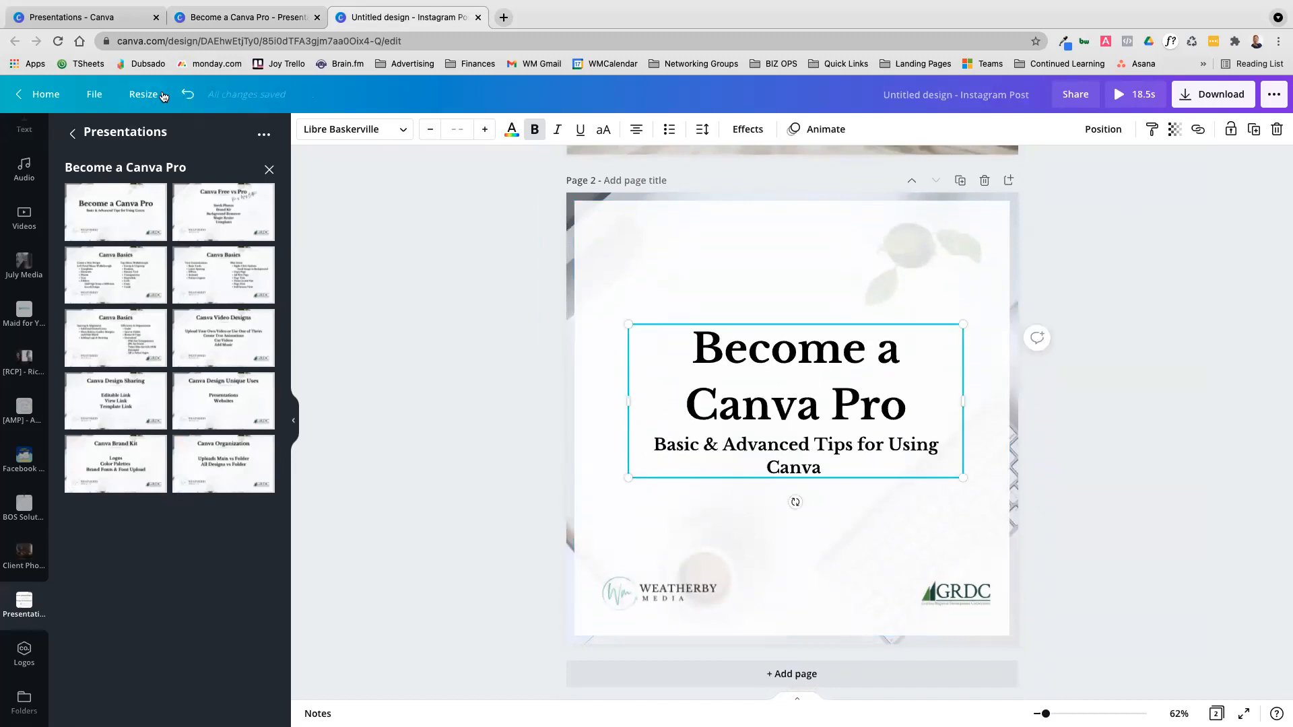
Undo the heading, logo and white panel changes on page 2, back to the title page layout as first applied
click(188, 95)
click(189, 95)
click(189, 95)
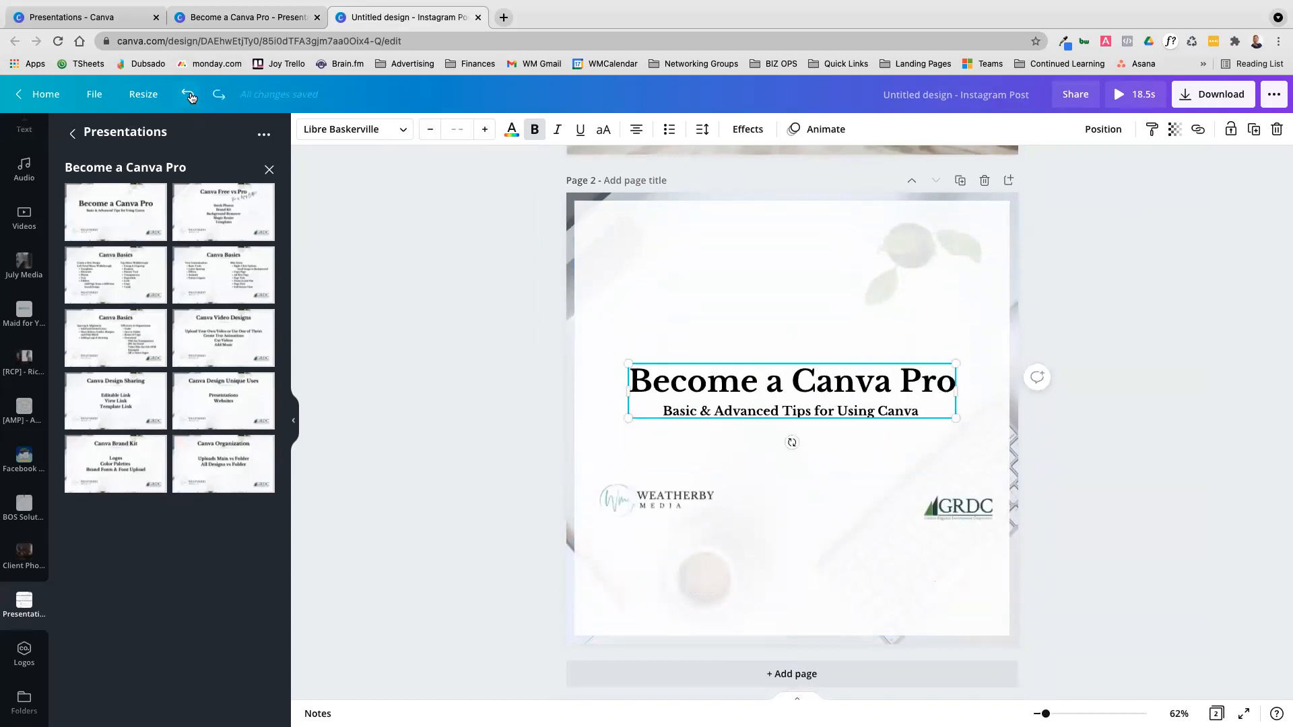
click(188, 95)
click(192, 98)
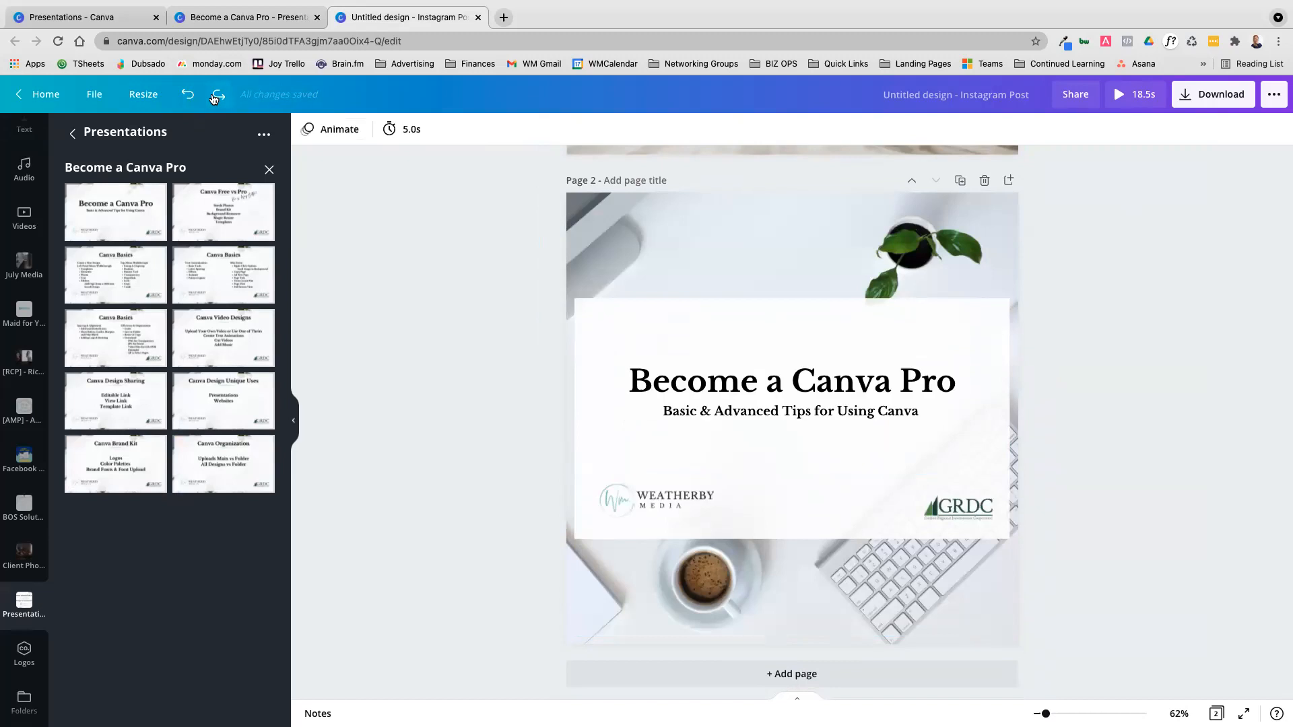
Redo the white panel stretch and the moves of both logos on page 2, leaving the heading edits undone
click(215, 95)
click(223, 96)
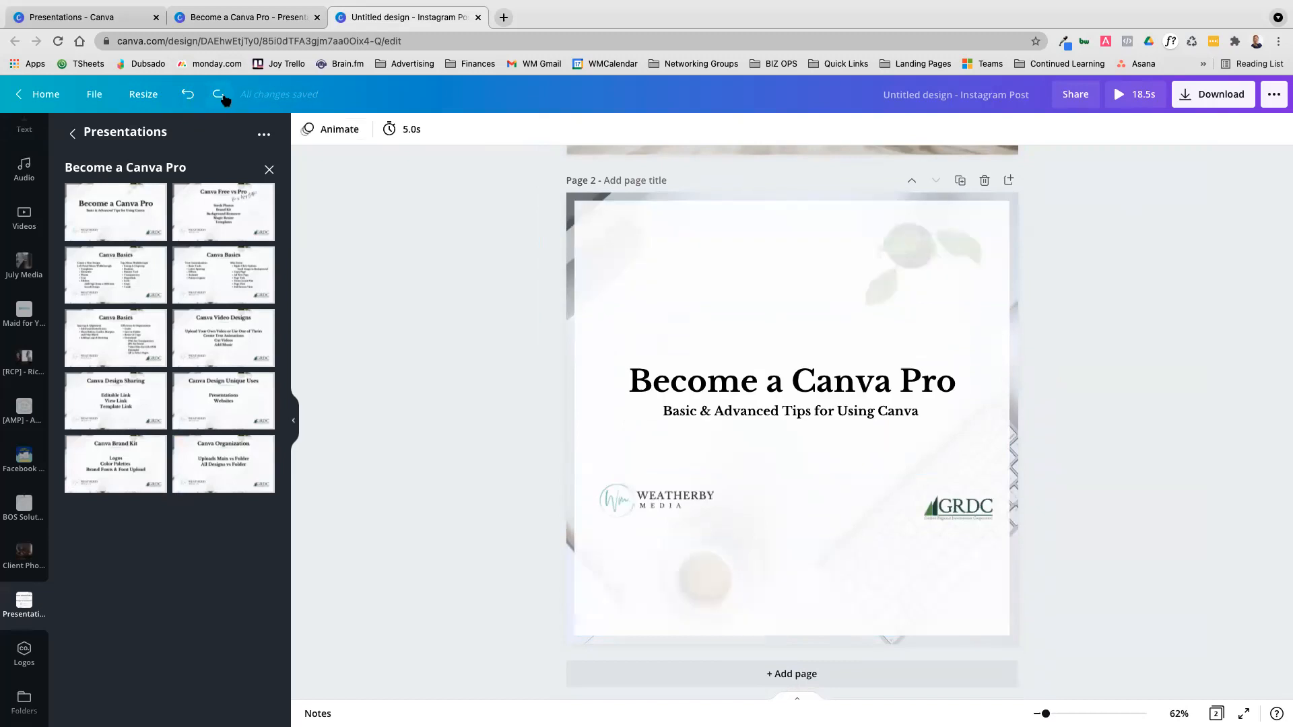
click(222, 97)
click(222, 96)
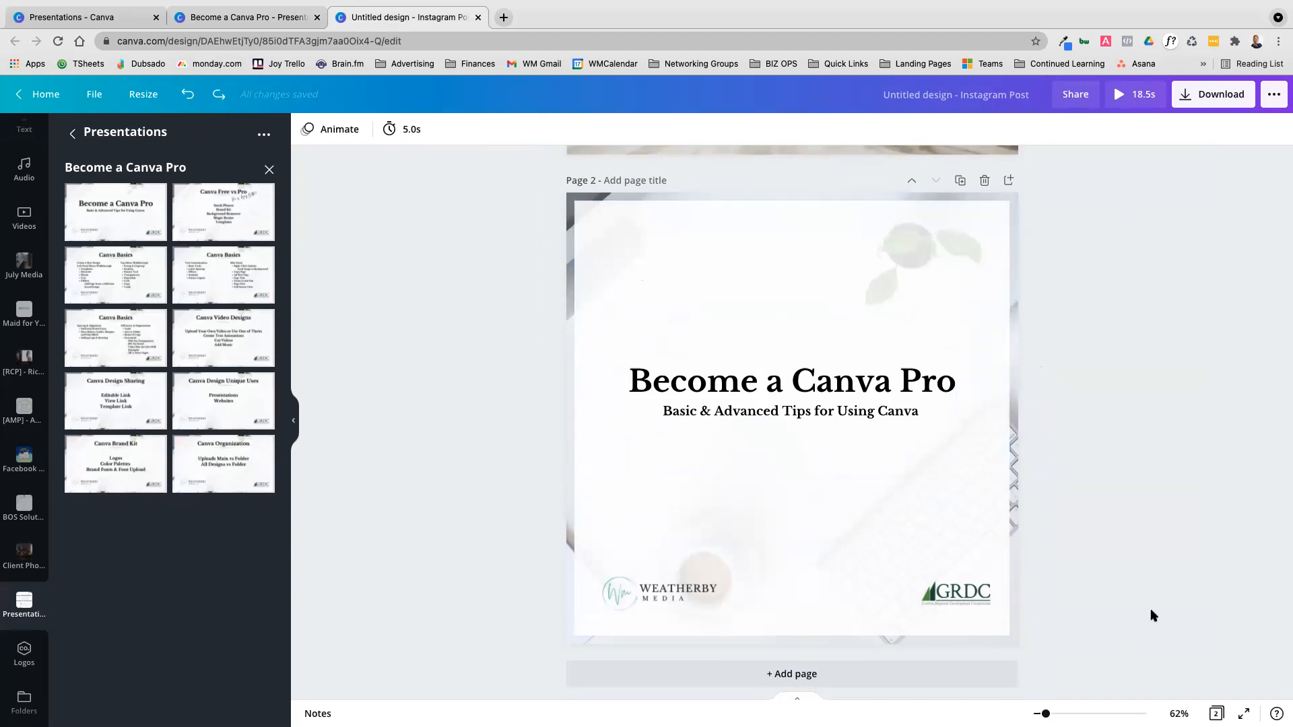
Review the Top Menu Walkthrough list on the Canva Basics page of the Become a Canva Pro presentation before returning to the Instagram post
scroll(1150, 612, up, 7)
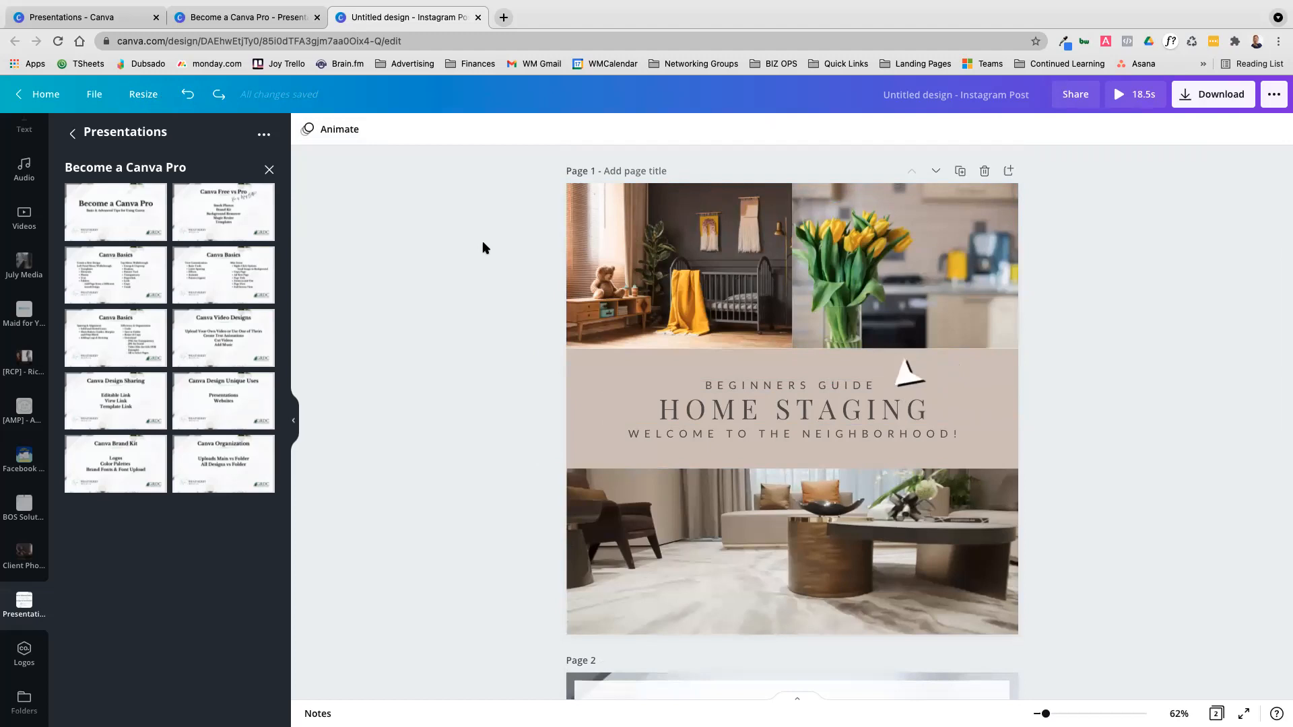
click(280, 20)
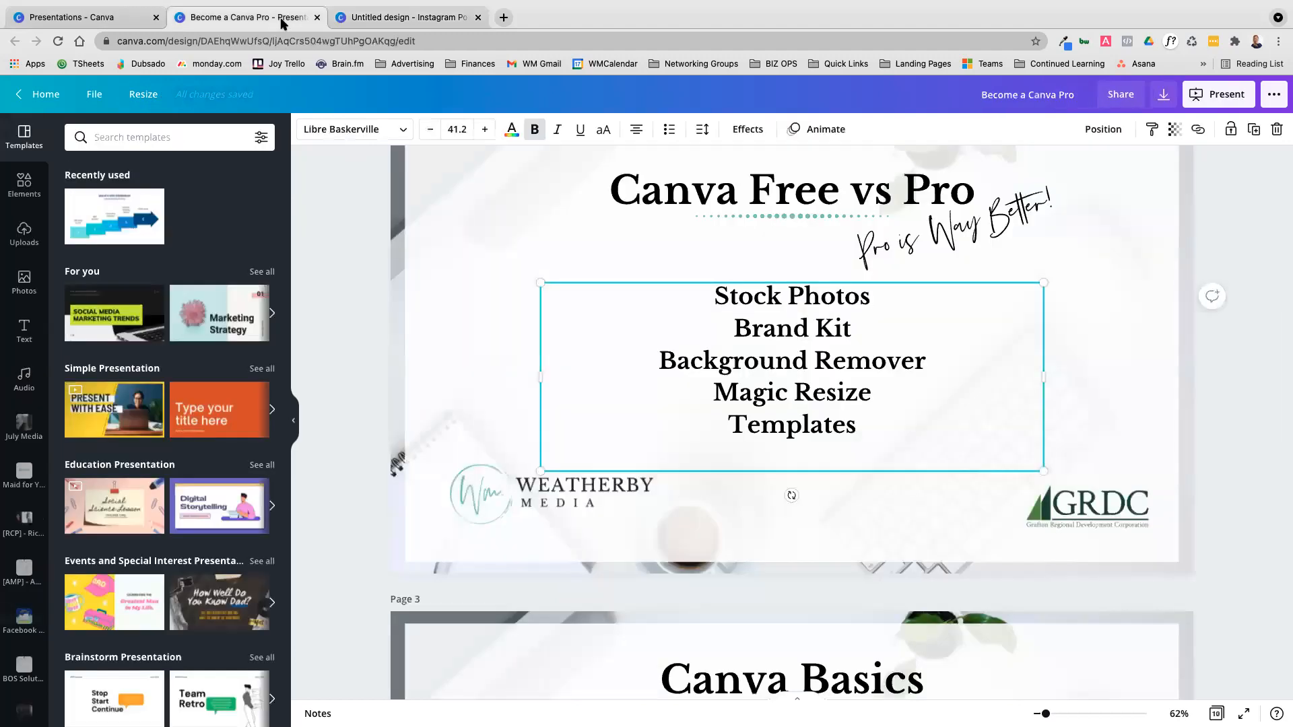
scroll(490, 305, down, 7)
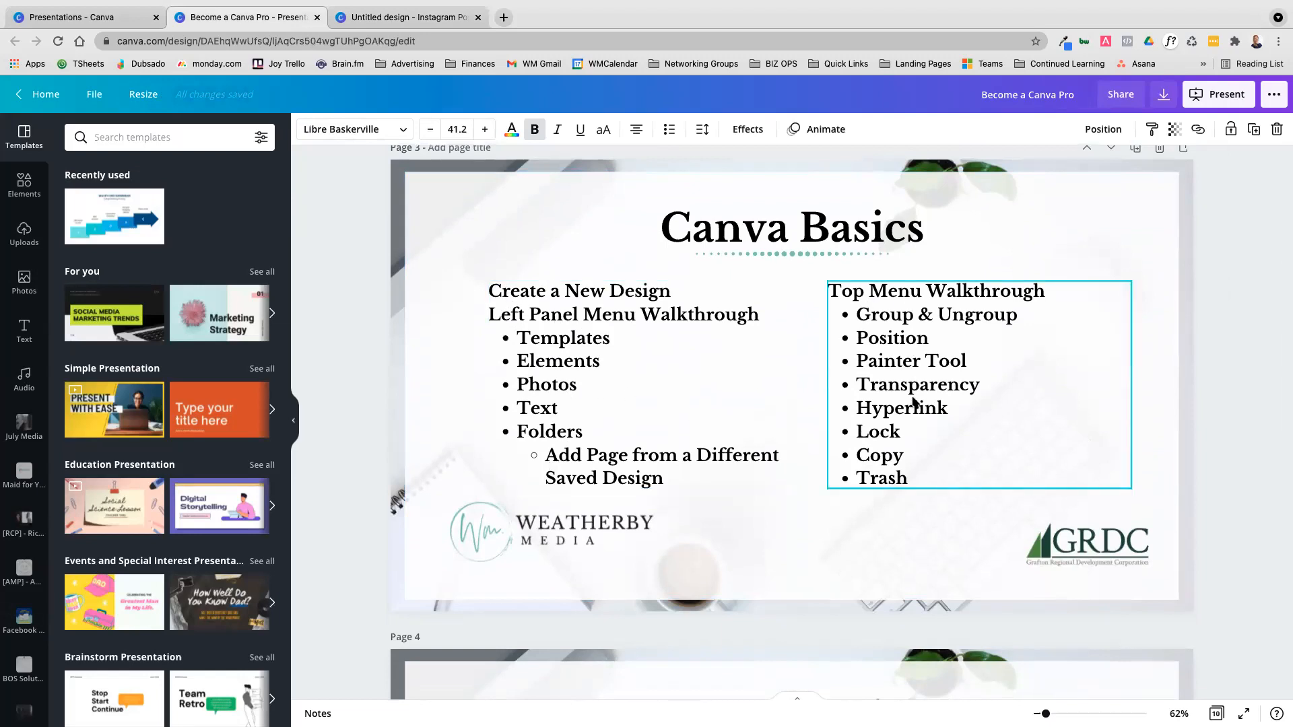
click(396, 19)
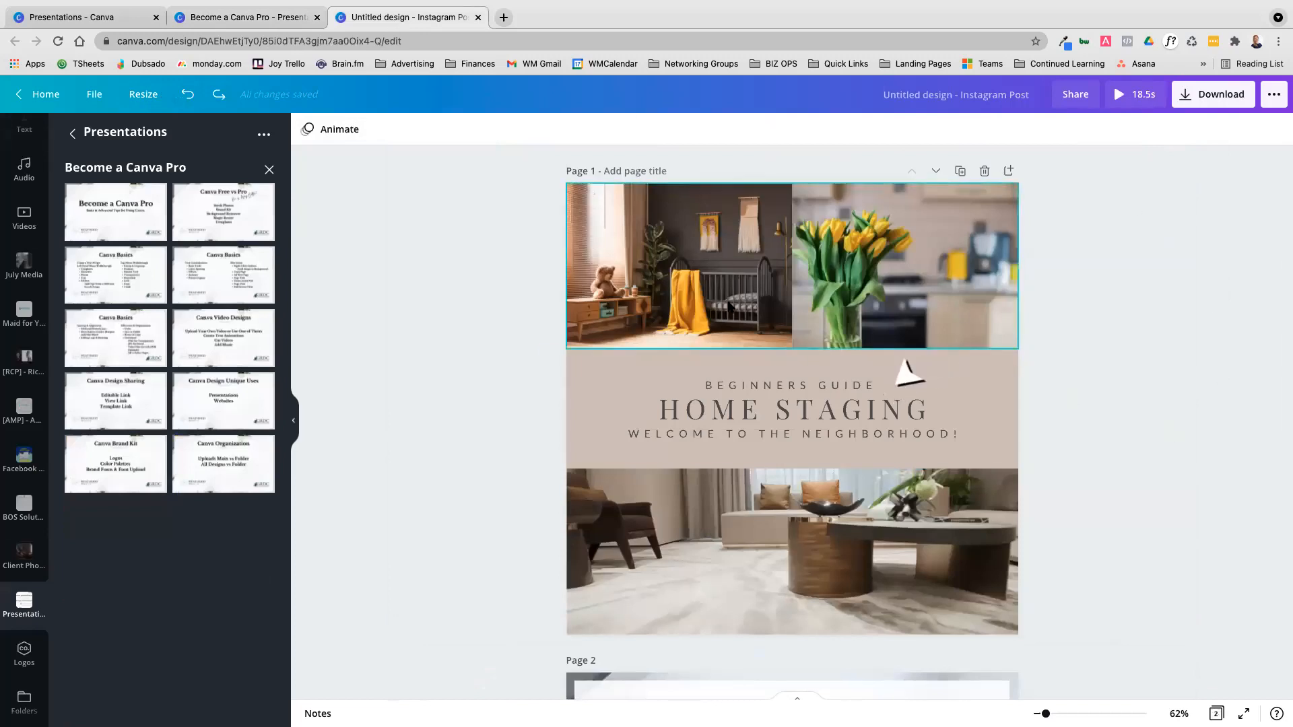
Select the headings and the photo grid on page 1 in turn to compare the editing options each offers
click(802, 414)
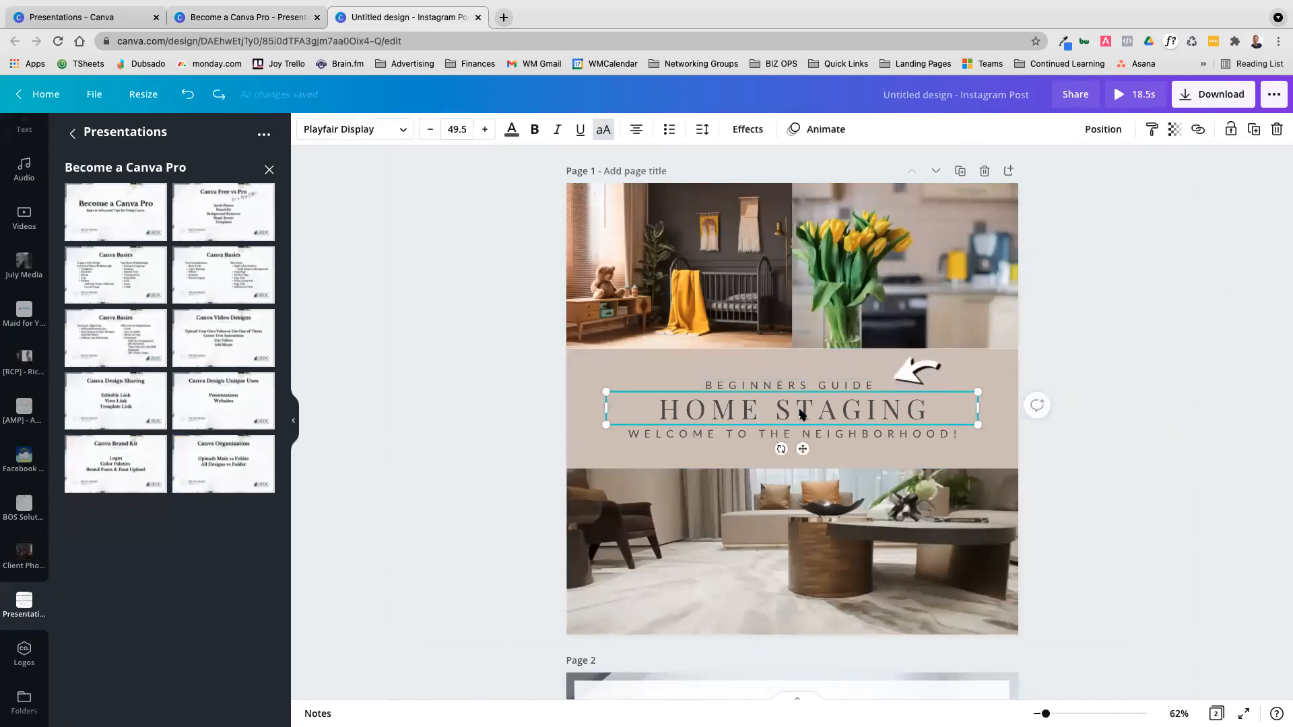
click(805, 280)
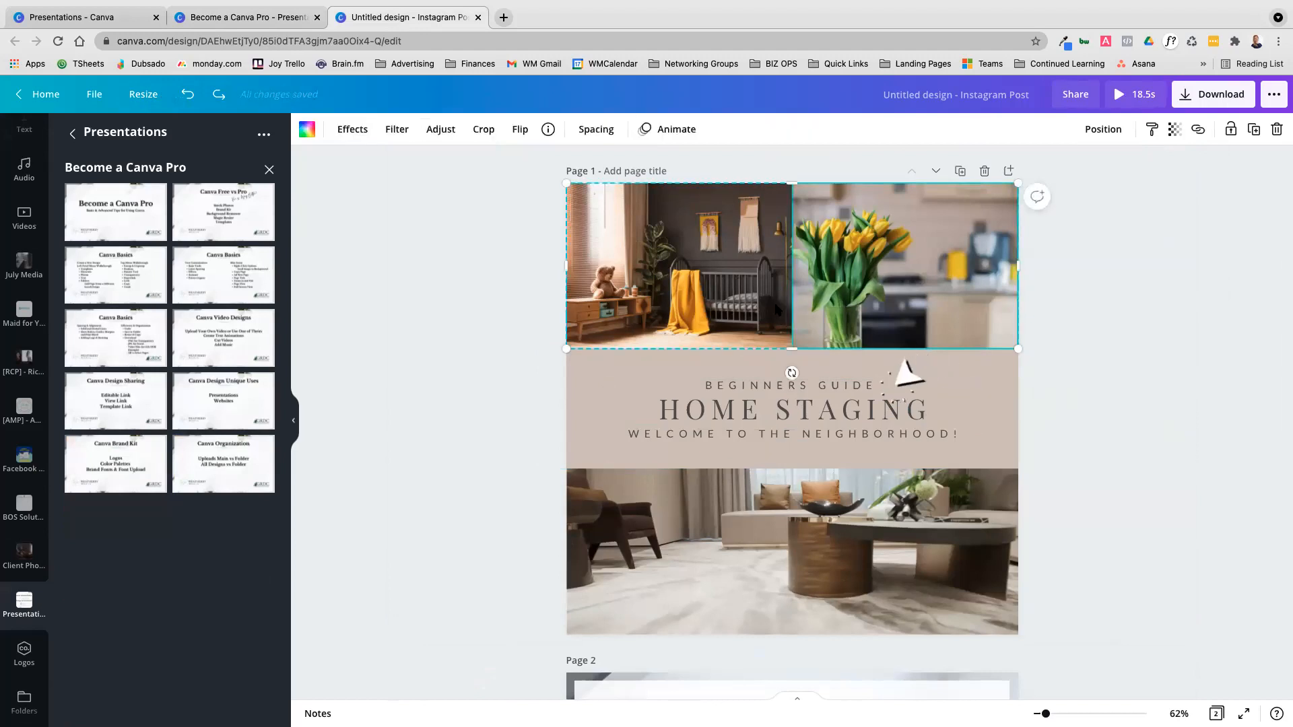
click(806, 388)
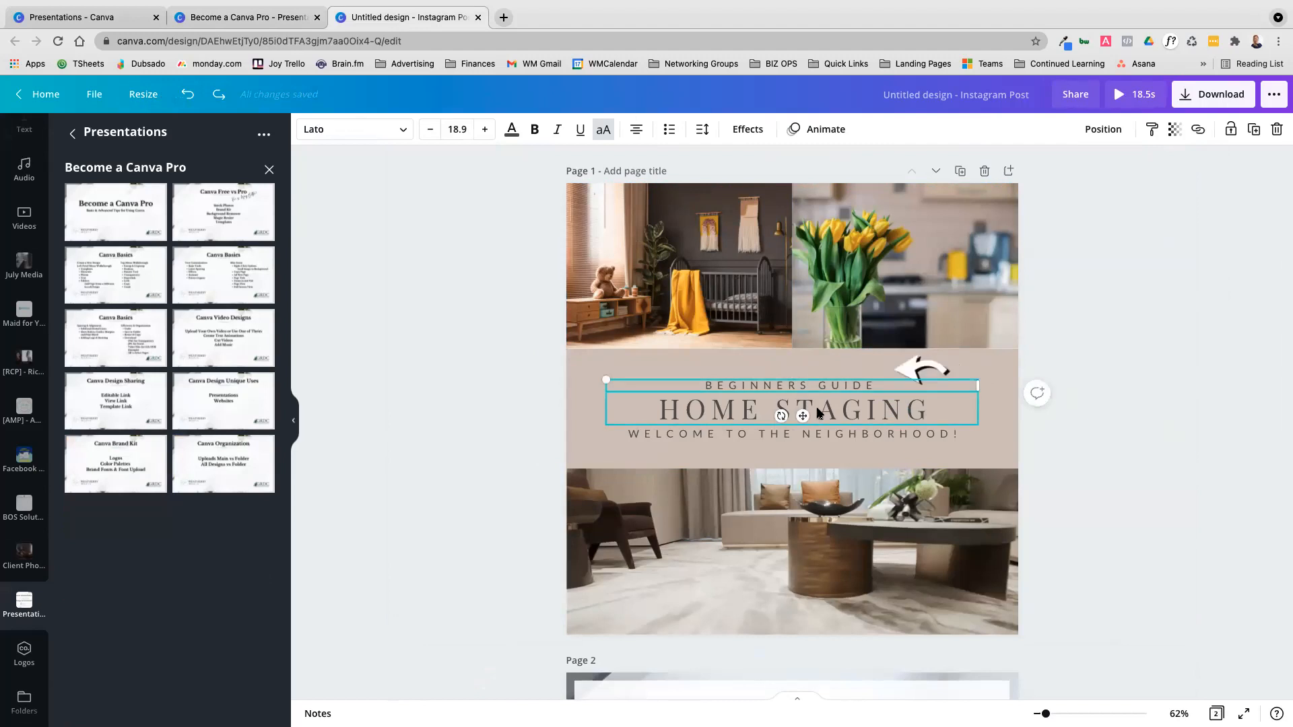
click(852, 416)
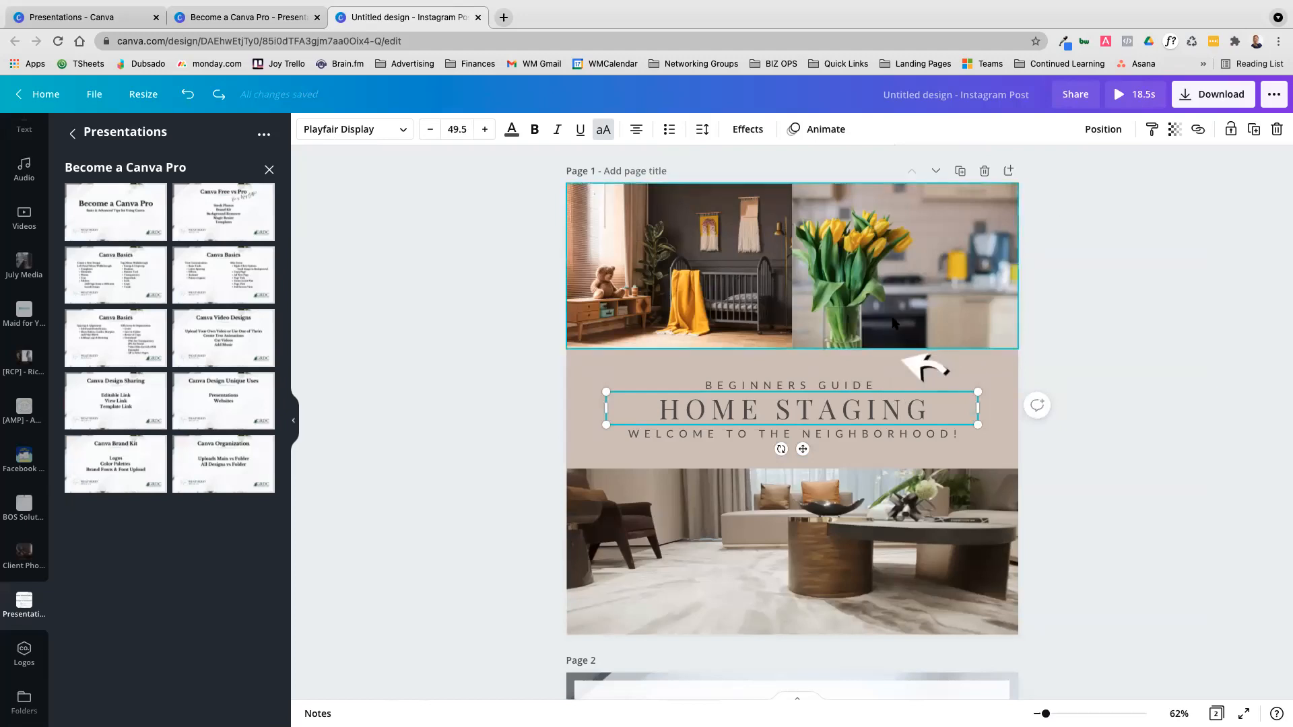
click(906, 289)
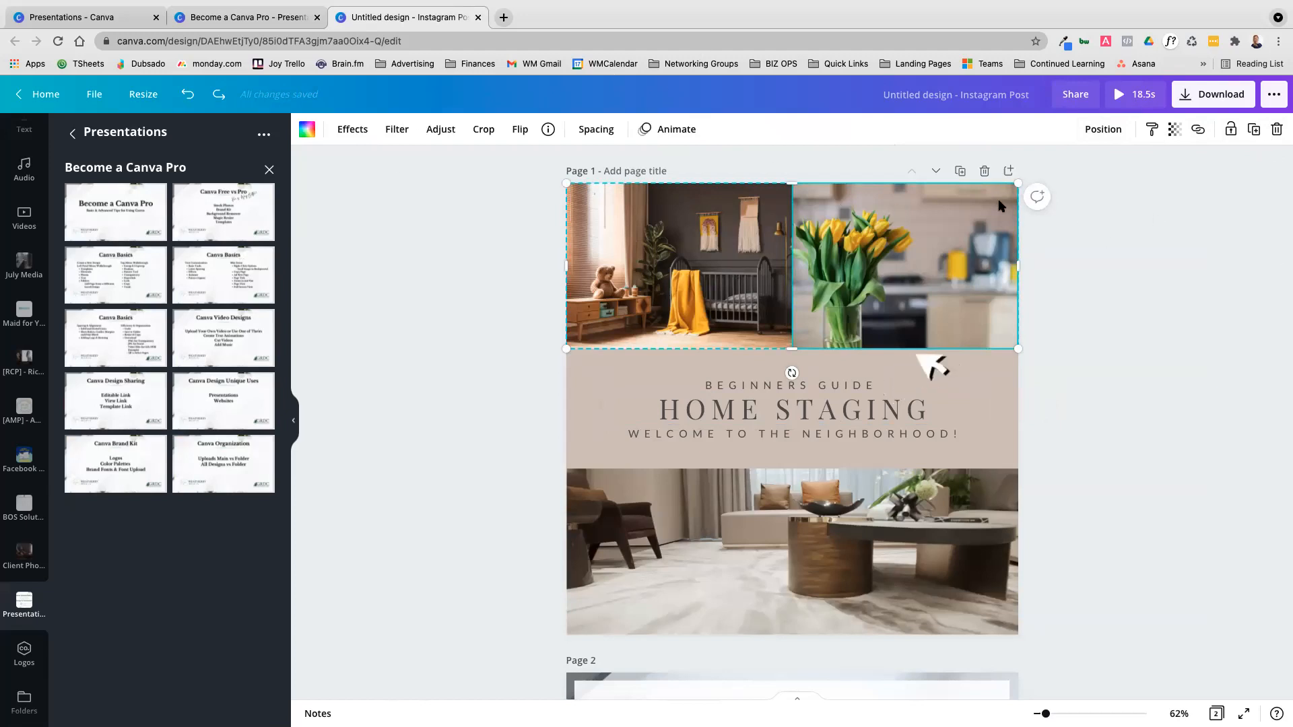
click(1137, 467)
click(850, 415)
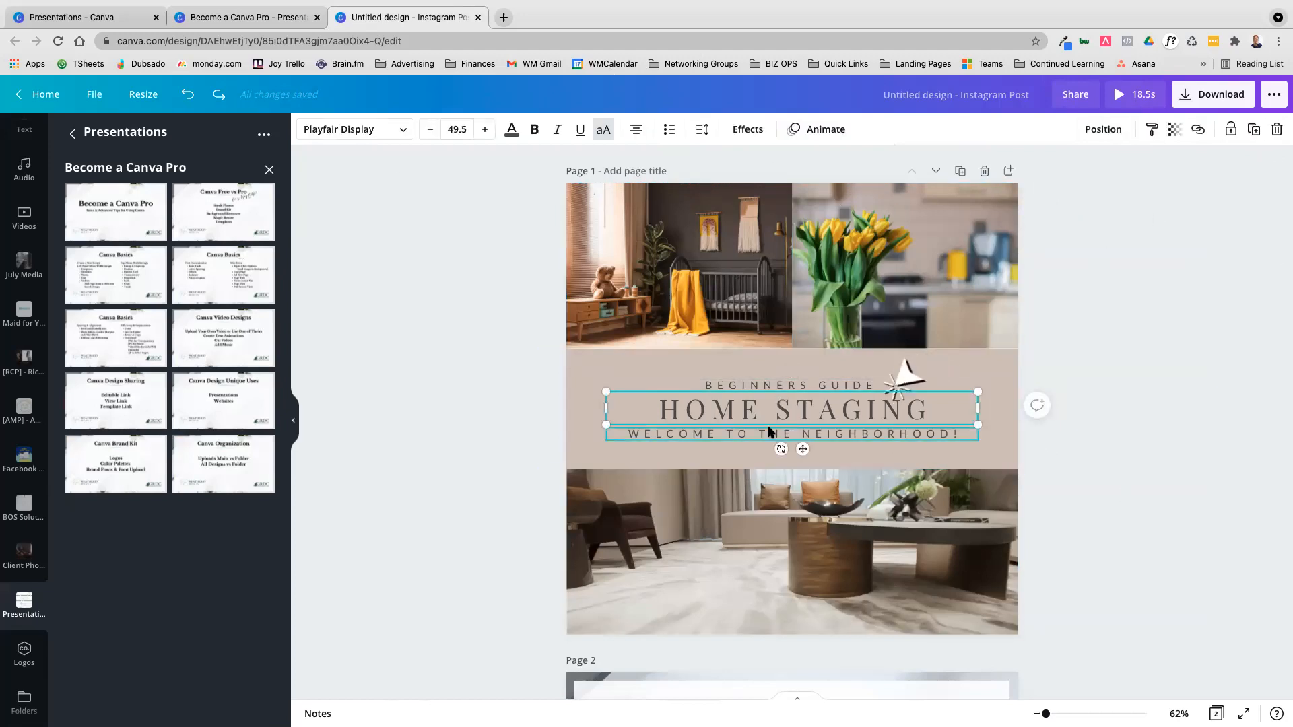
Nudge the HOME STAGING heading slightly to the right and undo the move
drag(786, 417, 790, 410)
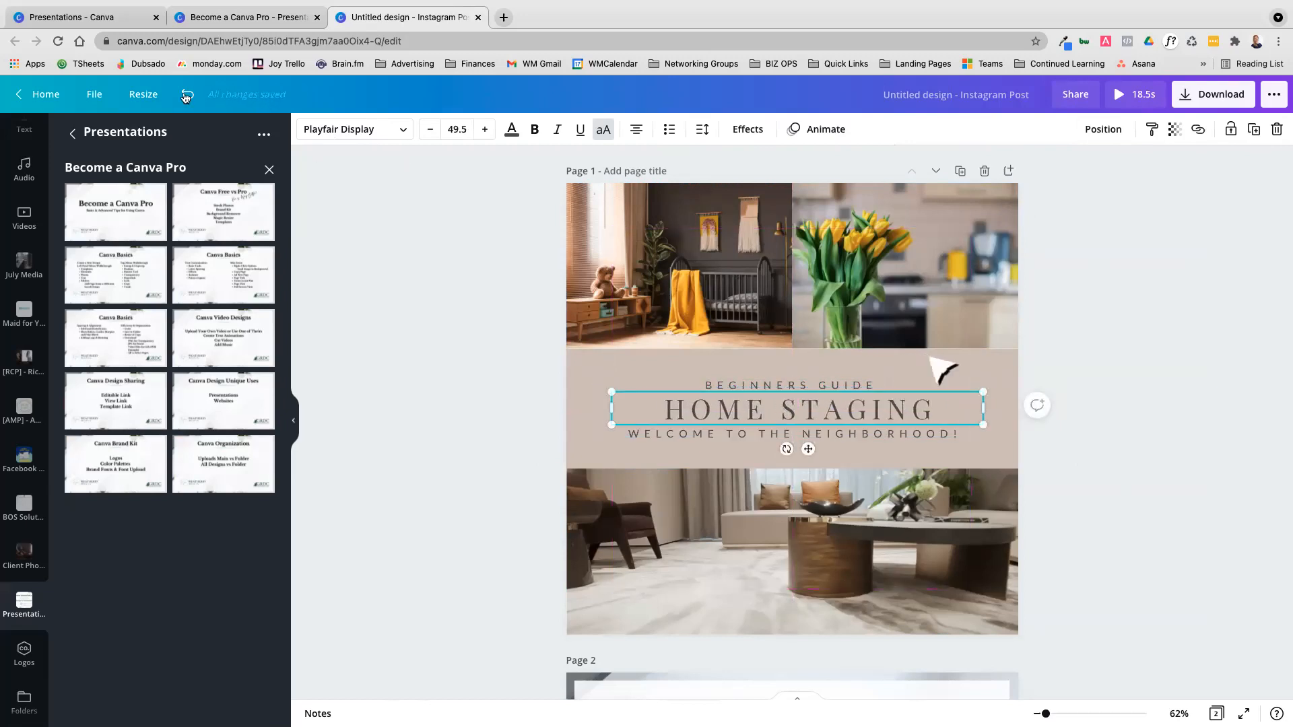
key(super+z)
click(806, 408)
click(1084, 435)
Send the HOME STAGING heading backward behind the beige panel and bring it forward again
click(922, 409)
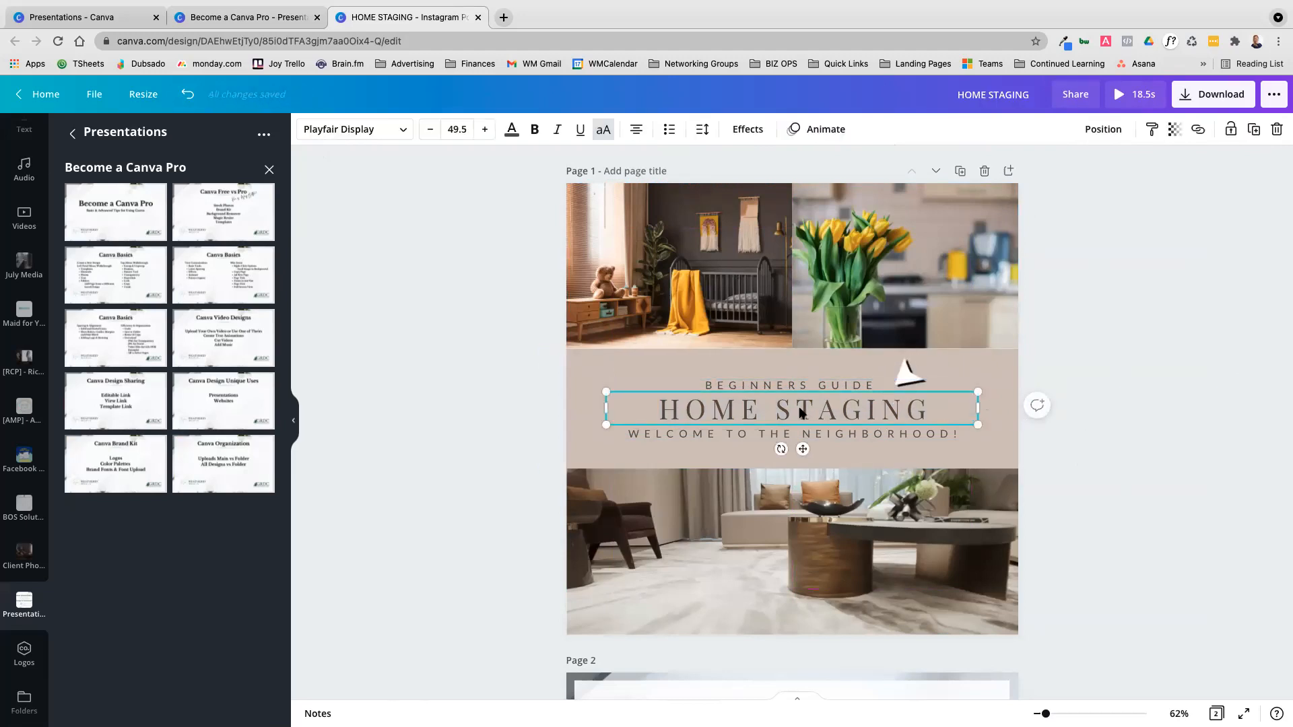
click(1114, 131)
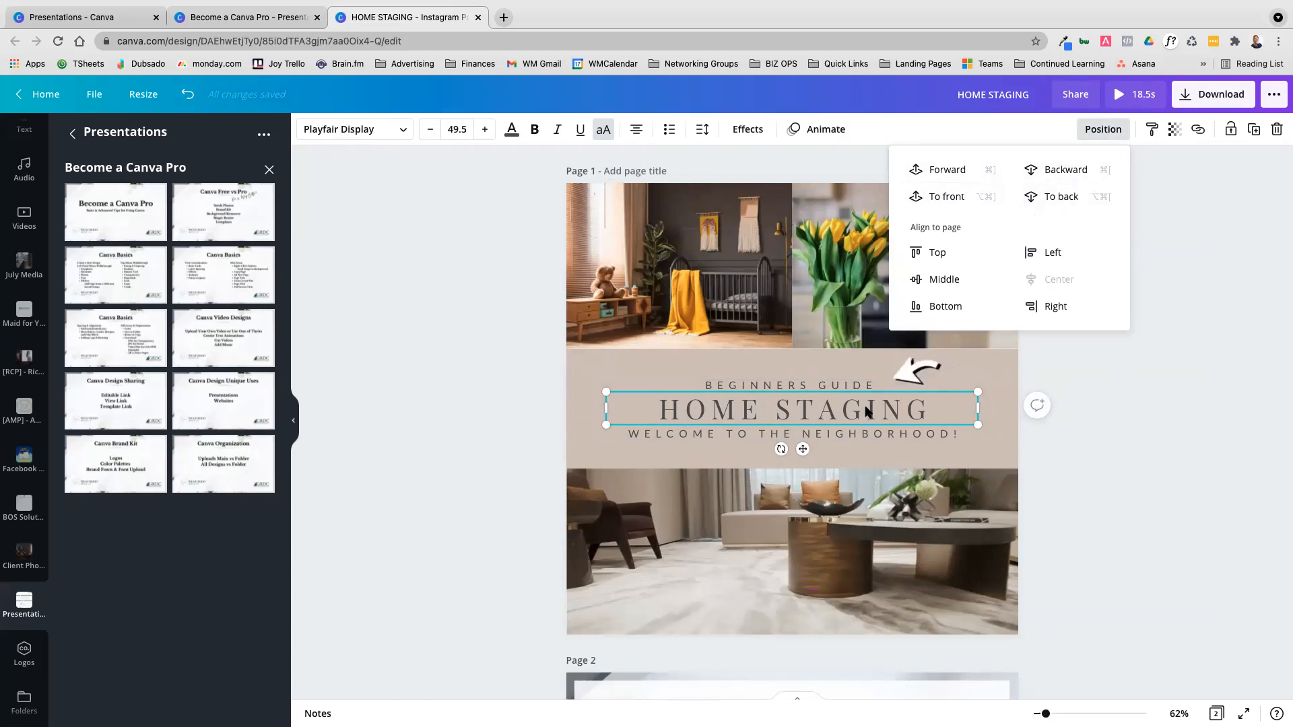
click(1054, 172)
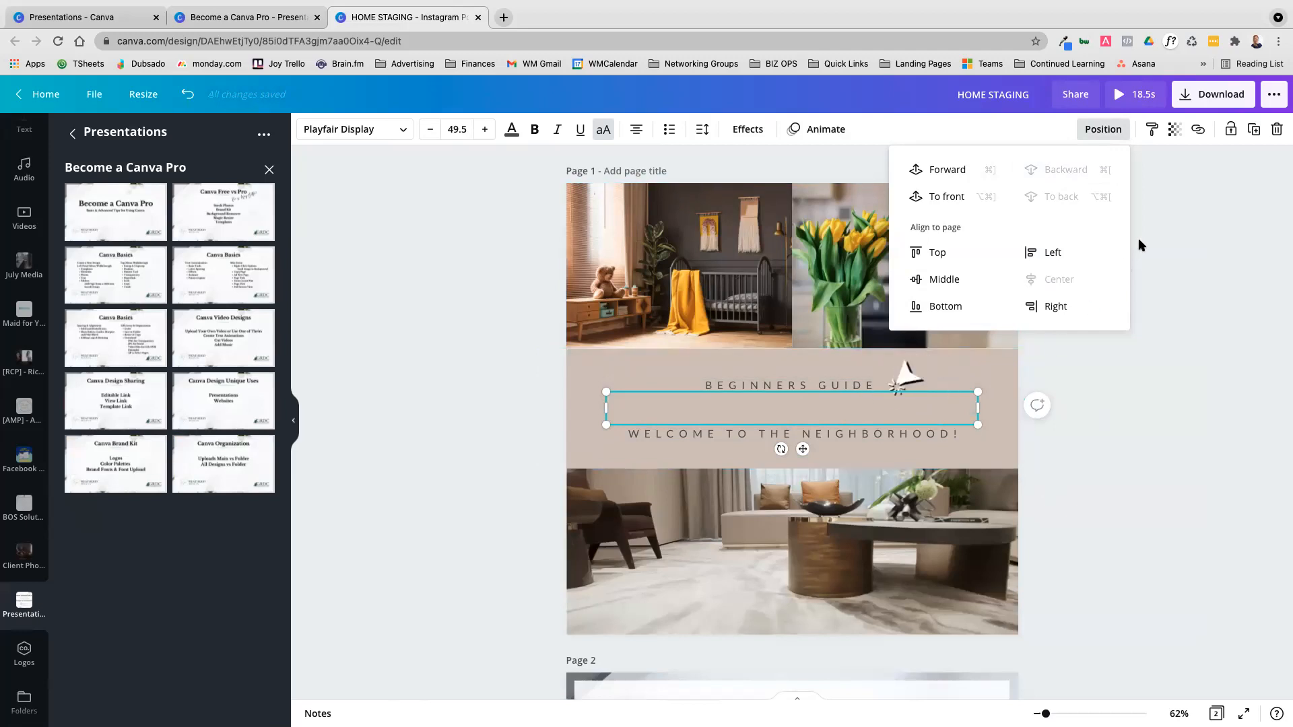
click(942, 176)
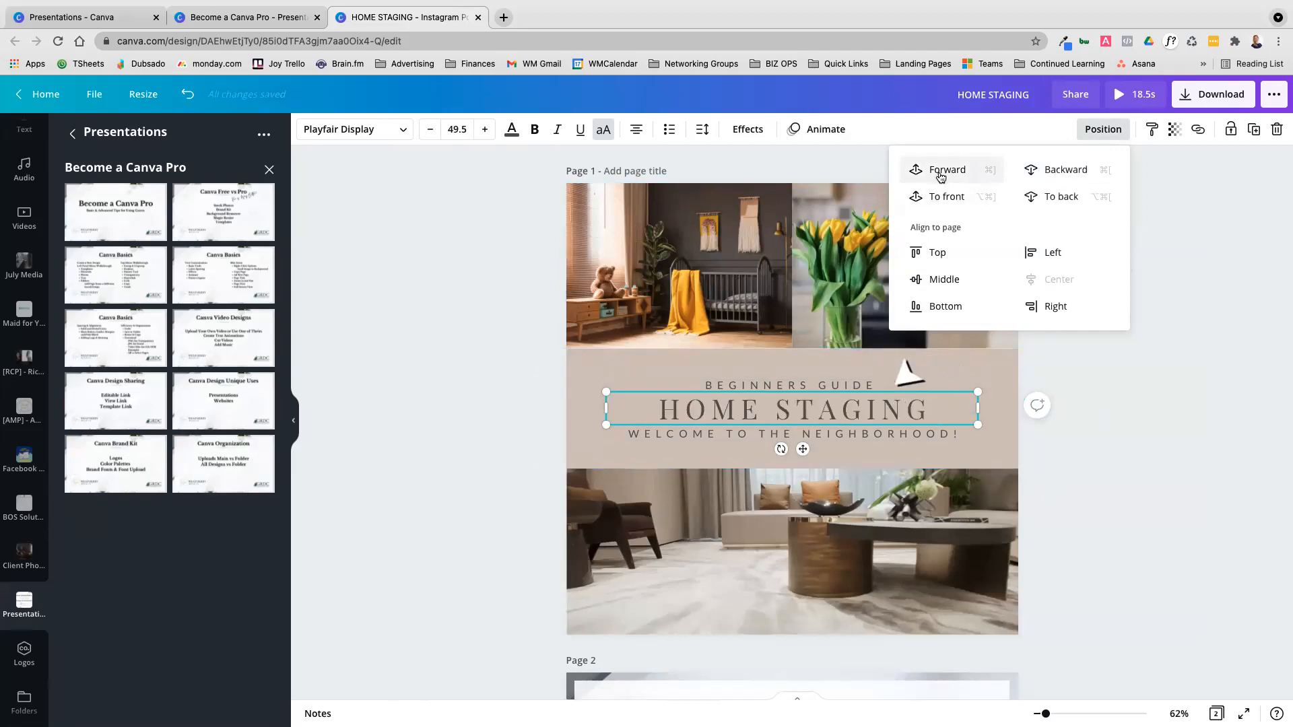
Select the living-room video and look through the July Media folder and the elements library
click(876, 576)
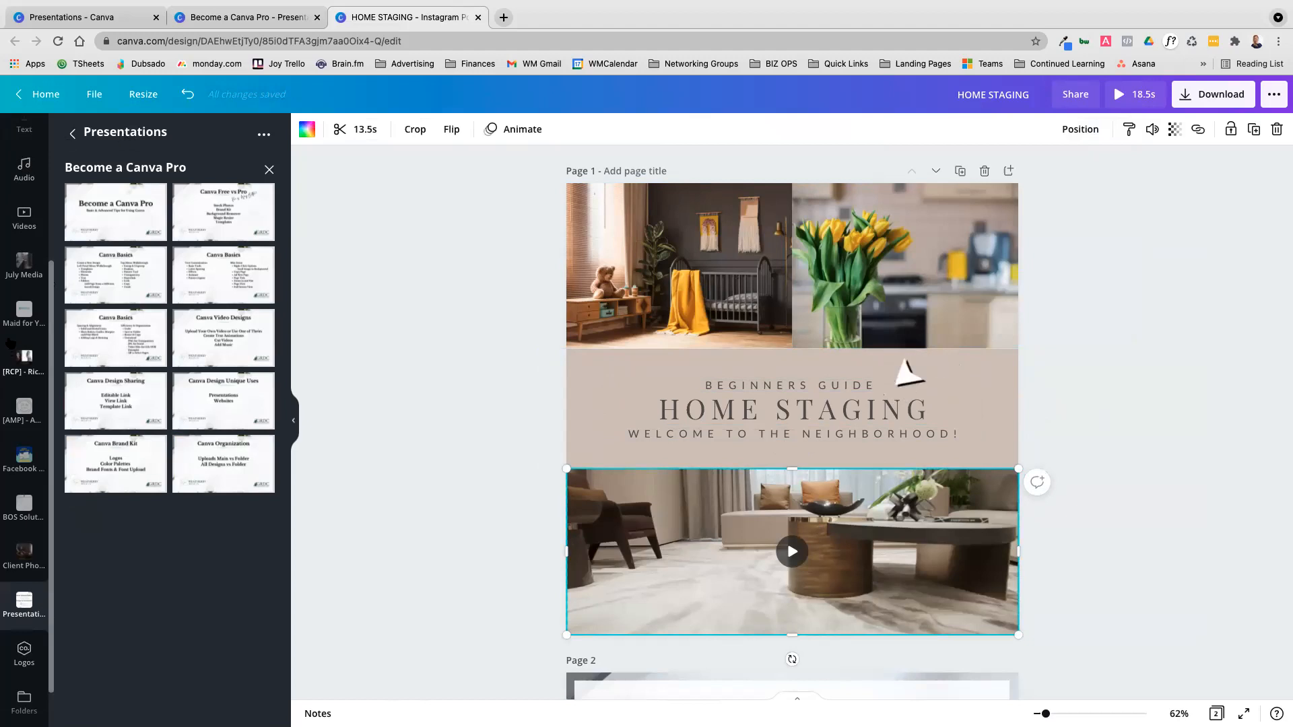
click(23, 264)
scroll(47, 175, up, 3)
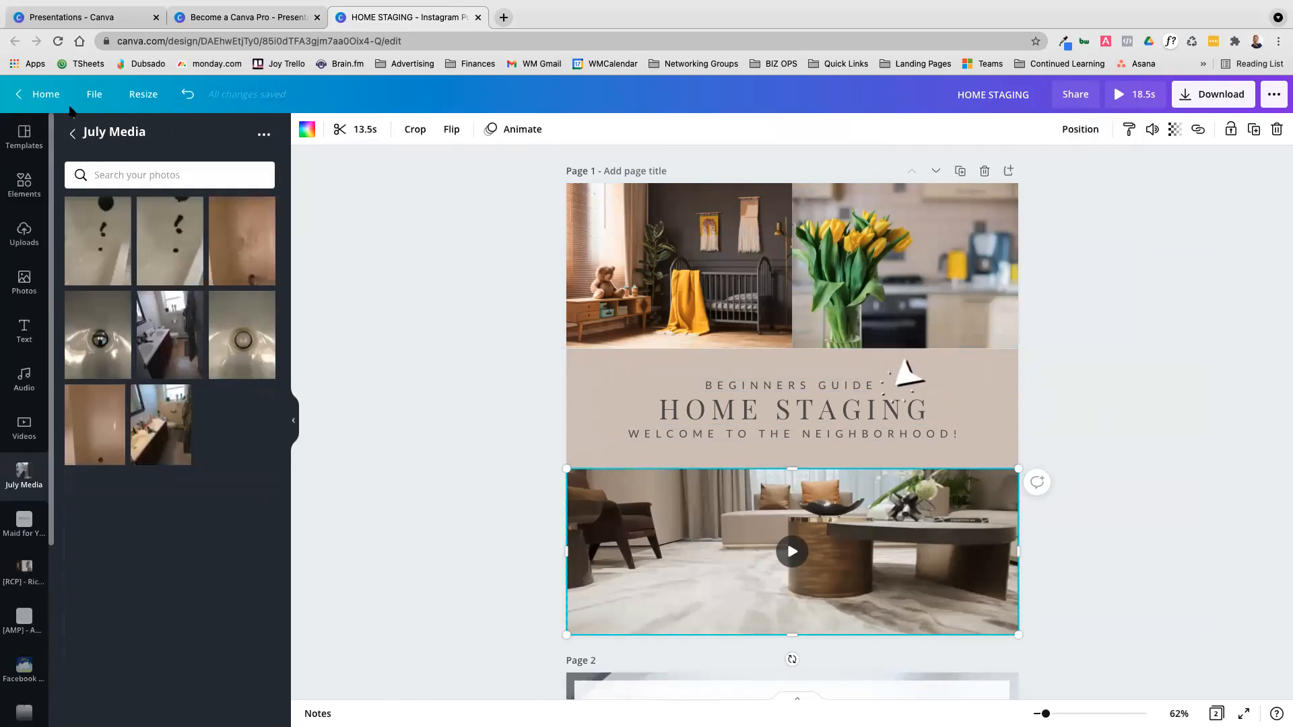
click(47, 191)
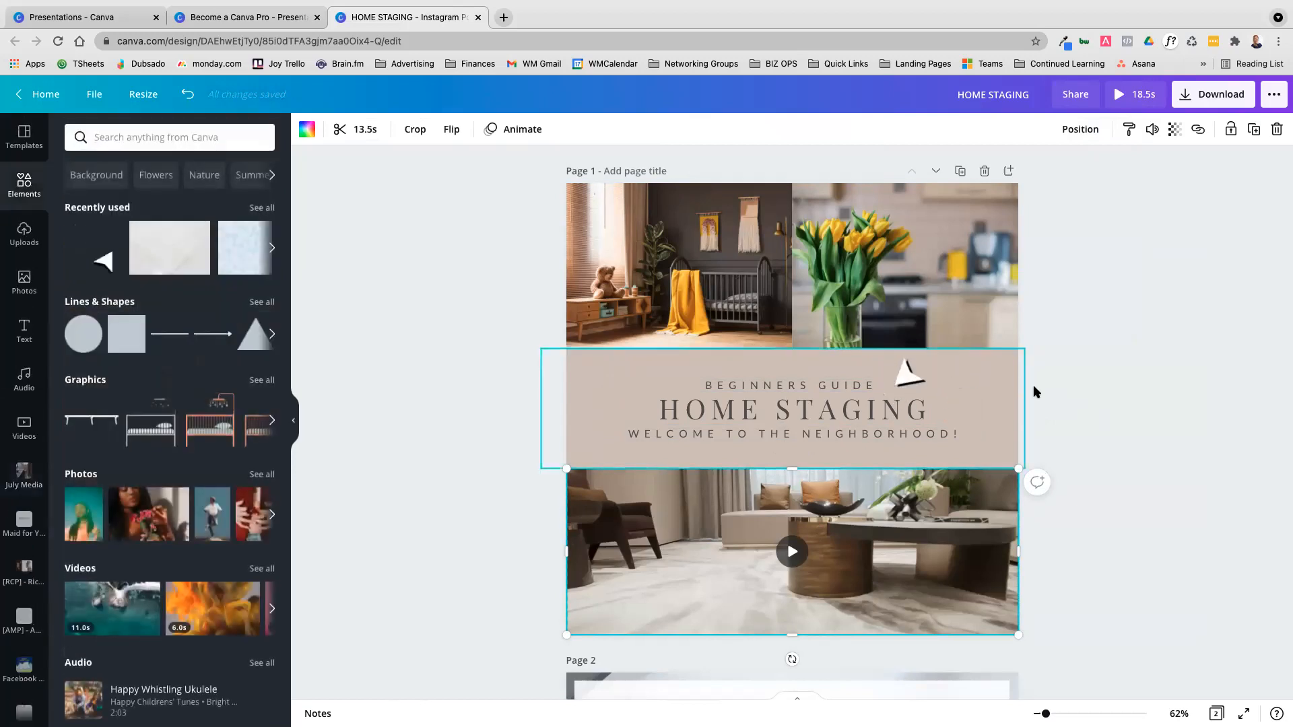
Send the beige panel behind the page 1 headings to the back
click(1013, 377)
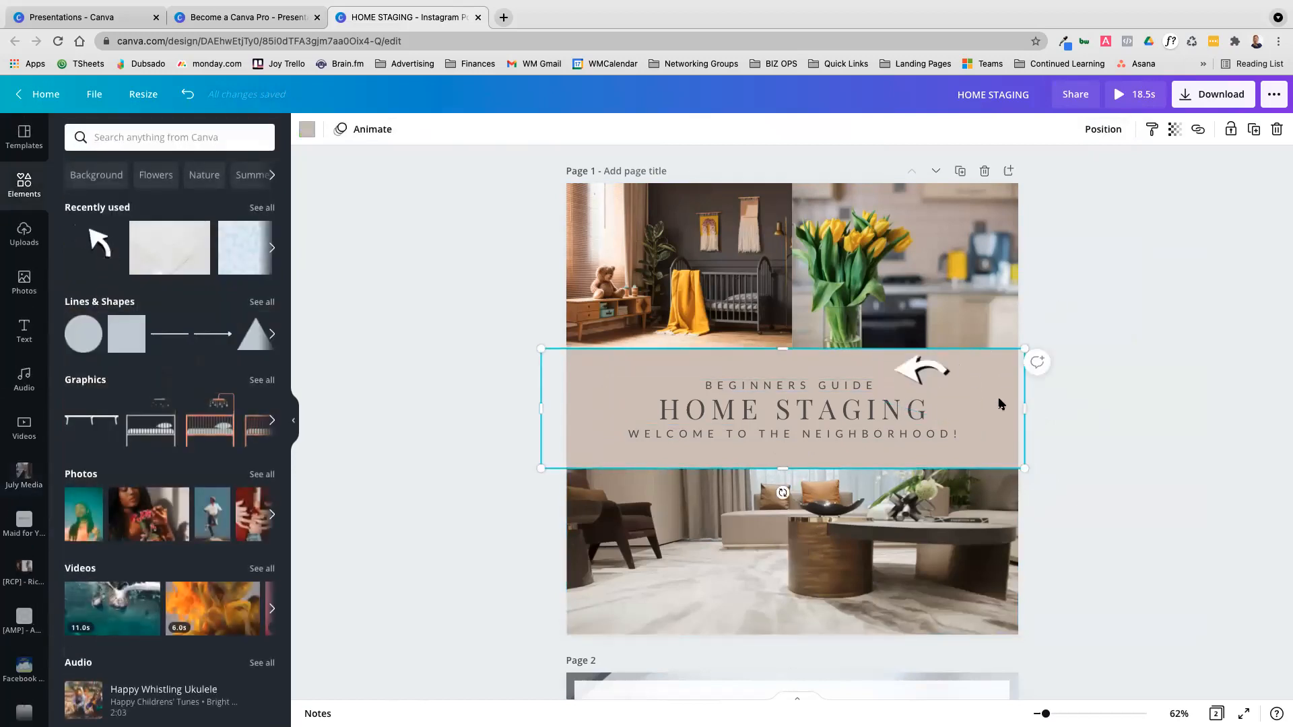
click(1113, 132)
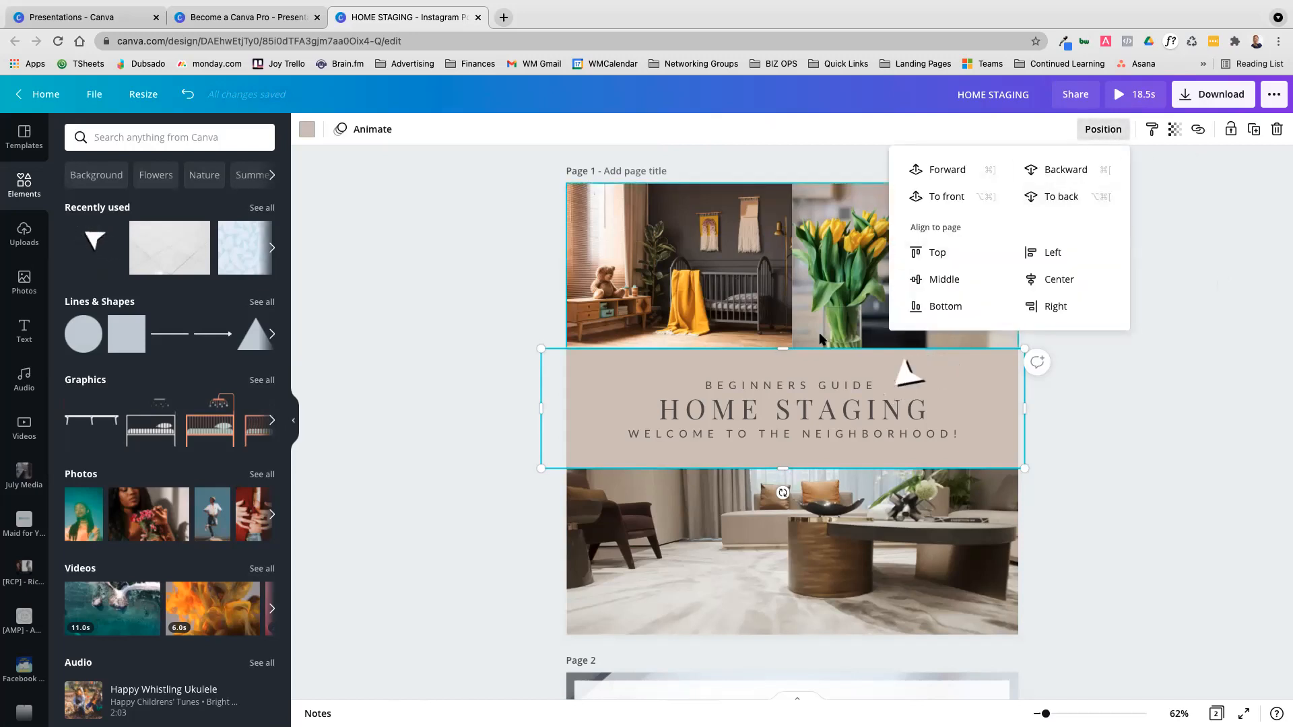
click(1037, 197)
Shift the HOME STAGING heading slightly up and to the right, and show its layering and alignment options
click(842, 416)
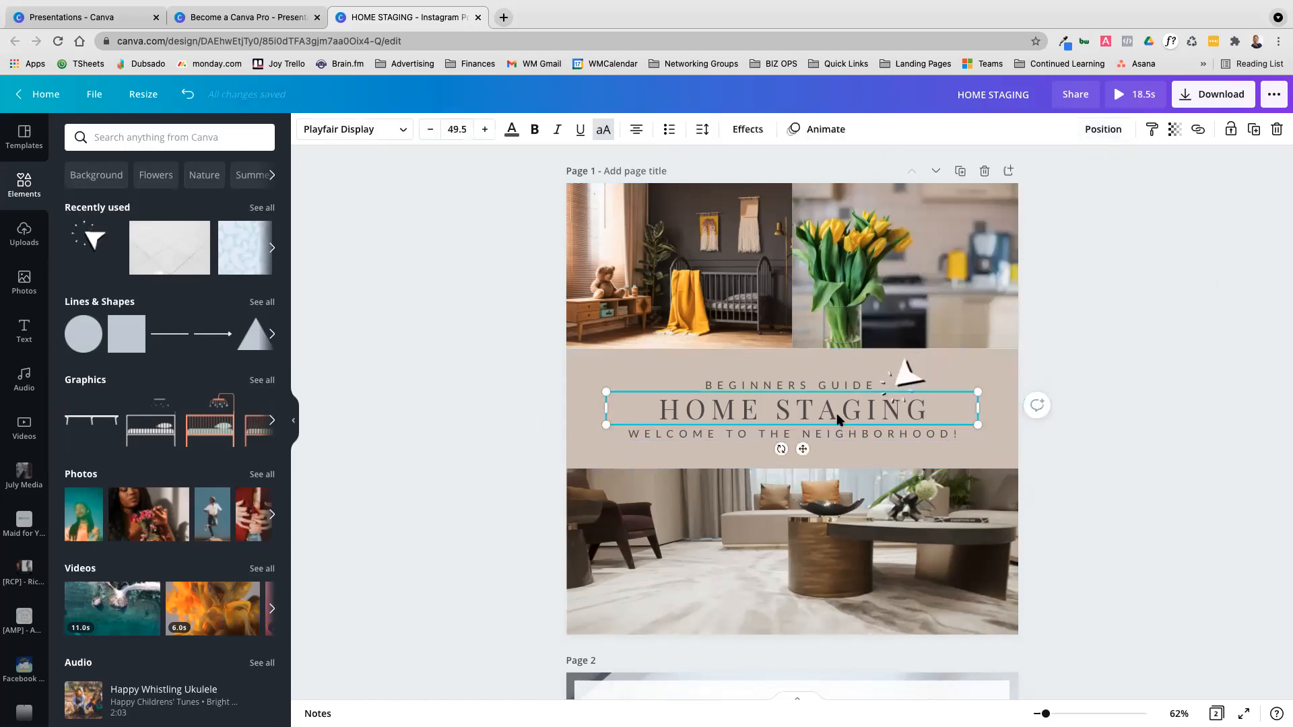
click(841, 416)
key(Escape)
click(1104, 130)
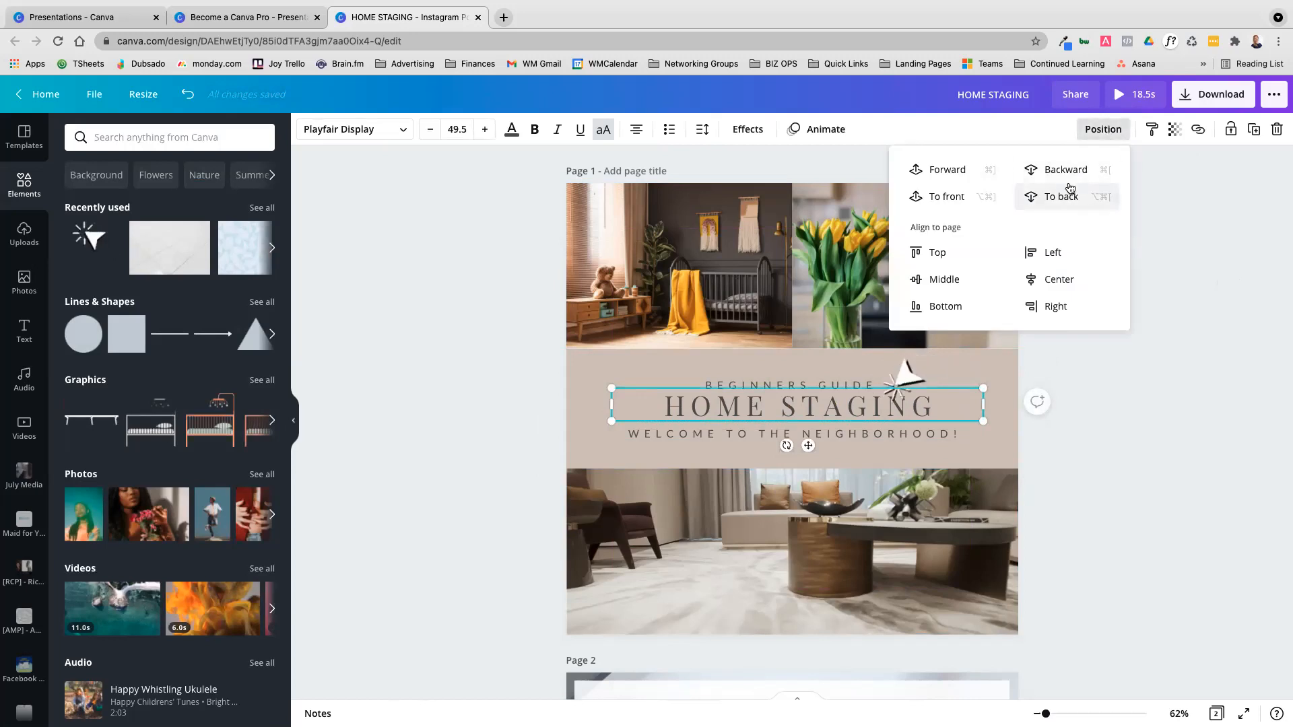
Stretch the living-room video upward to the lower edge of the photo grid and send it to the back behind the beige panel
click(830, 471)
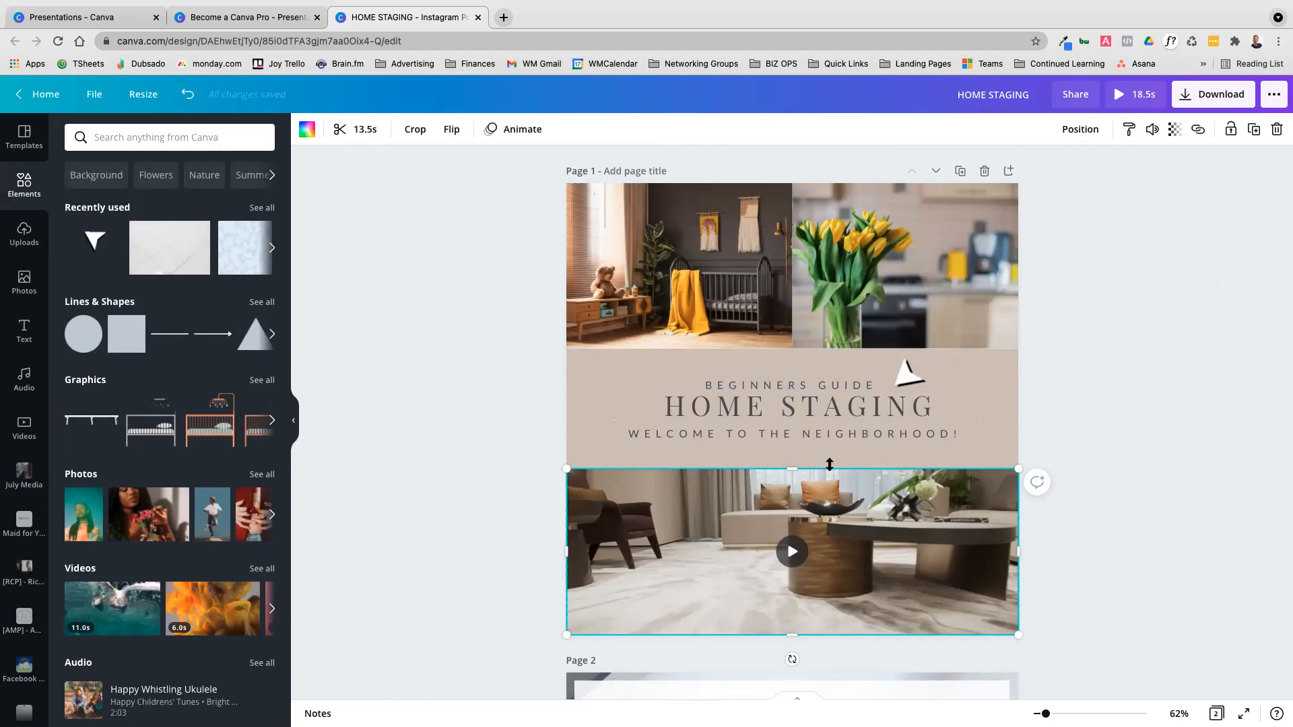
drag(787, 467, 789, 349)
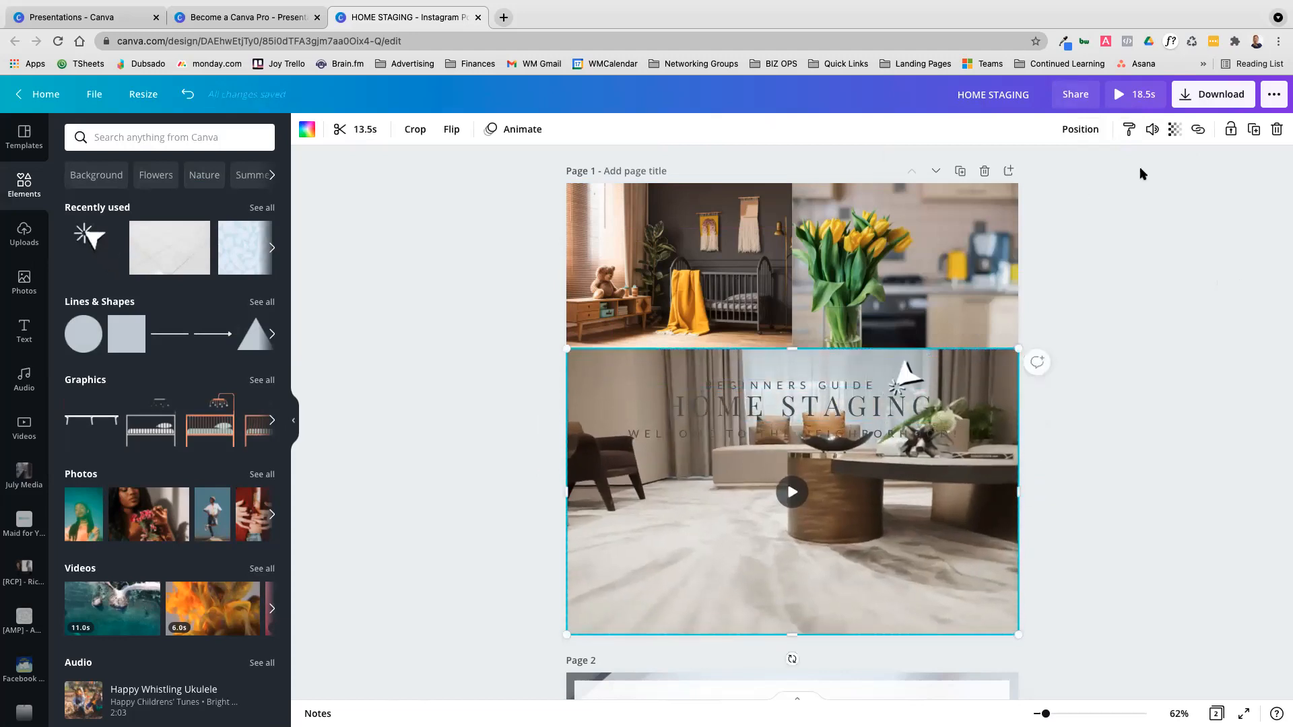
click(1249, 302)
click(998, 460)
click(1112, 134)
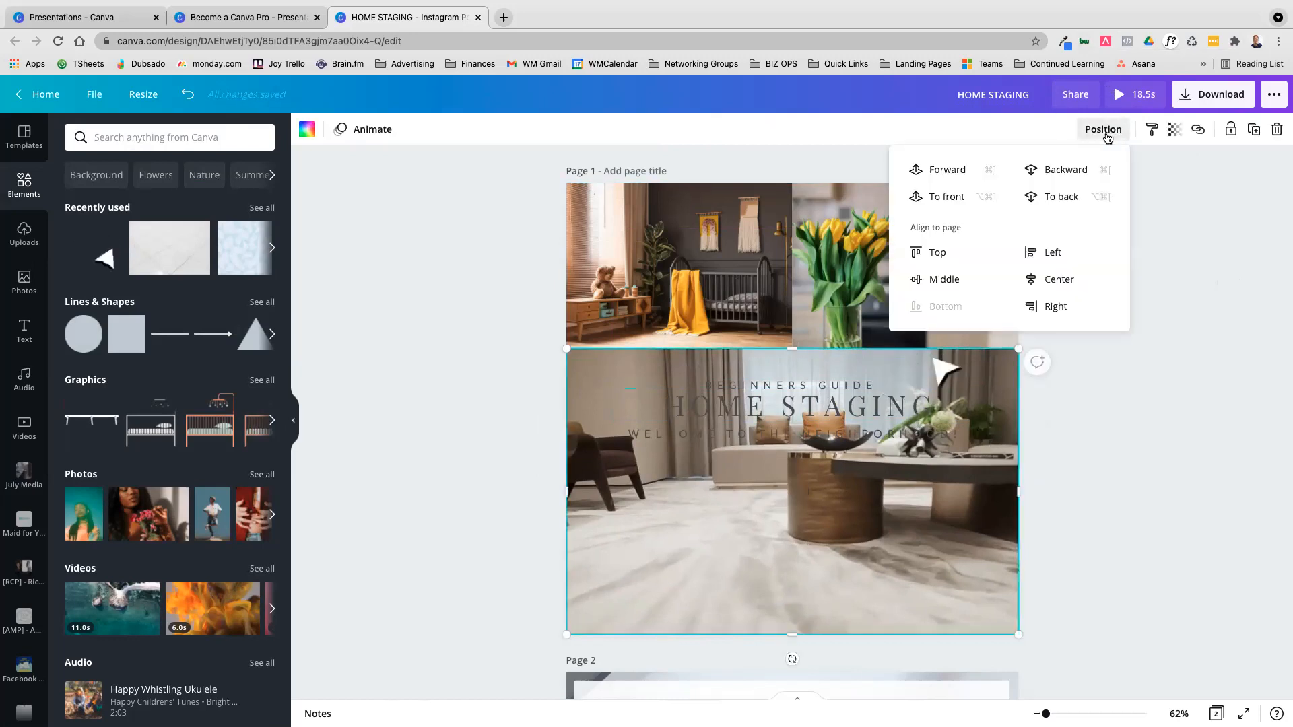
click(1061, 197)
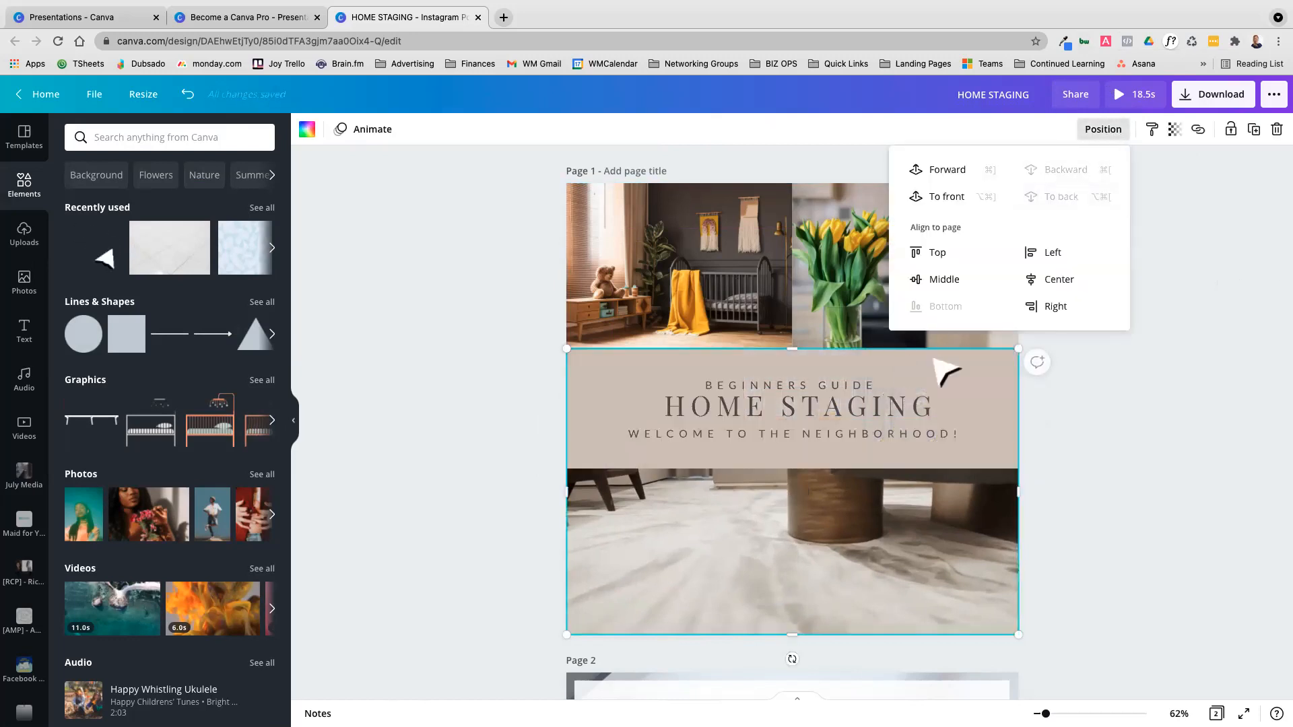
click(1272, 383)
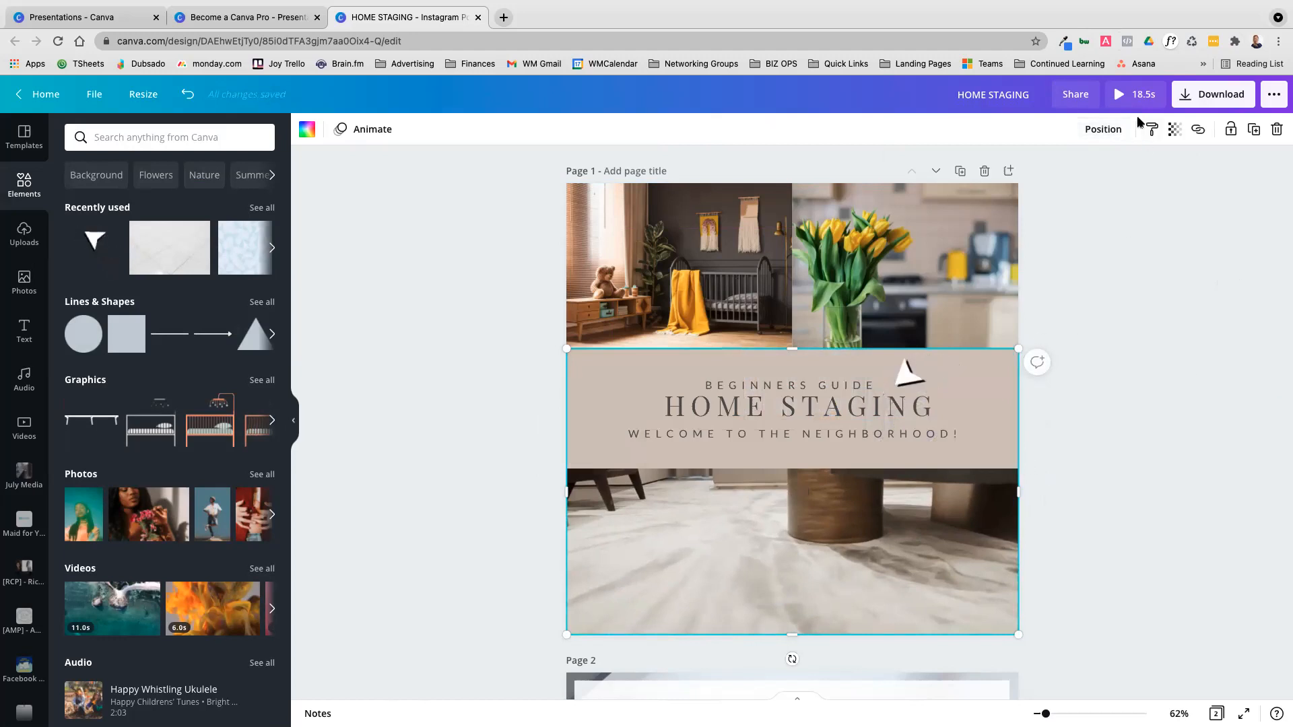
Align the HOME STAGING heading to the page's top, bottom and right edges in turn, finishing at the top right
click(1102, 129)
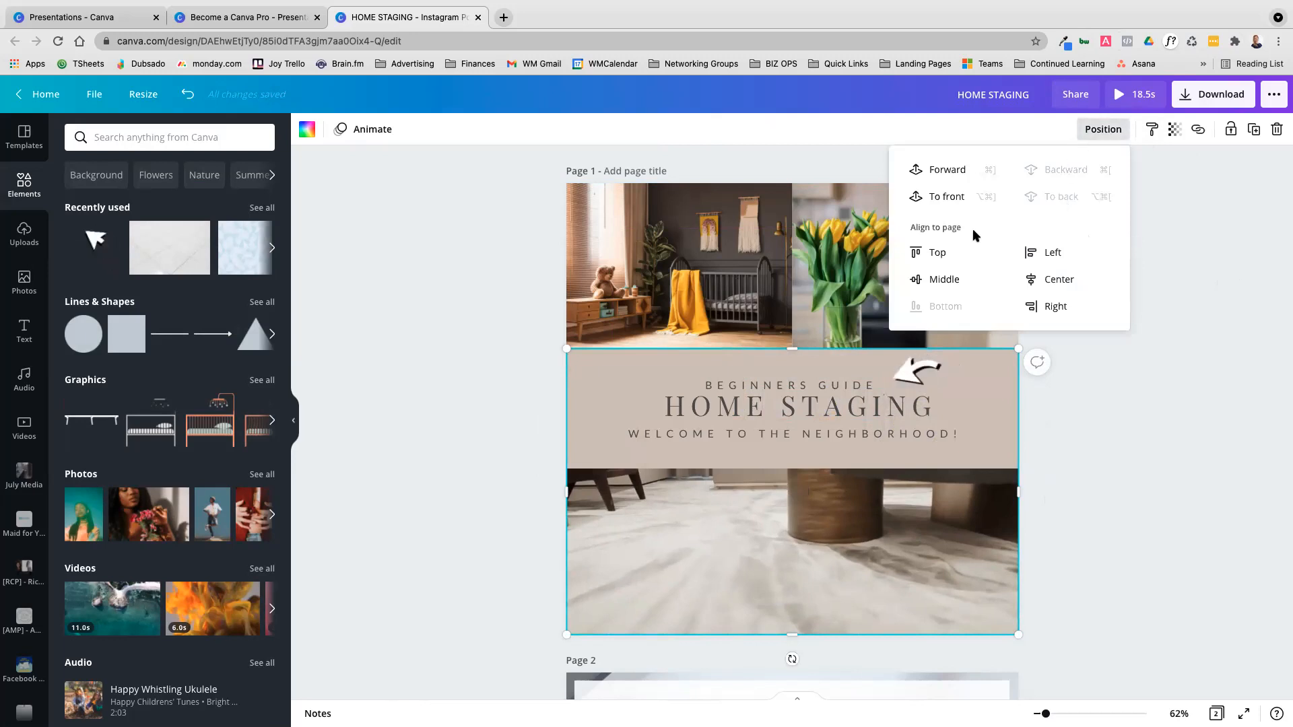
click(946, 404)
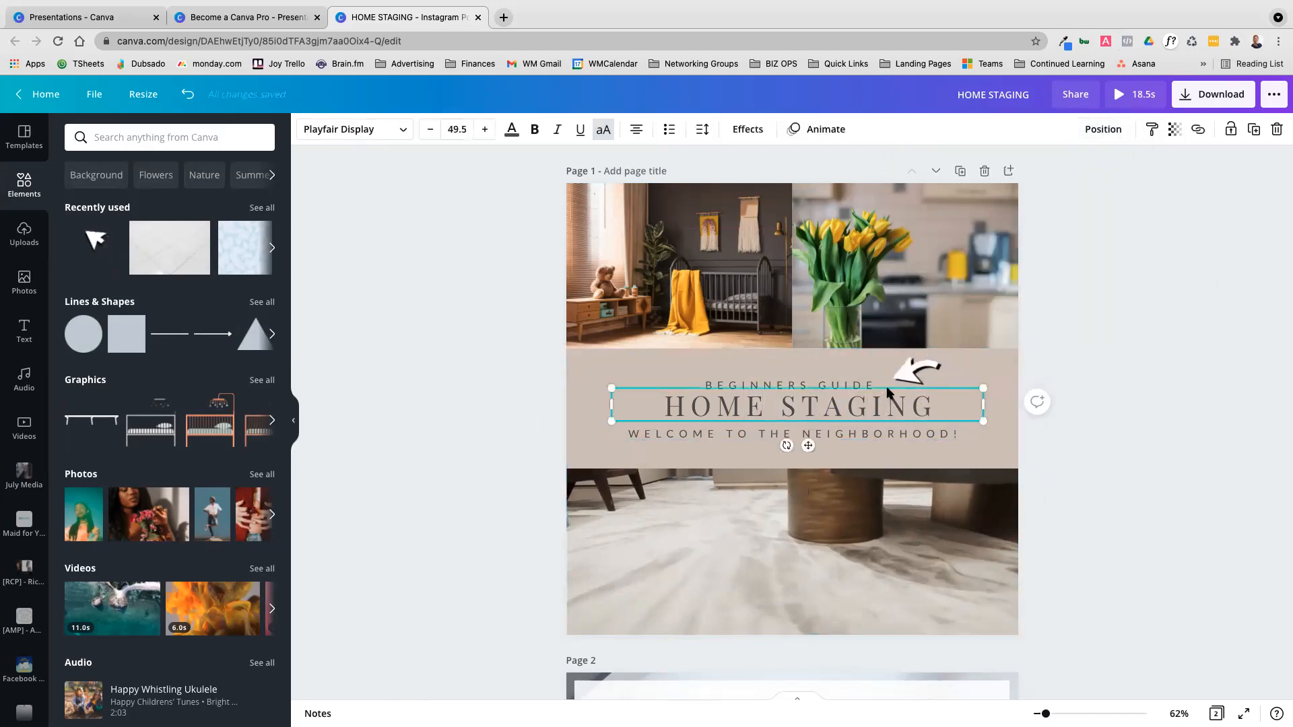
click(1105, 131)
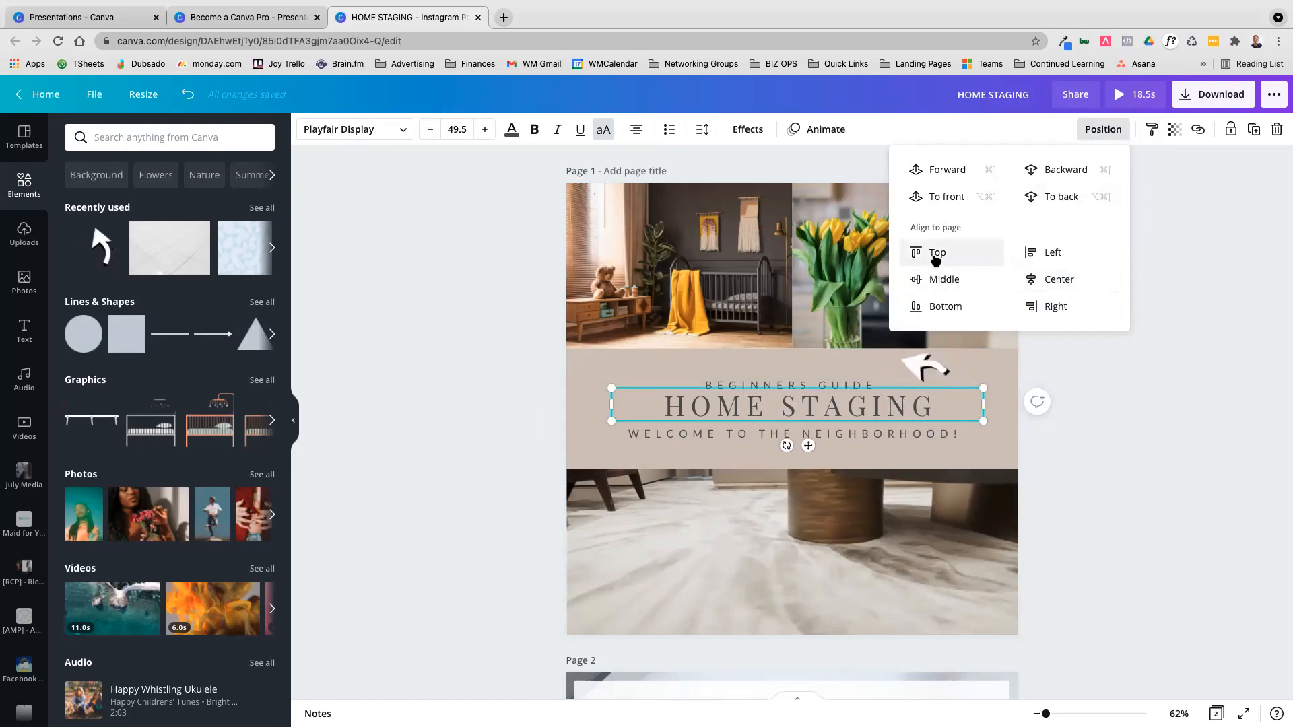
click(908, 254)
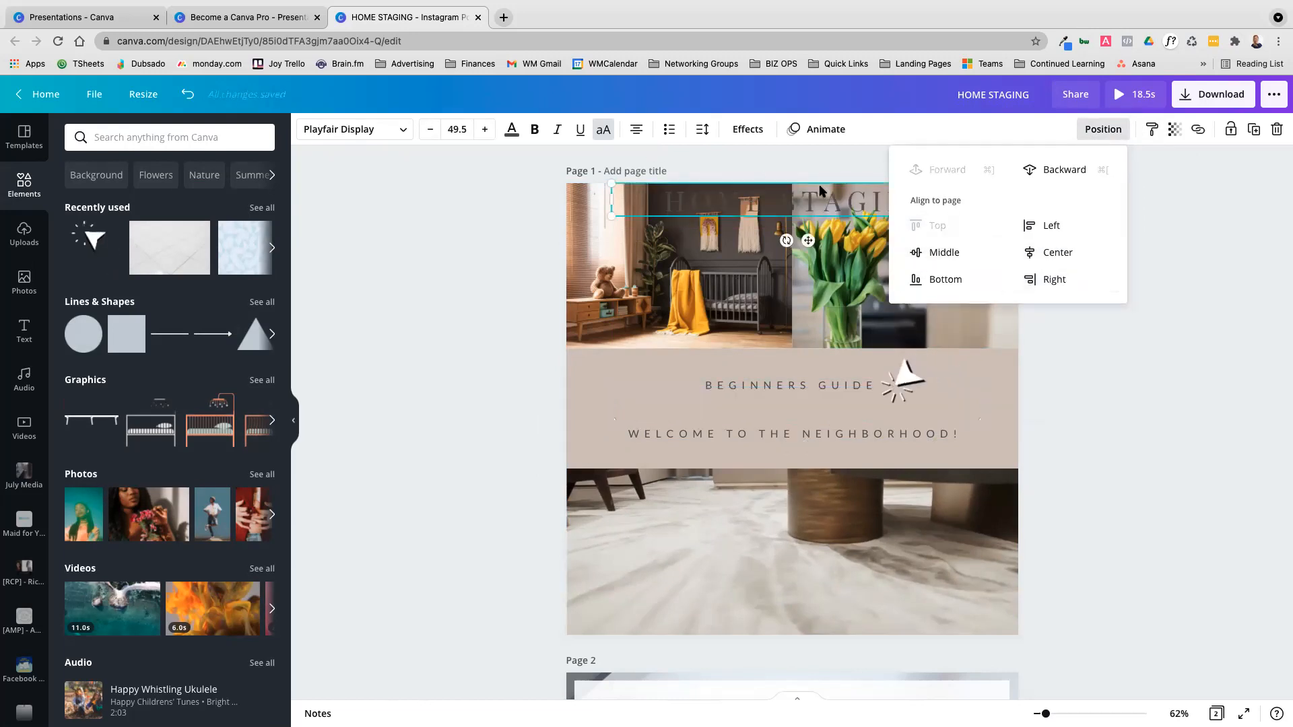
click(943, 281)
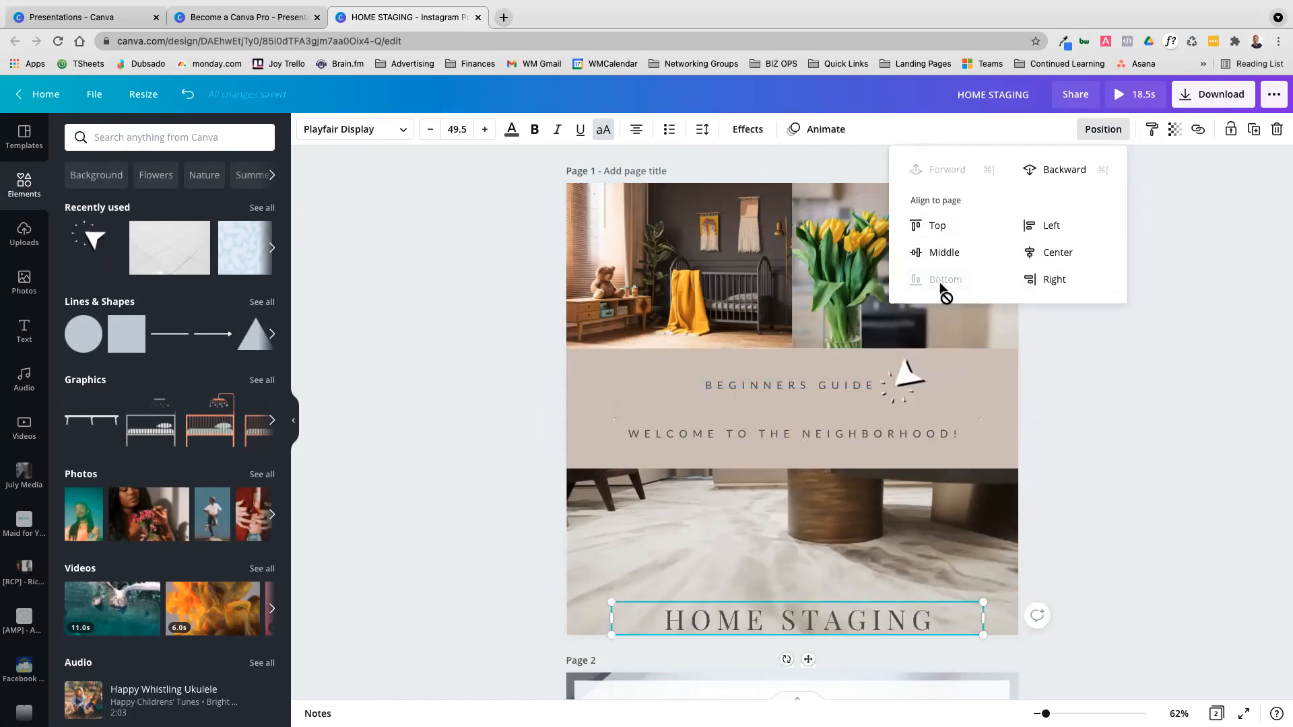
click(1065, 282)
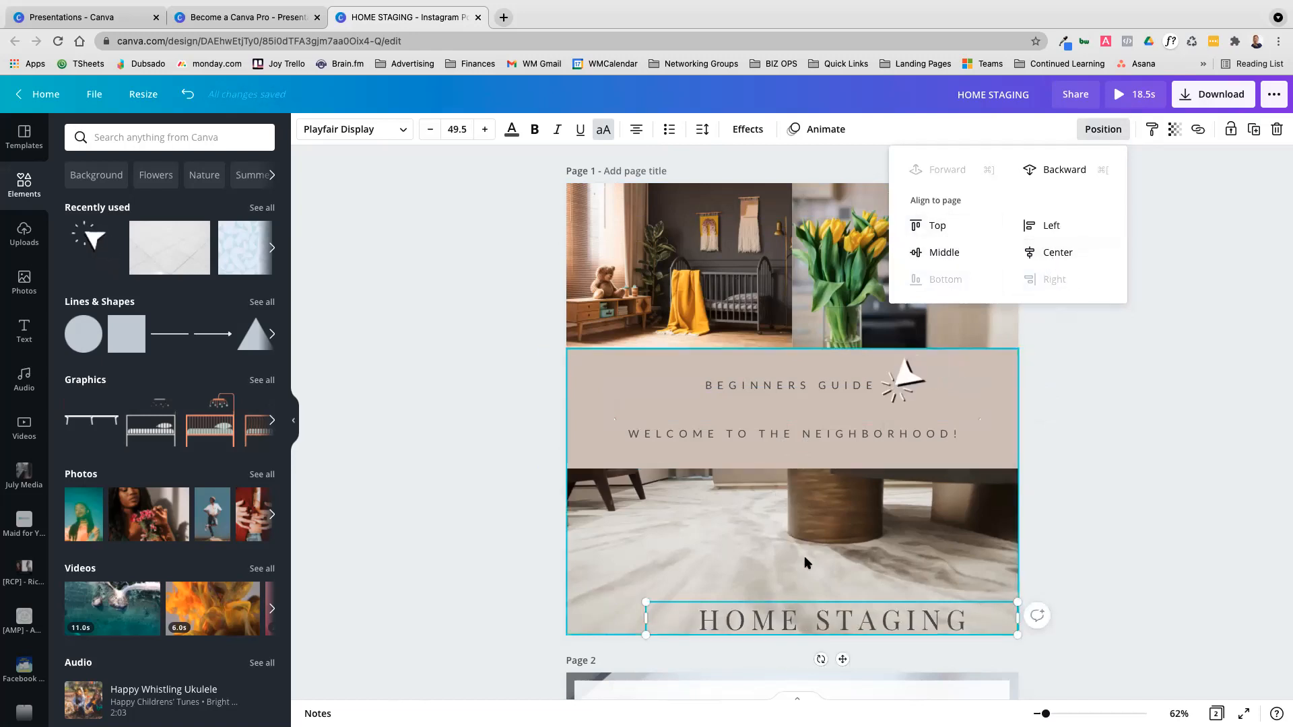
scroll(957, 557, down, 1)
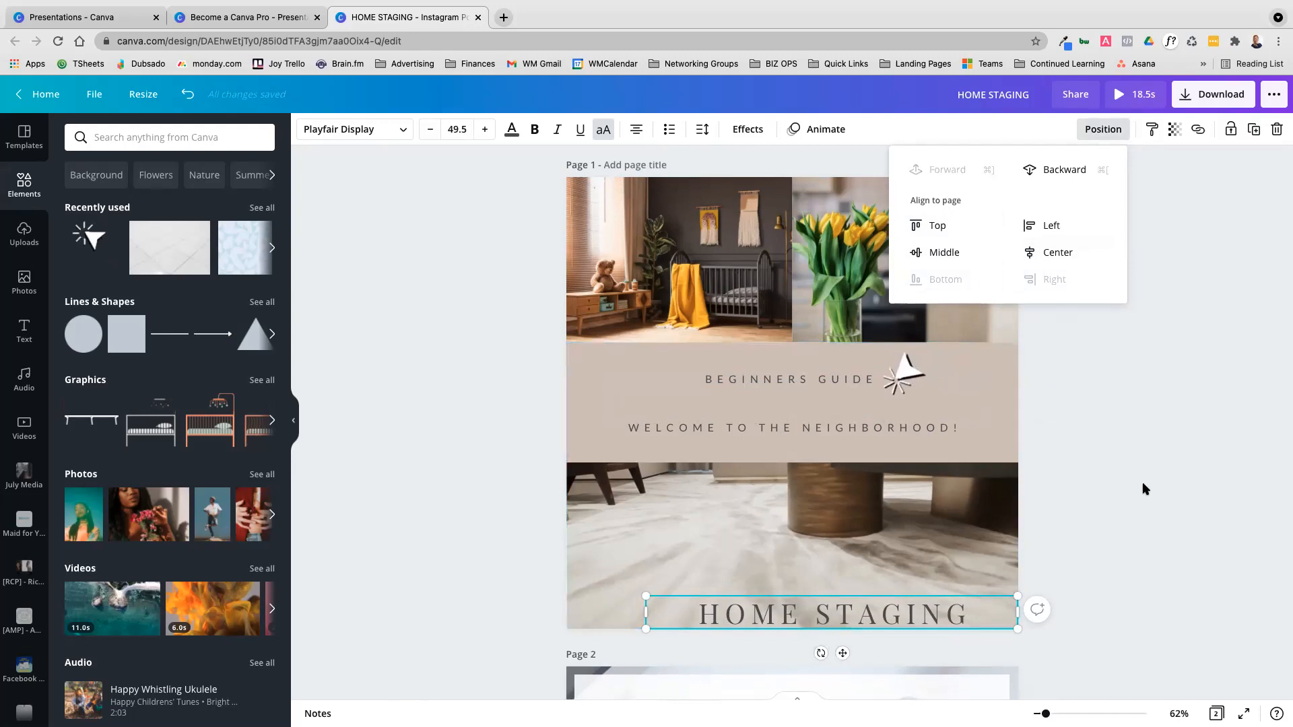
click(934, 227)
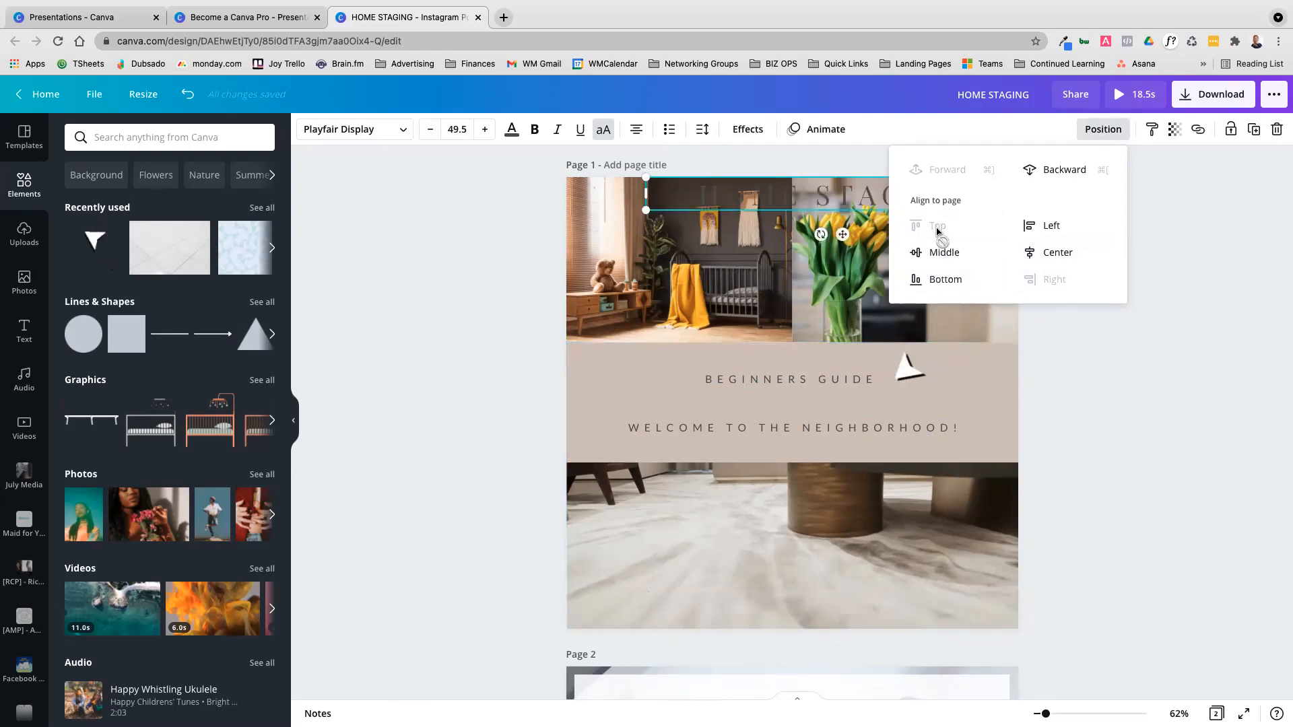
Align the HOME STAGING heading to the middle and center of page 1
click(949, 251)
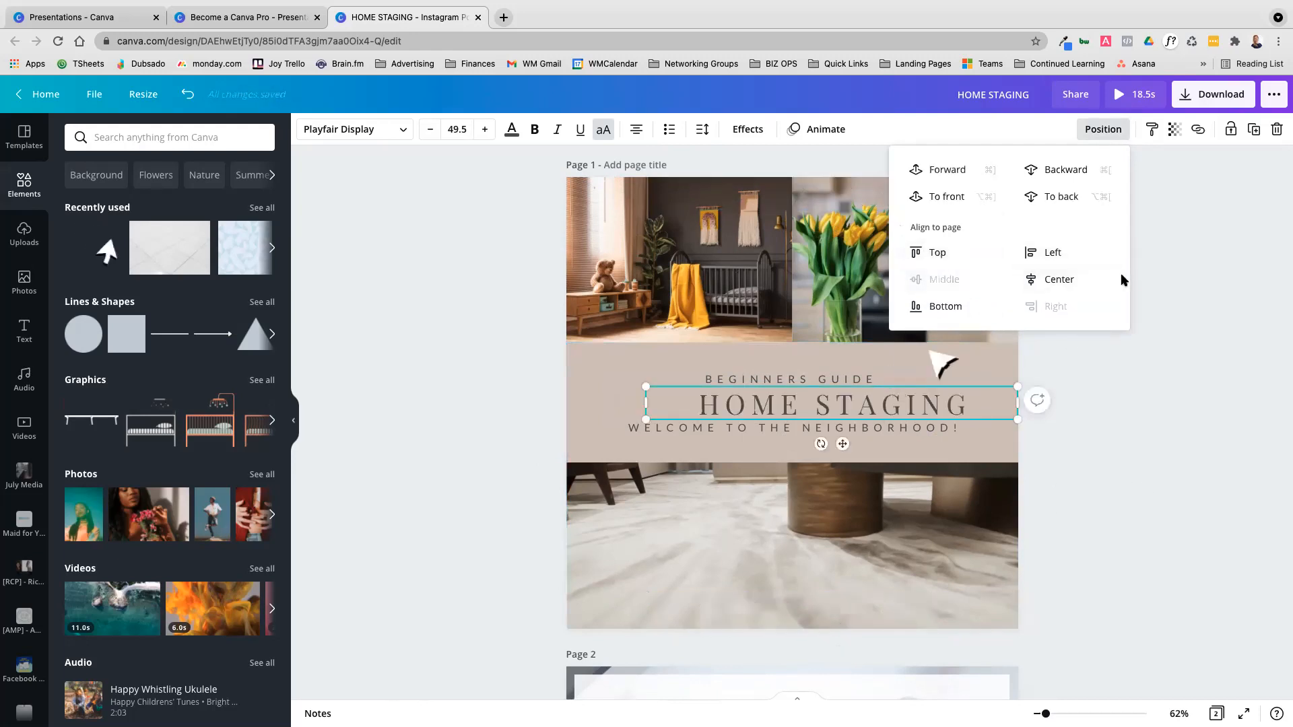
click(1049, 282)
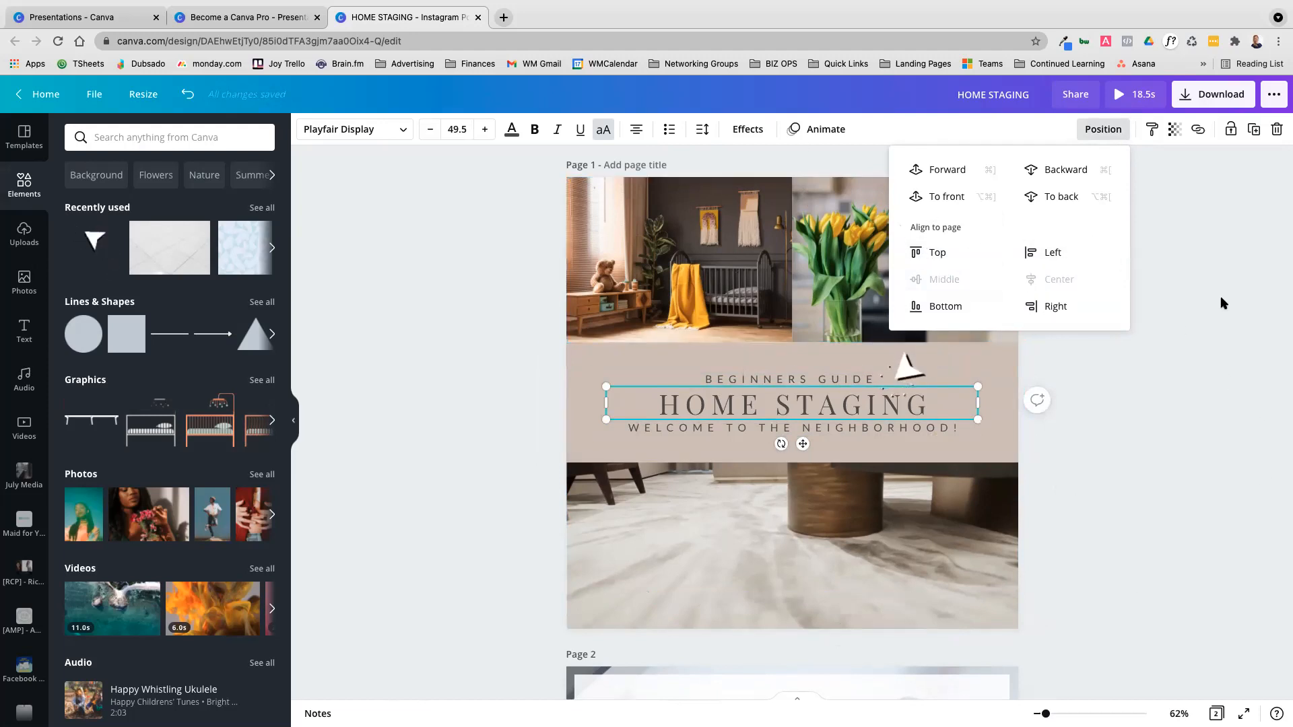
click(1213, 438)
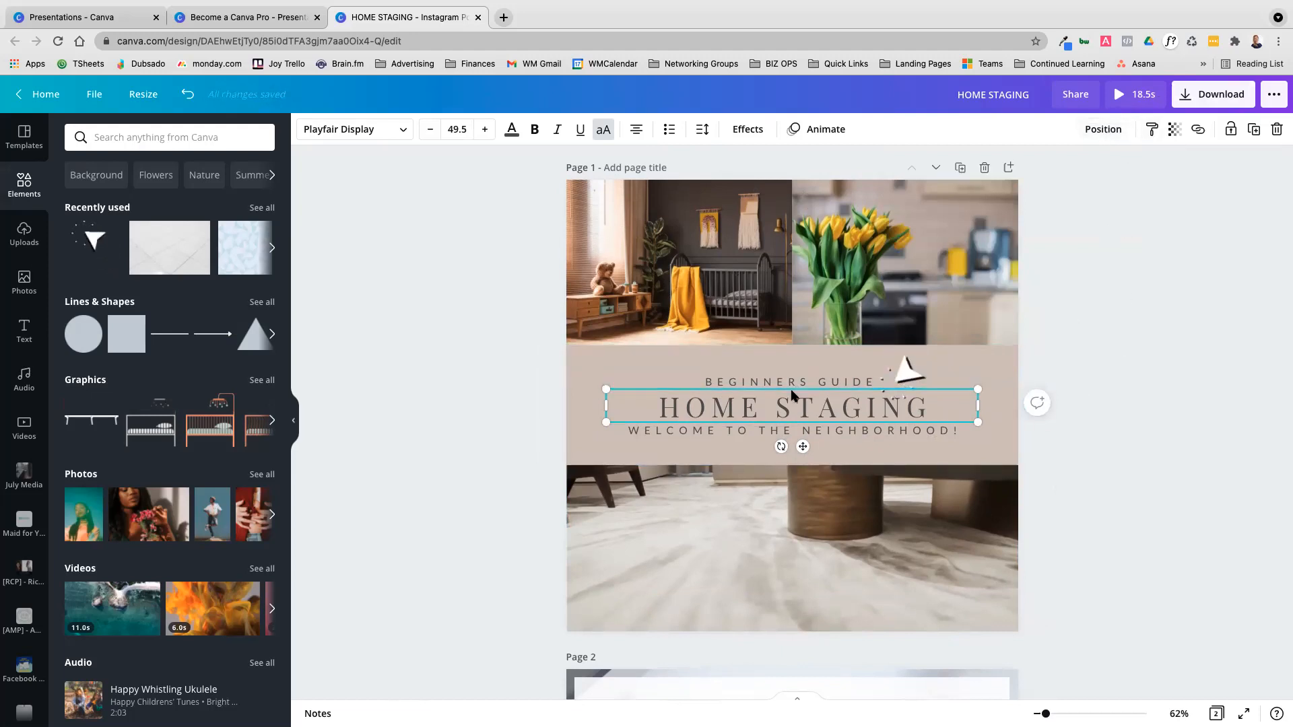
Move the WELCOME TO THE NEIGHBORHOOD! line slightly down, enlarge it to font size 24.5 and recenter it on the page
click(812, 434)
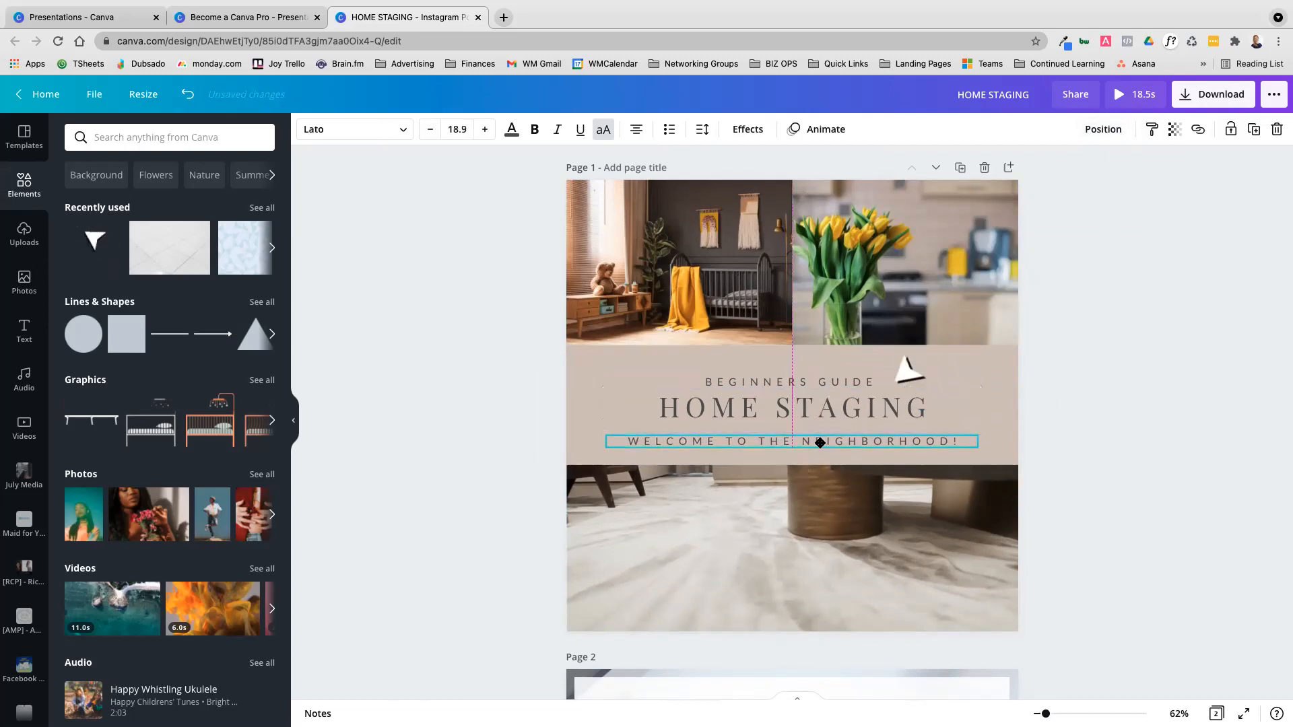
drag(601, 436, 491, 381)
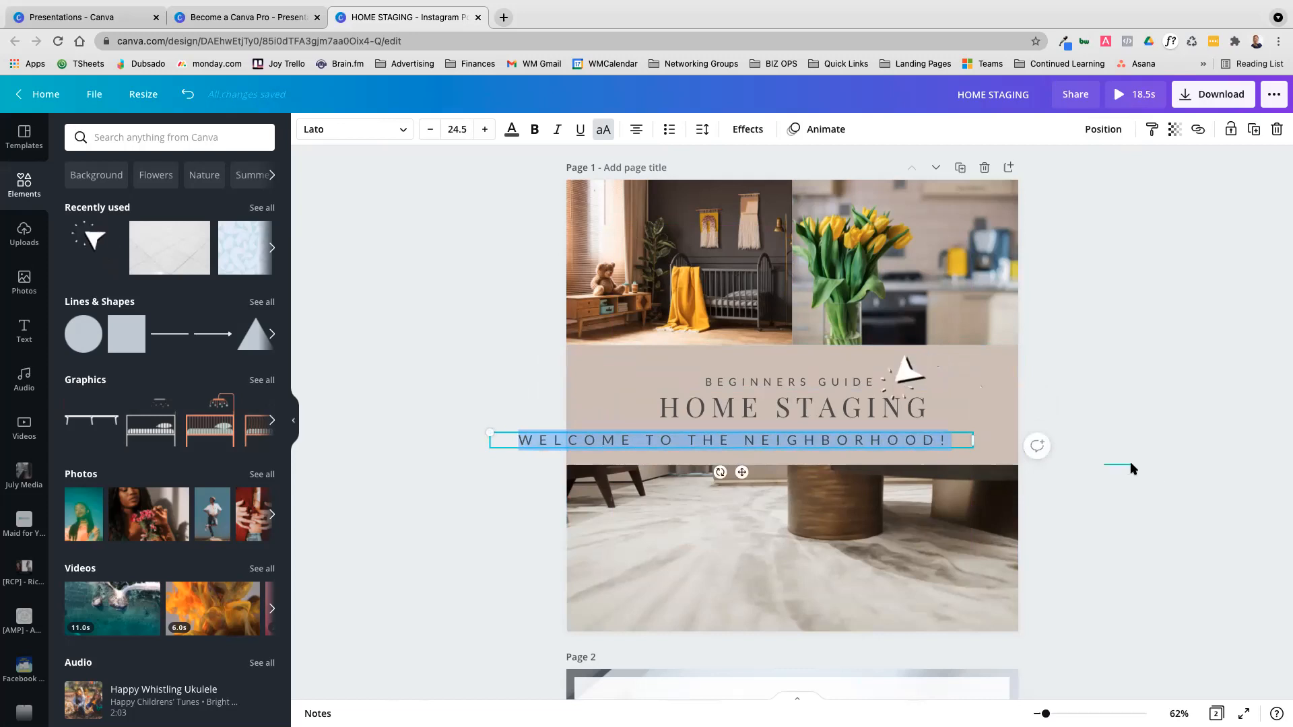
drag(808, 438, 869, 437)
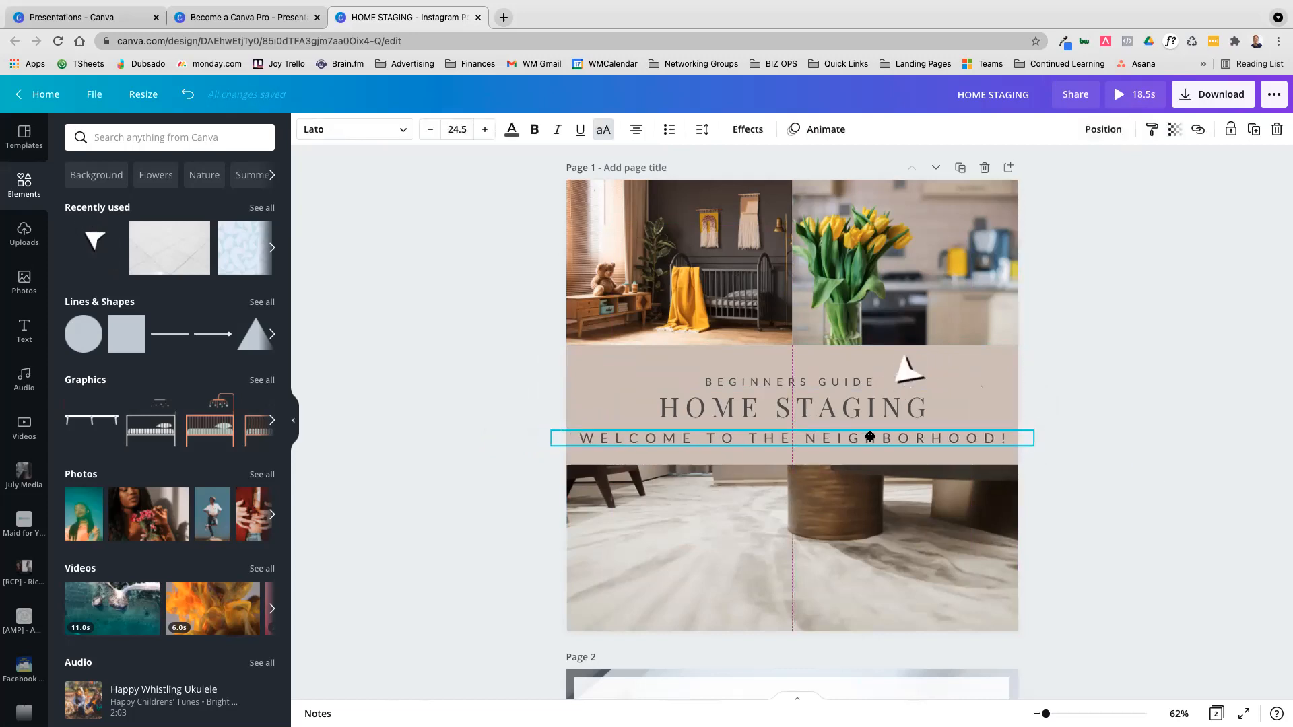
Change the font of the WELCOME TO THE NEIGHBORHOOD! line to the recently used handwritten script
click(404, 130)
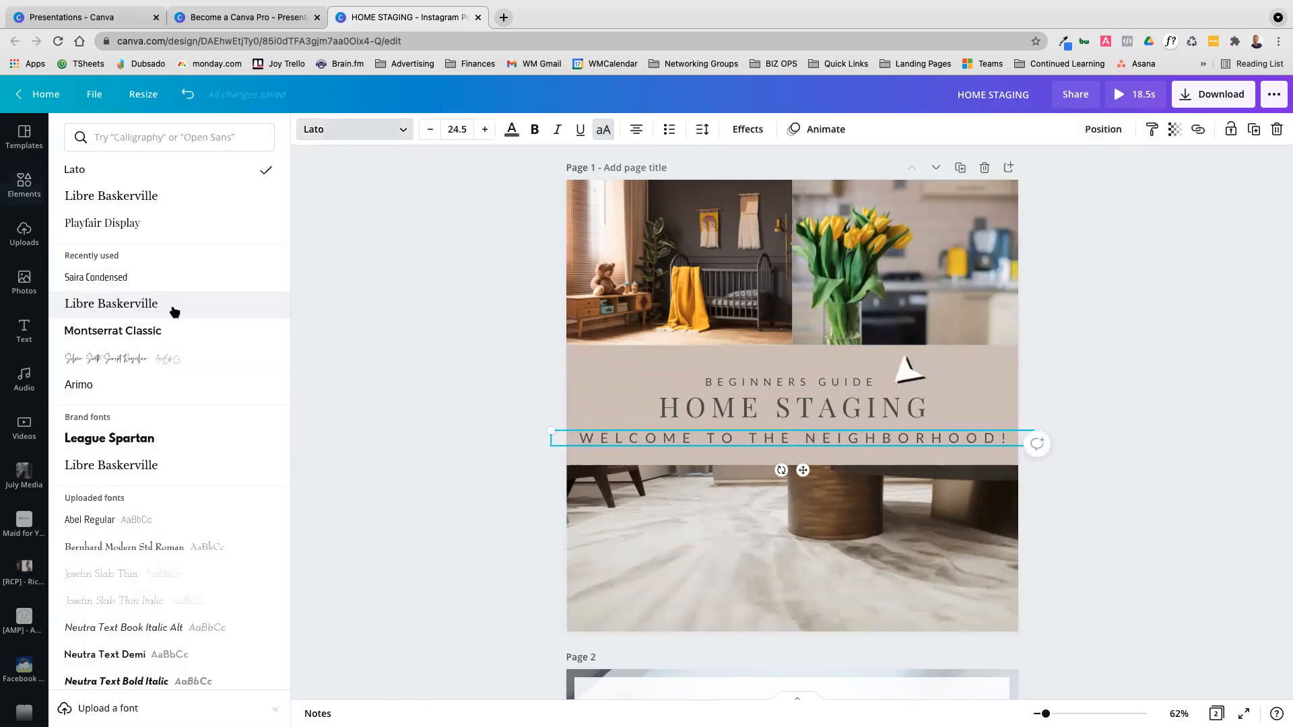
click(125, 359)
click(1143, 460)
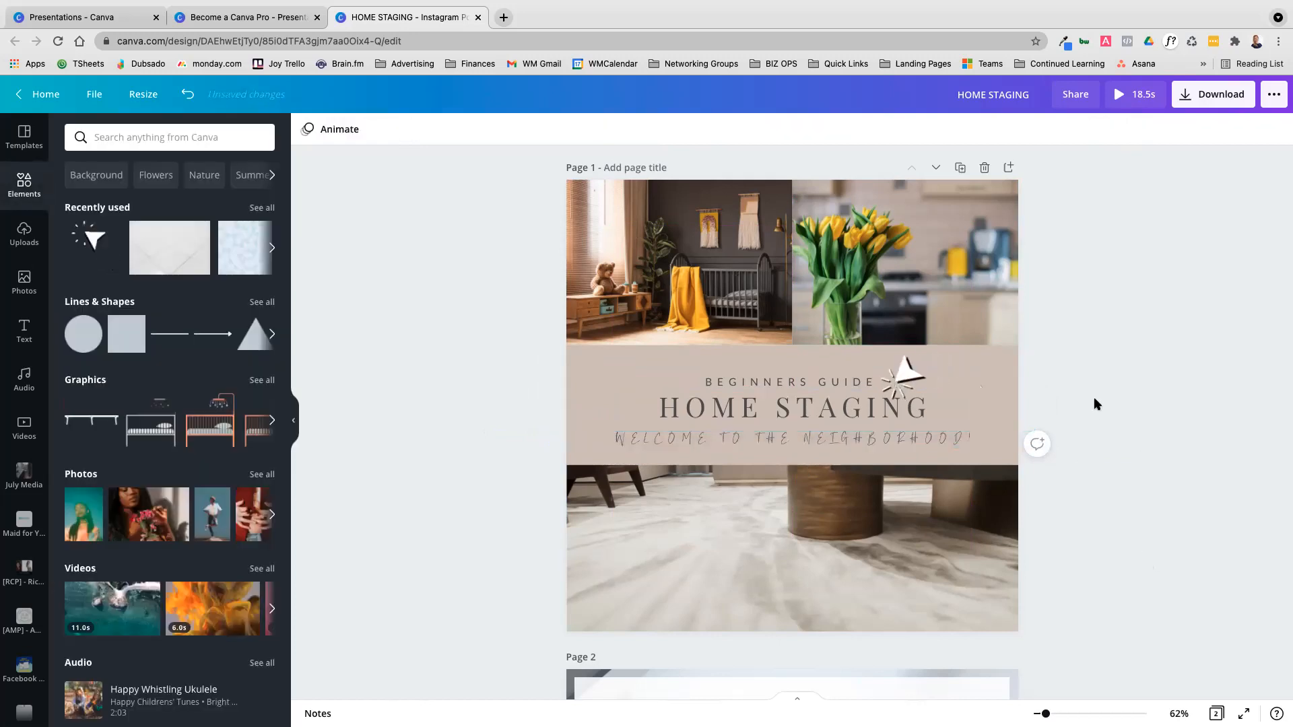
Copy the BEGINNERS GUIDE text style onto the WELCOME TO THE NEIGHBORHOOD! line and nudge that line slightly up
click(793, 381)
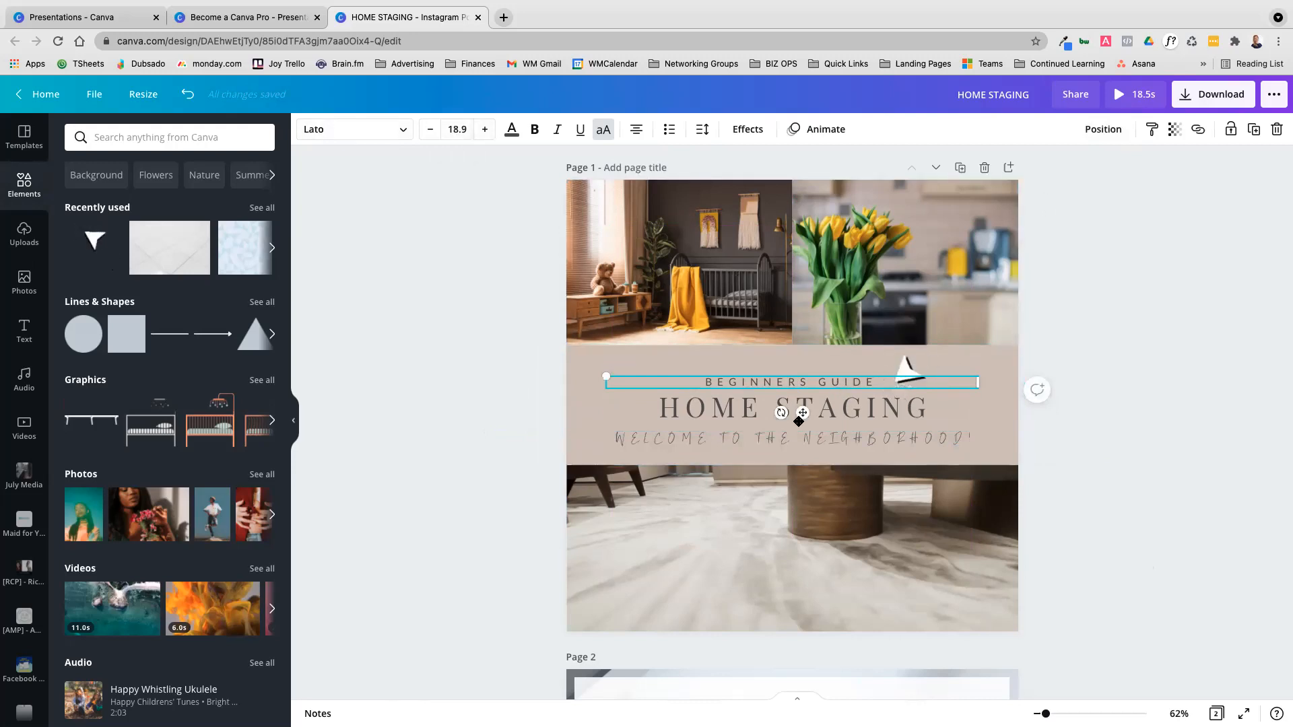
click(1152, 129)
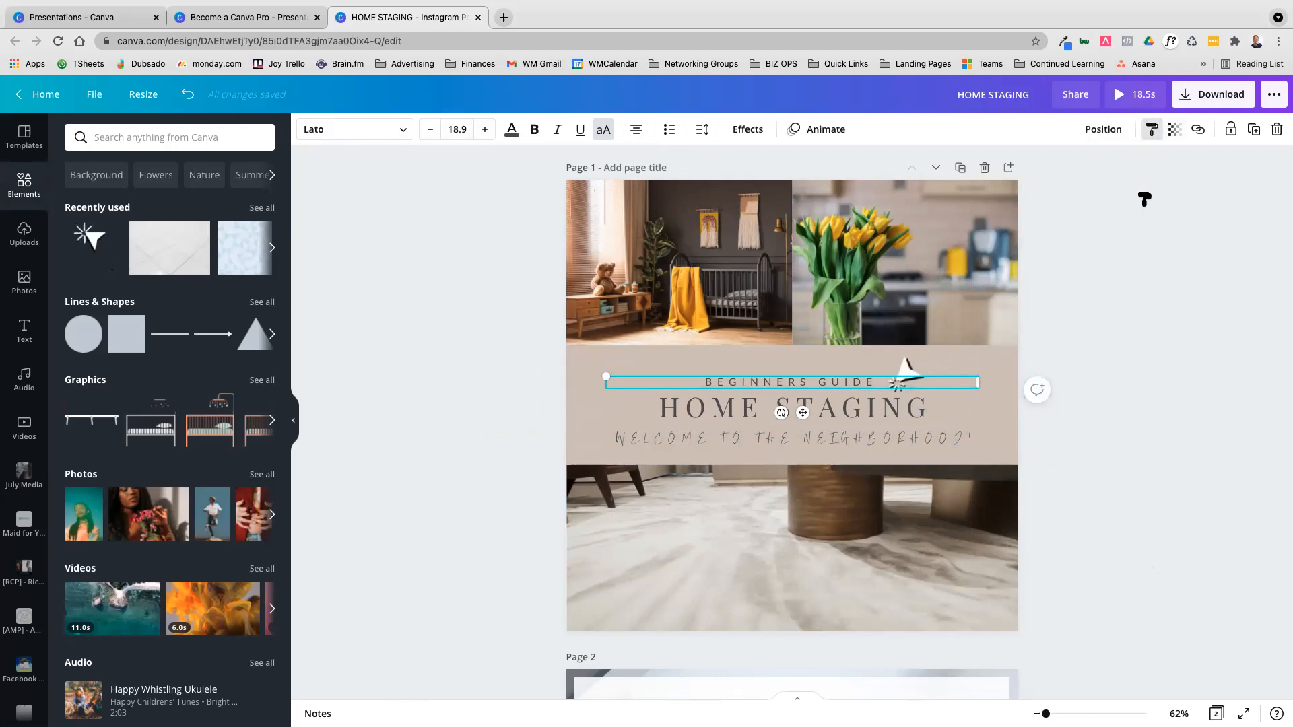
click(836, 439)
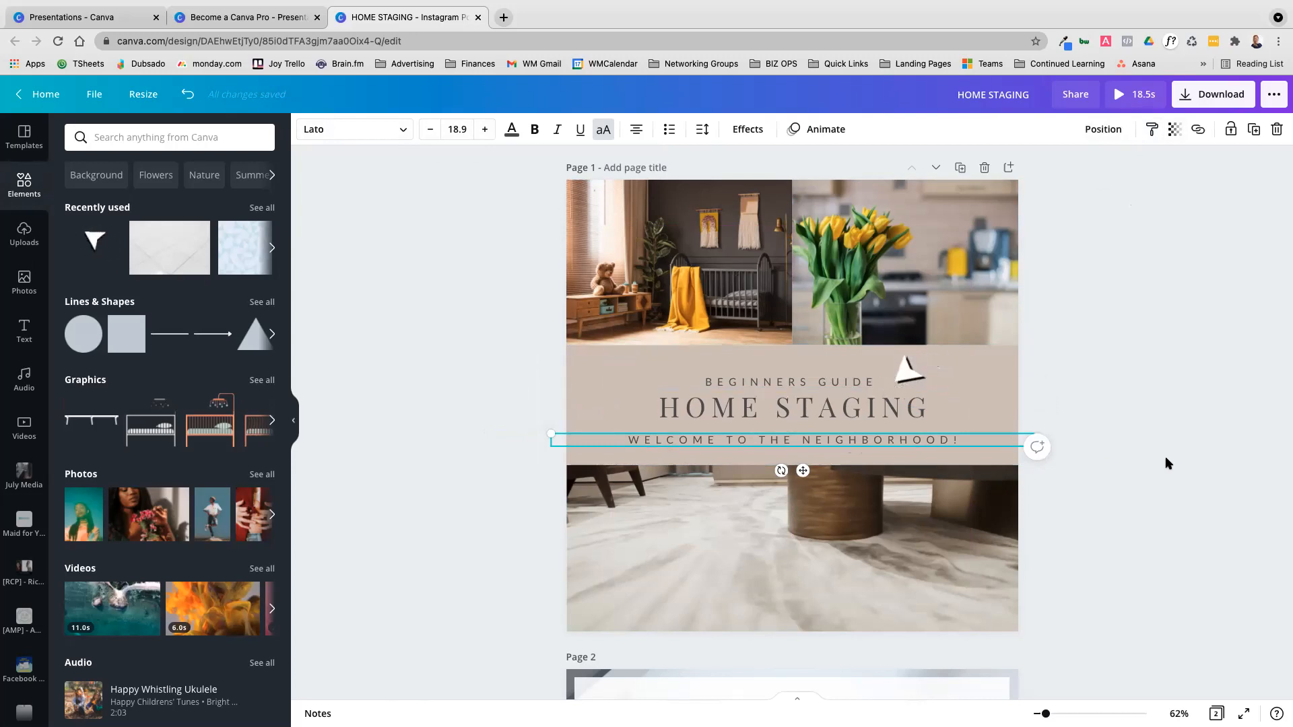
drag(885, 446, 863, 435)
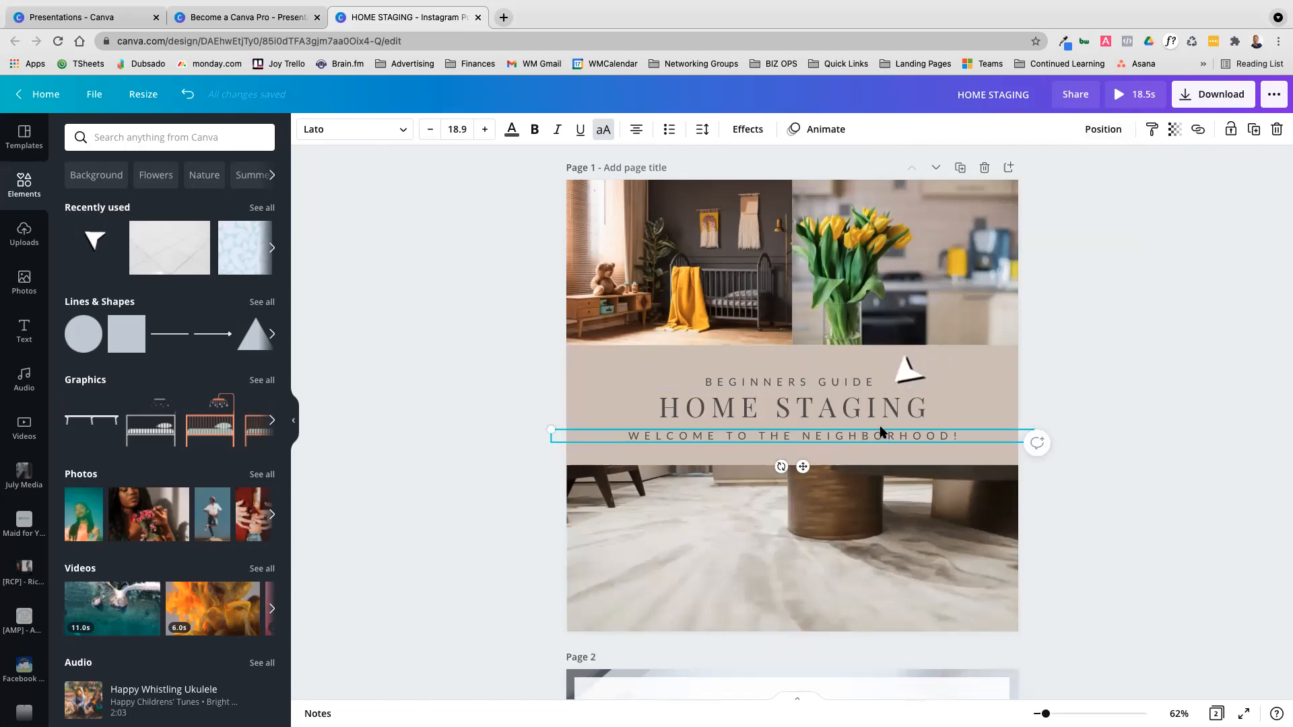
Copy the HOME STAGING heading's style onto the BEGINNERS GUIDE line and the WELCOME TO THE NEIGHBORHOOD! line
click(835, 408)
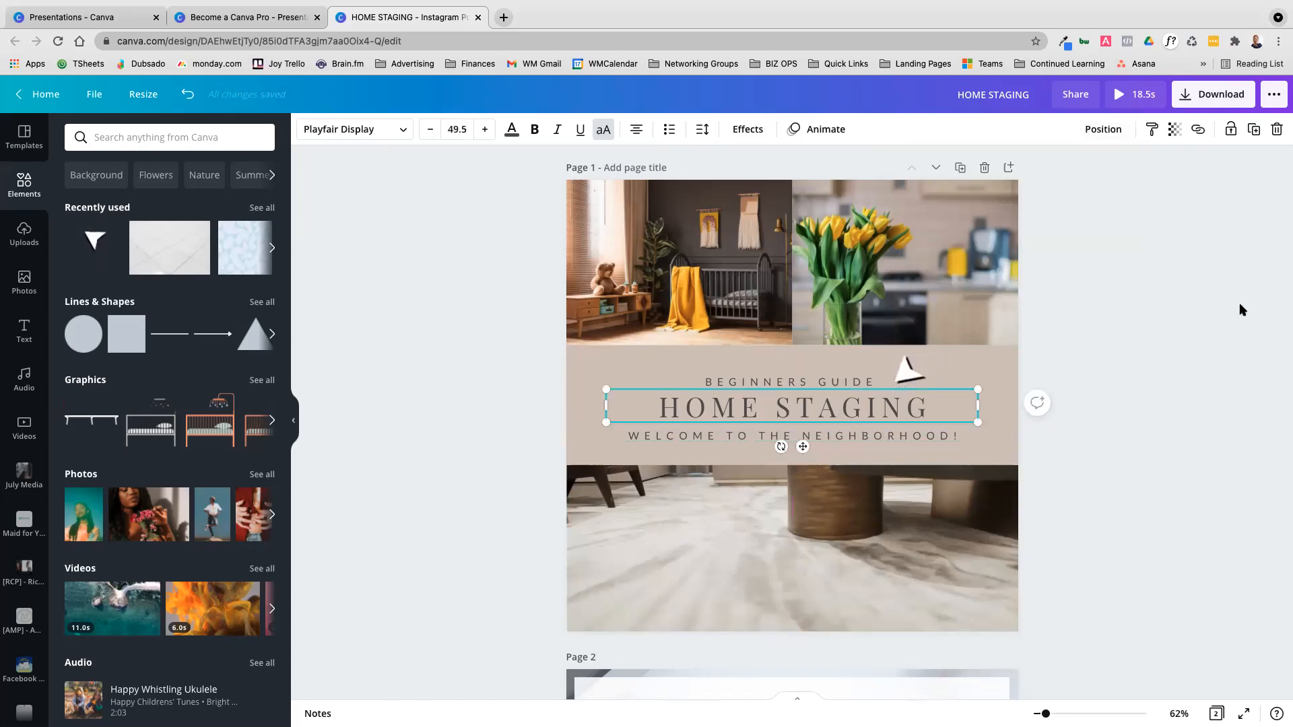
click(1152, 131)
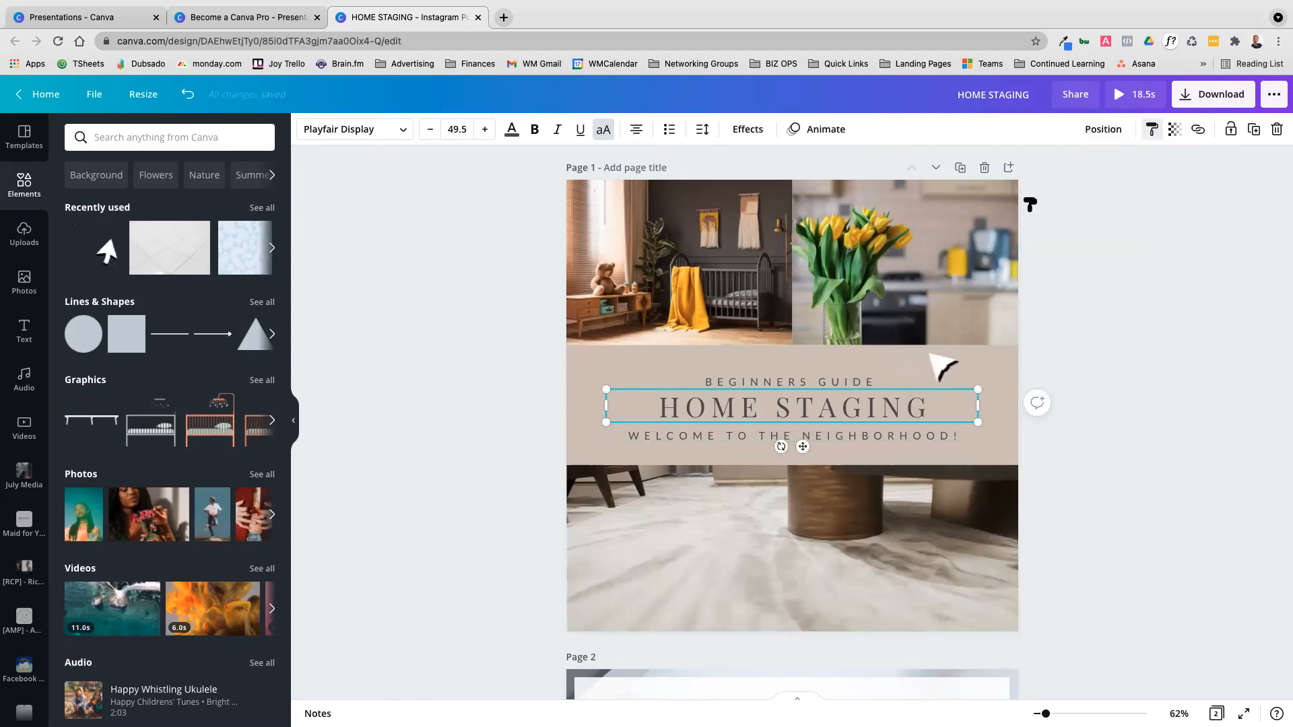
click(796, 380)
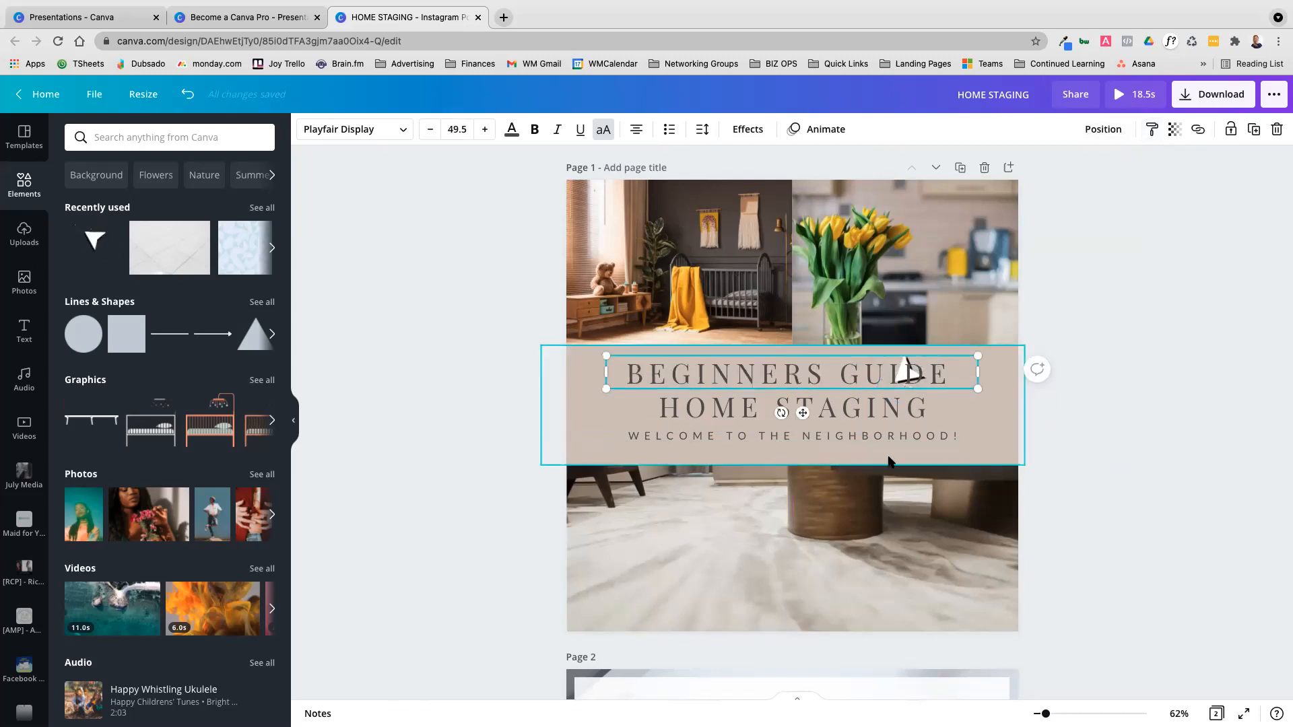
click(1149, 131)
click(869, 434)
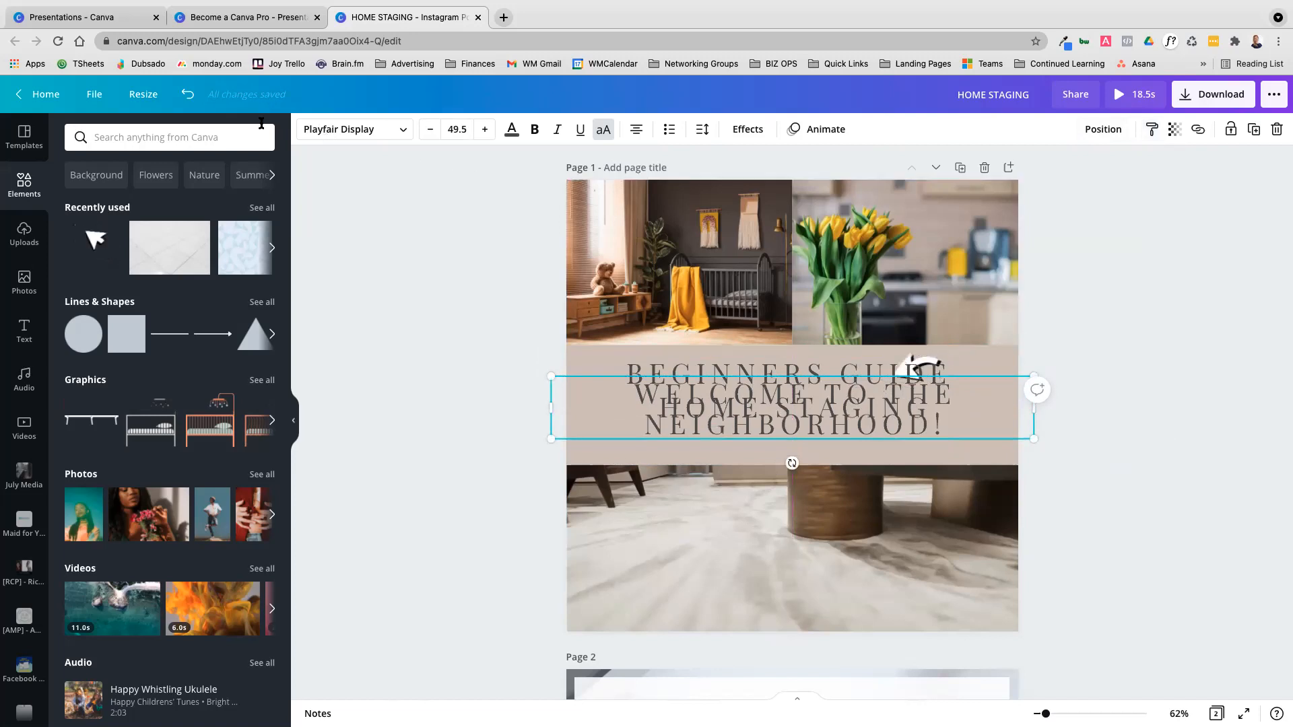
Undo both style copies on the BEGINNERS GUIDE and WELCOME TO THE NEIGHBORHOOD! lines
click(186, 95)
click(186, 95)
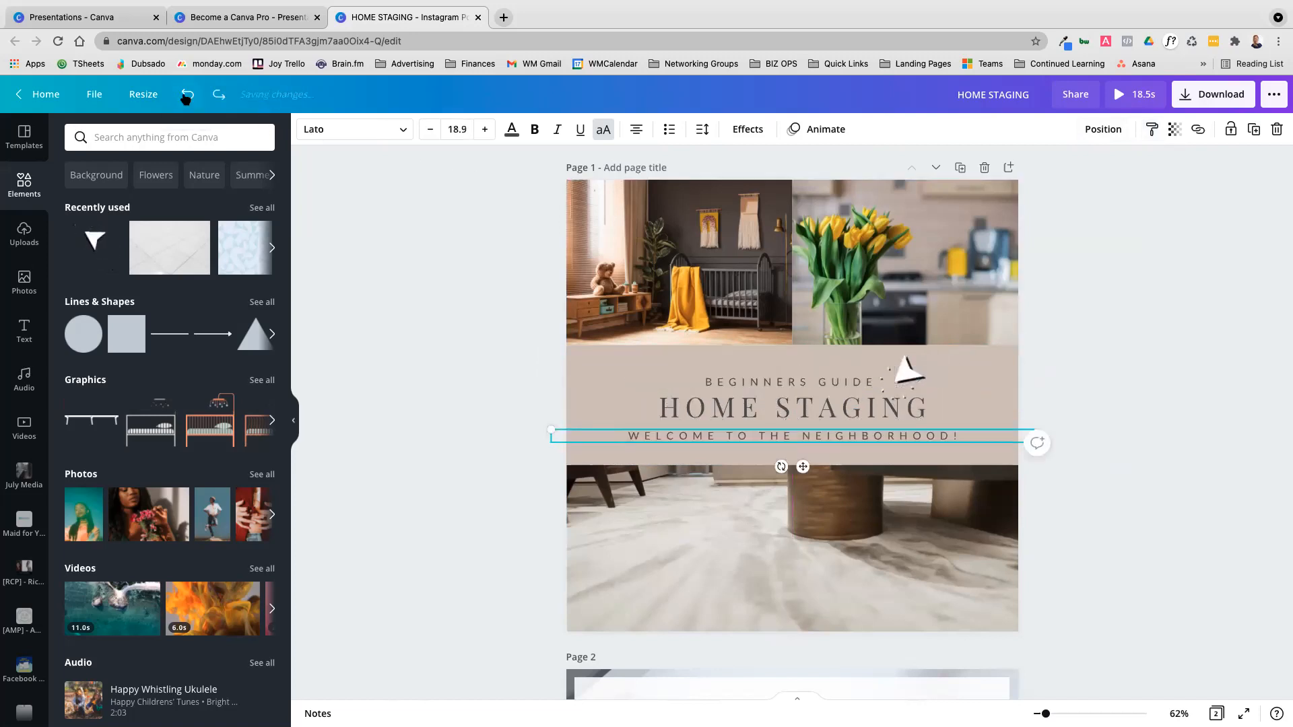
click(1171, 426)
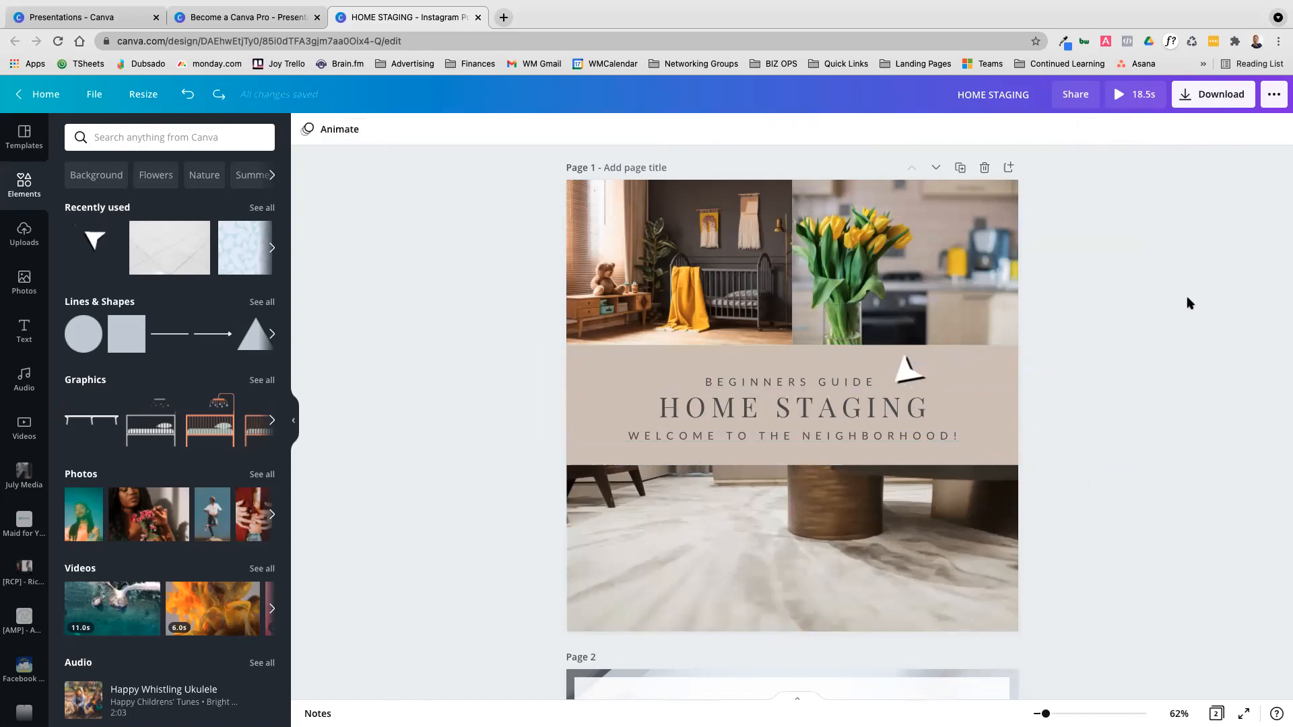
Add a circle shape to page 1 and copy its terracotta style onto the beige panel behind the headings
click(997, 369)
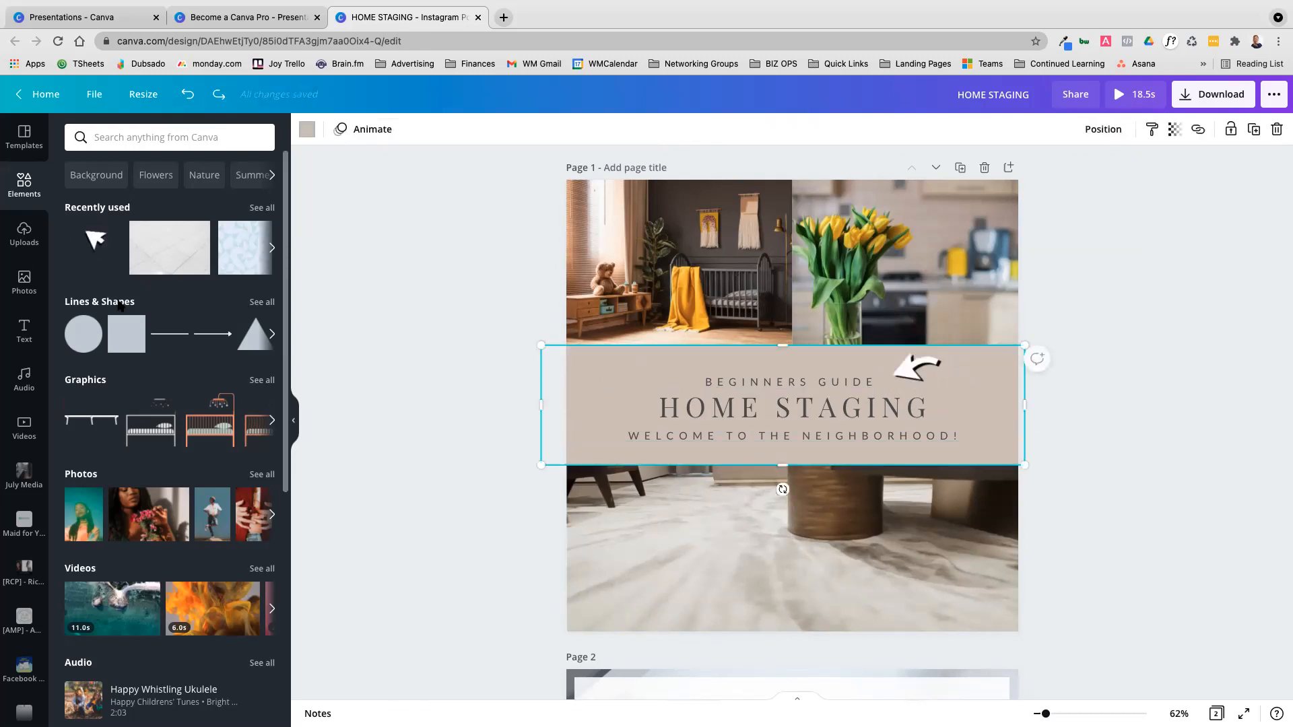
click(94, 337)
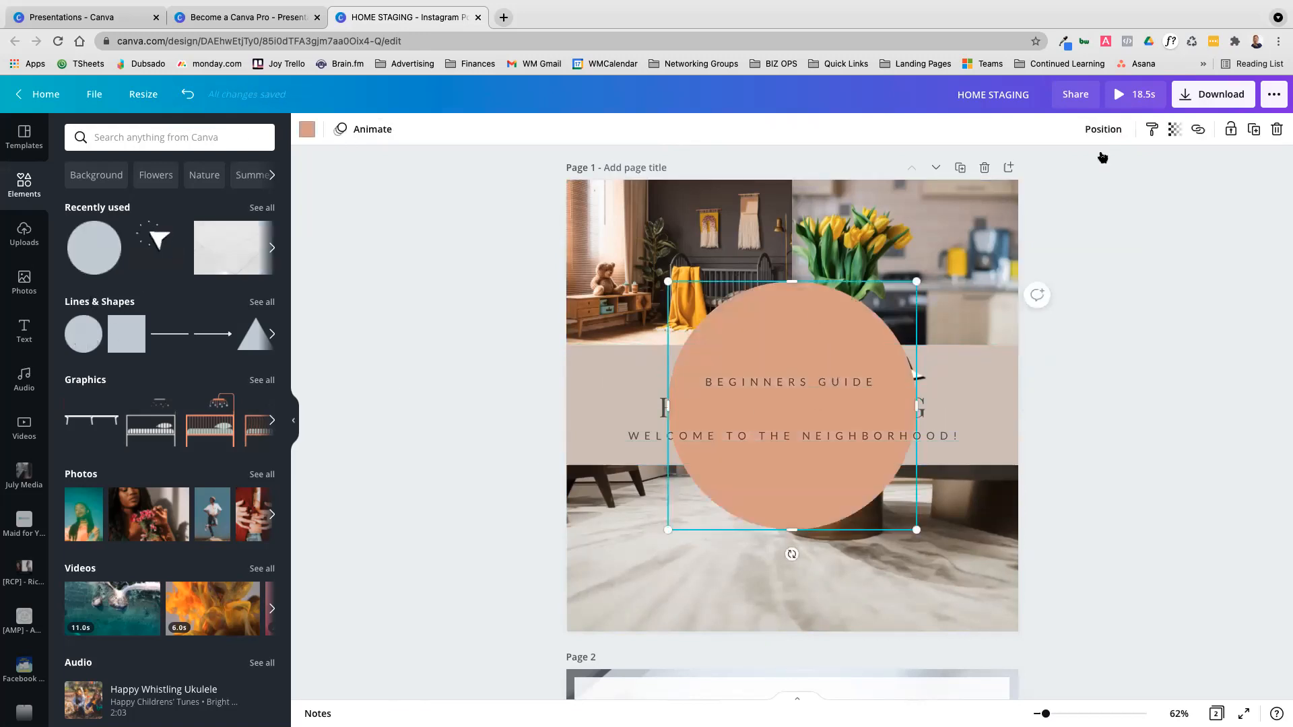
click(1152, 129)
click(990, 373)
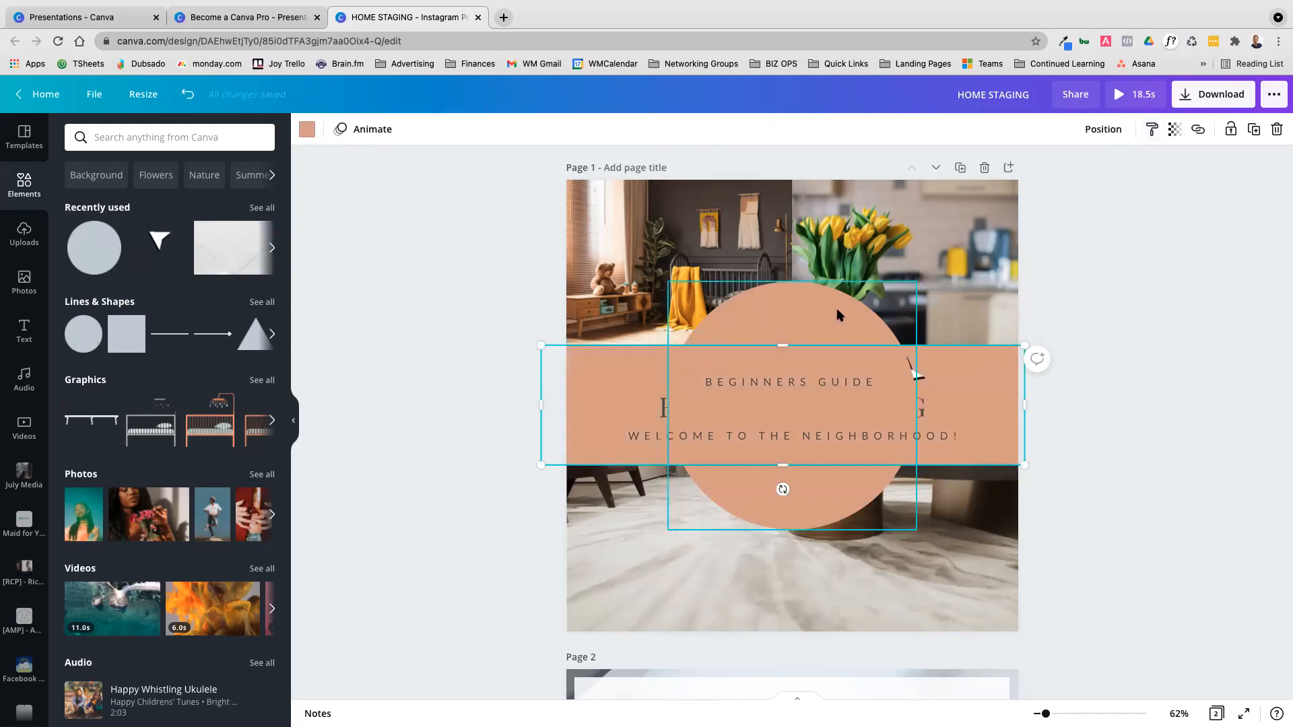
click(1096, 430)
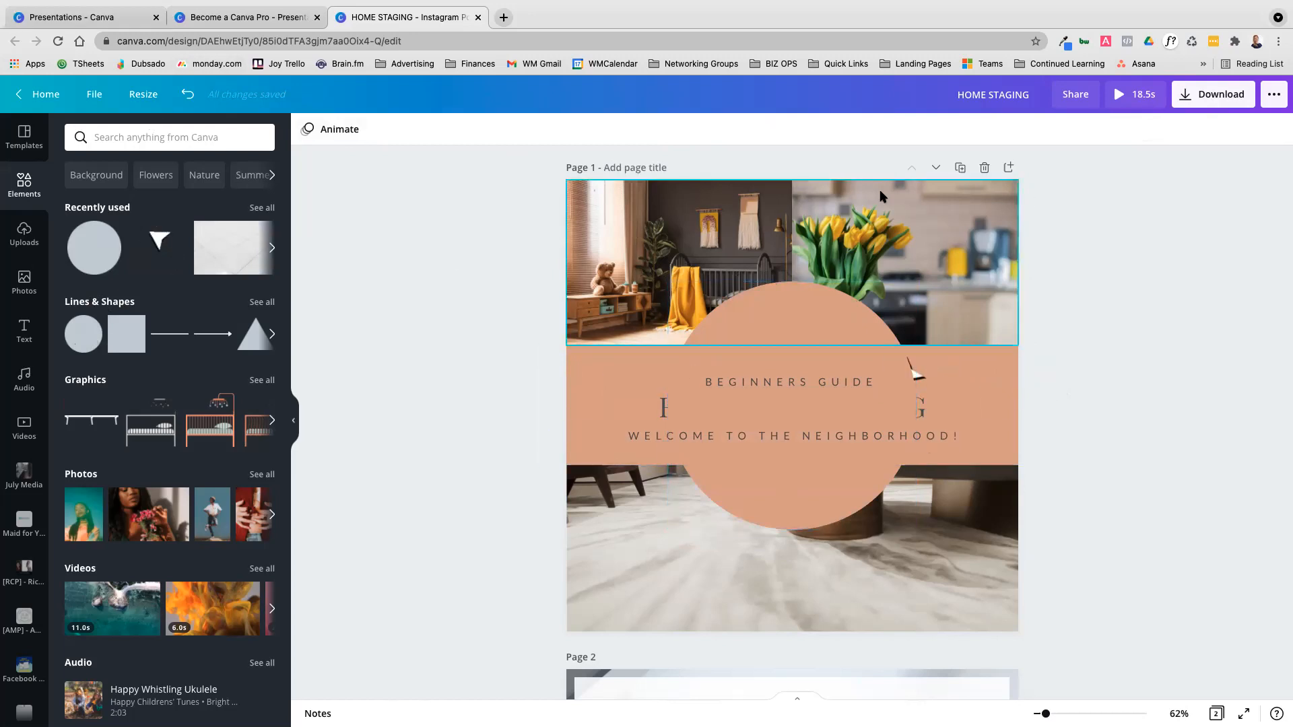
Send the terracotta circle to the back of page 1
click(768, 326)
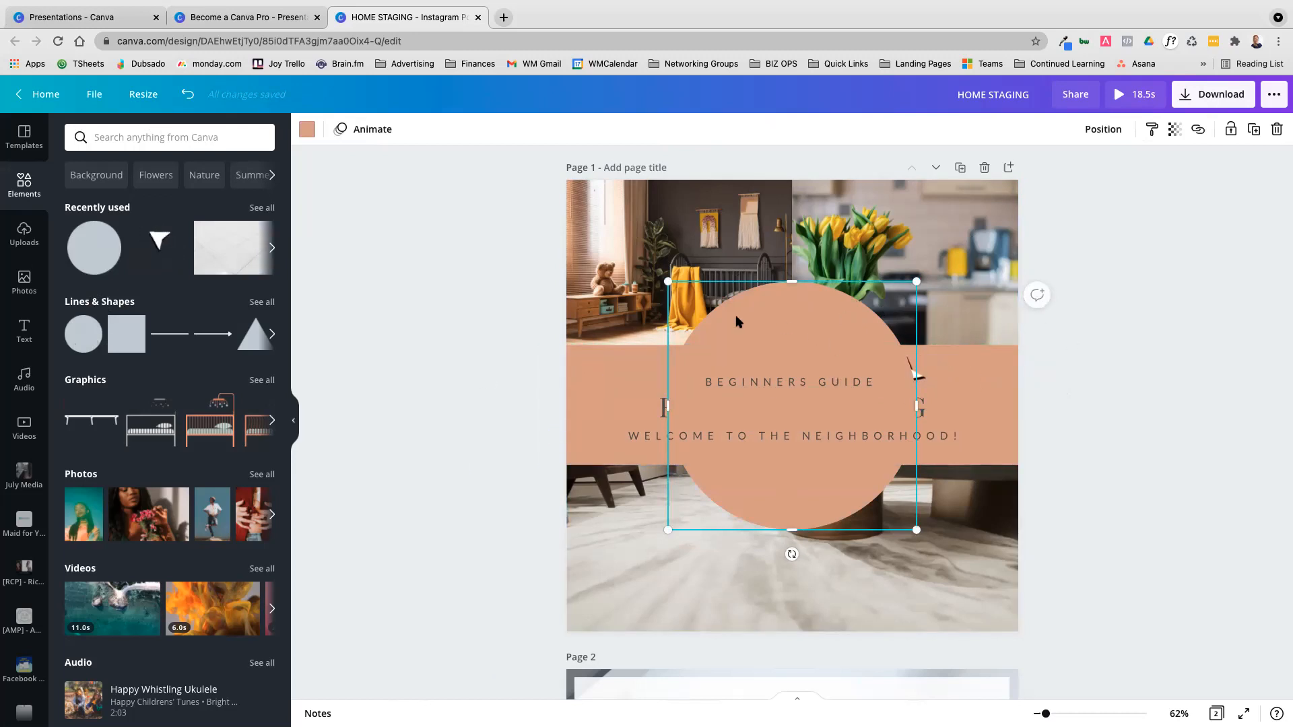
click(1094, 132)
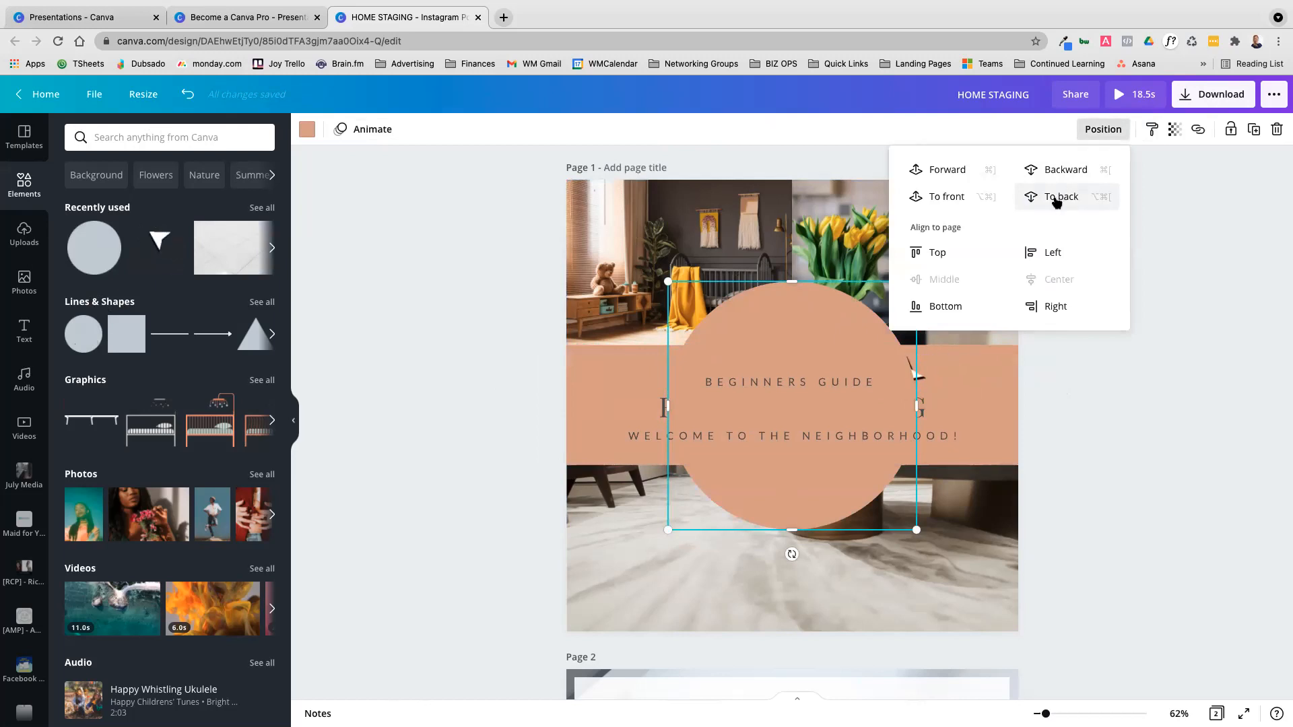
click(1057, 202)
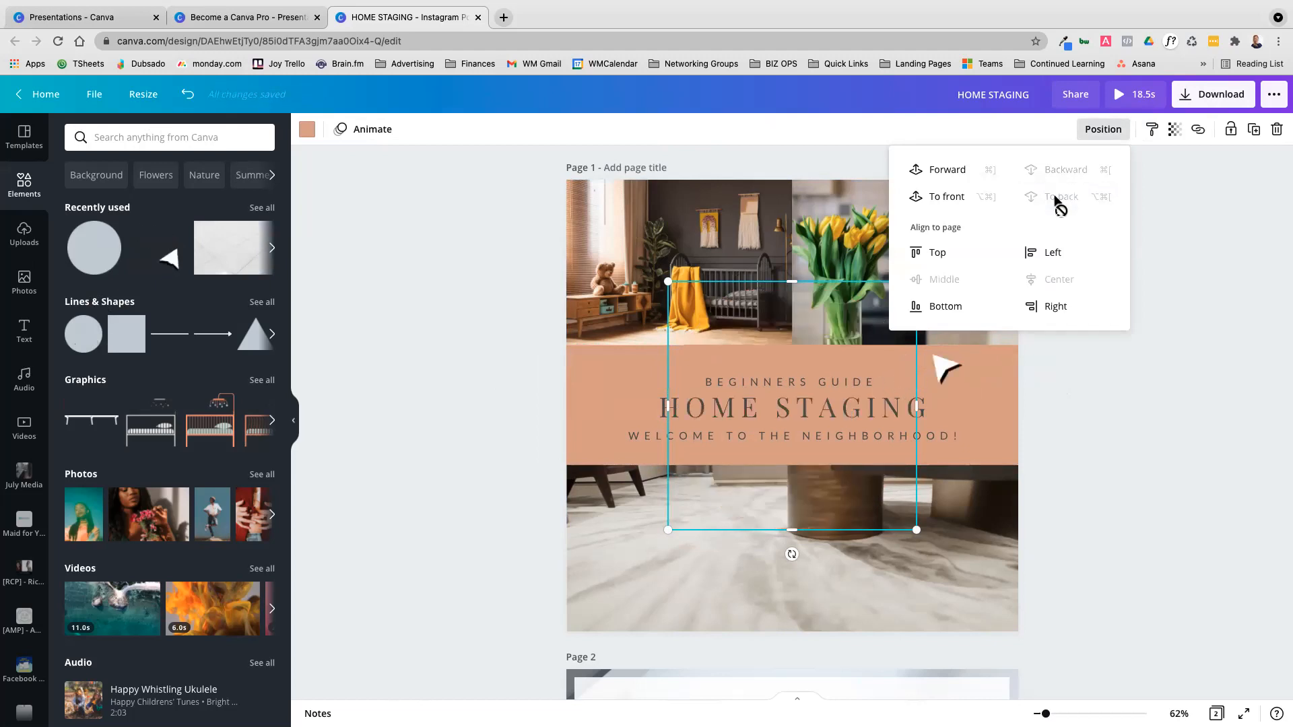
click(1151, 439)
Send the photo grid and the living-room video to the back, behind the terracotta circle
click(960, 285)
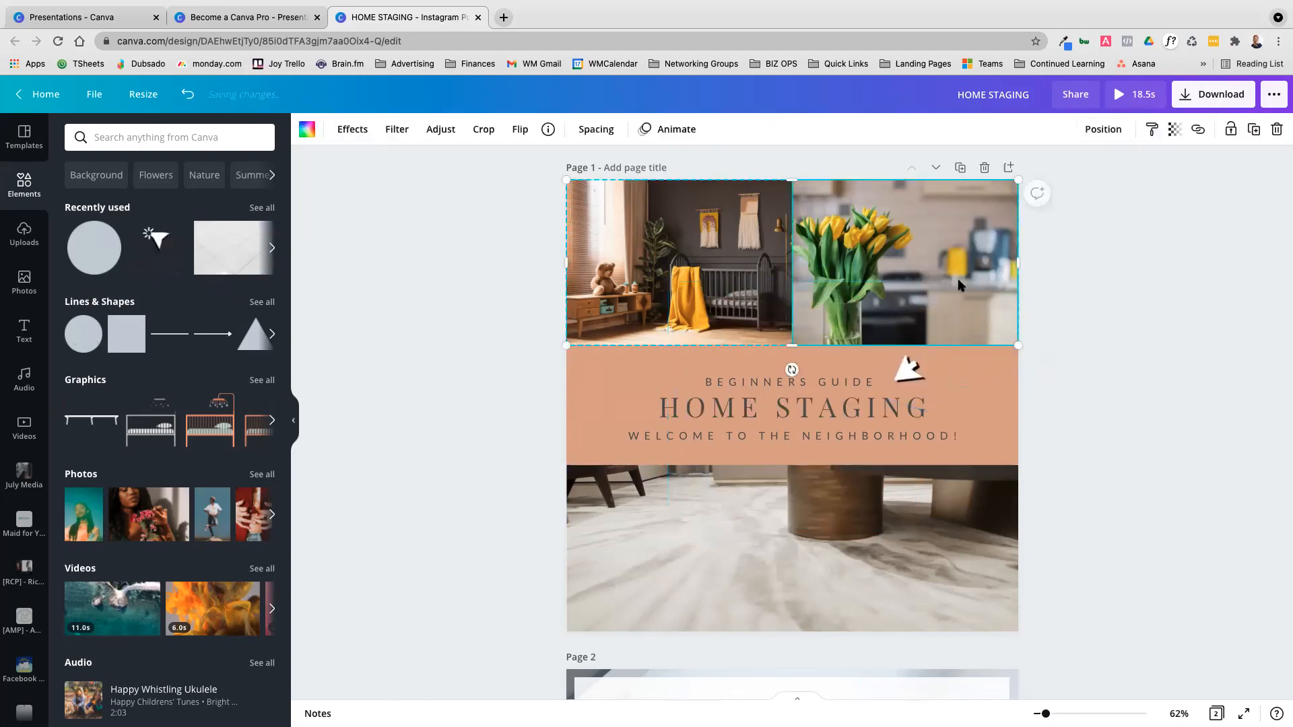
click(1104, 131)
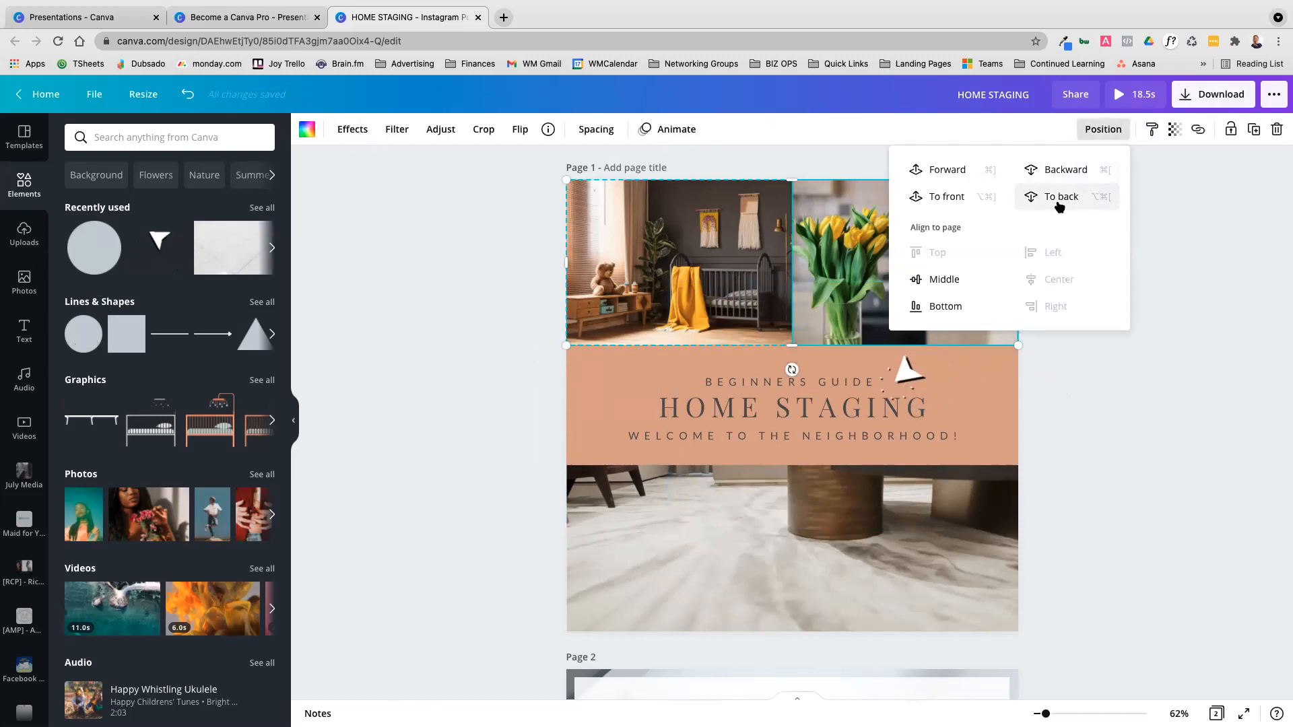
click(1059, 202)
click(1000, 414)
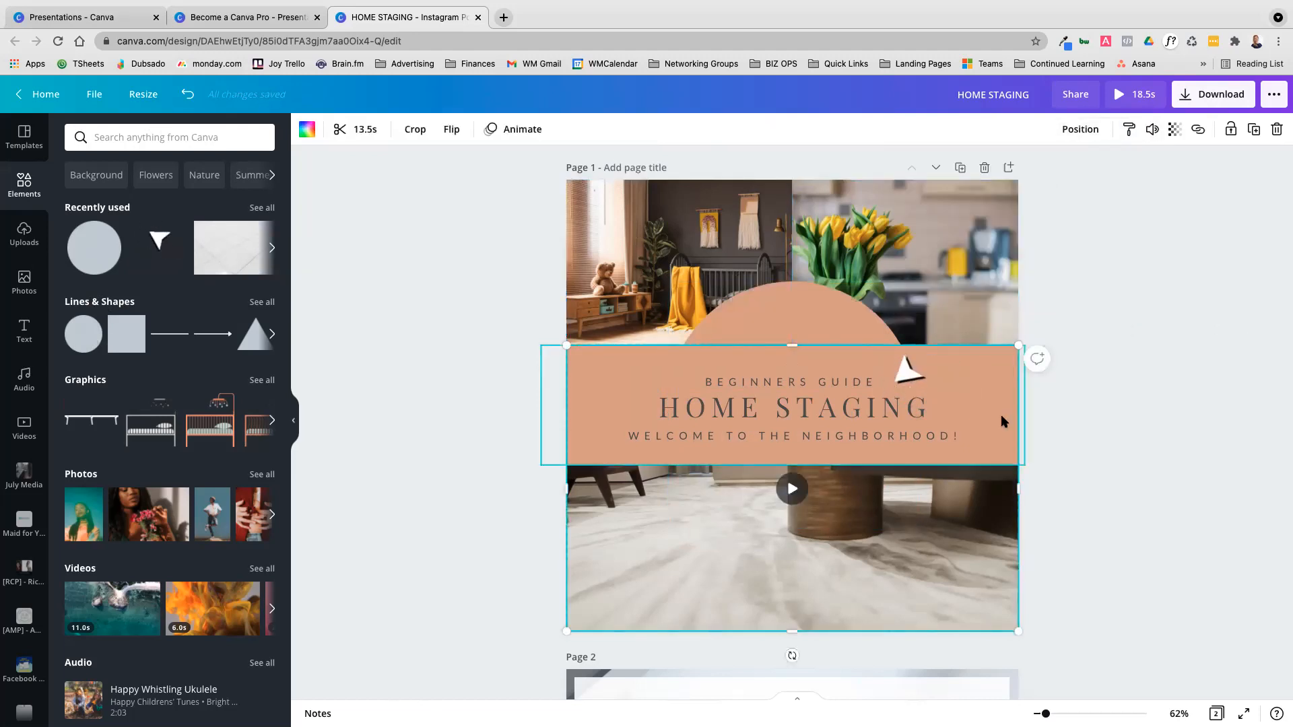
click(1081, 129)
click(1062, 201)
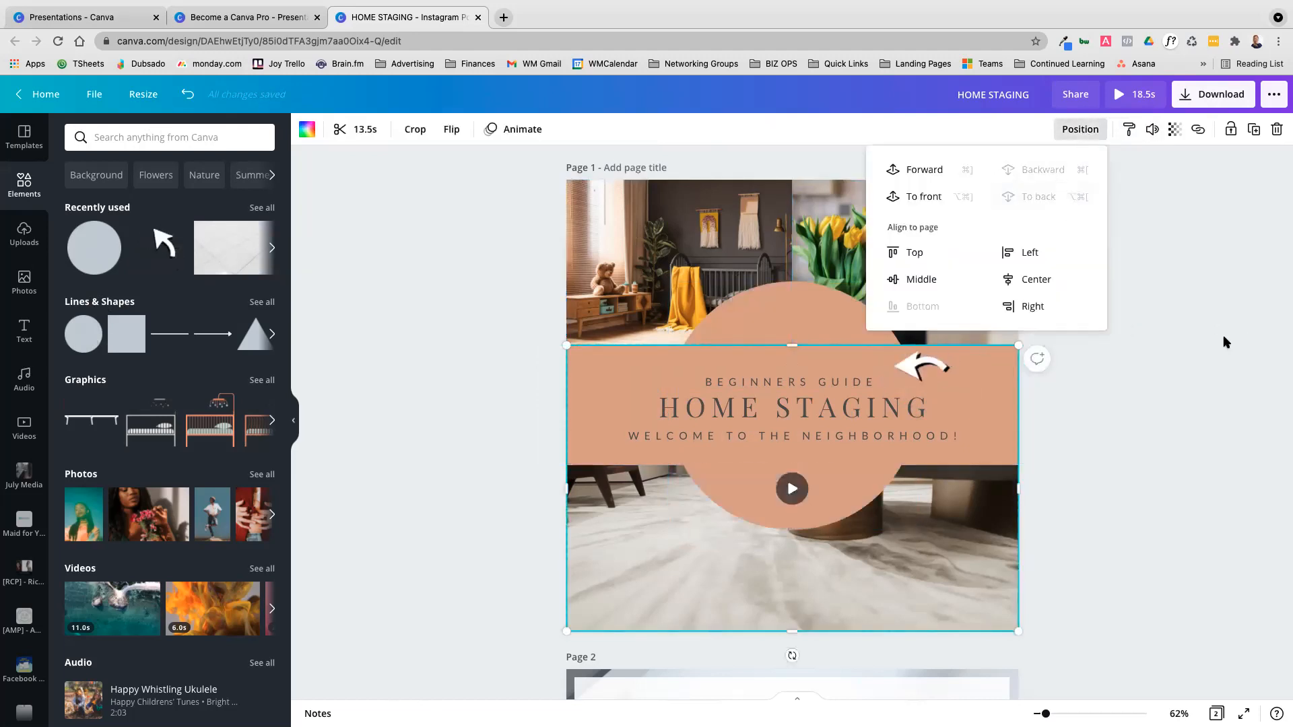
click(1096, 487)
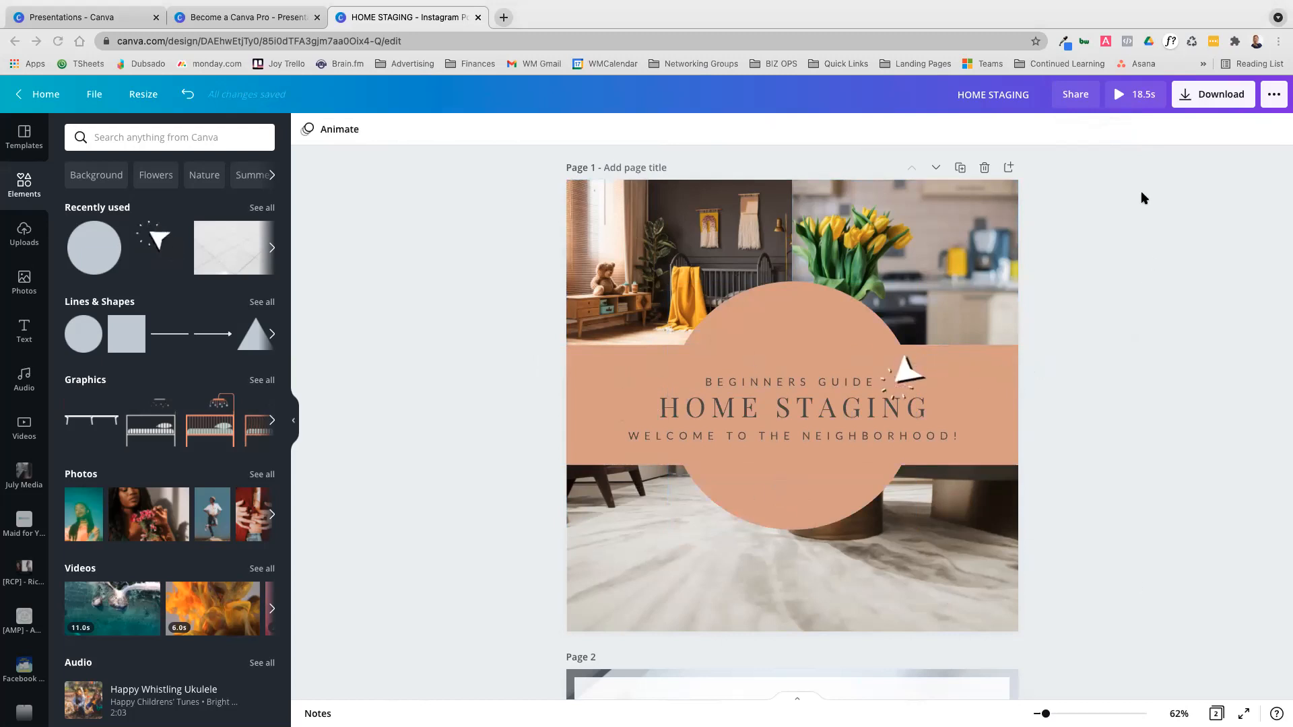
Set the transparency of the terracotta circle behind the headings to 70
click(843, 412)
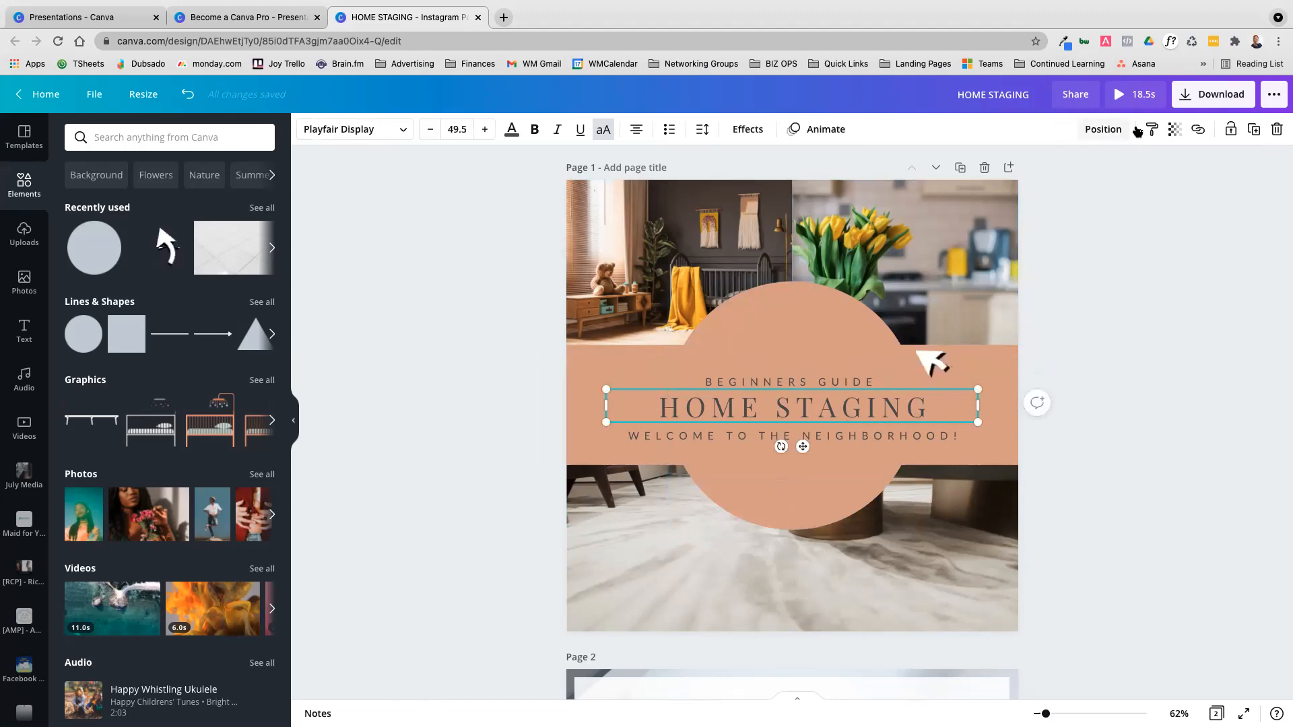
click(1174, 130)
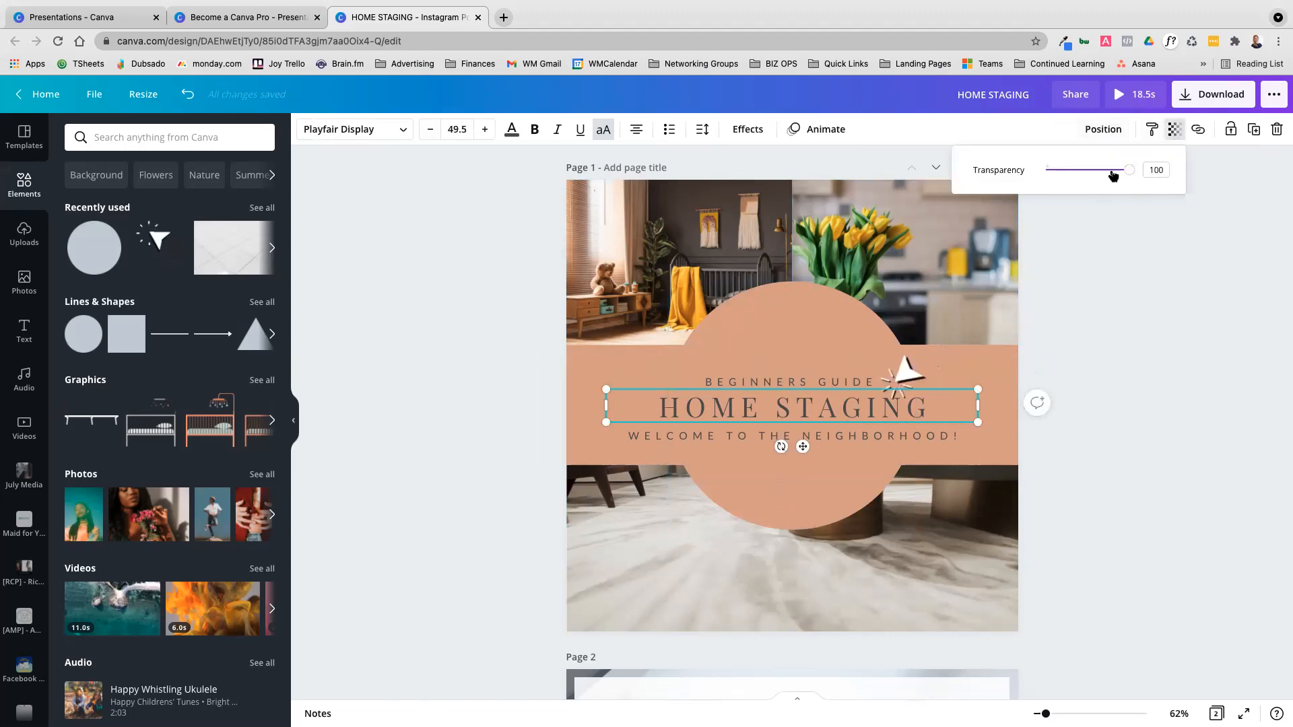
click(827, 301)
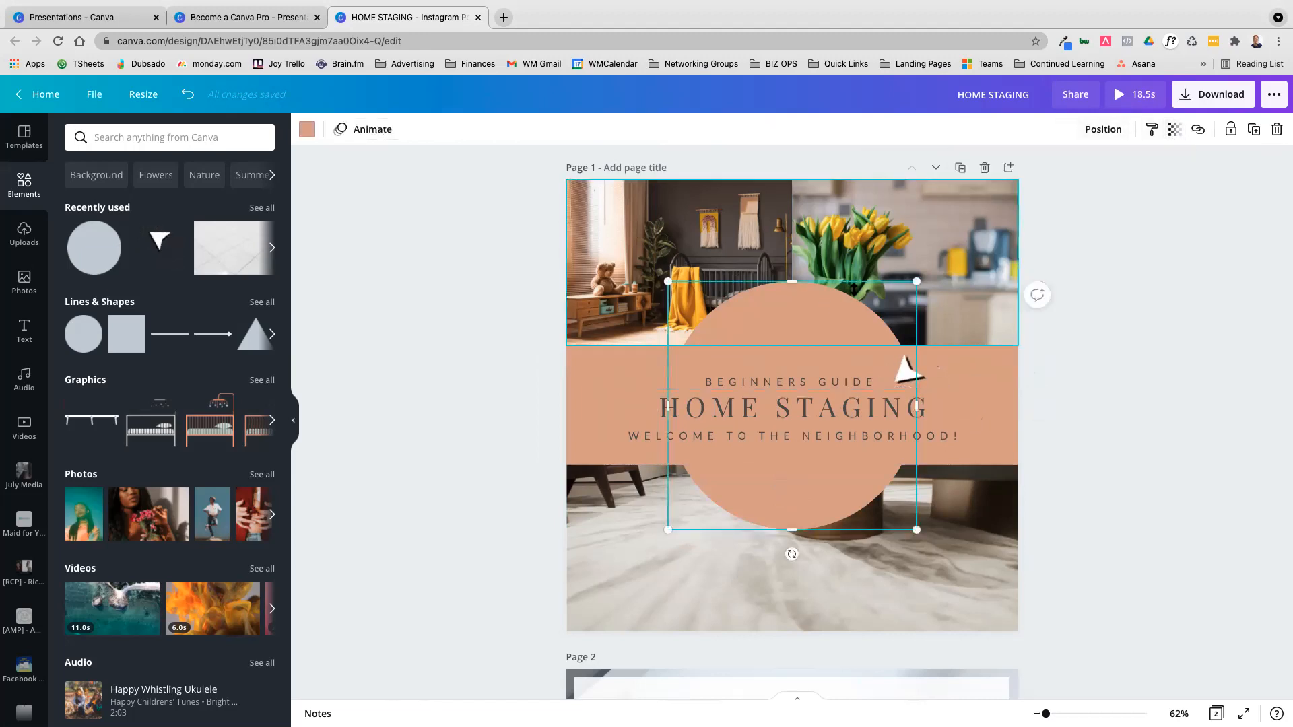
click(1174, 129)
mouse_move(1126, 171)
mouse_down()
mouse_move(1059, 172)
mouse_move(1103, 171)
mouse_up()
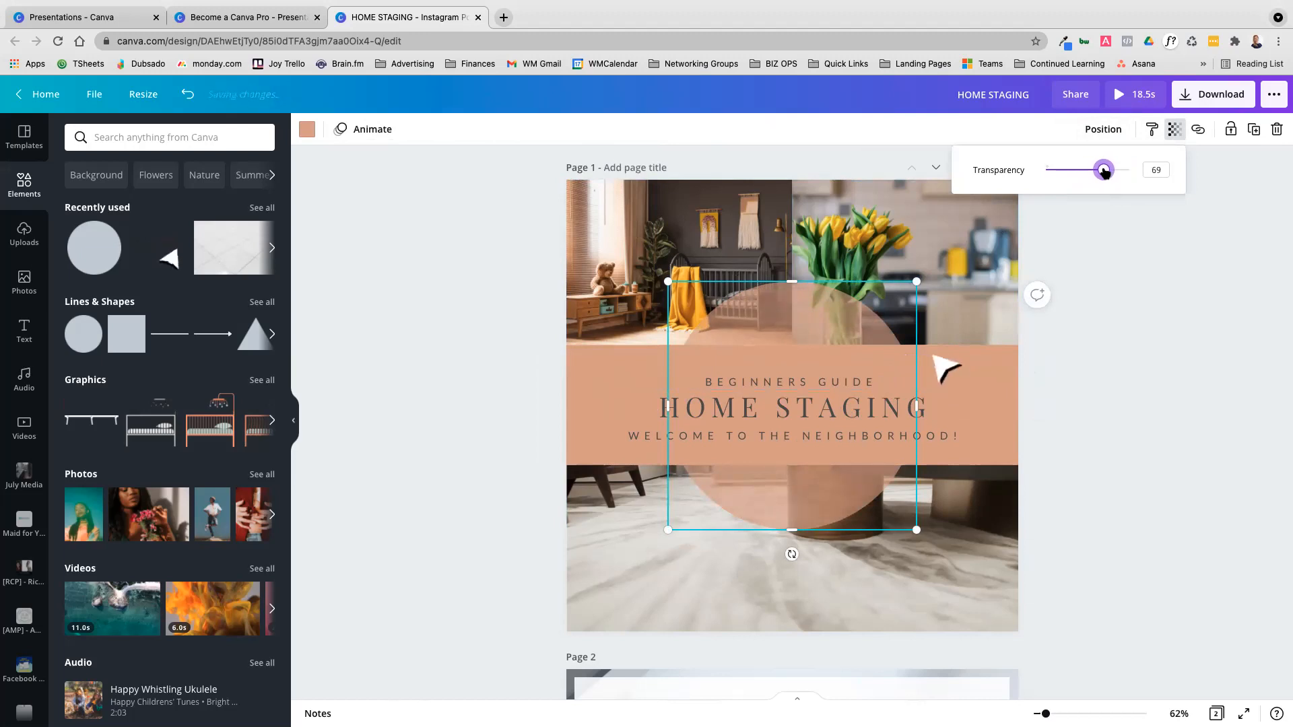
click(1002, 359)
click(1160, 372)
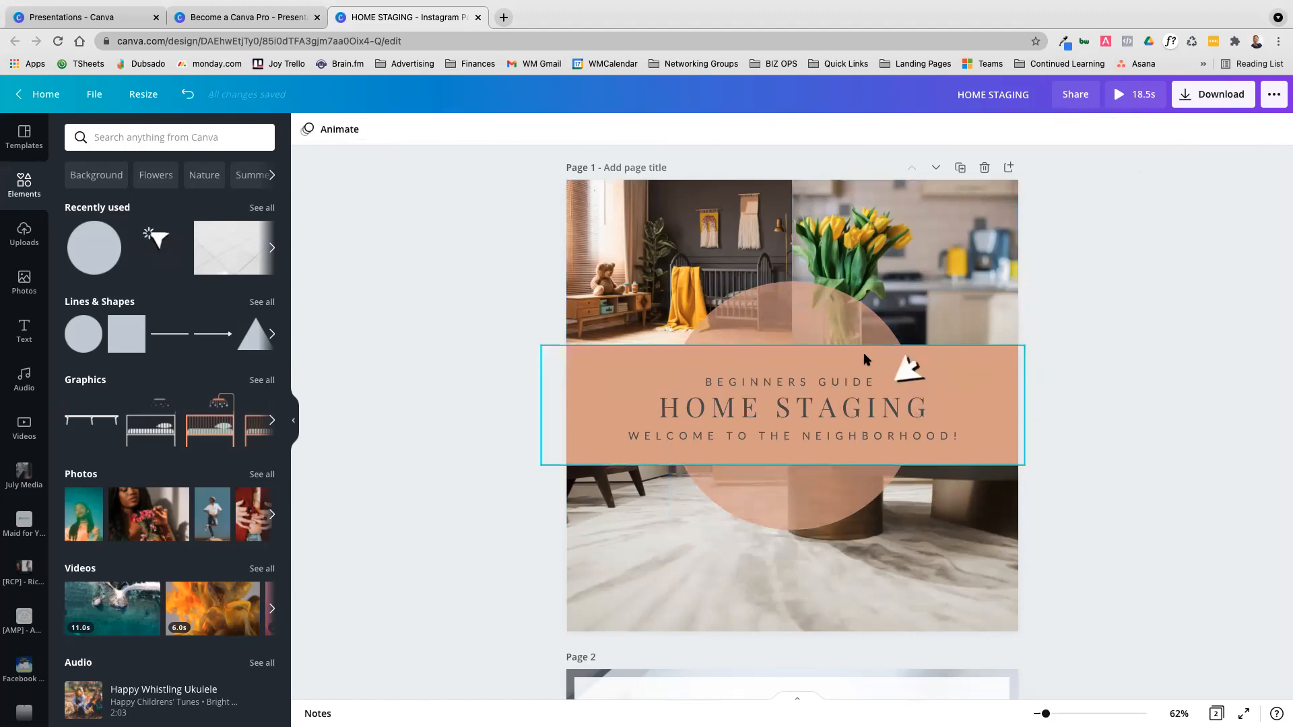
Delete the terracotta circle from page 1
click(786, 325)
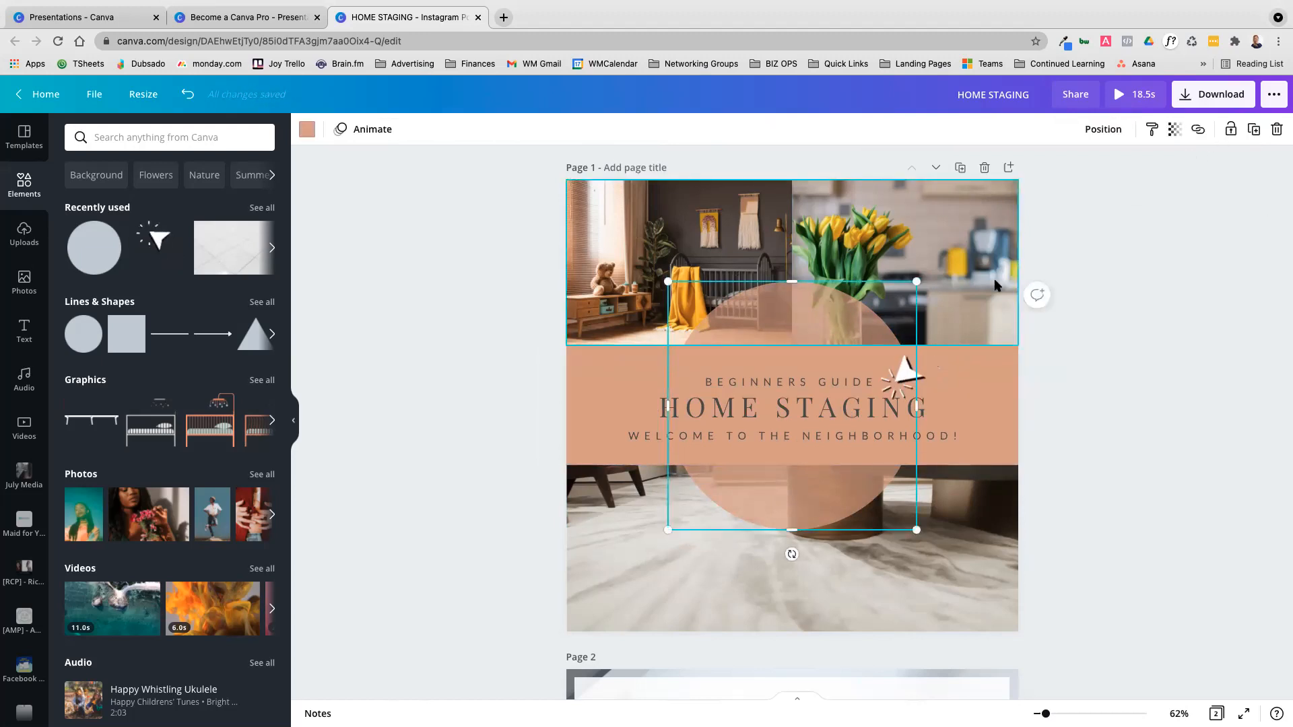
click(1000, 253)
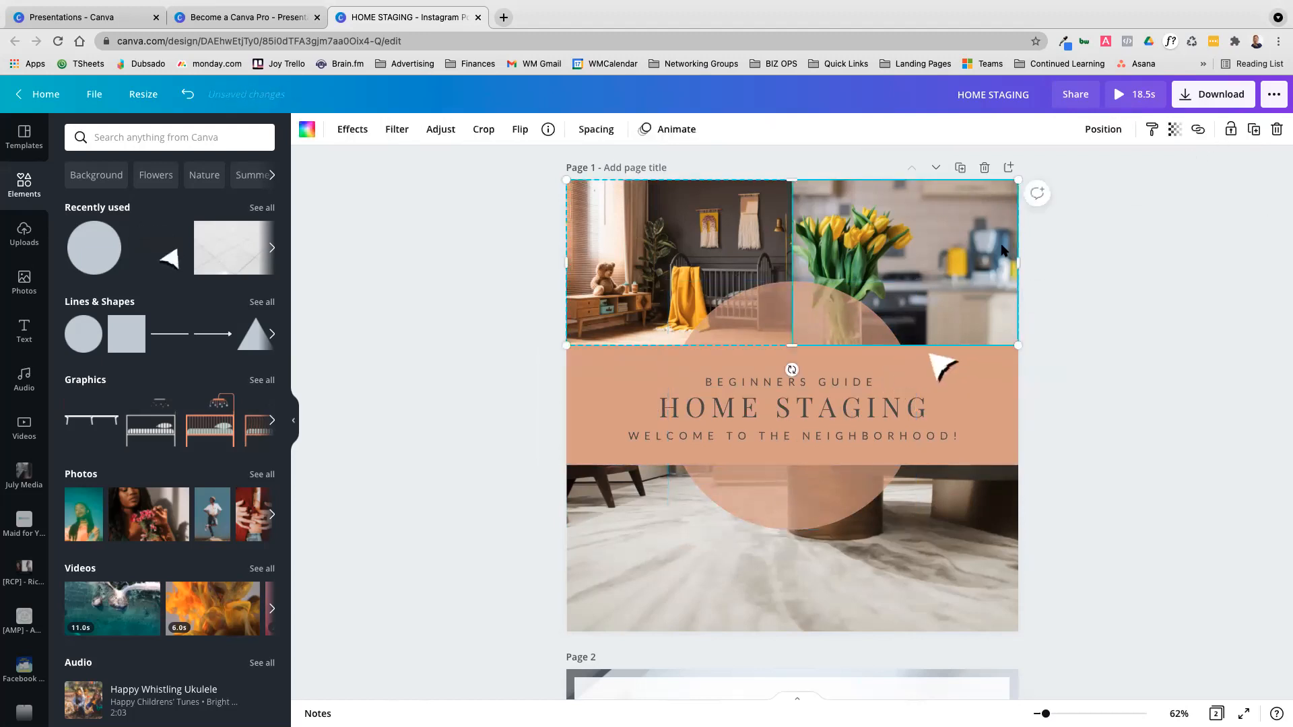
click(1193, 358)
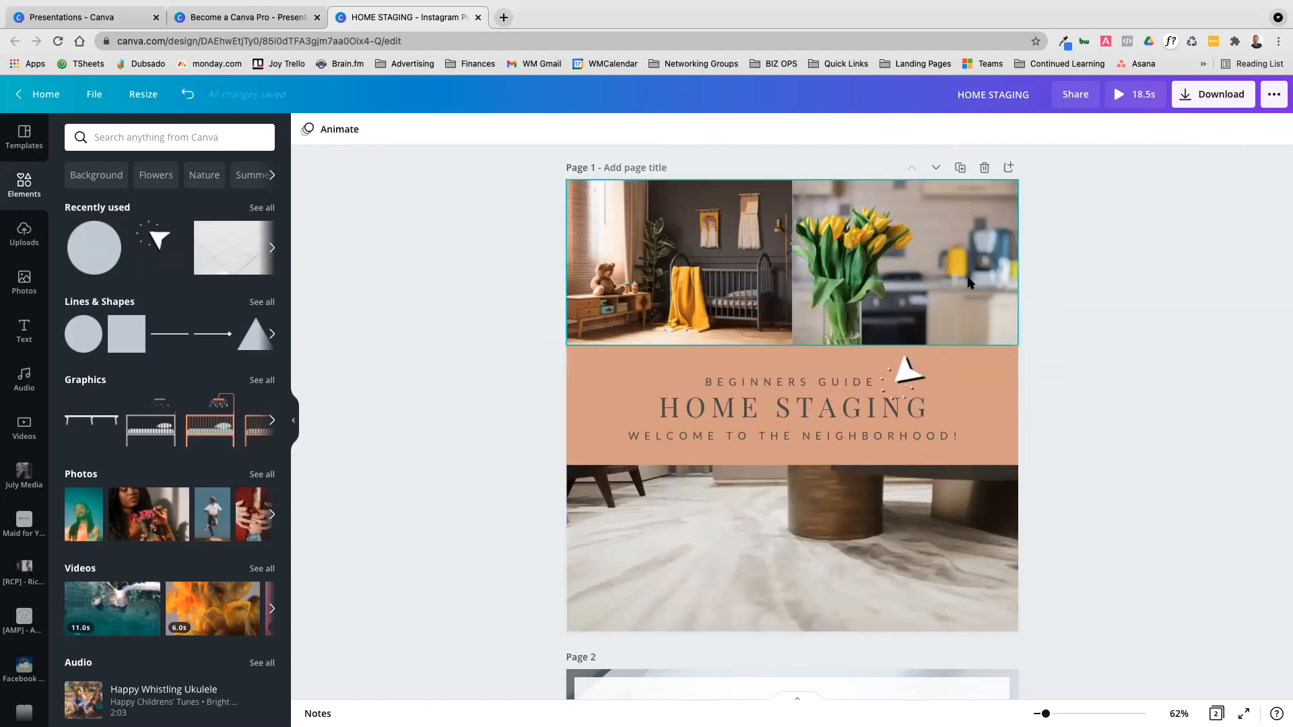
Lower the transparency of page 1's photo grid to 0, and raise it back to the maximum
click(964, 250)
click(1174, 131)
drag(1125, 172, 971, 173)
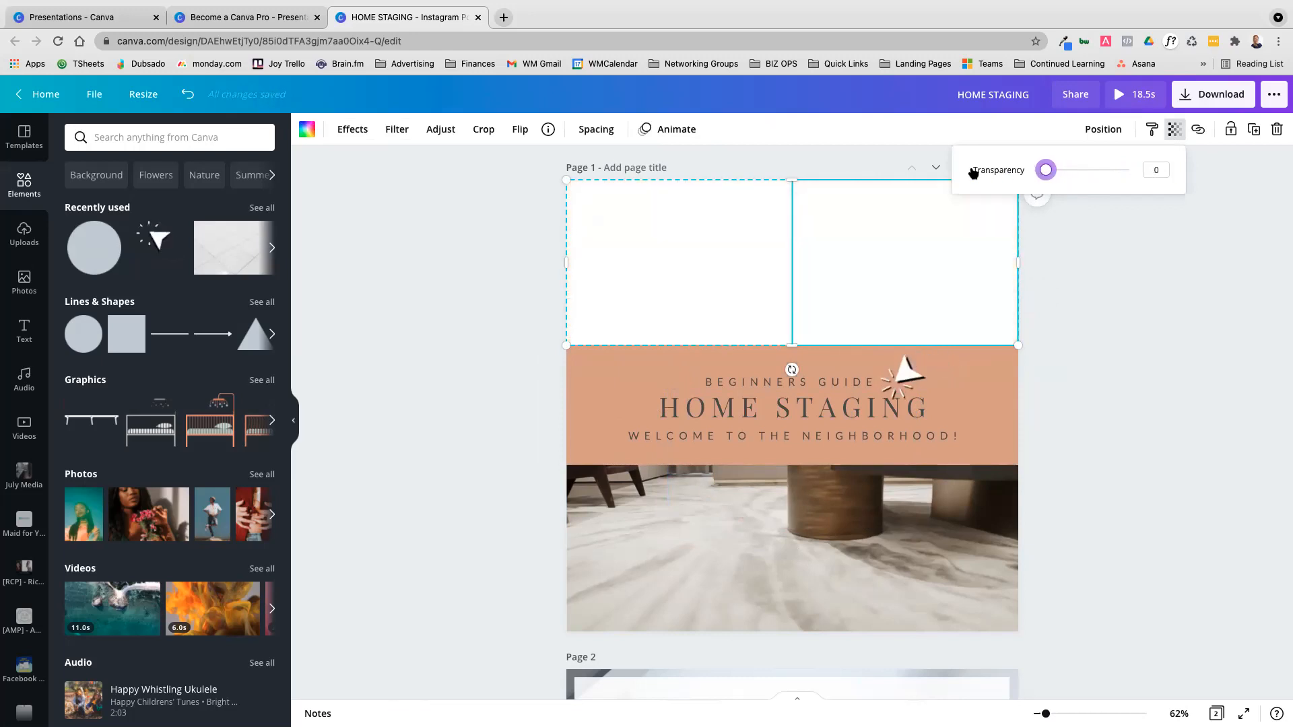
drag(980, 175, 1168, 191)
click(1202, 233)
Stretch the terracotta panel behind the headings upward and downward to cover all of page 1
click(989, 384)
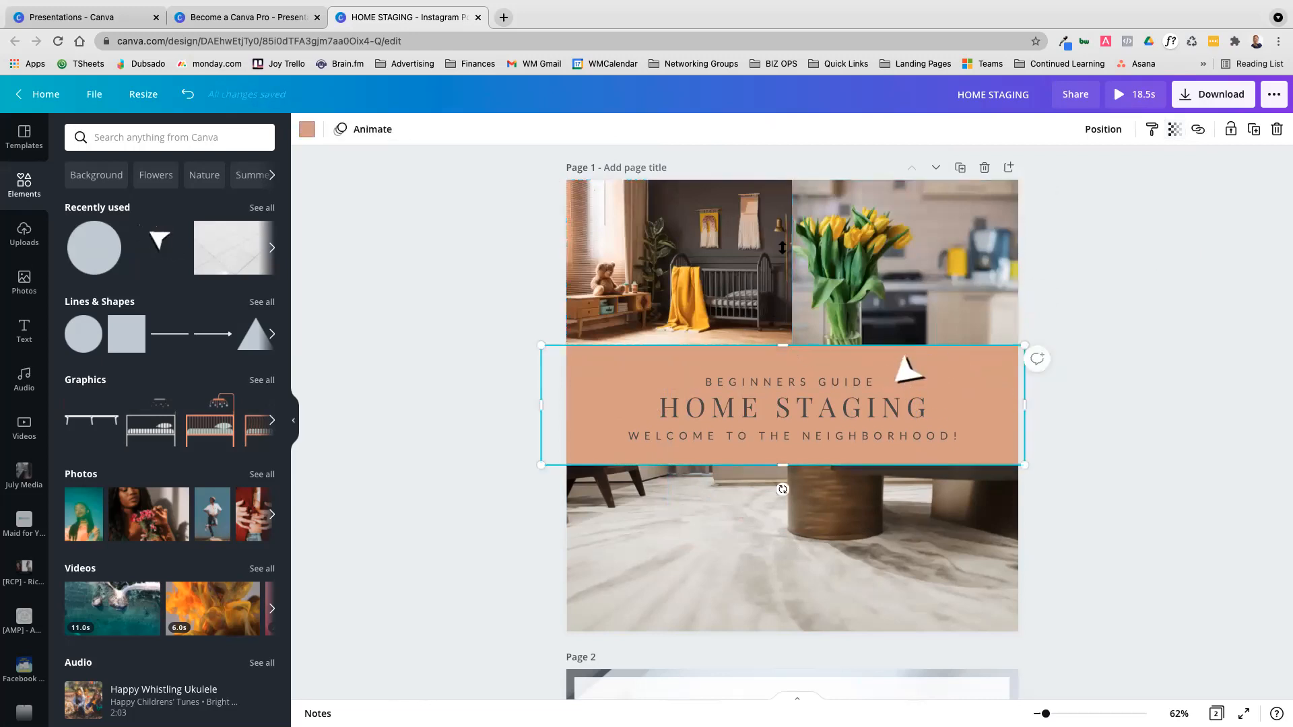
drag(782, 247, 779, 176)
drag(775, 517, 781, 646)
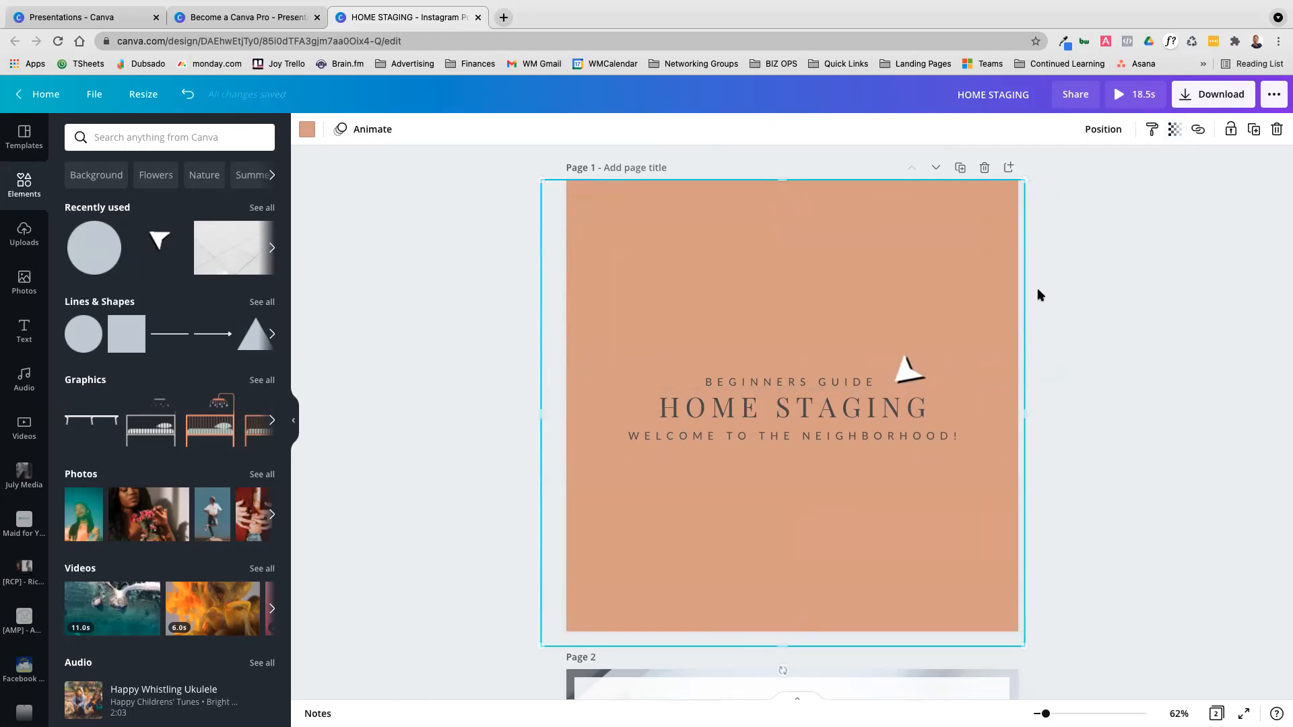
Try the stretched terracotta panel at a transparency of 49, and set it back to 100
click(1173, 130)
drag(1129, 172, 1088, 176)
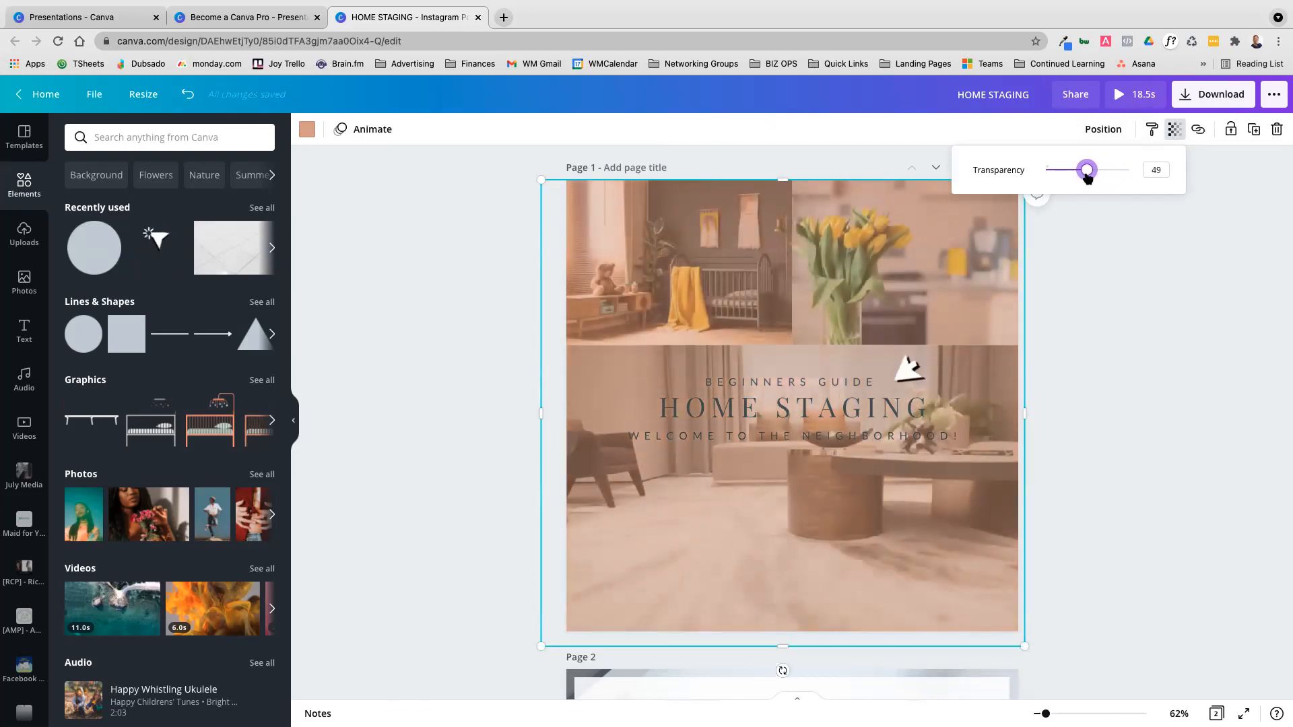
drag(1088, 176, 1173, 185)
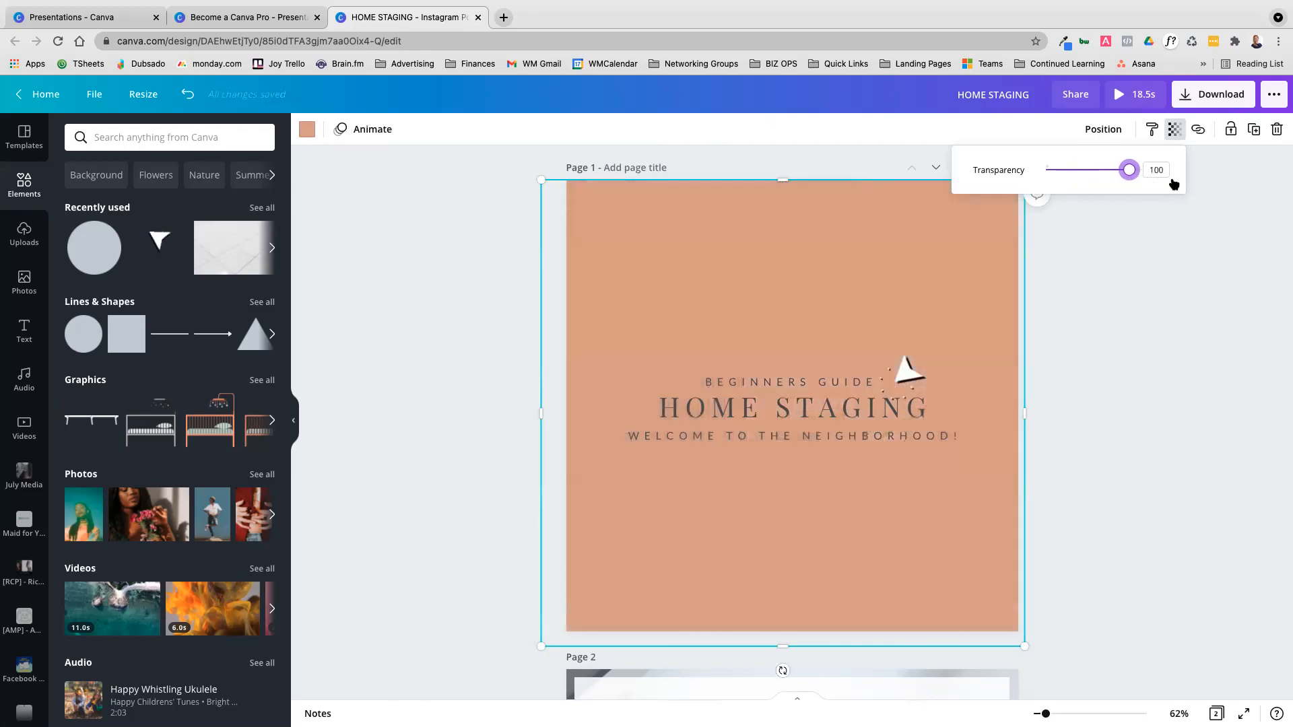
click(1122, 249)
Uncover page 1's background by shifting the terracotta panel and photo grid, and set the background color to black
drag(839, 221, 841, 198)
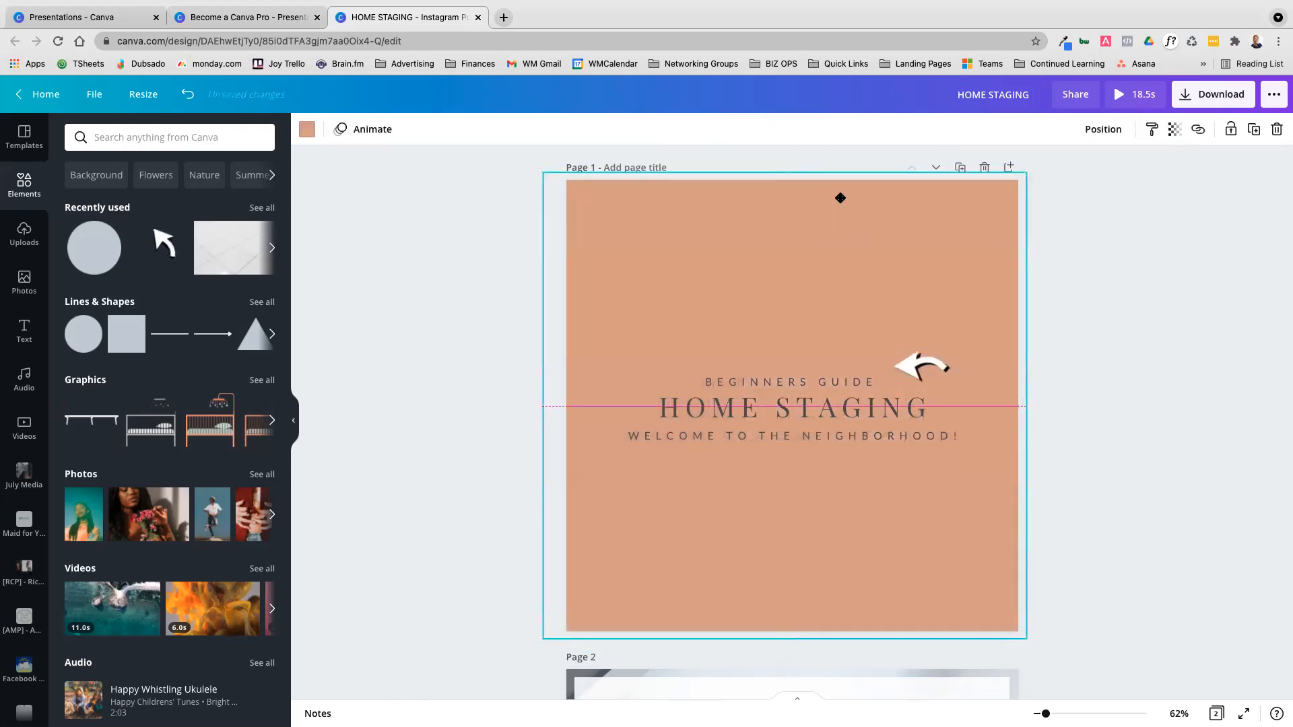
click(1128, 305)
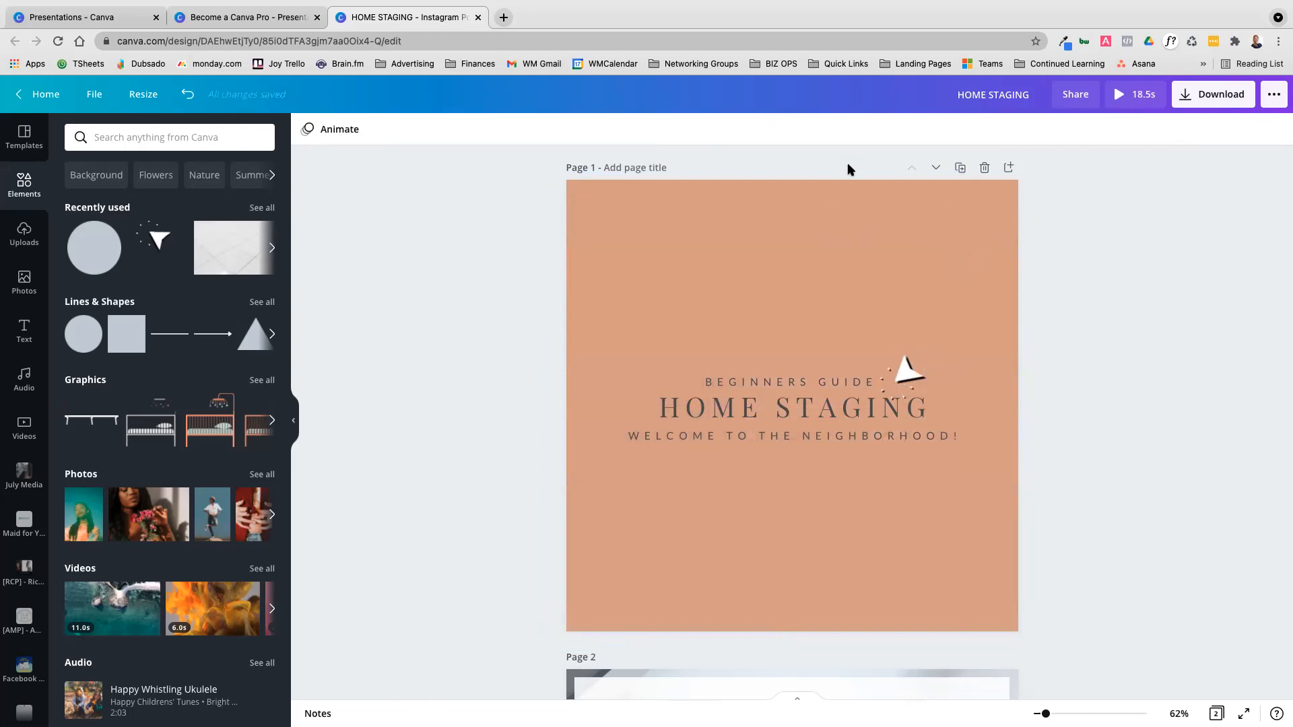
drag(826, 329, 840, 446)
drag(730, 219, 789, 270)
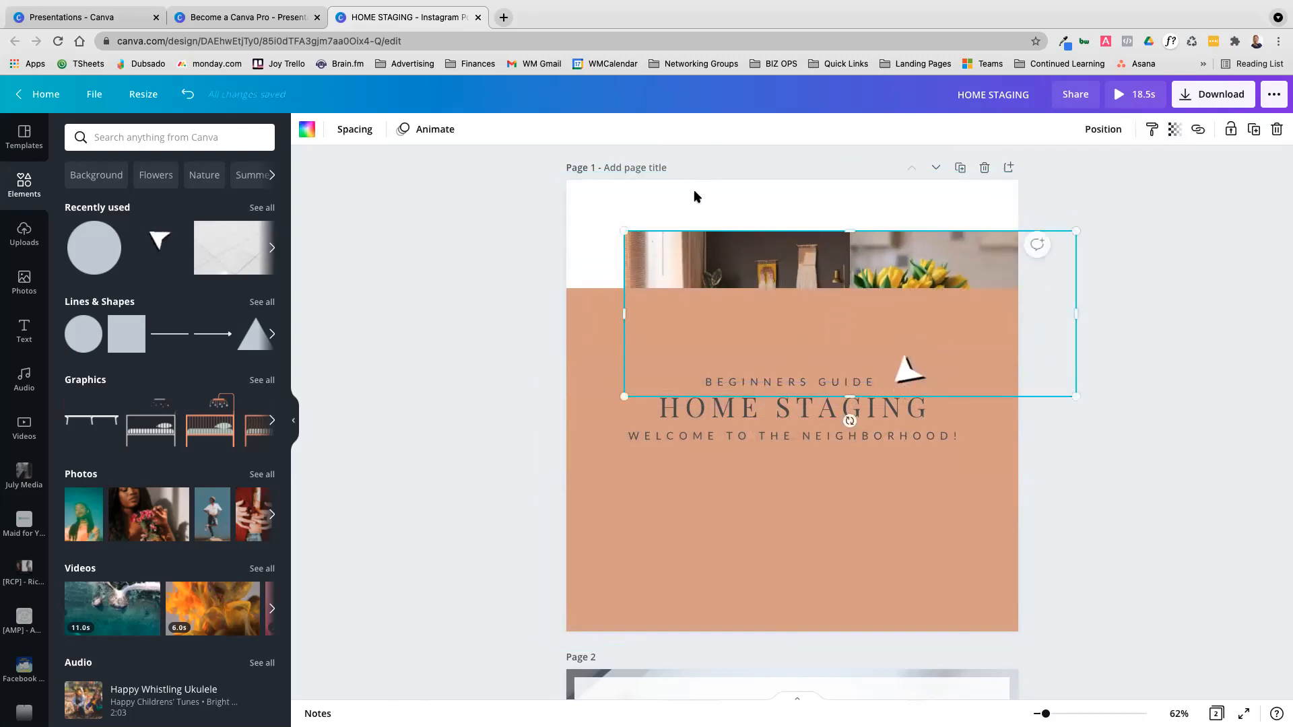
click(696, 196)
right_click(696, 196)
key(Escape)
click(307, 131)
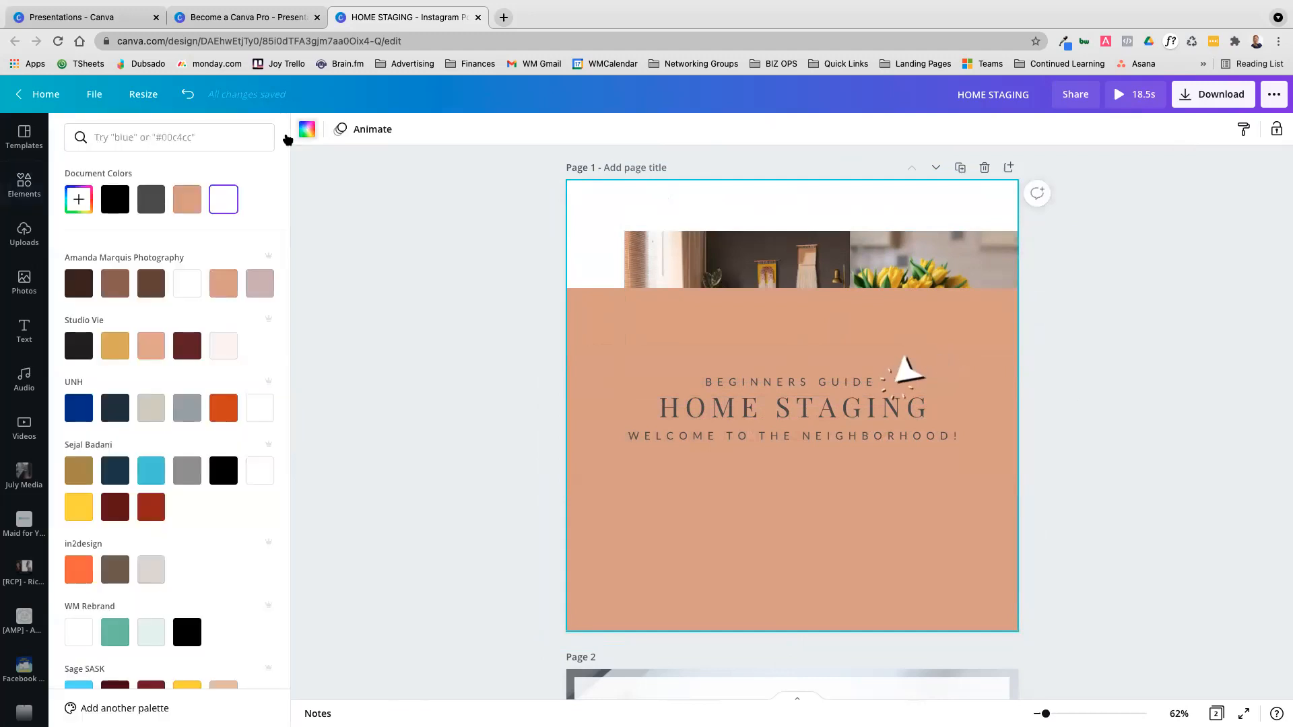
click(115, 200)
Move the photo grid back to the top of page 1 and shrink the terracotta panel to a band behind the headings
click(777, 247)
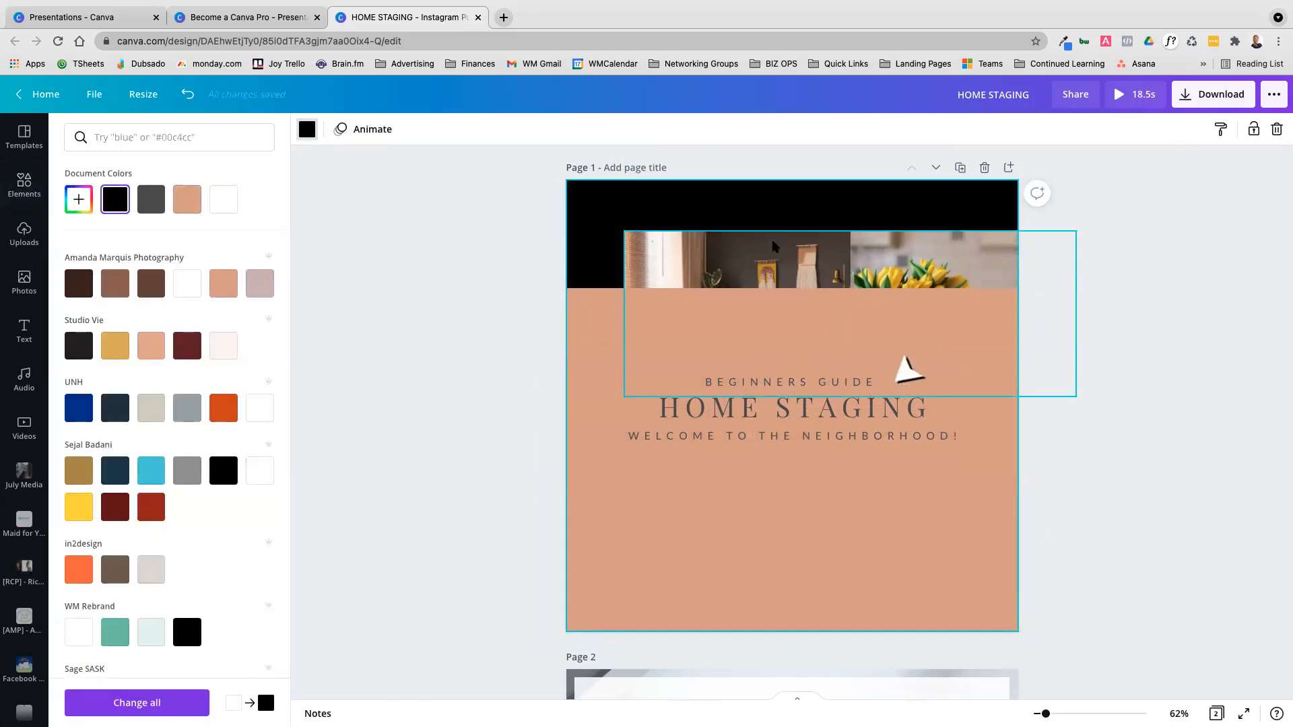
drag(777, 246, 725, 189)
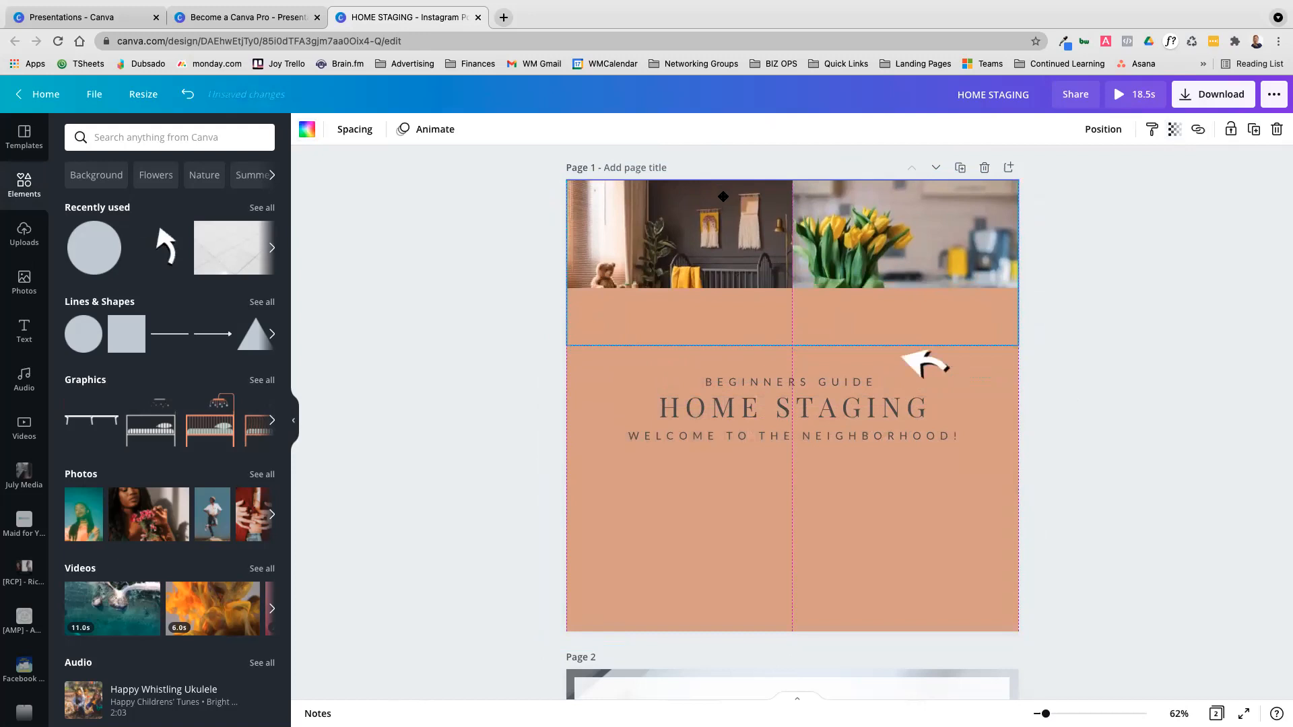
click(843, 305)
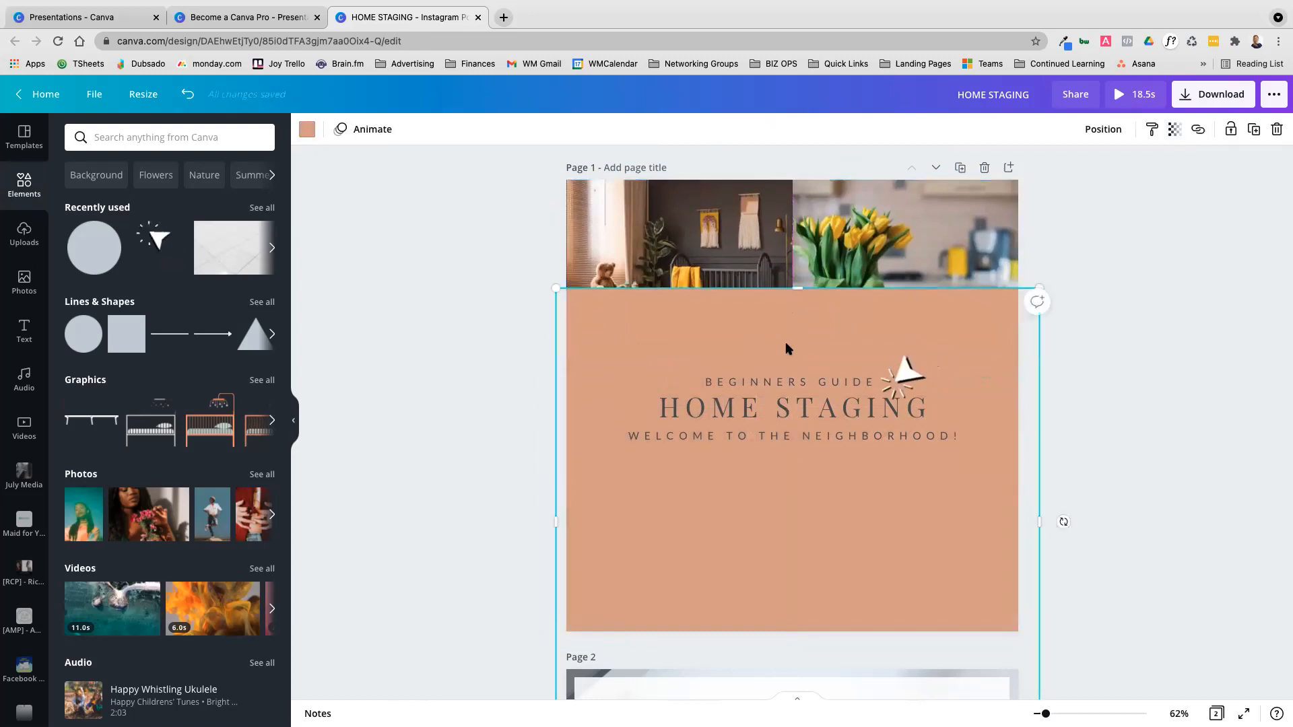
drag(798, 290, 798, 346)
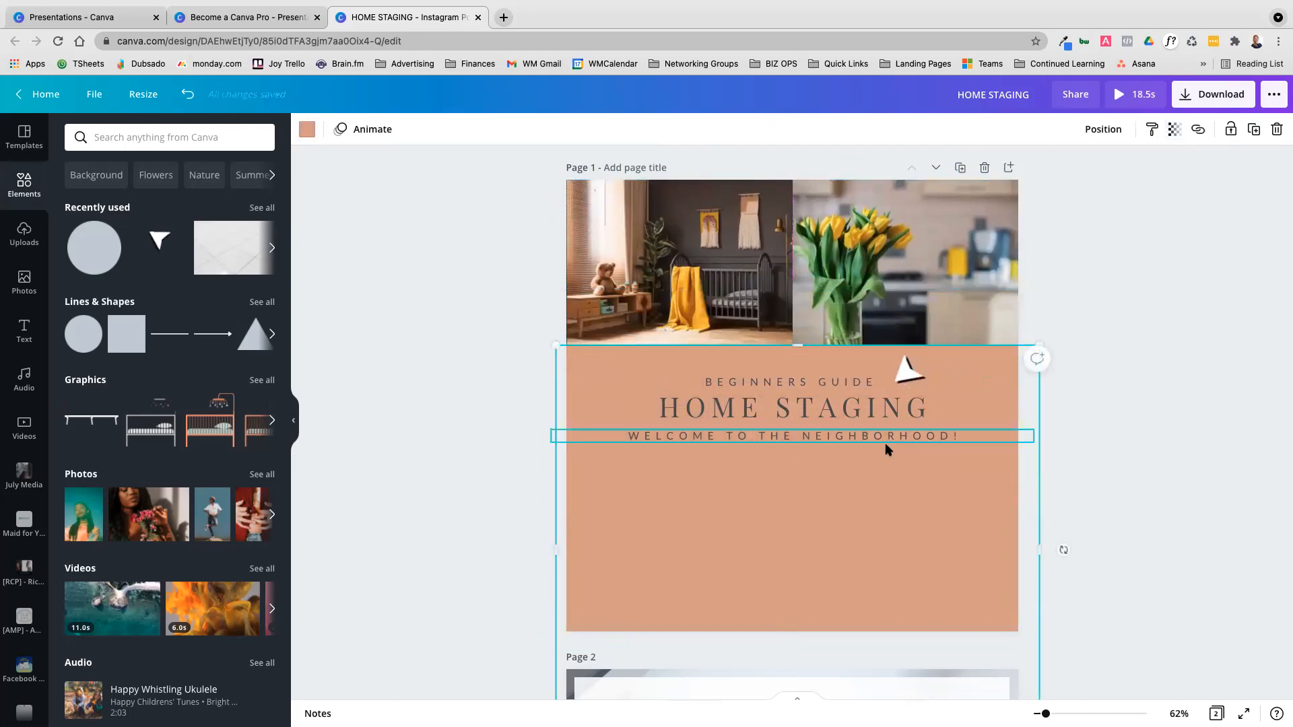
scroll(781, 518, down, 1)
scroll(876, 640, down, 6)
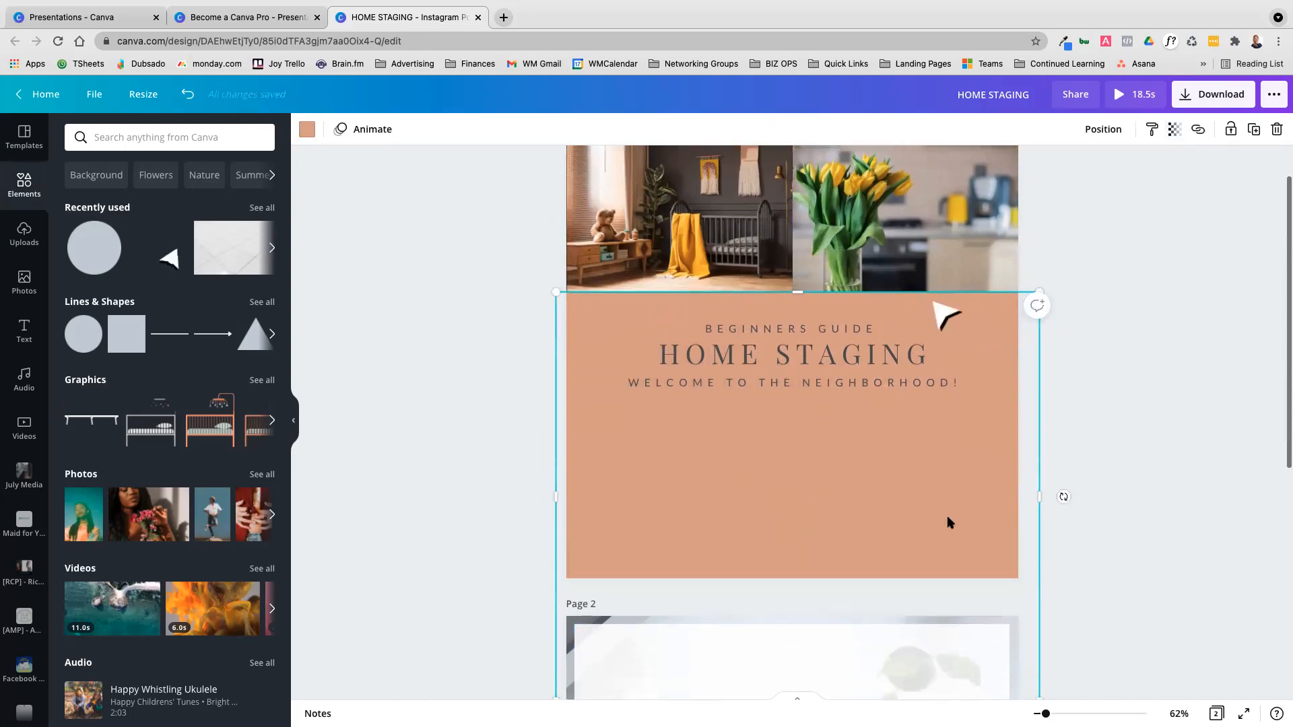
drag(793, 553, 822, 280)
scroll(868, 222, up, 5)
scroll(872, 208, up, 1)
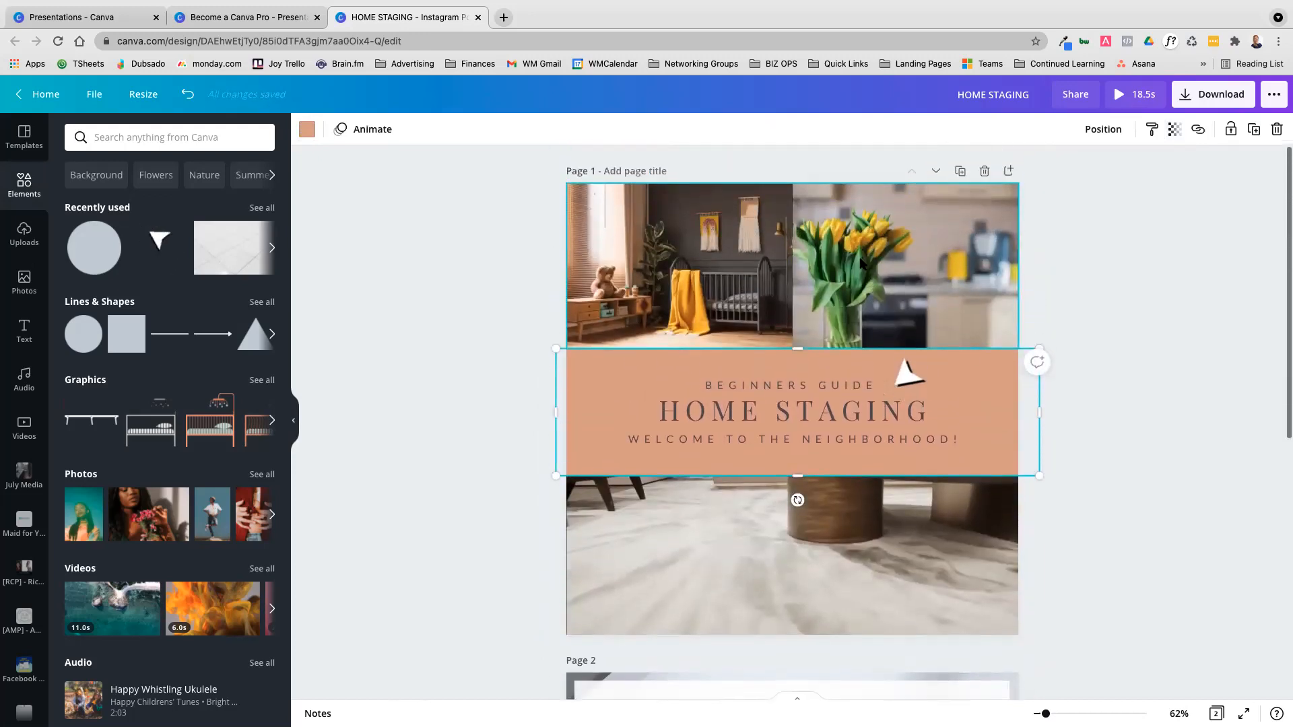
Dim the photo grid over the black background to a transparency of 53, and raise it to 97
click(872, 223)
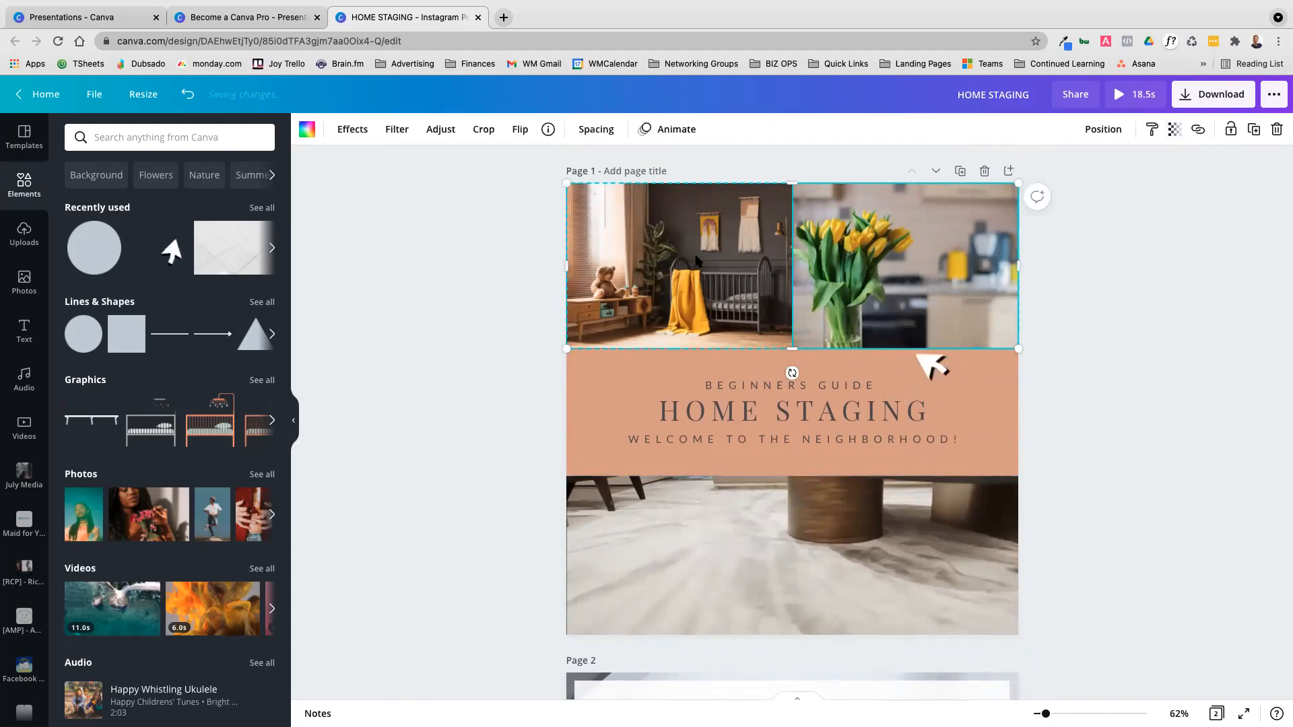
click(1173, 130)
drag(1126, 170, 1091, 173)
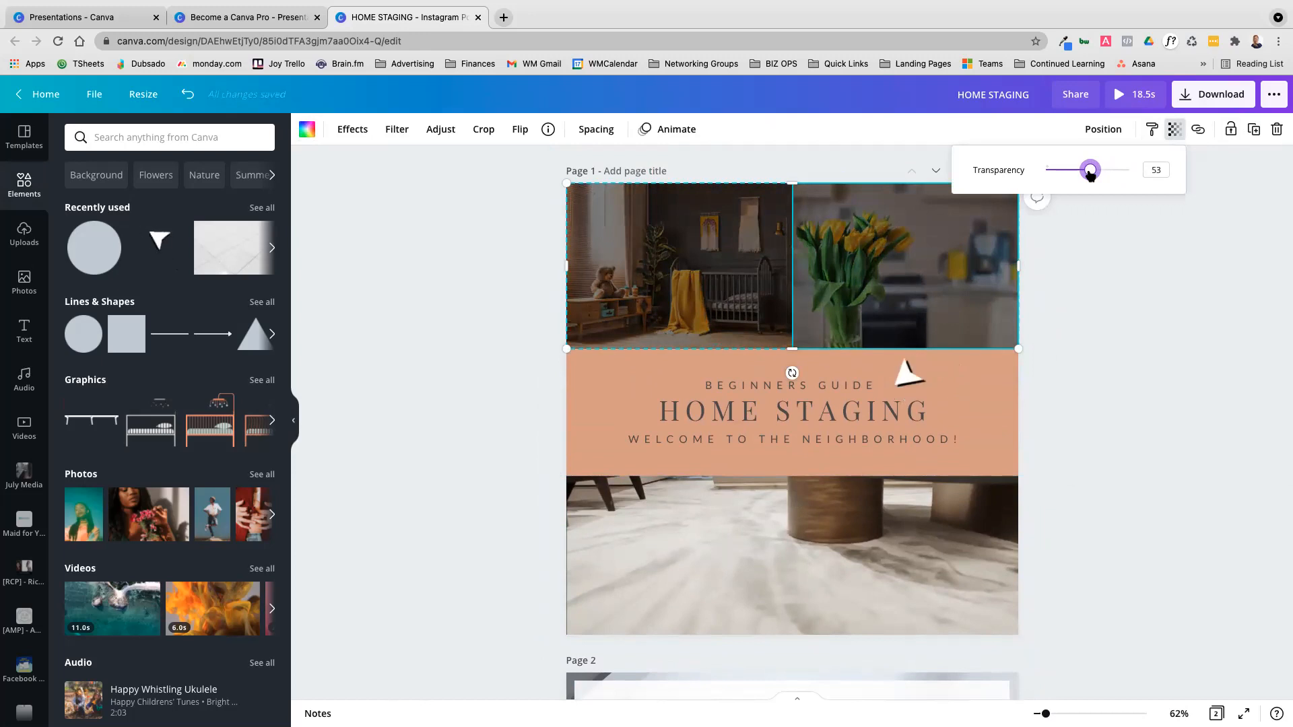
drag(1090, 173, 1126, 173)
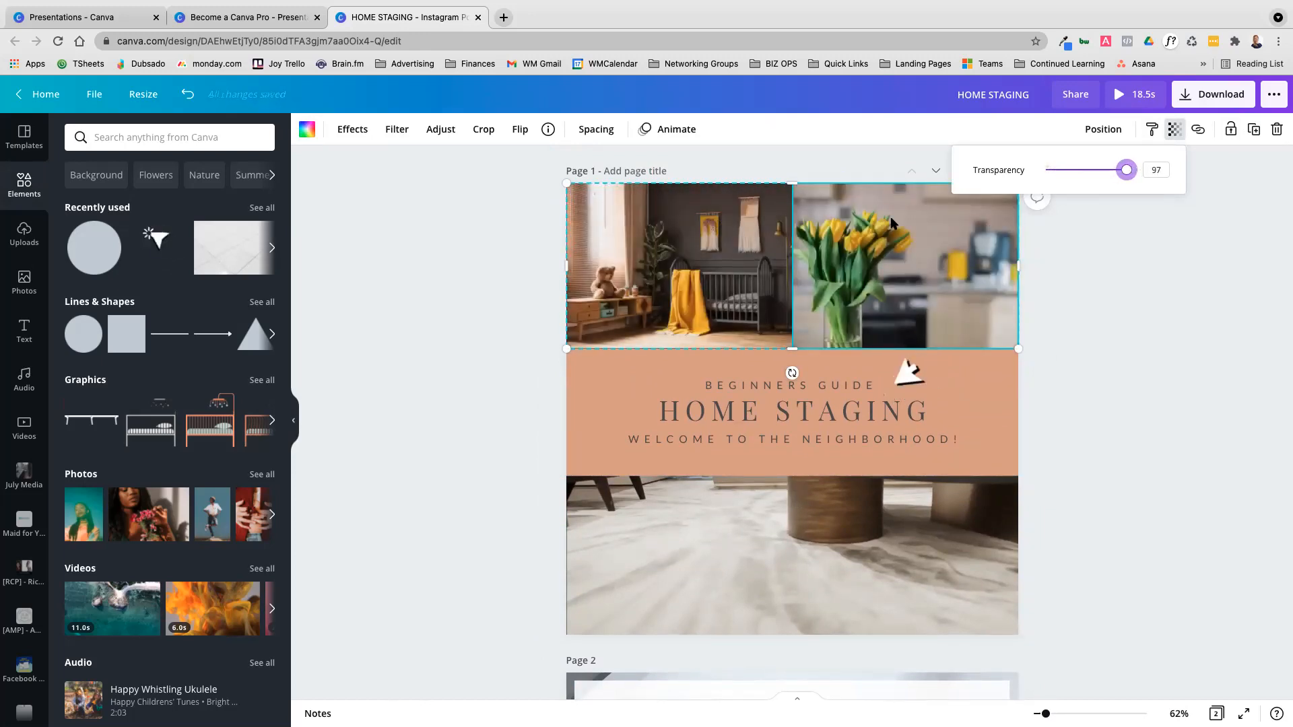
Duplicate the terracotta panel and stretch the copy over all of page 1, about 1,157 by 1,106
click(1027, 410)
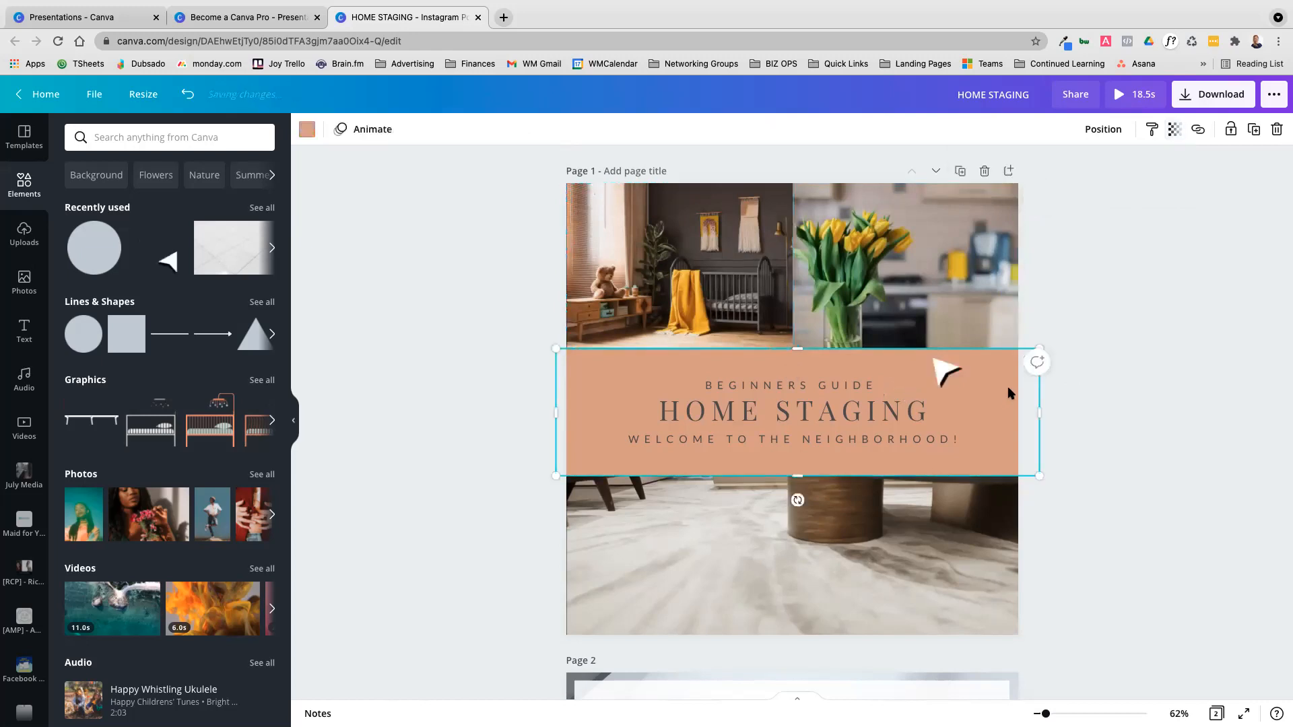
click(1253, 132)
drag(842, 410, 823, 364)
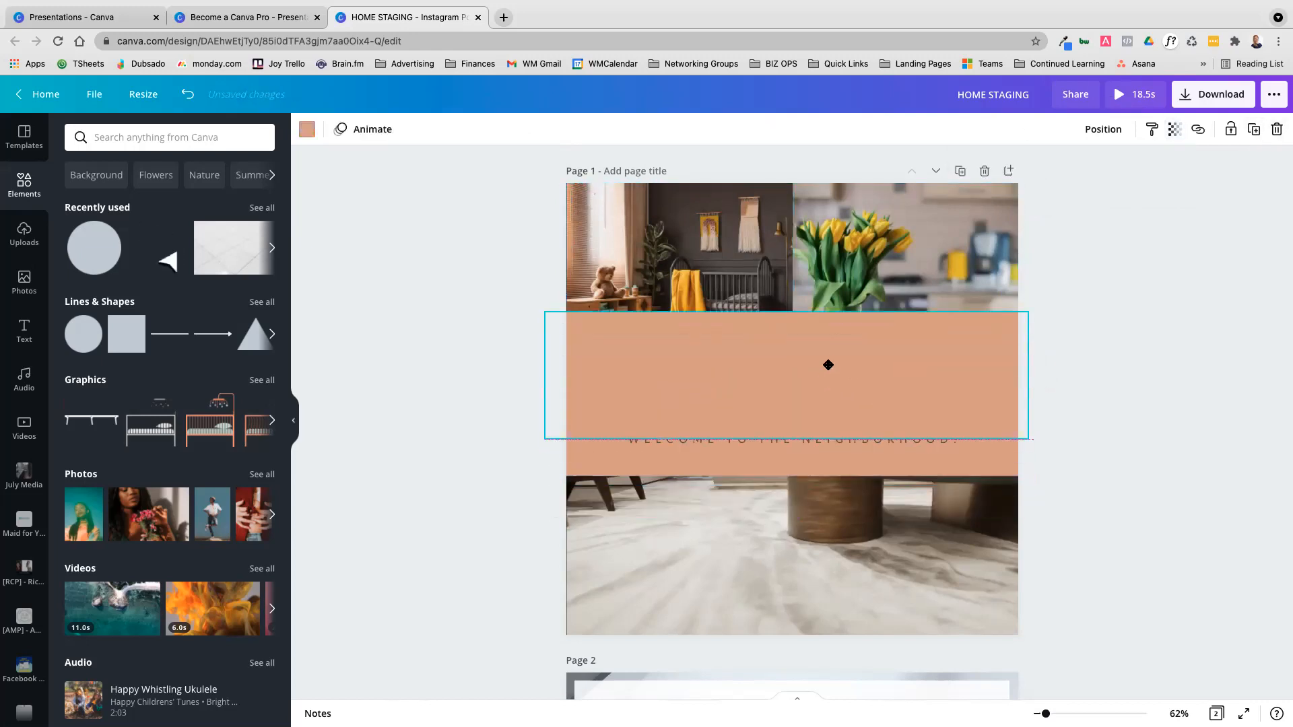
drag(787, 297, 786, 183)
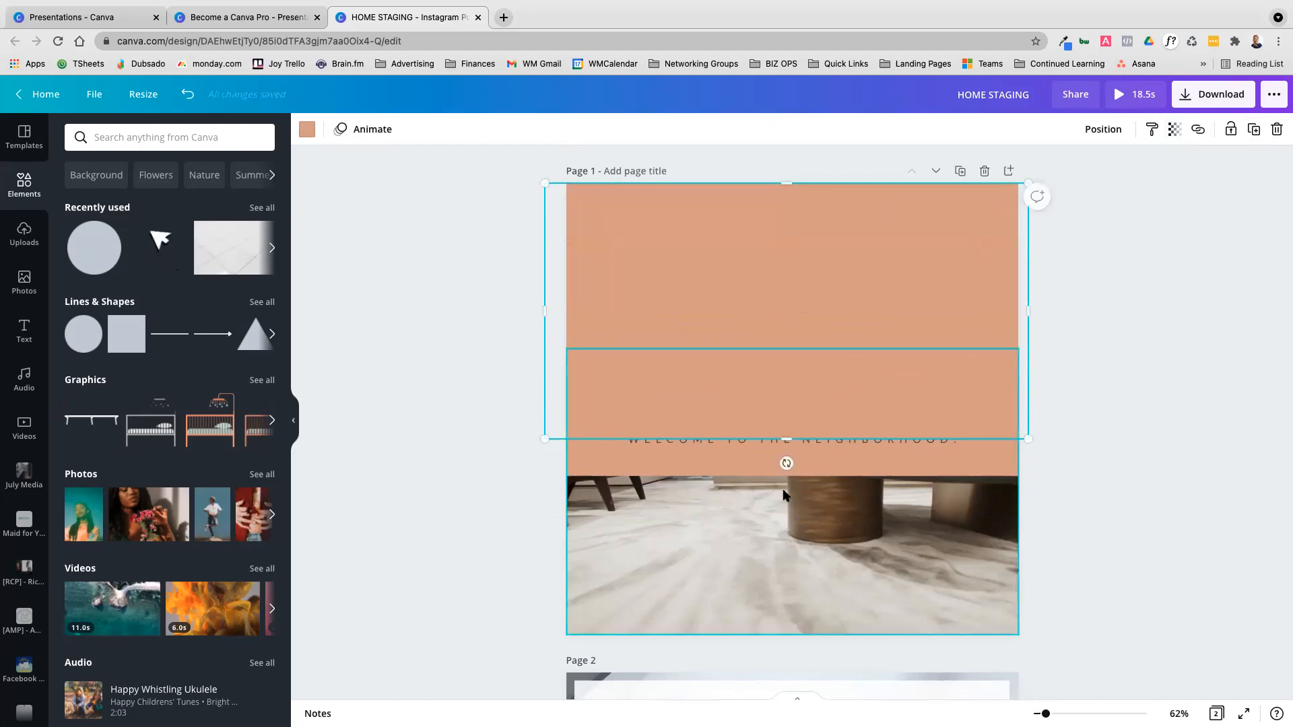
drag(783, 438, 775, 645)
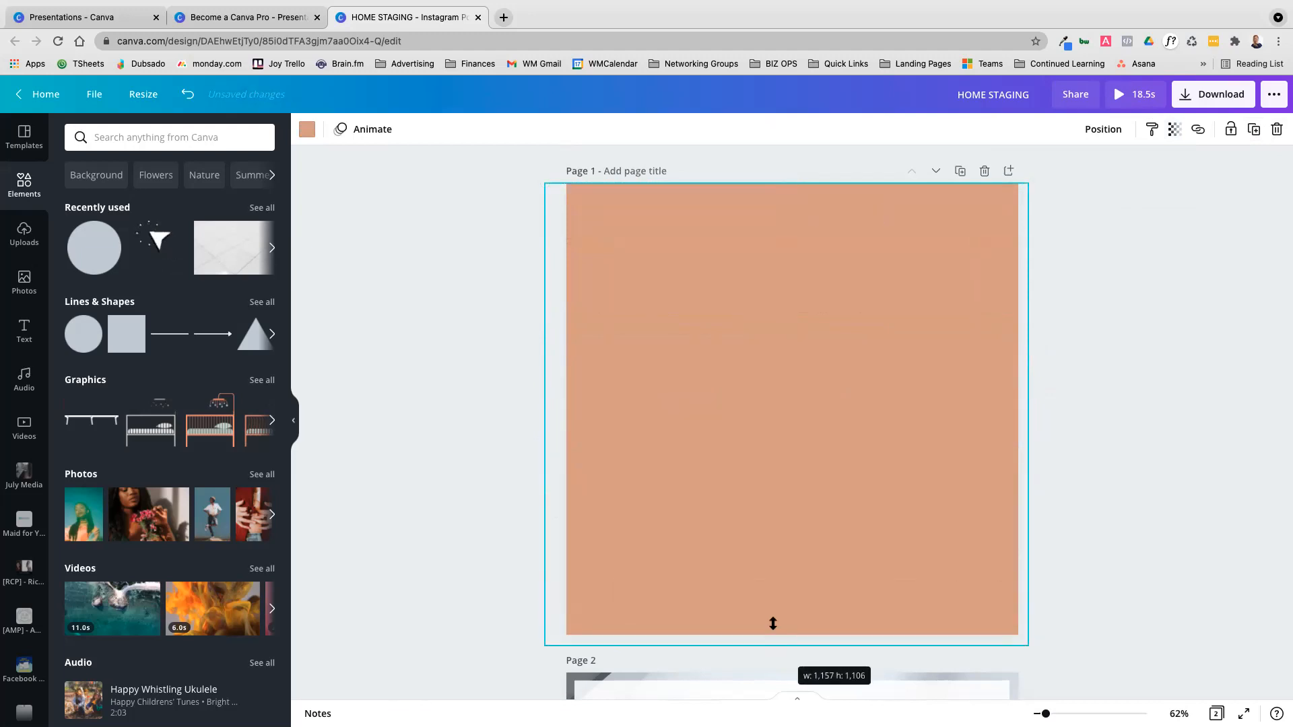
Layer the full-page terracotta copy above the photo grid and video but below the heading panel and text
click(1113, 130)
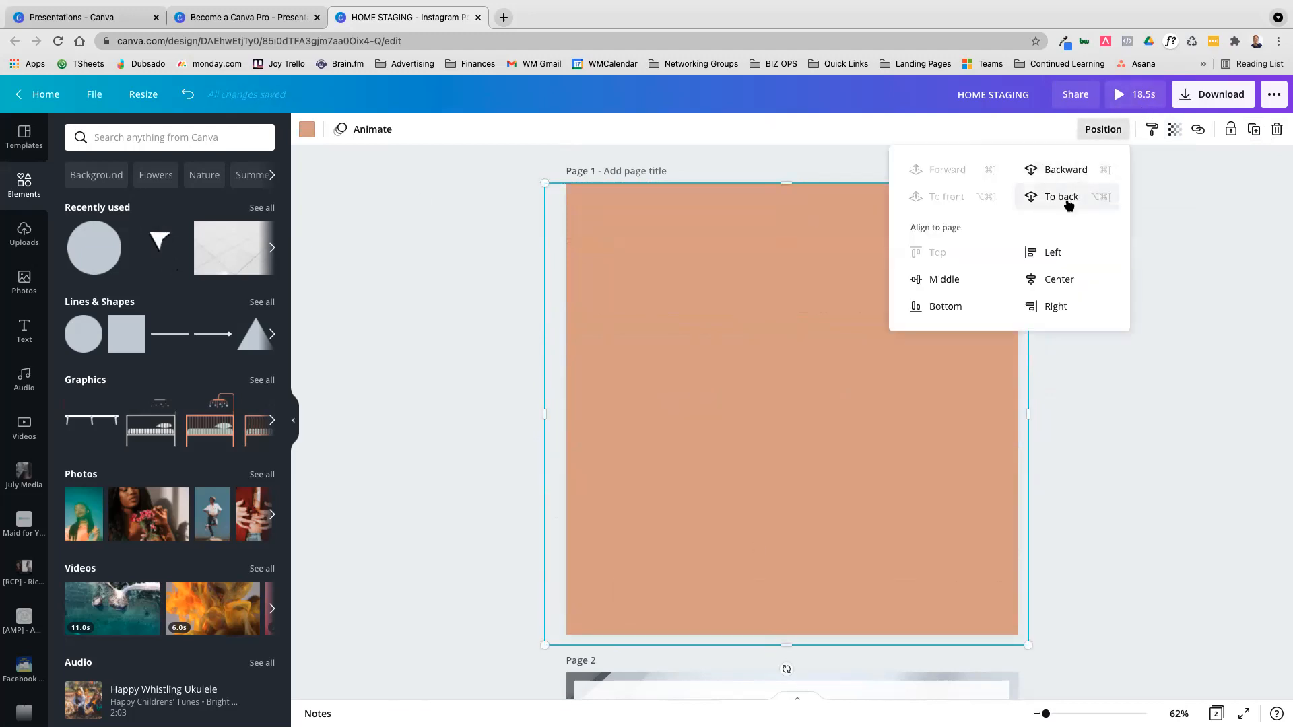
click(1069, 203)
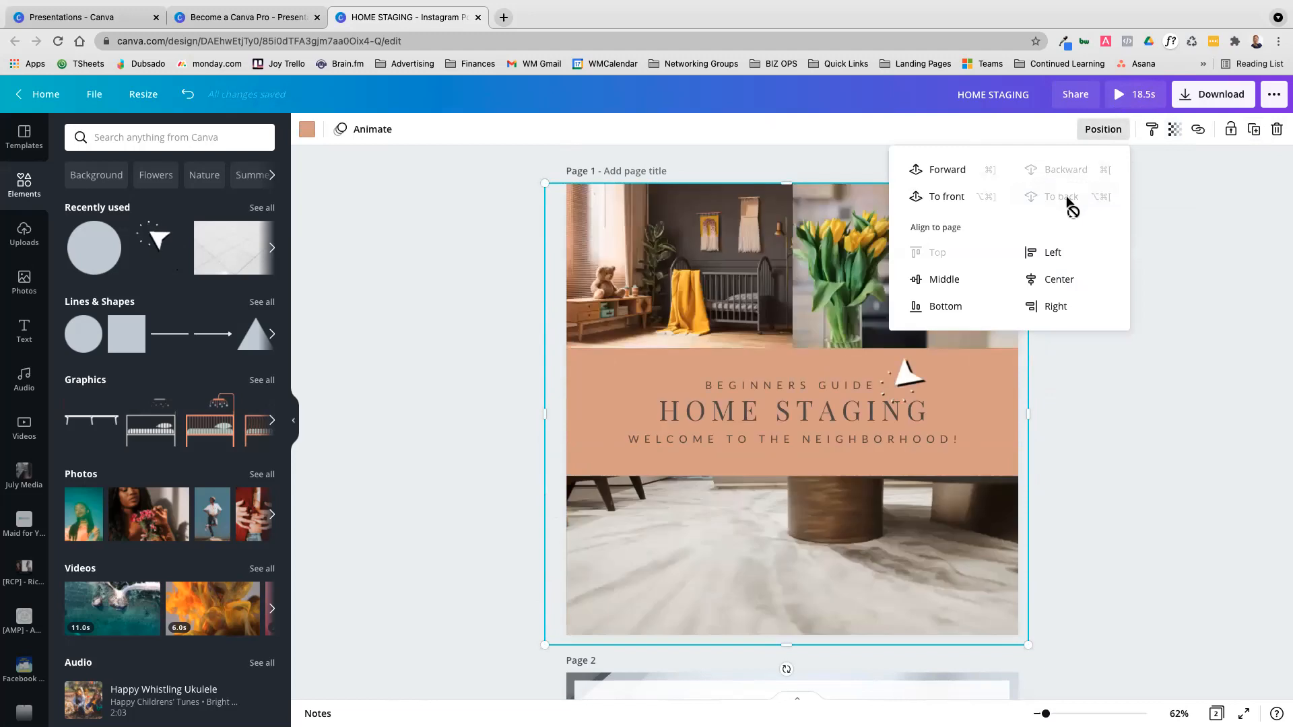
click(947, 173)
click(947, 177)
click(1162, 307)
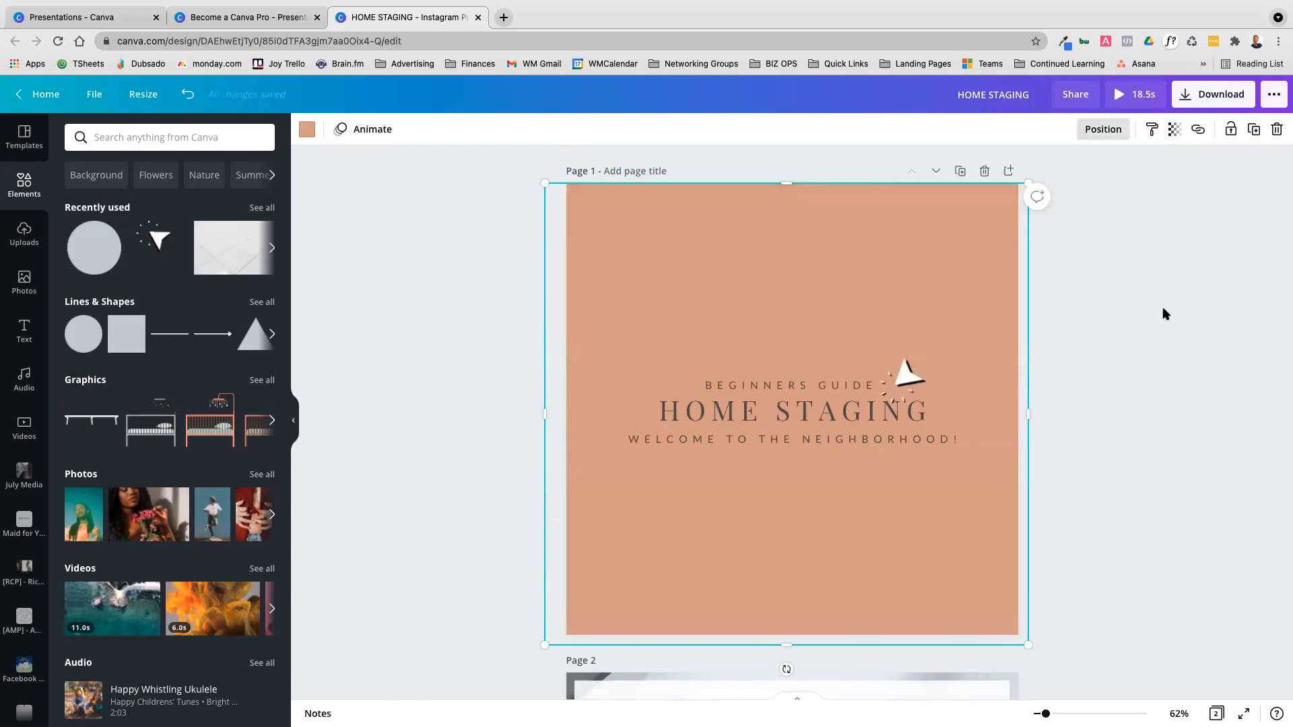
Recolor the full-page overlay shape black and set its transparency to 46
click(822, 255)
click(307, 130)
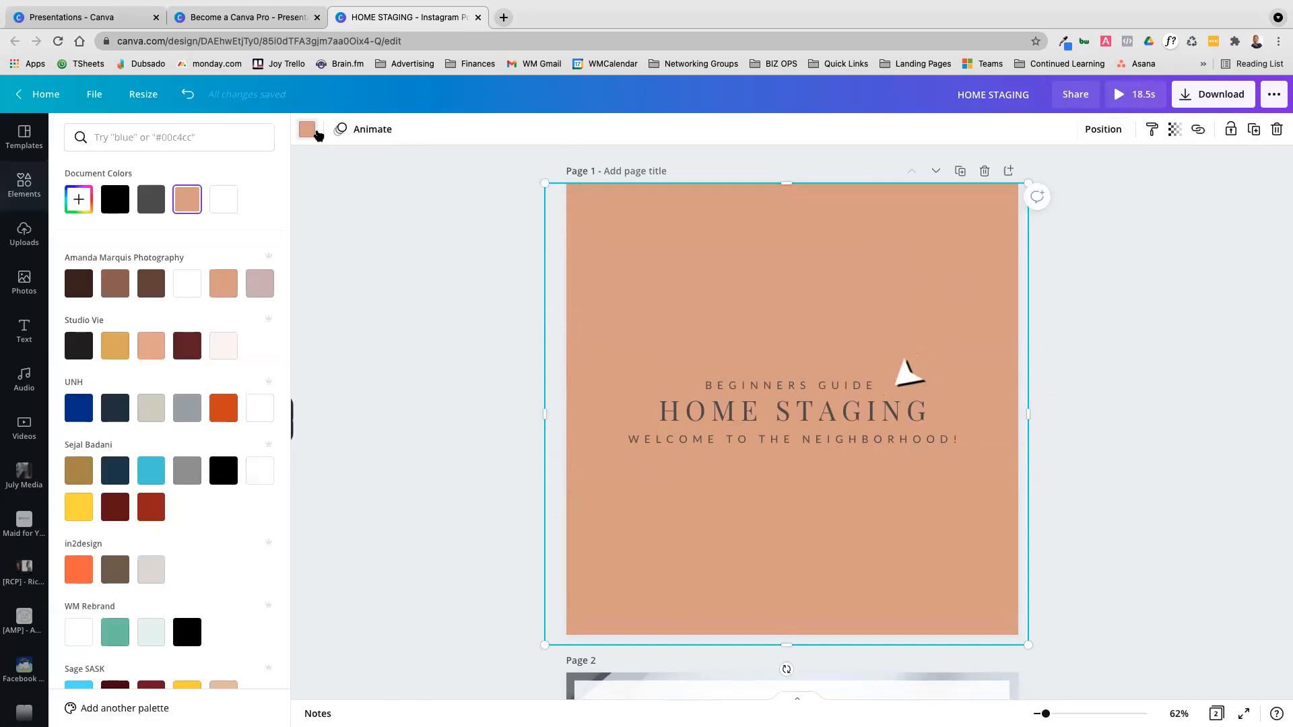
click(115, 199)
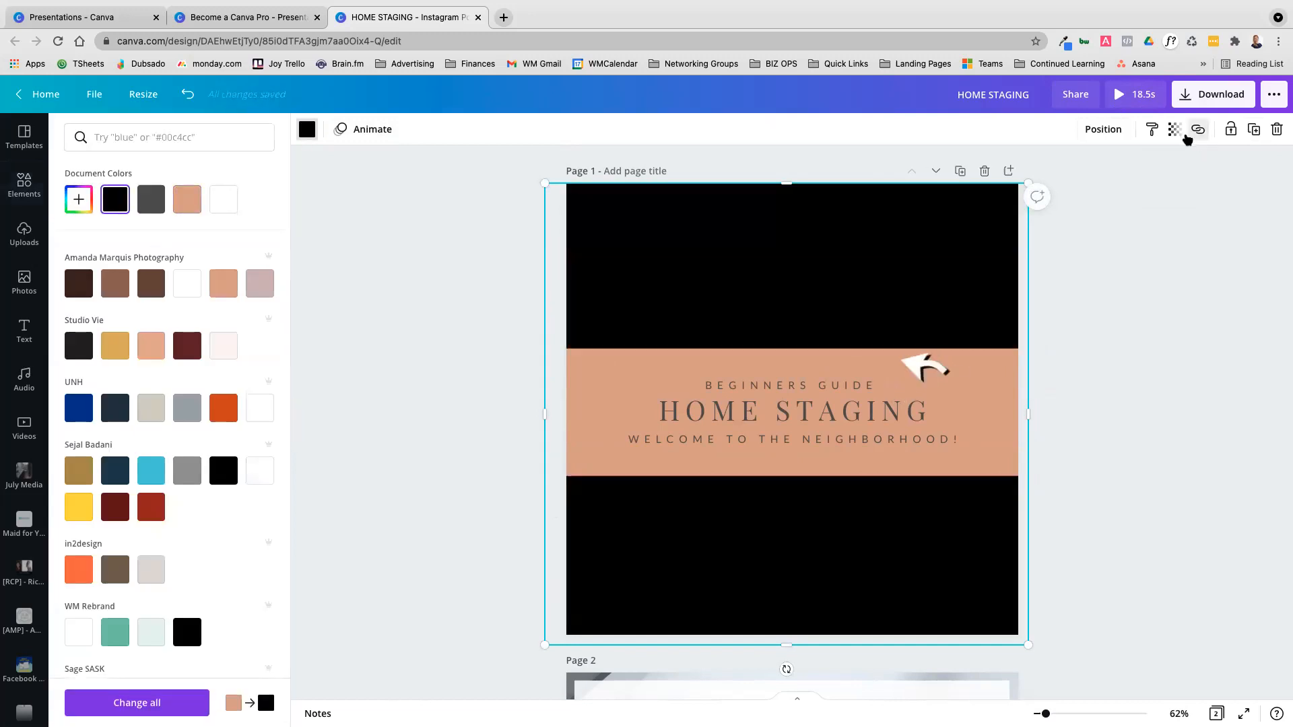
click(1198, 130)
click(1175, 129)
drag(1131, 174, 1082, 174)
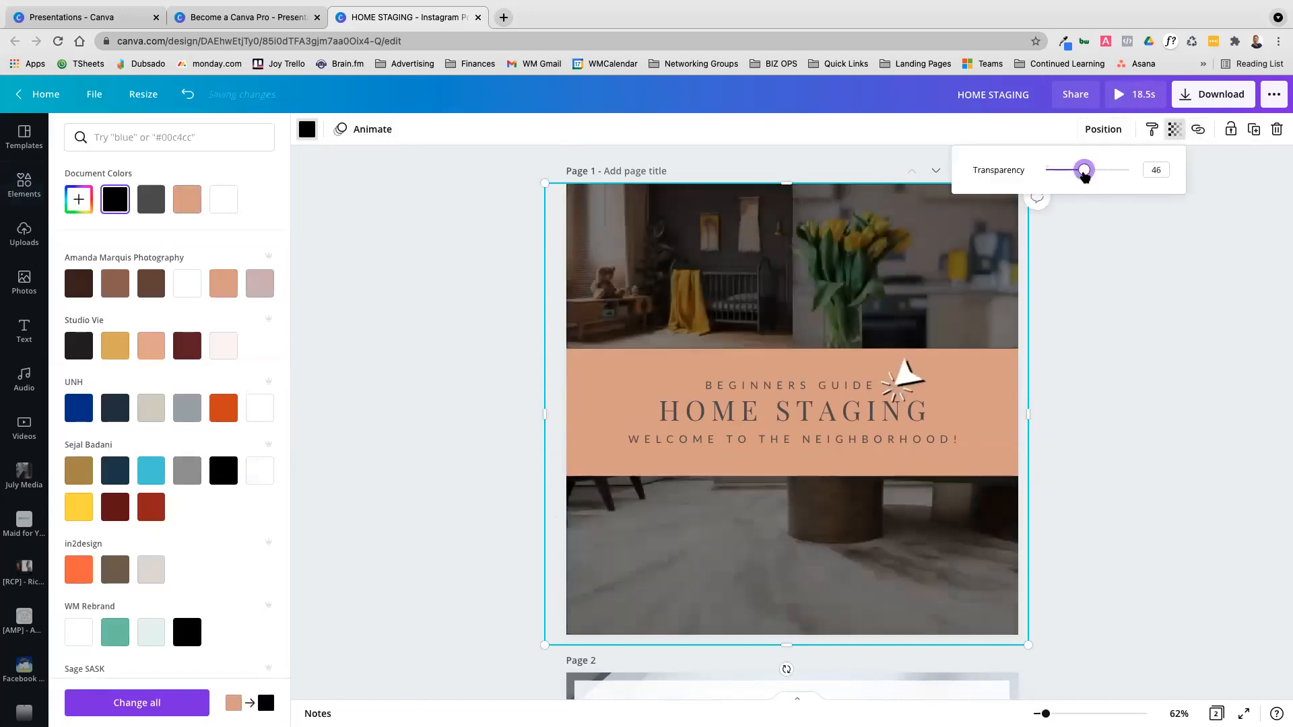
click(1190, 240)
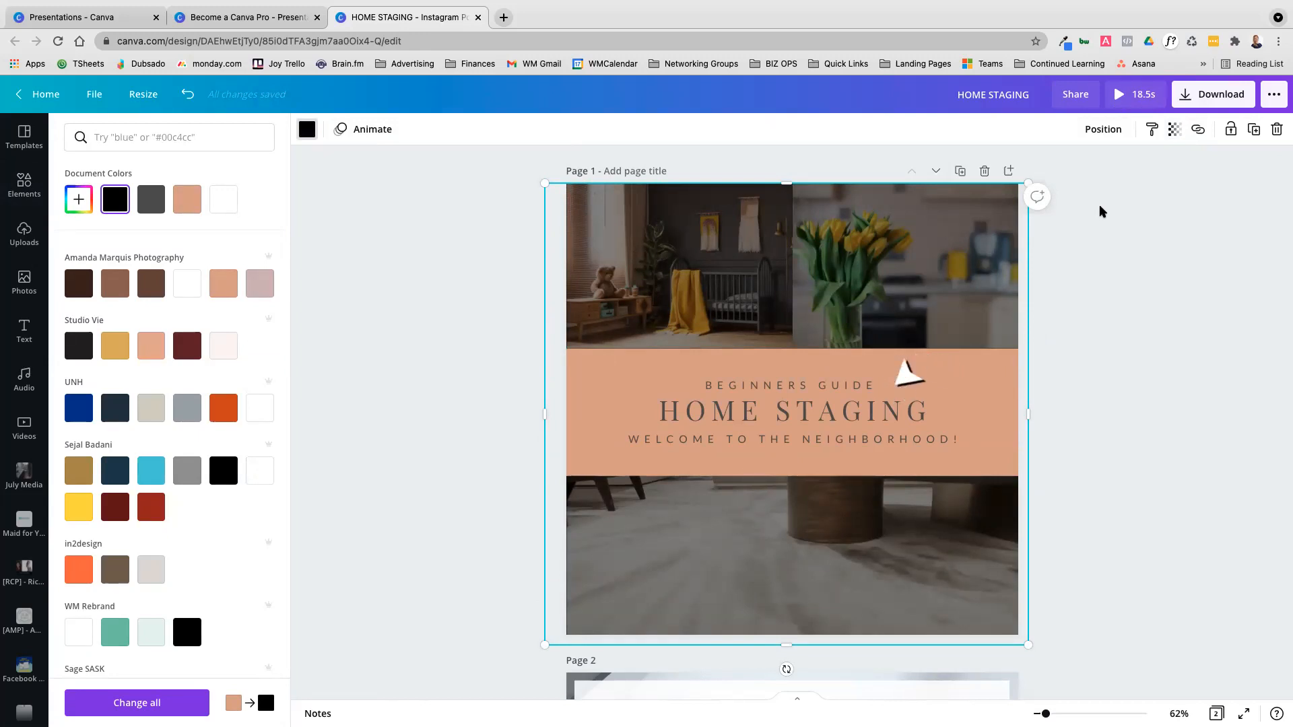
click(1109, 228)
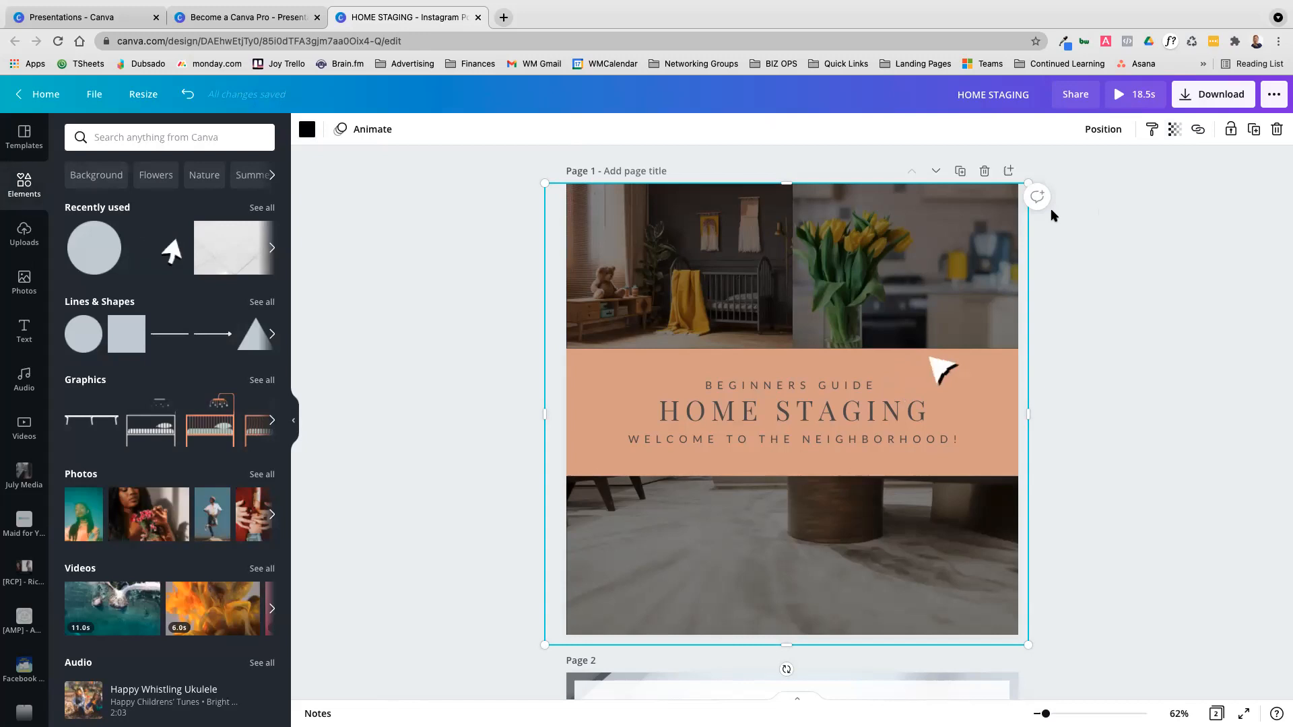
click(1174, 310)
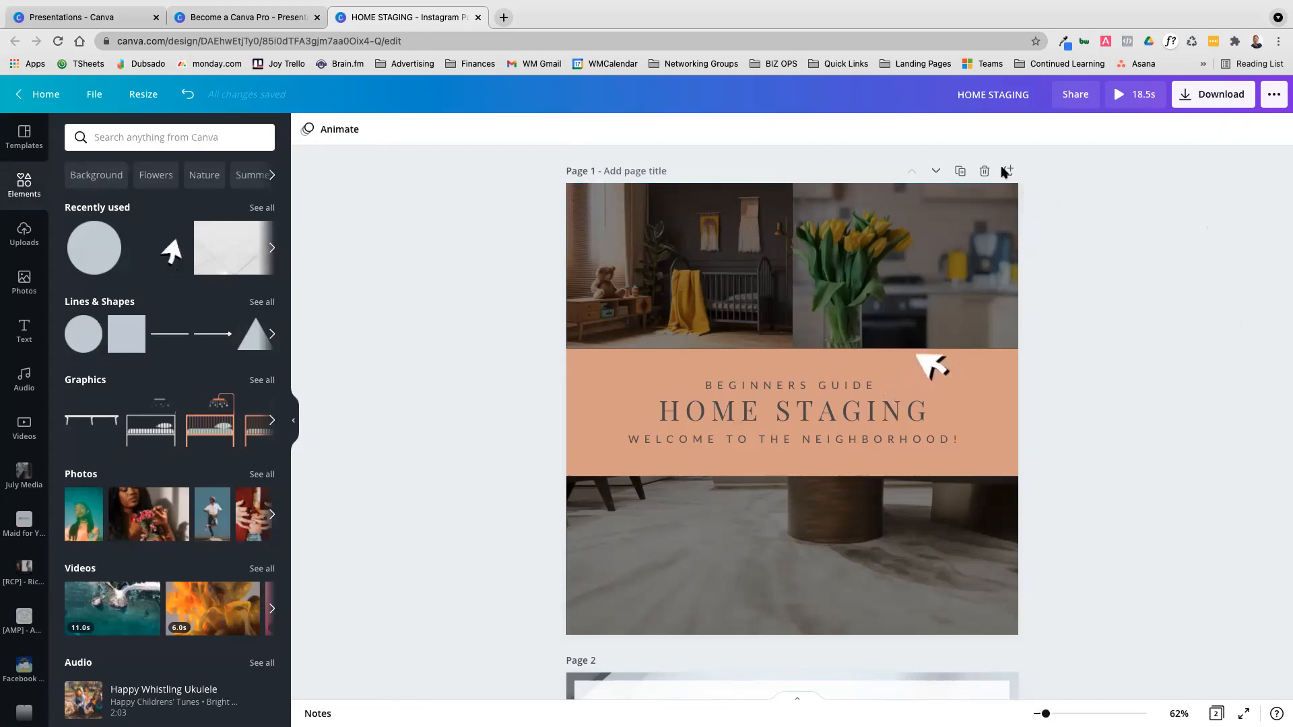
click(935, 270)
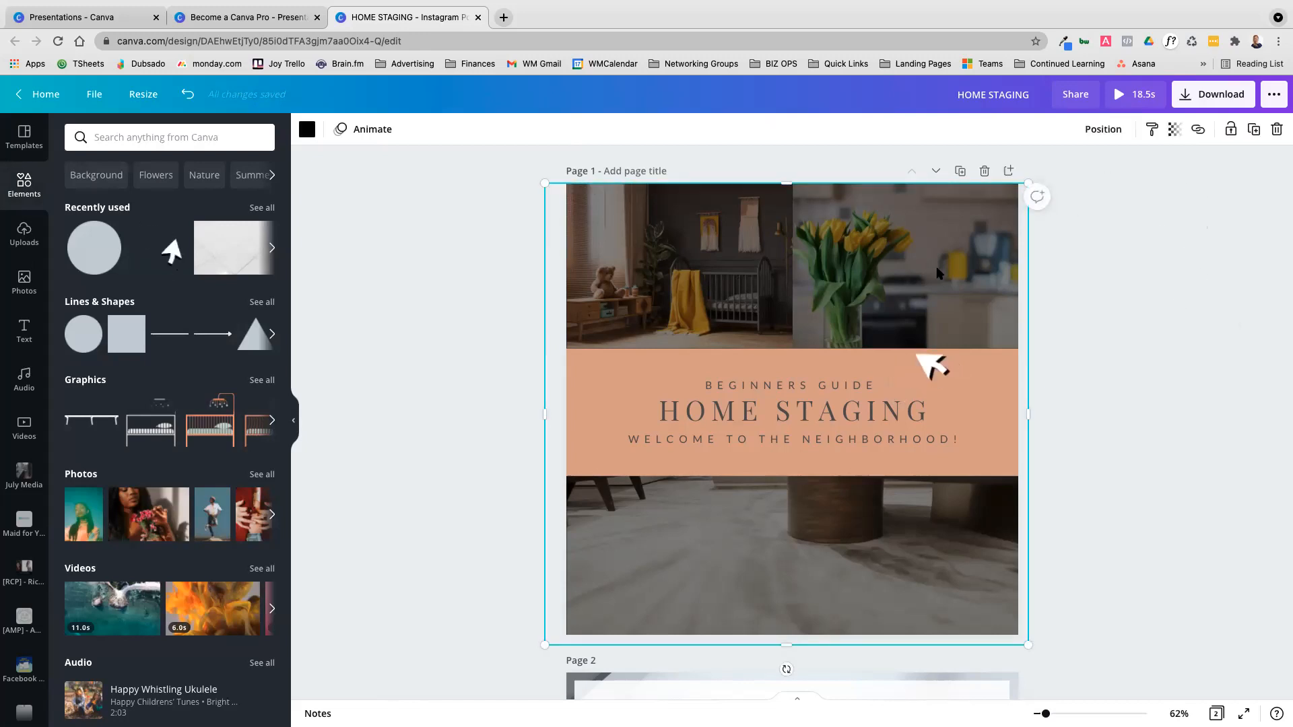
Move the black overlay shape down and to the right so that it uncovers the upper part of the photo grid
click(1156, 269)
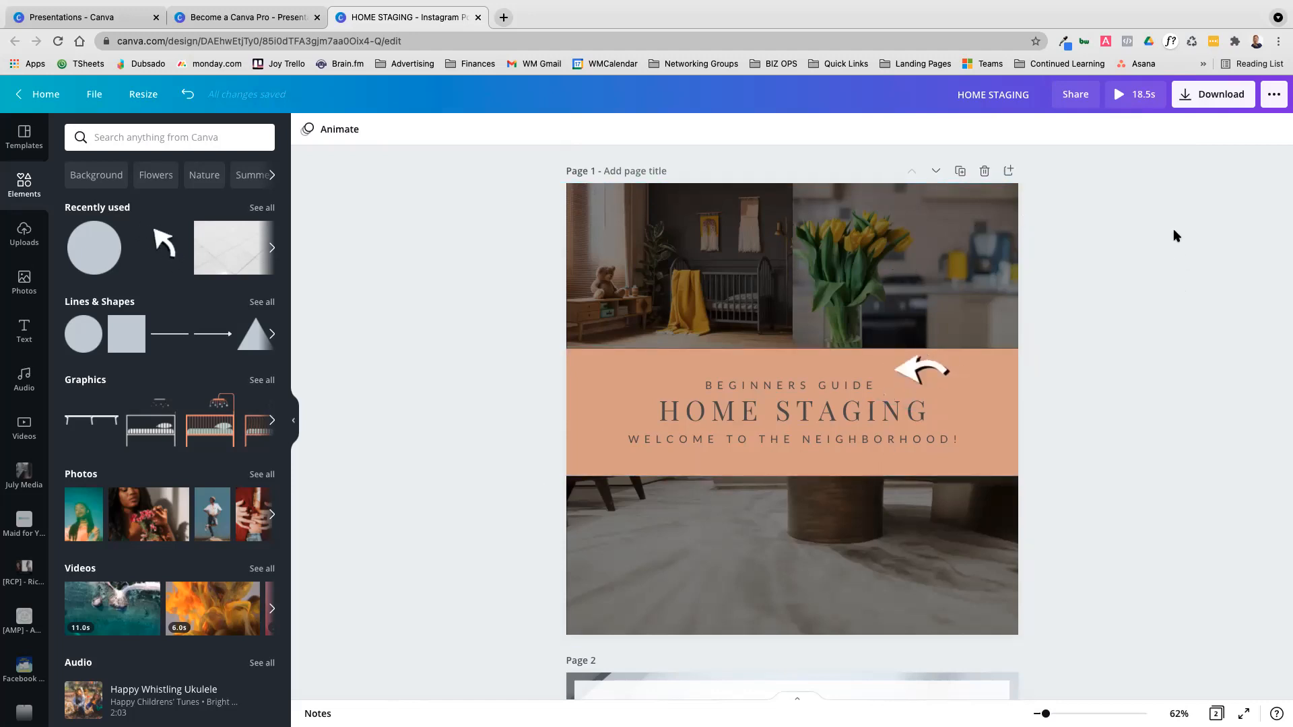
right_click(879, 267)
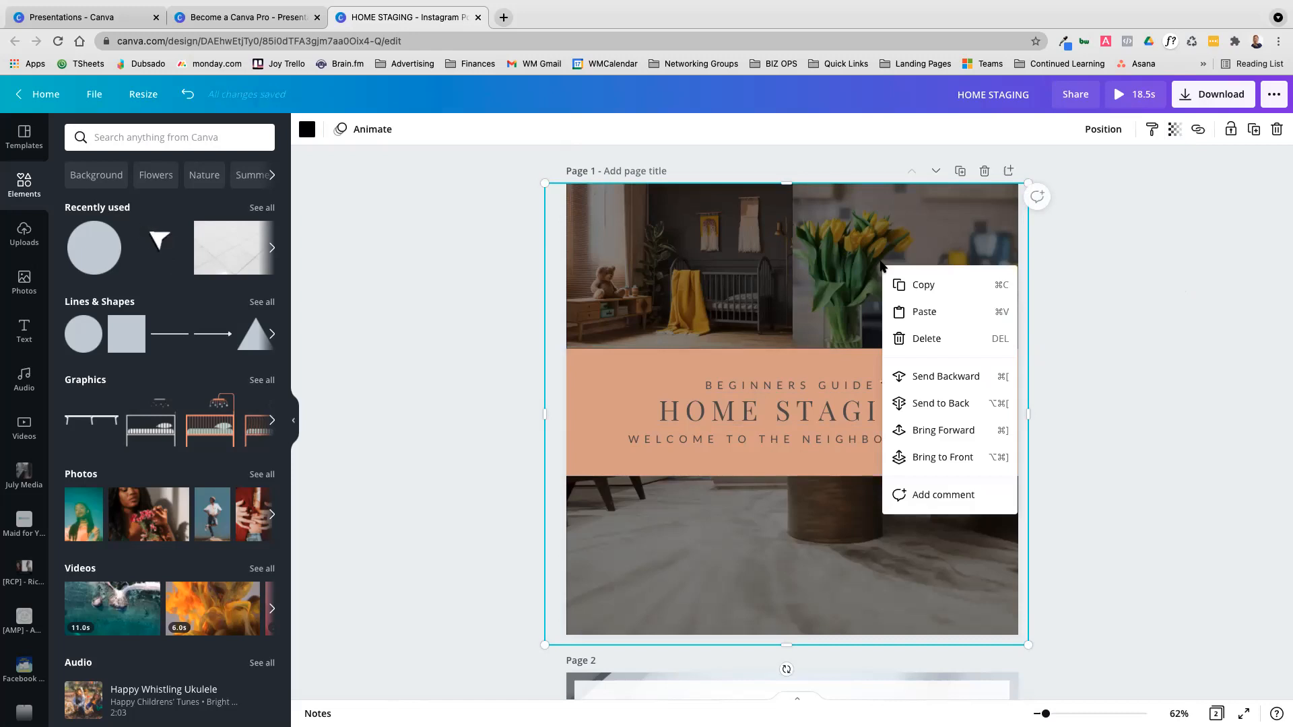
drag(862, 279, 942, 375)
Examine the context options offered for the photo grid and for a single photo inside it
right_click(931, 225)
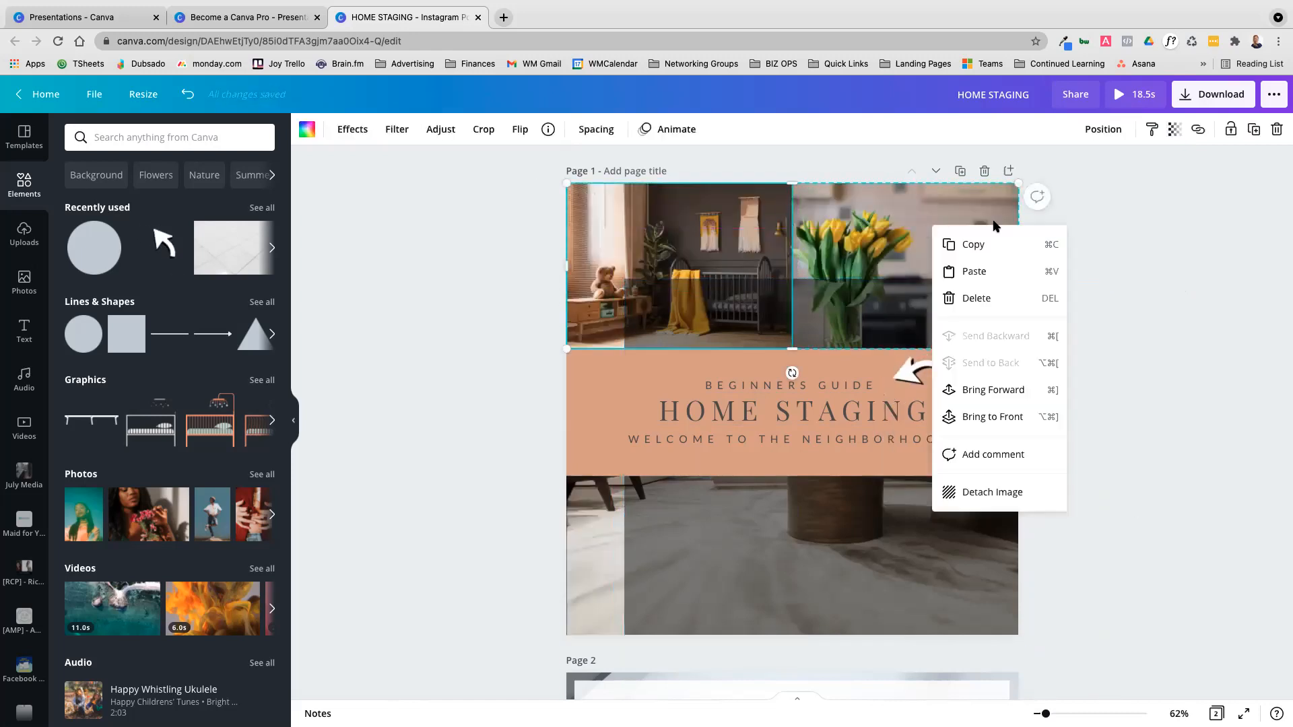
click(1192, 317)
scroll(1186, 318, down, 5)
scroll(1175, 290, up, 2)
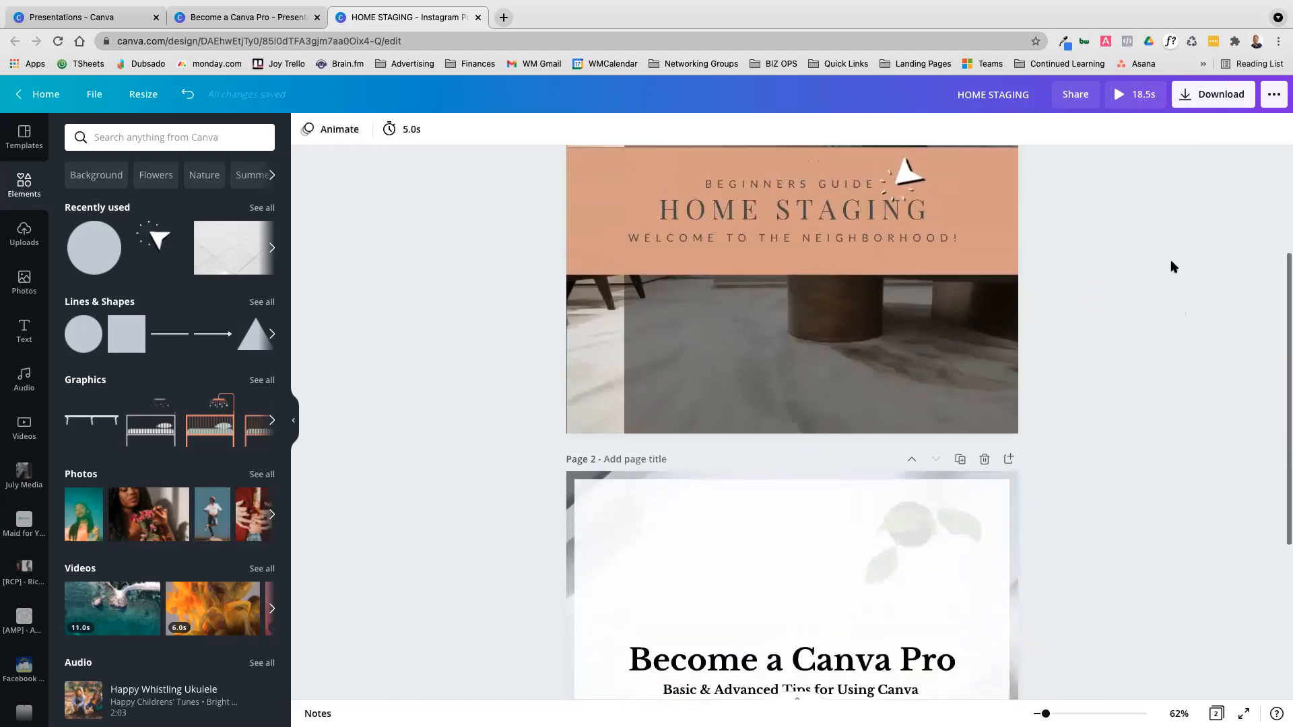
scroll(1171, 266, up, 3)
right_click(929, 188)
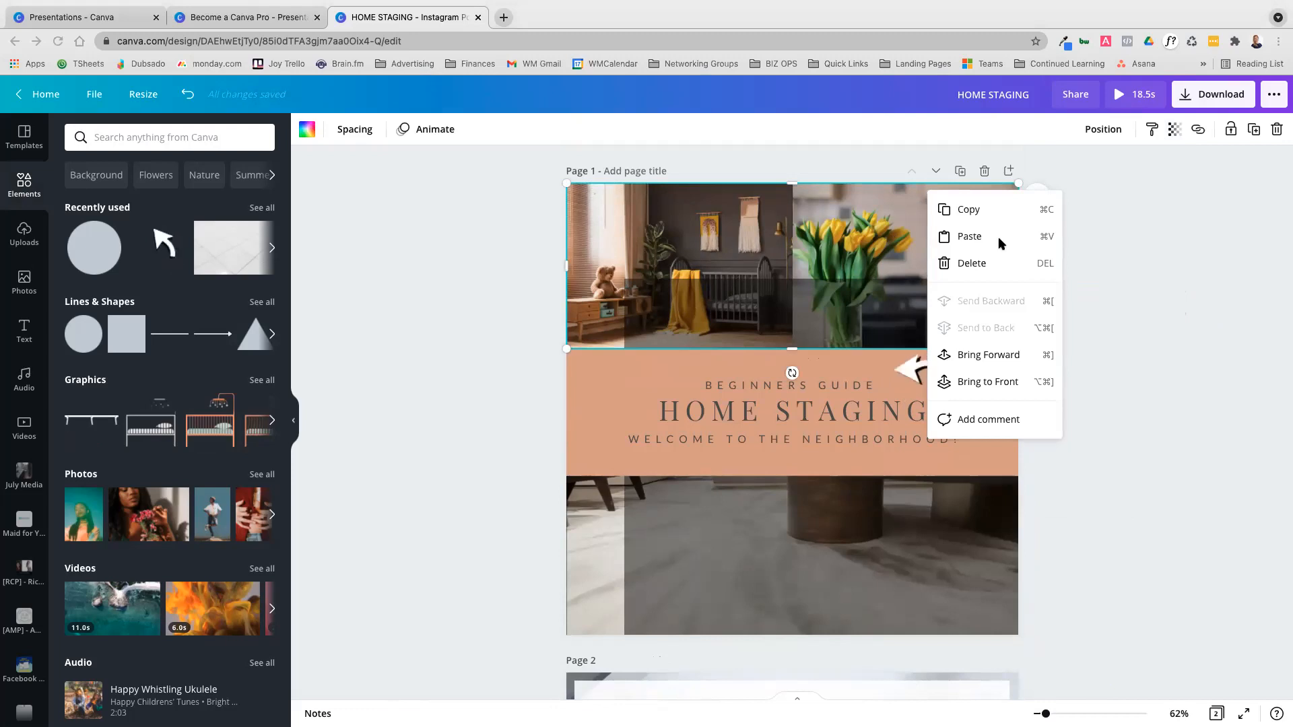
right_click(882, 235)
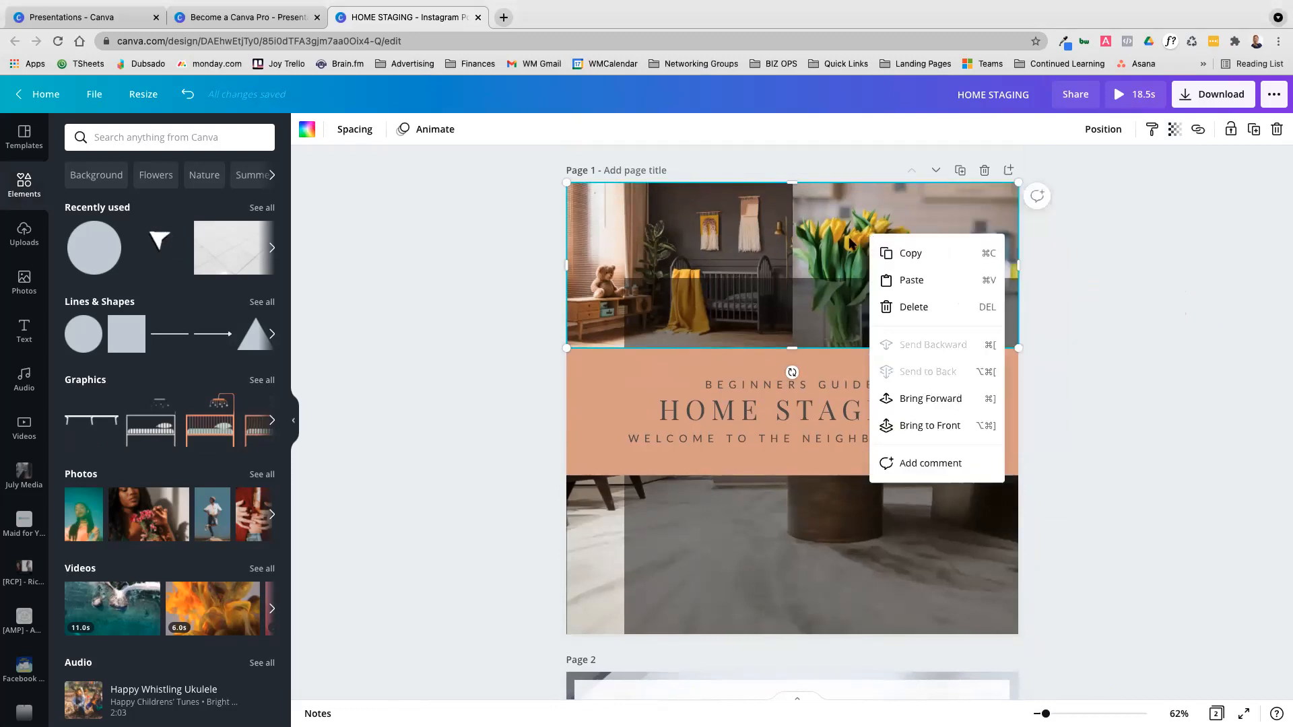
click(853, 237)
right_click(855, 236)
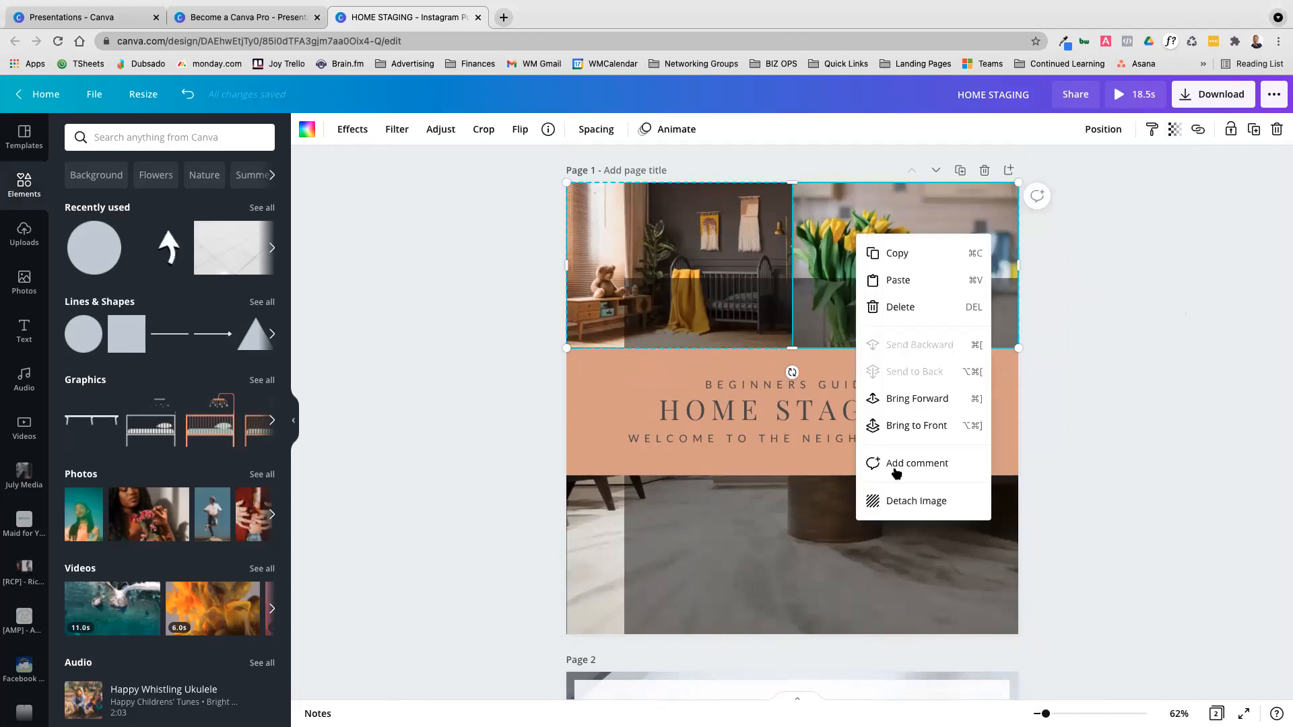
click(1137, 240)
Detach the tulip photo from its cell in the photo grid and return it to the same cell
click(801, 228)
click(800, 228)
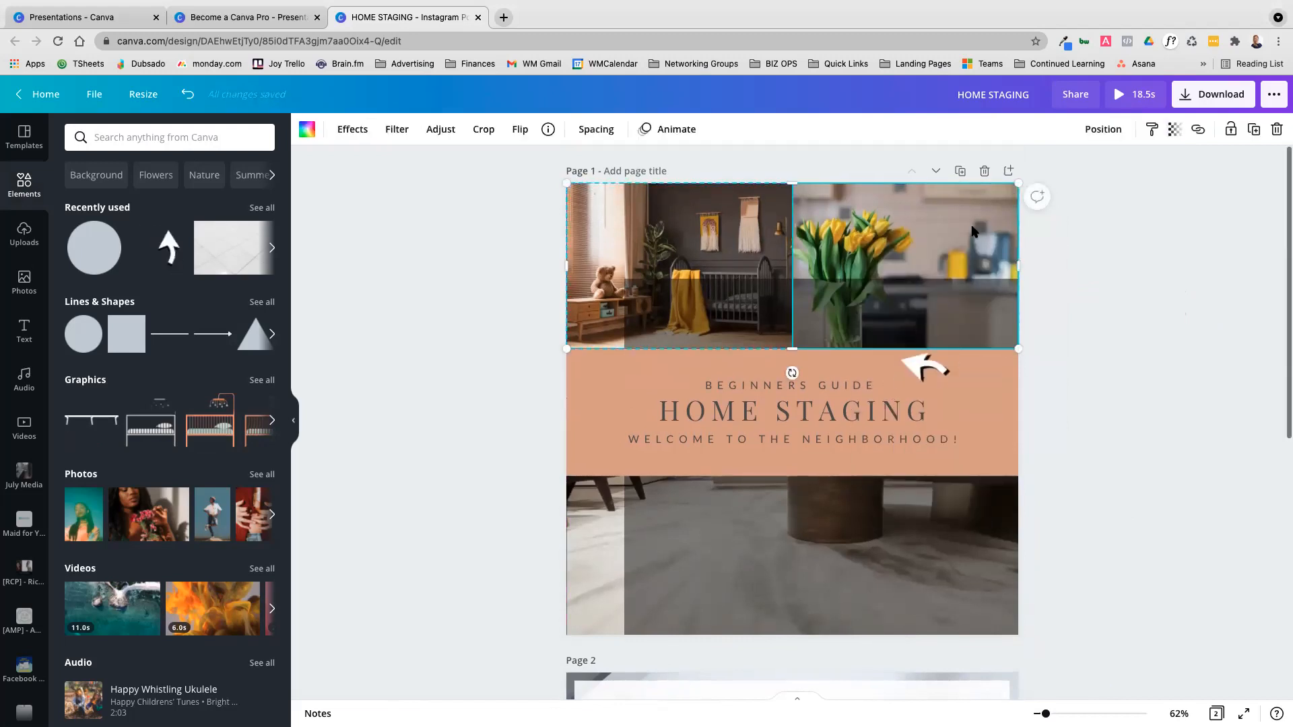
right_click(854, 218)
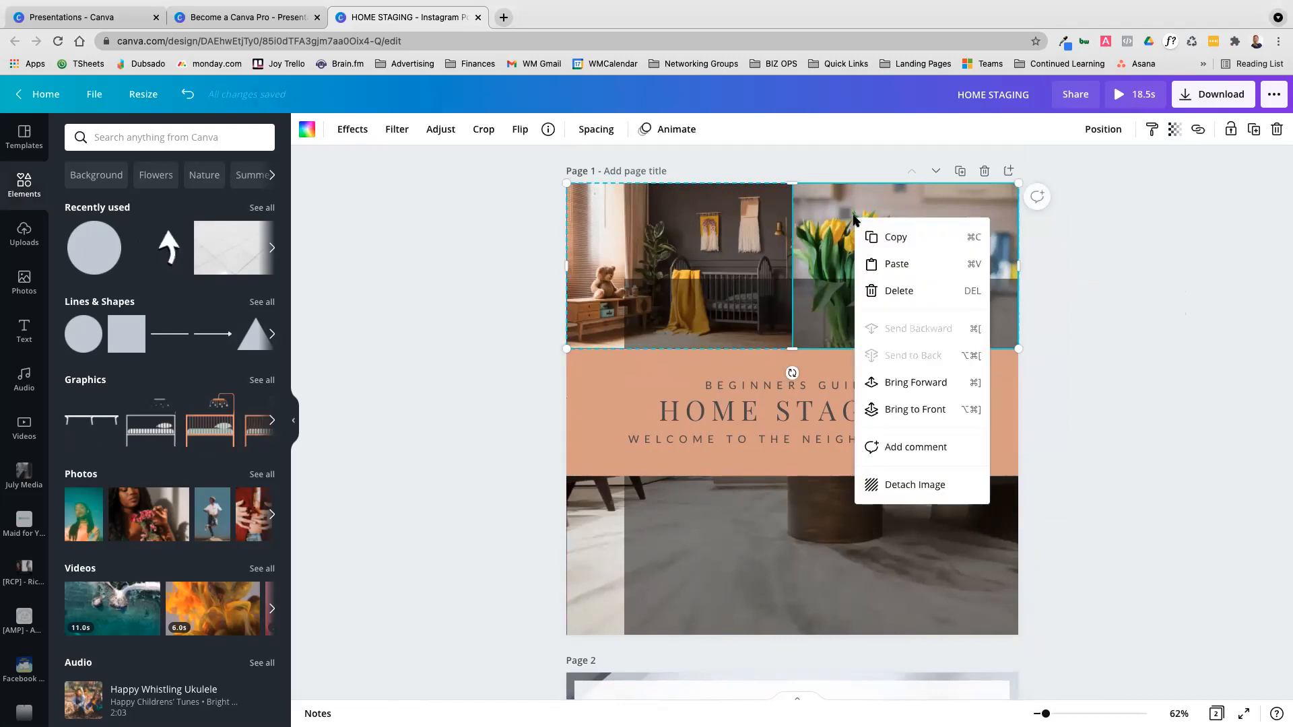
click(921, 485)
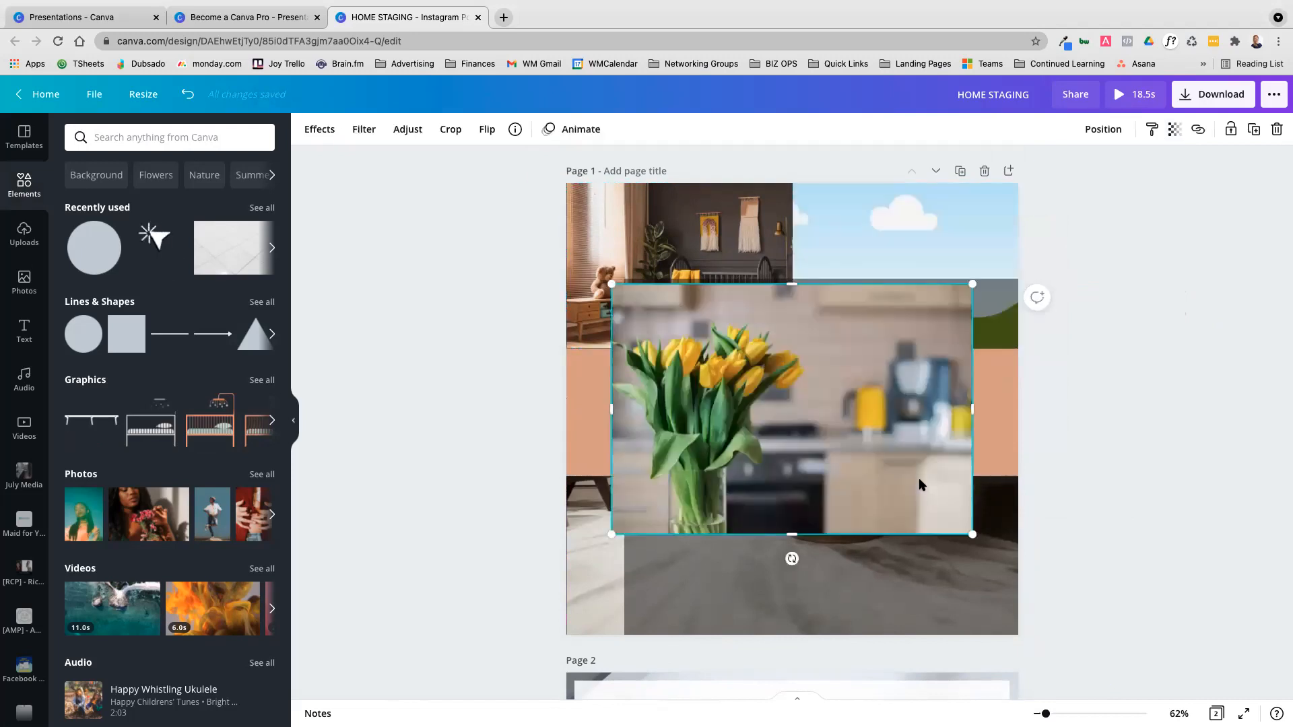
drag(854, 317, 842, 259)
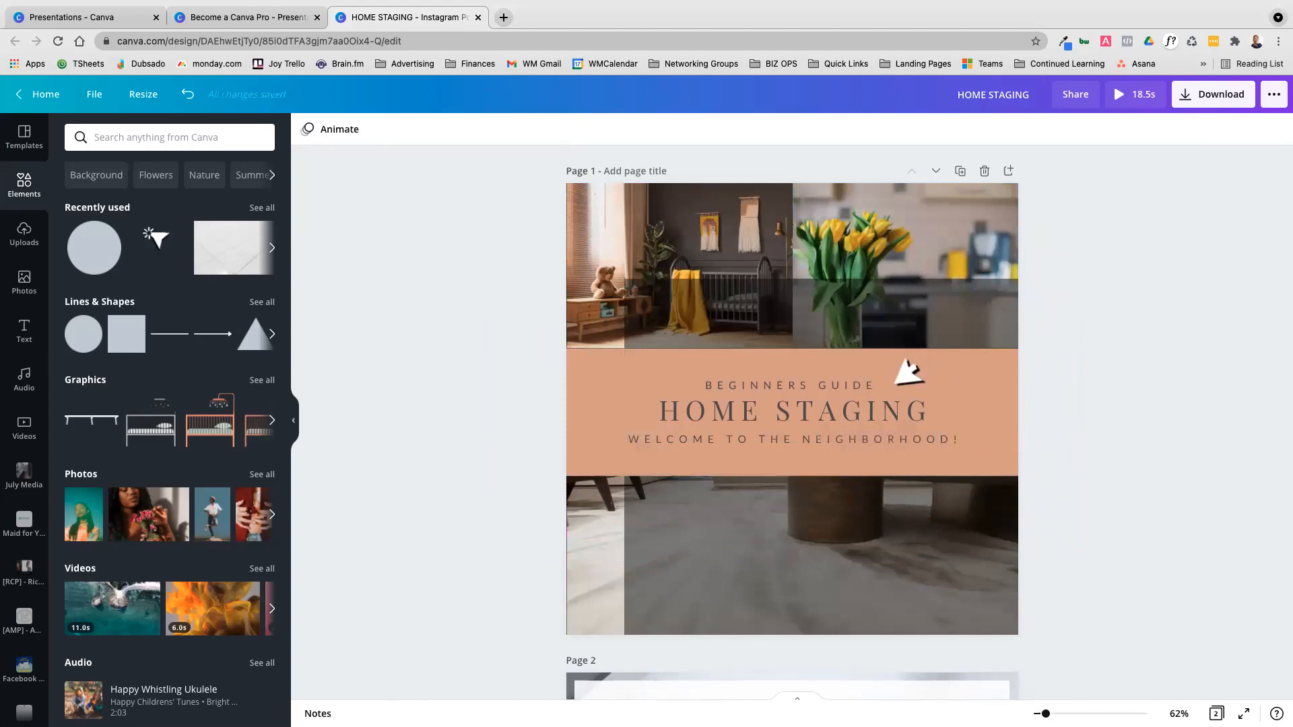
Move the black overlay down clear of the photo grid, and enlarge and reposition the tulip photo within its grid cell
click(906, 367)
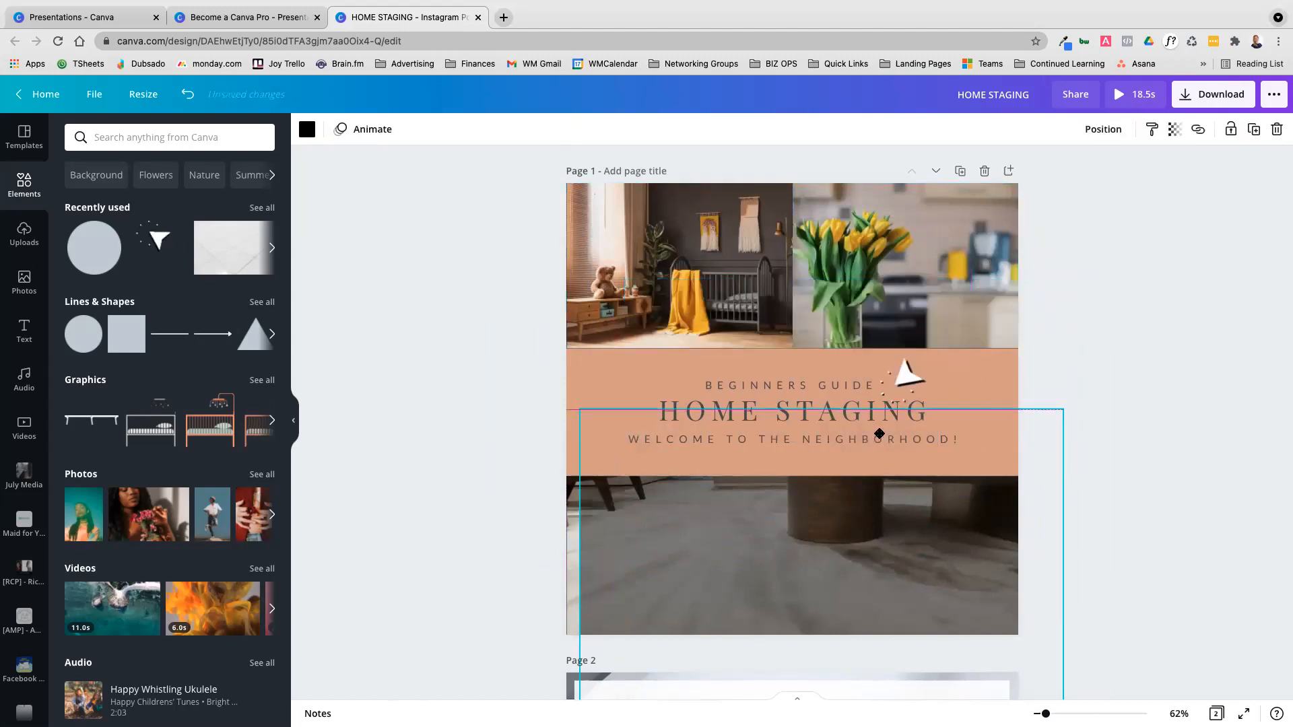
double_click(893, 268)
drag(902, 270, 956, 265)
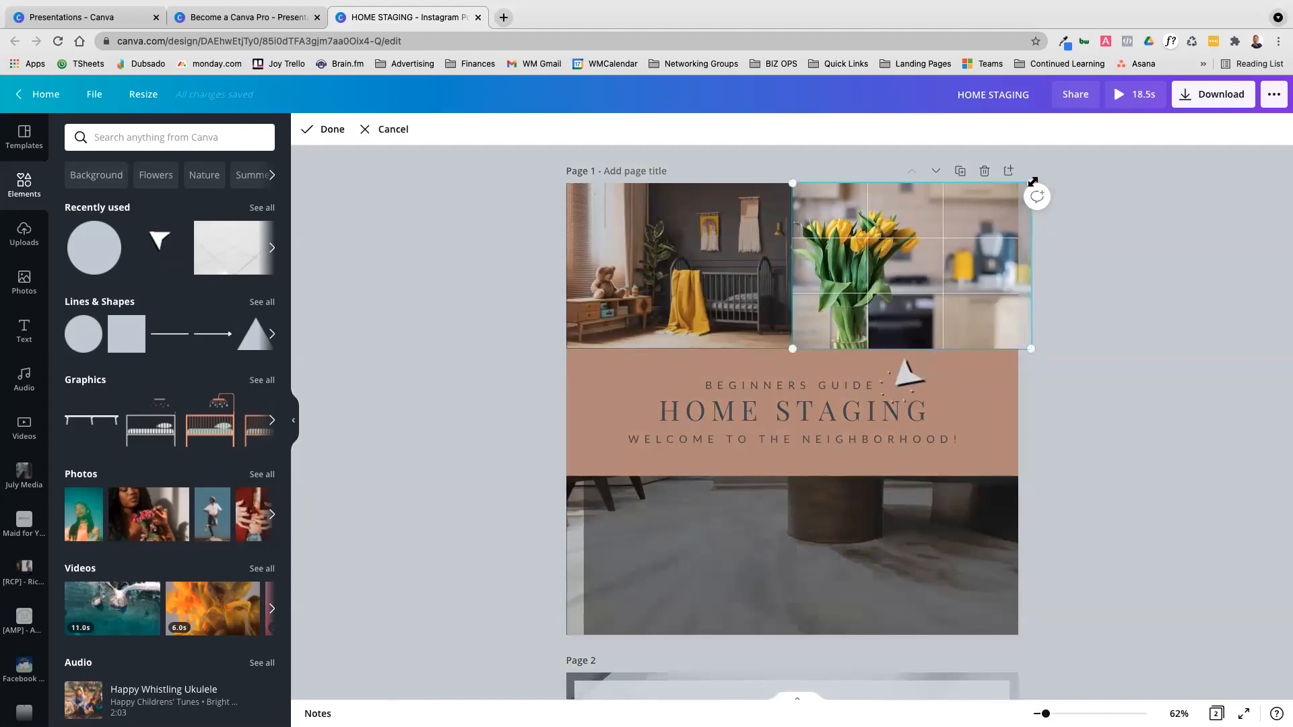
drag(1032, 182, 1119, 151)
drag(993, 280, 1008, 308)
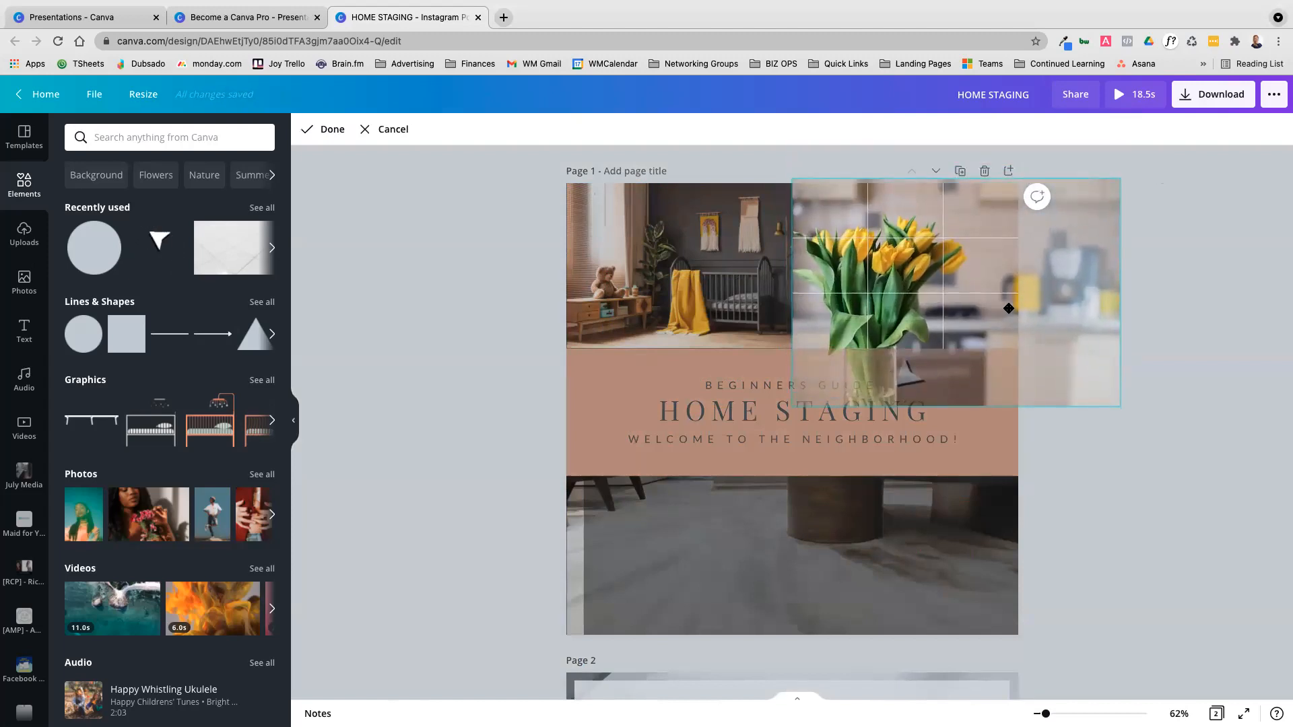
click(1180, 307)
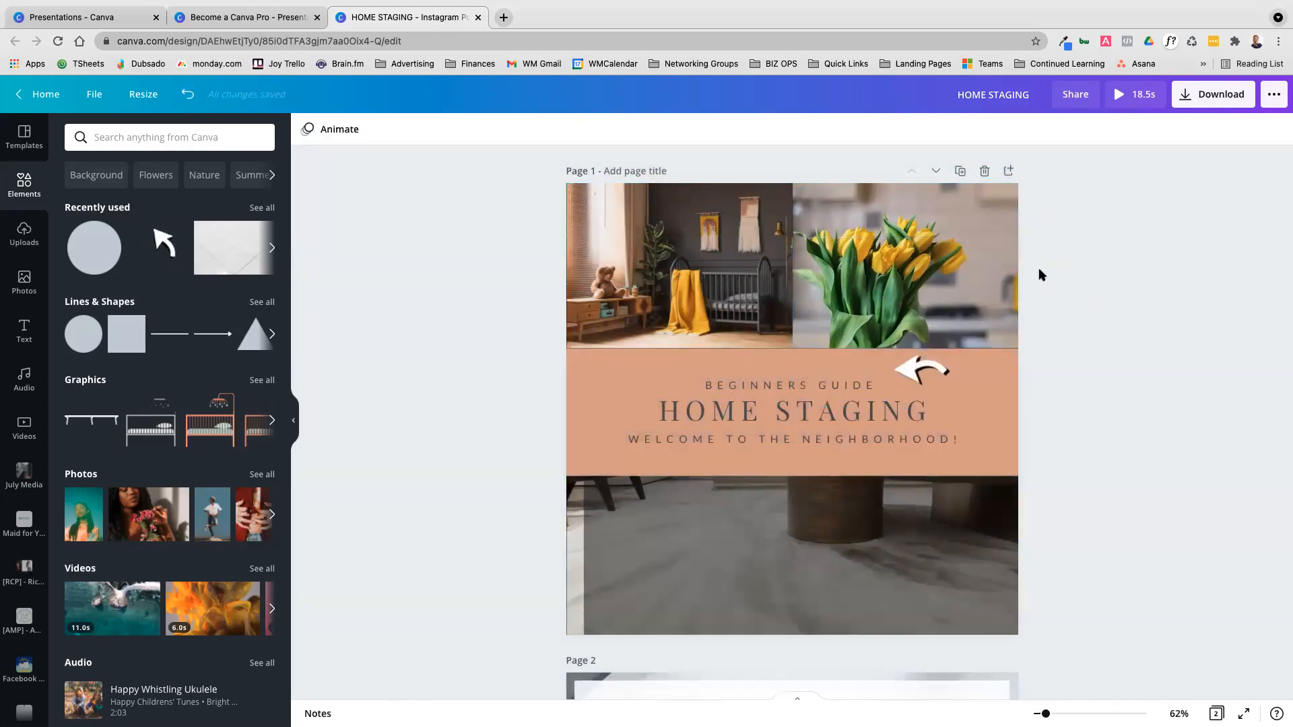
Scale the tulip photo back down inside its grid cell to show the whole vase and kitchen
double_click(960, 270)
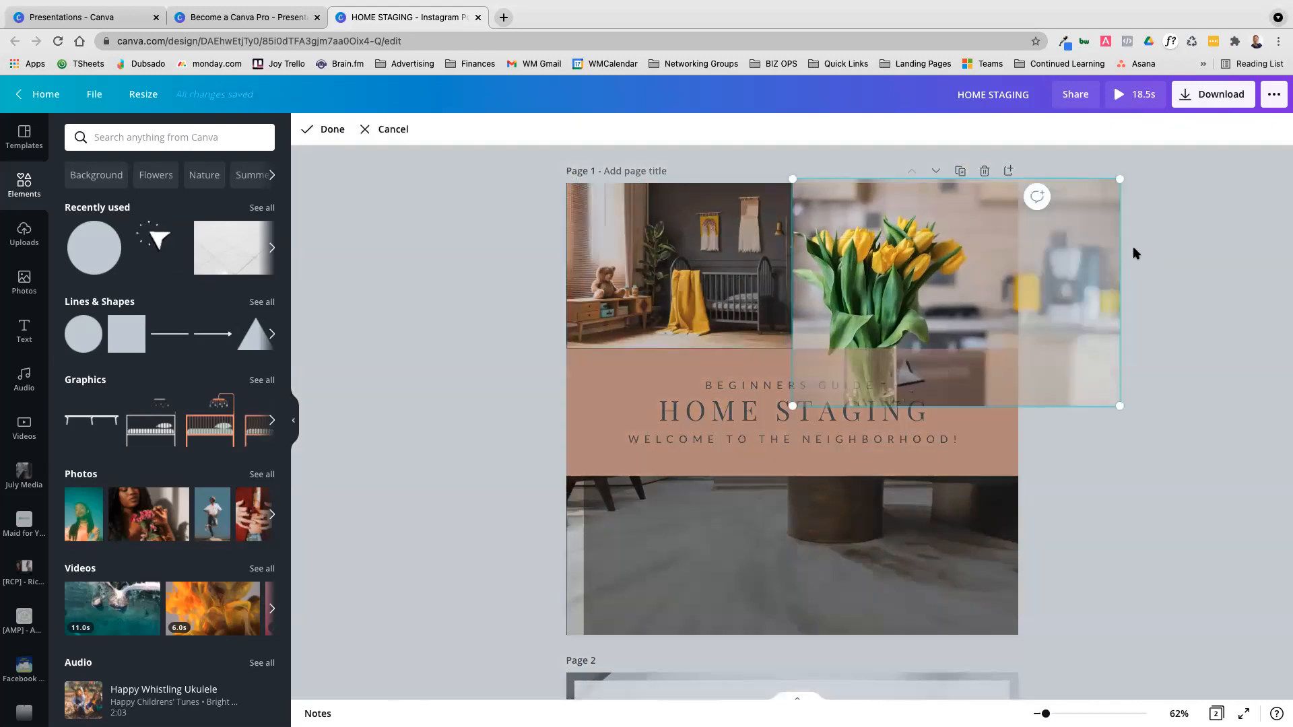
drag(1120, 407, 1000, 342)
click(1150, 306)
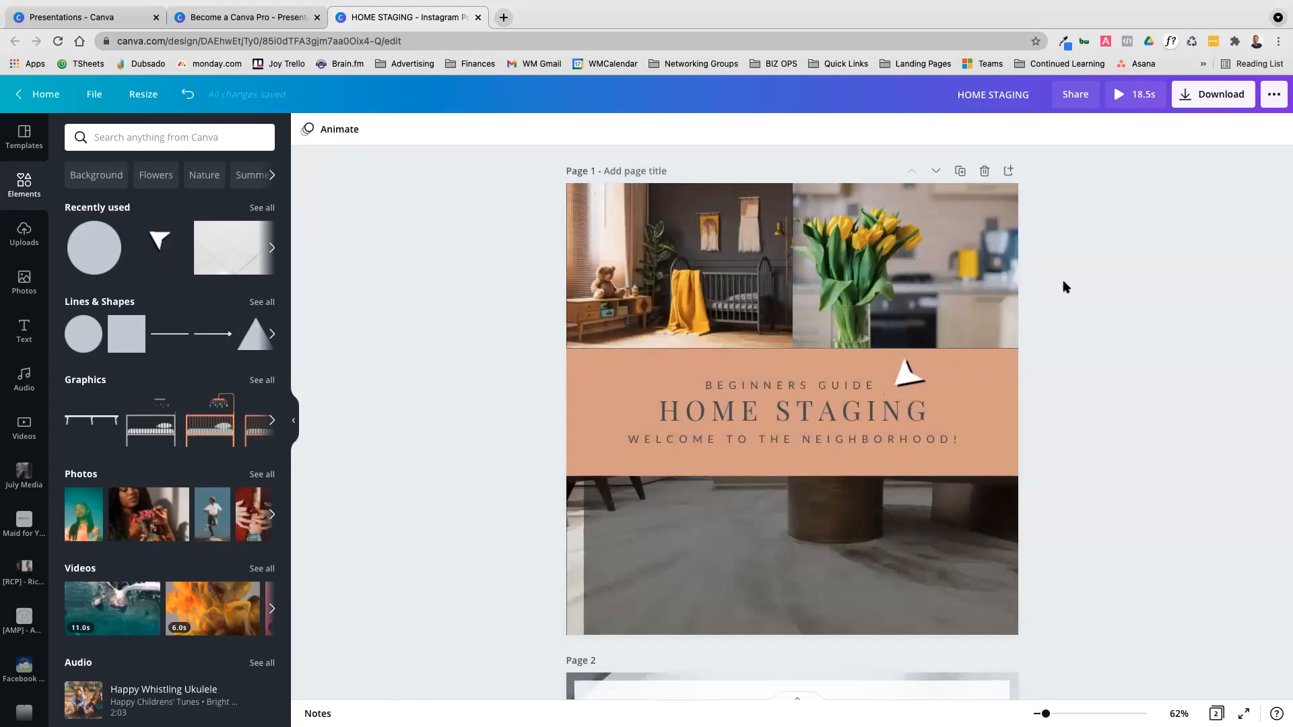
Detach the recropped tulip photo from the photo grid as a separate image
right_click(921, 224)
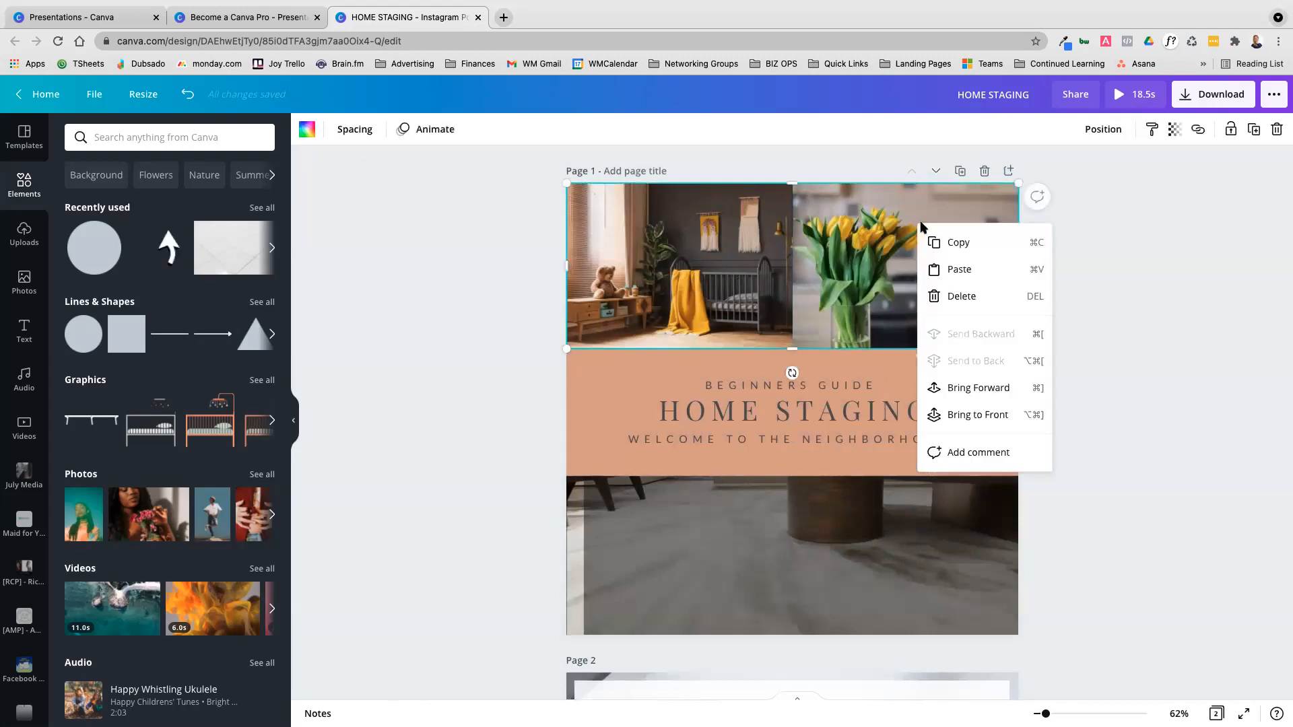
click(1085, 356)
right_click(913, 254)
double_click(884, 256)
right_click(884, 256)
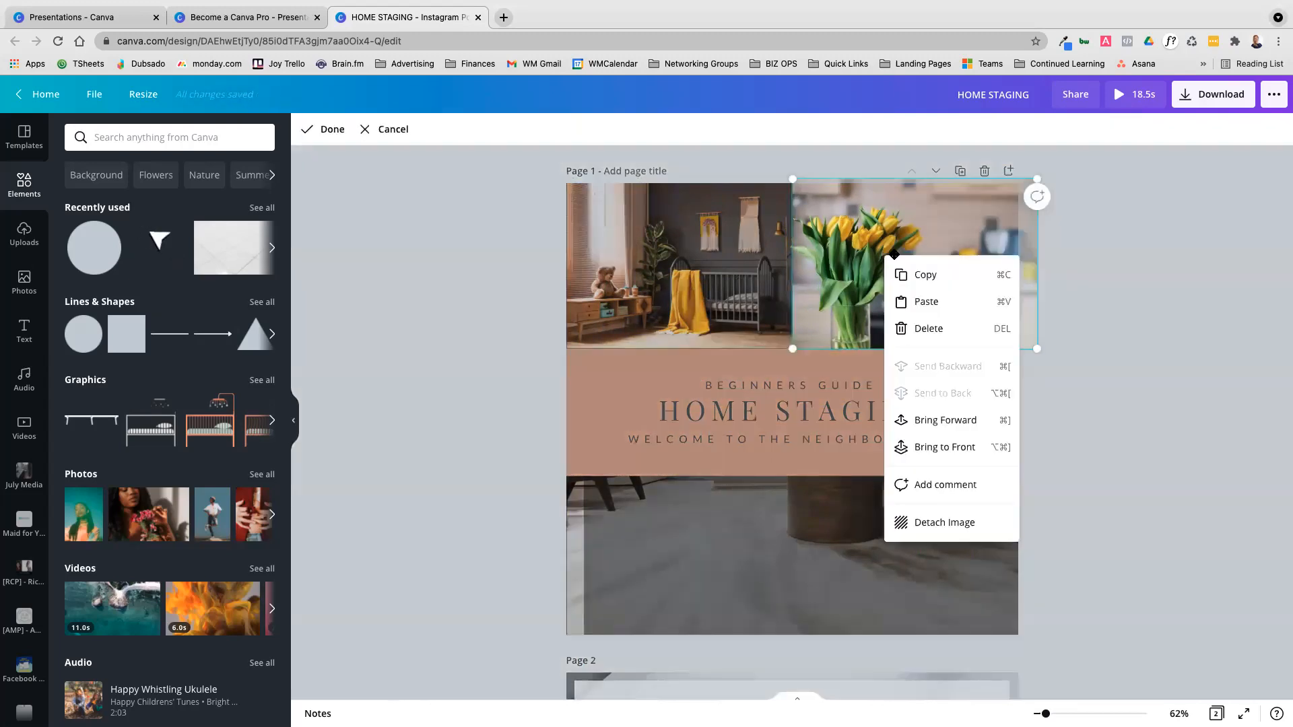
click(1082, 242)
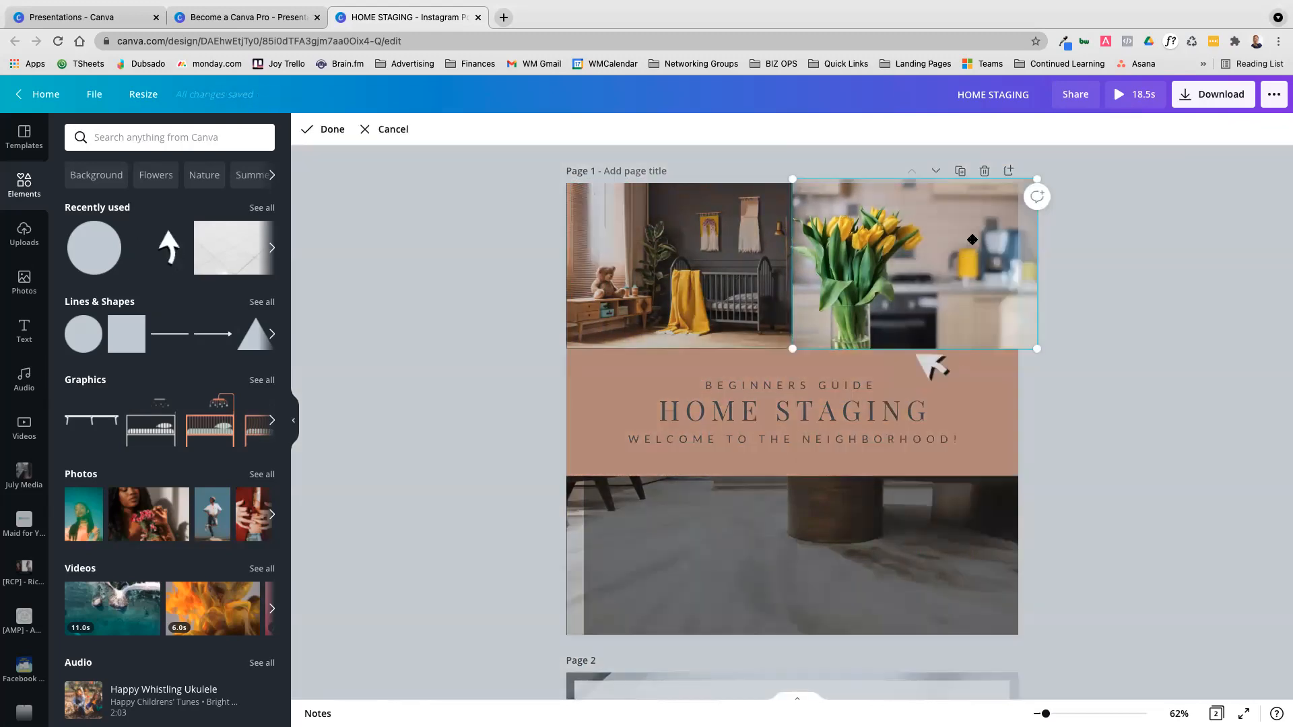
right_click(973, 240)
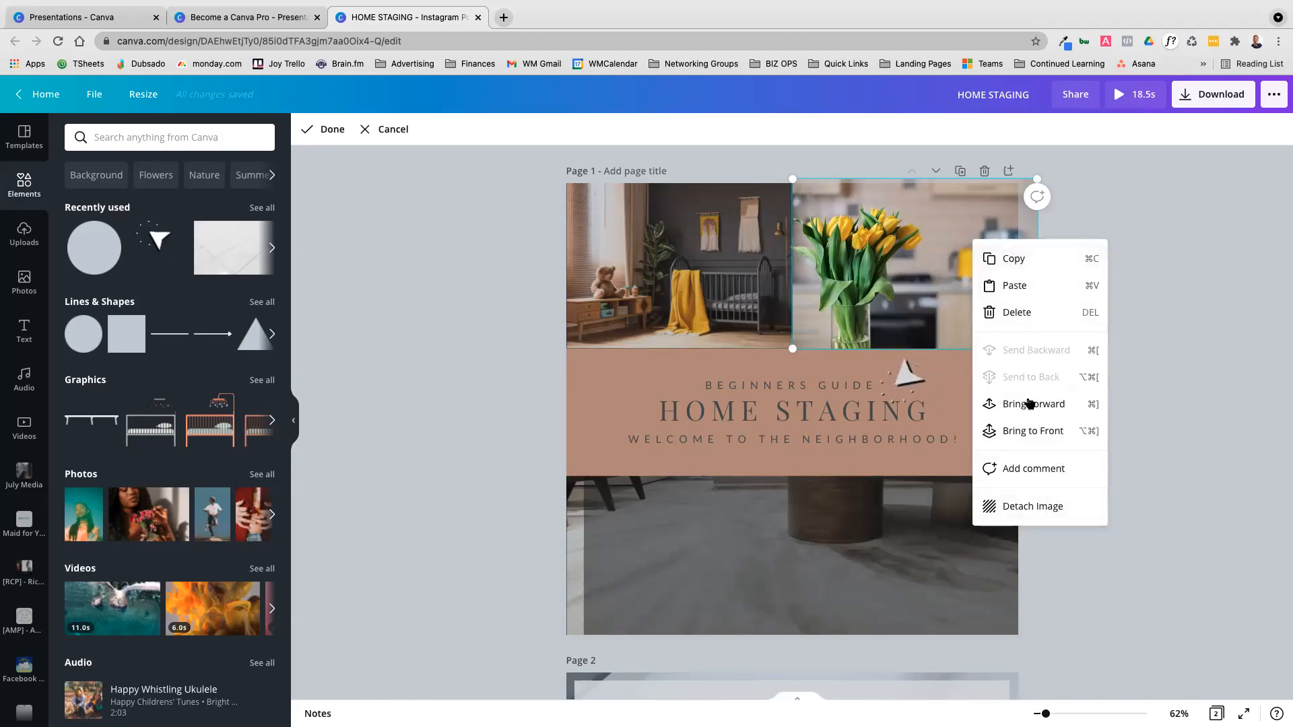
click(1029, 513)
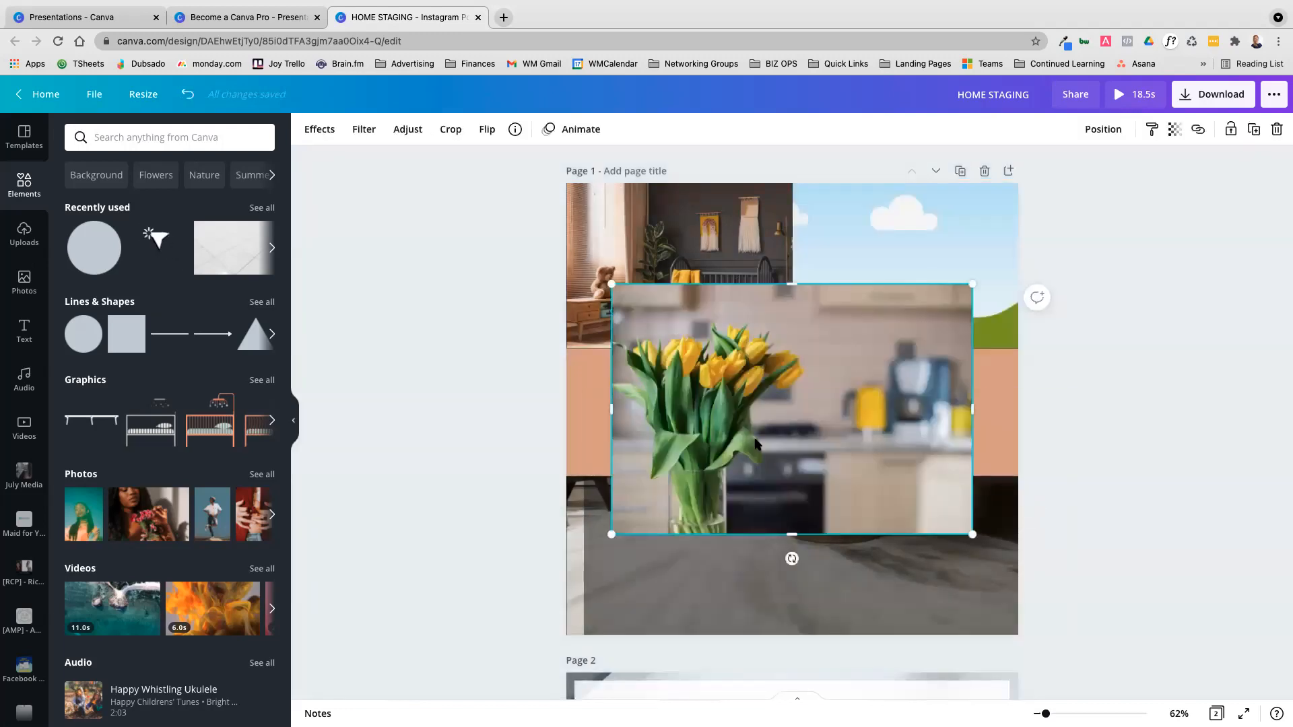
Set the detached tulip photo as the page 1 background and move the photo grid down below the heading panel
drag(765, 367, 747, 398)
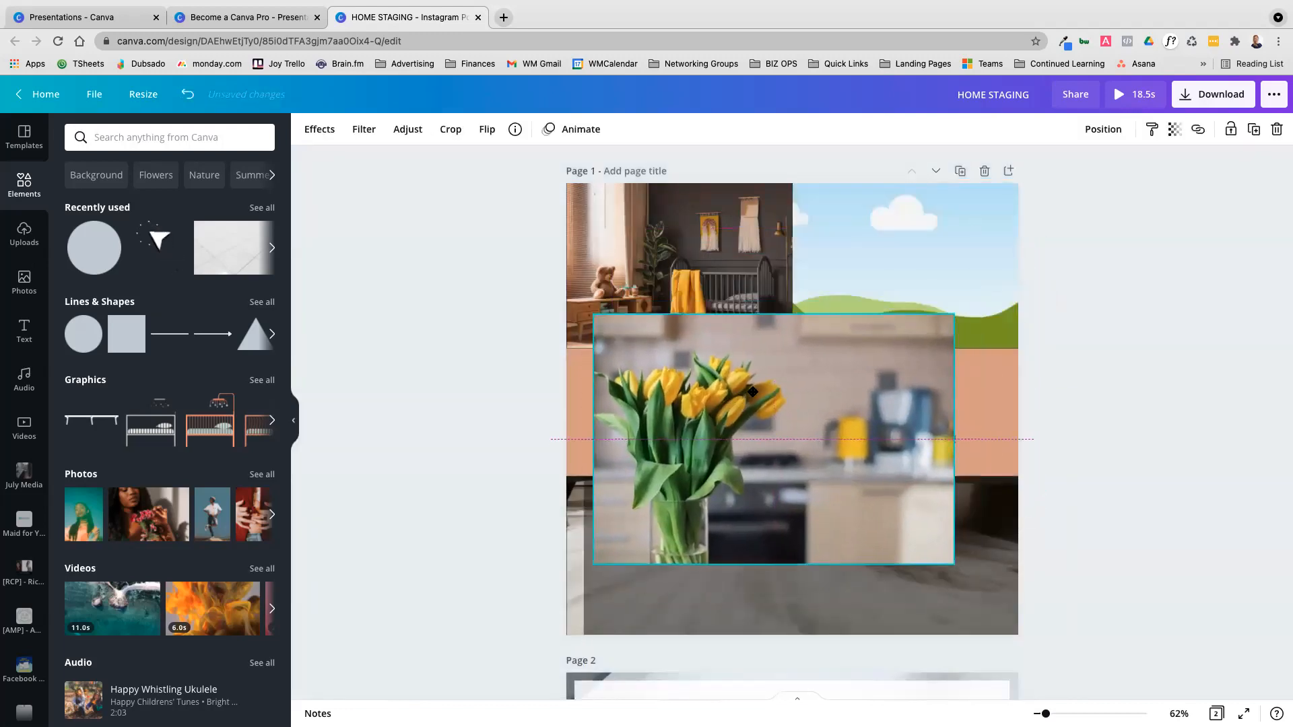
right_click(791, 385)
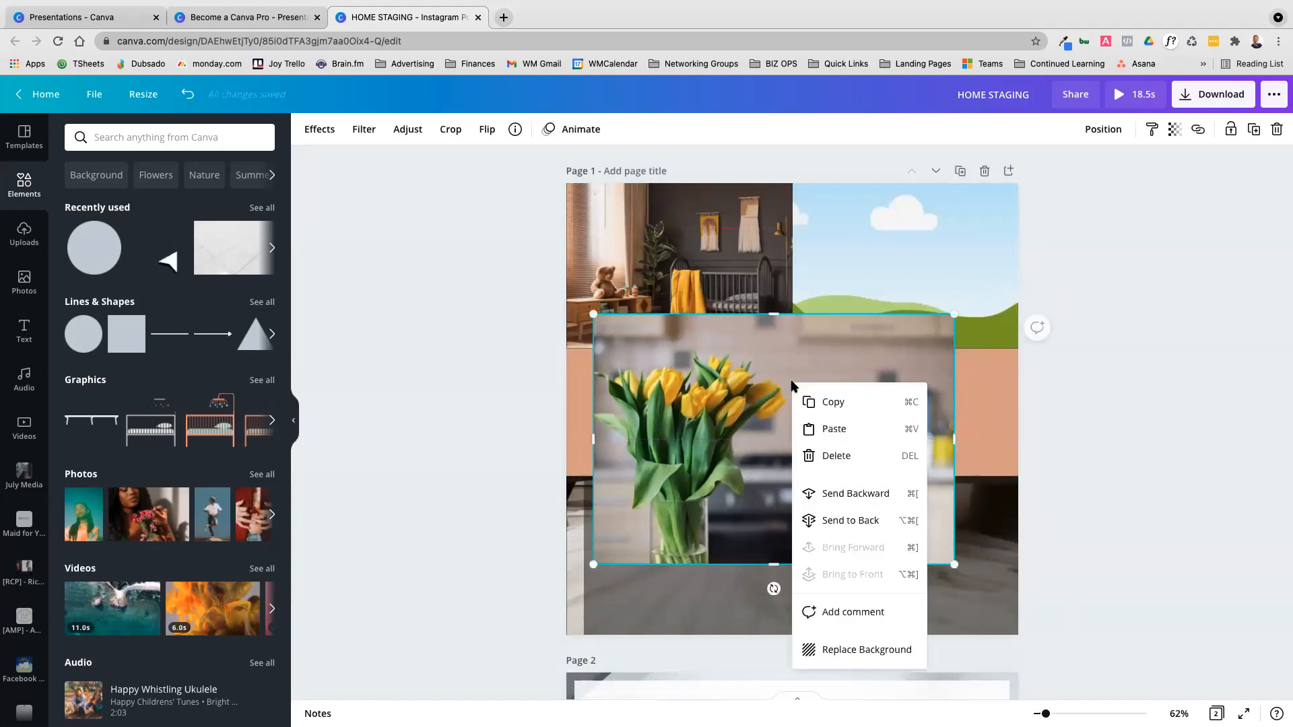
click(873, 650)
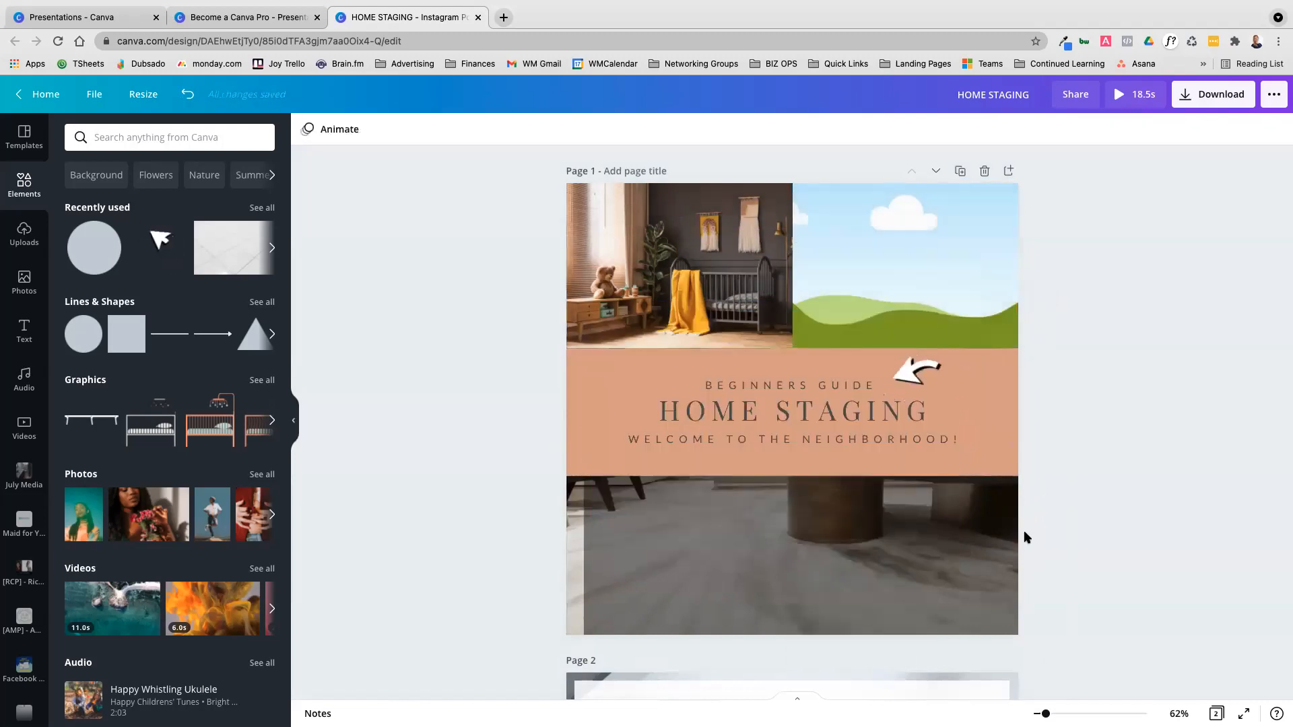
drag(818, 293, 718, 521)
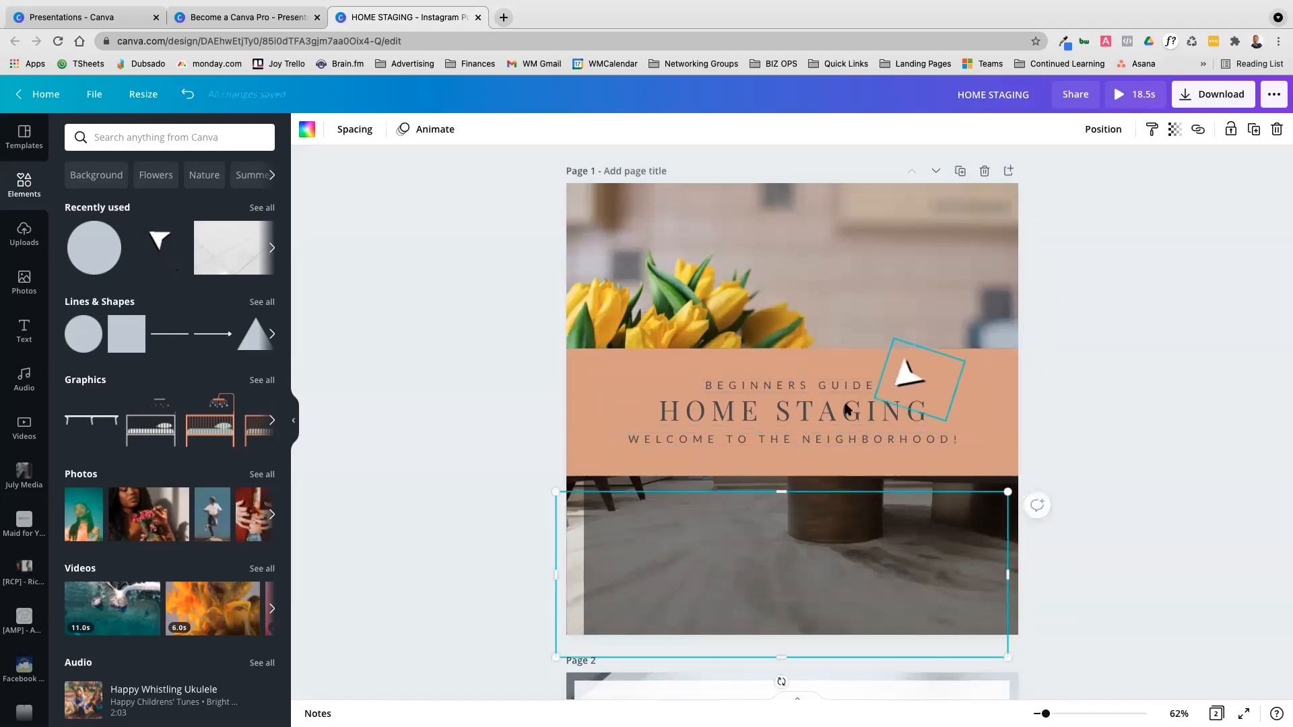
Duplicate page 1 and delete the heading text, terracotta panel, video and black overlay from the original page
click(960, 170)
scroll(889, 511, up, 5)
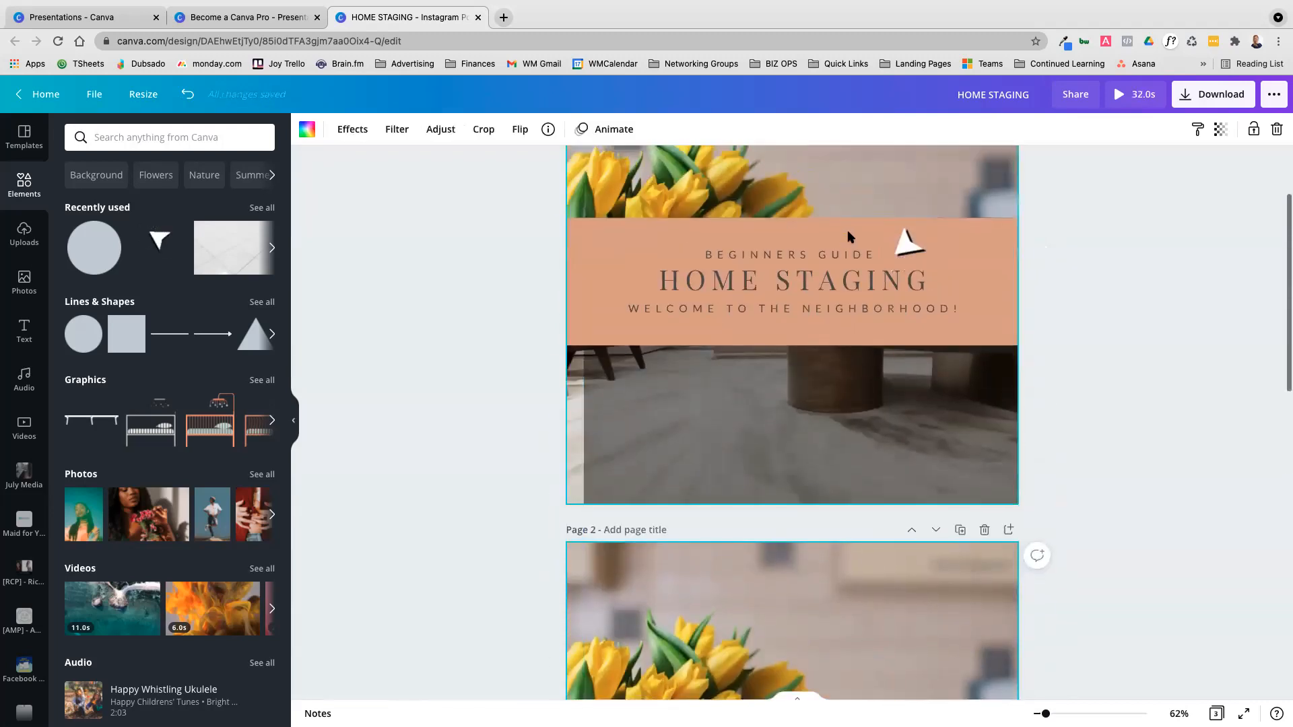
click(846, 249)
key(Delete)
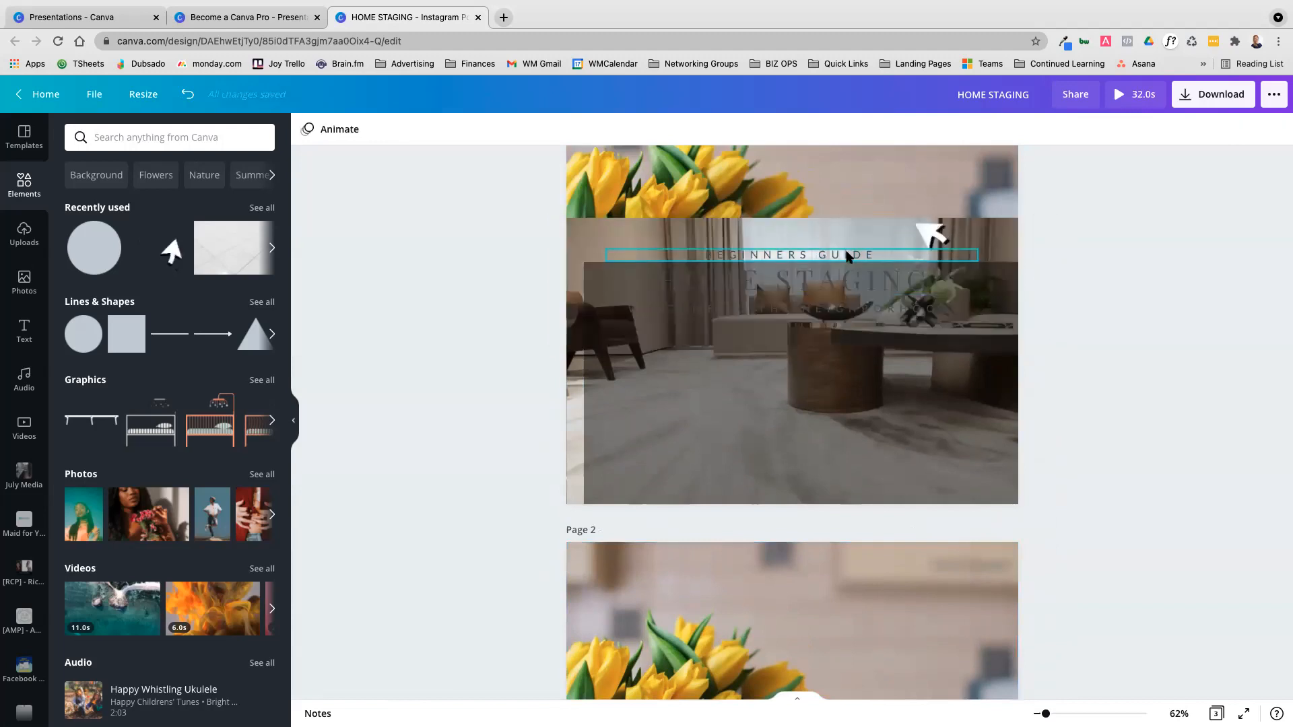
click(839, 273)
key(Delete)
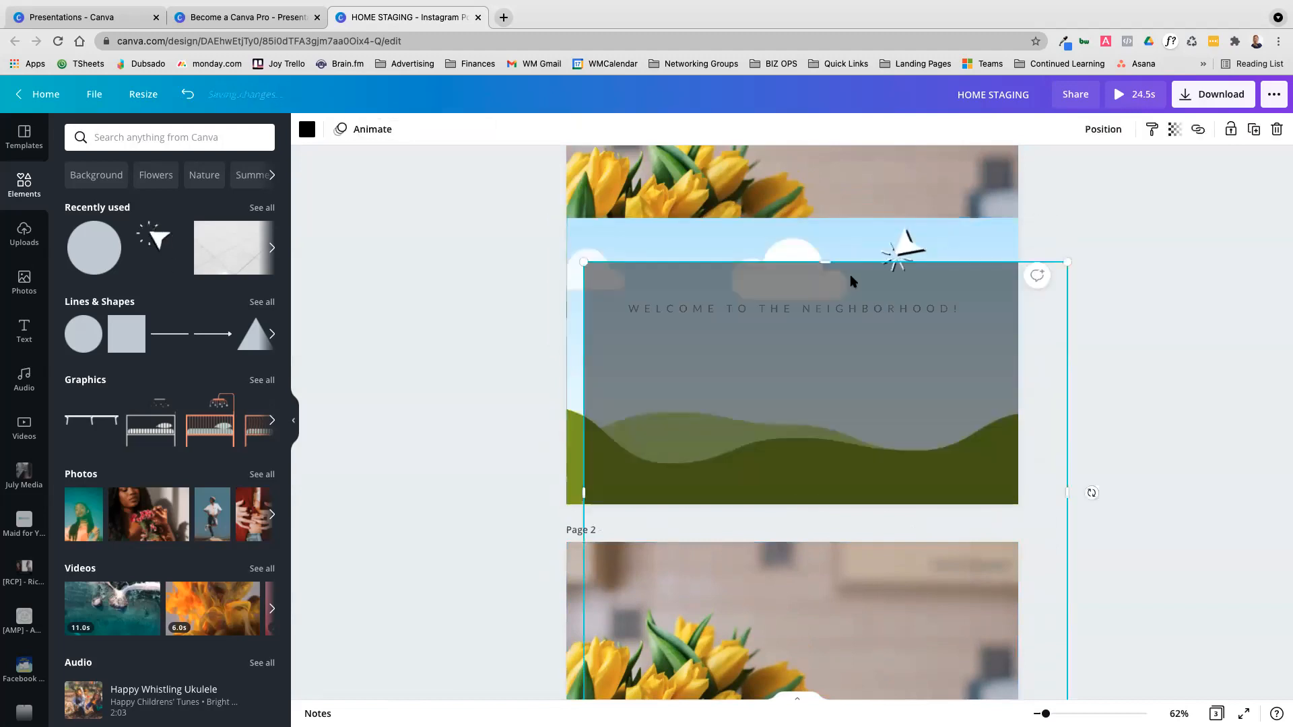
click(850, 303)
key(Delete)
Delete the photo grid and animated arrow from page 1, and detach the tulip image from the background
click(851, 375)
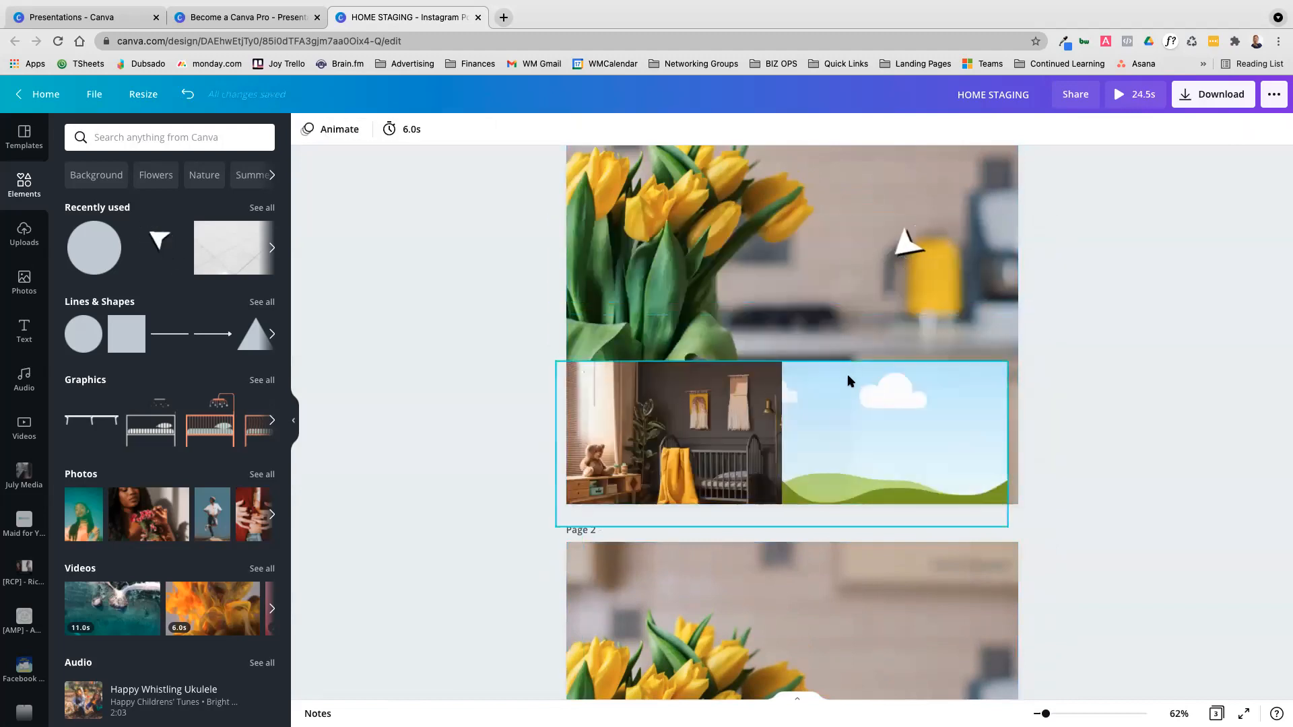
key(Delete)
scroll(904, 375, up, 2)
click(903, 374)
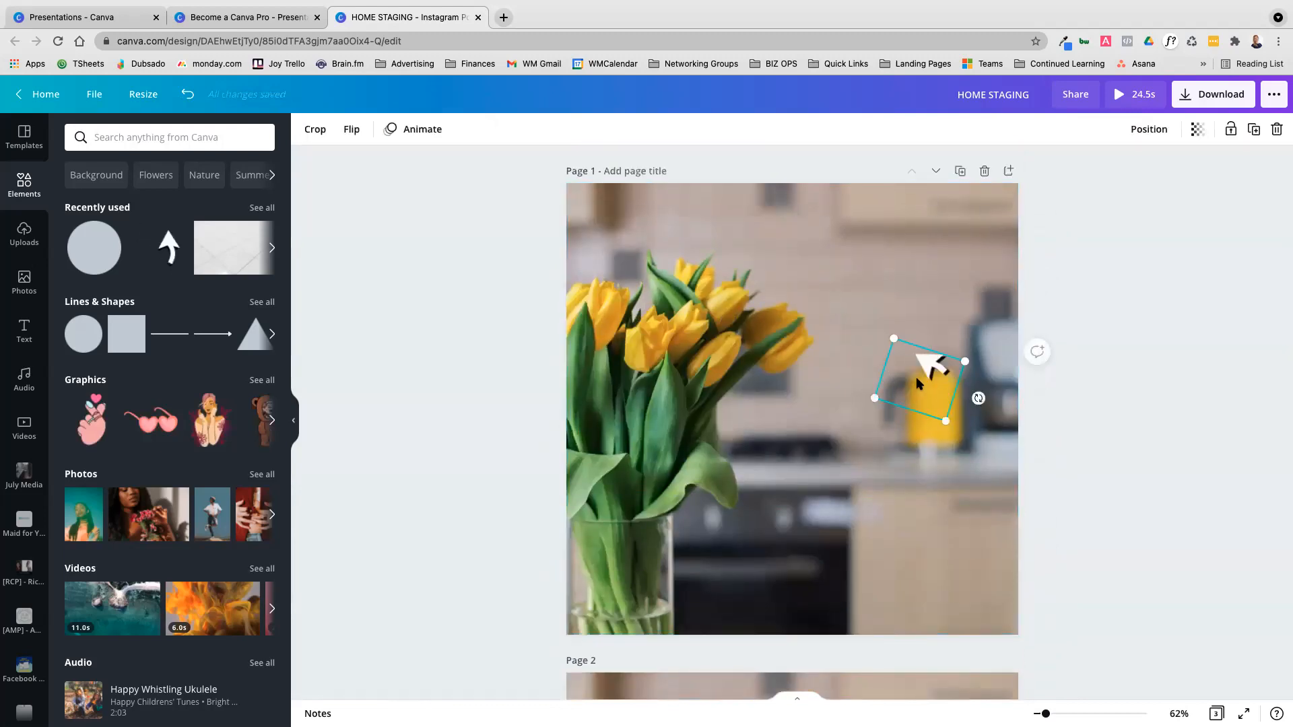
key(Delete)
right_click(819, 293)
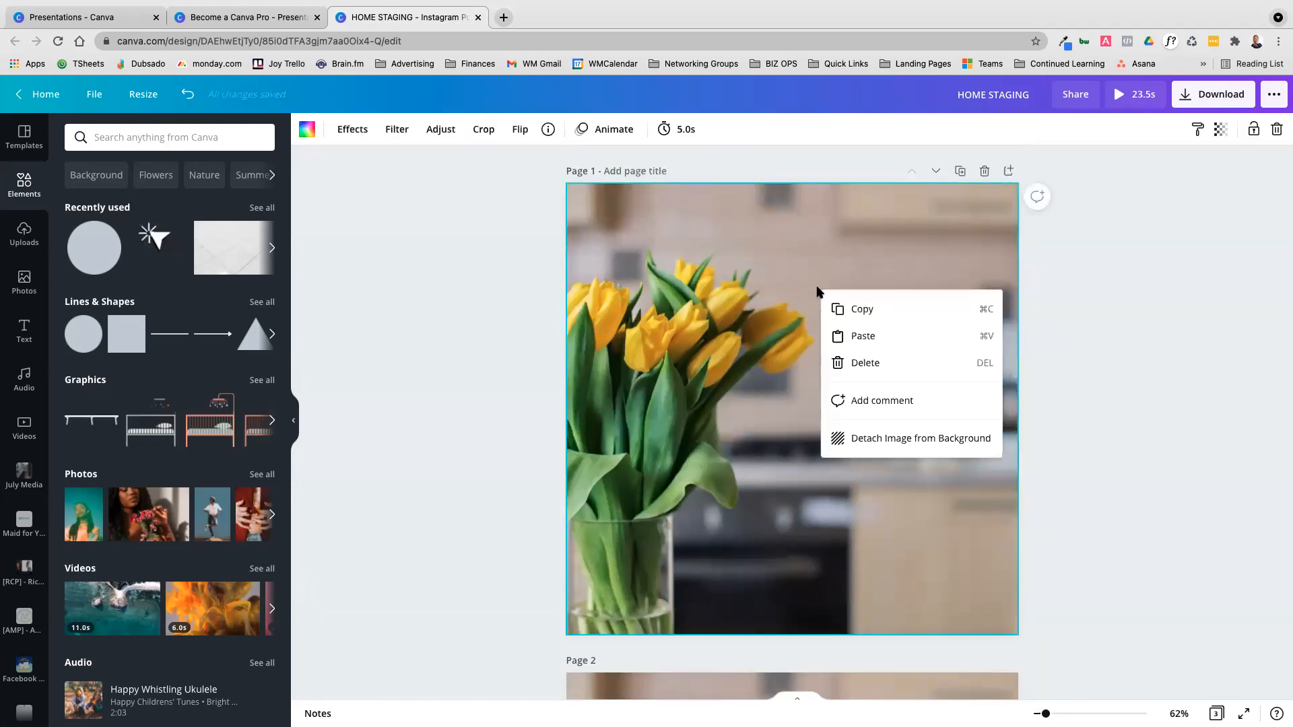
click(899, 439)
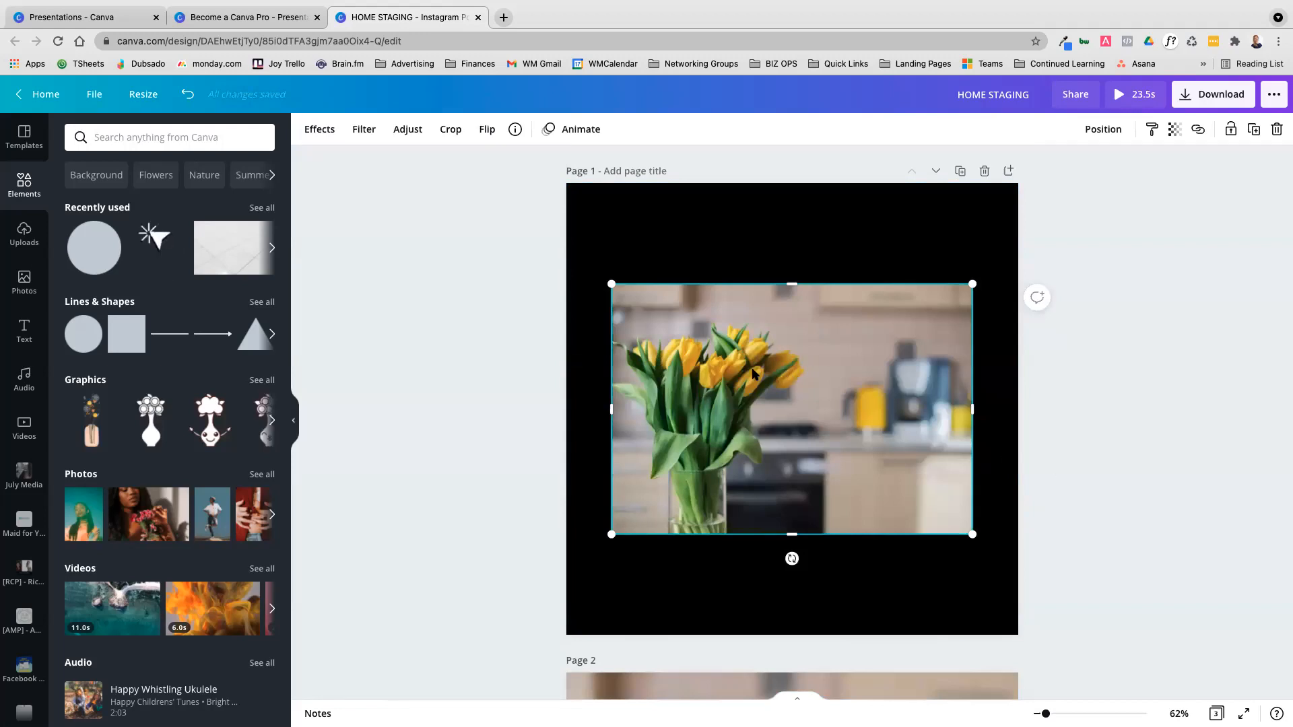
Shift the black overlay on page 2 slightly to the left and open its transparency and link settings
scroll(751, 371, down, 10)
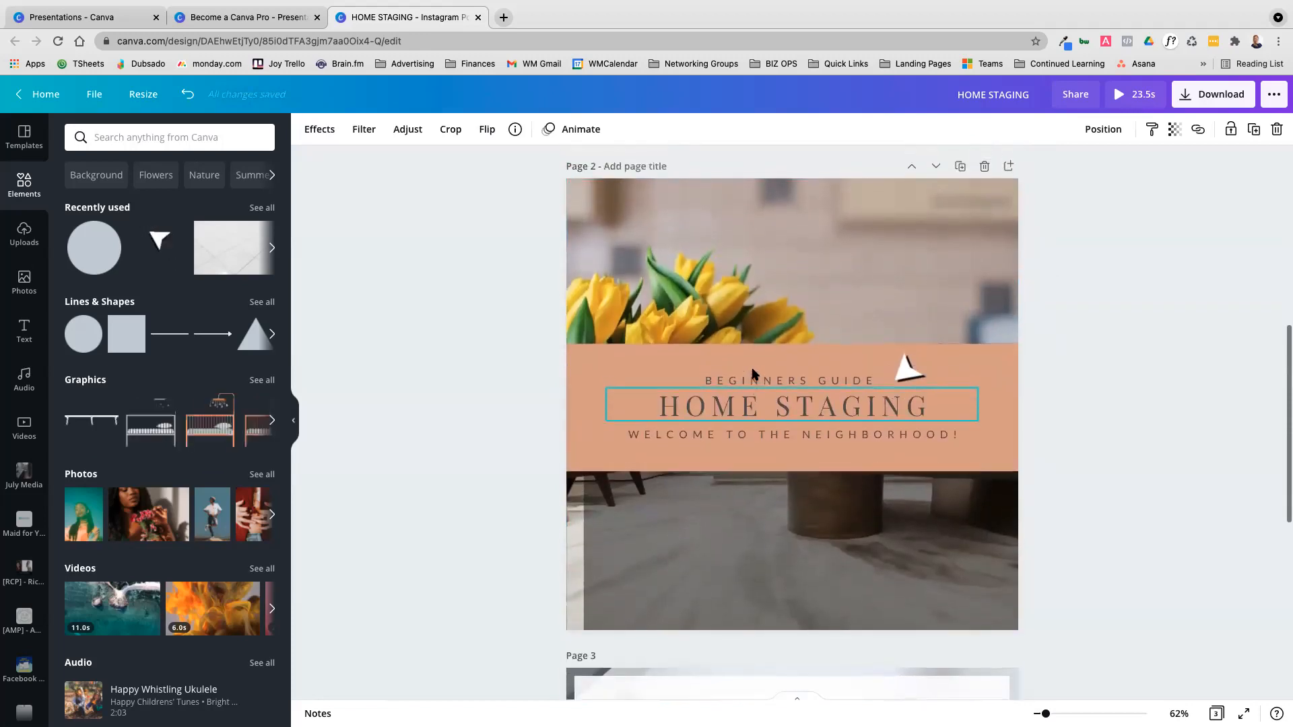
click(741, 572)
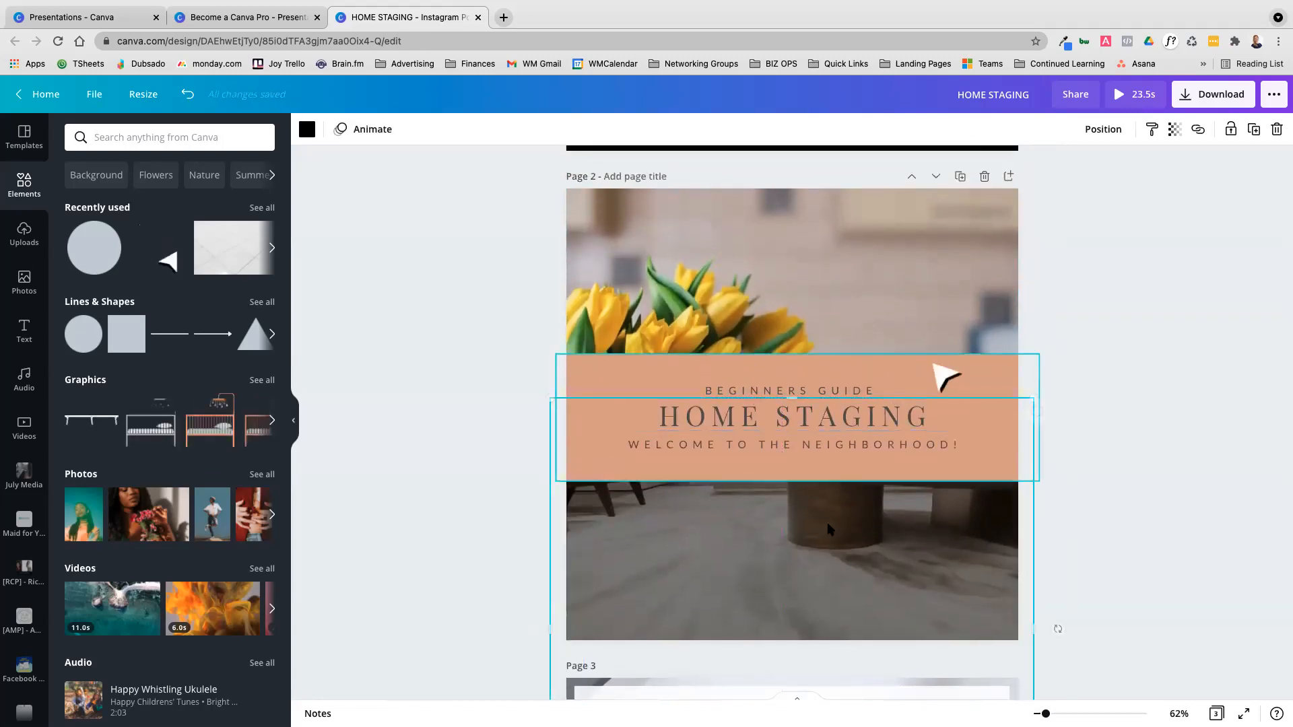
click(1177, 129)
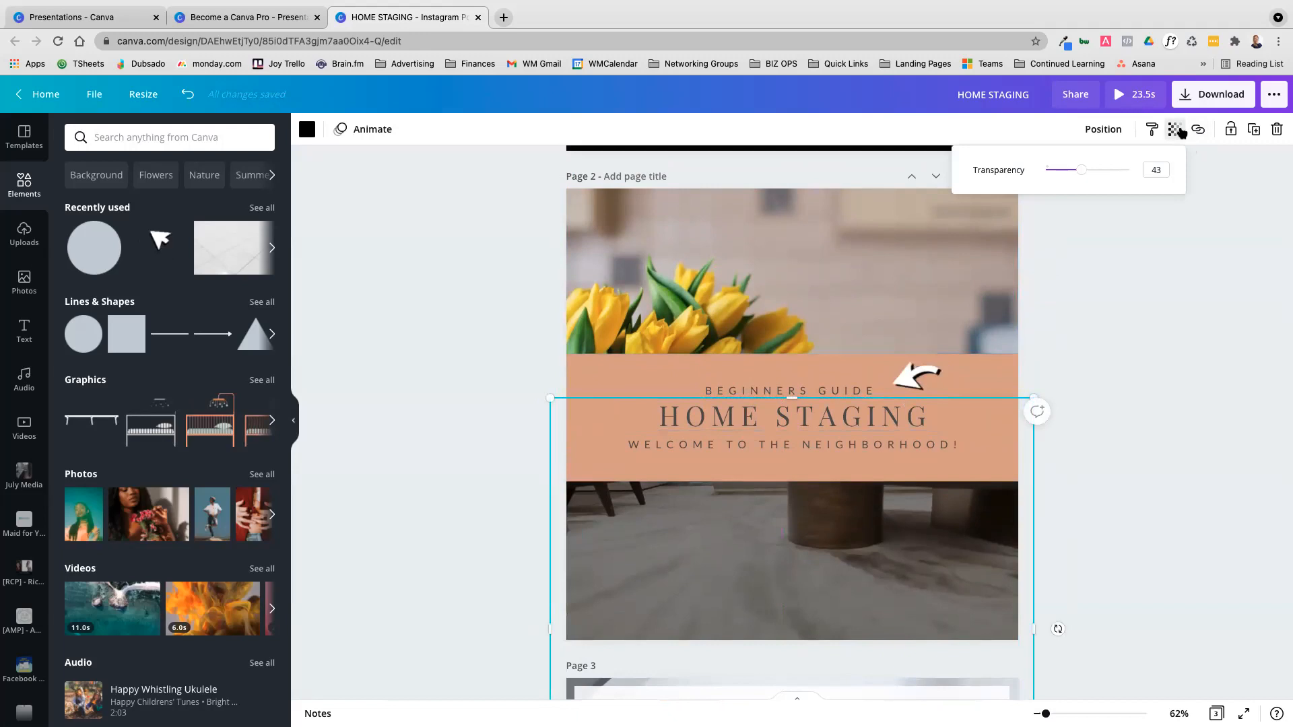
click(1189, 235)
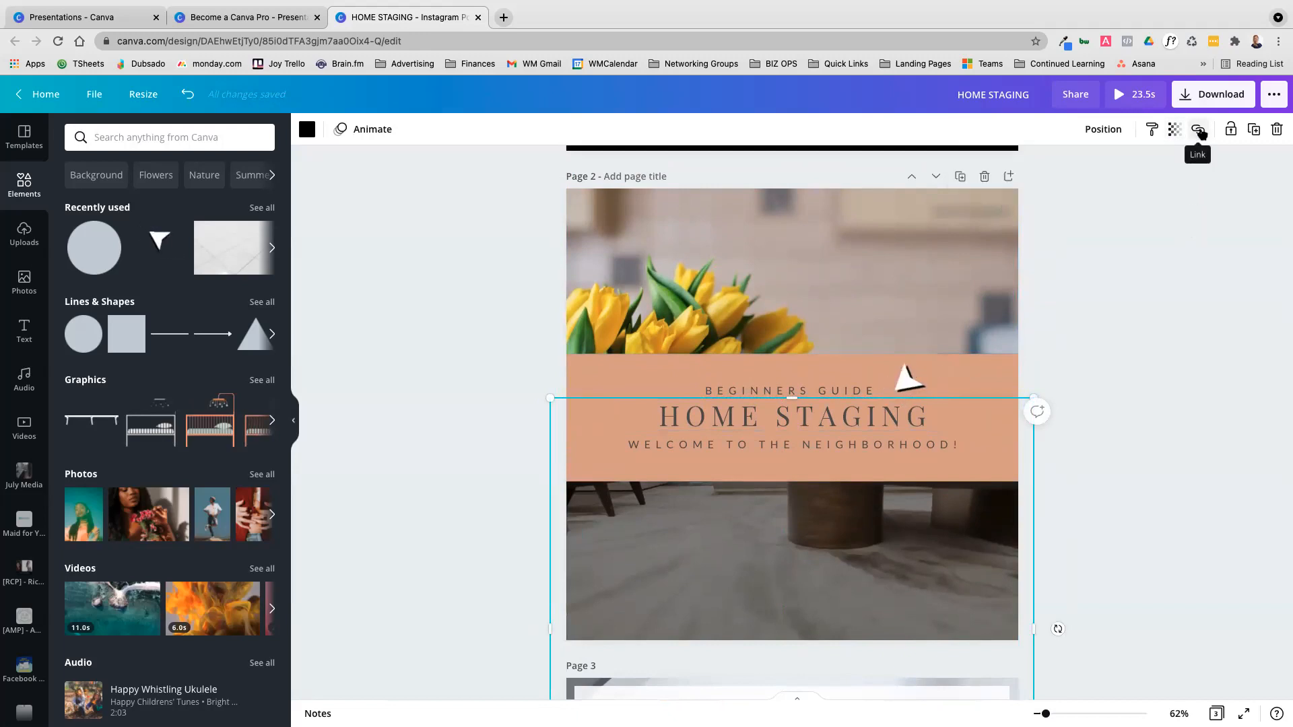
click(1199, 132)
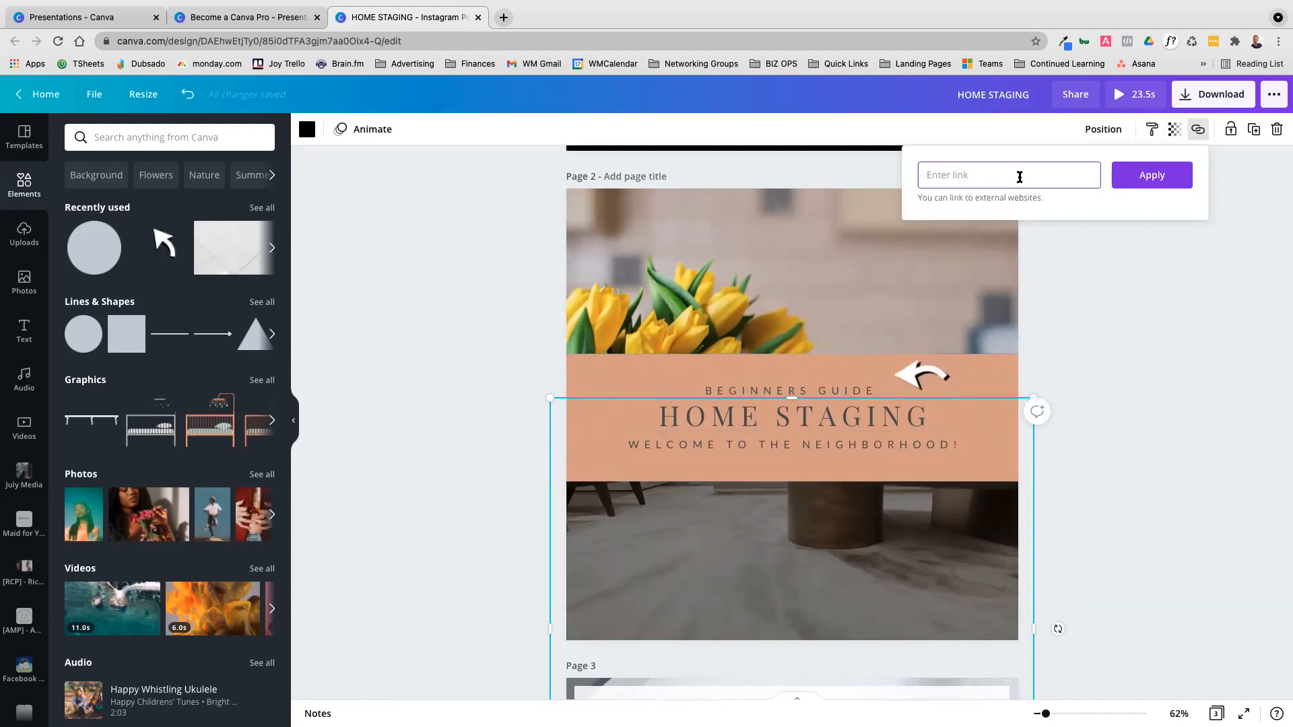
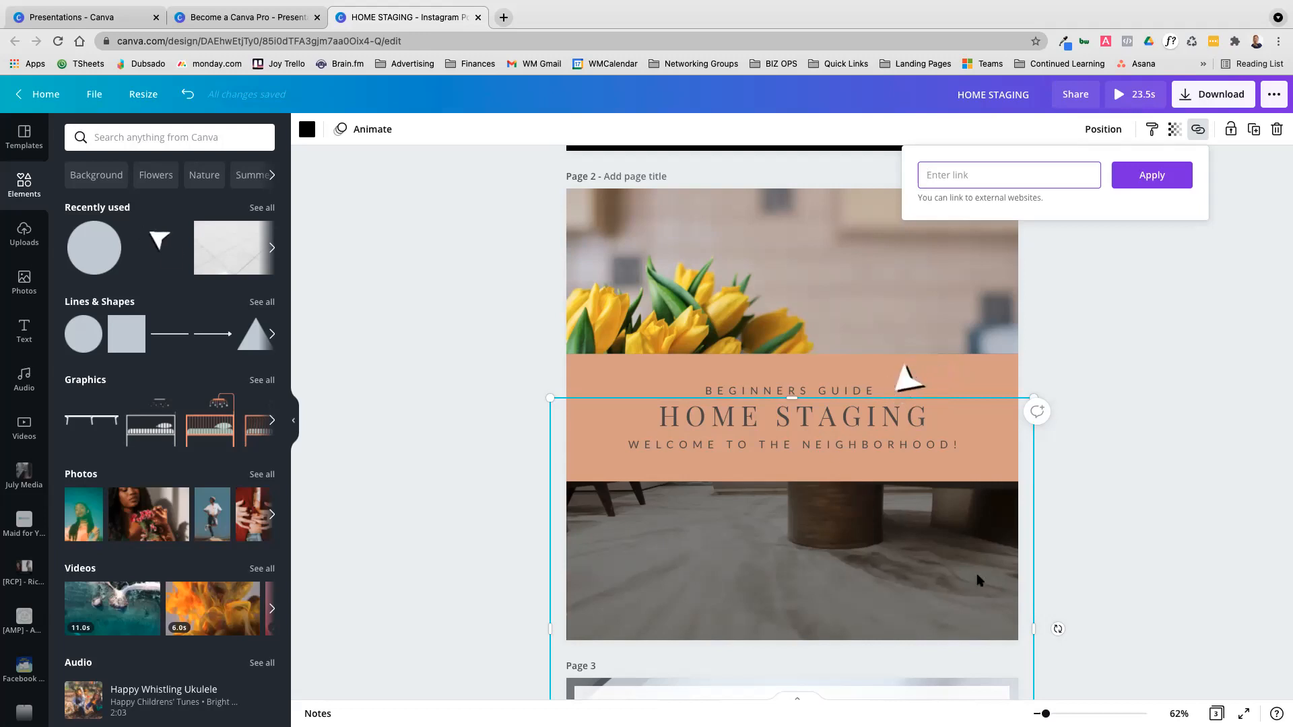
Close the link settings and select the HOME STAGING heading on page 2 to view its lock option
click(1155, 375)
scroll(1001, 319, up, 2)
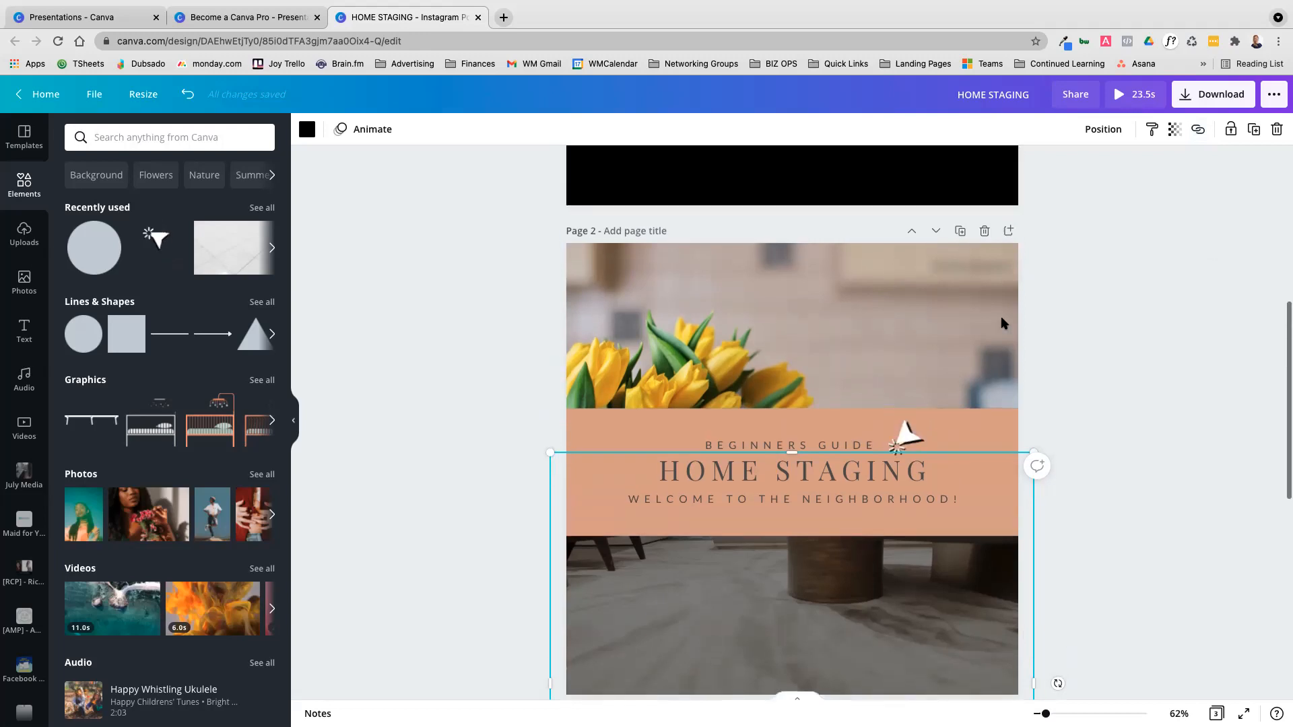
scroll(1001, 323, down, 2)
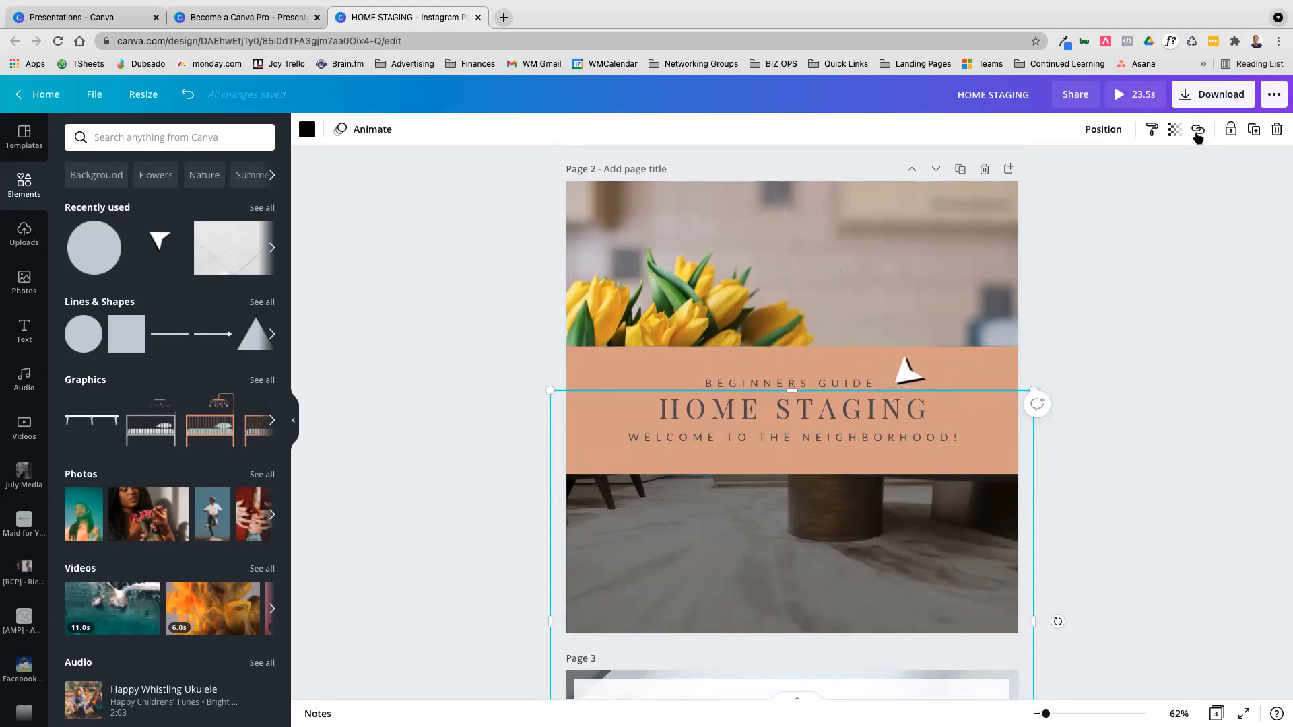
click(1224, 189)
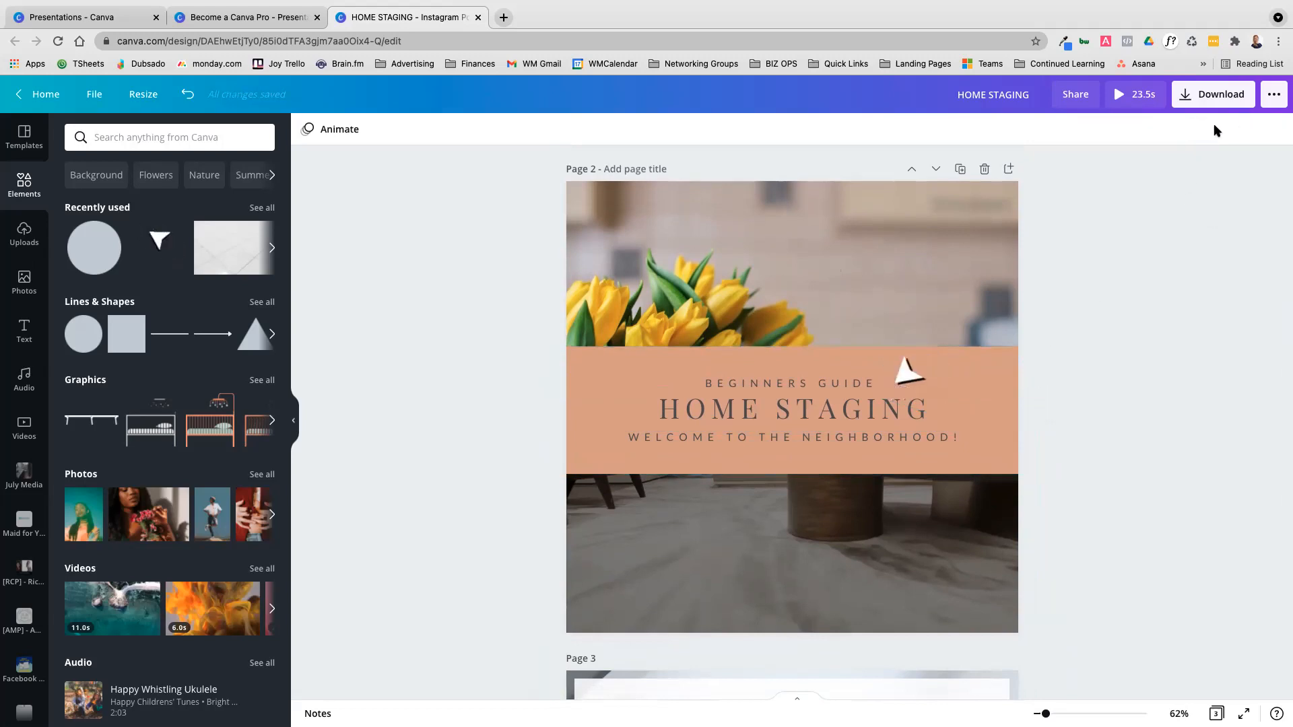
click(848, 297)
click(768, 418)
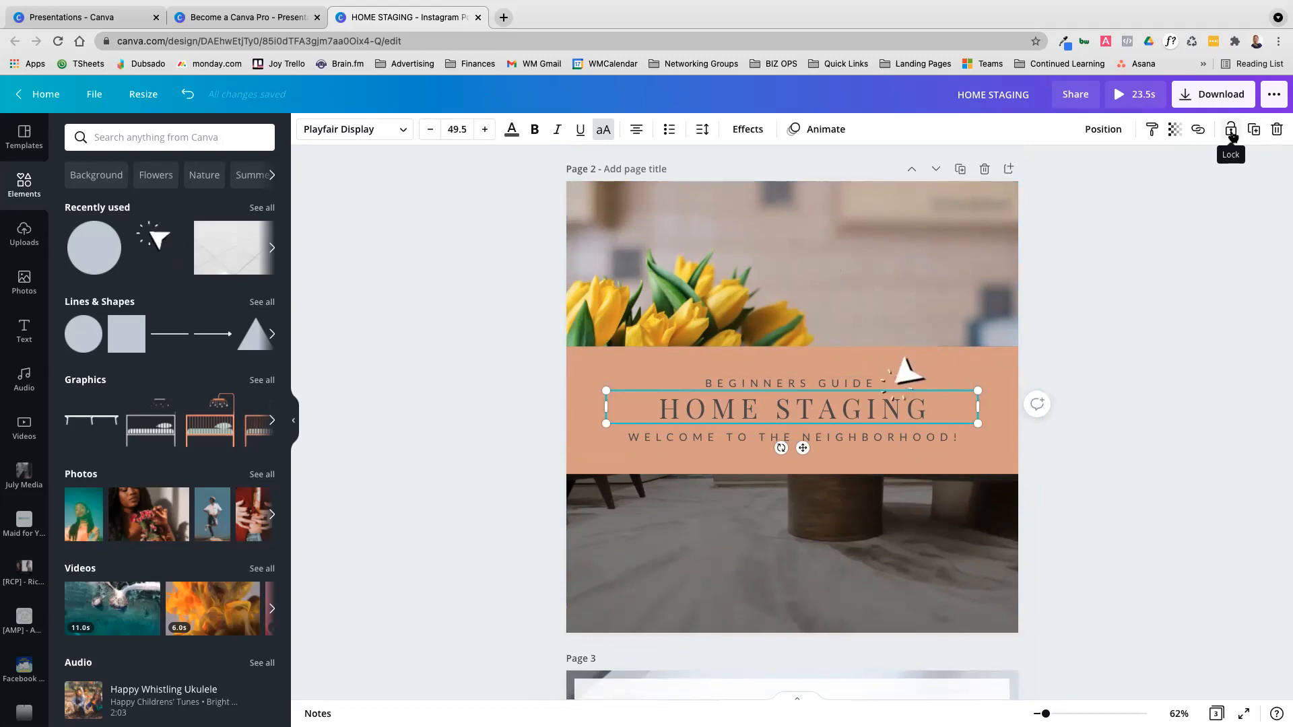
click(463, 385)
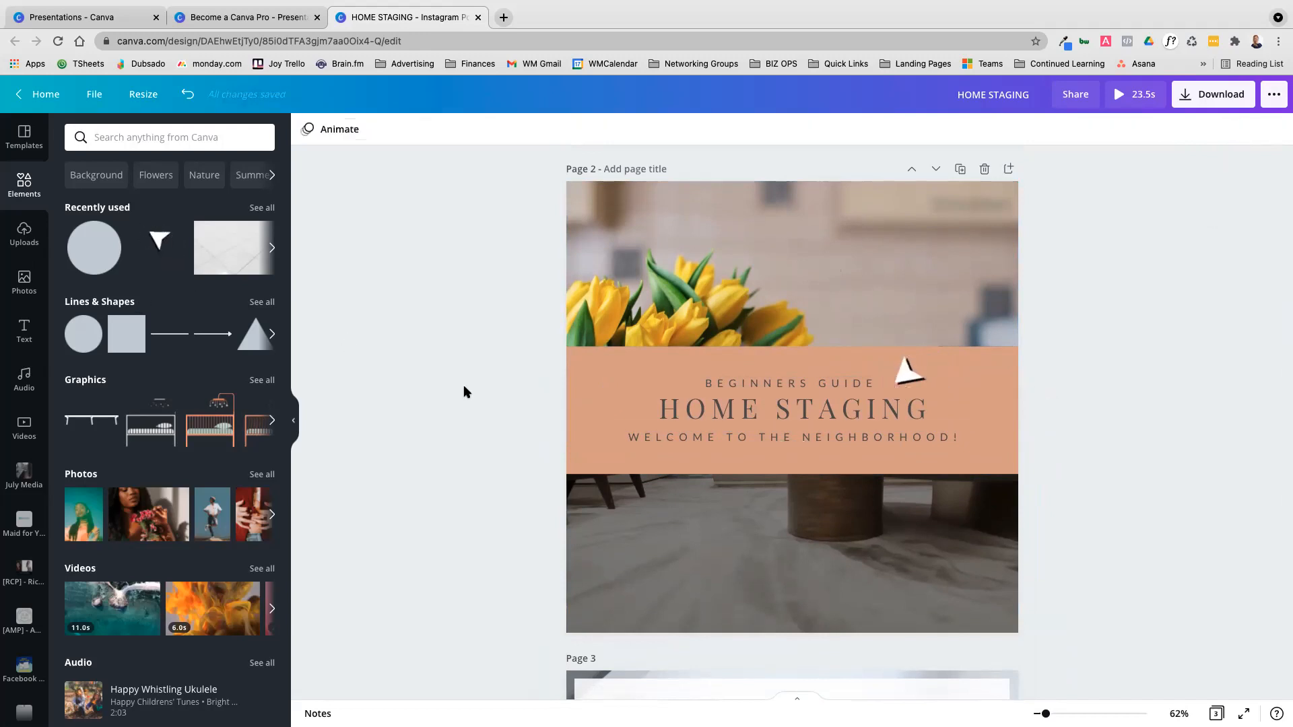
Add a blank page 4 and fill it with the teal 10-step guide page of the Lead Magnet Ad design from the Facebook Ads folder
scroll(308, 406, down, 3)
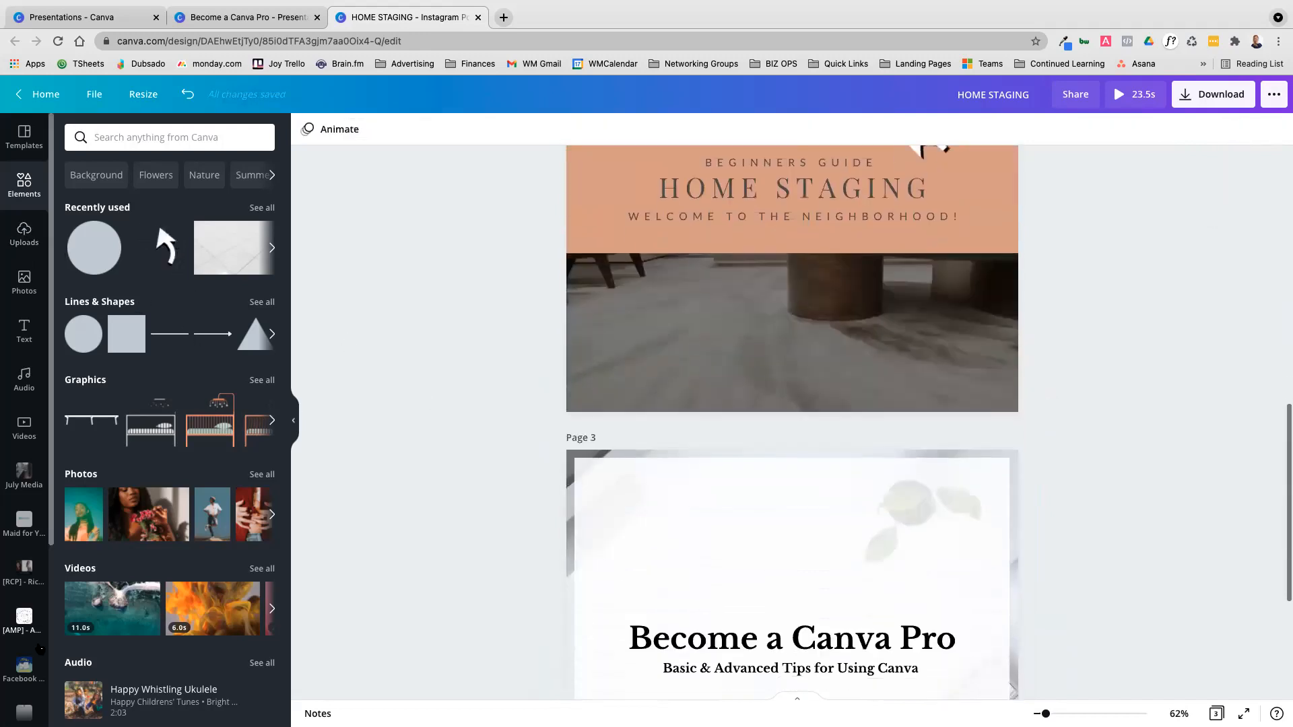
click(25, 666)
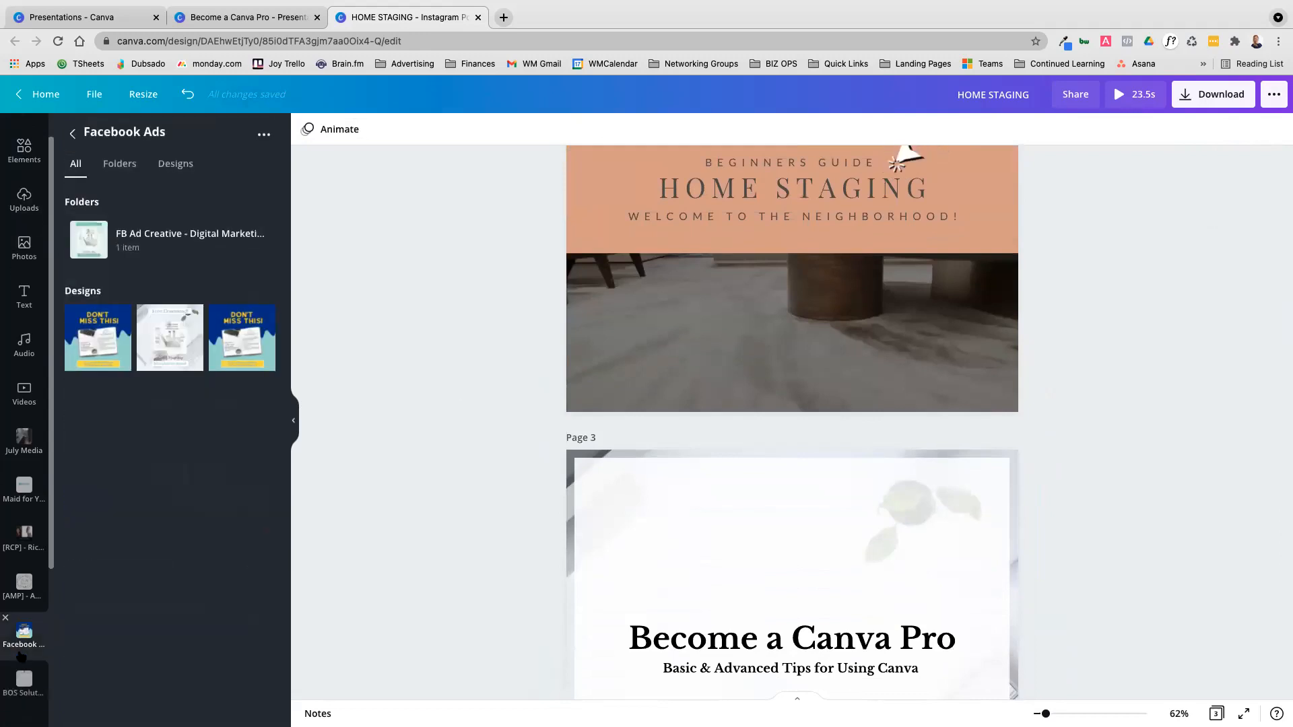
scroll(426, 404, down, 4)
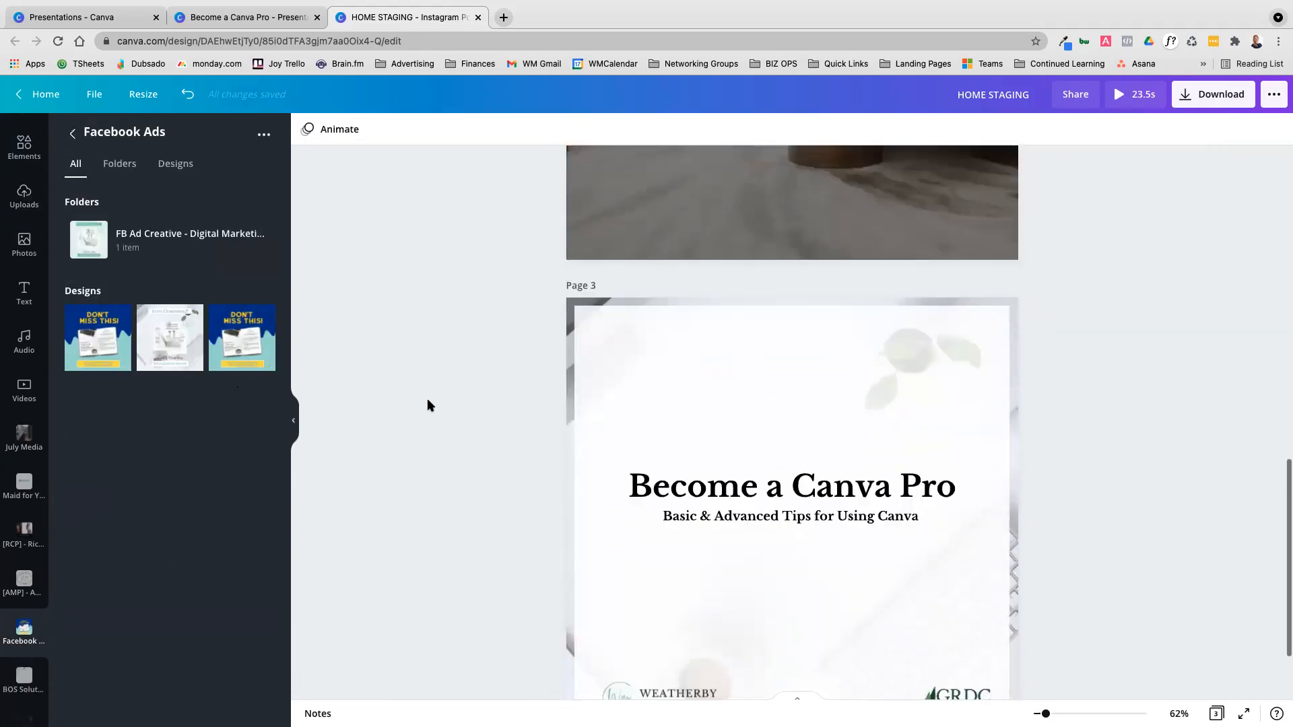
click(753, 665)
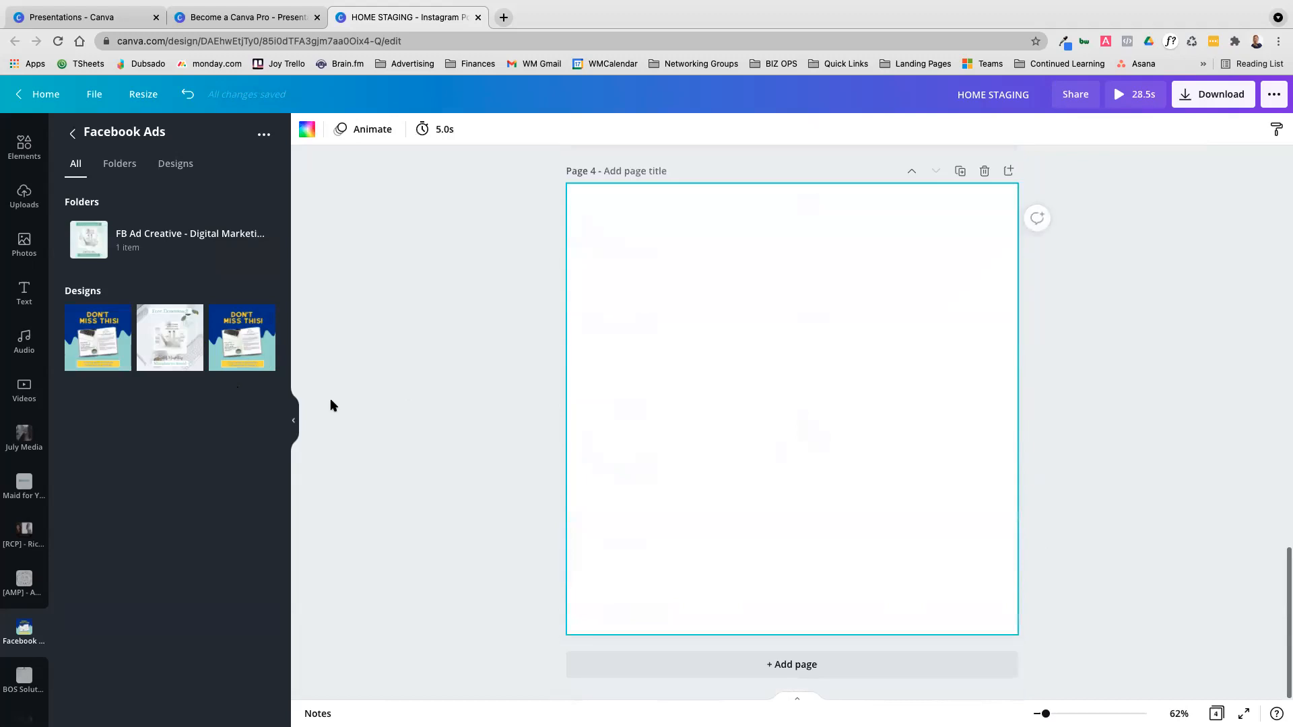
click(250, 347)
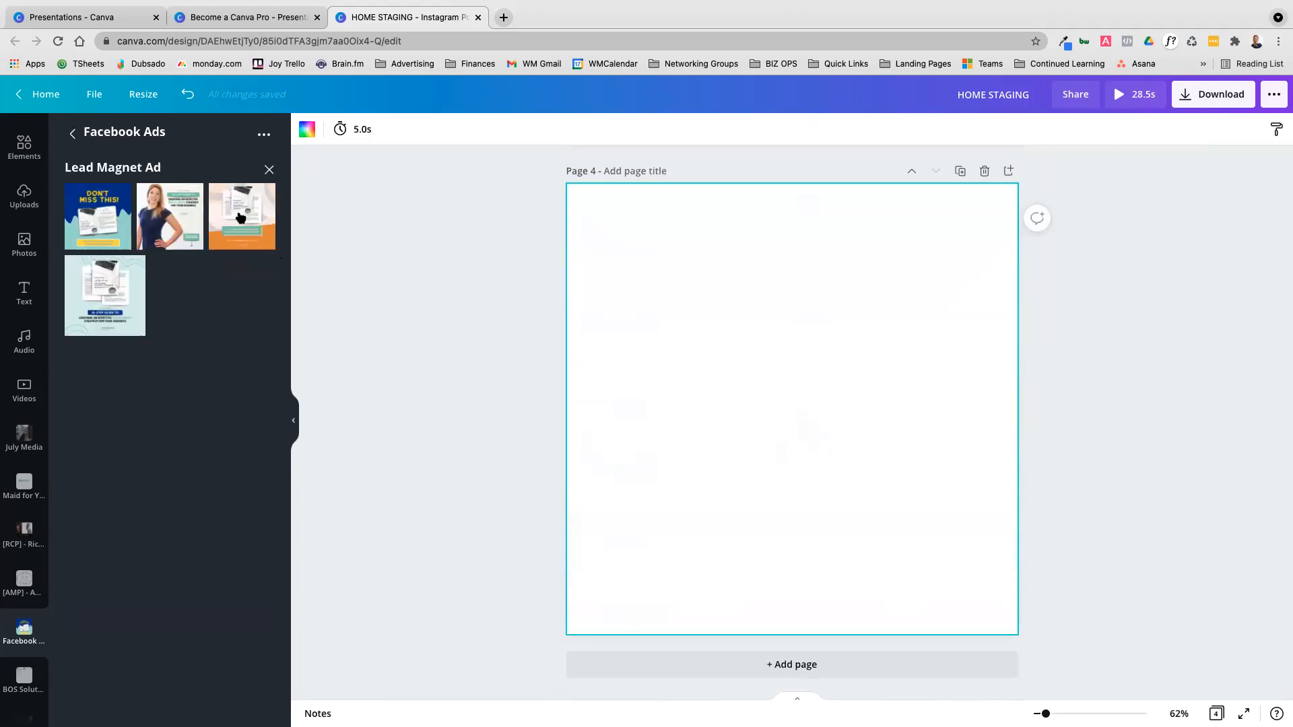
click(117, 290)
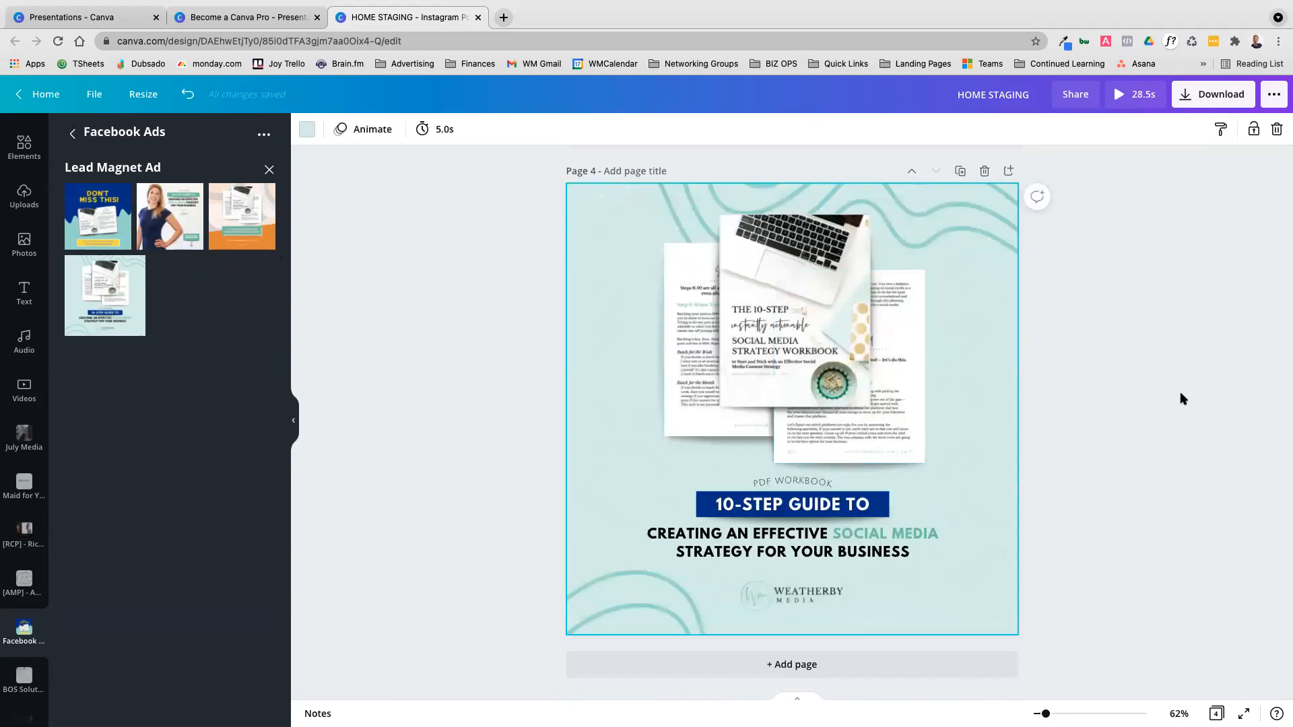
Nudge the teal wave graphic behind the page 4 content and lock it in place
click(707, 360)
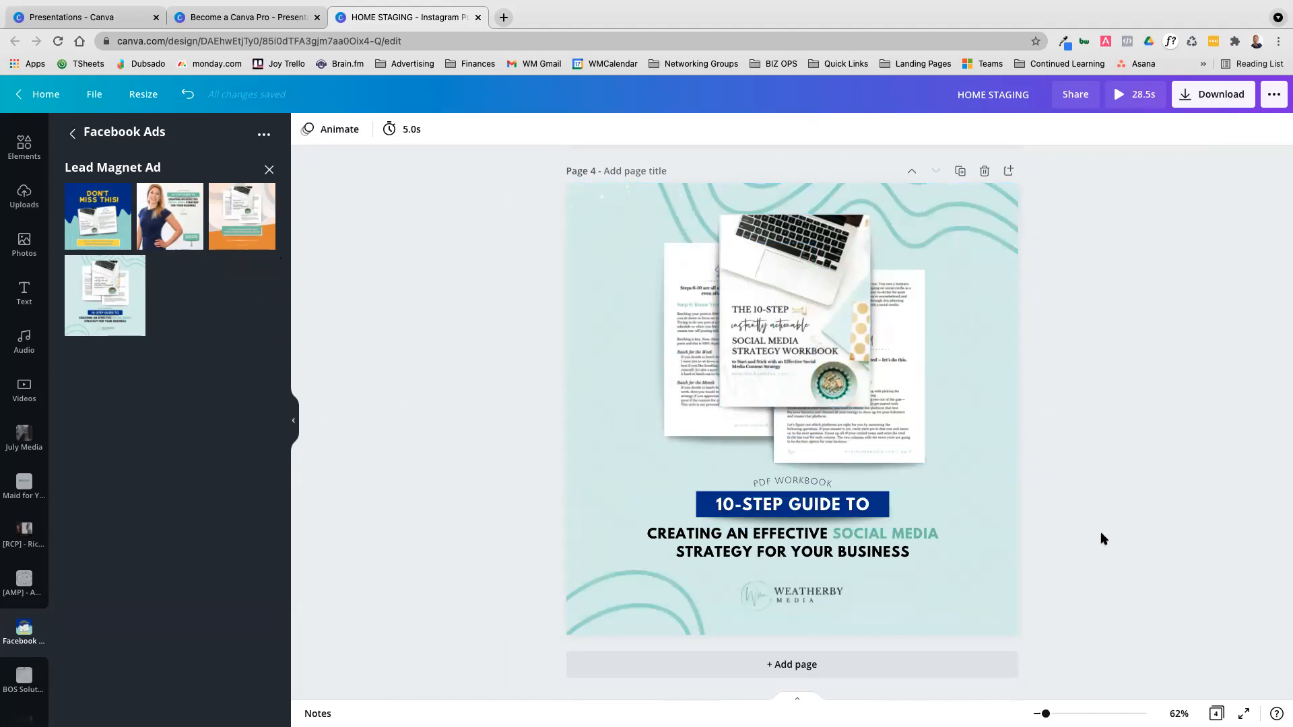
drag(950, 213, 1000, 210)
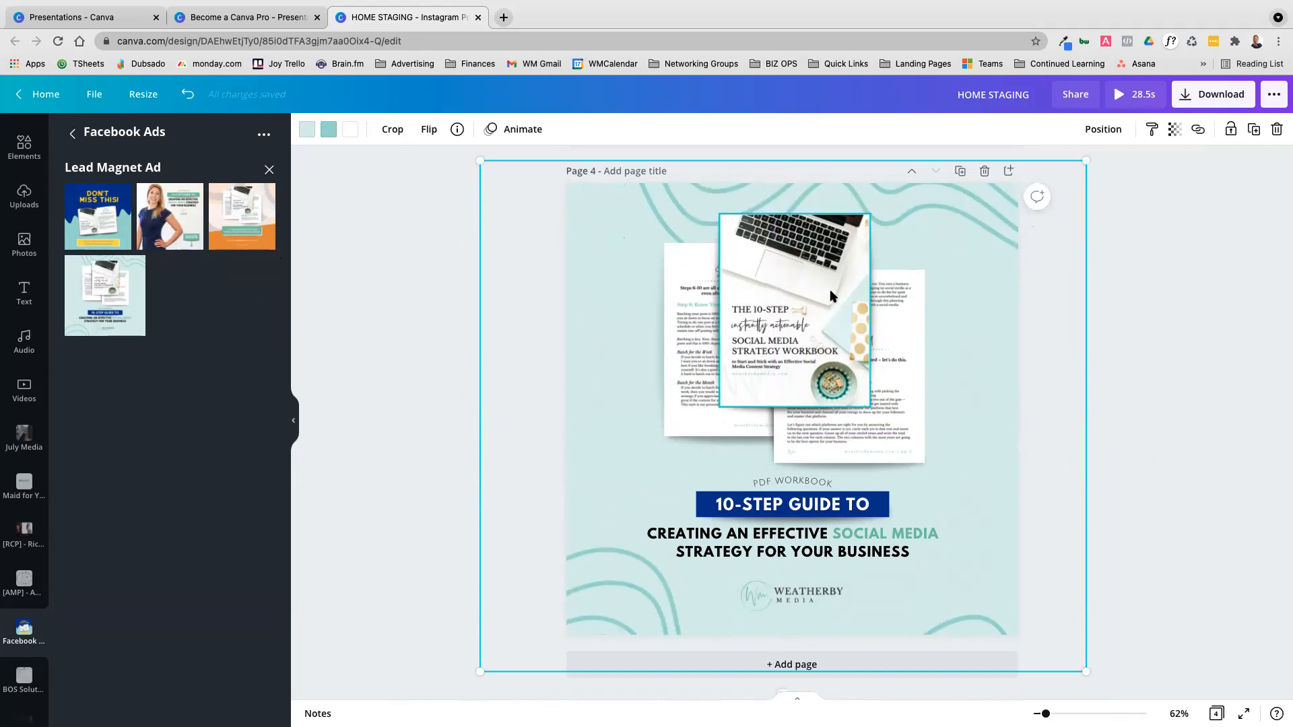
mouse_move(994, 212)
mouse_down()
mouse_move(995, 201)
mouse_move(993, 214)
mouse_up()
click(1224, 181)
click(1028, 213)
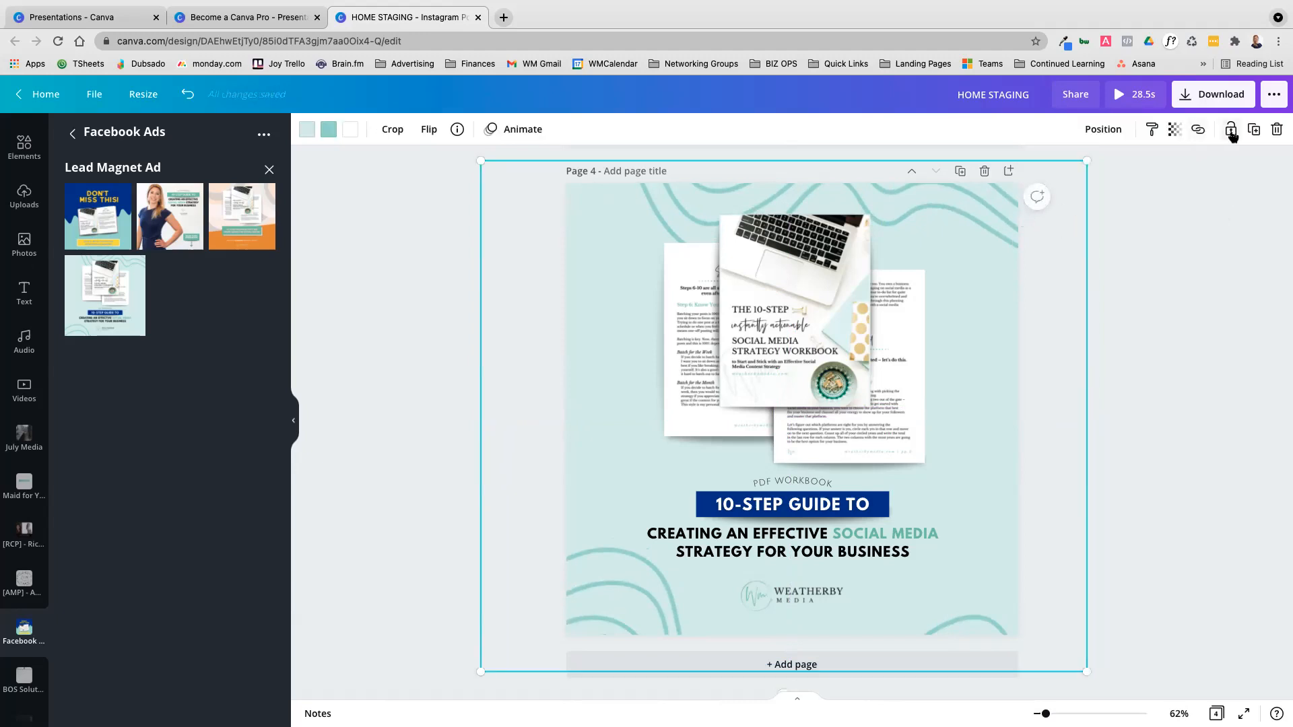
click(1230, 130)
click(1213, 206)
Select the workbook images, text and logo on page 4 together and shift them slightly up
drag(727, 229, 568, 587)
drag(822, 415, 750, 437)
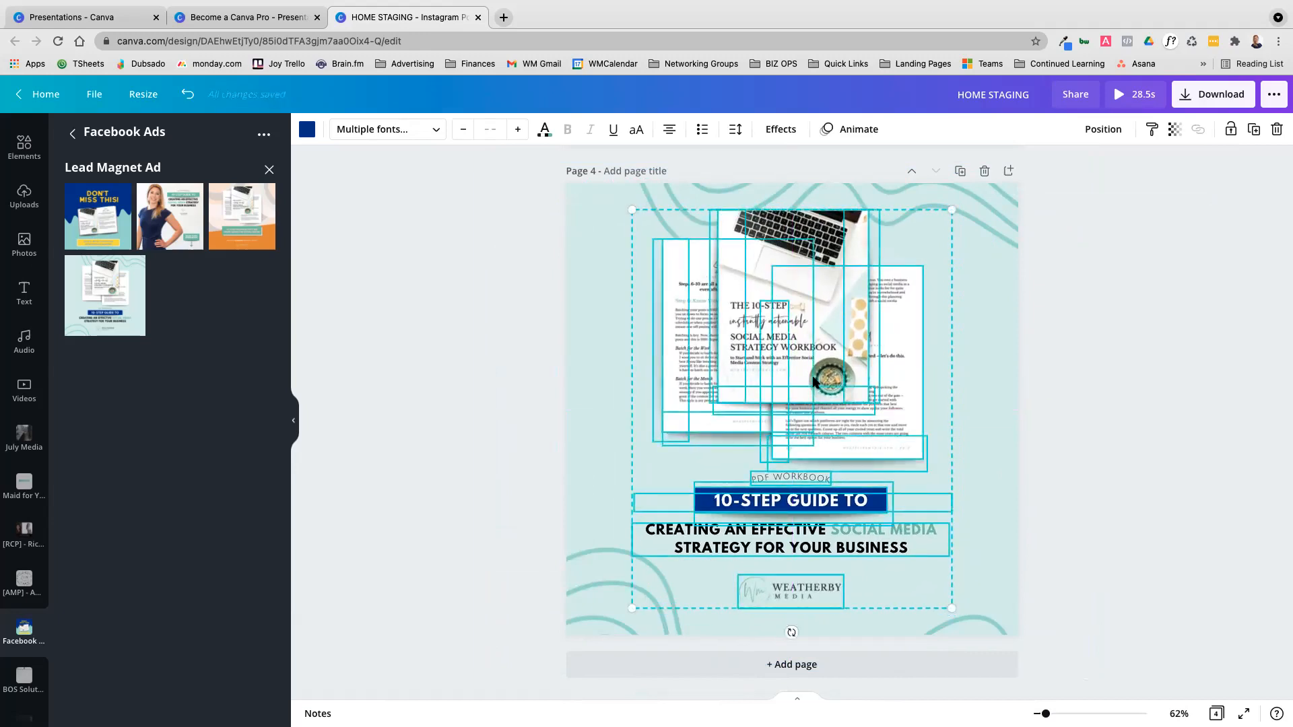
click(1082, 407)
Unlock the teal wave graphic on page 4 and select it again
click(1007, 221)
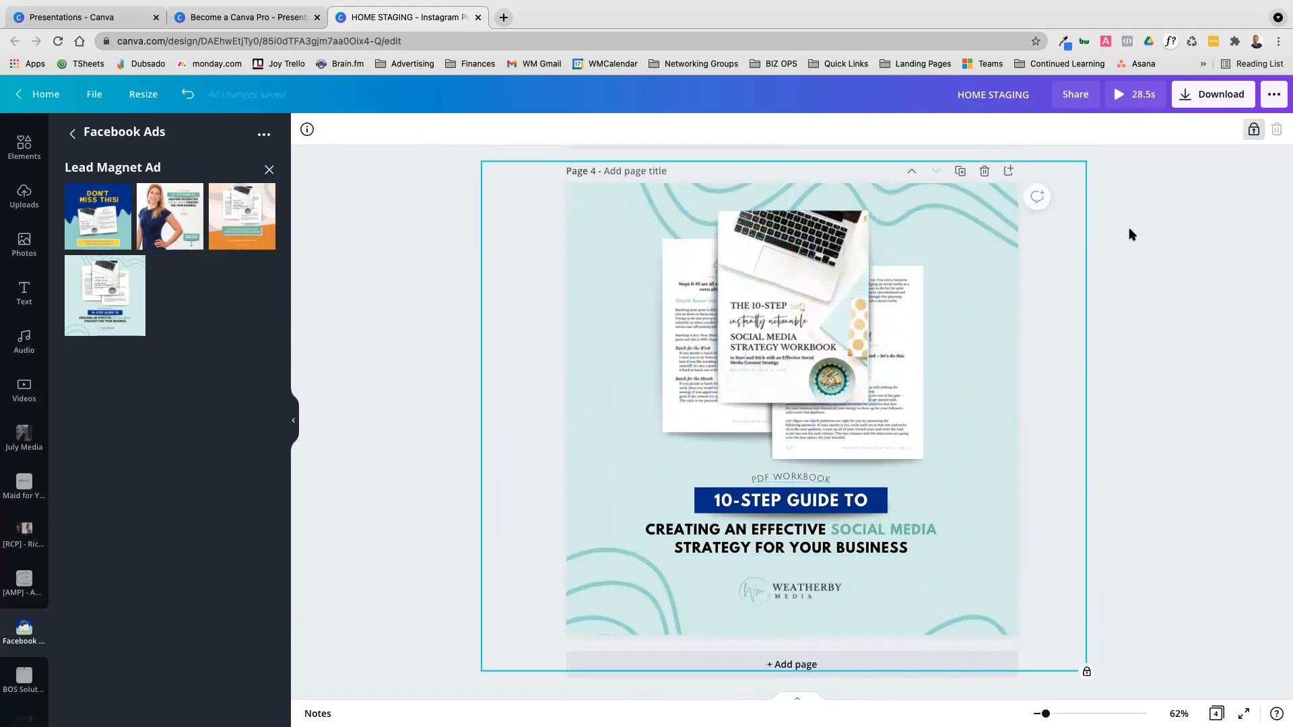
click(1211, 252)
click(1006, 256)
click(1252, 131)
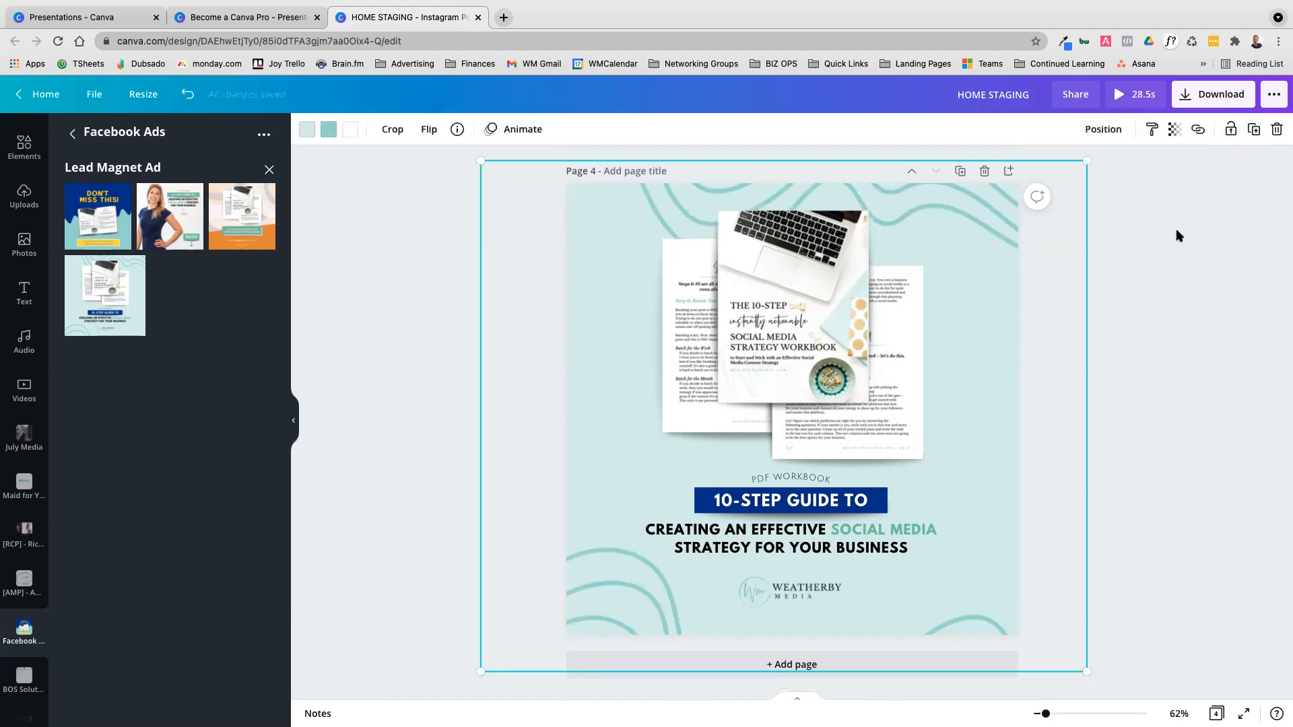
click(1131, 192)
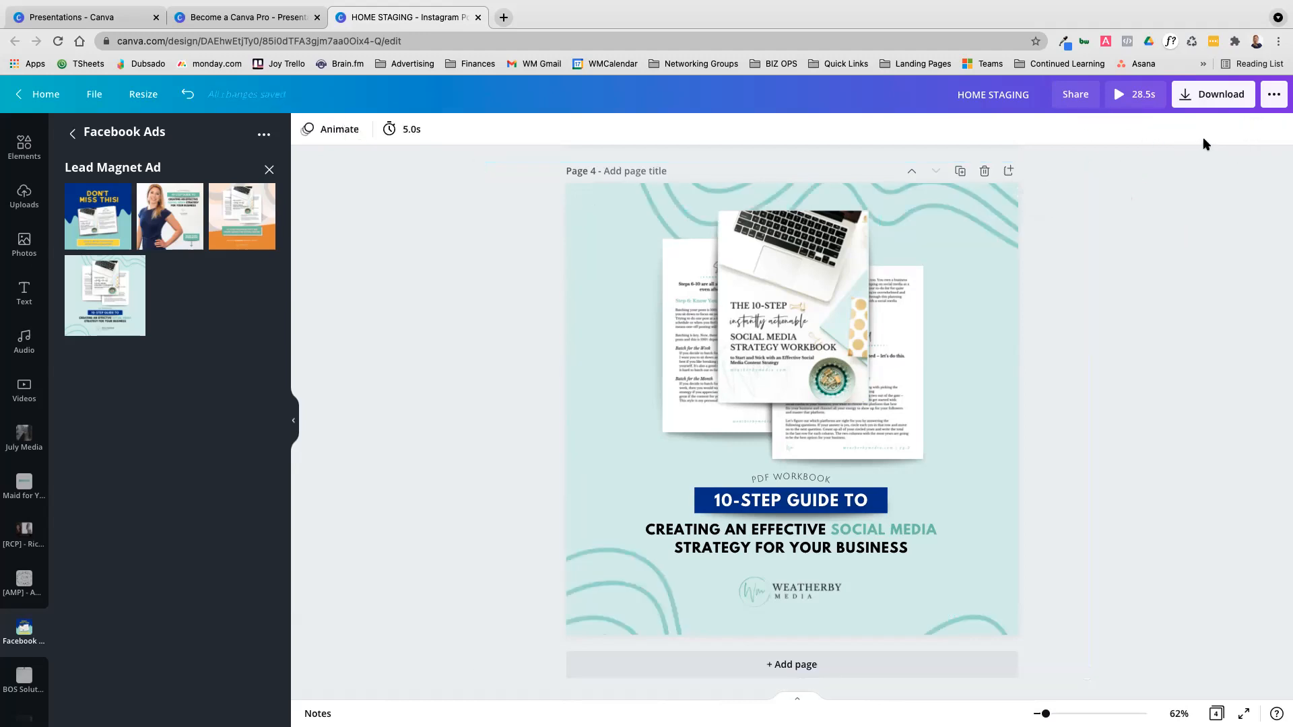
click(942, 236)
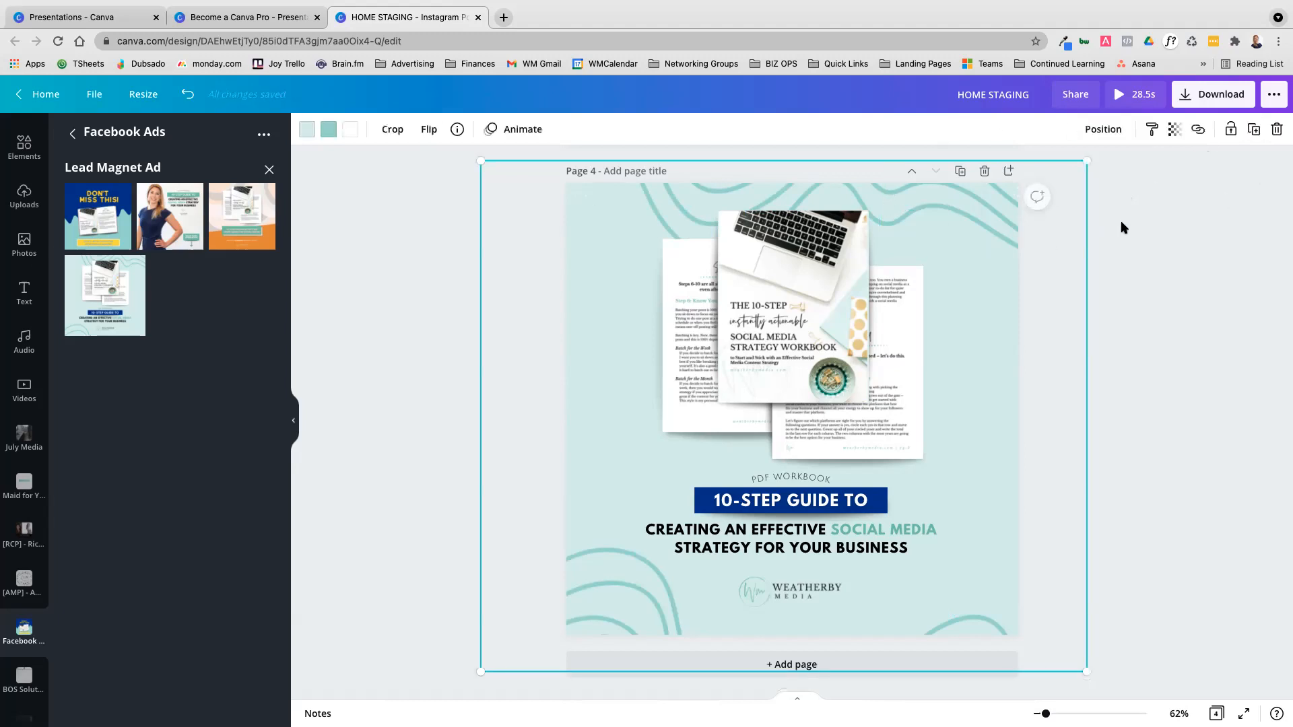
click(101, 17)
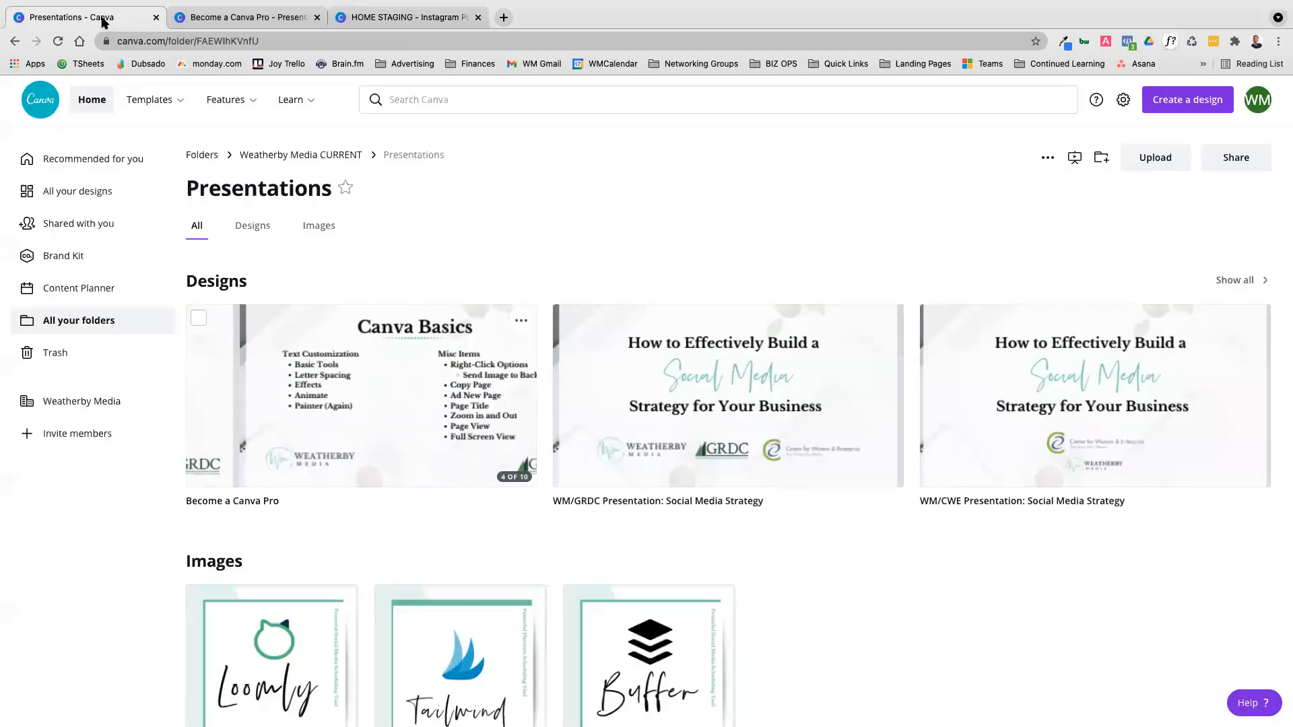
click(363, 17)
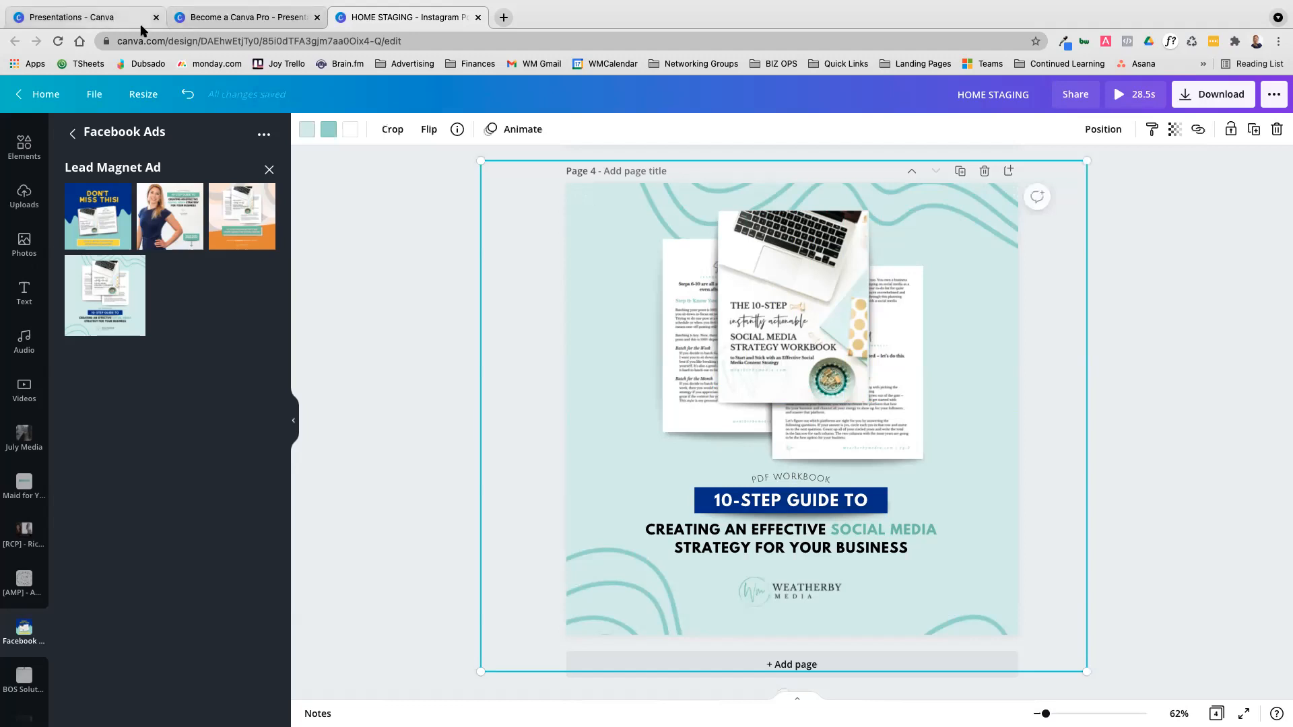
Shift the teal wave graphic on page 4 slightly to the right and lock it
click(1153, 253)
click(926, 265)
click(1127, 297)
click(996, 229)
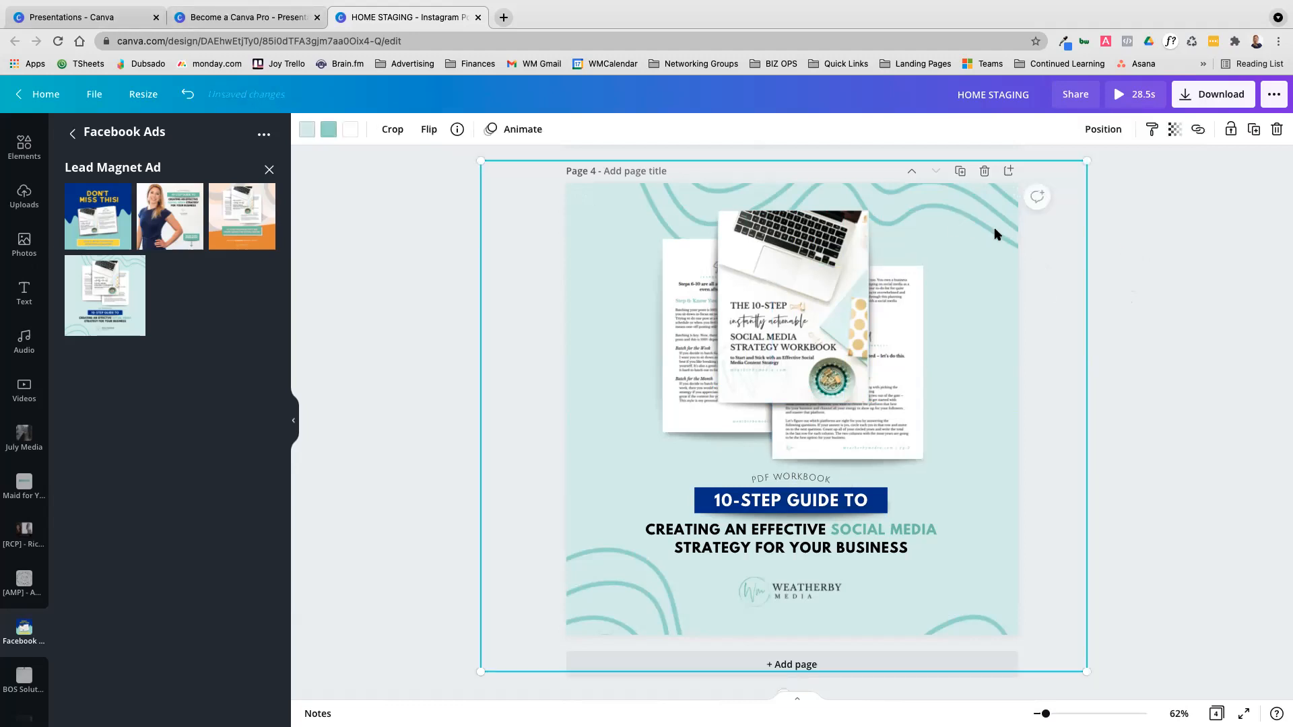
drag(988, 232, 983, 232)
click(1174, 225)
click(1004, 244)
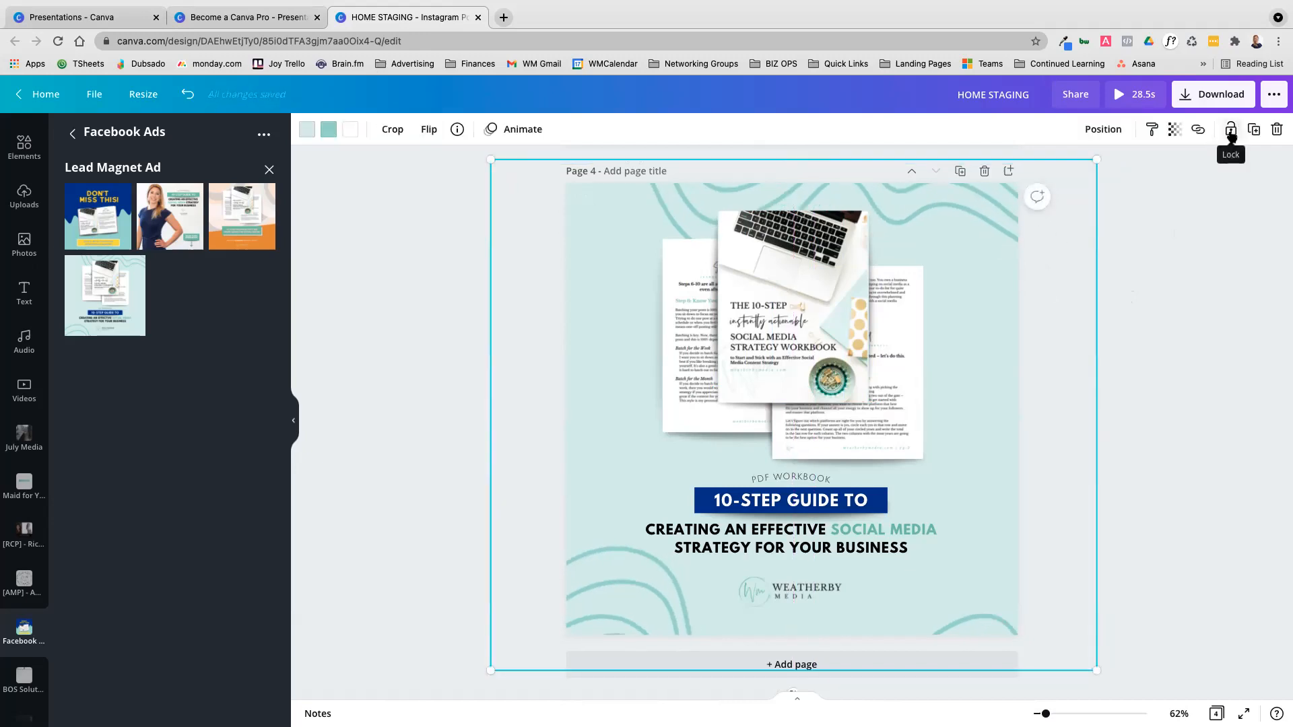
click(1179, 237)
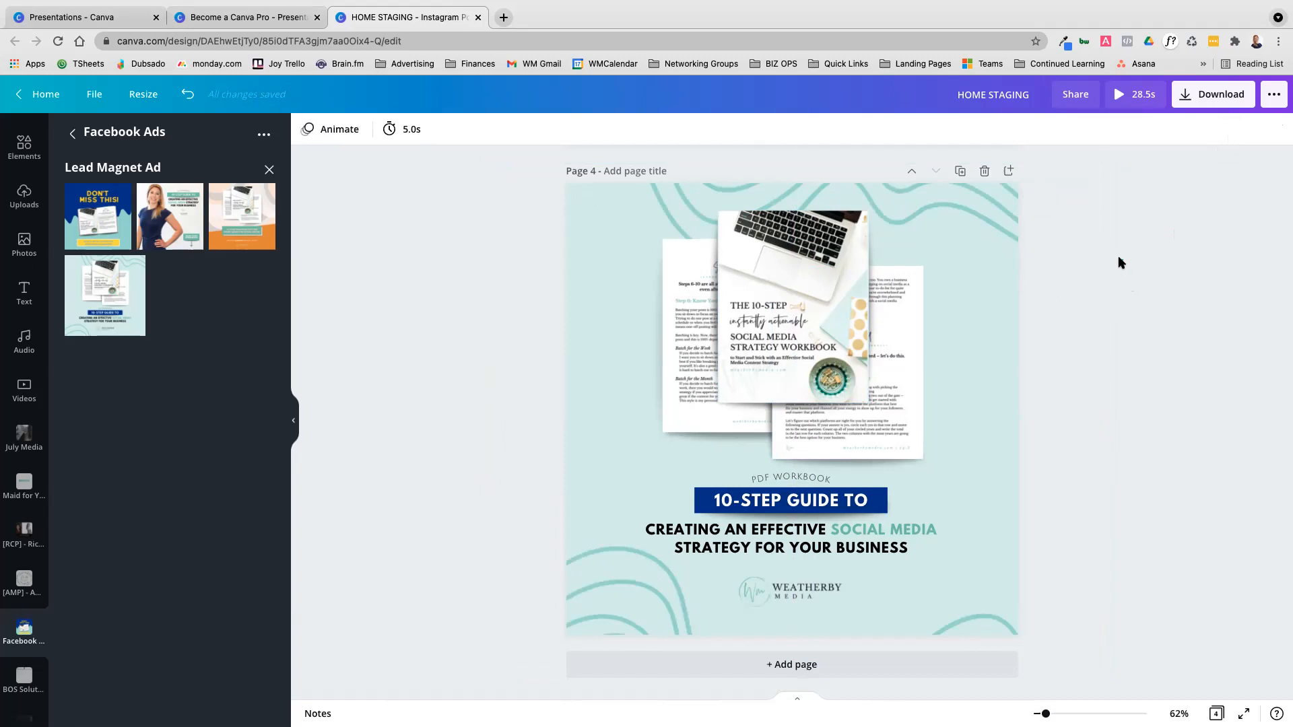
Select the workbook images, text and logo over the locked wave graphic and move them slightly down and to the left
drag(1091, 263, 620, 612)
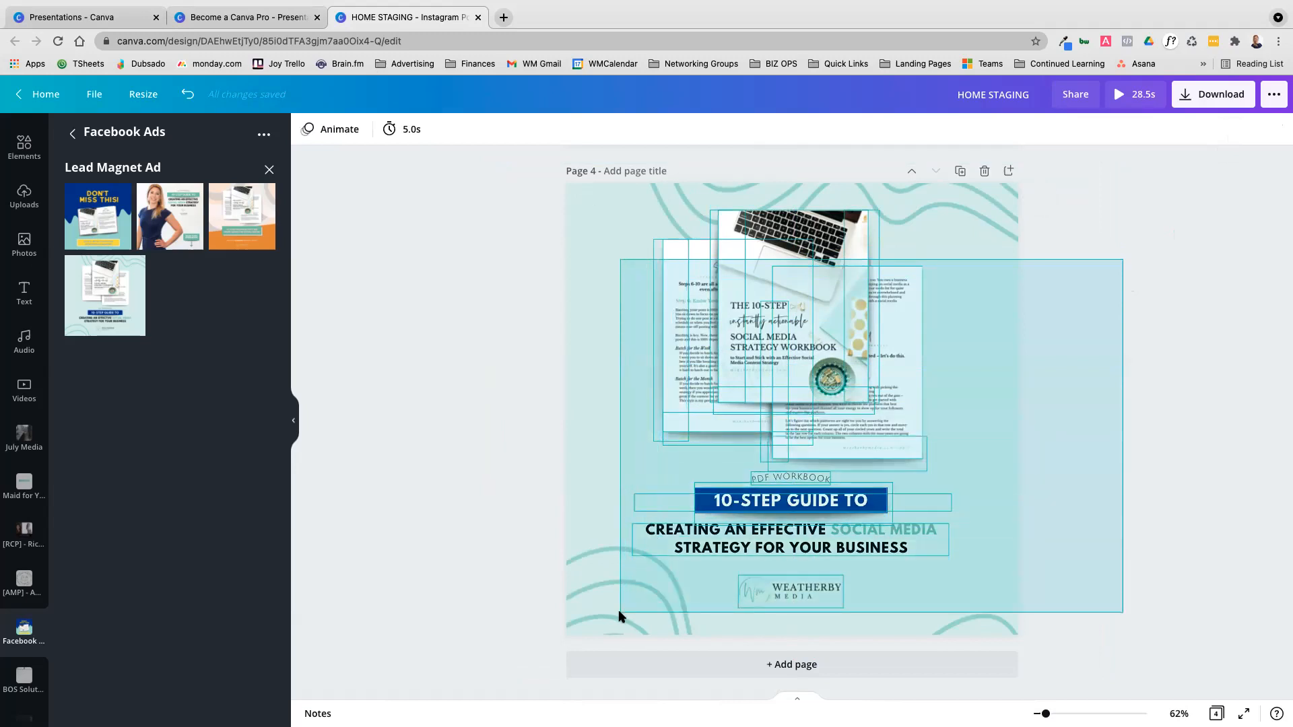
drag(620, 614, 617, 617)
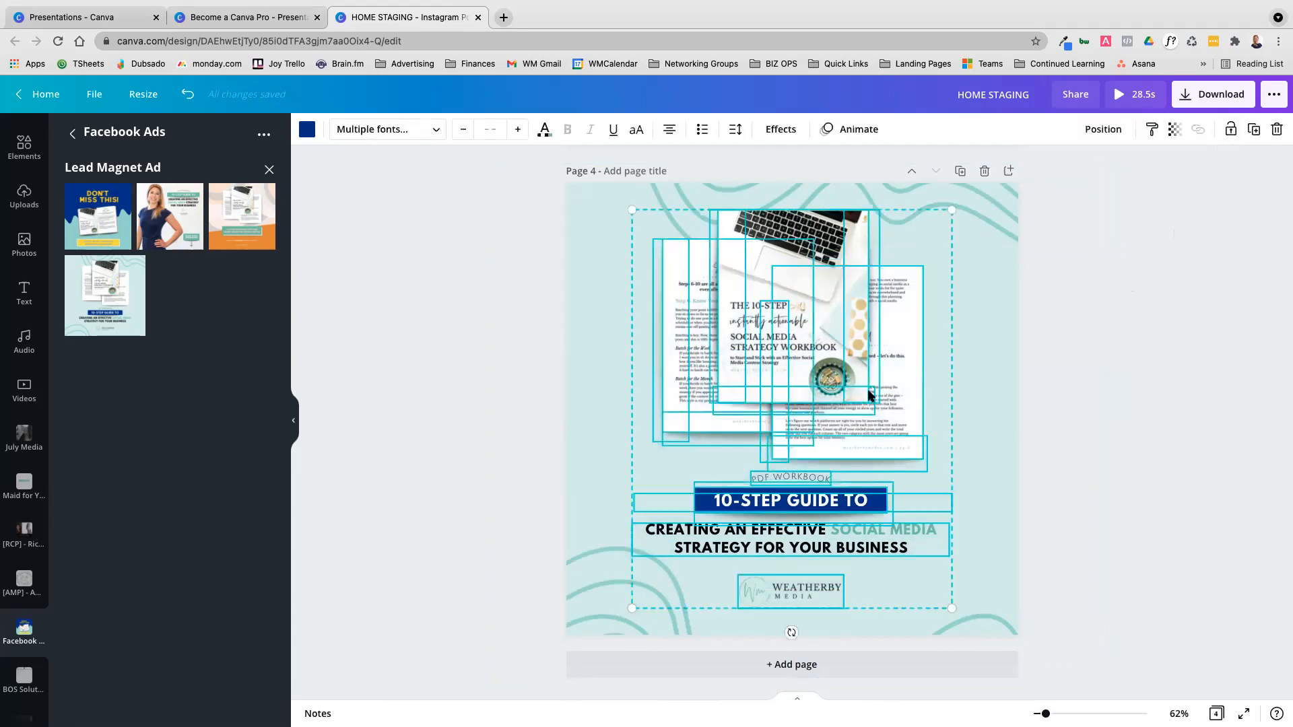
mouse_move(835, 385)
mouse_down()
mouse_move(764, 355)
mouse_move(775, 433)
mouse_move(1142, 350)
mouse_move(796, 407)
mouse_move(794, 306)
mouse_move(730, 323)
mouse_move(795, 351)
mouse_move(899, 366)
mouse_move(853, 360)
mouse_move(833, 387)
mouse_up()
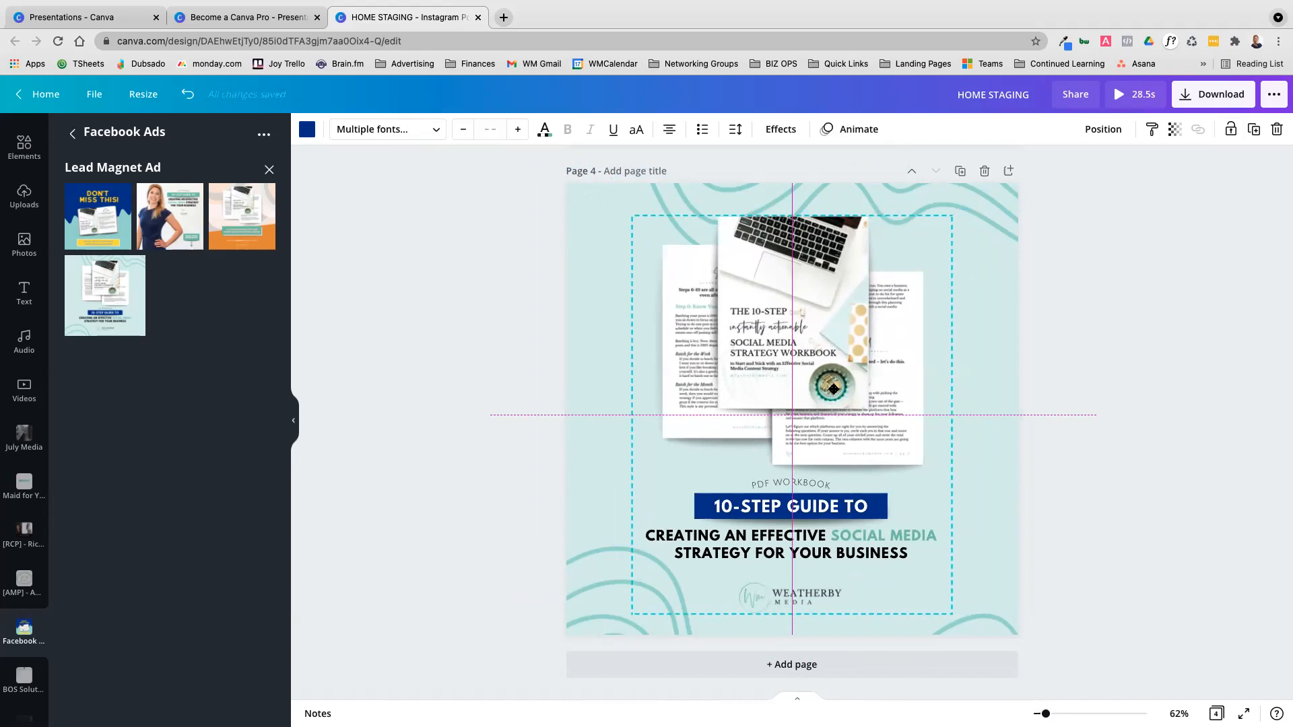
drag(834, 390, 836, 390)
mouse_move(934, 342)
mouse_down()
mouse_move(858, 344)
mouse_move(880, 324)
mouse_move(925, 355)
mouse_up()
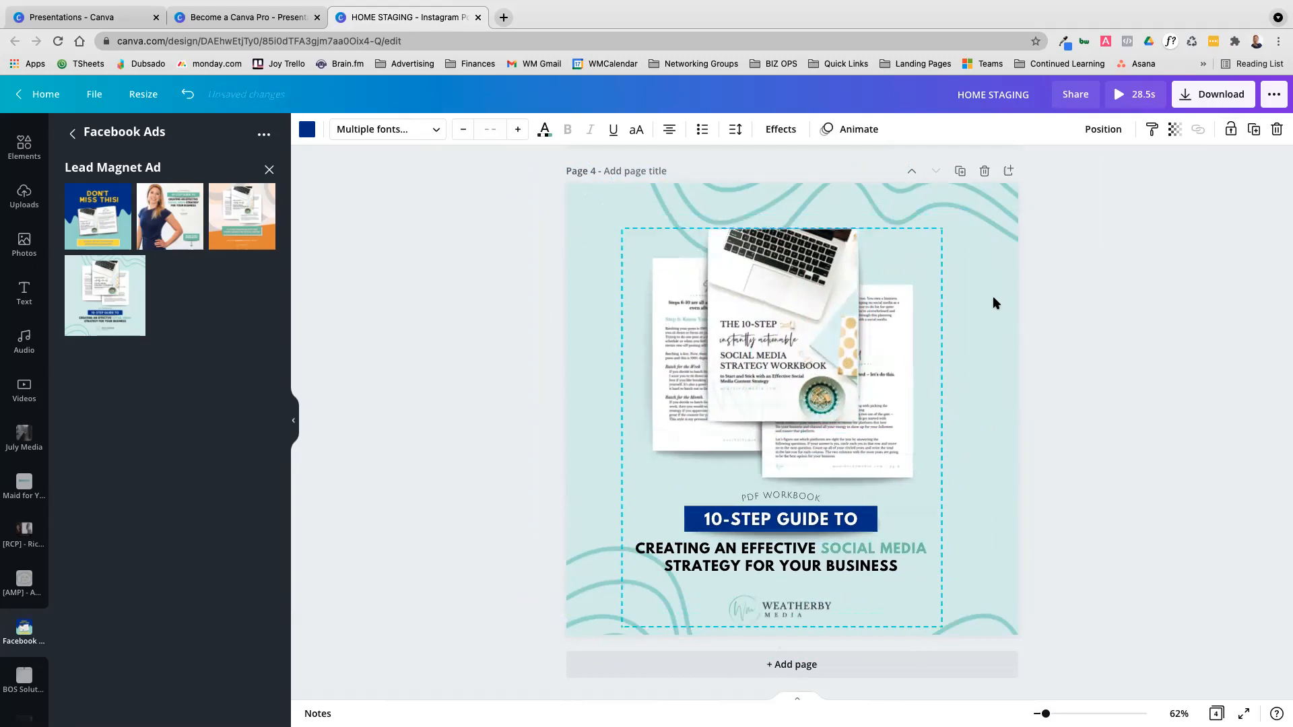
click(1115, 320)
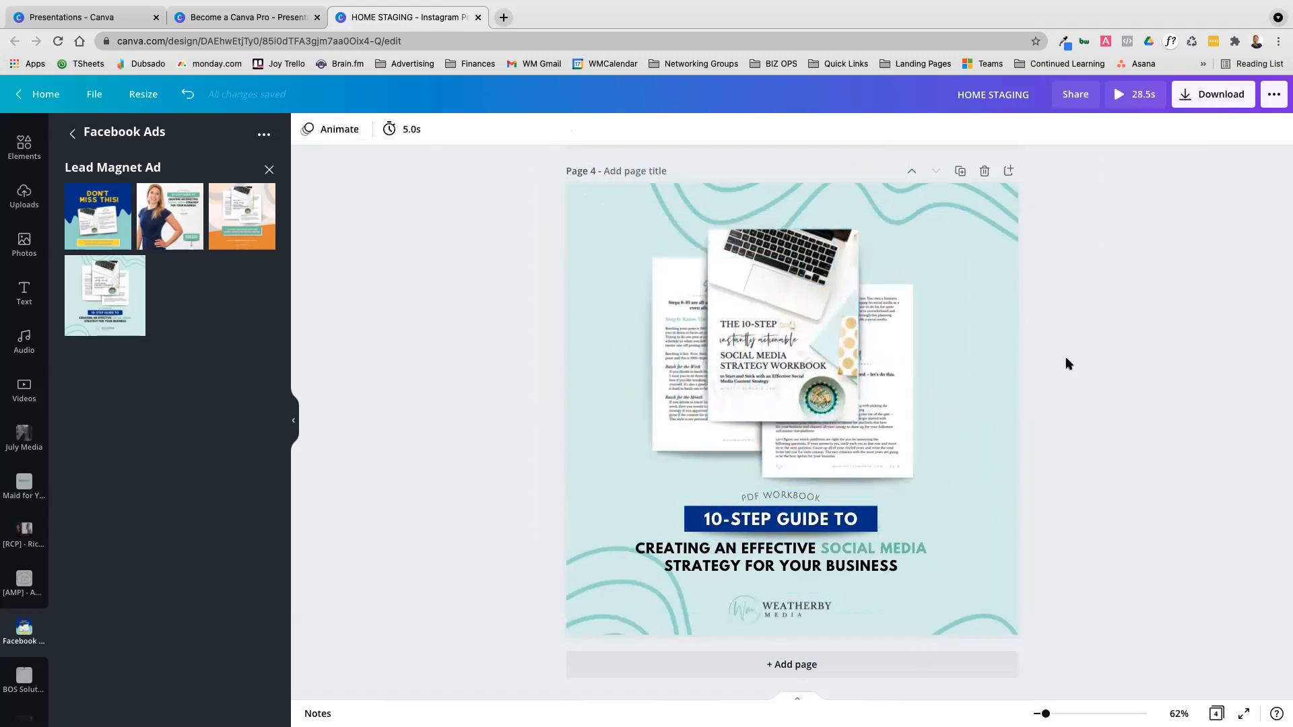
Nudge the social media strategy text and the Weatherby Media logo together slightly down and to the left
click(807, 267)
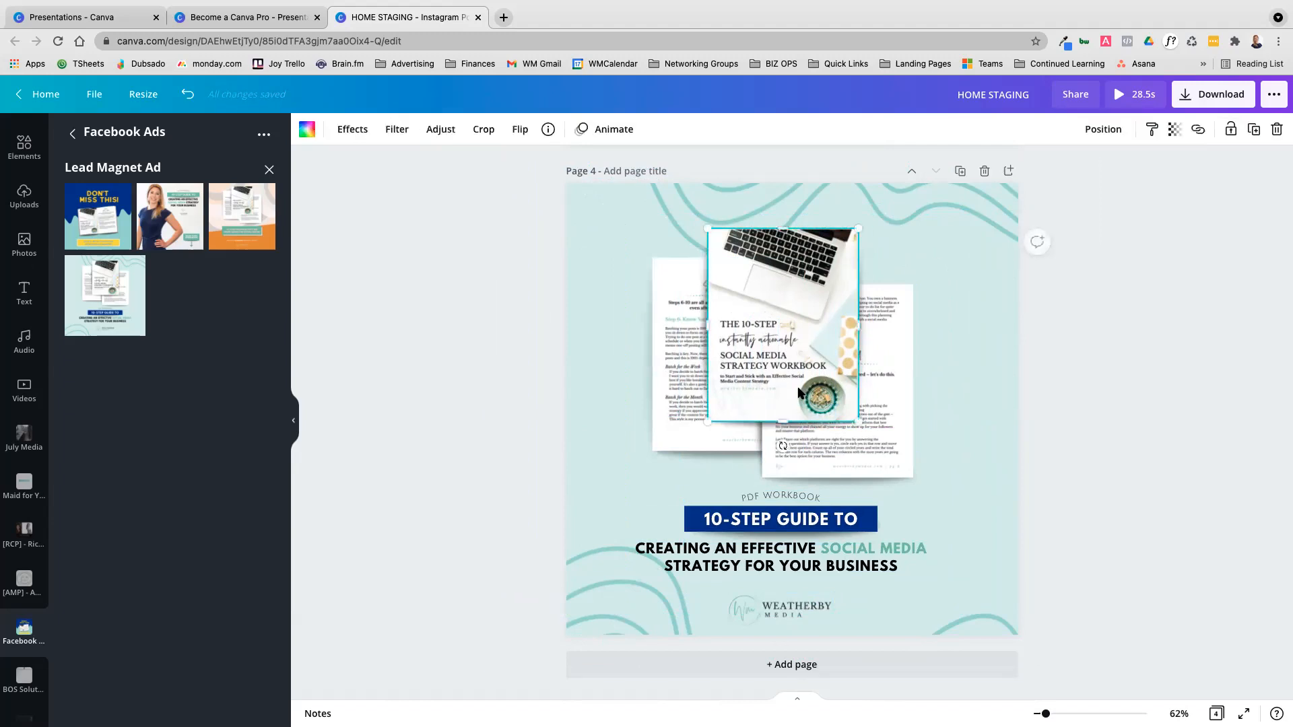
click(1112, 491)
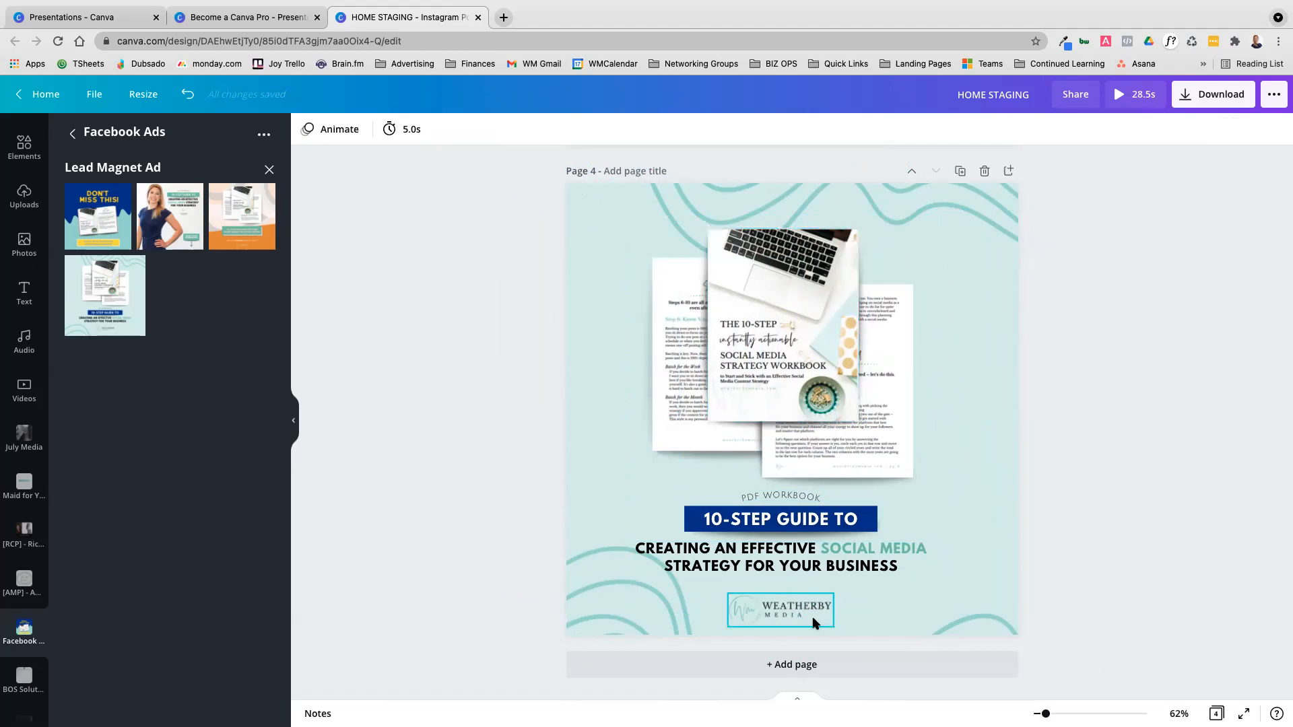
click(796, 566)
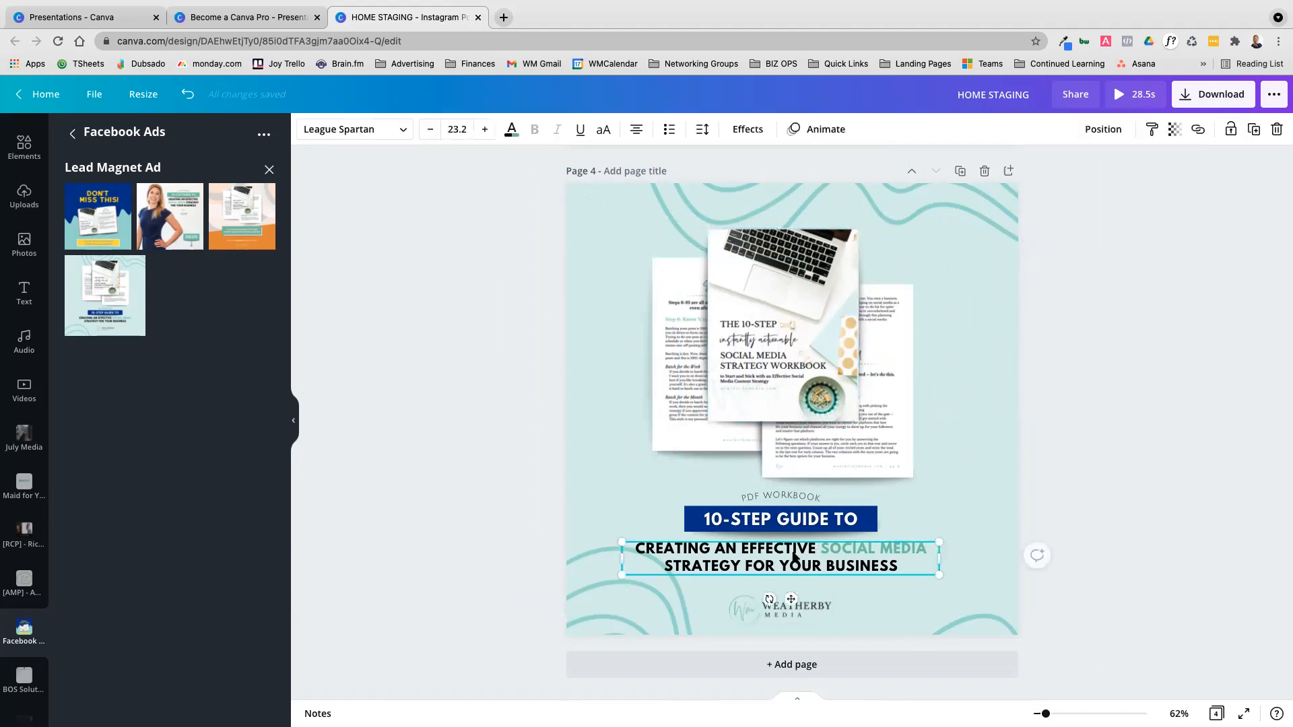
shift+click(802, 610)
drag(805, 562, 802, 565)
click(1104, 415)
Move all the unlocked page 4 elements together to the right and undo the move
drag(1140, 362, 627, 643)
mouse_move(784, 466)
mouse_down()
mouse_move(697, 461)
mouse_move(796, 450)
mouse_up()
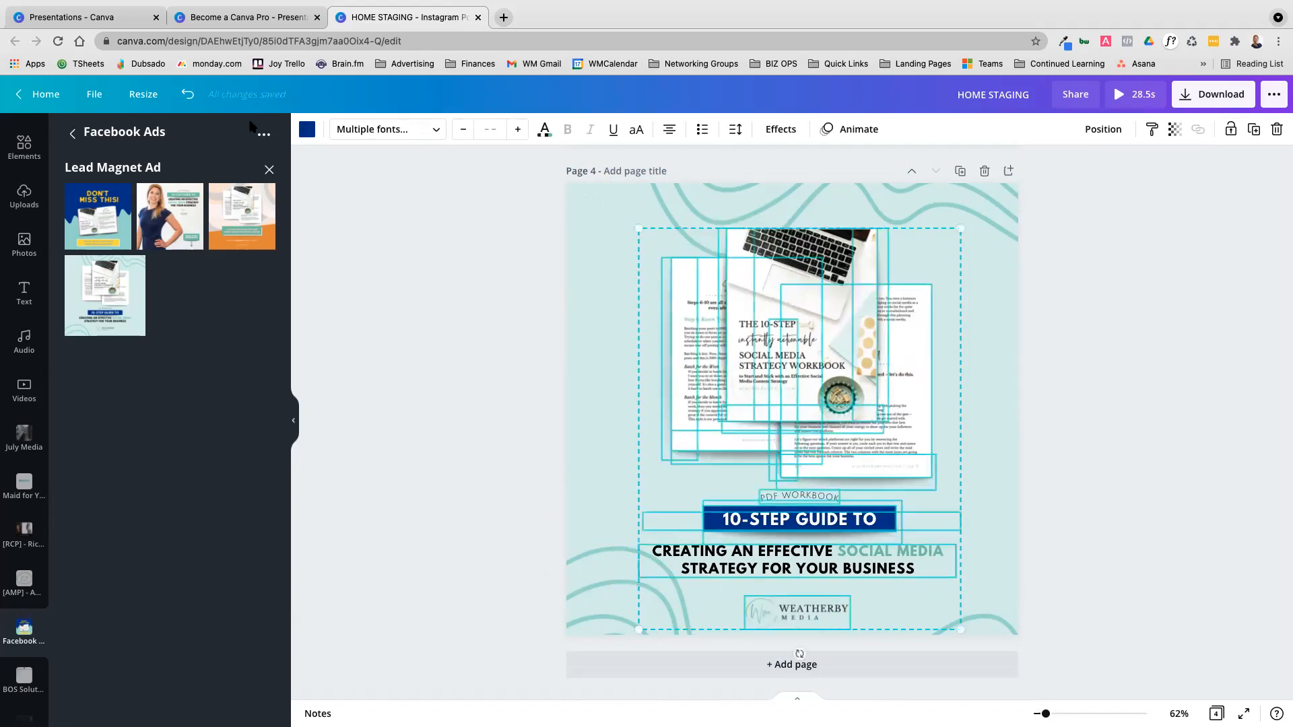
click(187, 94)
Unlock the teal wave graphic on page 4 and move it upward behind the workbook content
click(1015, 179)
click(1015, 180)
click(1253, 130)
click(1222, 266)
drag(1222, 206, 603, 583)
drag(945, 389, 938, 291)
click(1234, 354)
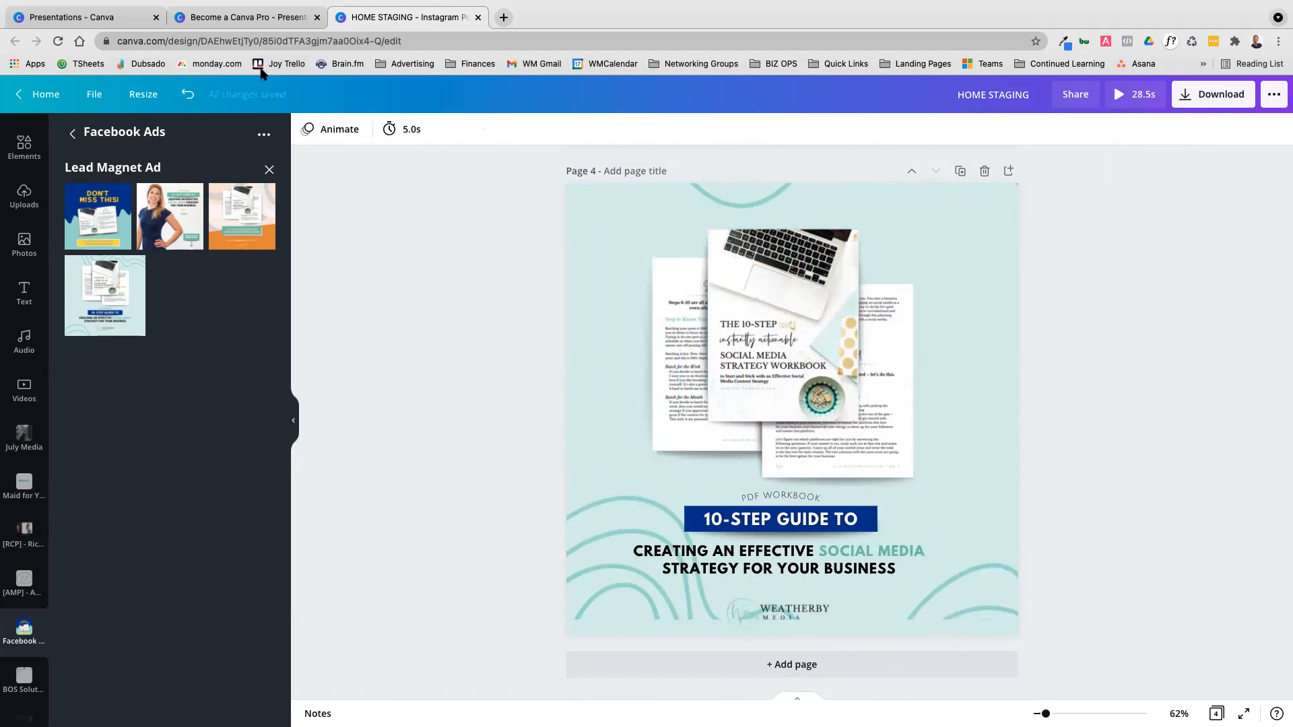
Undo the last move of the teal wave graphic on page 4, and move all the page's elements together slightly upward
click(186, 95)
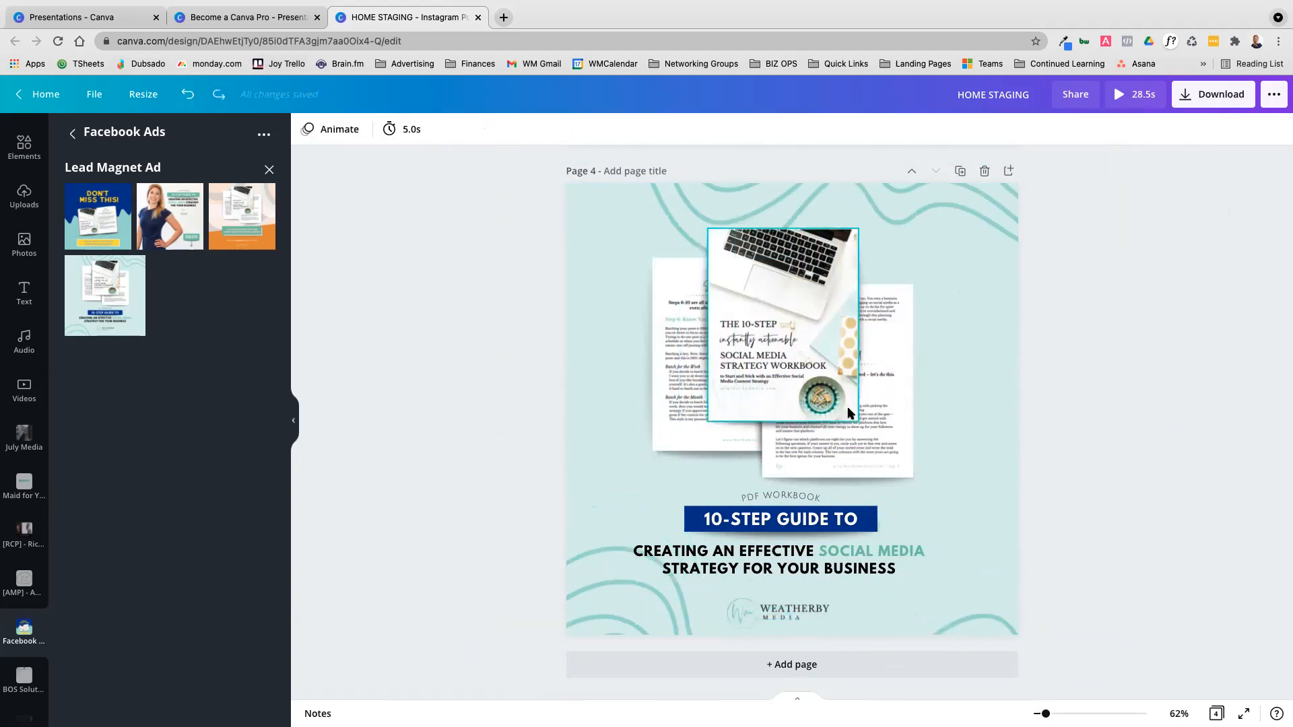
click(1240, 318)
drag(1196, 249, 542, 636)
mouse_move(727, 441)
mouse_down()
mouse_move(721, 421)
mouse_move(714, 431)
mouse_move(728, 426)
mouse_up()
click(1092, 348)
Scale down the teal wave graphic on page 4 and shift it slightly to the left
double_click(1009, 205)
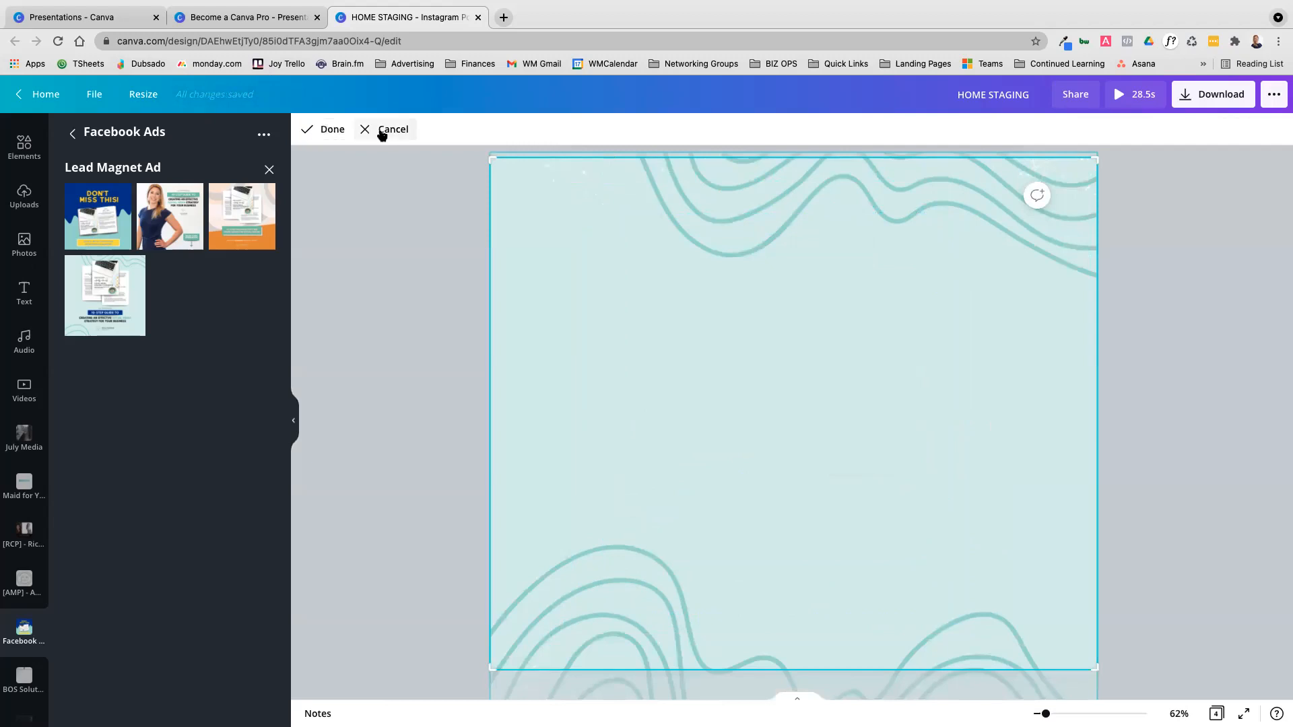
click(383, 131)
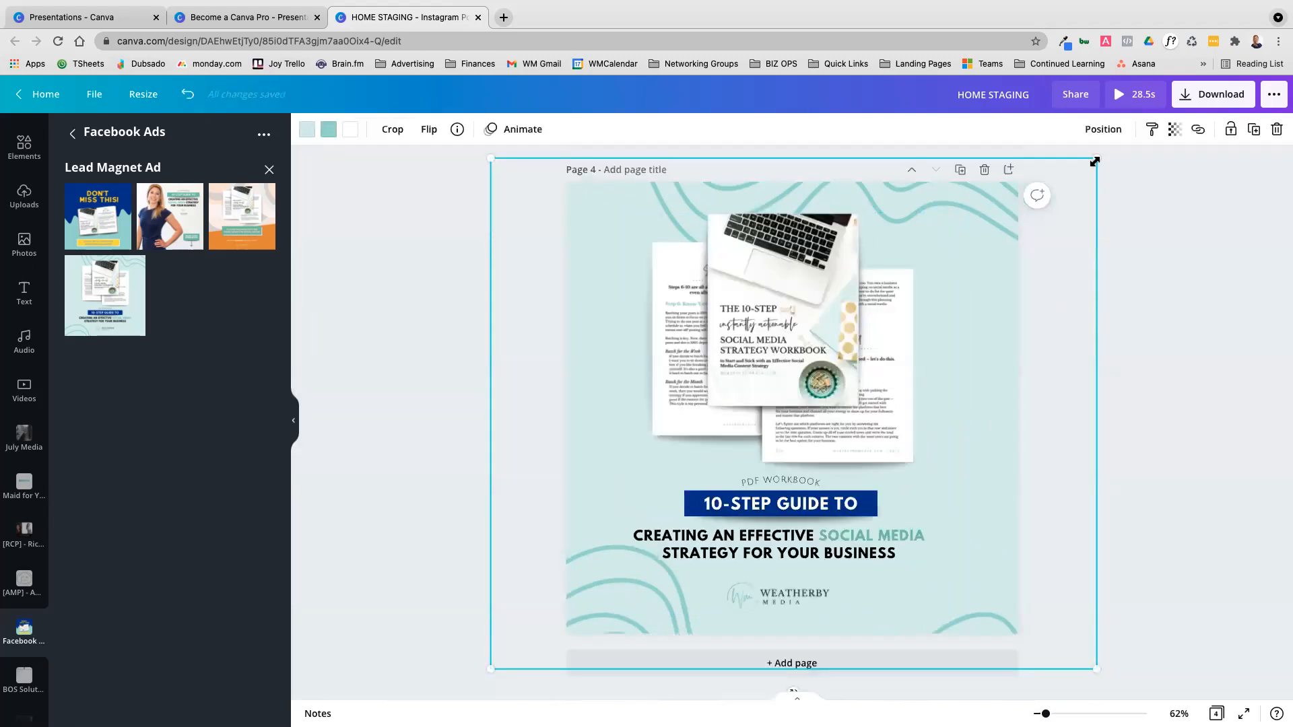
drag(1031, 177, 981, 173)
drag(977, 278, 941, 276)
click(1196, 252)
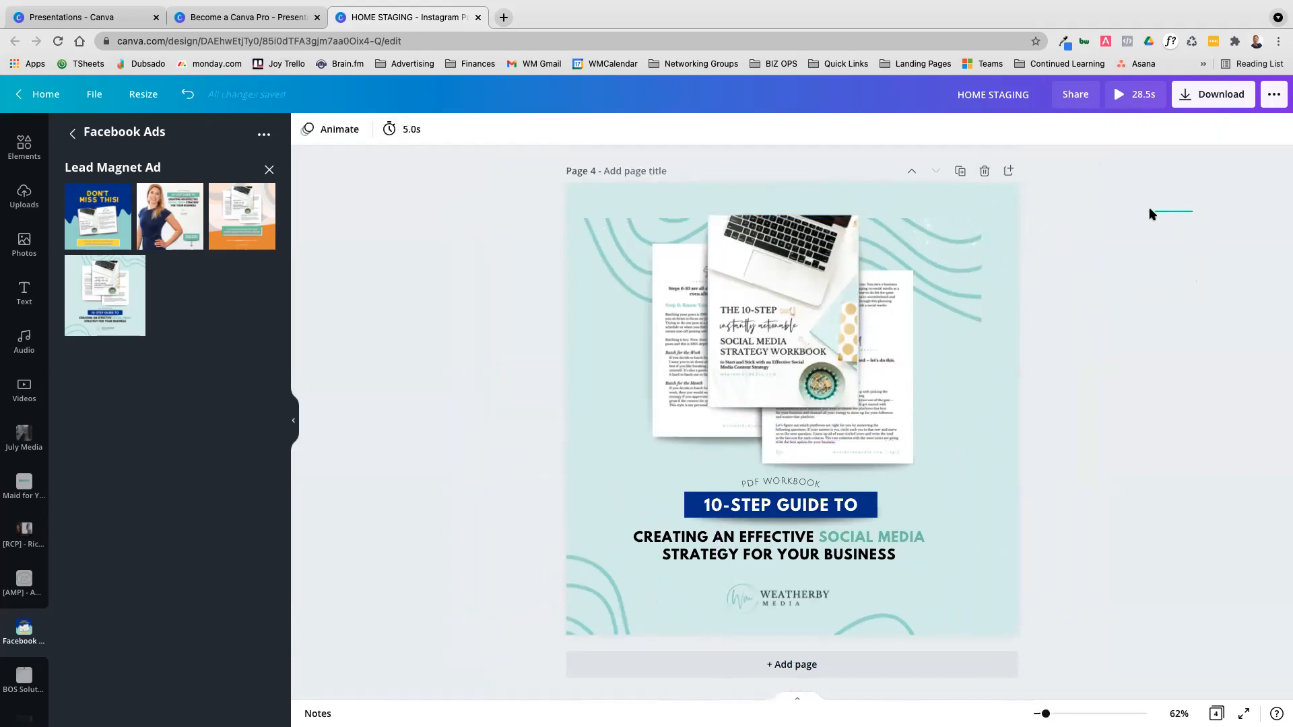
Select all the elements on page 4 and move them together up and to the right
drag(1178, 206, 579, 626)
drag(794, 436, 888, 372)
Duplicate the white arrow graphic on page 2 and place the copy over the floor area below the orange band
scroll(1091, 413, up, 6)
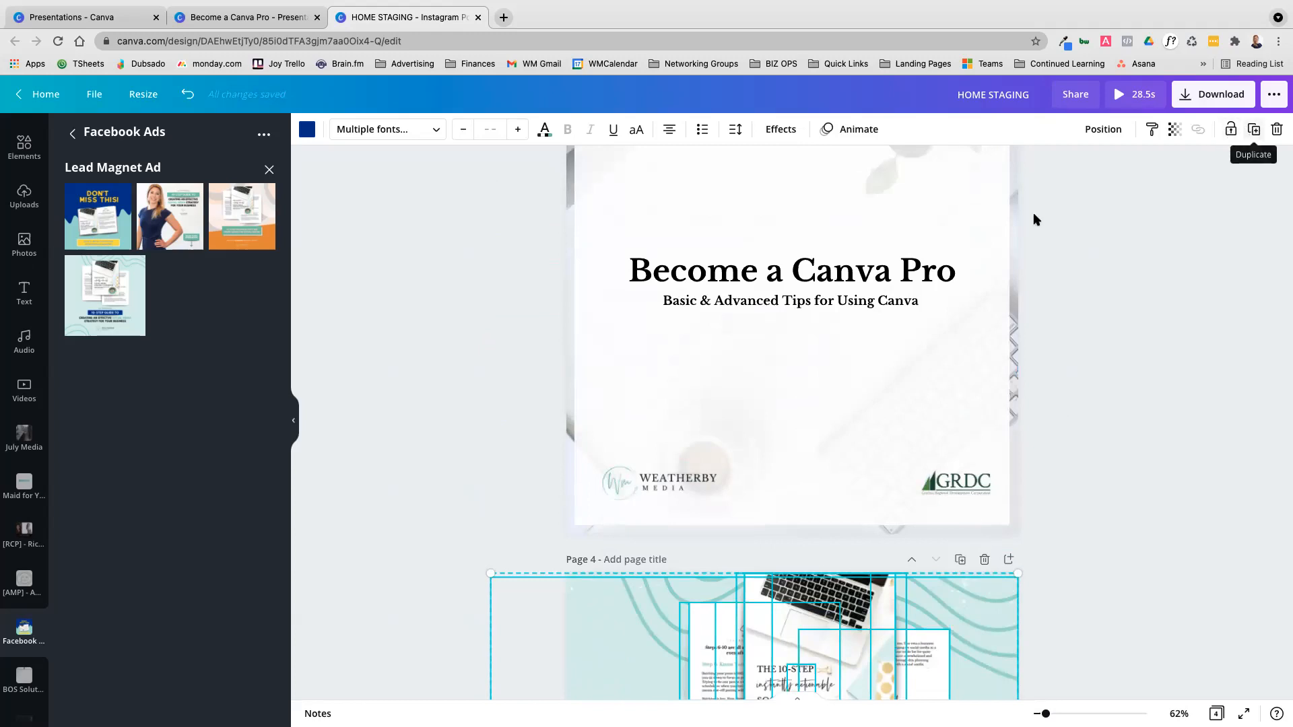
scroll(748, 523, up, 8)
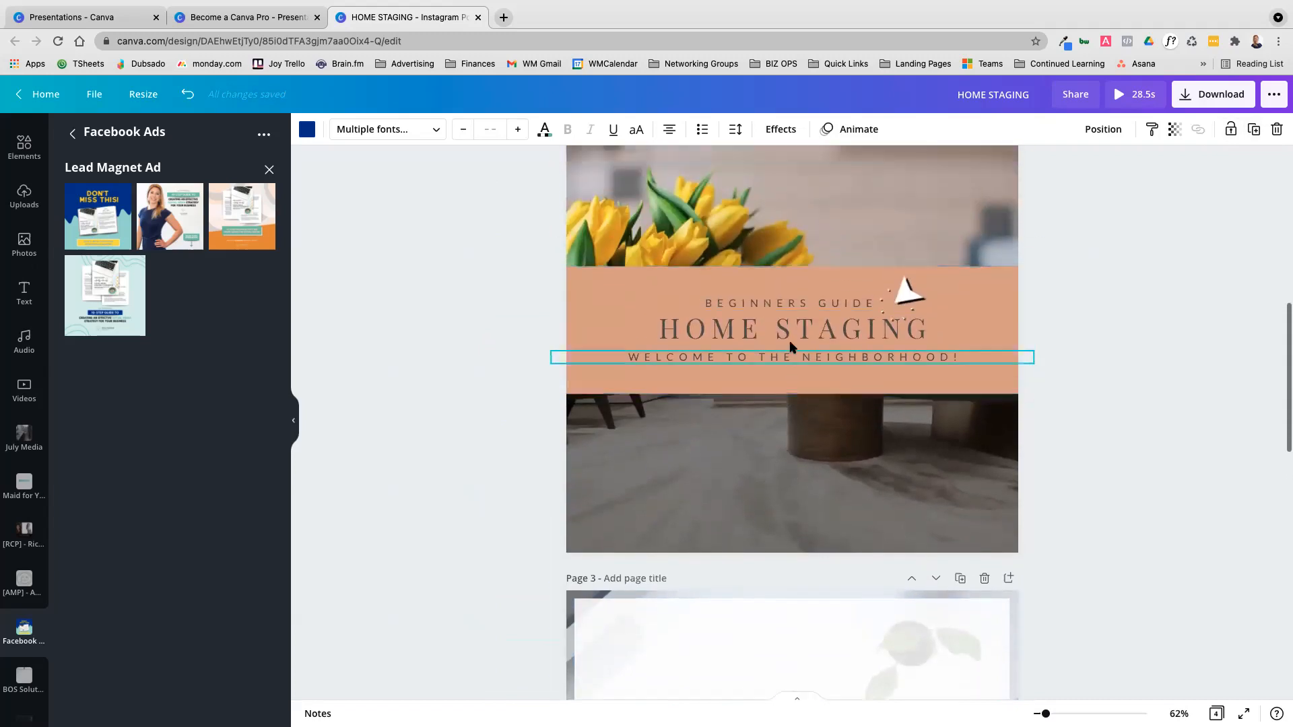
scroll(789, 346, up, 1)
click(906, 331)
click(1253, 134)
drag(914, 351, 780, 479)
click(993, 193)
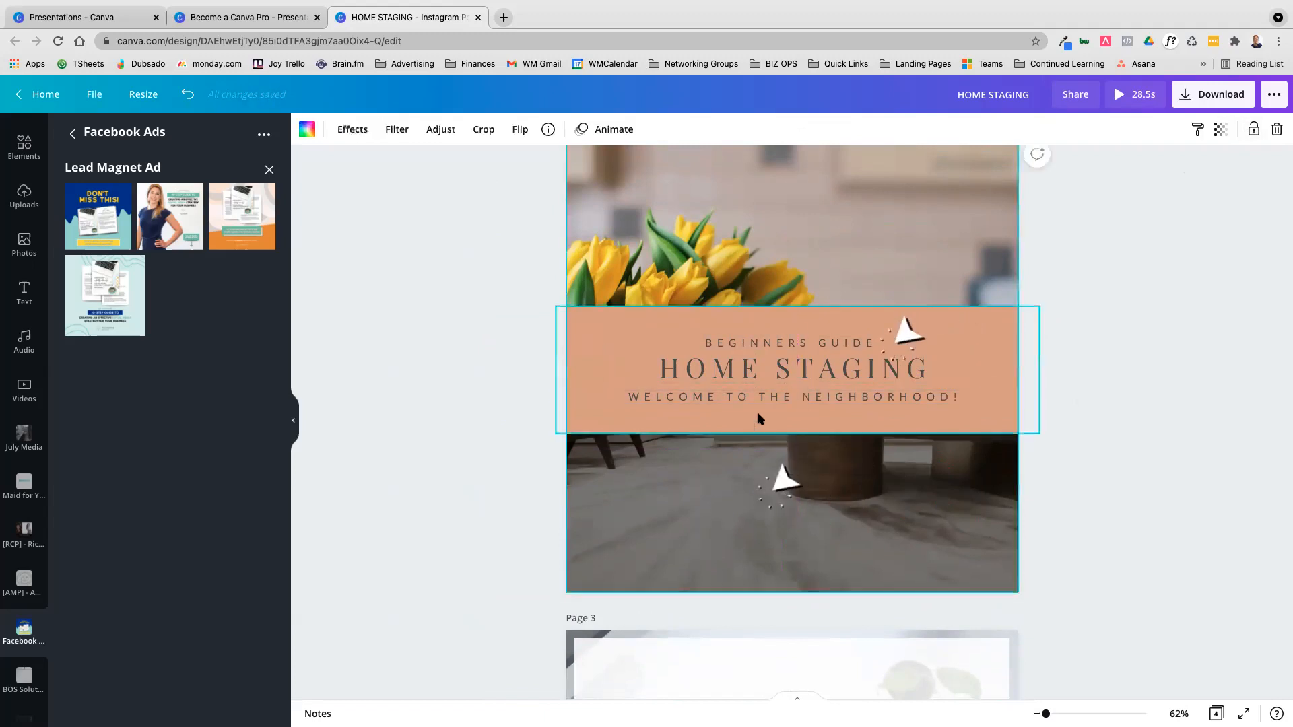
Move the copied arrow up to just above and left of the original arrow and nudge it slightly upward
scroll(757, 419, up, 3)
drag(785, 587, 872, 404)
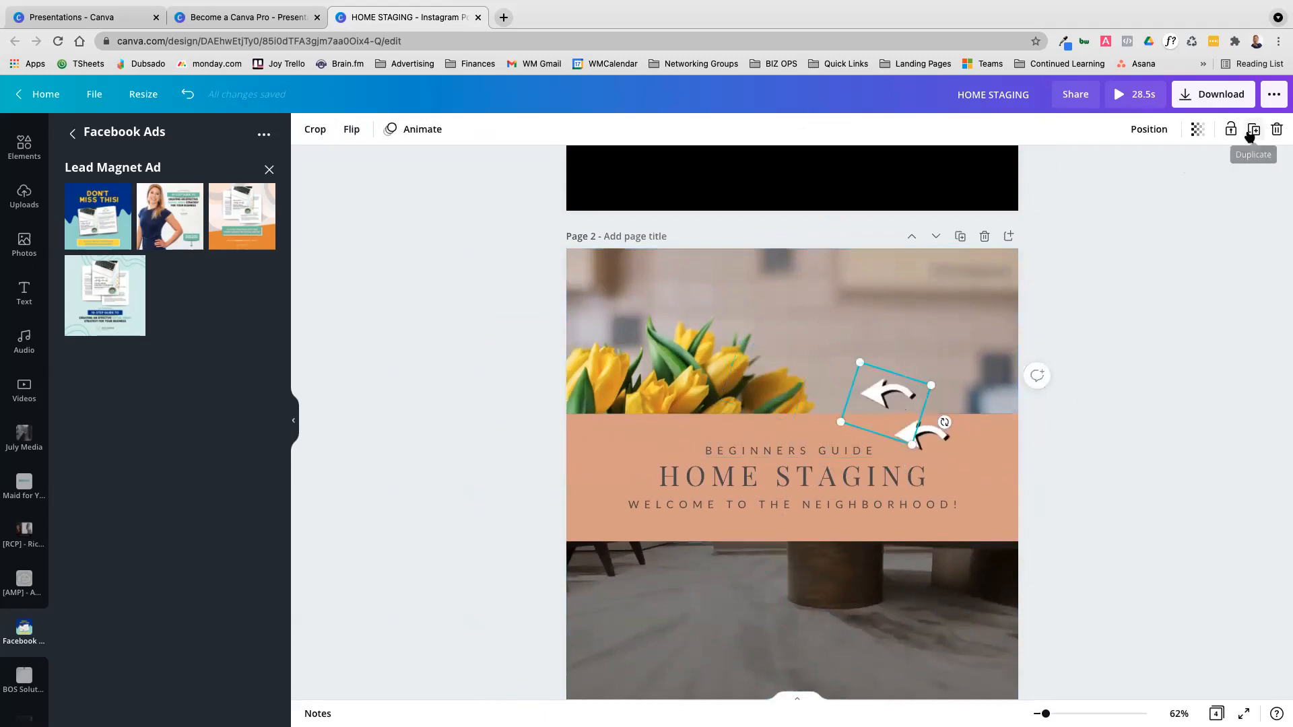
key(shift+Up)
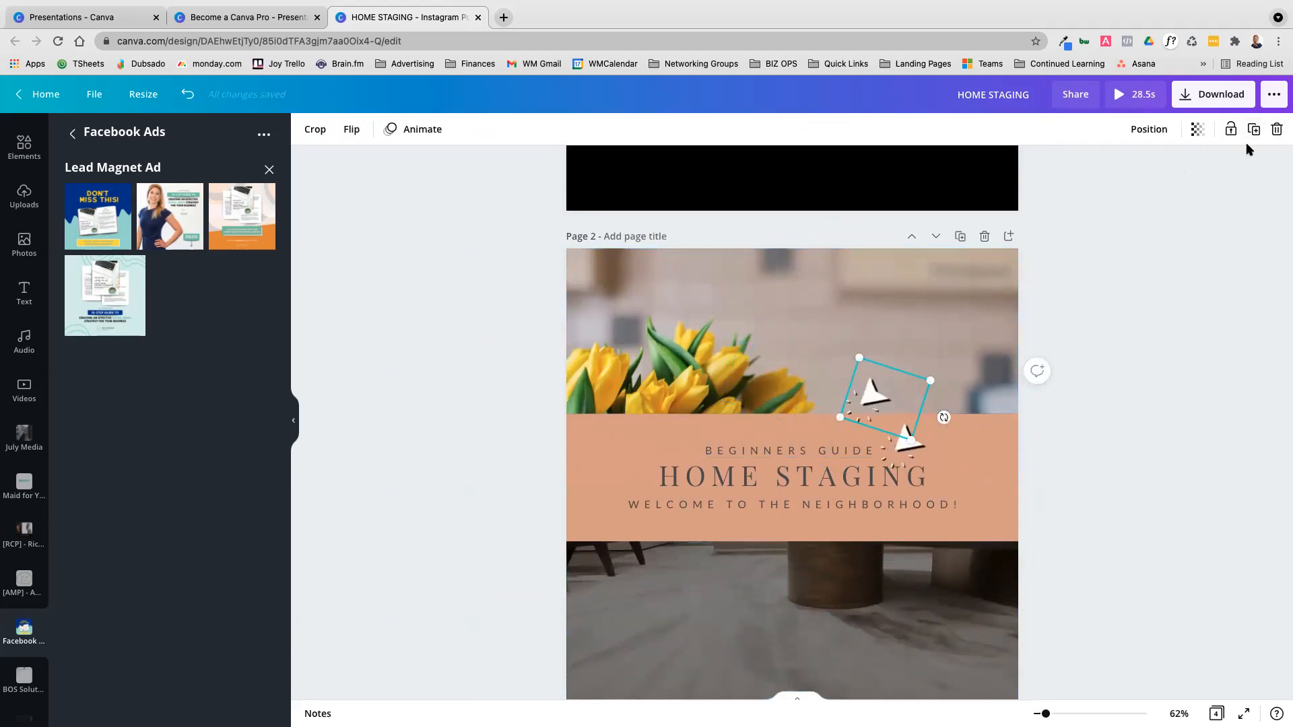
Delete both arrow graphics and the HOME STAGING heading from page 2, and undo the deletions
click(1278, 130)
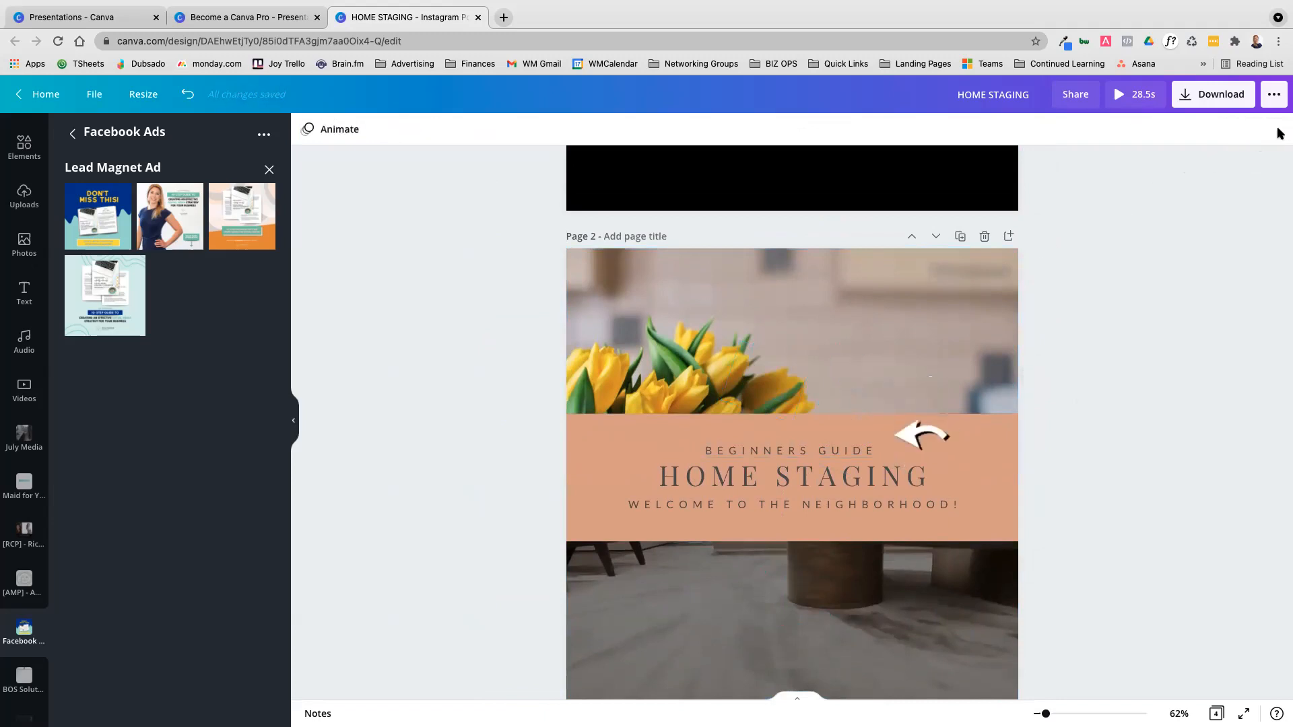
click(924, 436)
key(Delete)
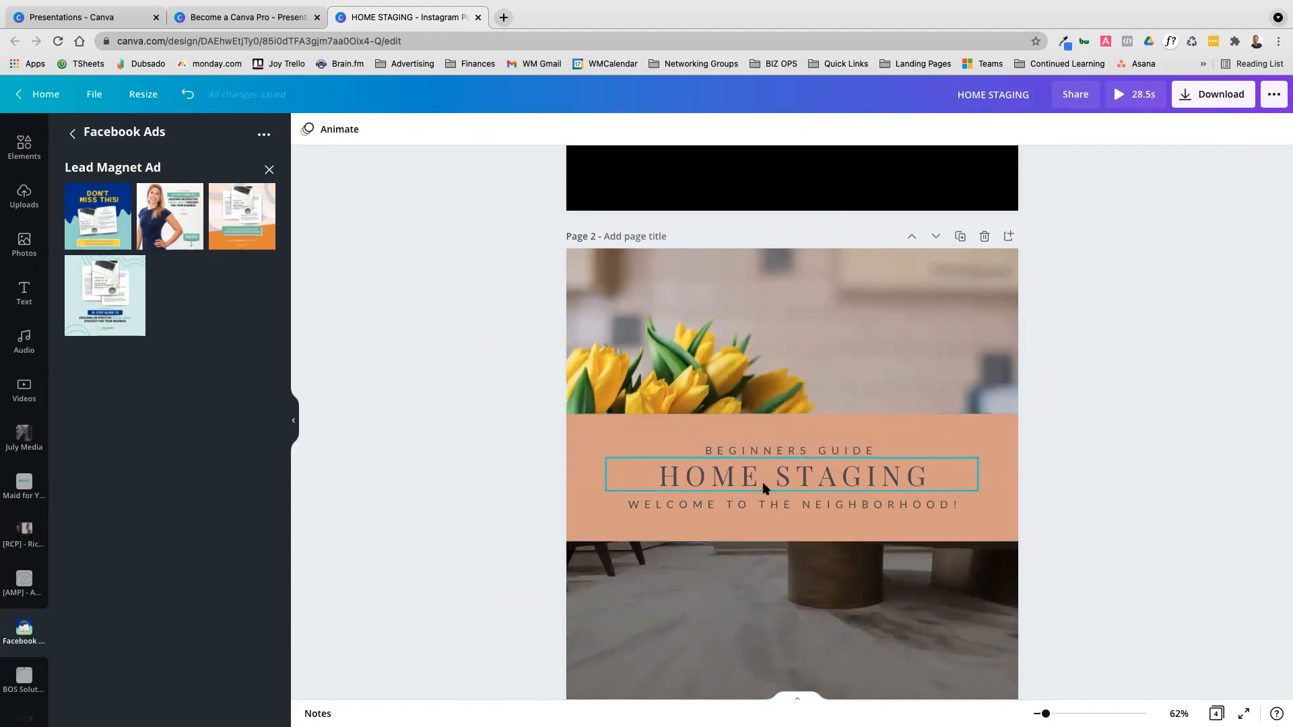
click(840, 481)
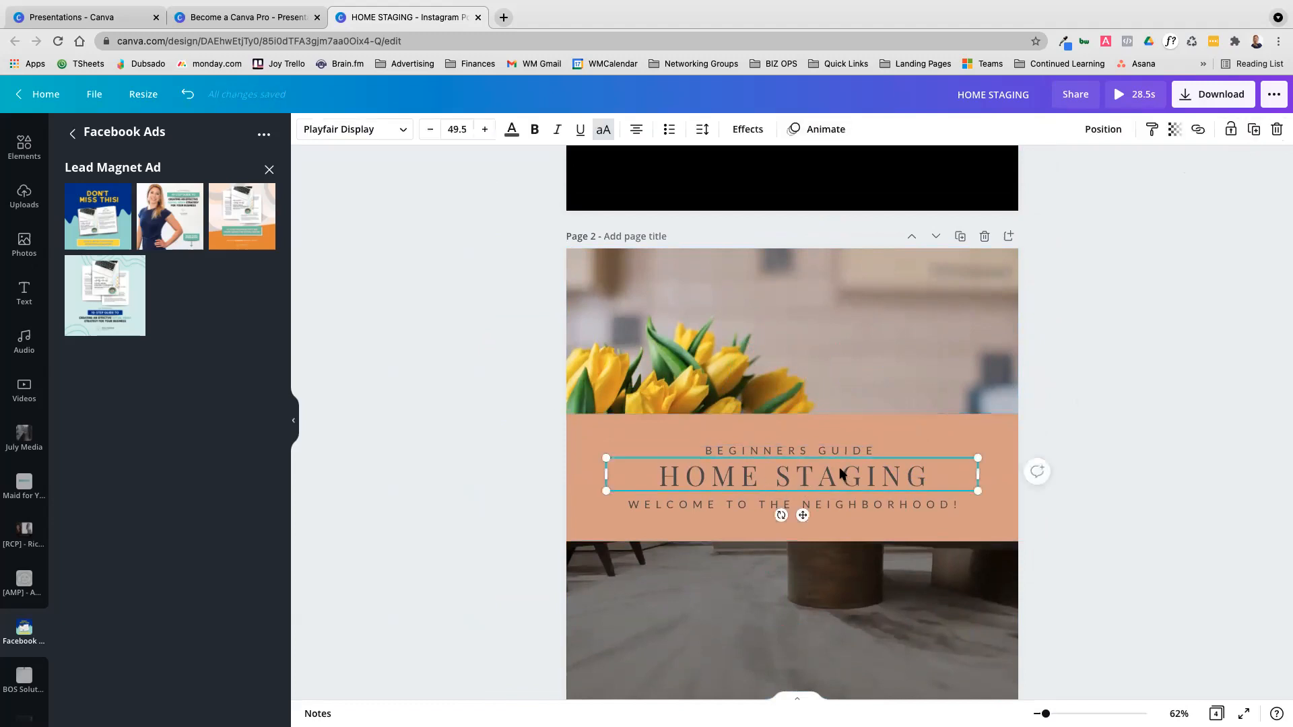
key(Delete)
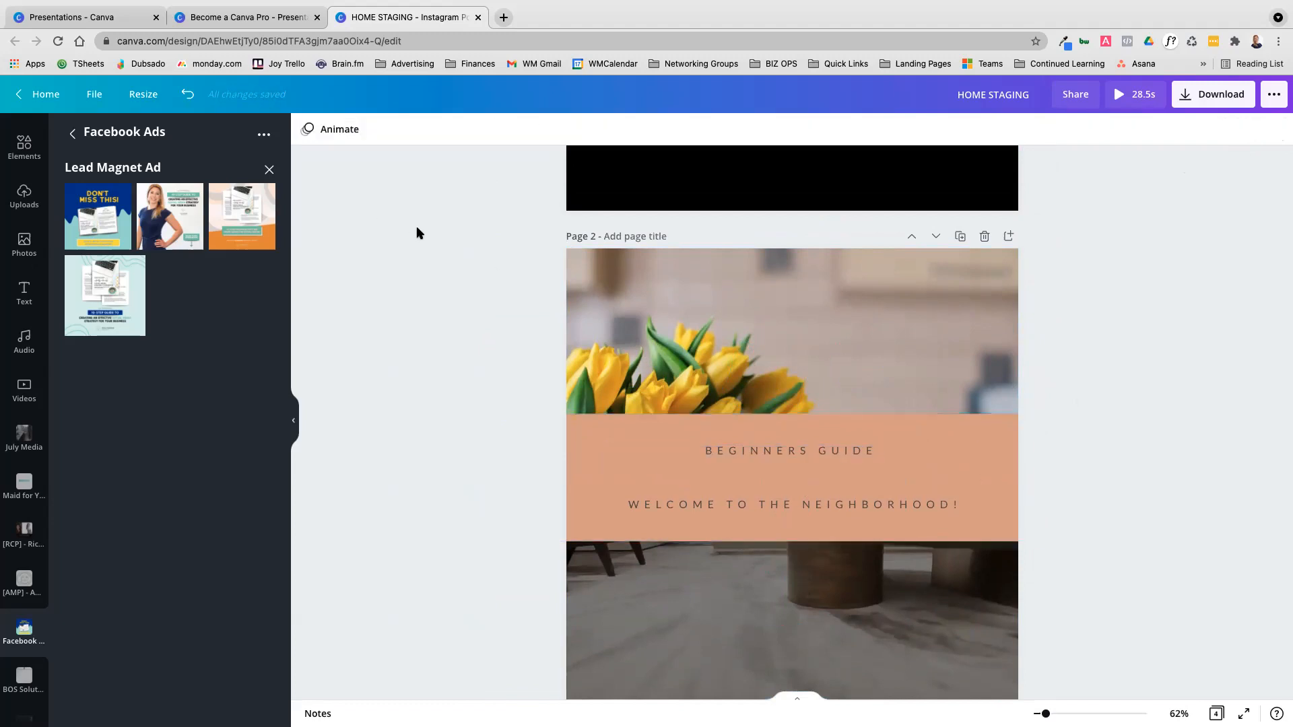
click(183, 98)
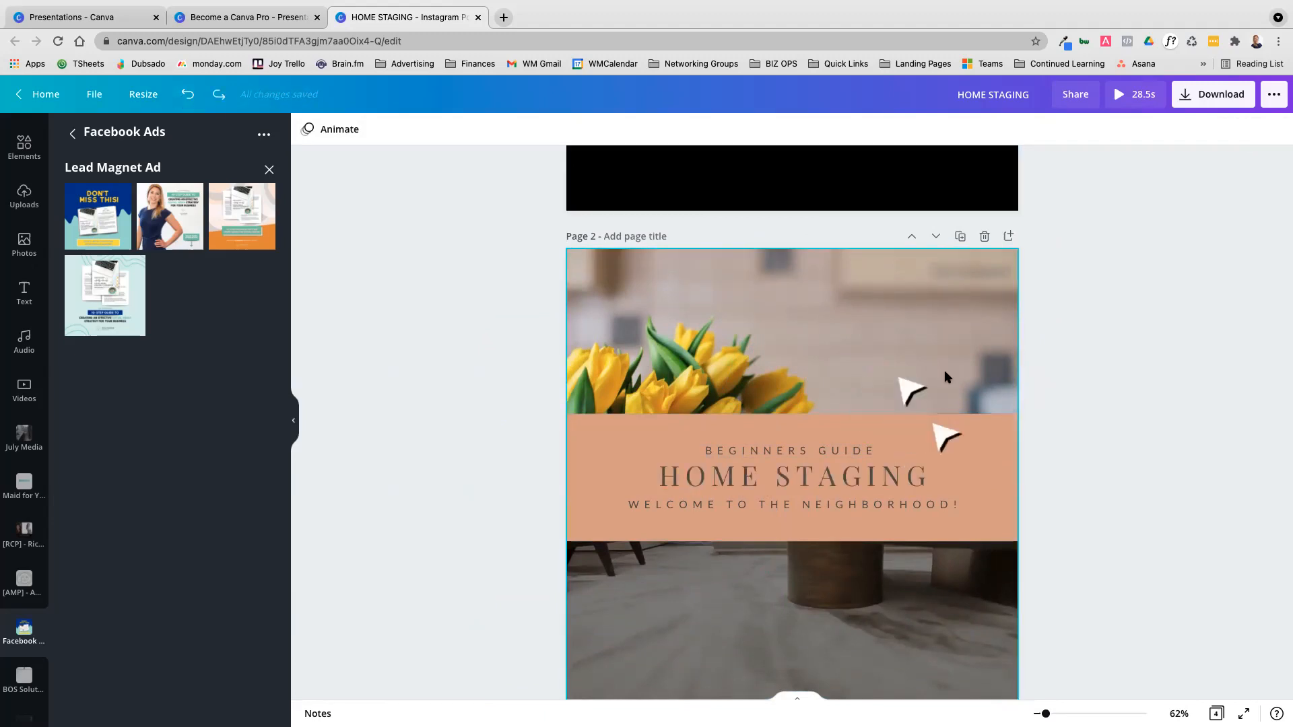
click(750, 418)
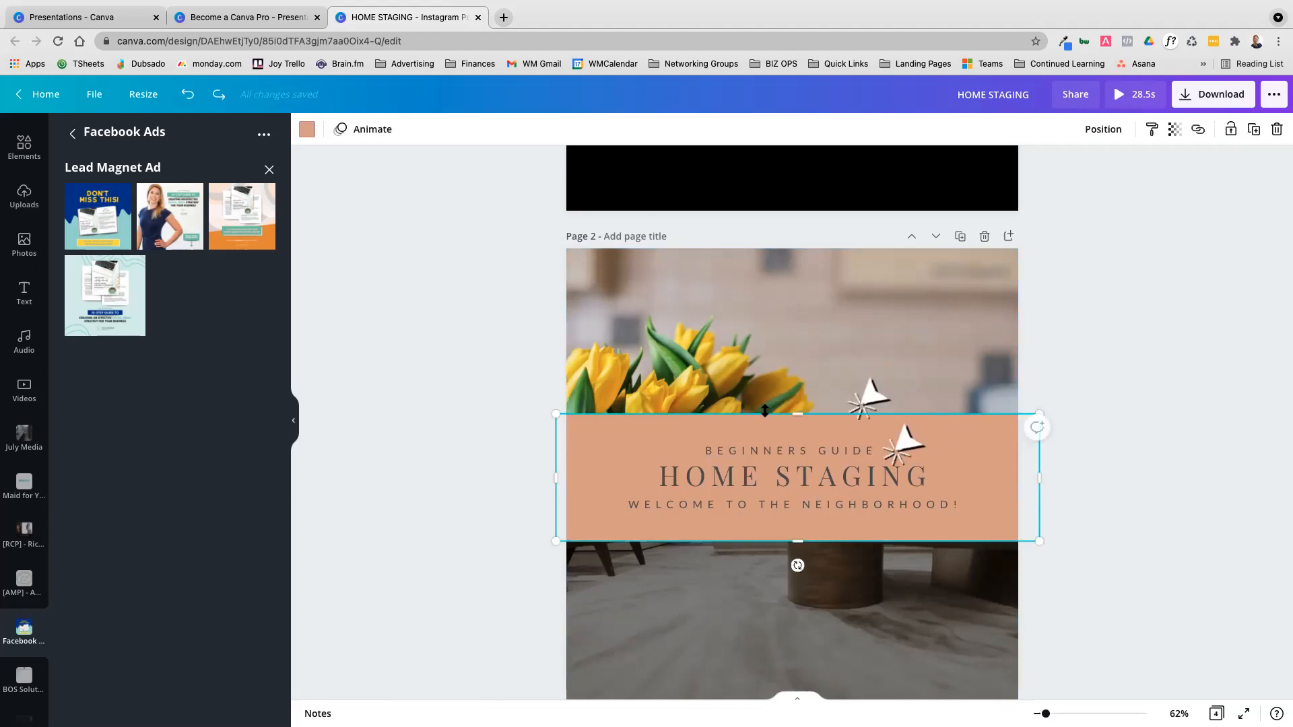
Check the Canva Basics topics on page 3 of the Become a Canva Pro presentation and return to the HOME STAGING design
click(72, 19)
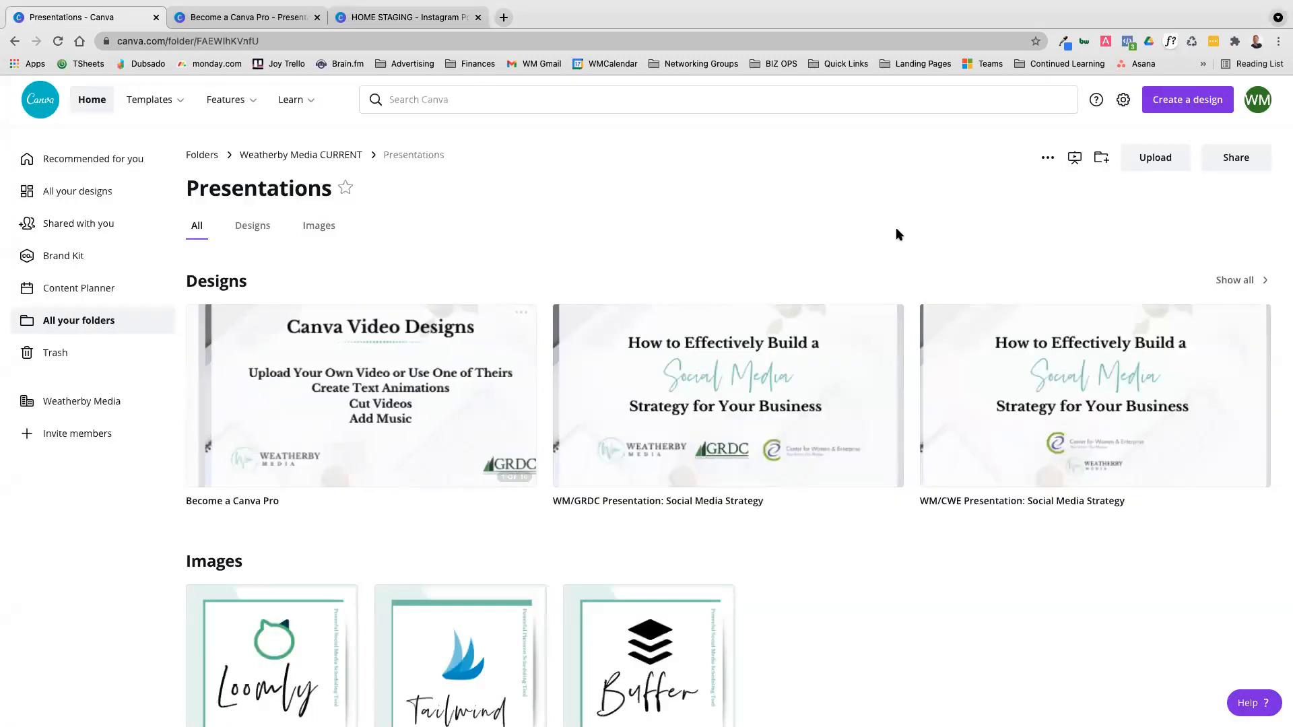
click(222, 17)
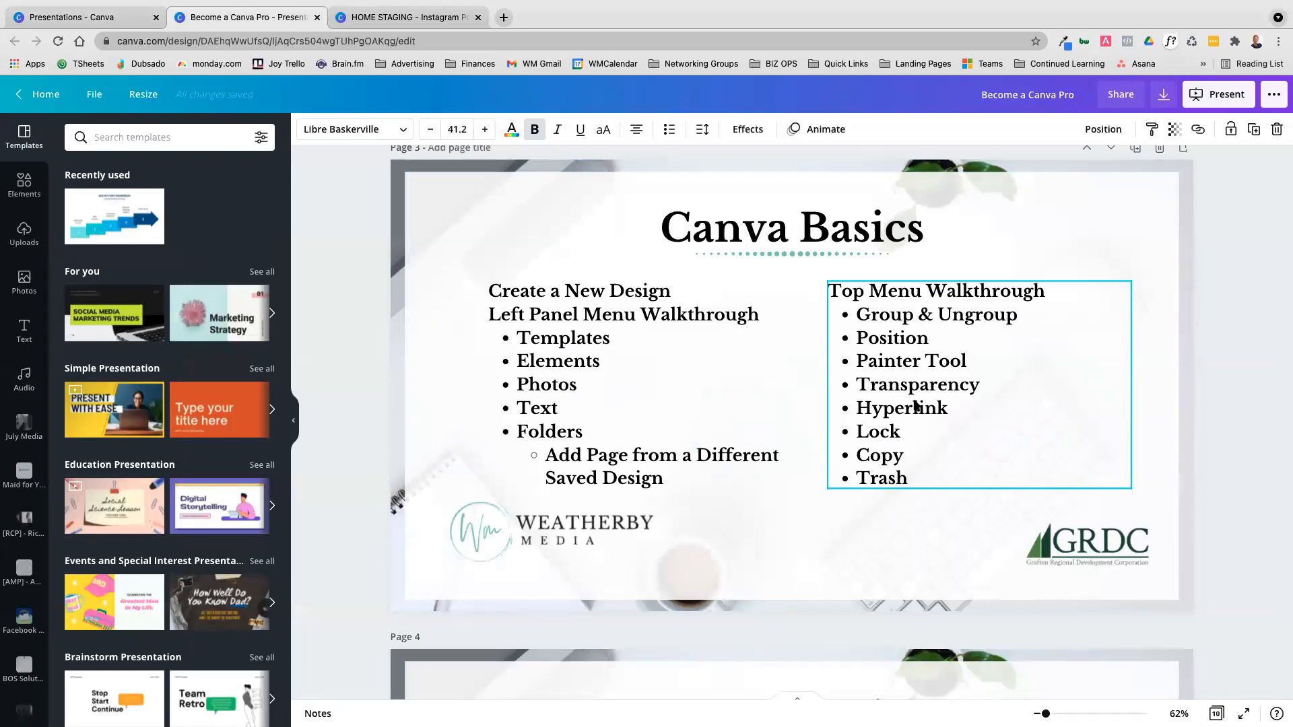
click(453, 22)
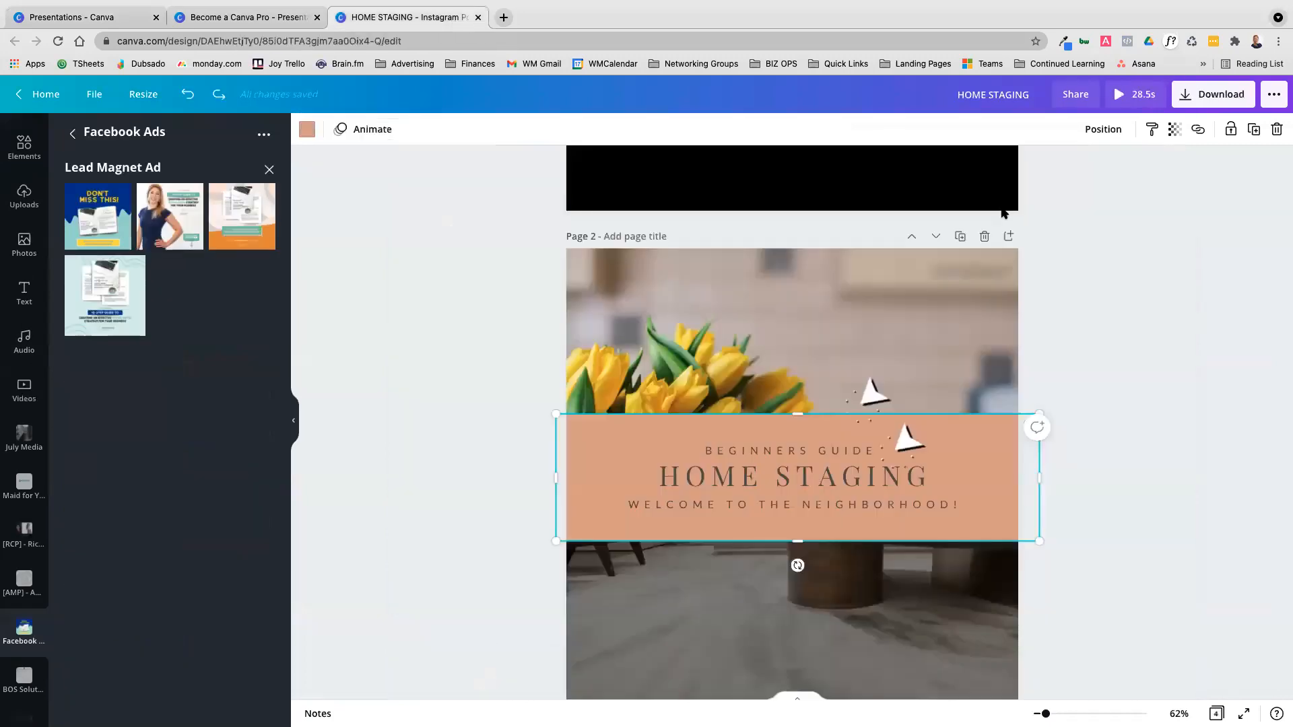
scroll(976, 418, up, 4)
scroll(792, 423, up, 5)
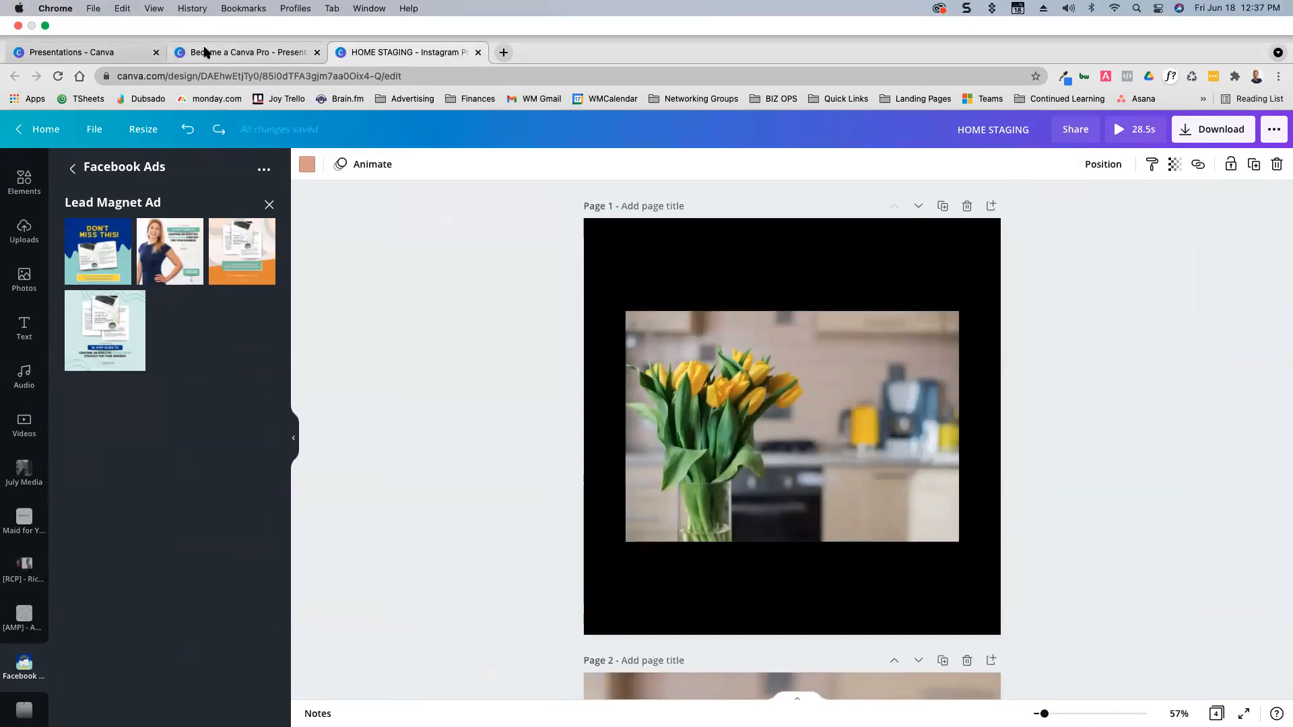
Review the Canva Basics topic lists on pages 3 to 5 and the Canva Video Designs page of the Become a Canva Pro presentation
click(206, 52)
scroll(801, 293, down, 10)
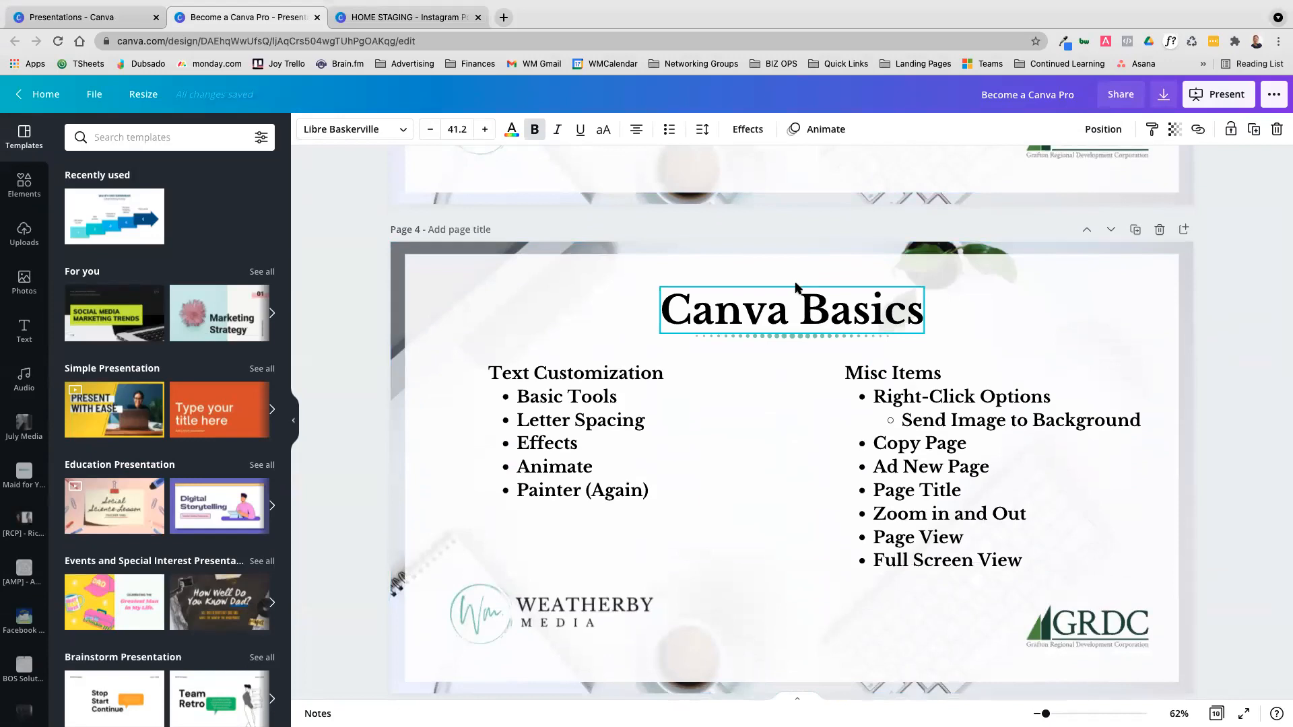
scroll(1073, 436, down, 6)
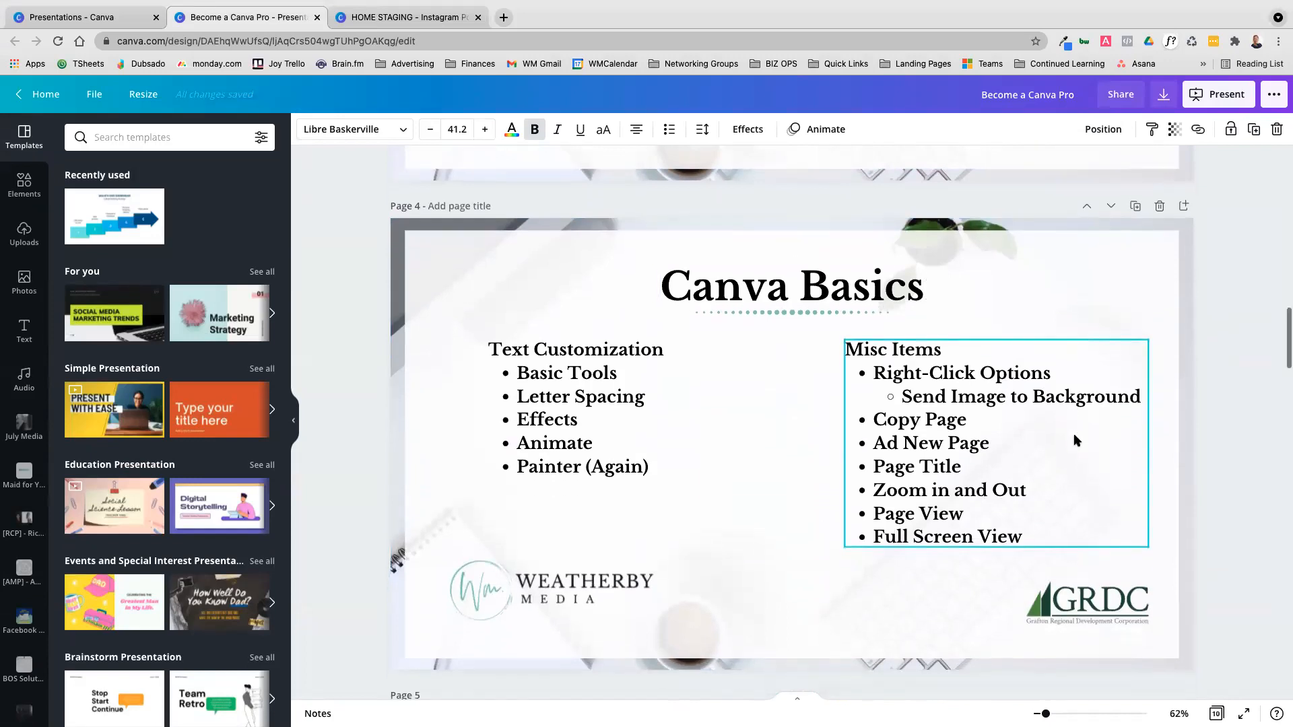
scroll(1075, 440, down, 1)
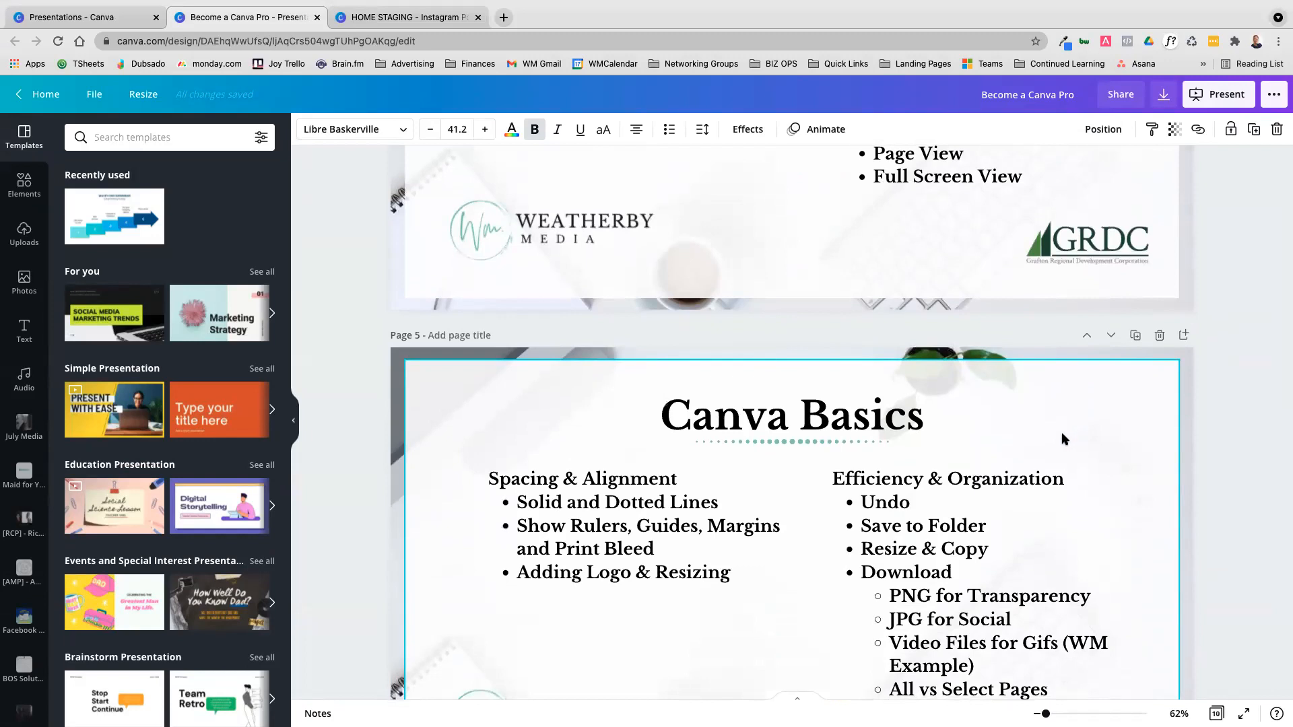
scroll(1066, 436, down, 8)
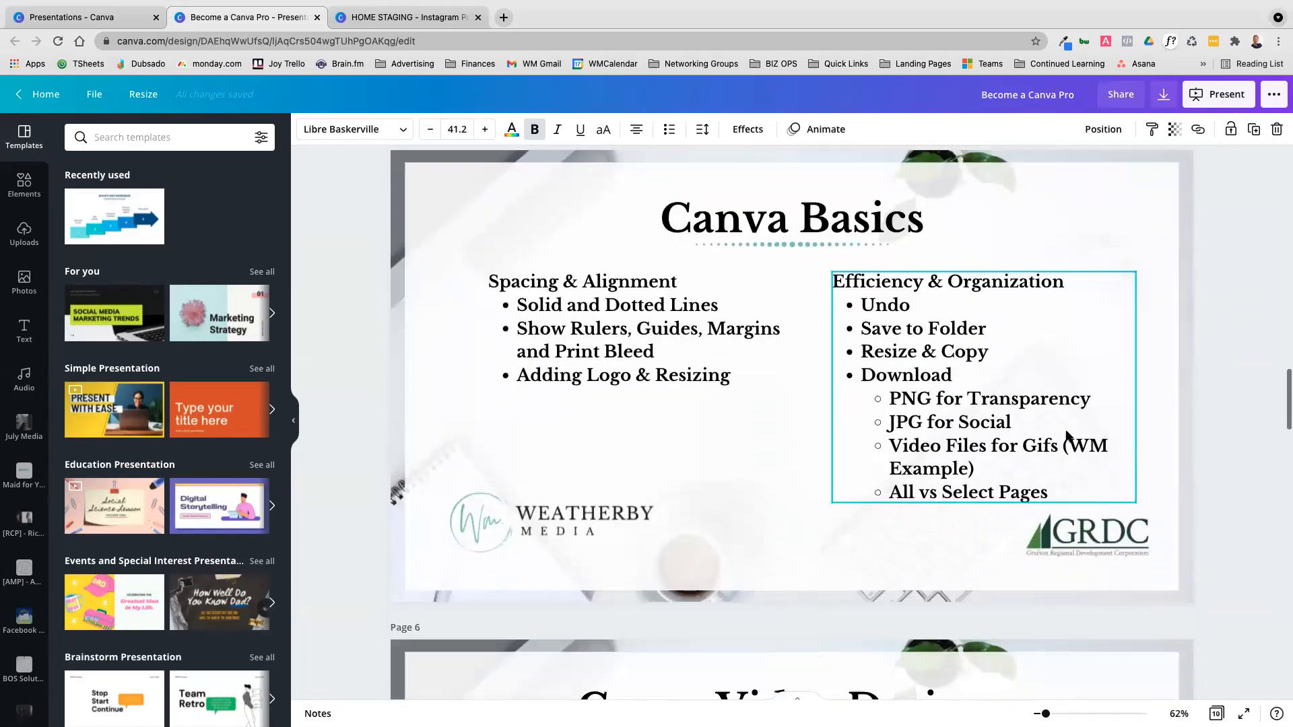
scroll(1065, 431, up, 12)
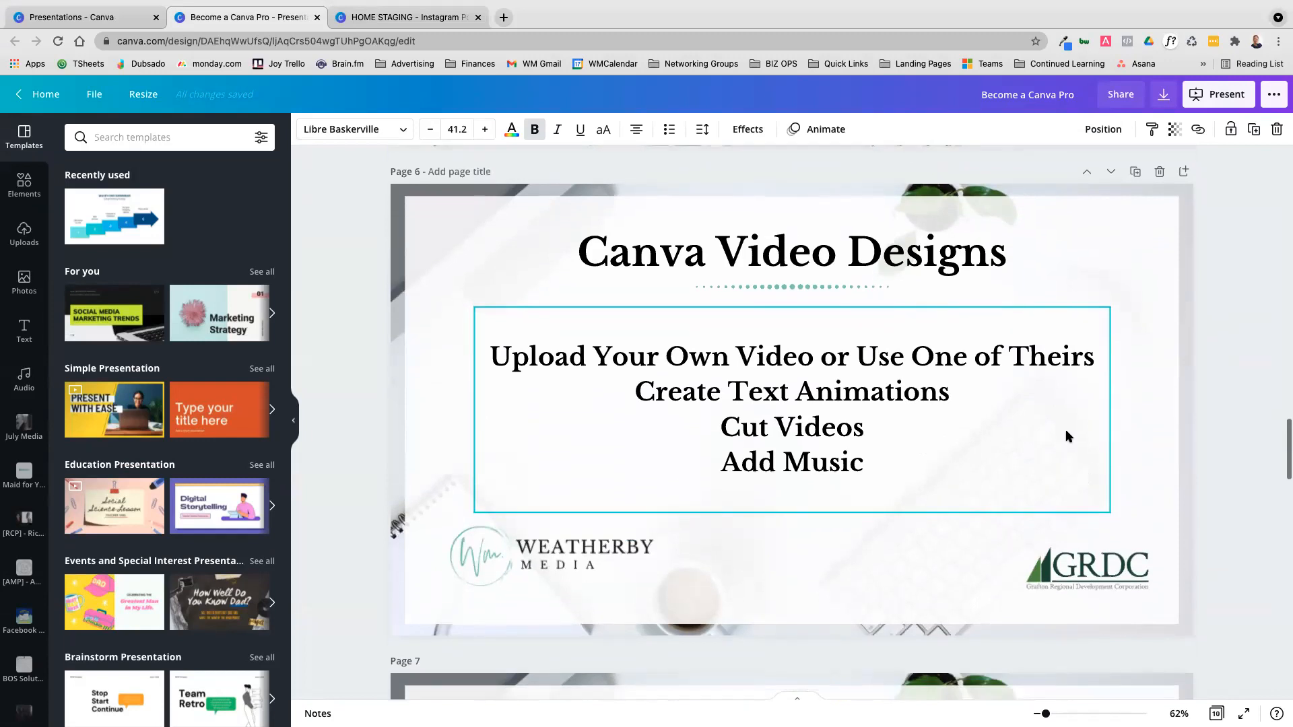
scroll(1031, 411, up, 4)
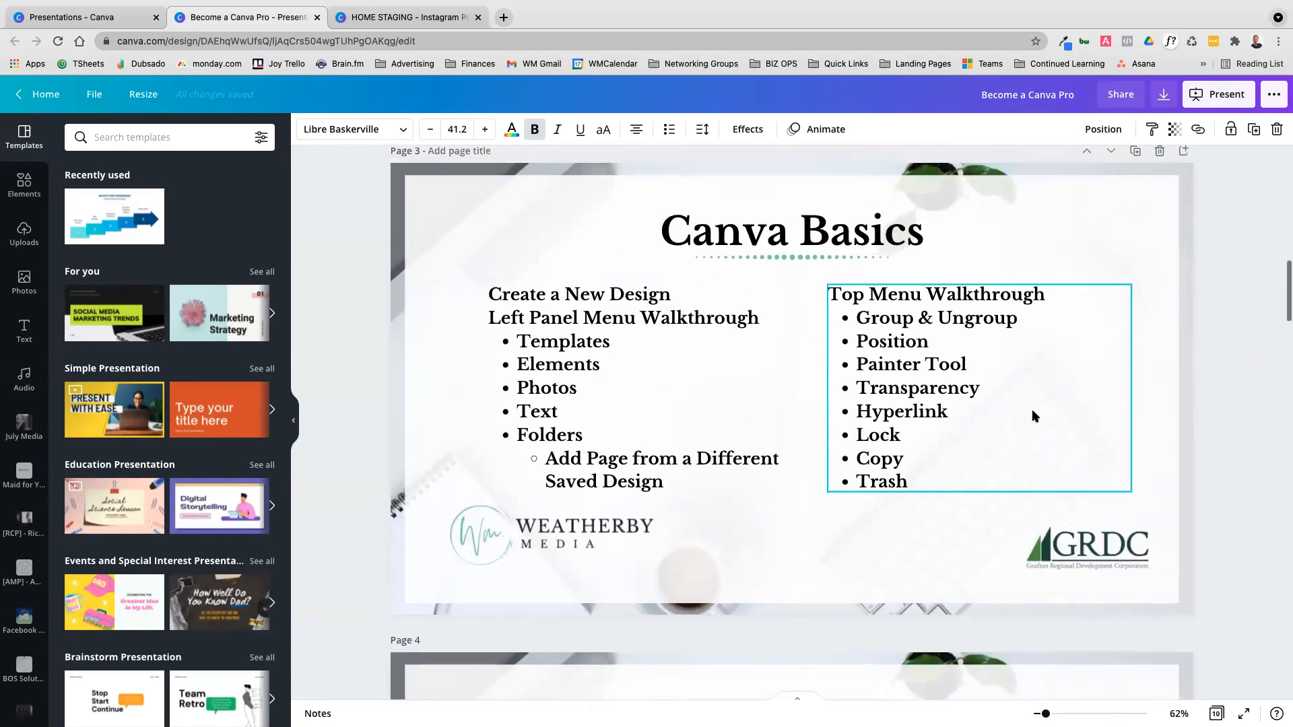
scroll(986, 412, down, 3)
scroll(985, 419, down, 3)
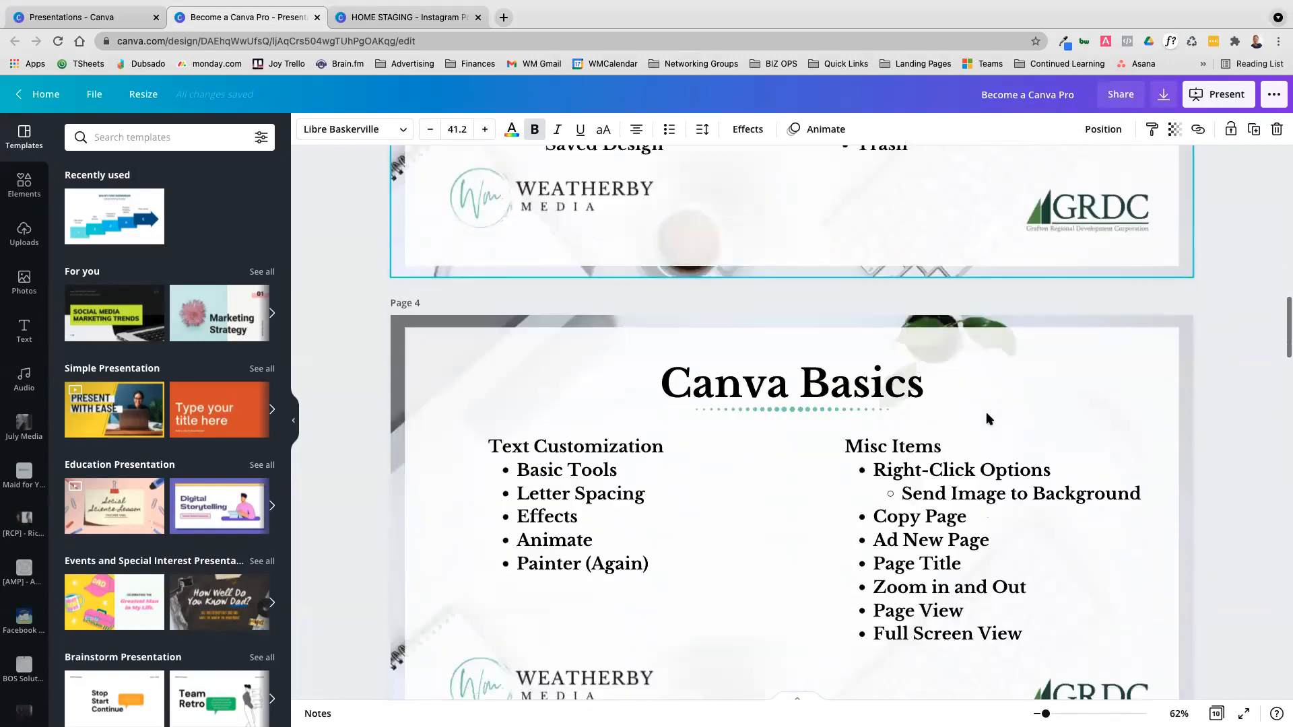
Switch back to the HOME STAGING design, select the HOME STAGING heading on page 2 and browse the available fonts
click(448, 25)
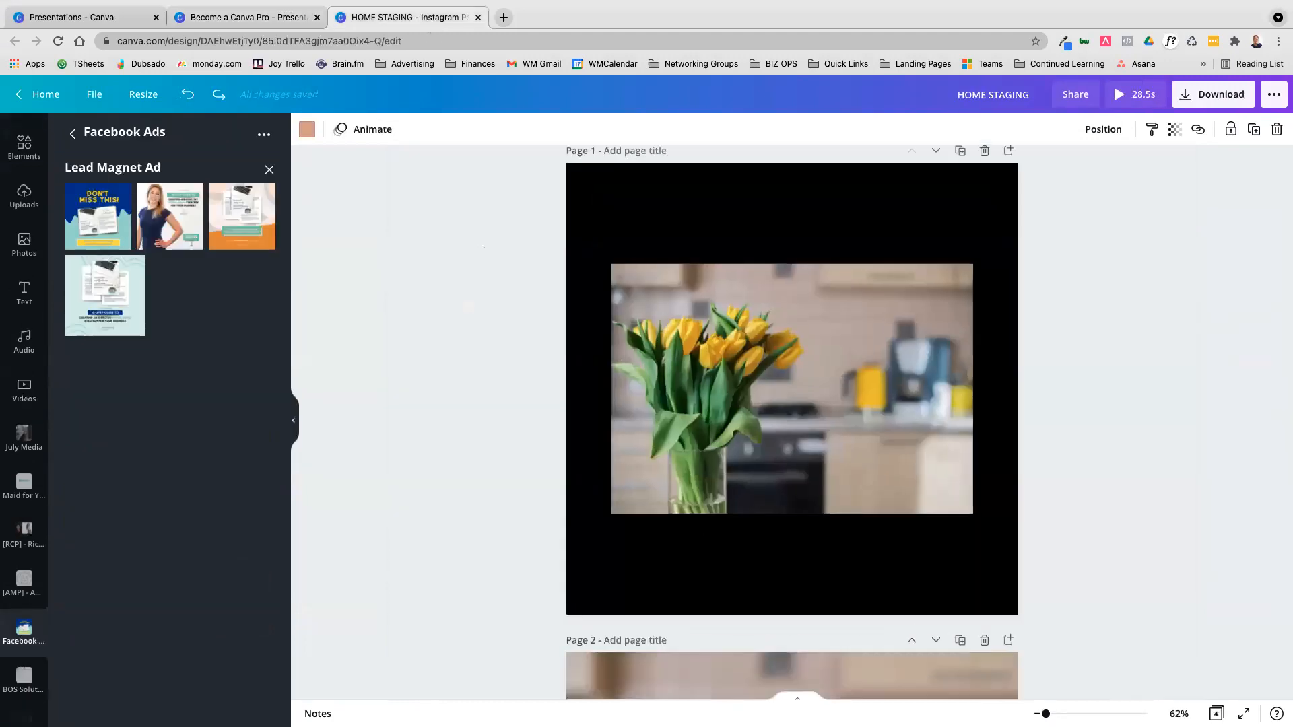
scroll(789, 422, down, 6)
click(789, 422)
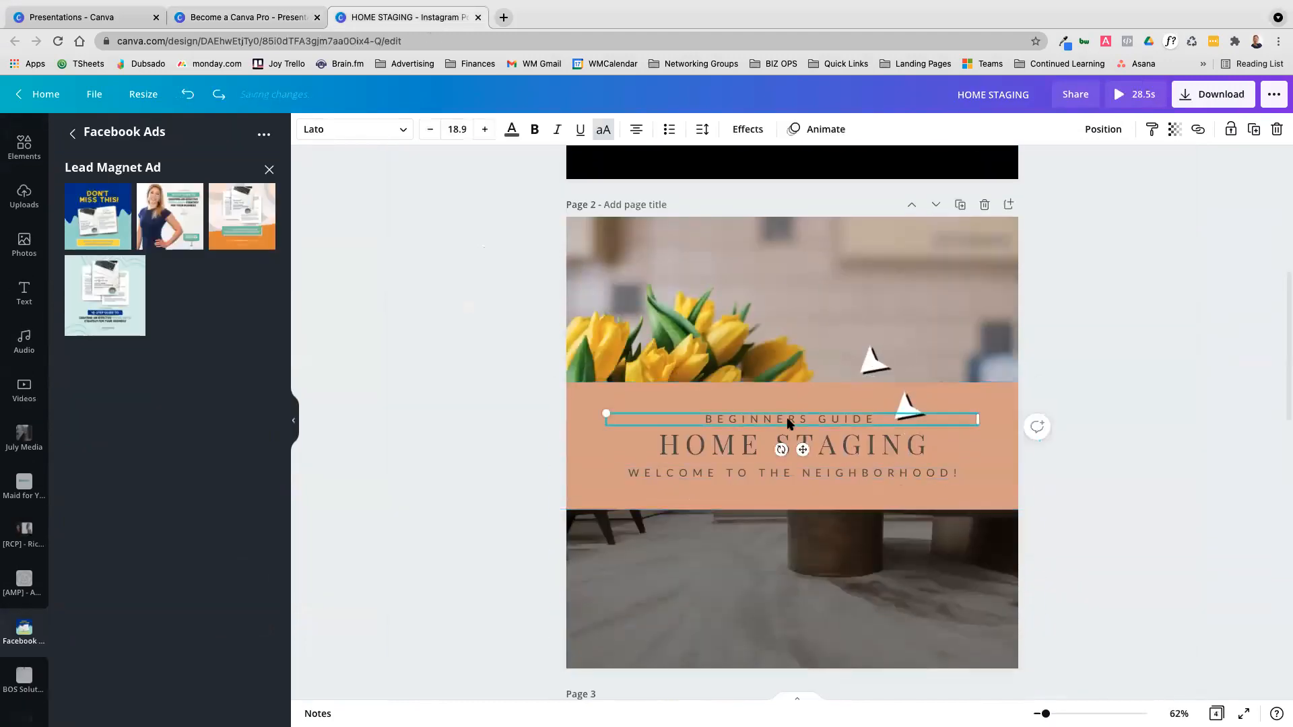
click(831, 324)
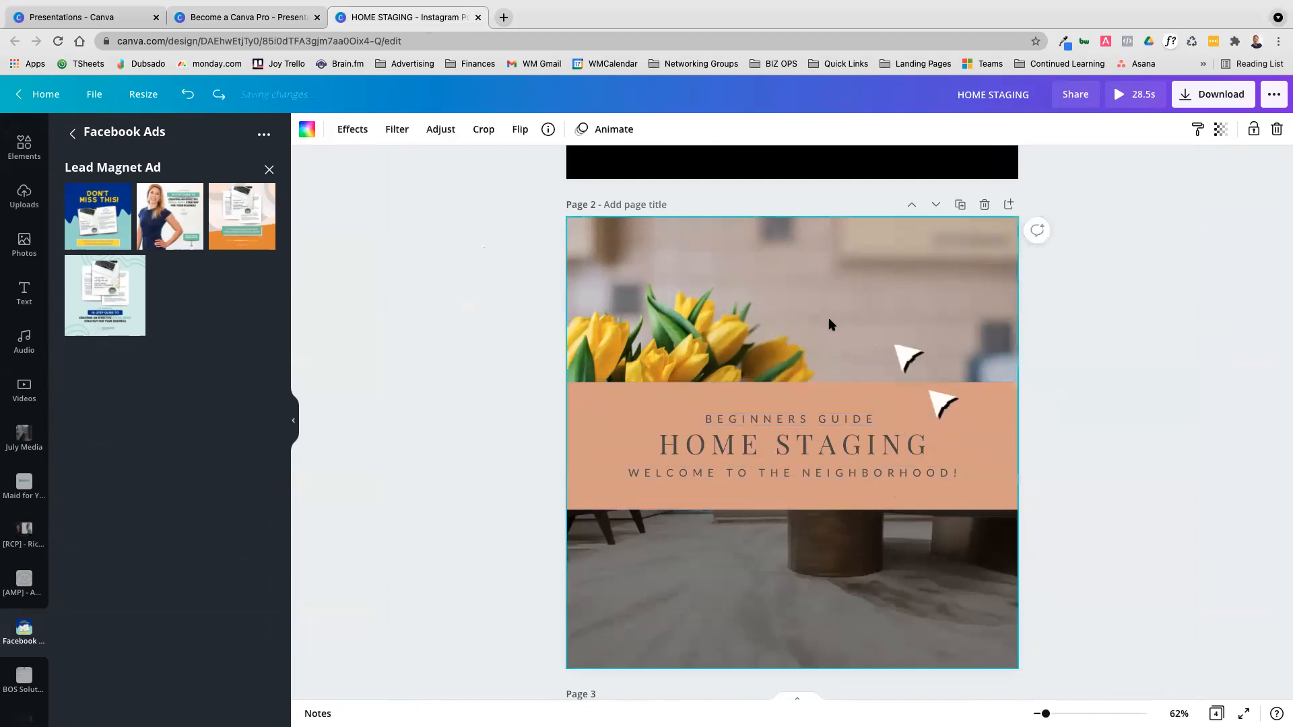
click(793, 446)
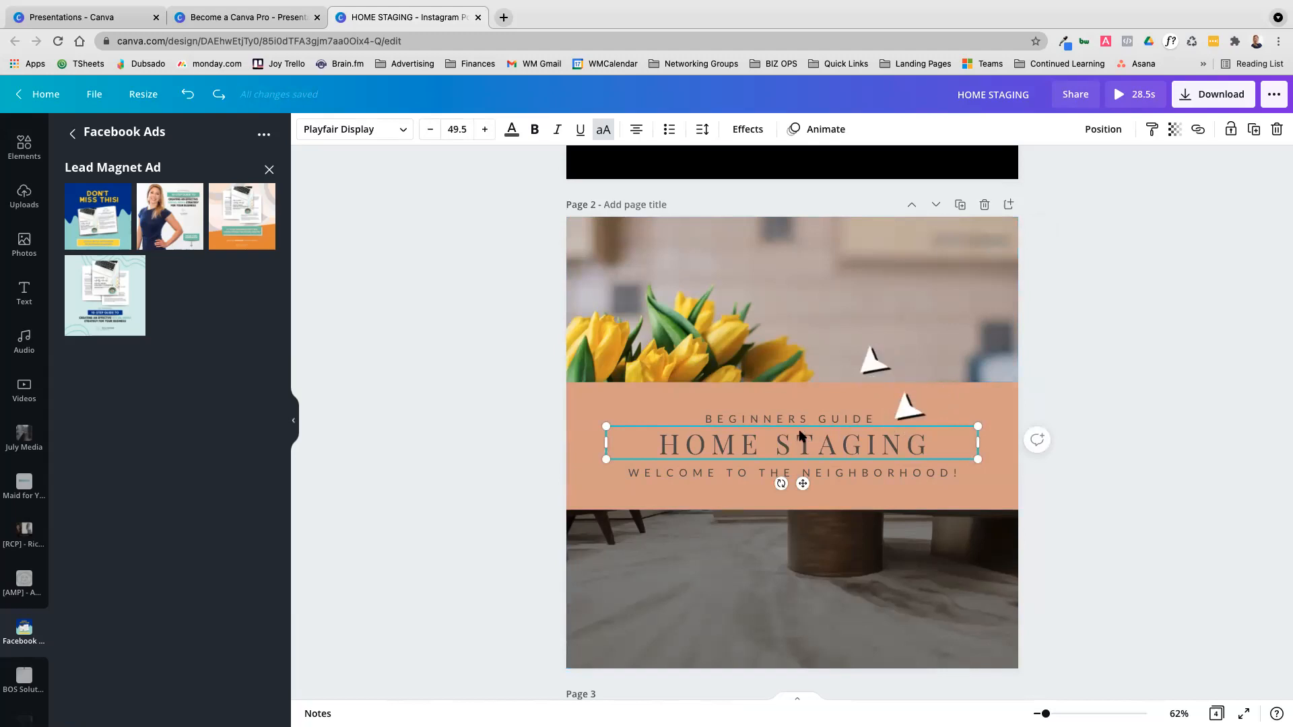
click(402, 132)
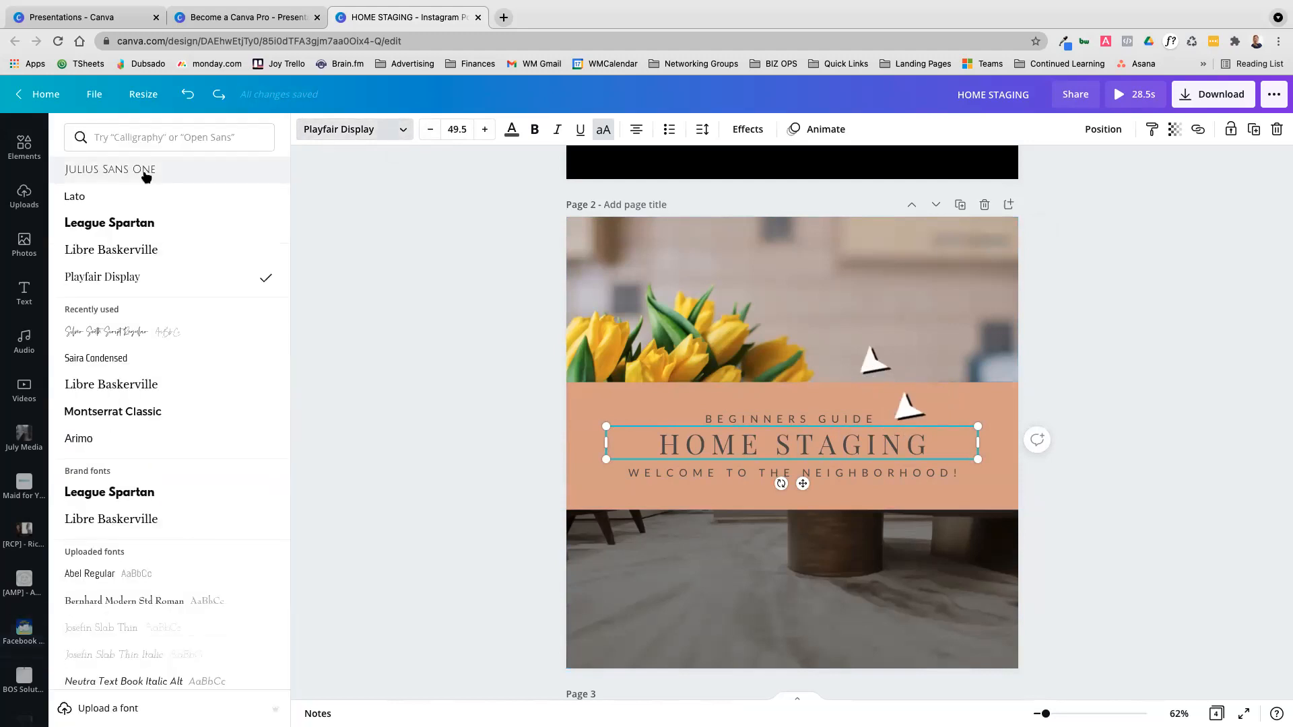
scroll(171, 514, down, 5)
scroll(169, 516, down, 20)
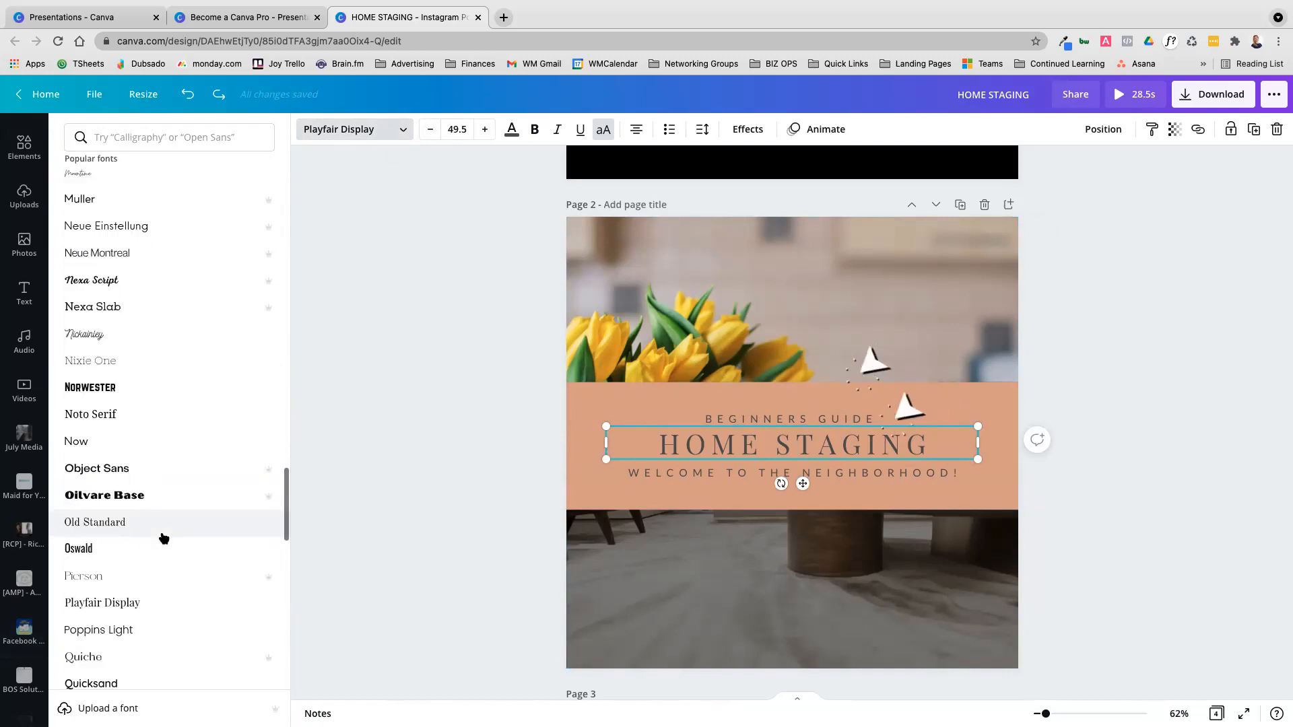
scroll(164, 537, up, 20)
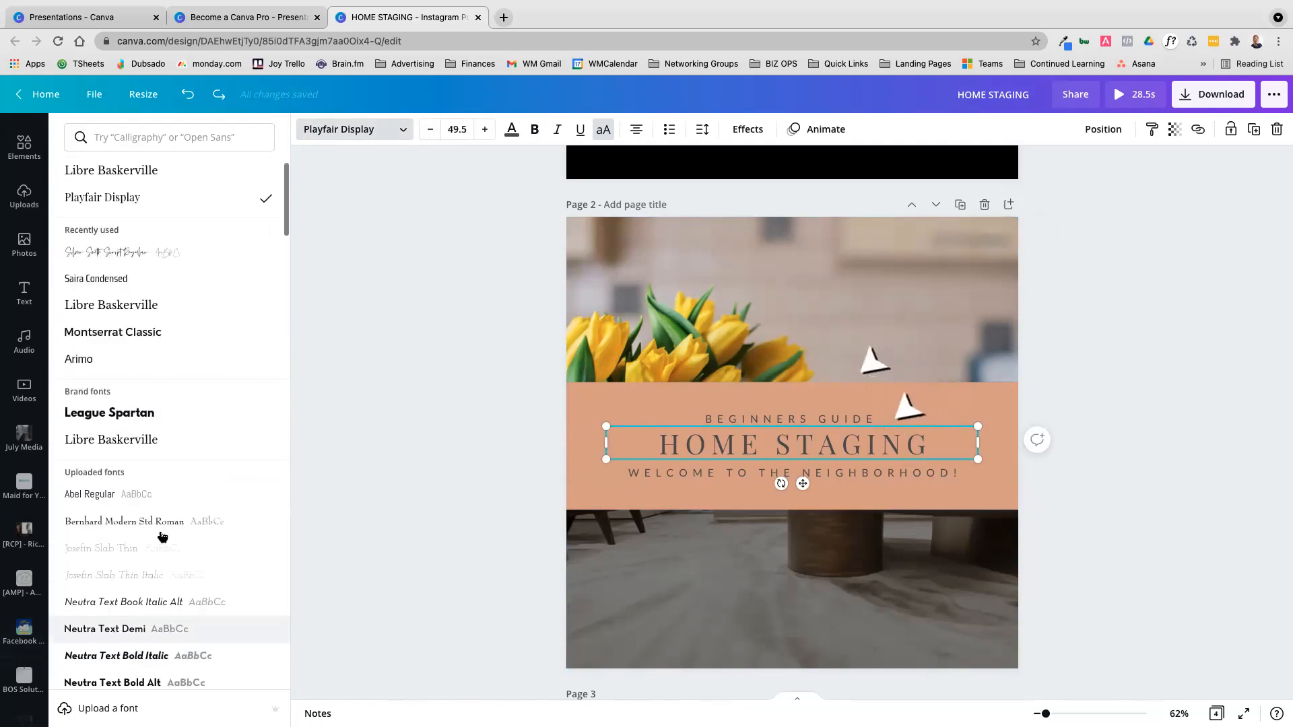
scroll(162, 537, up, 1)
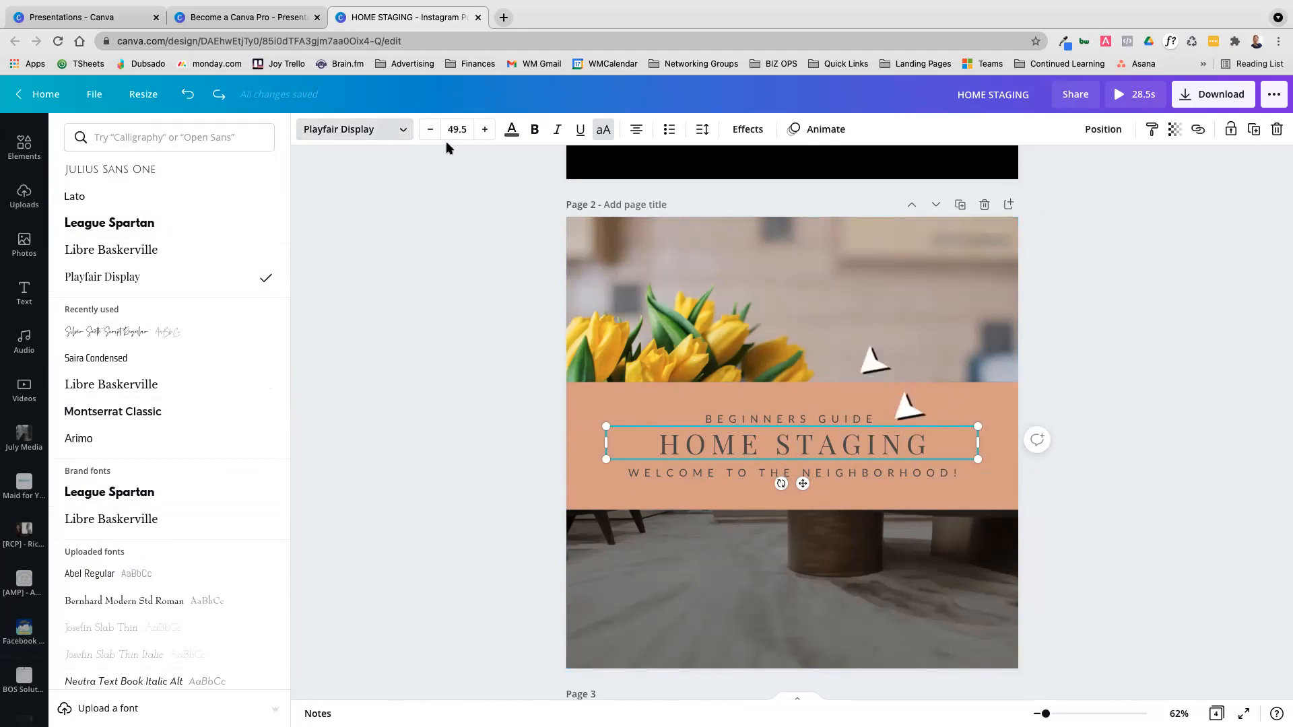
Open the text colour choices for the HOME STAGING heading on page 2 and try toggling its bold and uppercase formatting
click(514, 133)
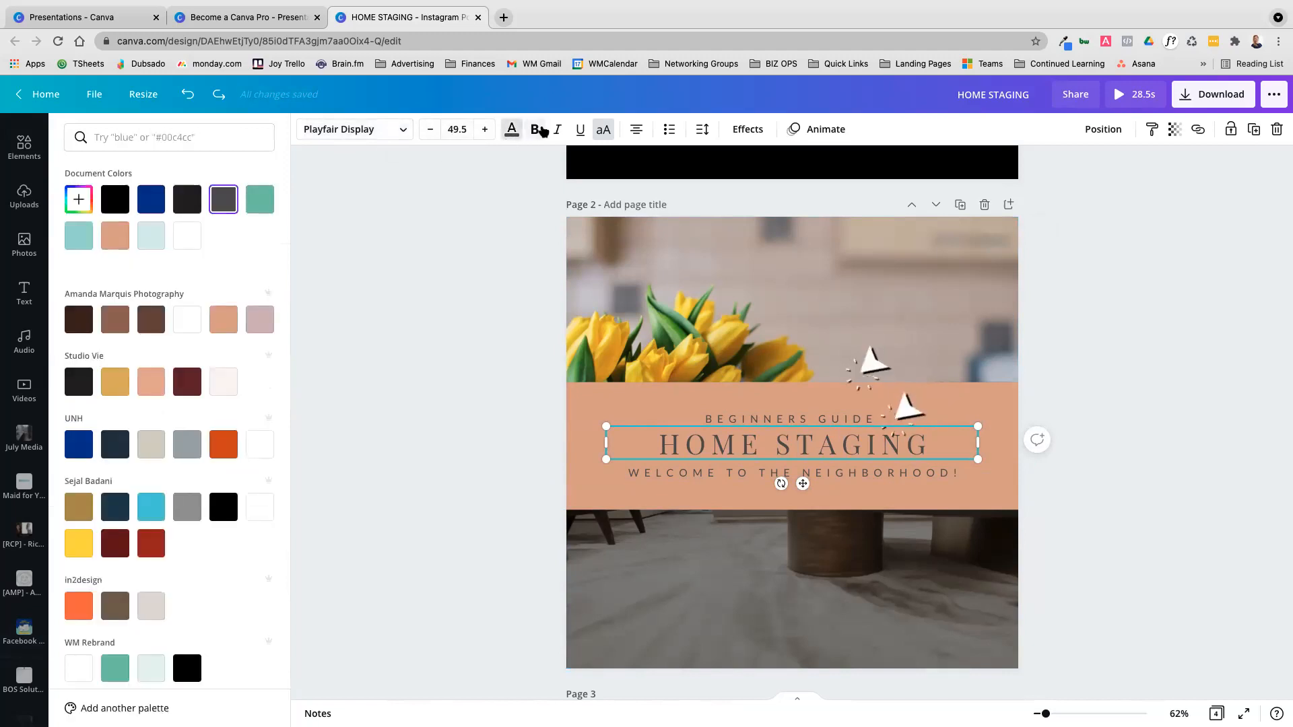
click(537, 133)
click(537, 133)
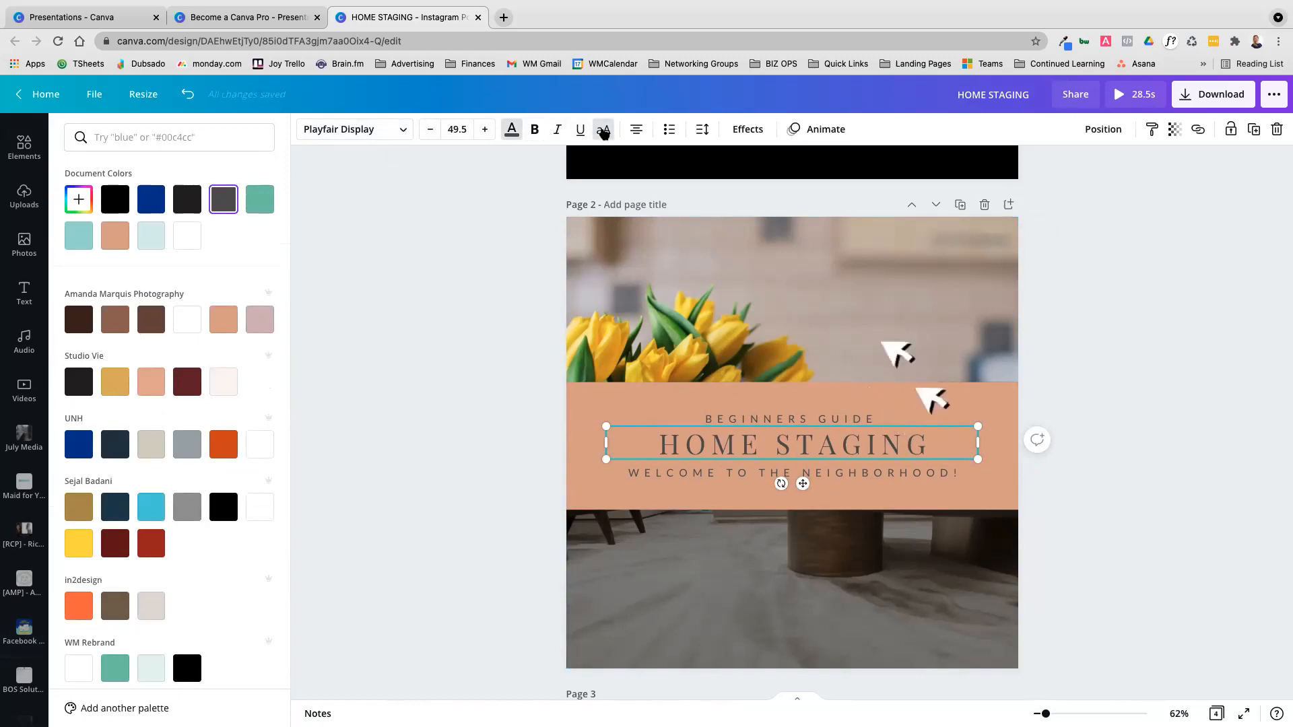
click(604, 132)
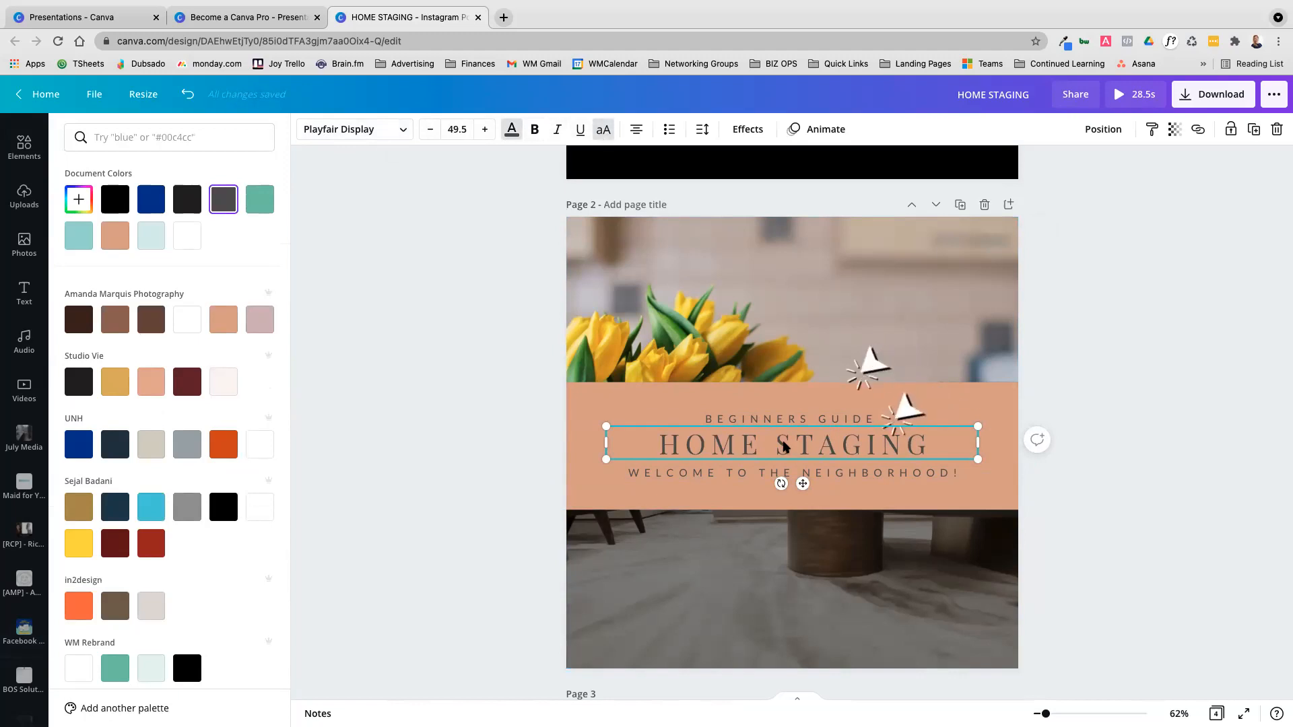
Turn off uppercase formatting for the BEGINNERS GUIDE line on page 2 and move the line up and to the left
click(741, 419)
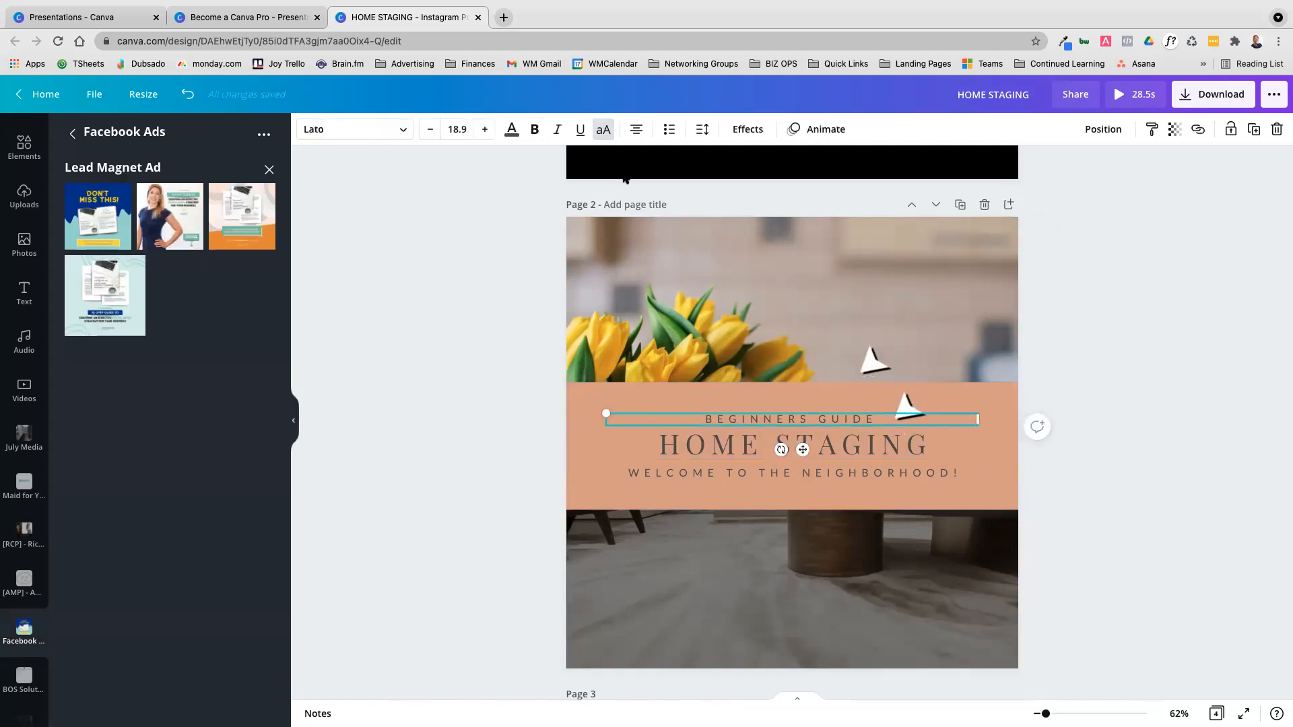
click(603, 133)
click(603, 132)
drag(842, 421, 759, 410)
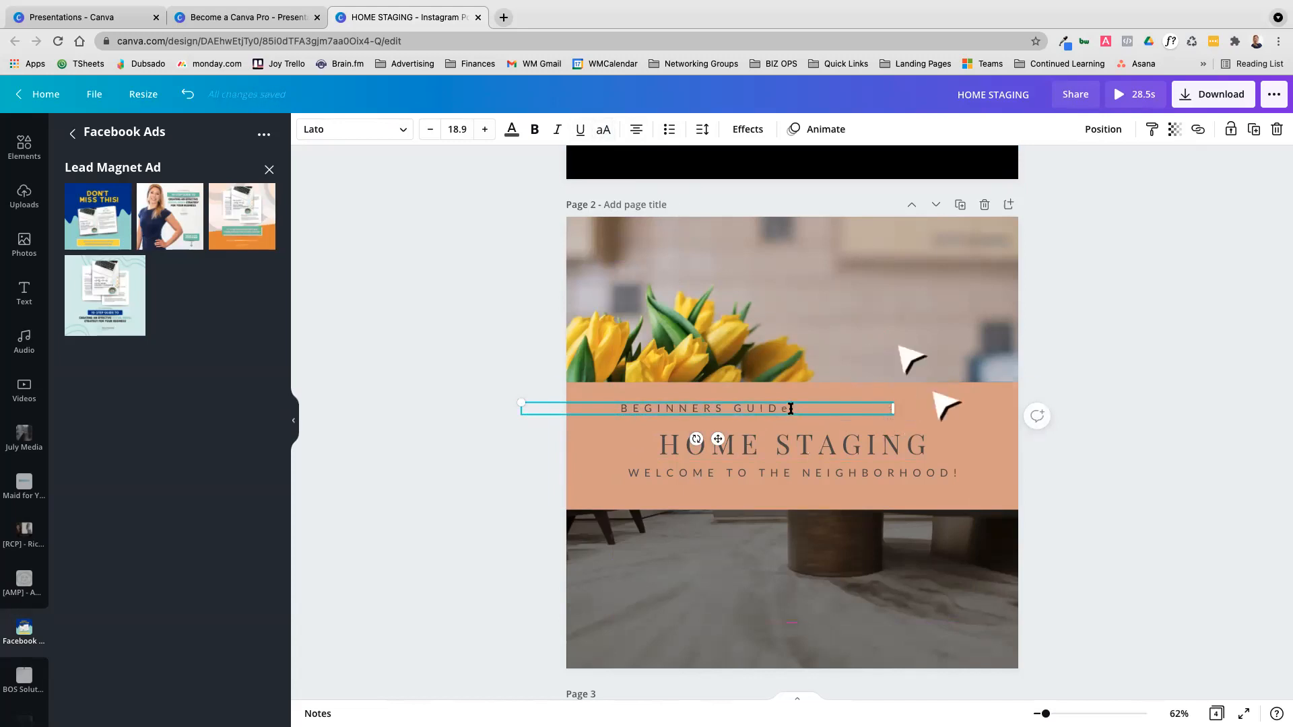
Replace the text of the line above HOME STAGING with "beginner's guide" in lowercase
text(B)
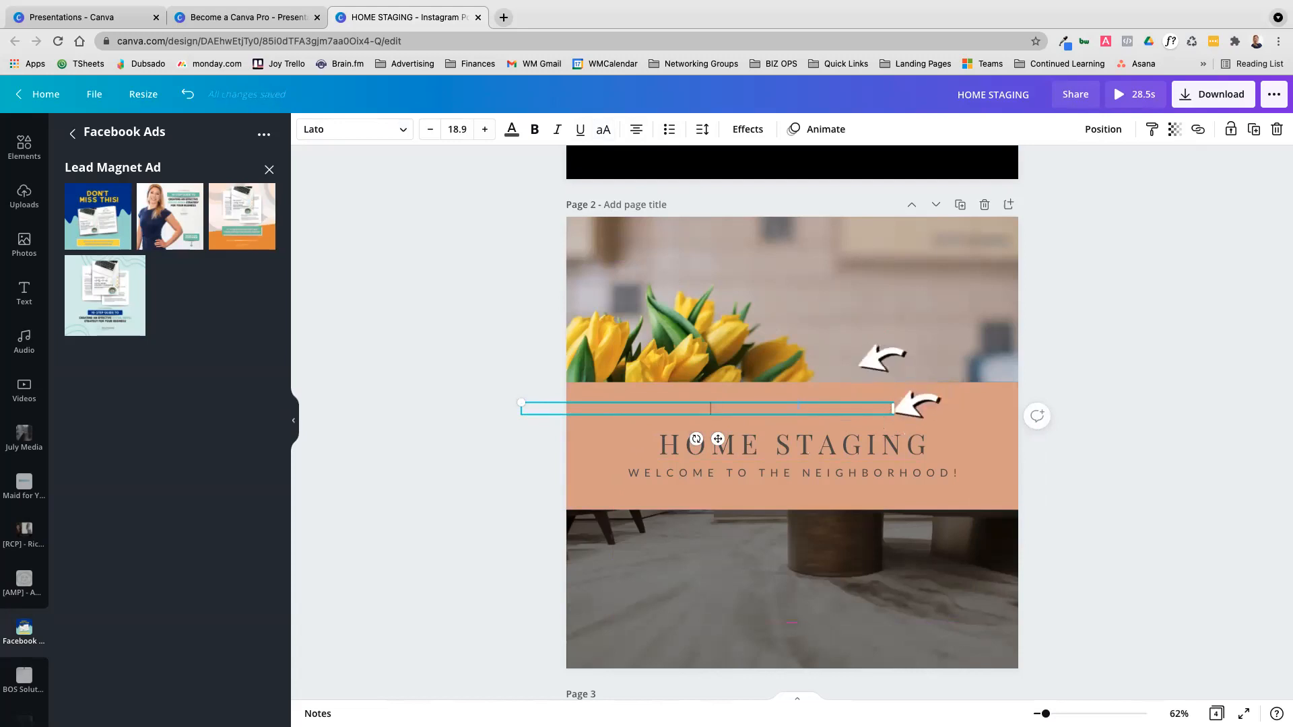
text(egg)
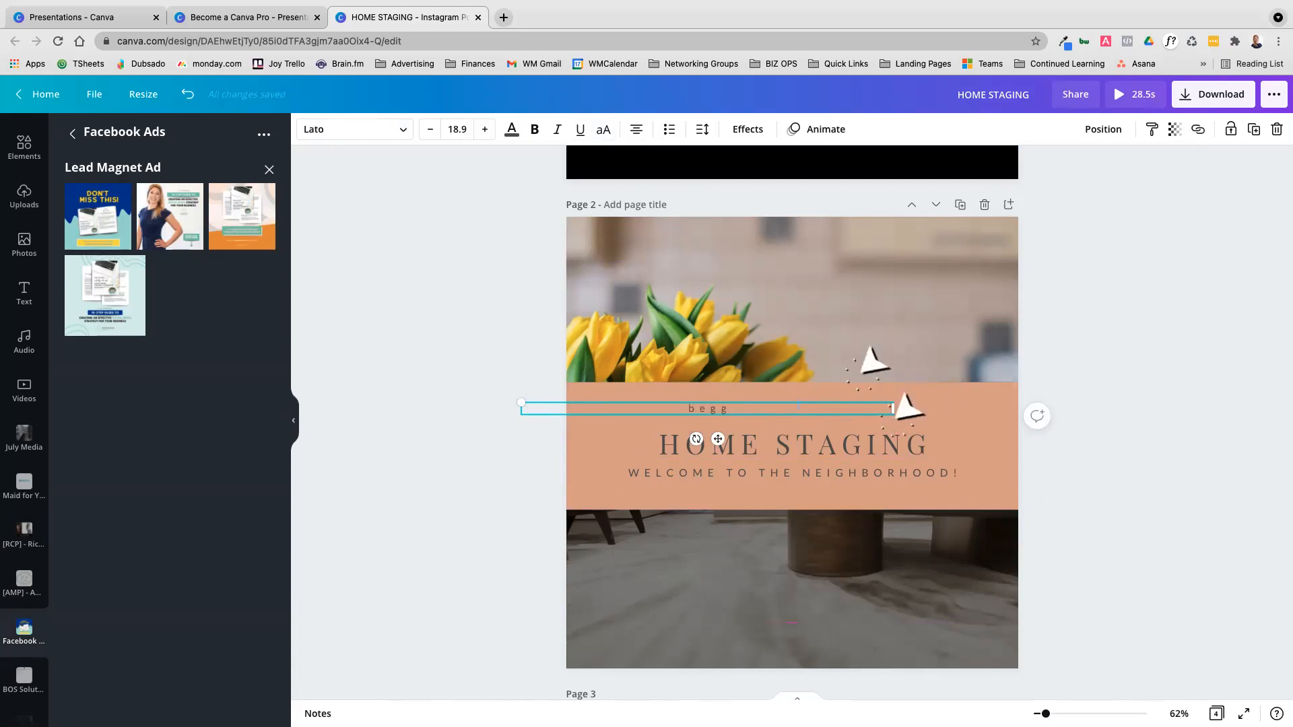
text(inerginner's guide)
click(822, 445)
click(756, 409)
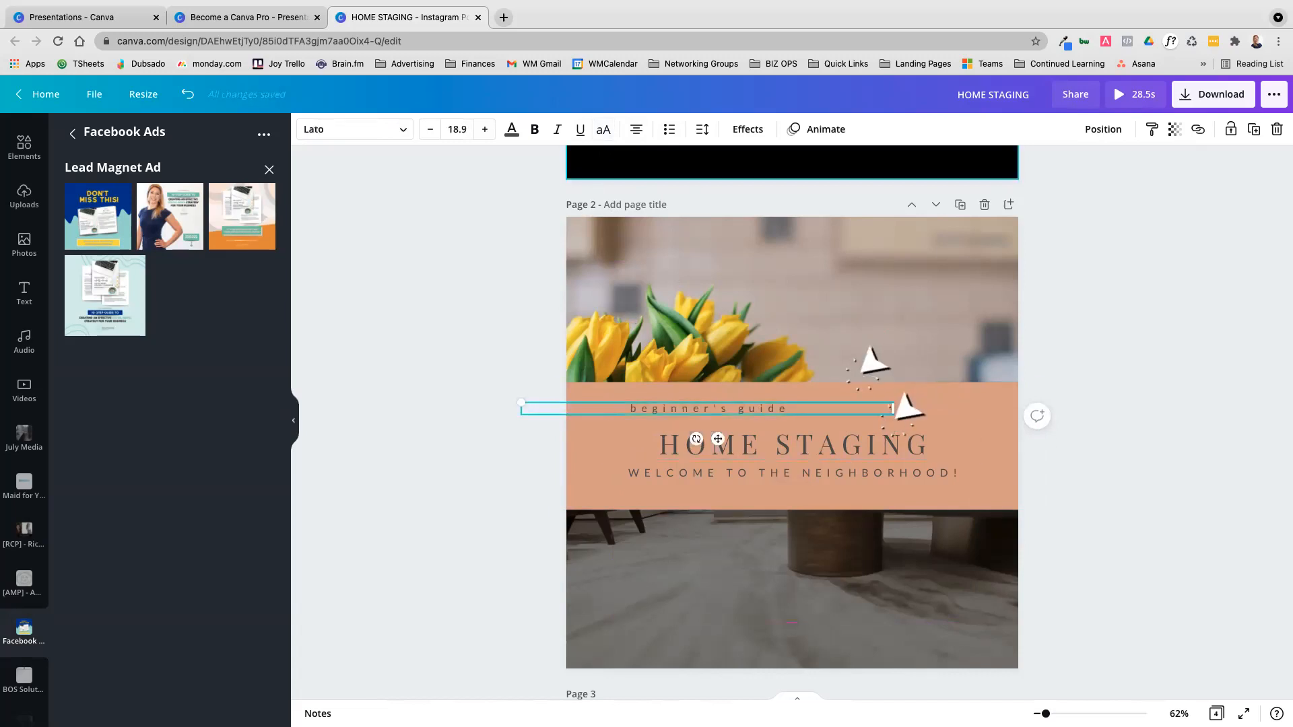
Toggle uppercase formatting on and off for the "beginner's guide" line
click(604, 132)
click(603, 131)
click(604, 135)
click(604, 135)
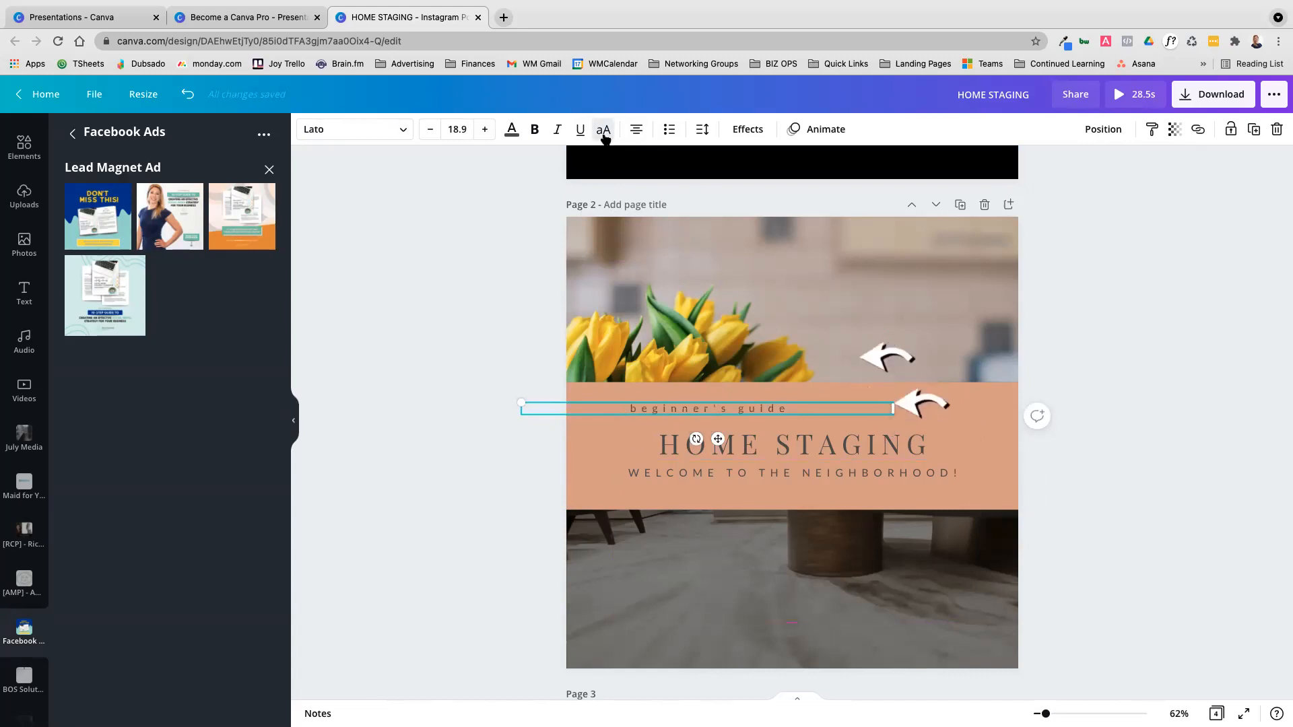
Right-align the "beginner's guide" line, turn it into a numbered list item and move it to the right
click(635, 131)
click(635, 131)
click(670, 131)
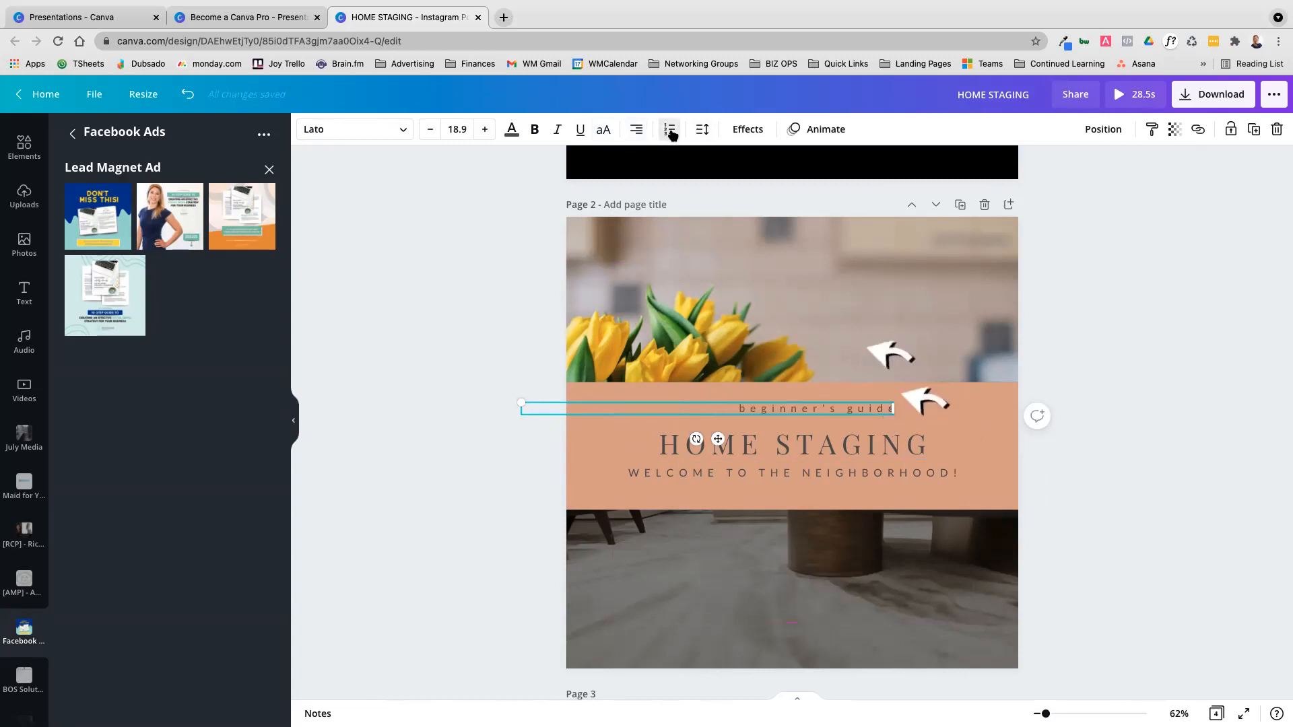
click(670, 131)
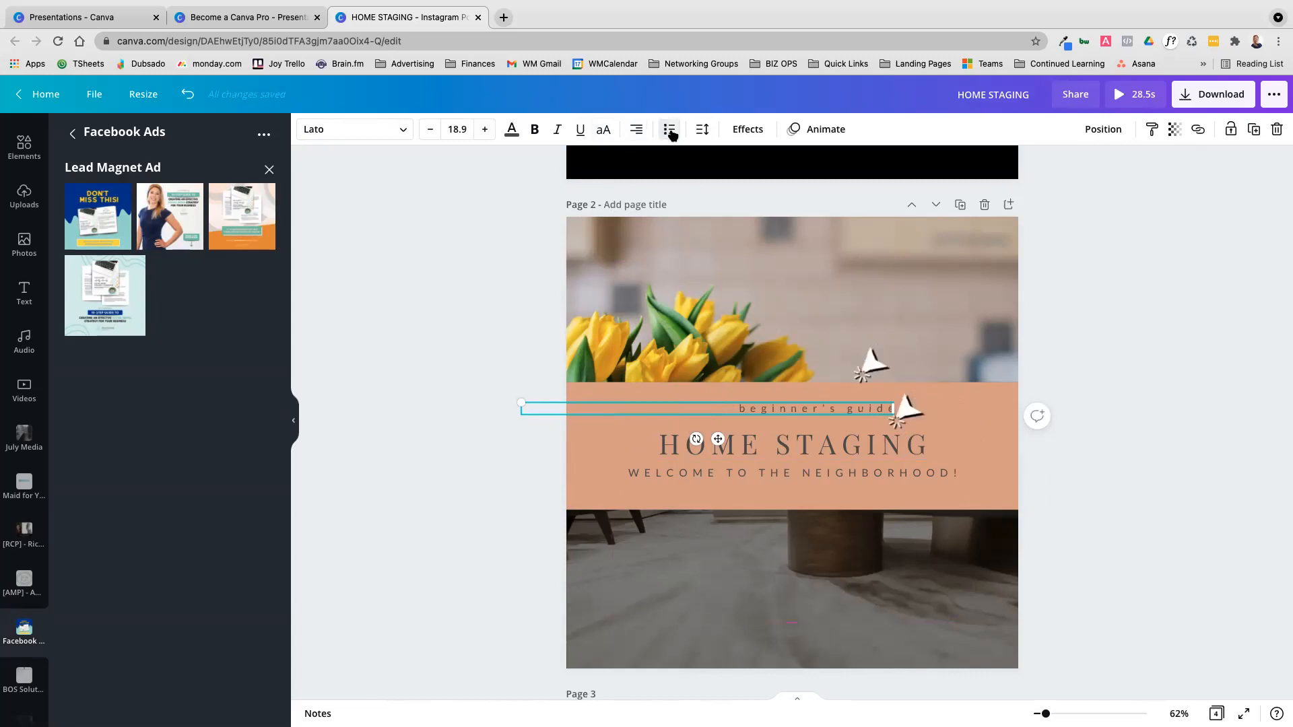
click(669, 131)
drag(739, 407, 791, 402)
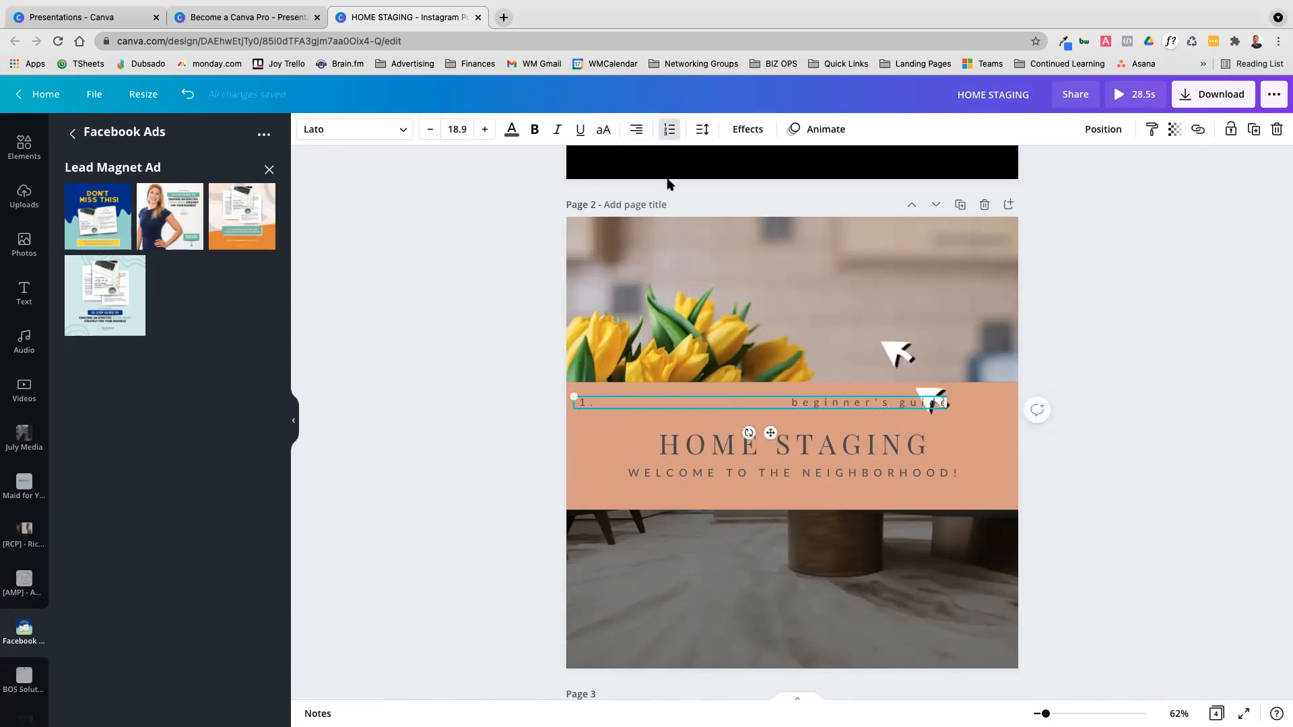
Left-align the numbered "beginner's guide" line and move it further right above HOME STAGING
click(636, 130)
click(635, 130)
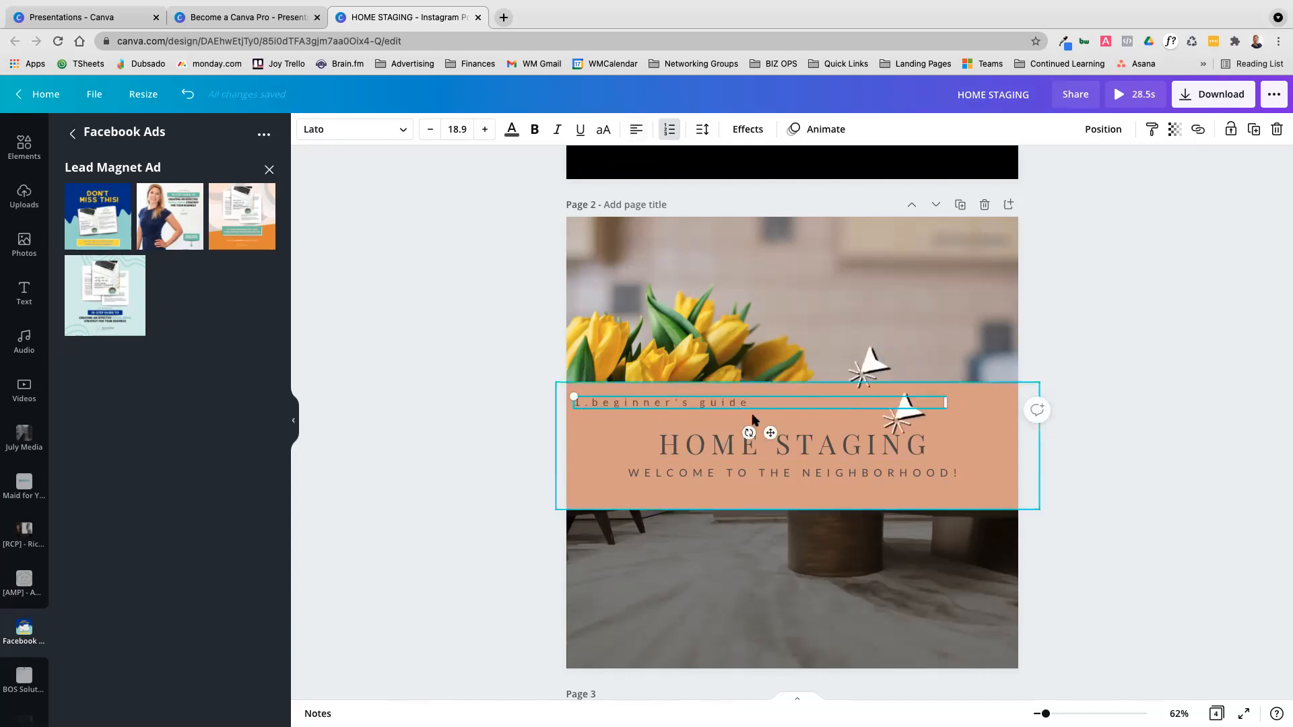
drag(746, 403, 818, 408)
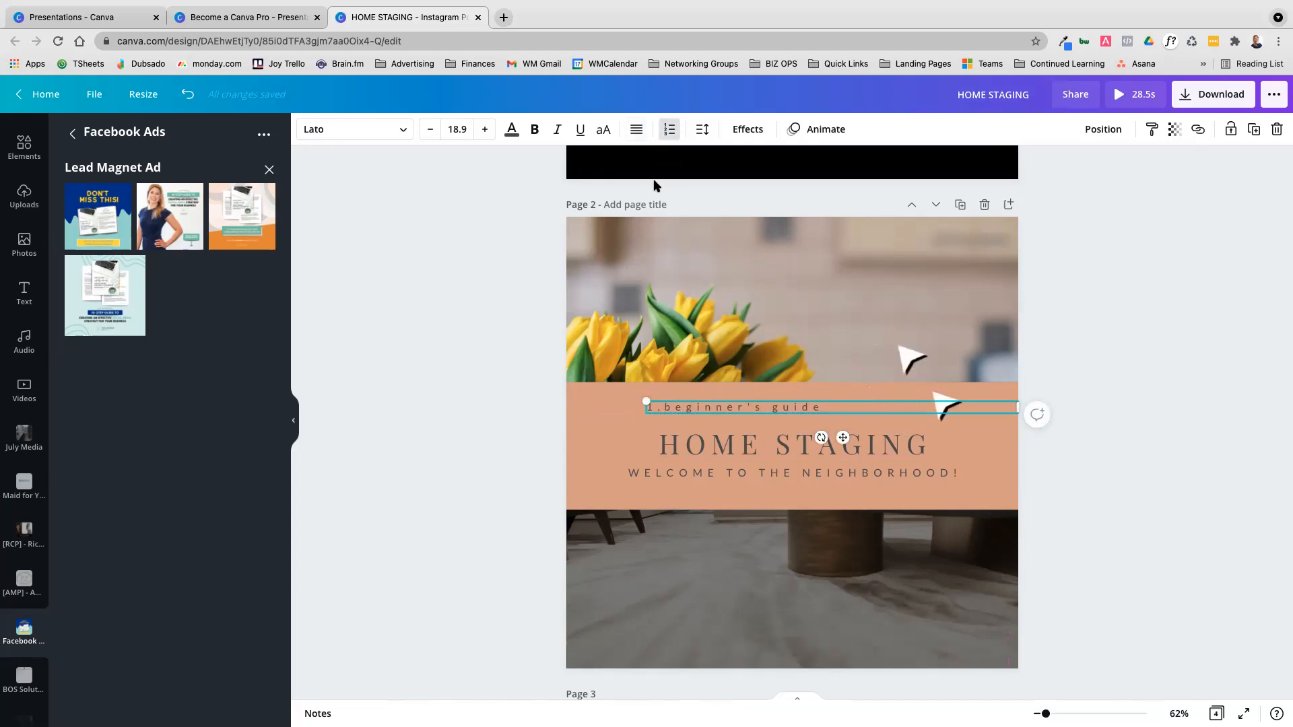
Try right alignment on the "beginner's guide" line, then remove its list numbering and left-align it
click(636, 130)
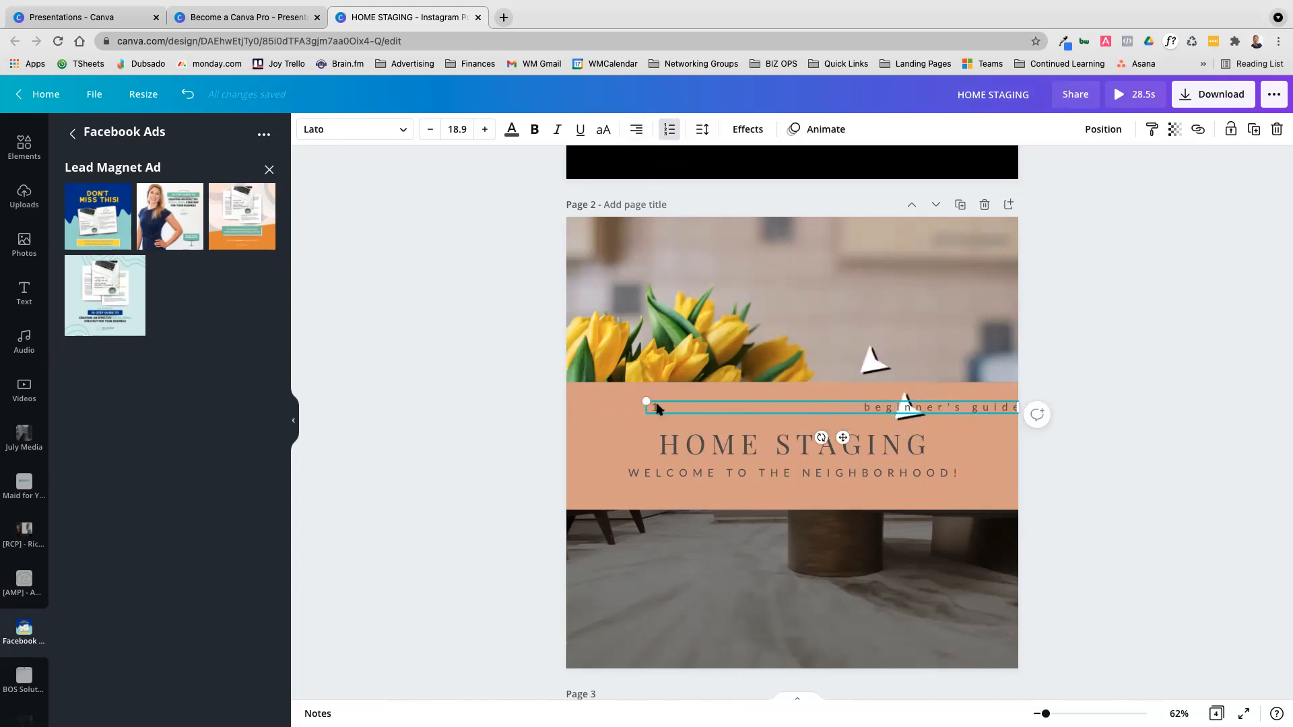
click(669, 130)
click(668, 131)
click(637, 130)
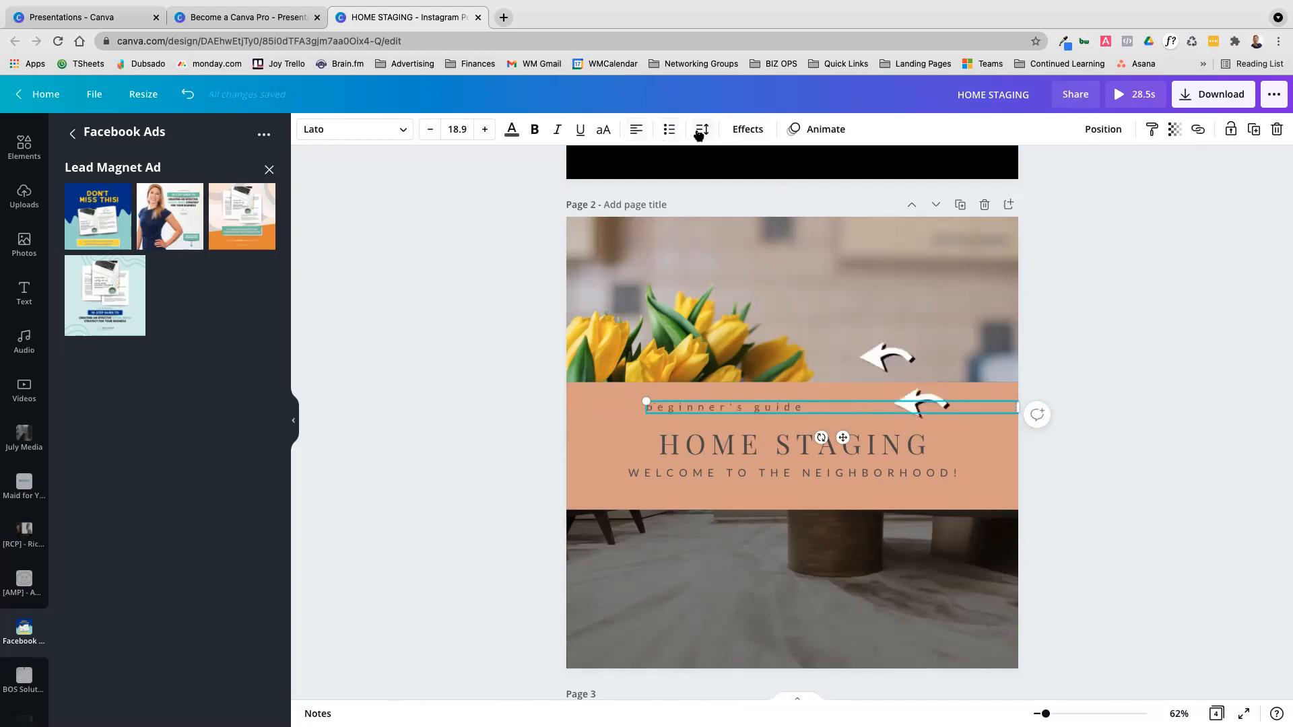
Check the letter spacing, line spacing and text anchor settings of the "beginner's guide" line
scroll(768, 333, down, 7)
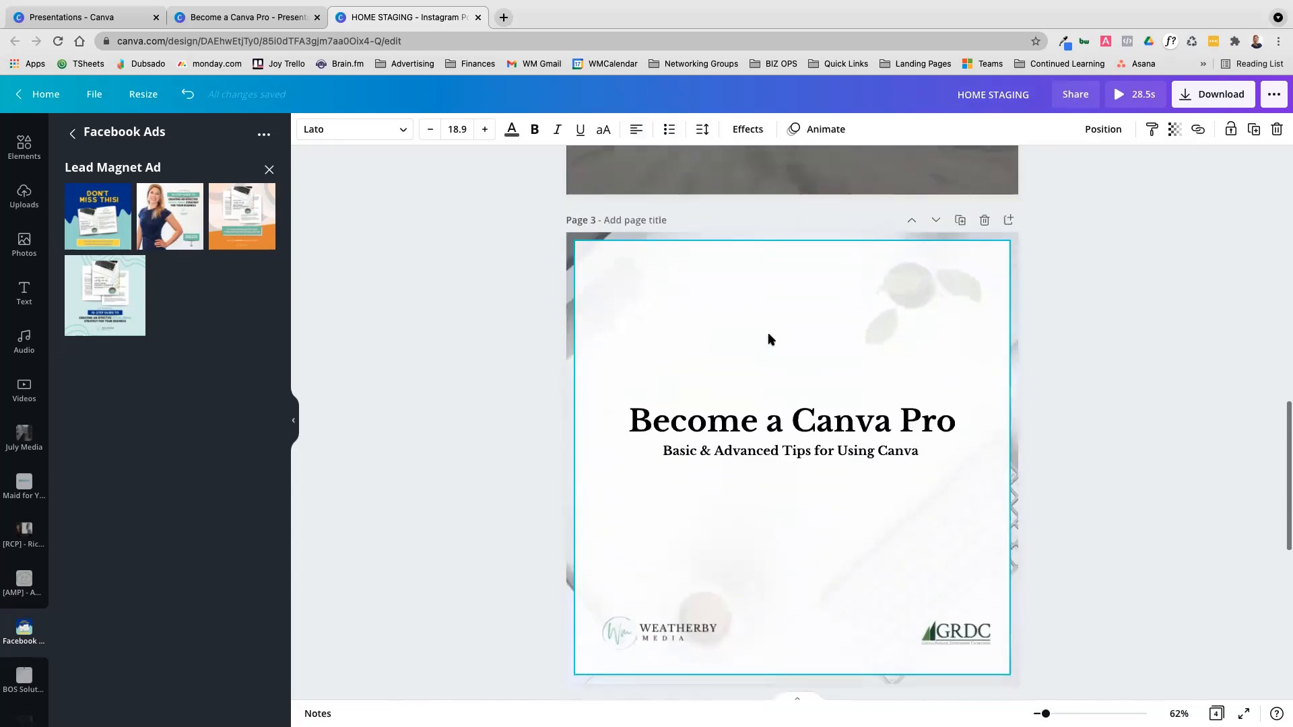
scroll(767, 332, up, 3)
click(701, 129)
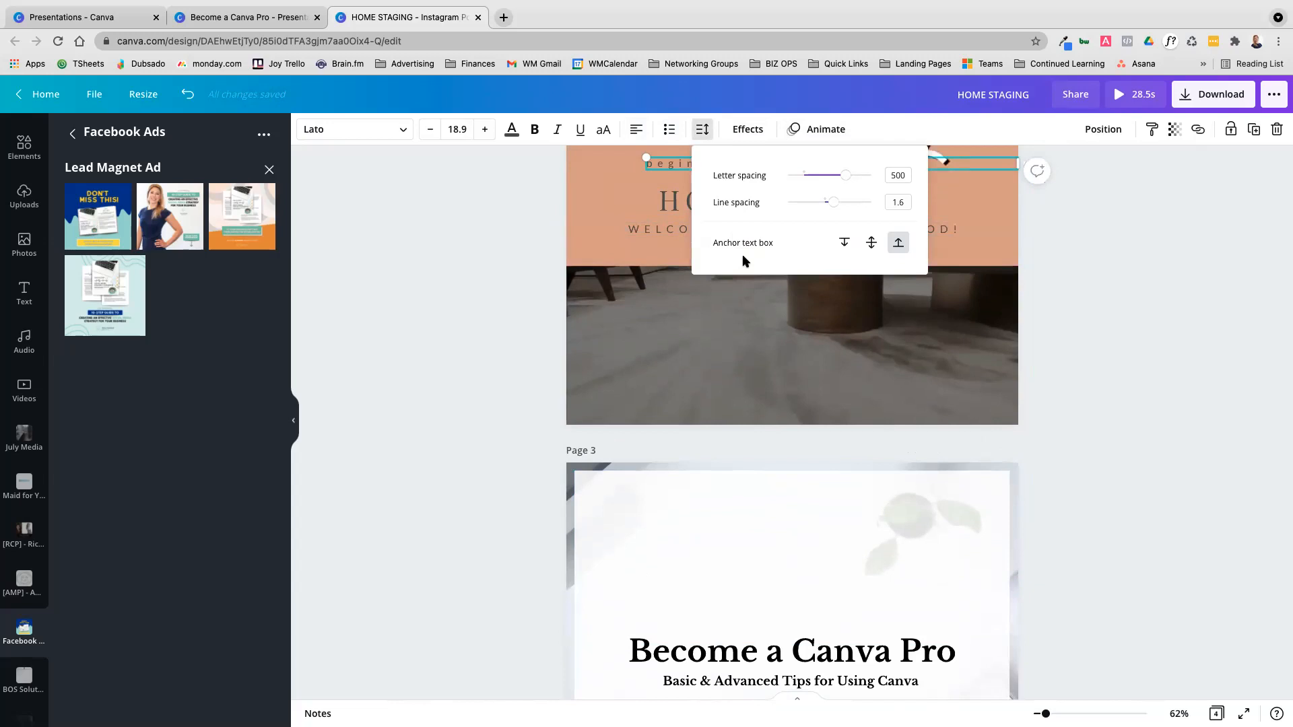
key(Escape)
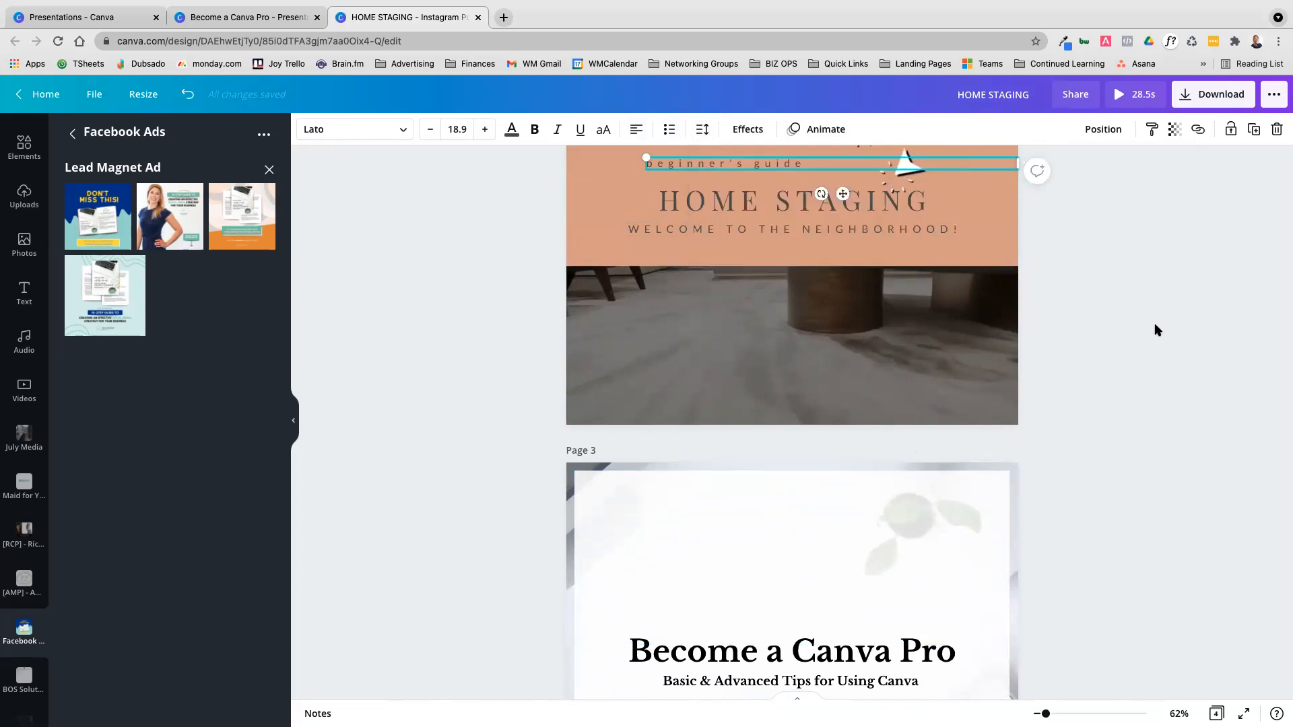
Narrow and enlarge the Become a Canva Pro text block on page 3 so its title wraps onto two lines, and move it up
scroll(1154, 322, down, 5)
scroll(842, 251, down, 3)
scroll(846, 242, up, 2)
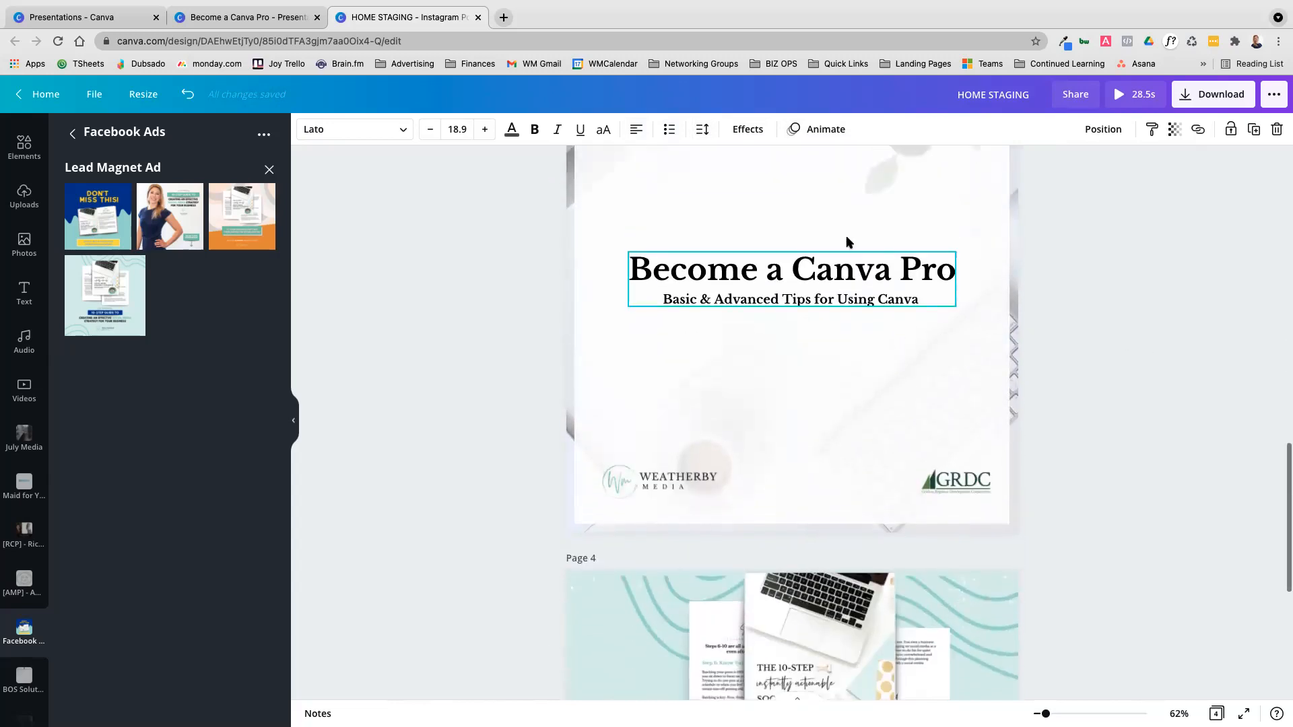
scroll(815, 208, down, 3)
click(813, 208)
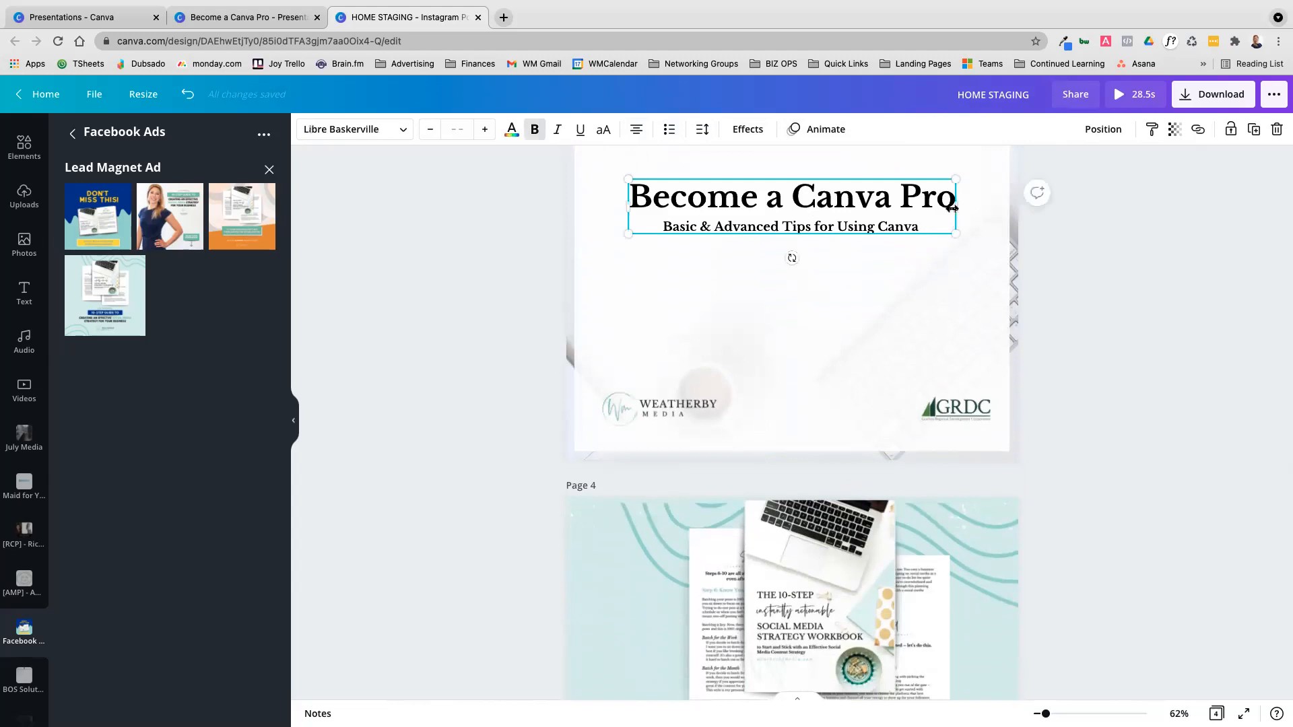
drag(955, 206, 860, 202)
drag(860, 290, 949, 323)
scroll(950, 323, up, 3)
drag(837, 384, 843, 299)
click(984, 343)
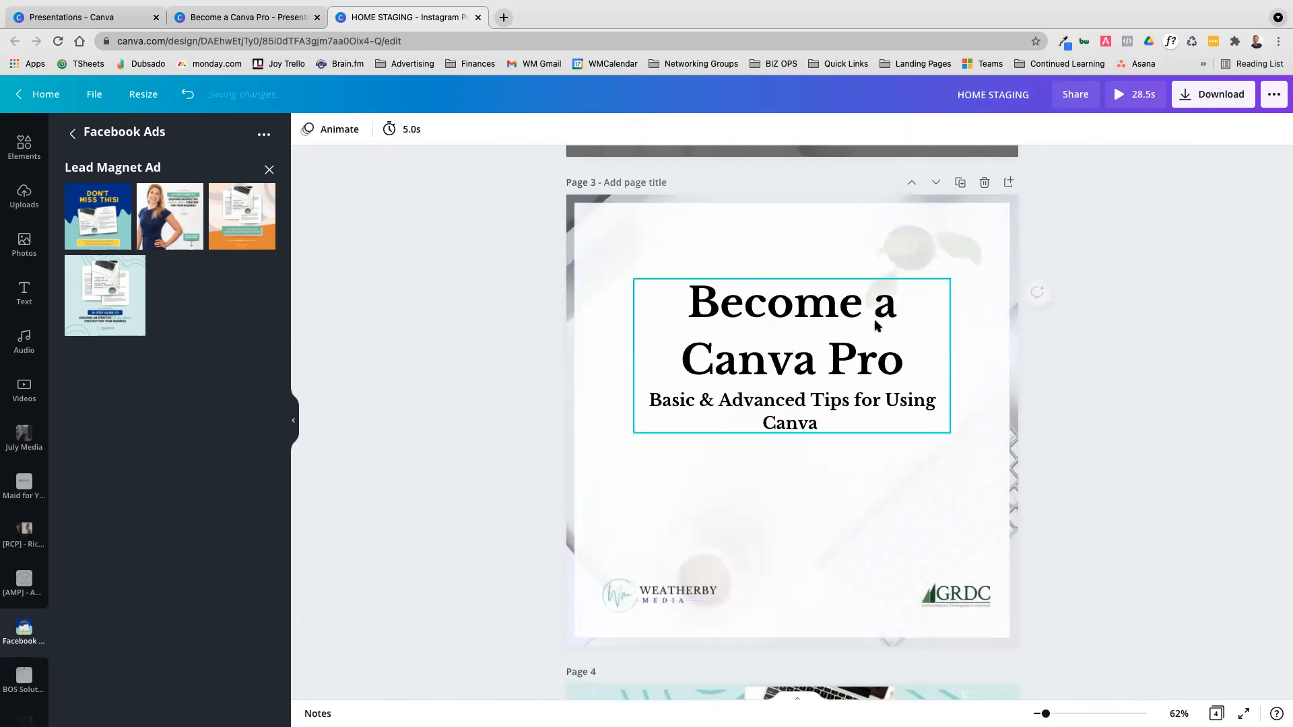
Narrow and enlarge the page 3 text block further so its subtitle breaks before "Using Canva"
click(924, 347)
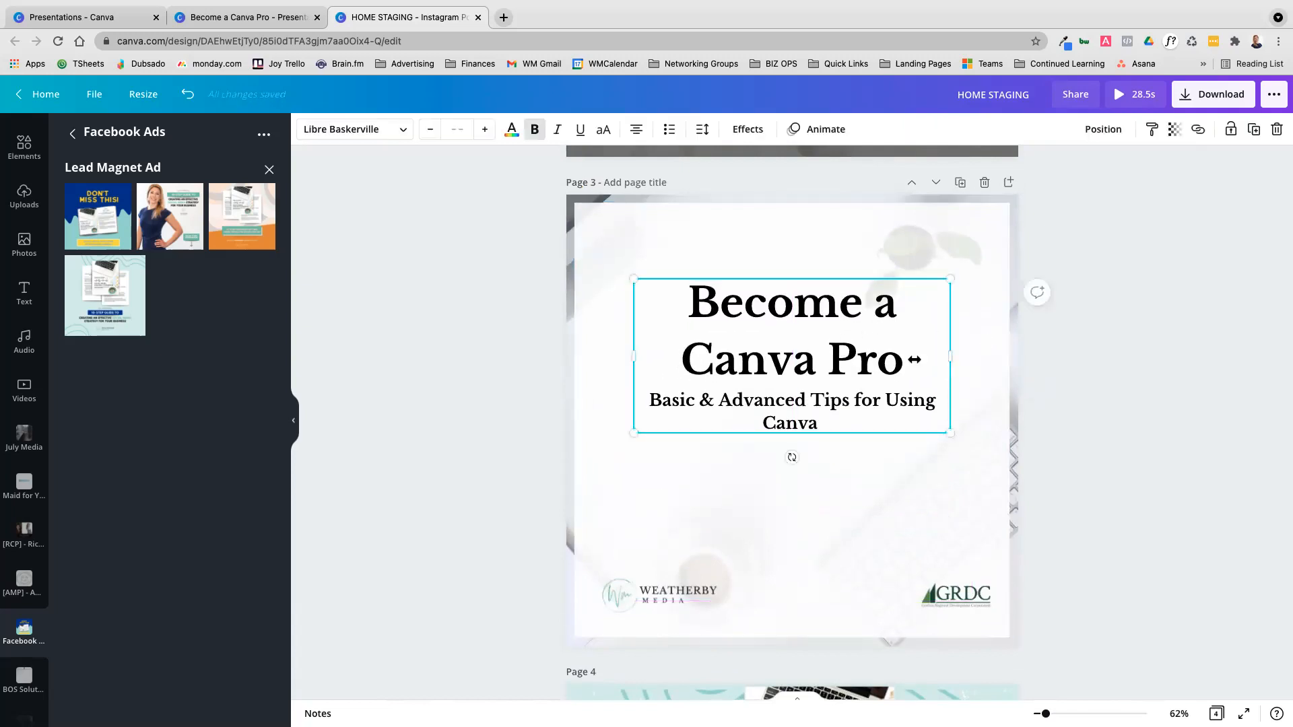
drag(914, 360, 890, 360)
mouse_move(889, 433)
mouse_down()
mouse_move(959, 470)
mouse_move(876, 417)
mouse_up()
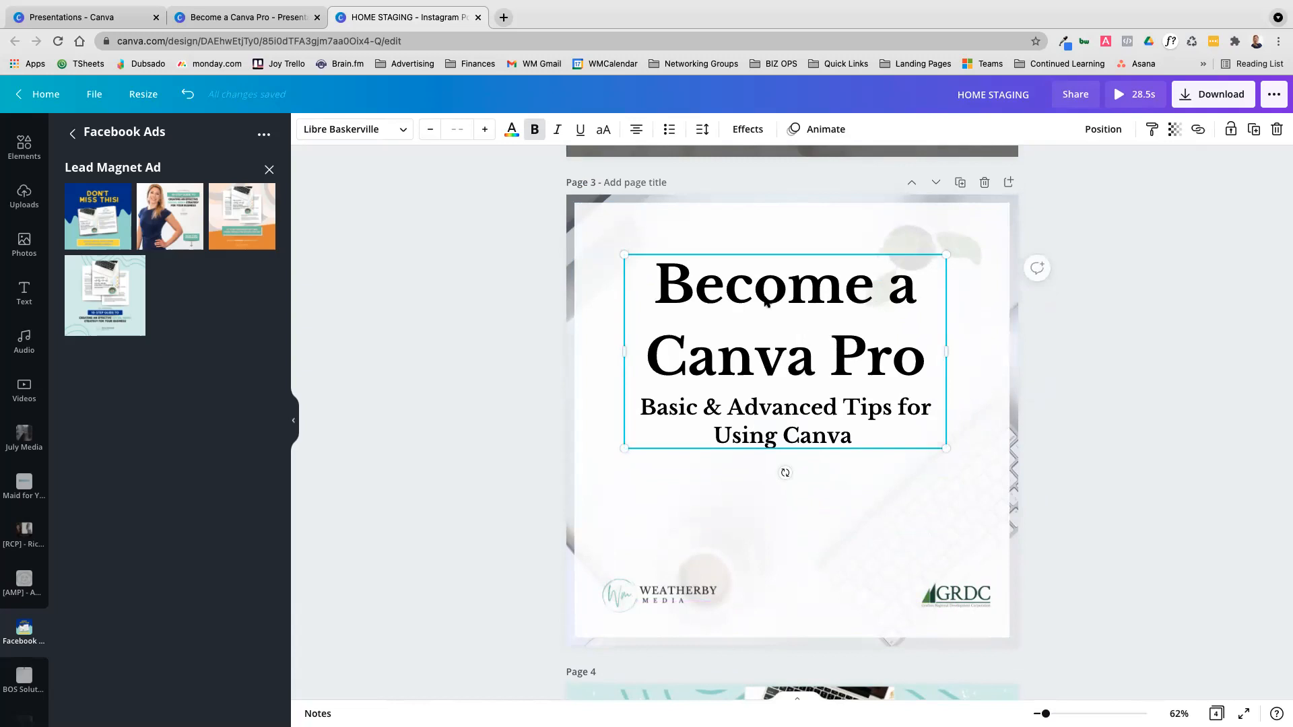
Reduce the line spacing of the Become a Canva Pro text block to 1
click(701, 130)
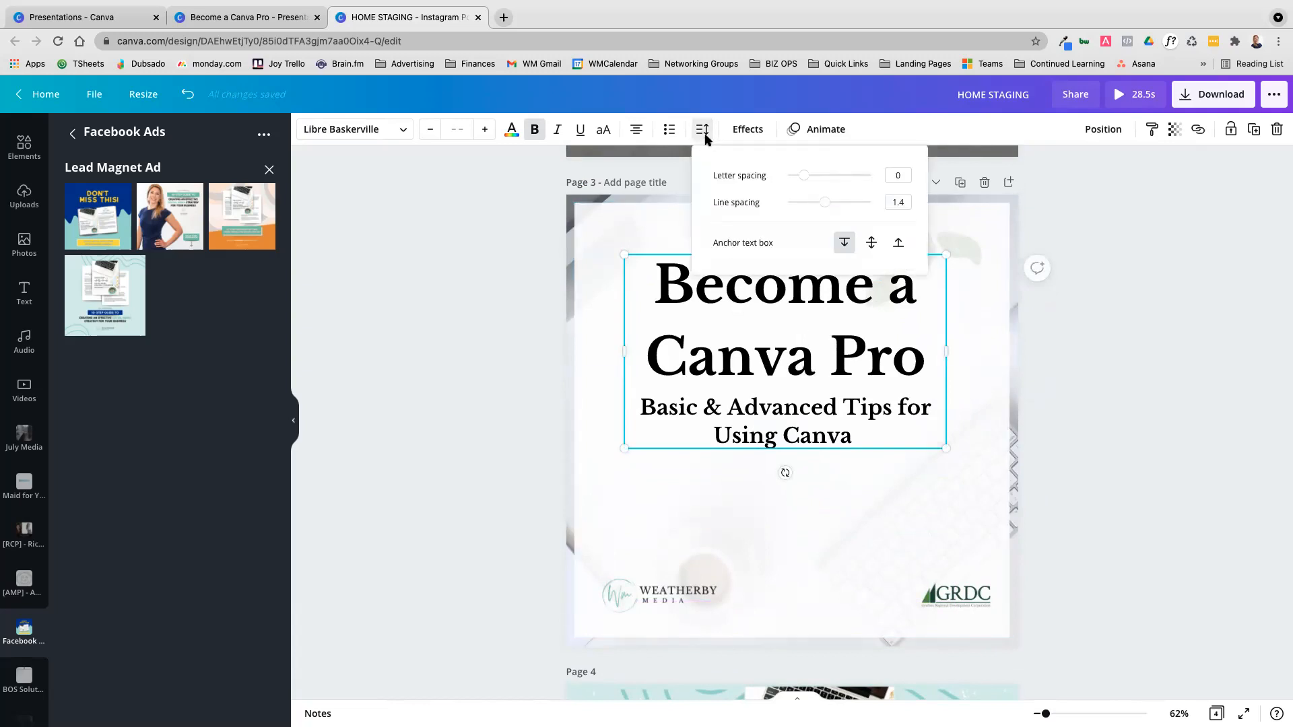
mouse_move(823, 206)
mouse_down()
mouse_move(801, 205)
mouse_move(811, 212)
mouse_up()
click(1053, 334)
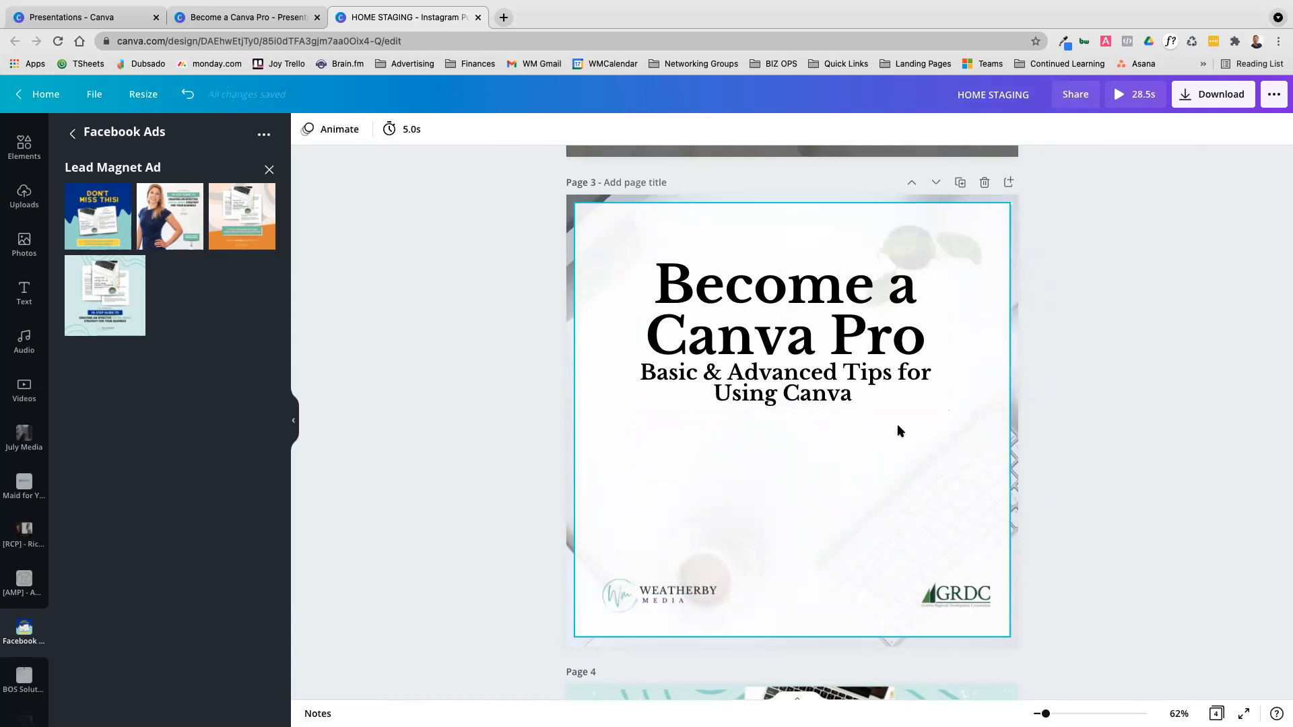
Duplicate the Become a Canva Pro text block on page 3 and place the copy lower on the page
click(873, 351)
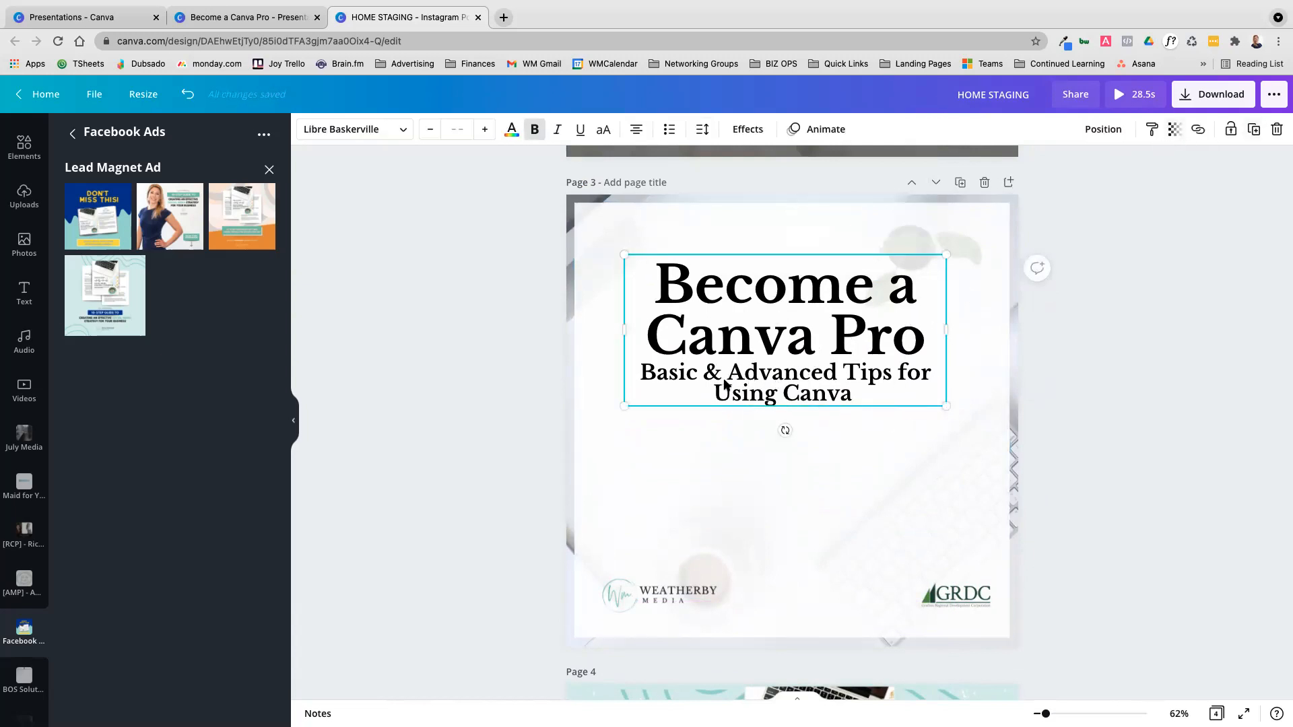
mouse_move(771, 269)
mouse_down()
mouse_move(806, 303)
mouse_move(747, 272)
mouse_move(768, 262)
mouse_up()
click(1250, 132)
drag(774, 307, 774, 431)
Delete the "Become a Canva Pro" words from the copied text block, leaving only the subtitle, and move it further down
double_click(756, 429)
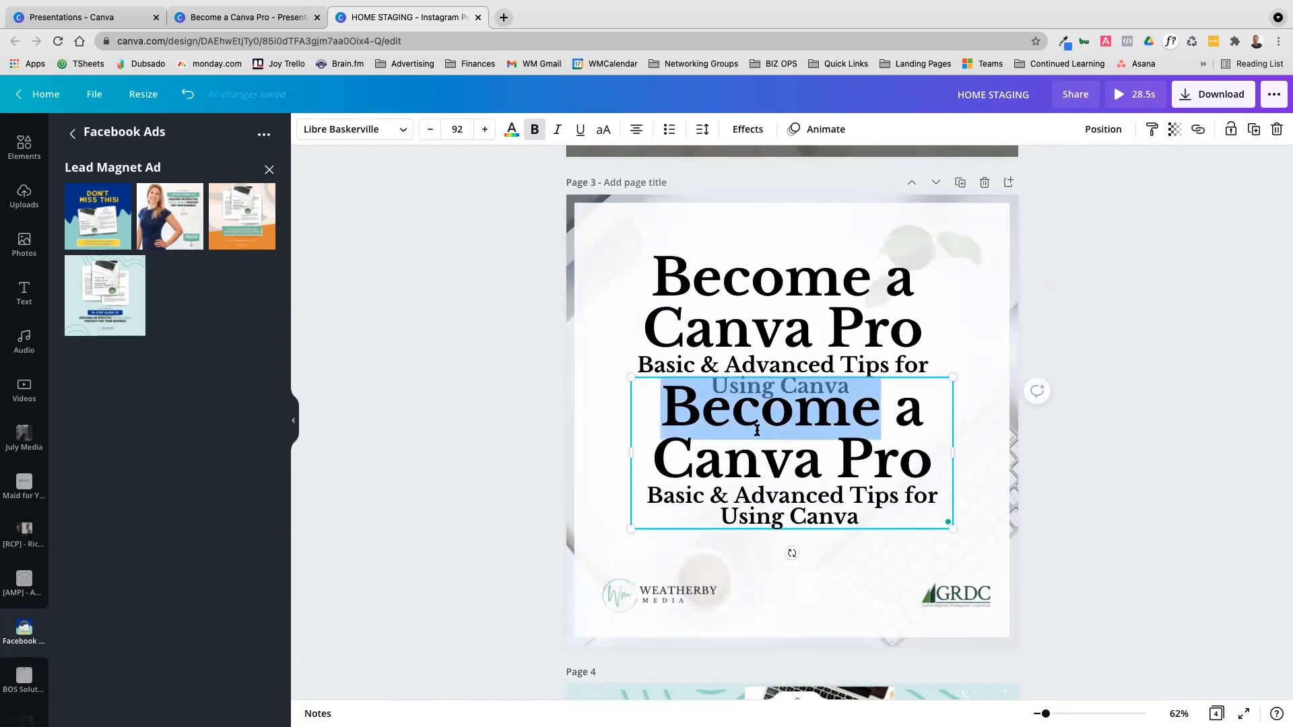
key(Delete)
key(Delete)
key(Delete)
key(Delete)
key(Delete)
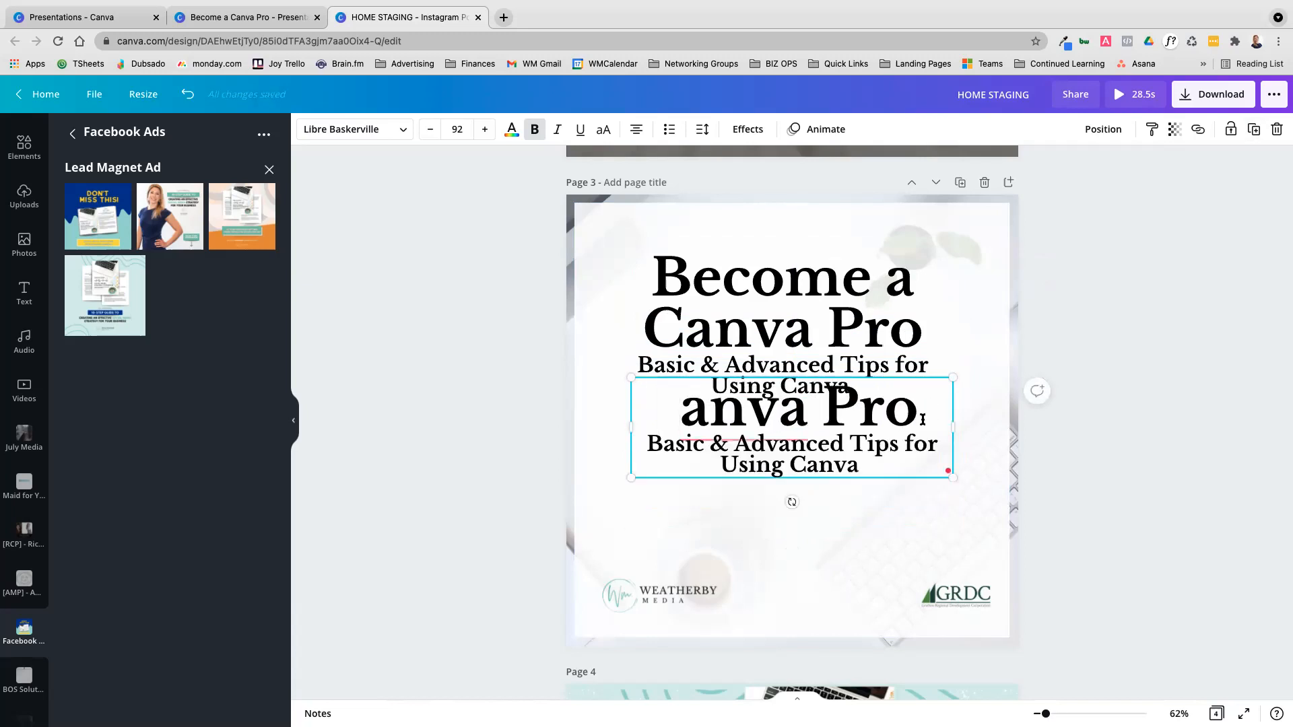
drag(923, 418, 705, 412)
key(BackSpace)
key(BackSpace)
key(BackSpace)
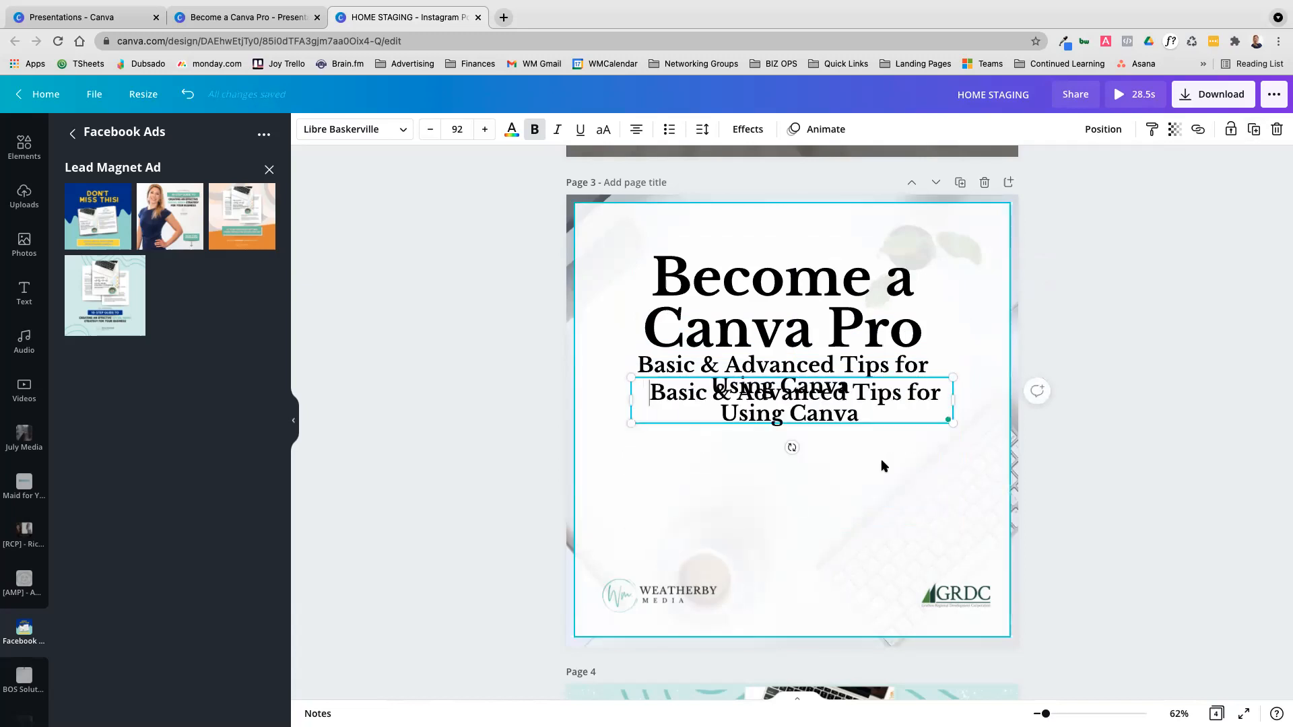
drag(862, 451, 839, 513)
Delete the subtitle "Basic & Advanced Tips for Using Canva" from the original title text block
click(797, 368)
click(798, 369)
click(883, 391)
click(1083, 407)
click(867, 390)
click(847, 386)
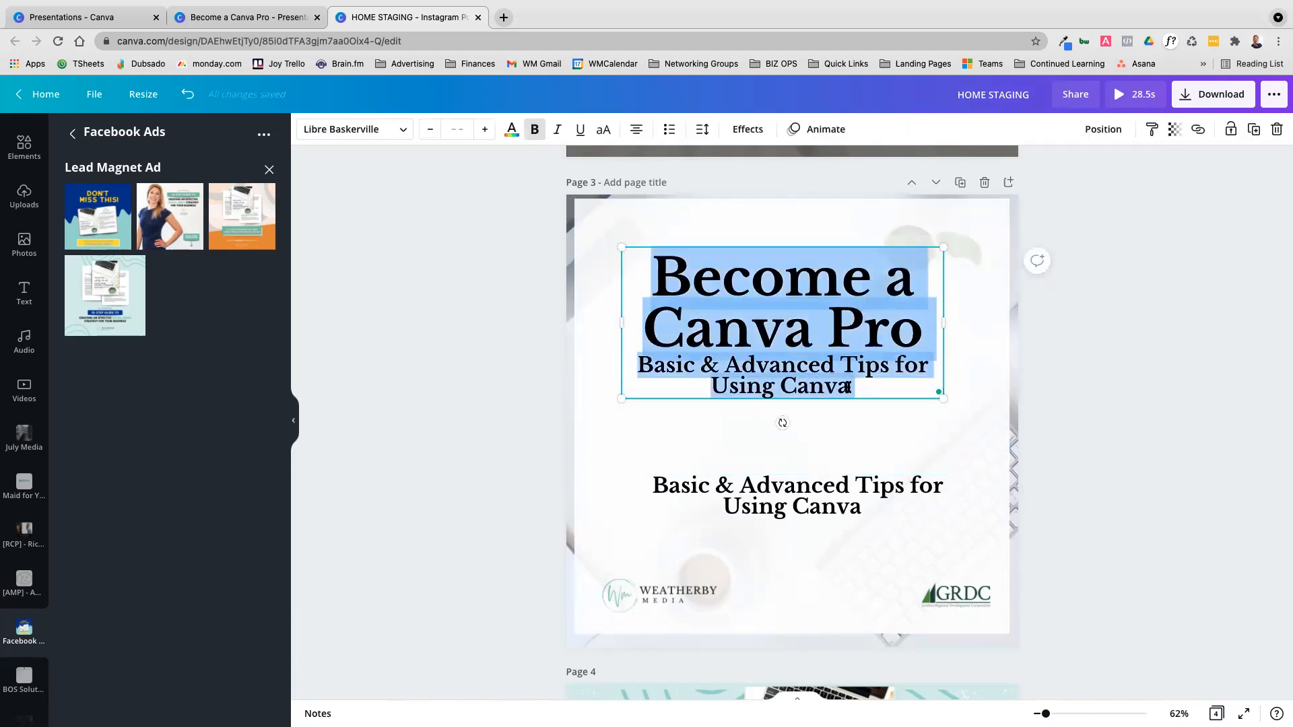
drag(853, 388, 640, 371)
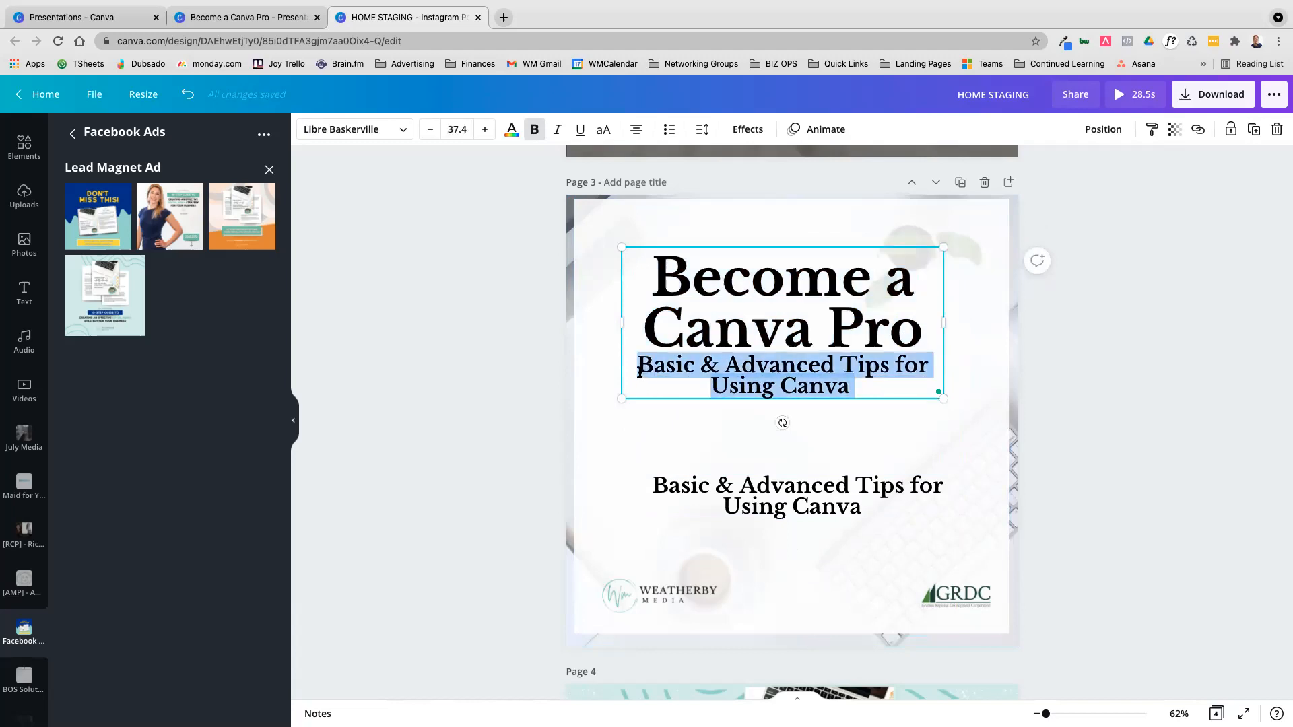
key(BackSpace)
Move the separate subtitle up just beneath the Become a Canva Pro title and set its line spacing to 1.31
drag(773, 493, 803, 404)
click(787, 306)
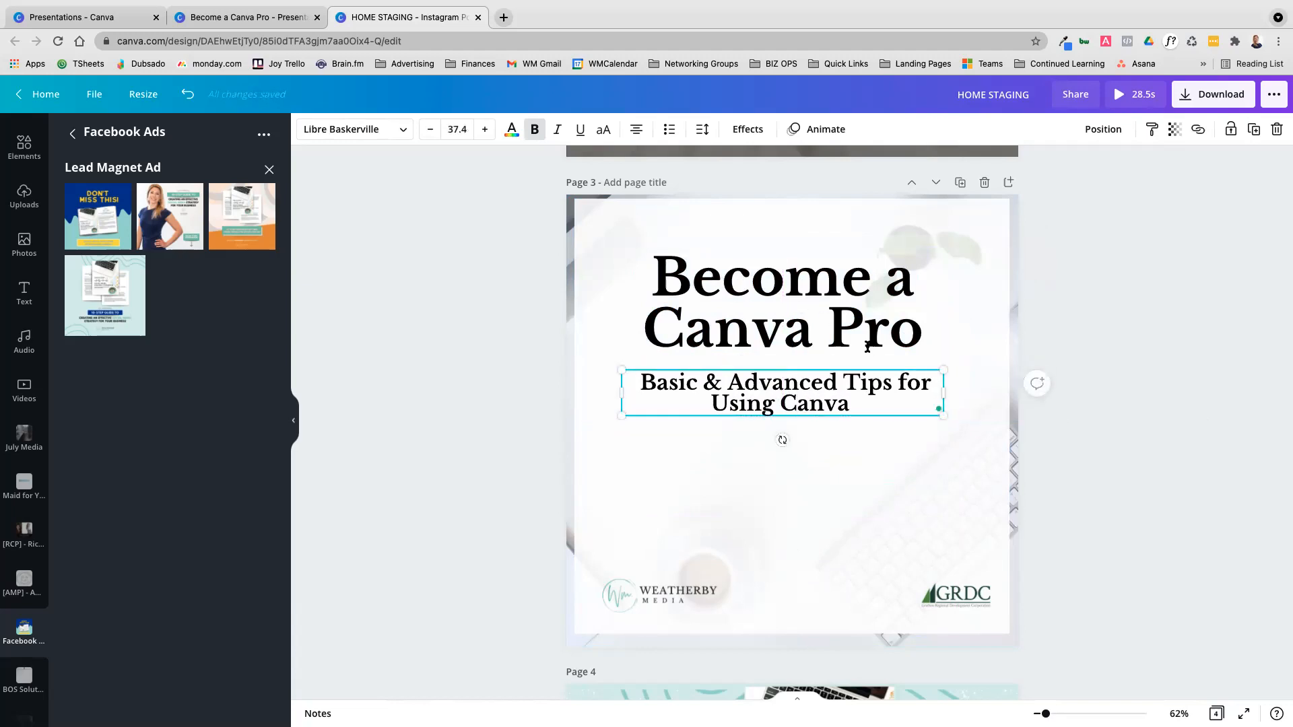
click(702, 129)
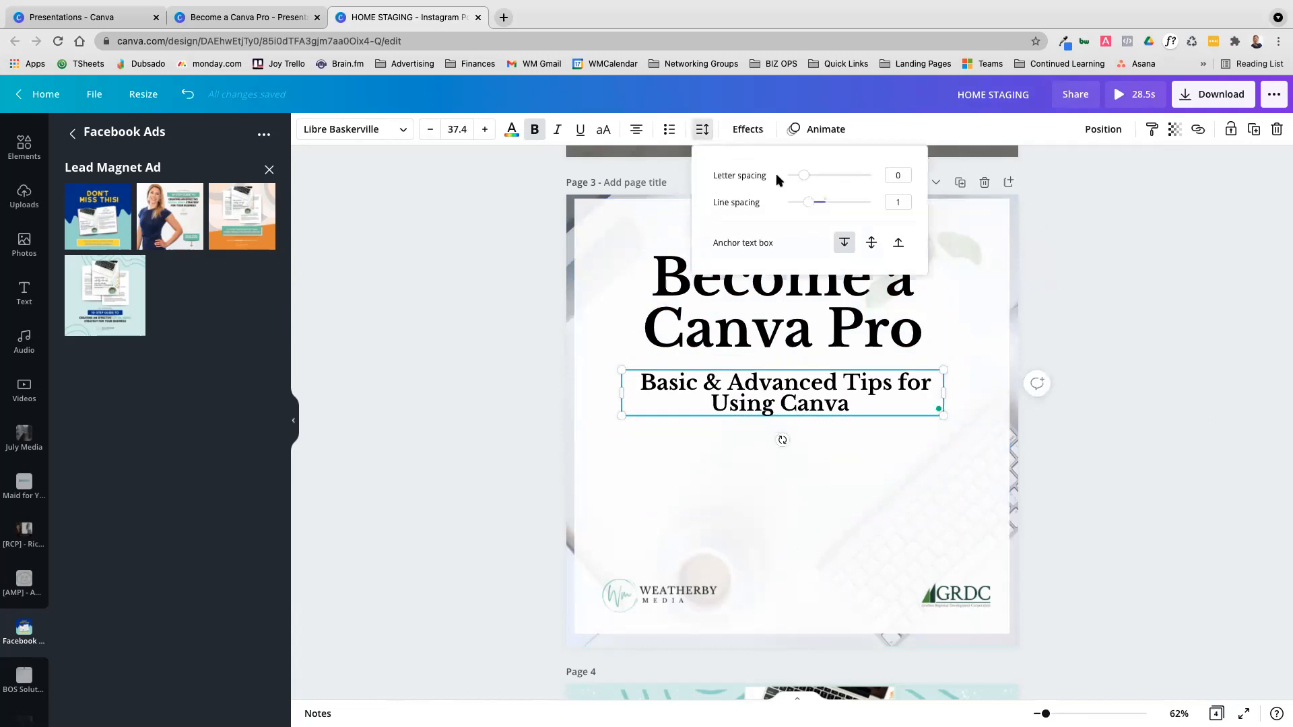
drag(810, 202, 821, 207)
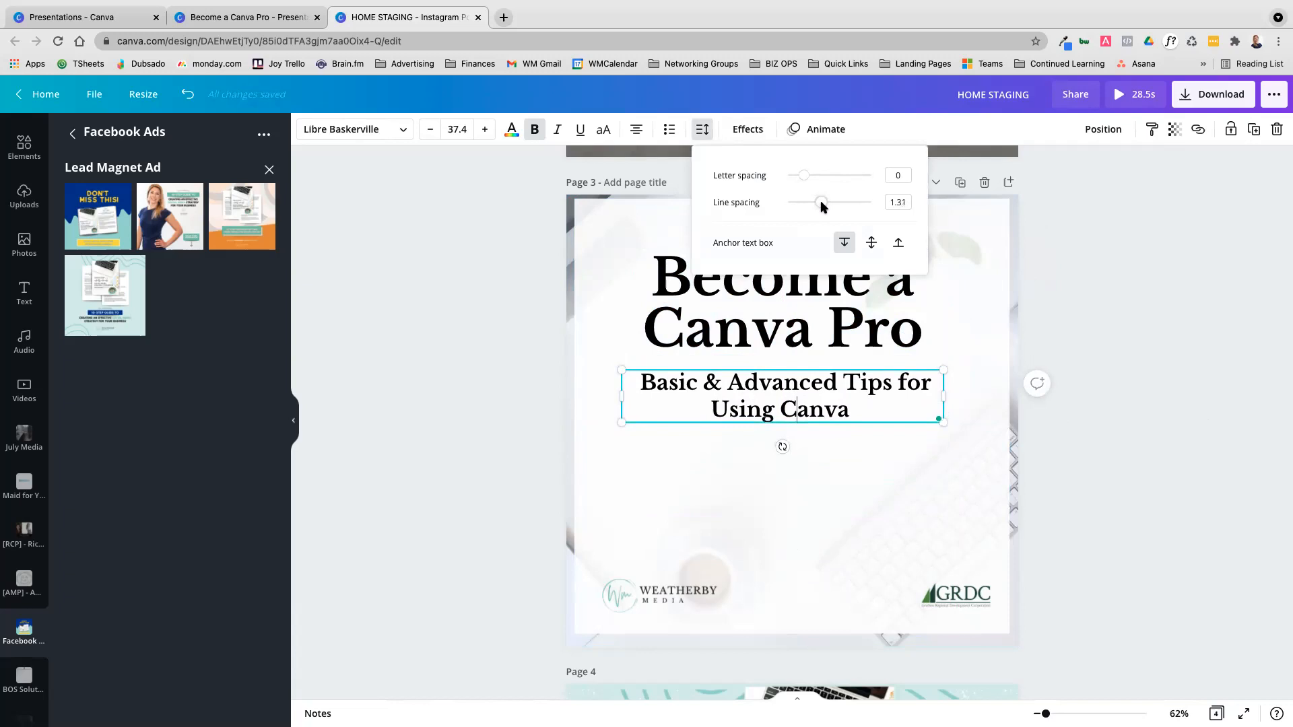
Nudge the subtitle on page 3 up slightly, closer to the Become a Canva Pro title
click(1211, 368)
drag(805, 409, 800, 404)
click(1229, 406)
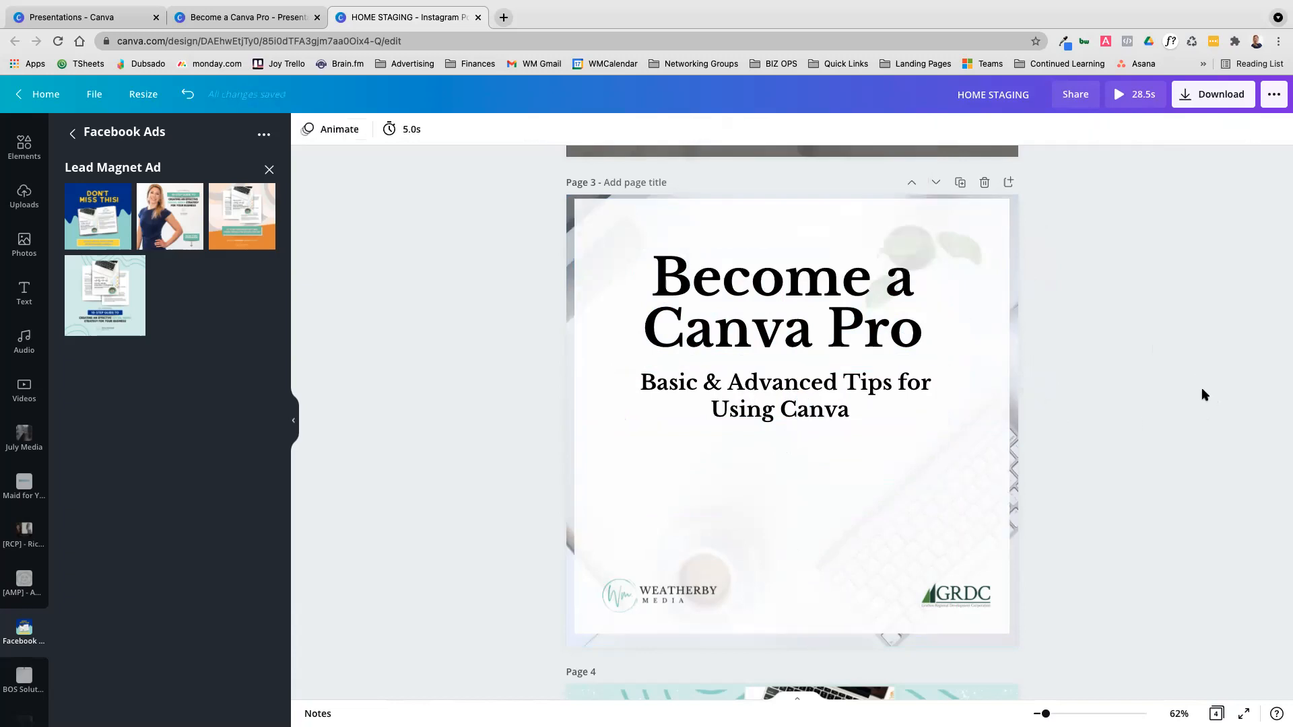
drag(768, 403, 769, 396)
Duplicate the WELCOME TO THE NEIGHBORHOOD! line on page 2 and place the copy directly beneath it
scroll(889, 490, up, 10)
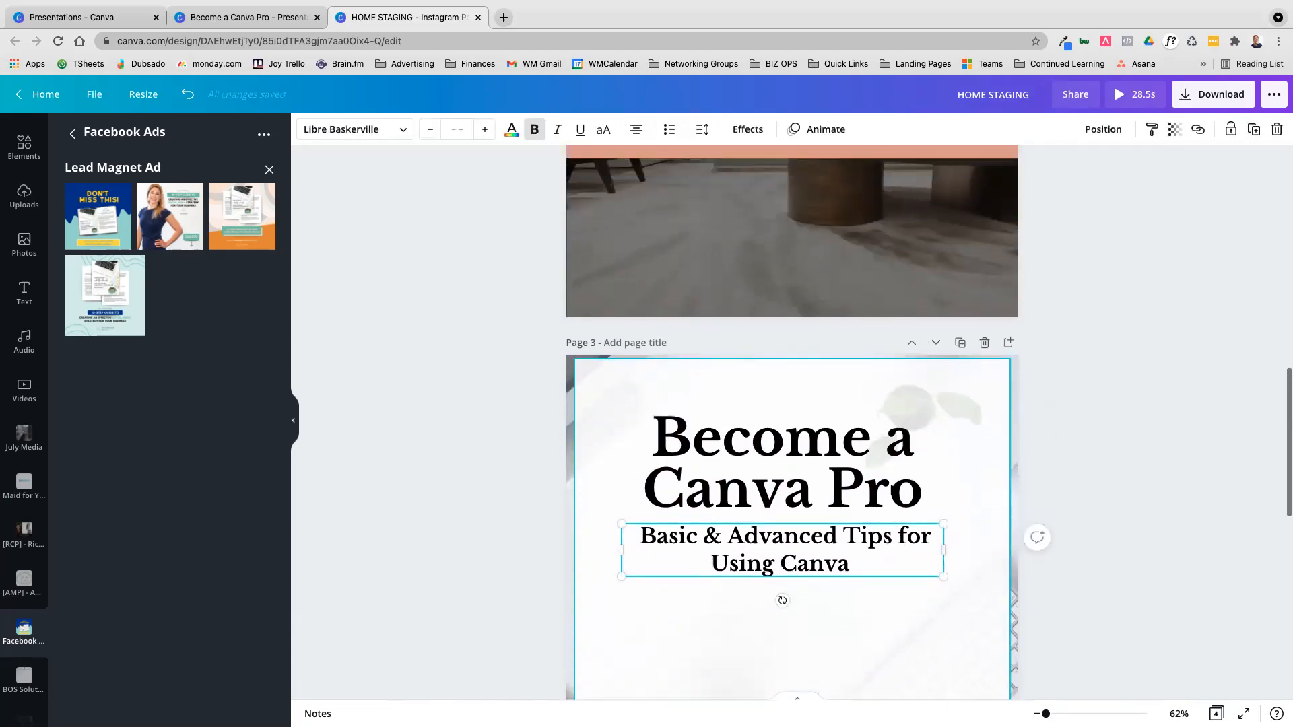
scroll(891, 490, up, 3)
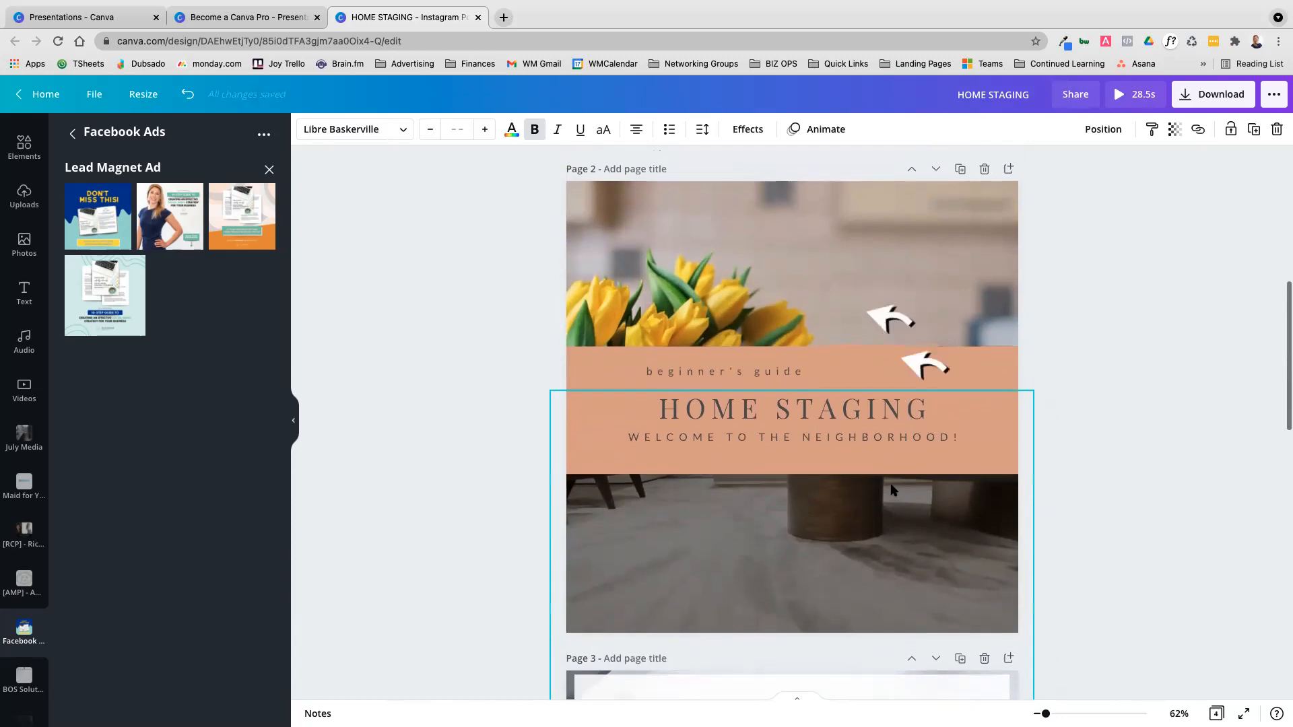
click(877, 470)
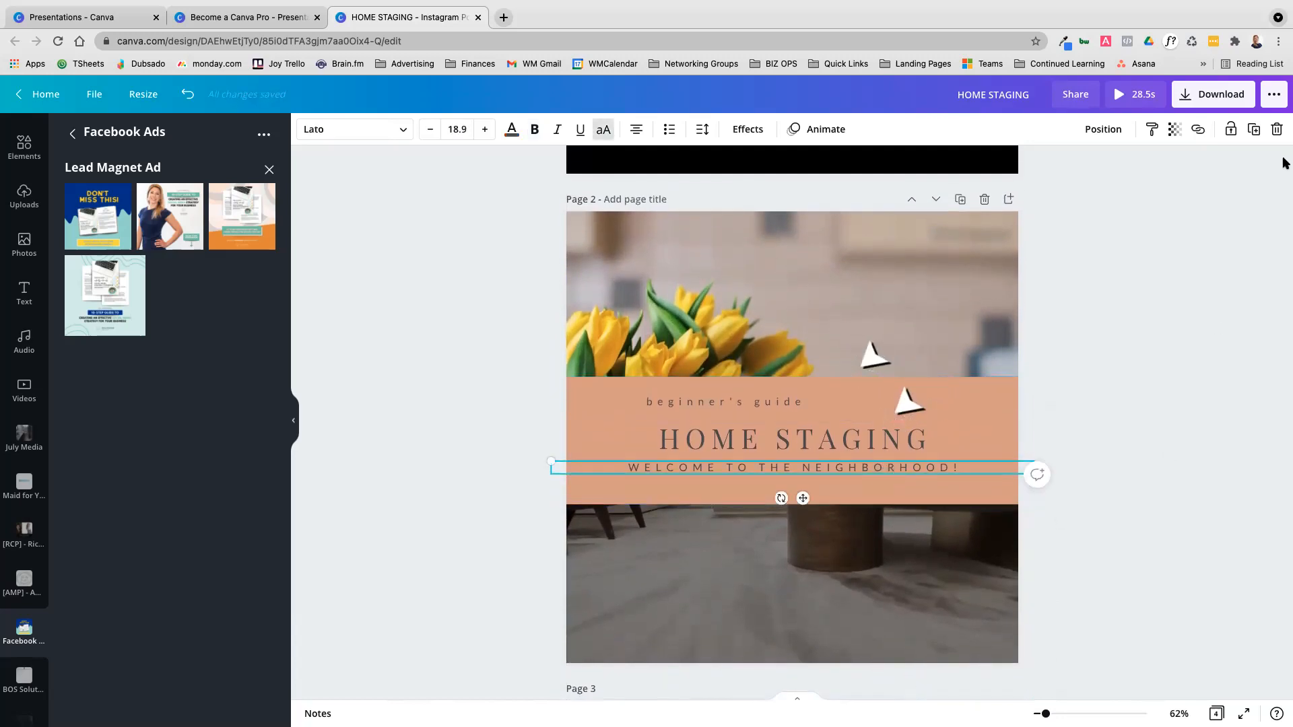
click(1253, 129)
drag(871, 474, 870, 487)
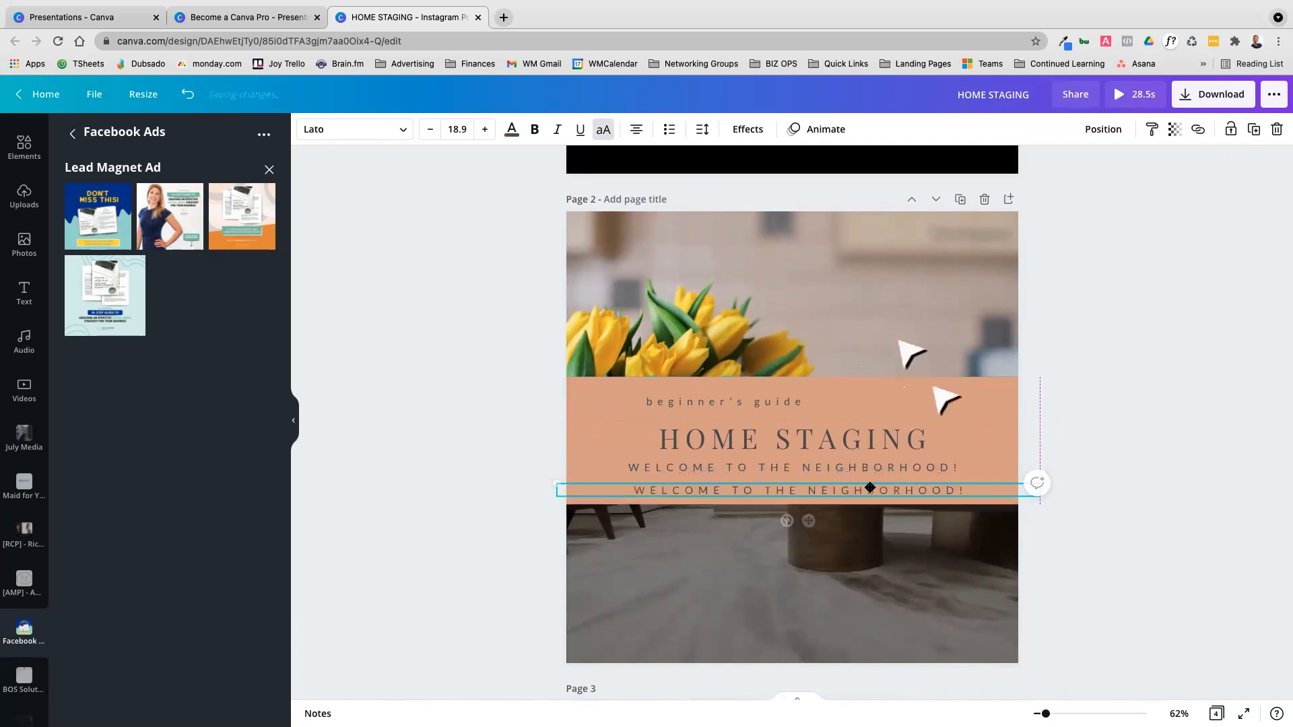
Replace the copied line's text with WEATHERBYMEDIA.COM
double_click(869, 486)
key(ctrl+a)
text(WE)
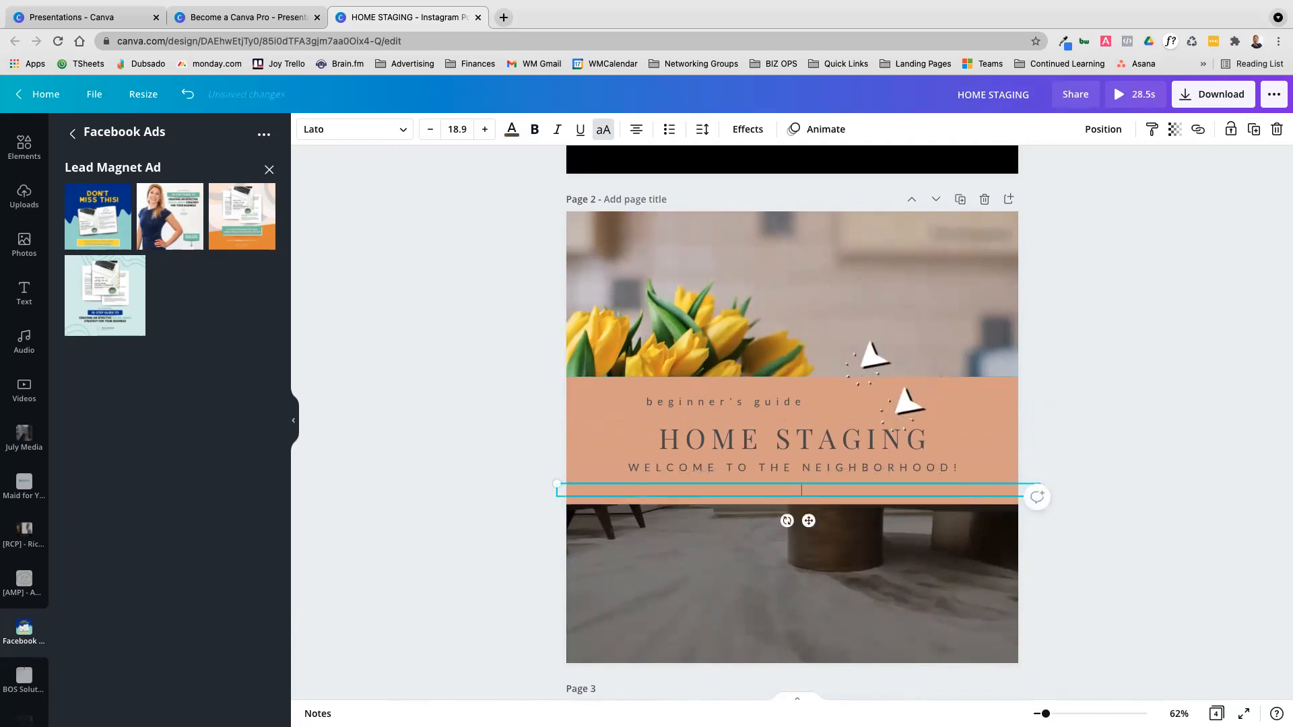
text(ATHERBYMEDIA.COM)
click(1146, 461)
Set the letter spacing of the WEATHERBYMEDIA.COM line to 185
click(845, 492)
click(698, 129)
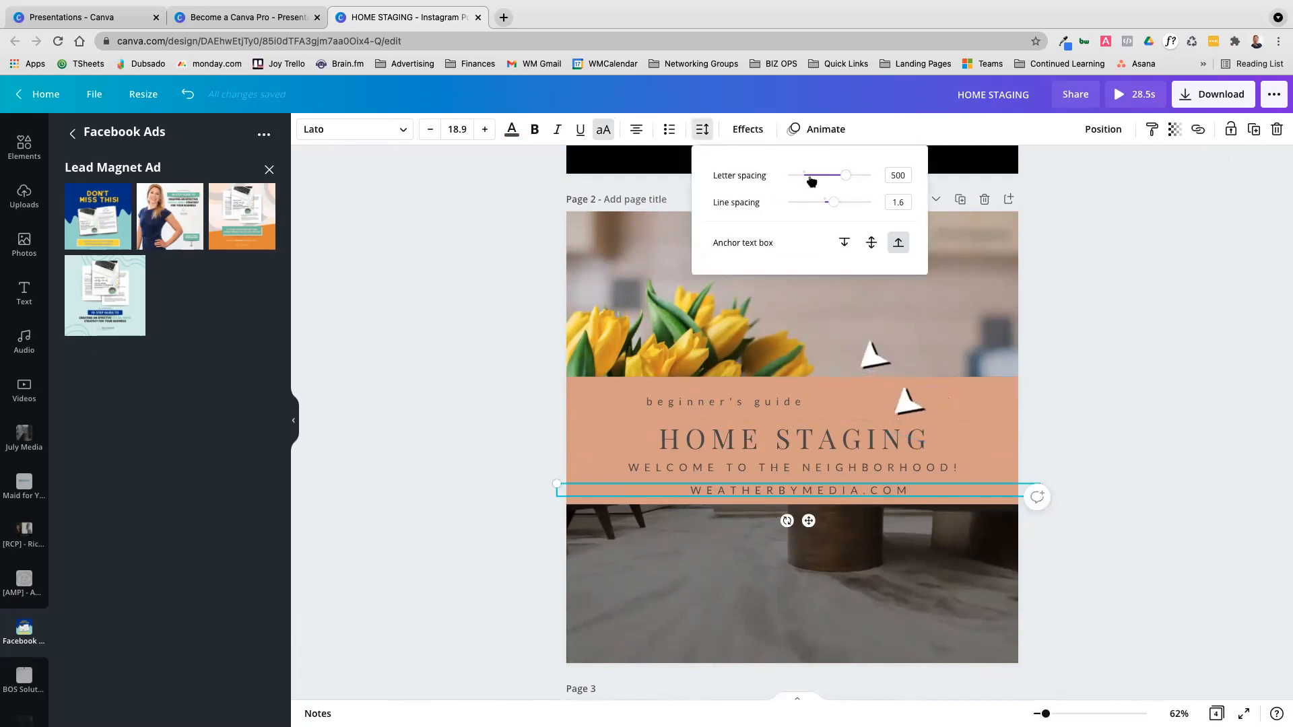
drag(846, 176, 821, 179)
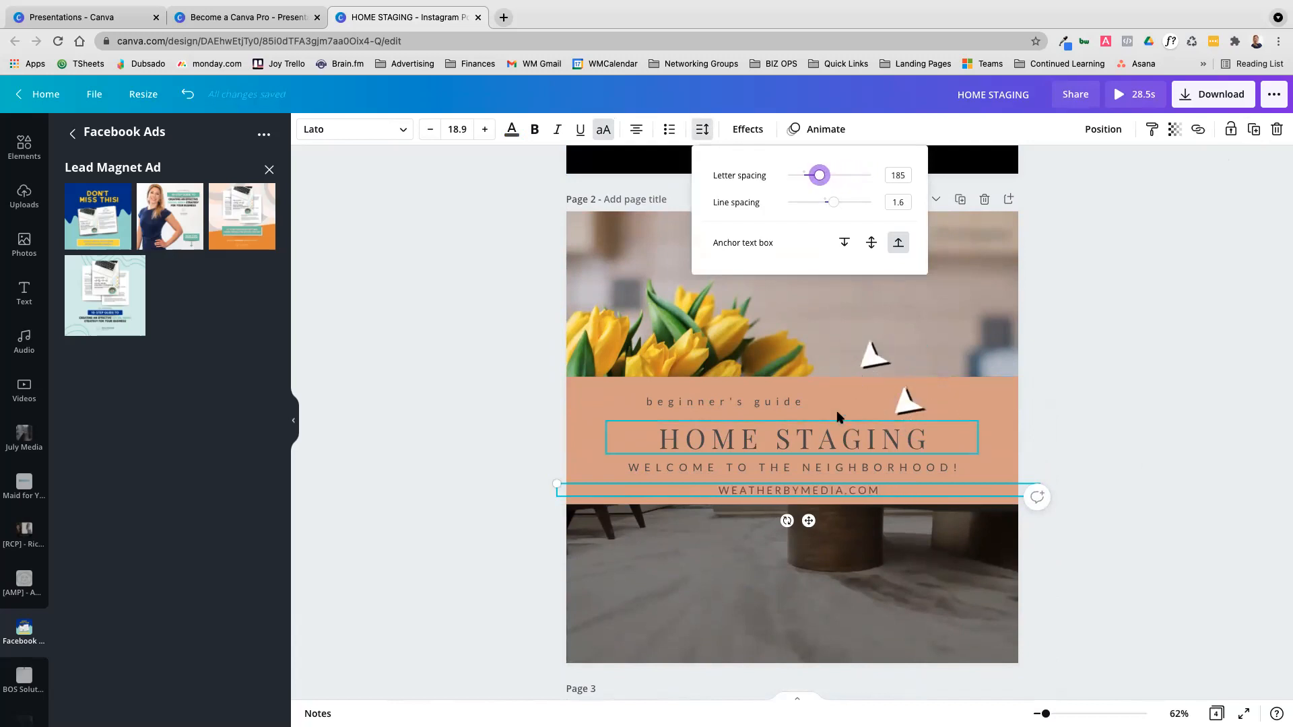
Set the letter spacing of the WELCOME TO THE NEIGHBORHOOD! line to 680
click(828, 470)
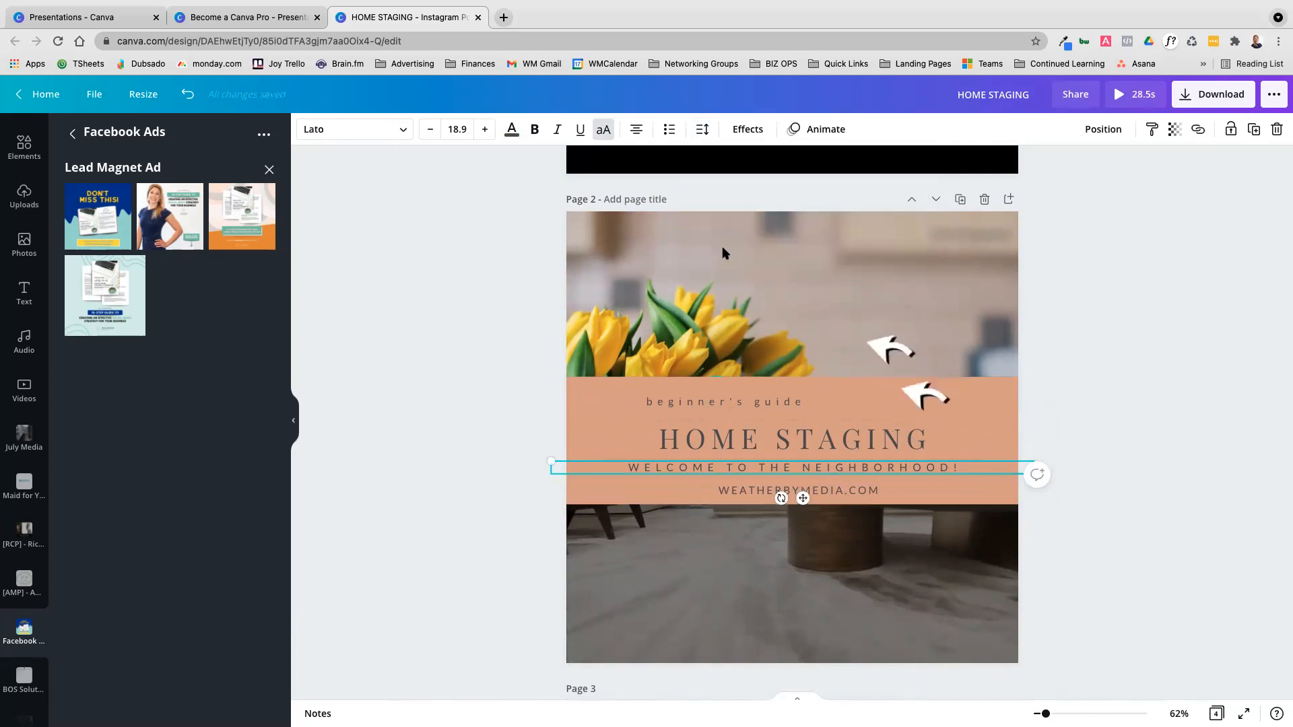
click(702, 128)
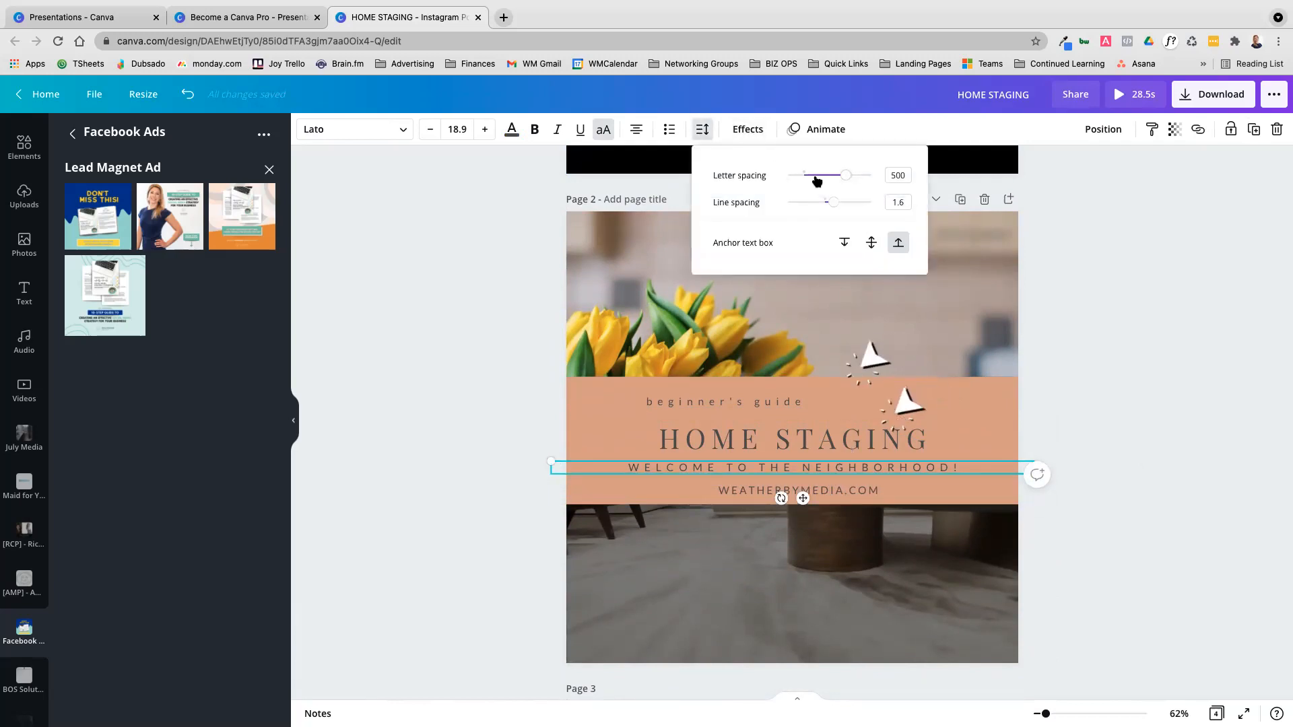
mouse_move(854, 180)
mouse_down()
mouse_move(873, 181)
mouse_move(861, 177)
mouse_up()
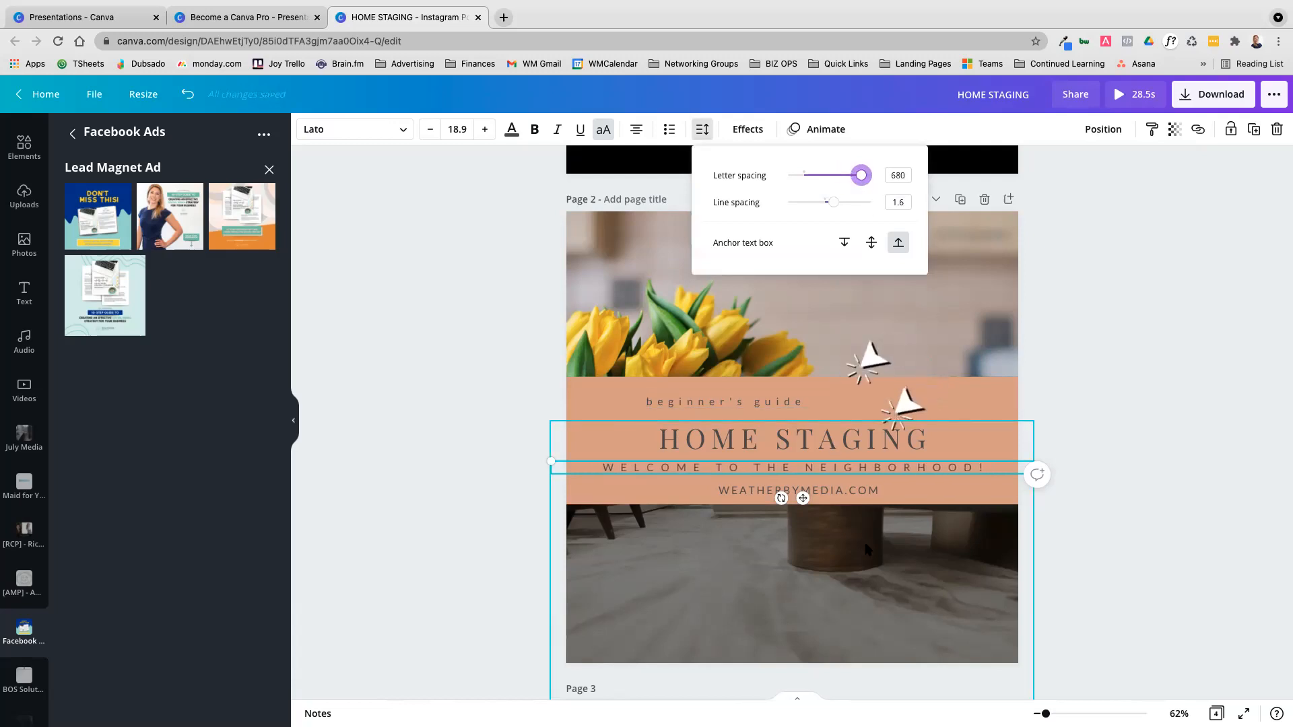
Switch the WELCOME TO THE NEIGHBORHOOD! text box anchor to the middle and finally to the top
scroll(867, 549, up, 1)
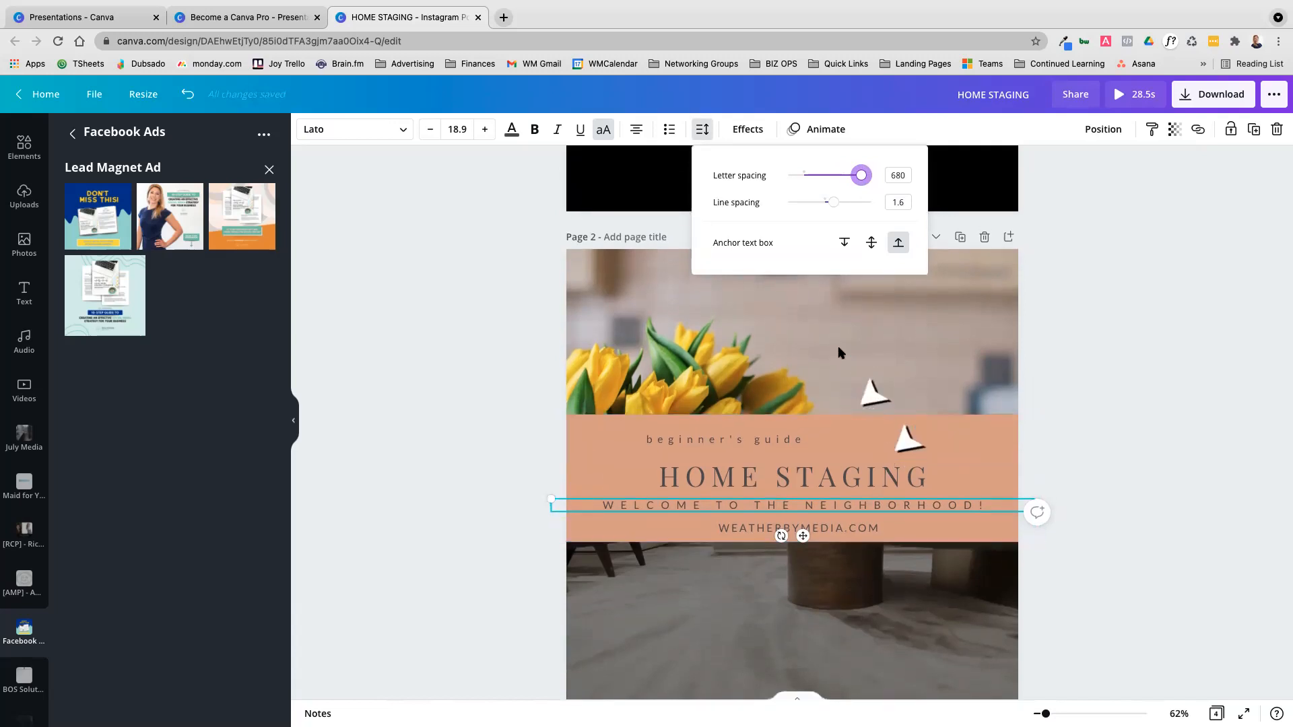
click(871, 244)
click(843, 245)
click(1203, 466)
Move the WELCOME TO THE NEIGHBORHOOD! line up beneath "beginner's guide" and shift the HOME STAGING title slightly down
drag(867, 507, 836, 456)
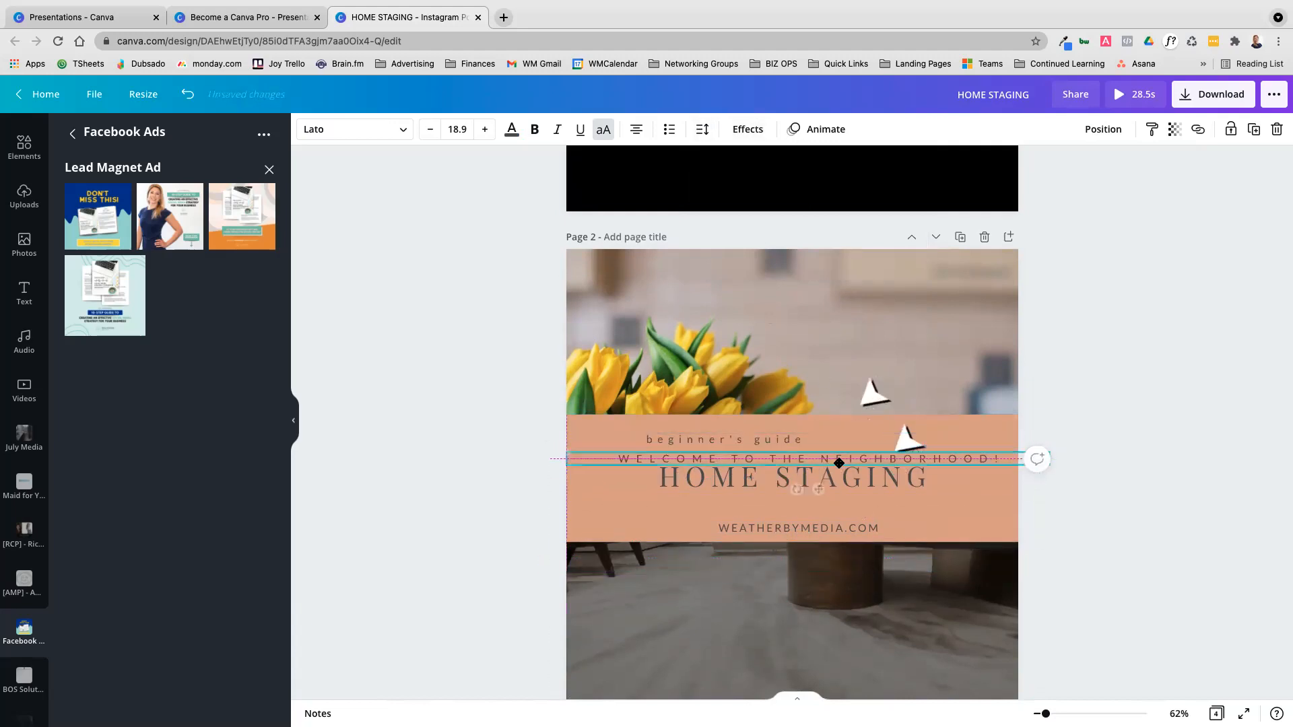
click(702, 128)
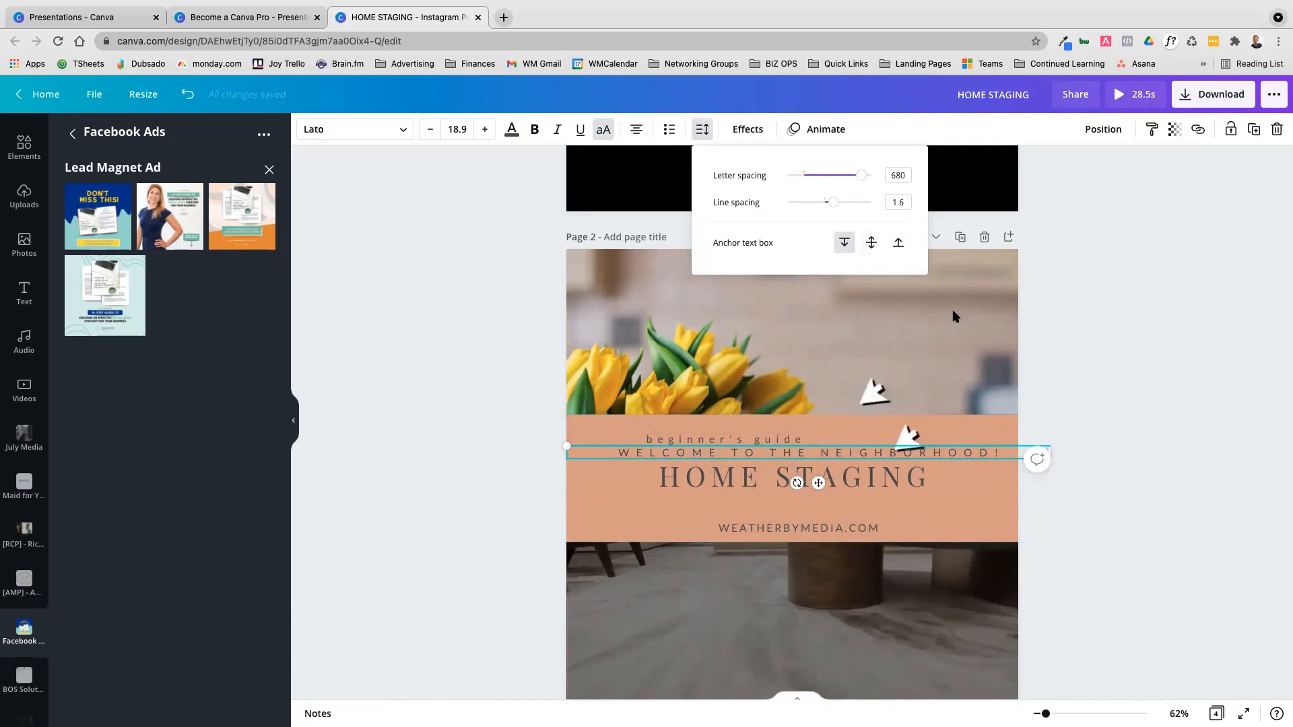
click(981, 352)
drag(823, 478, 847, 496)
Try letter spacing of -200 on the HOME STAGING title, and settle on a spacing slightly tighter than the original
click(747, 128)
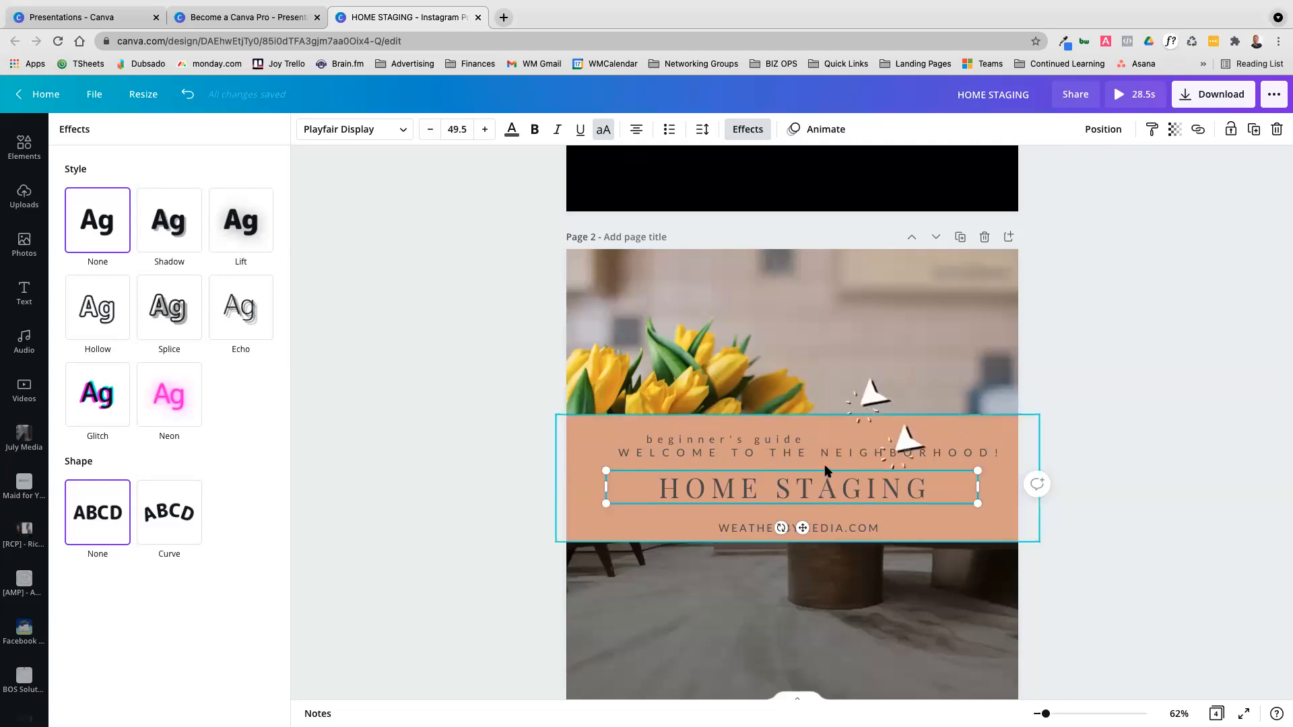
click(701, 129)
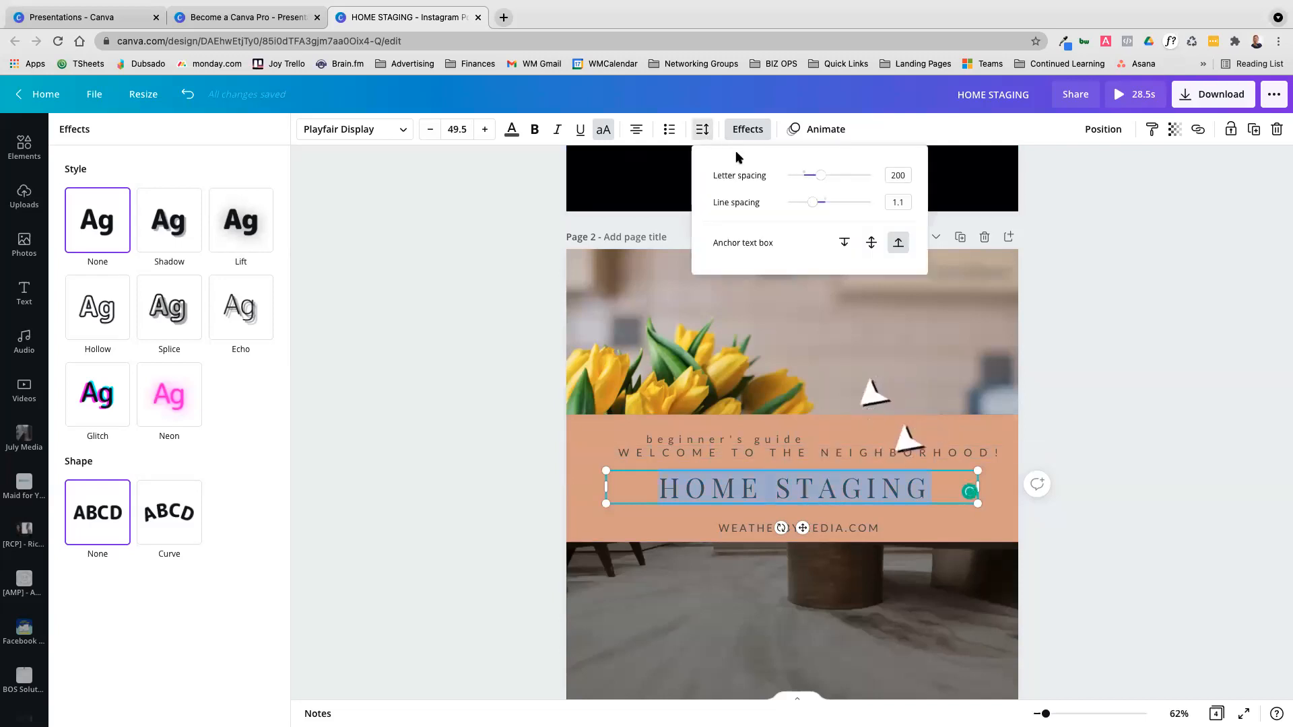
drag(821, 179, 754, 177)
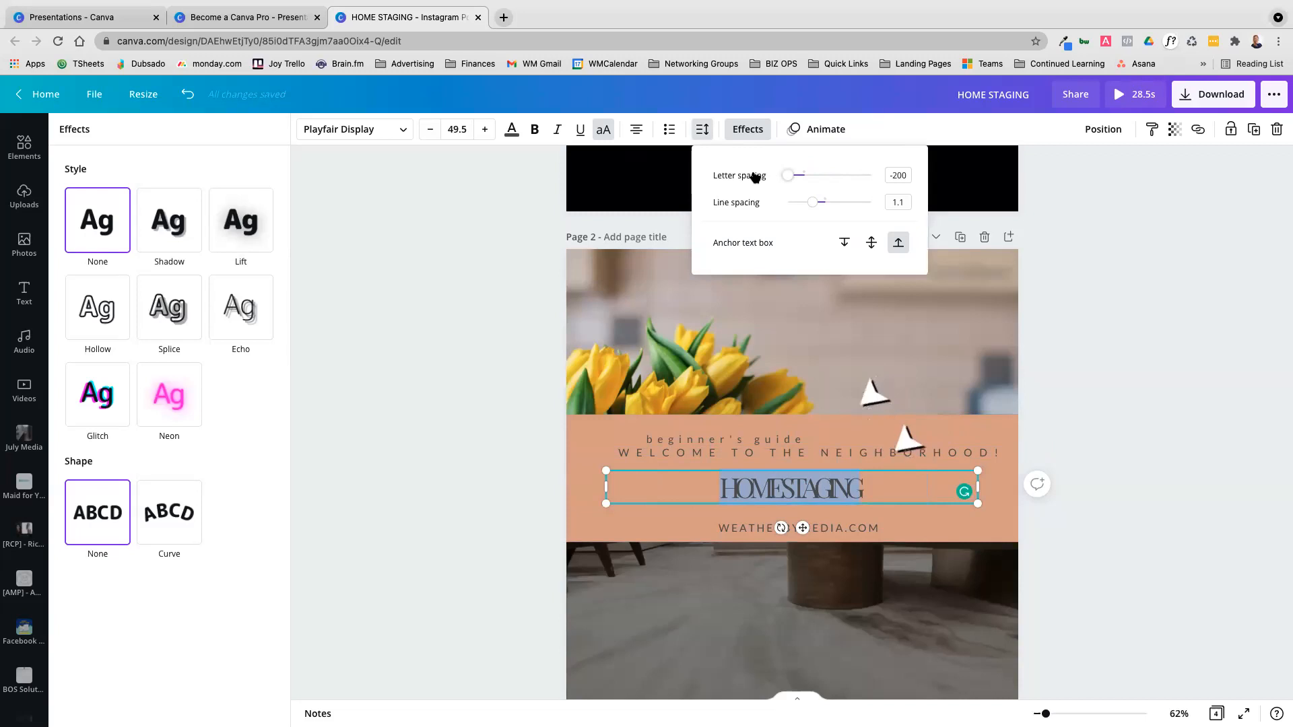
drag(778, 182, 816, 191)
click(1084, 406)
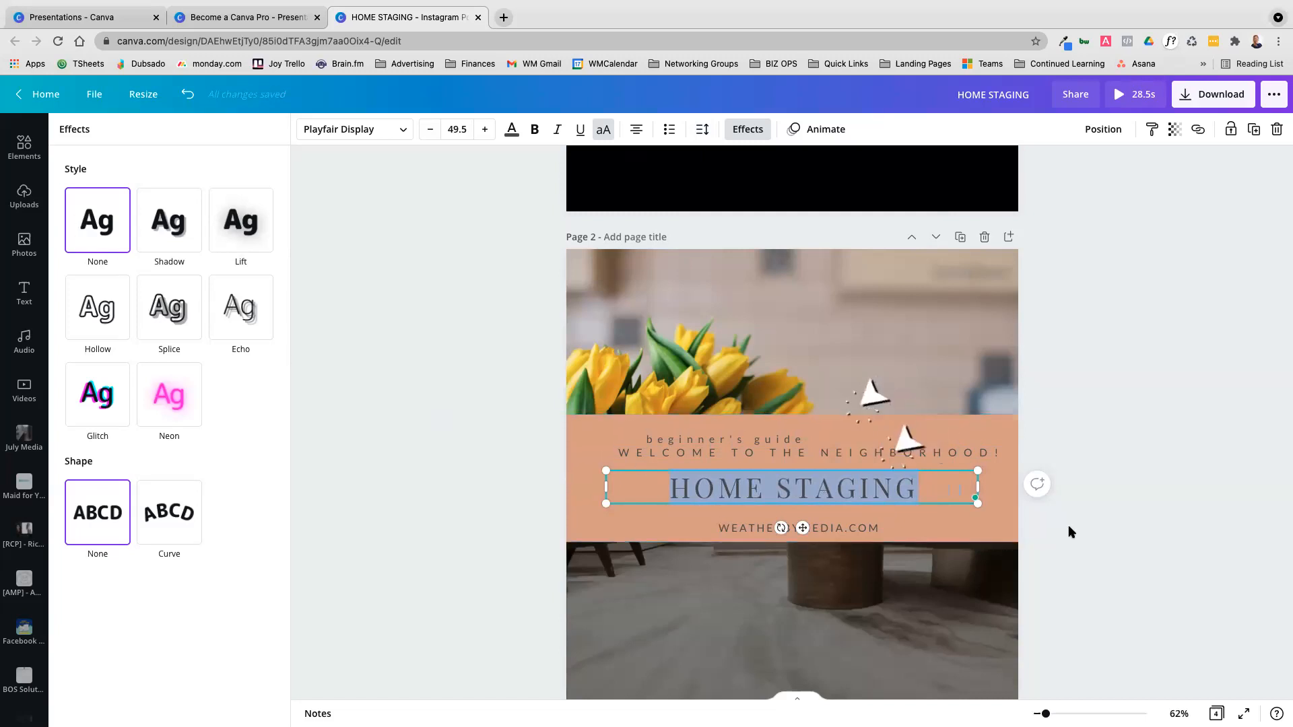
Apply the Lift effect to the HOME STAGING title and check how it looks with the text deselected
scroll(1120, 523, down, 2)
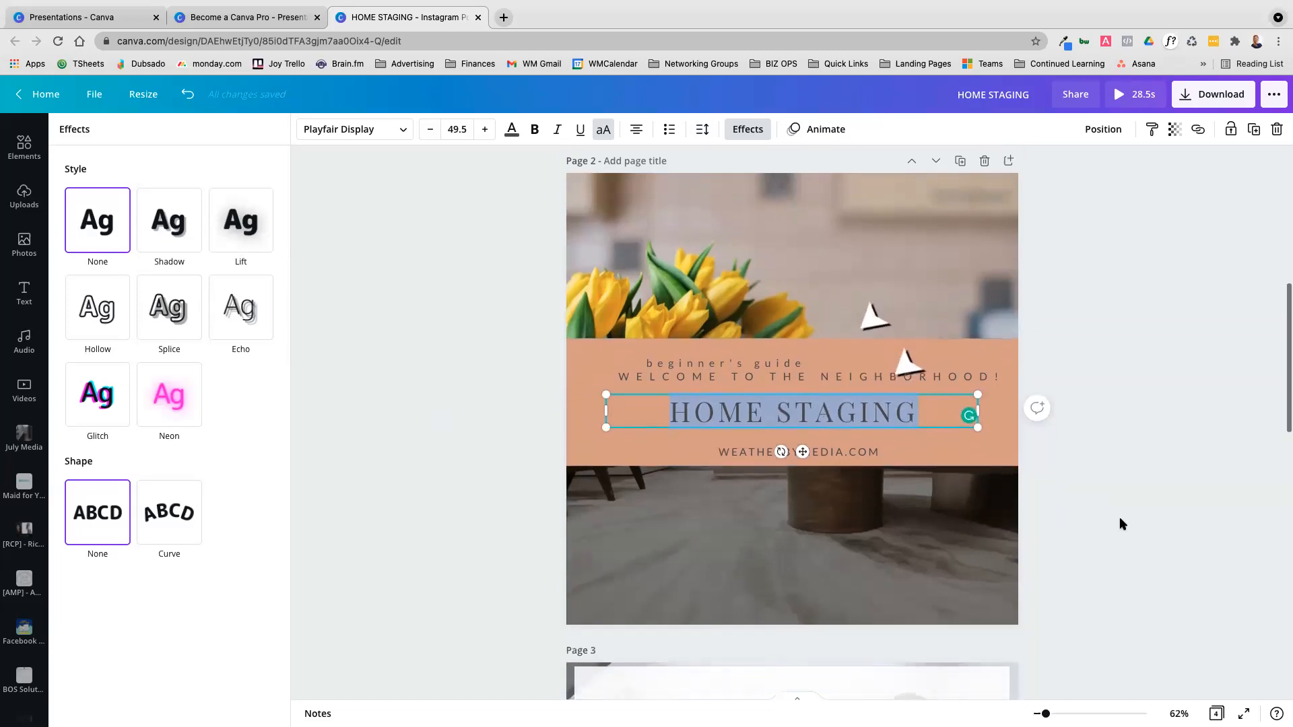
scroll(1120, 523, up, 1)
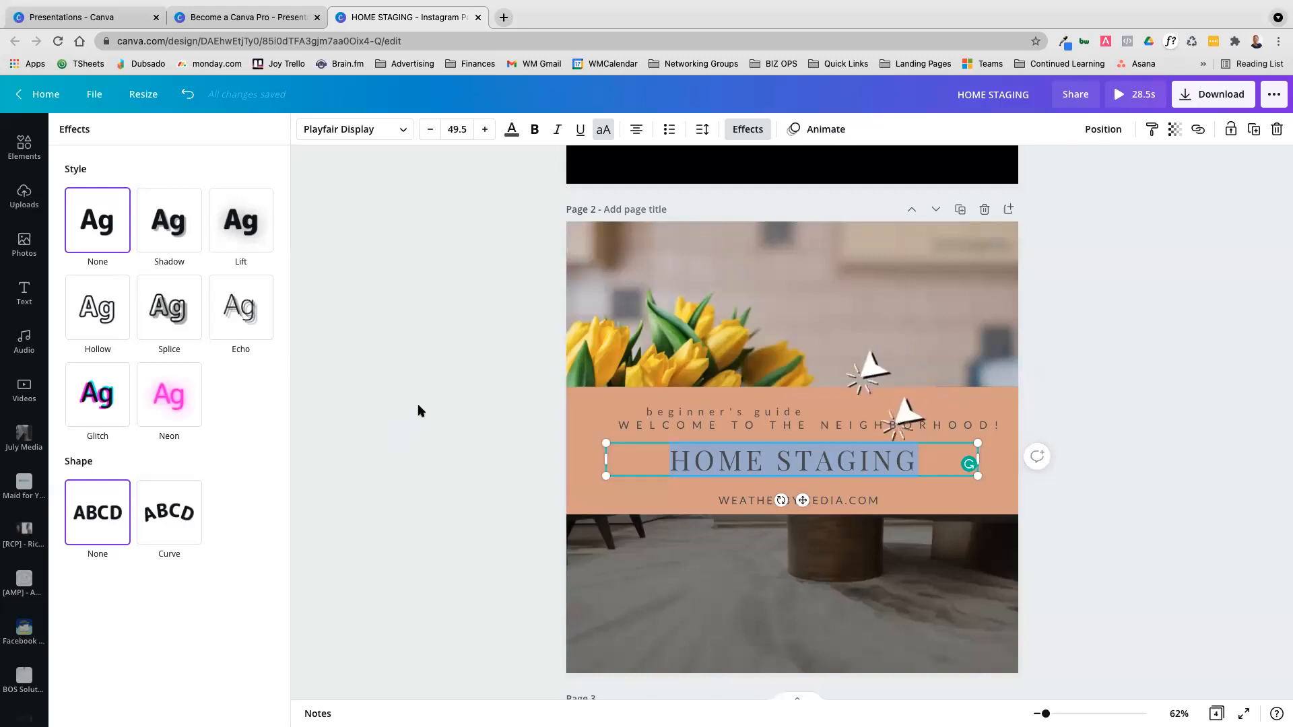
click(244, 232)
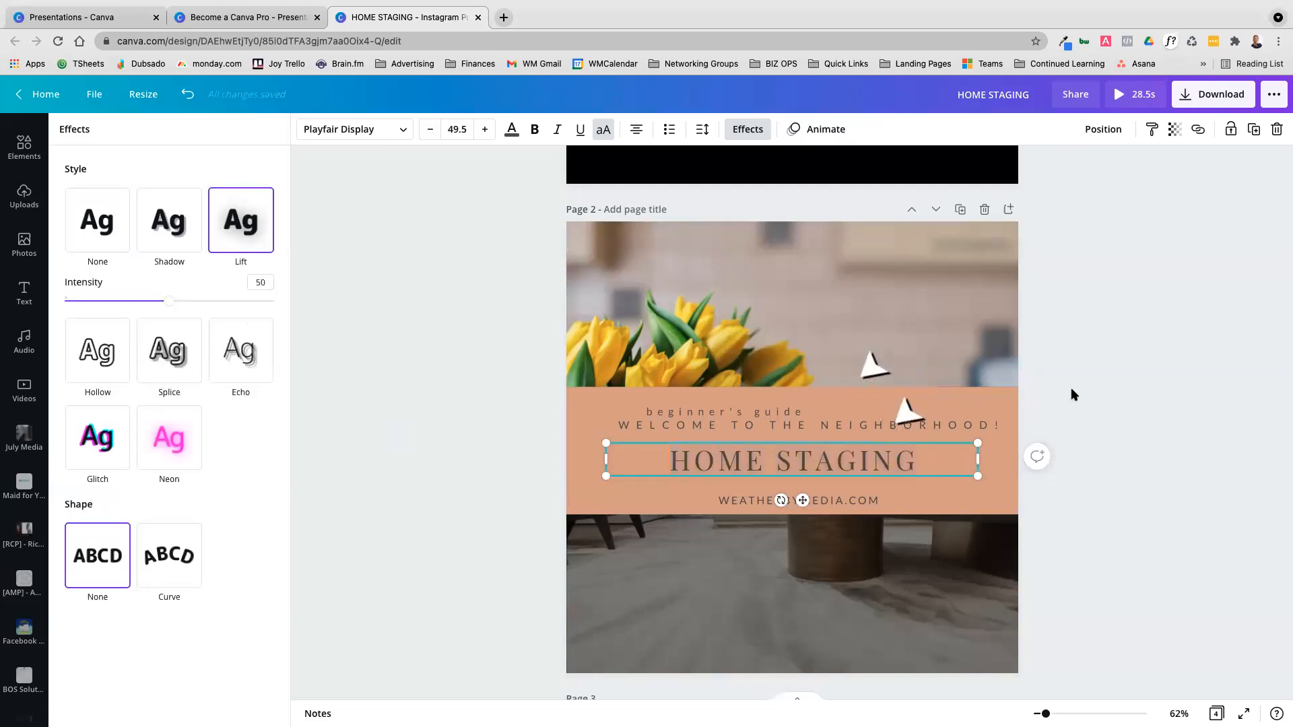
click(1065, 456)
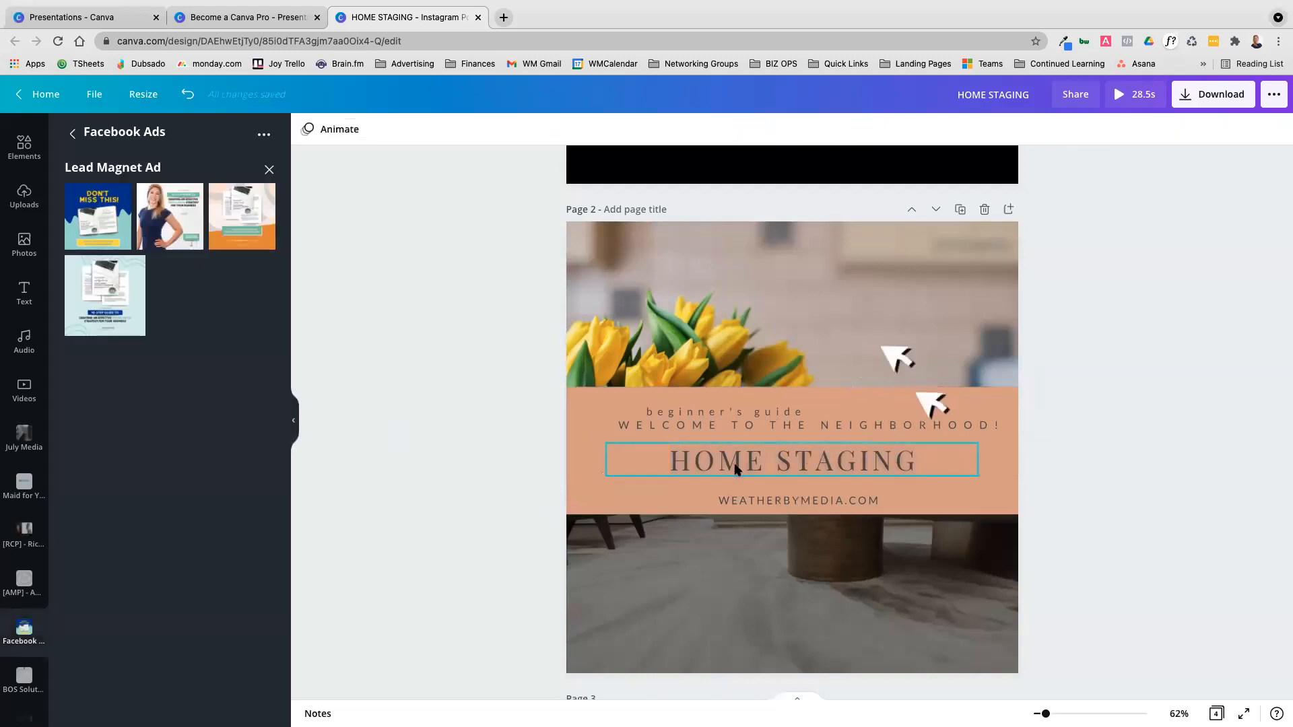
click(737, 467)
click(1089, 476)
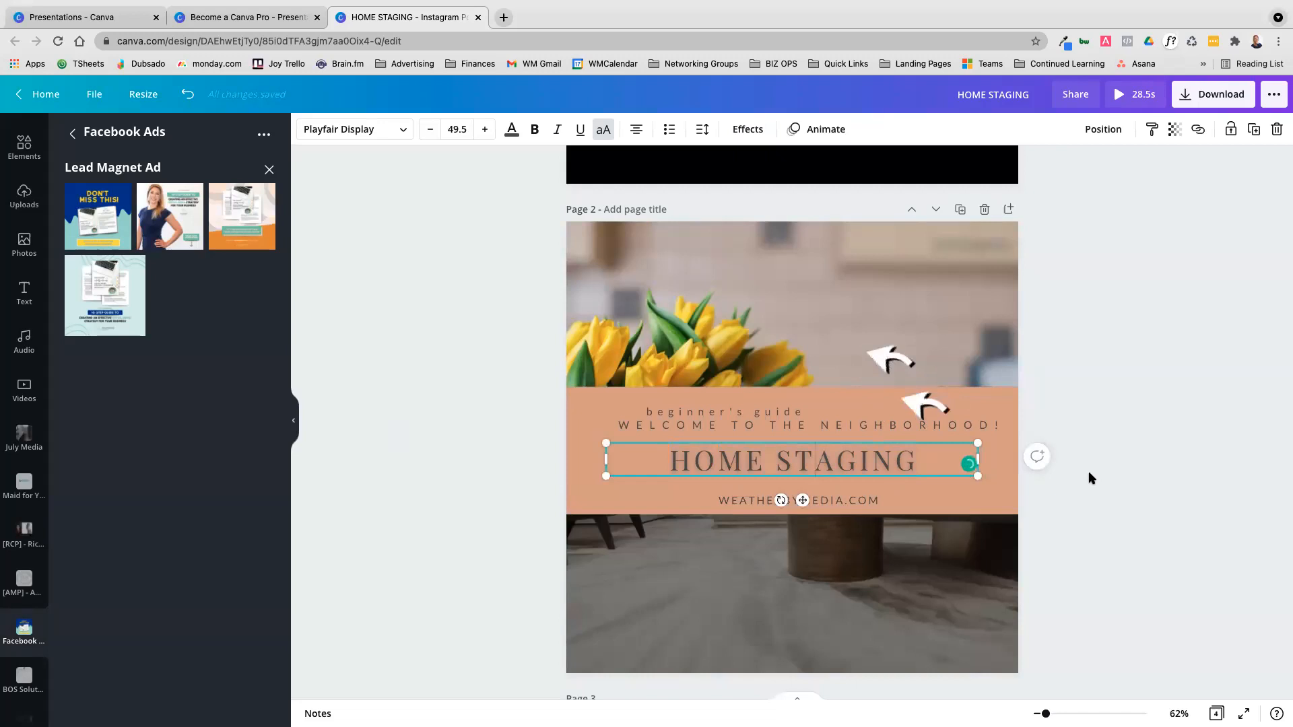
click(876, 471)
click(876, 472)
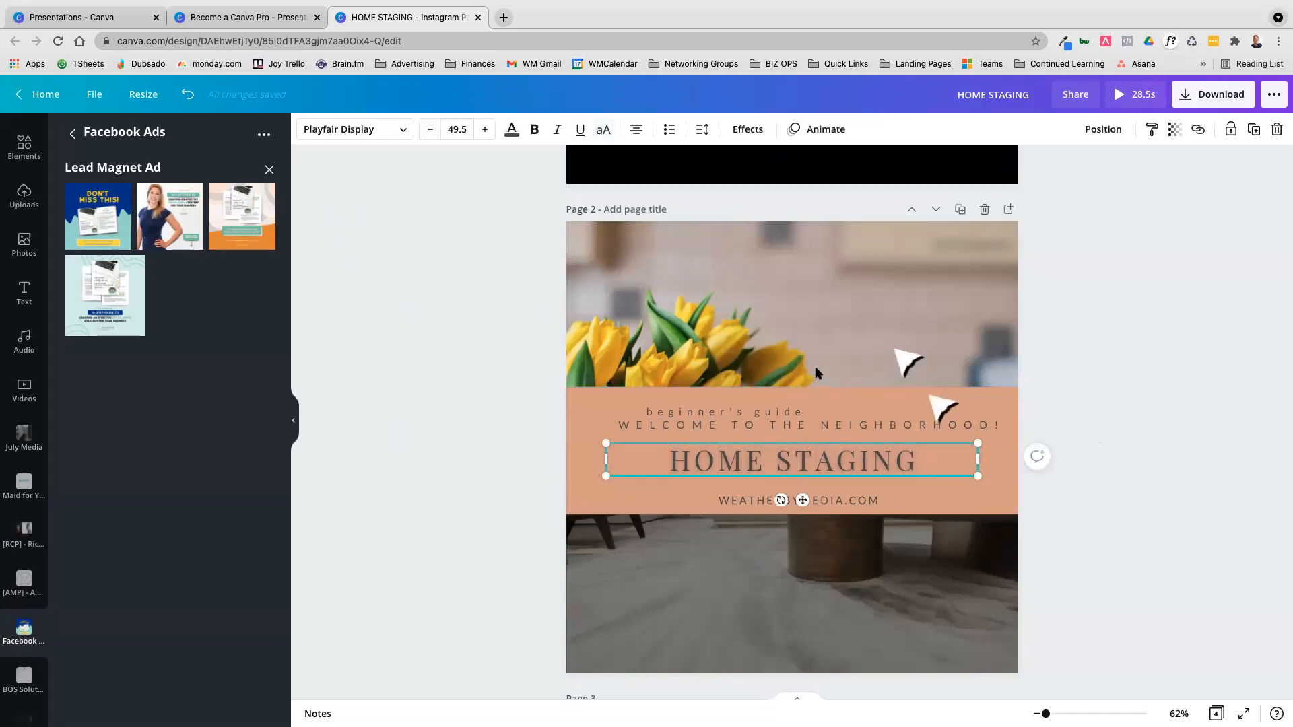
Try the Neon, Glitch, Splice, Echo and Lift effects on the HOME STAGING title, and reset its style to None
click(774, 459)
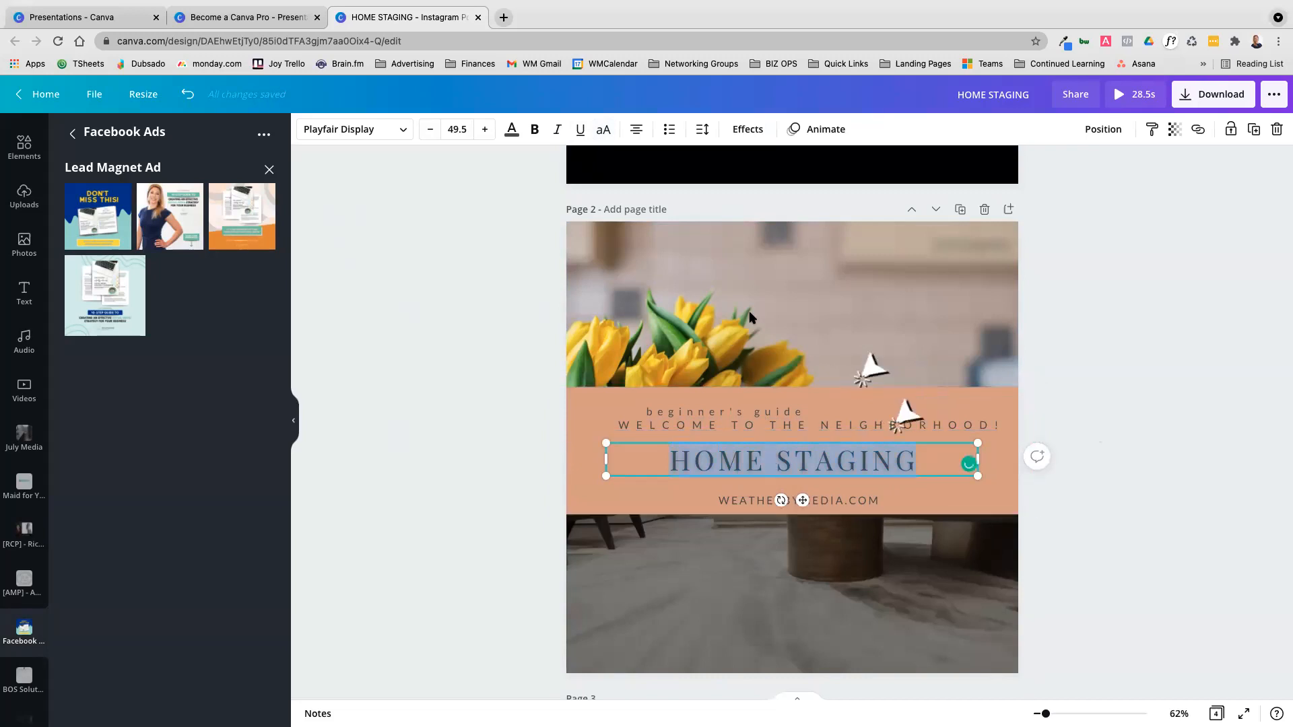
click(746, 130)
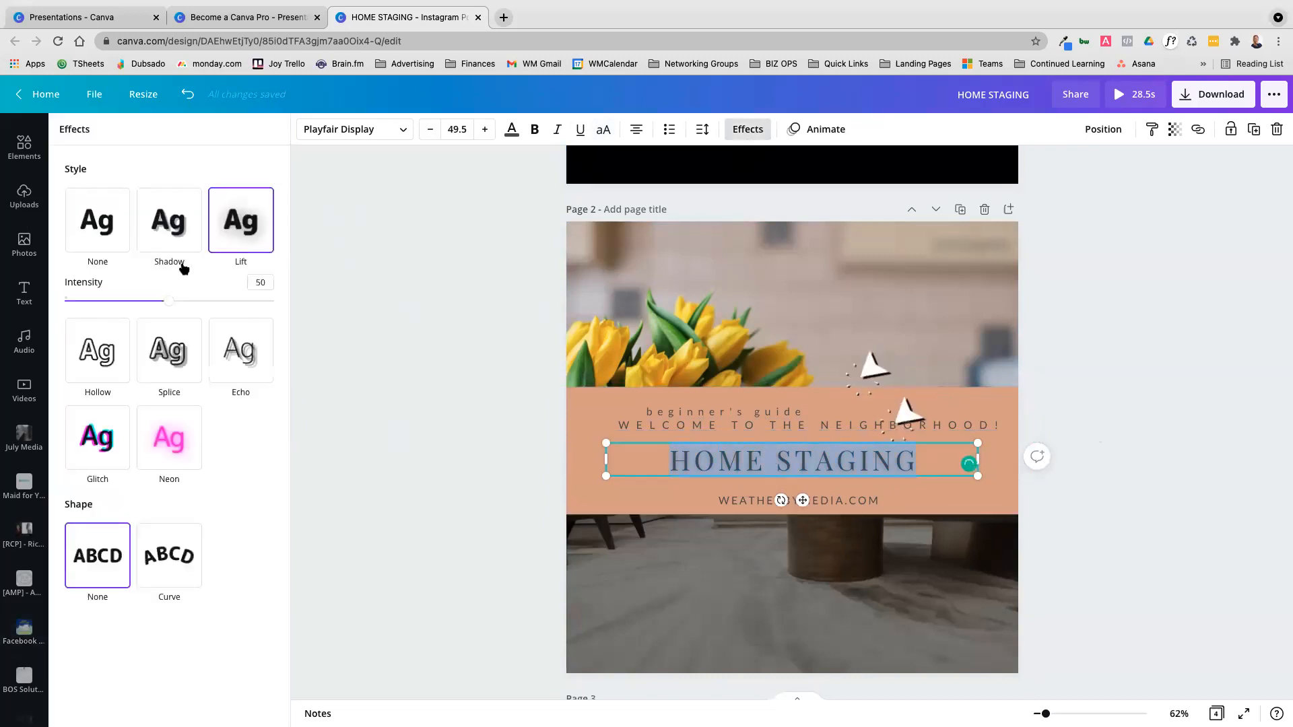
click(179, 426)
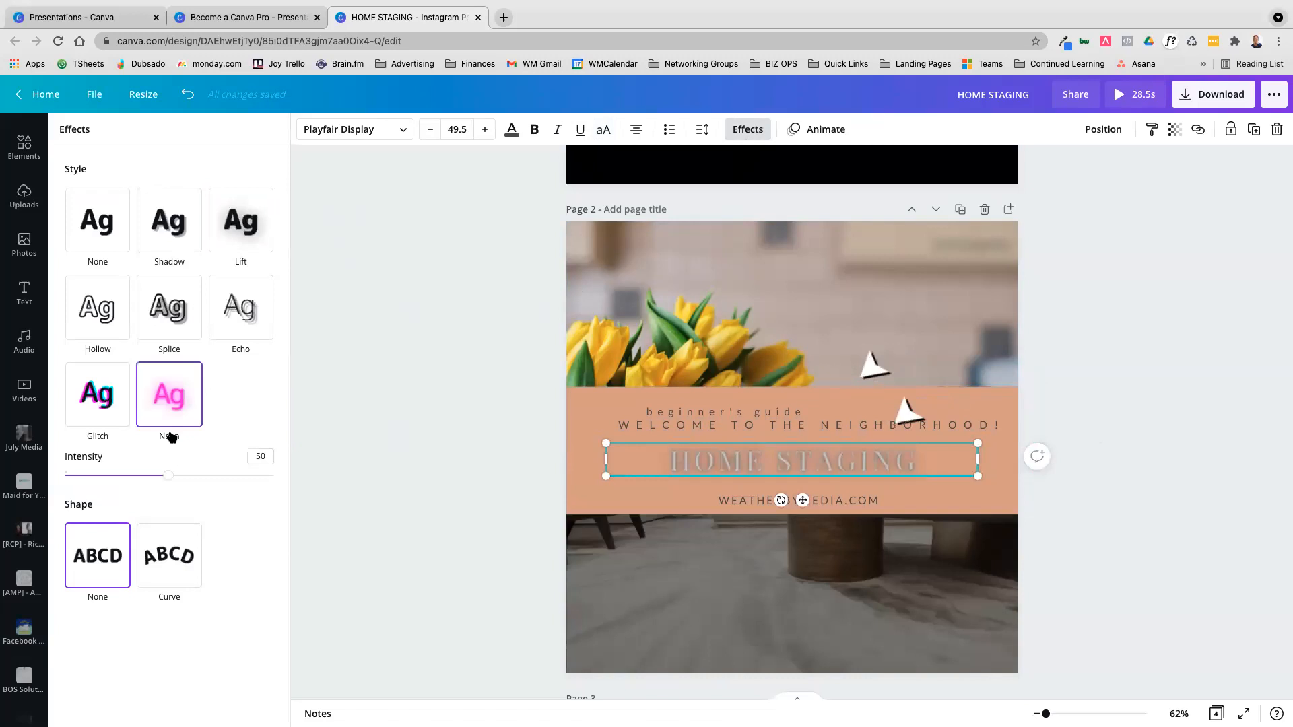
click(95, 397)
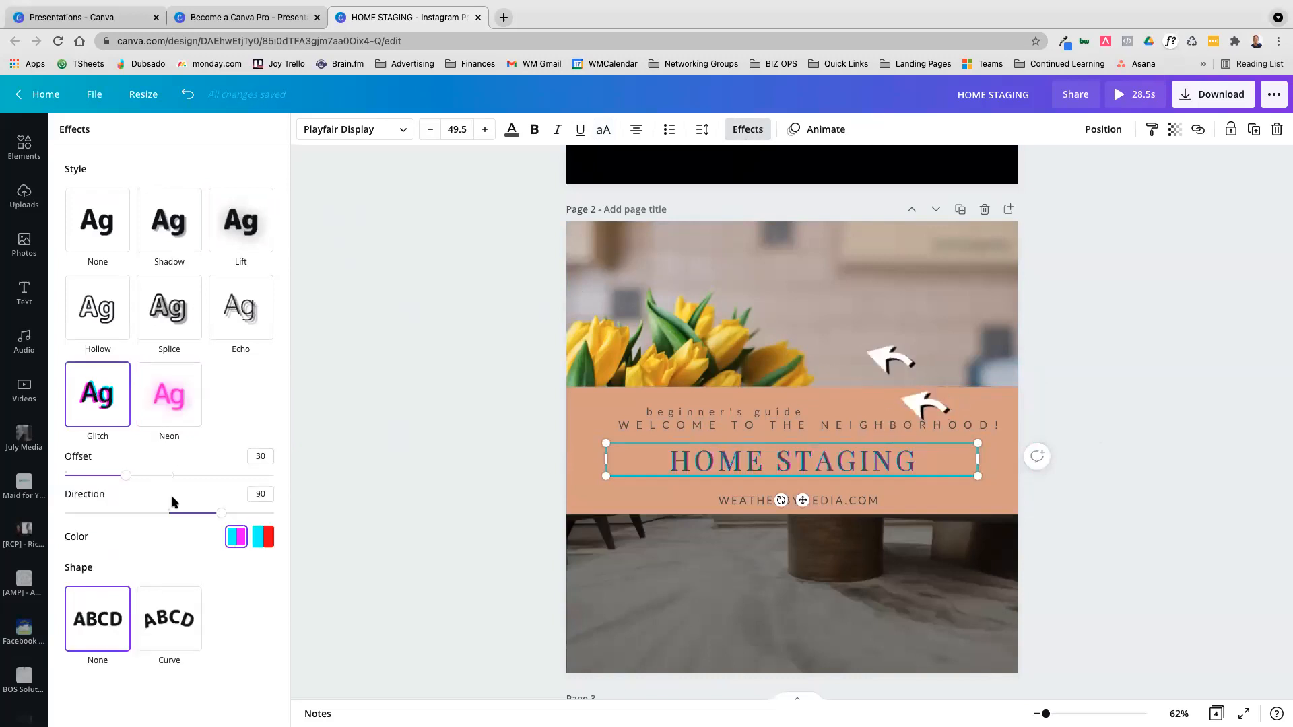
click(169, 316)
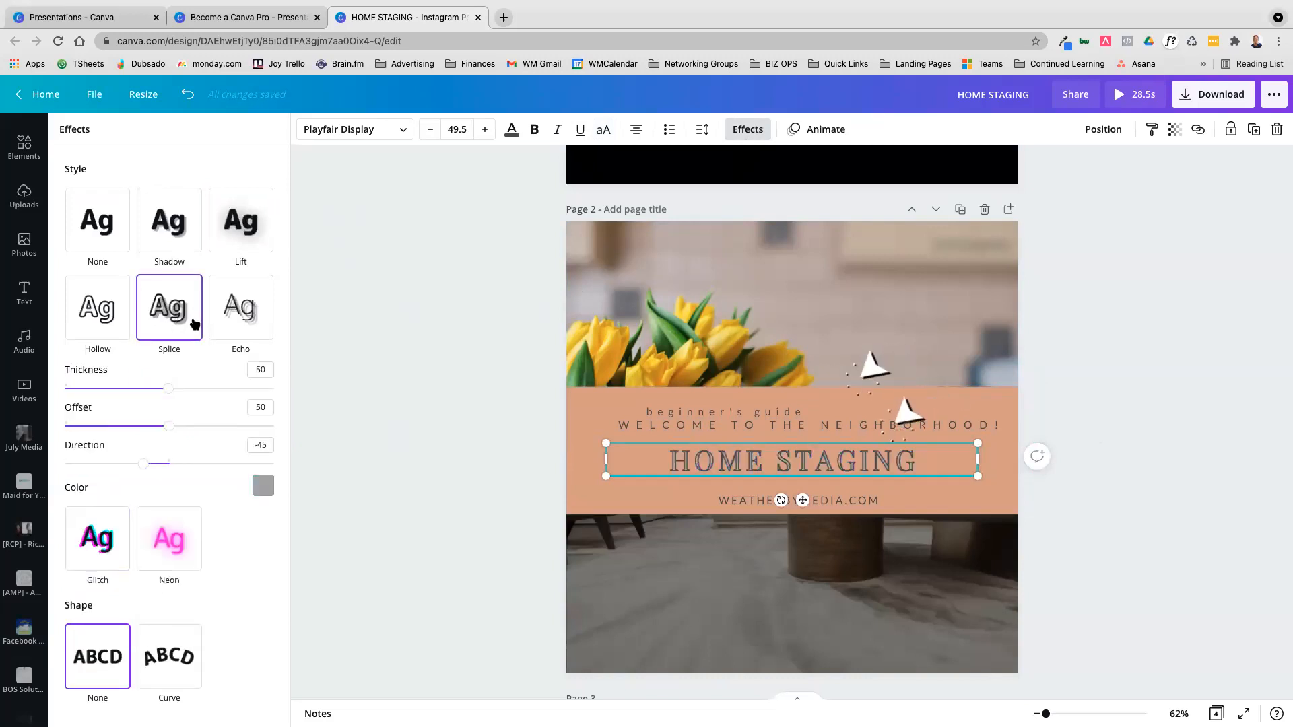
click(248, 320)
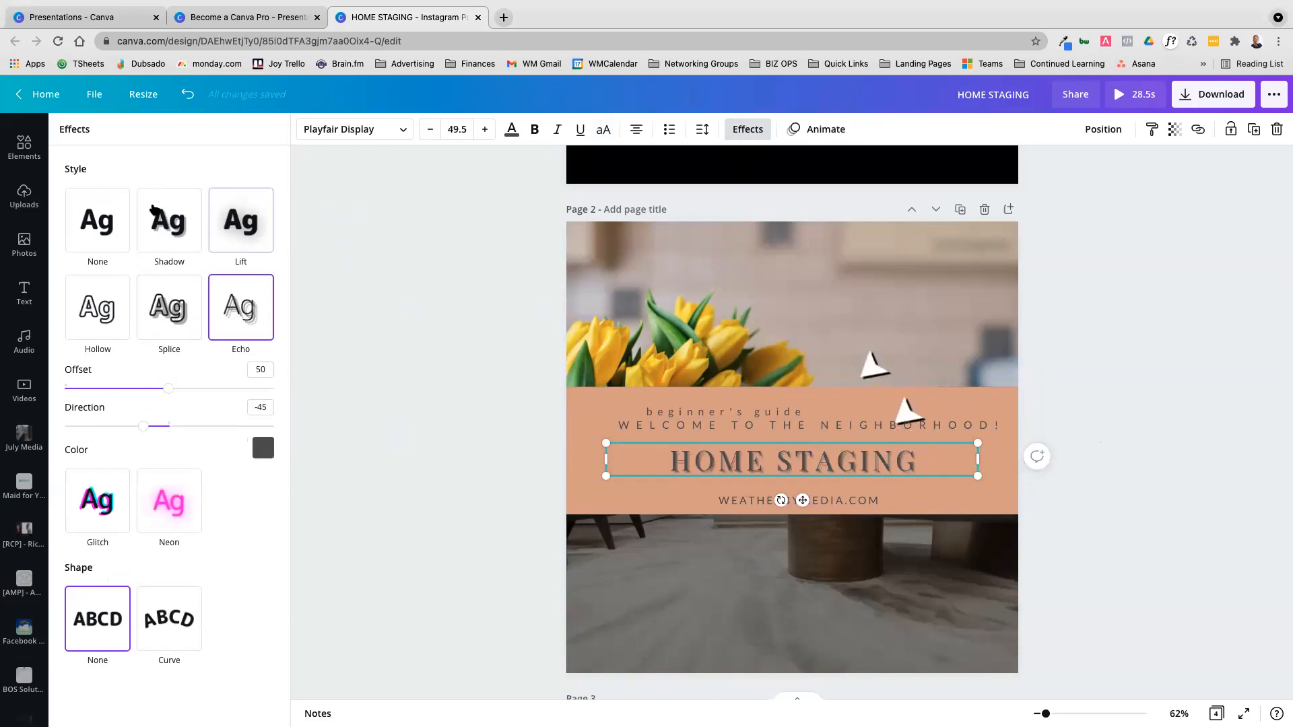
click(256, 225)
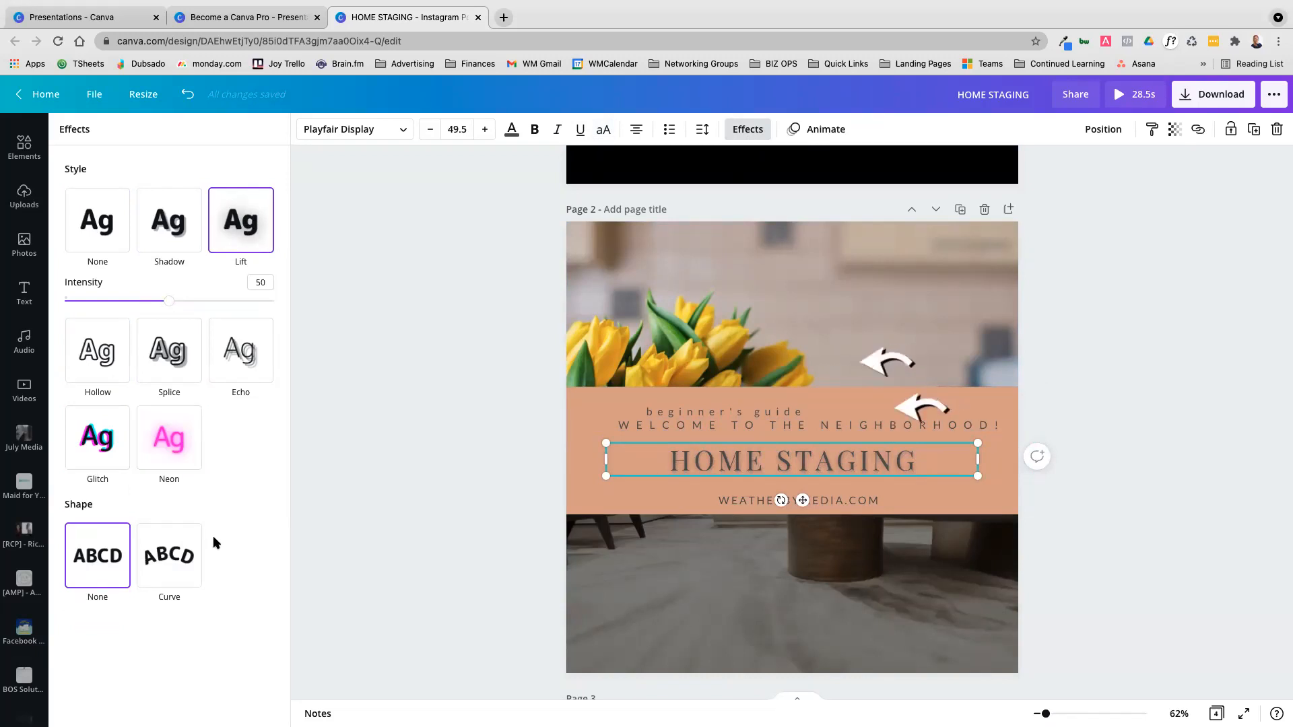
click(107, 225)
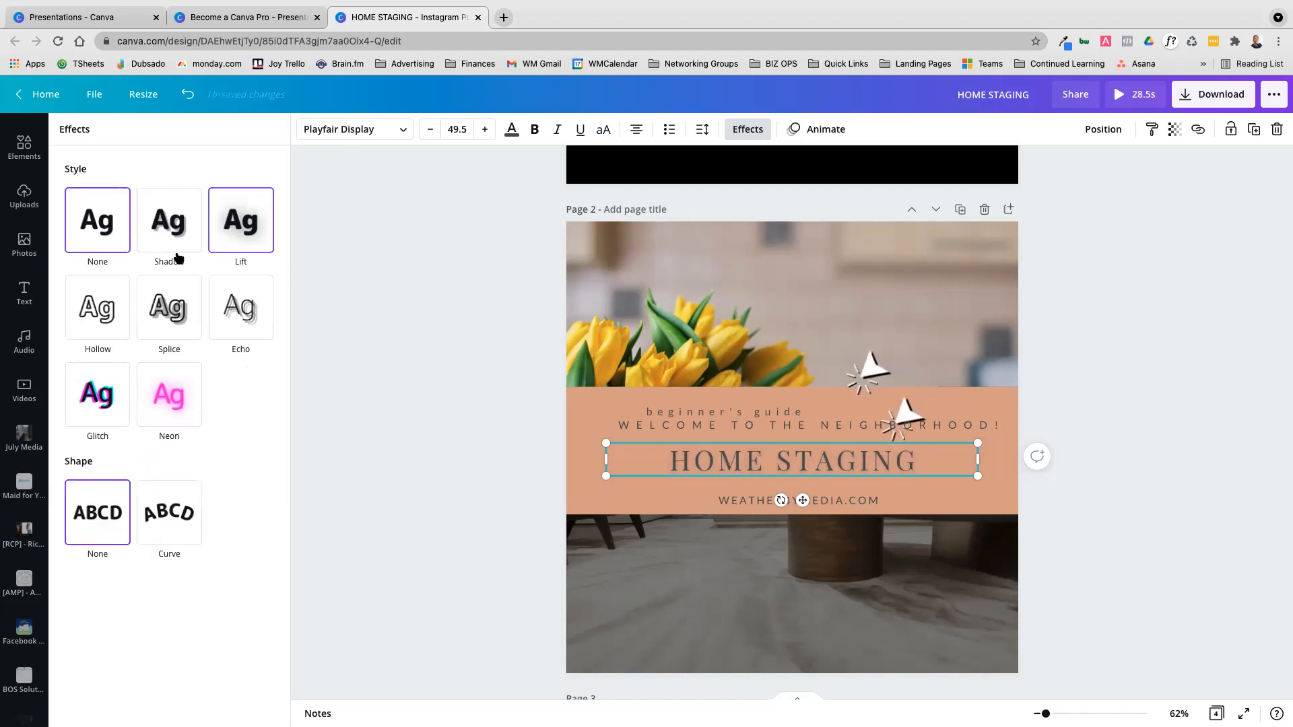
Curve the HOME STAGING title, move it up over the tulip photo and set its curve to 37
click(169, 513)
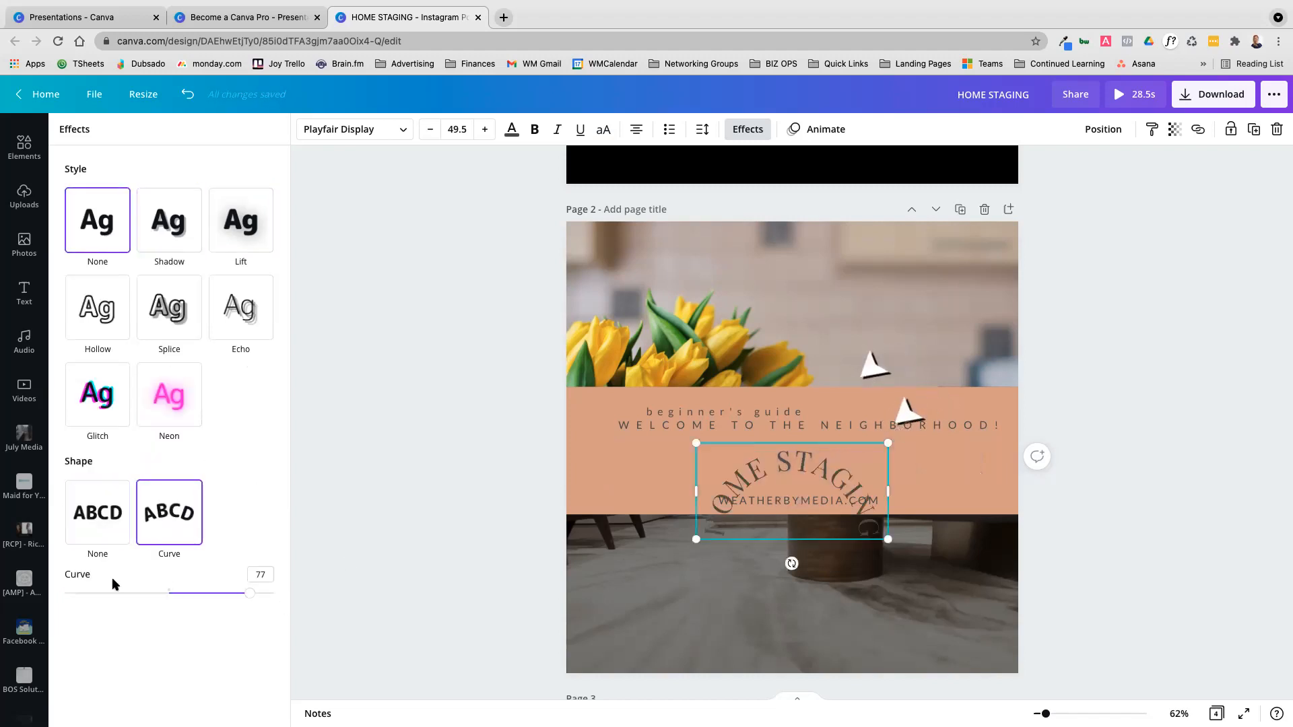
drag(787, 457, 789, 298)
drag(251, 598, 198, 593)
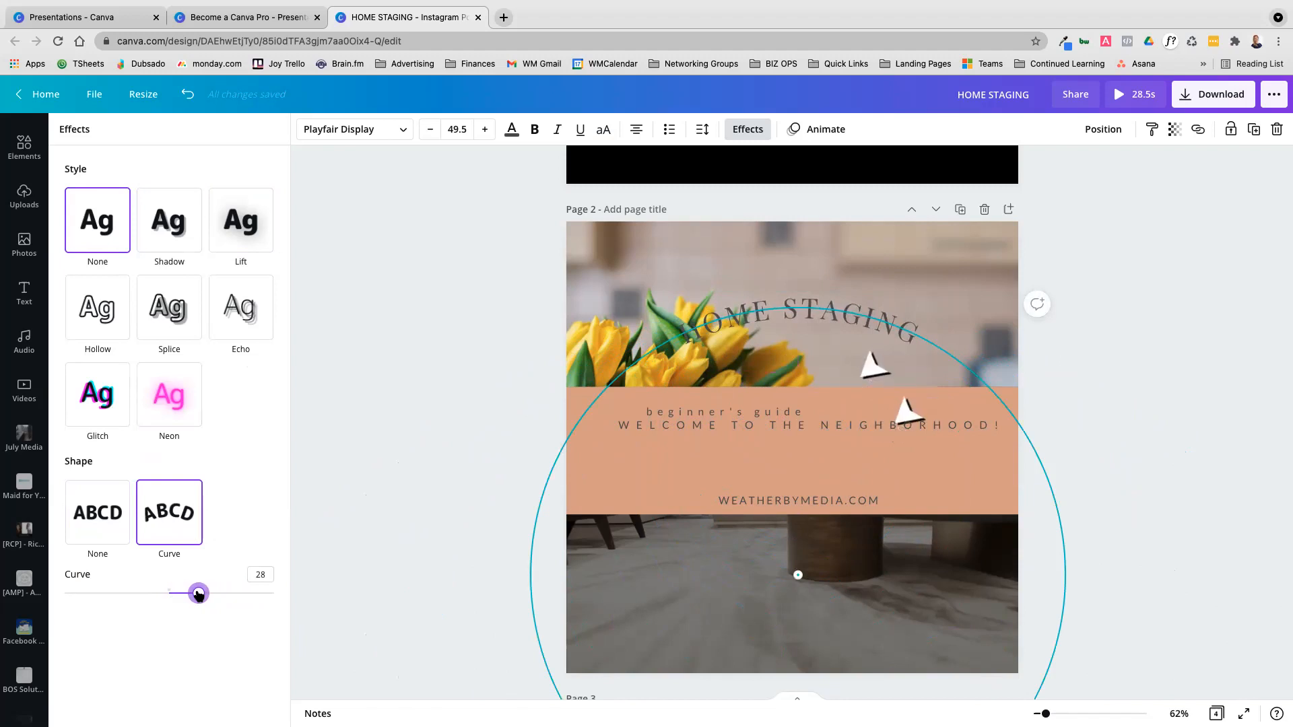
drag(180, 595, 206, 600)
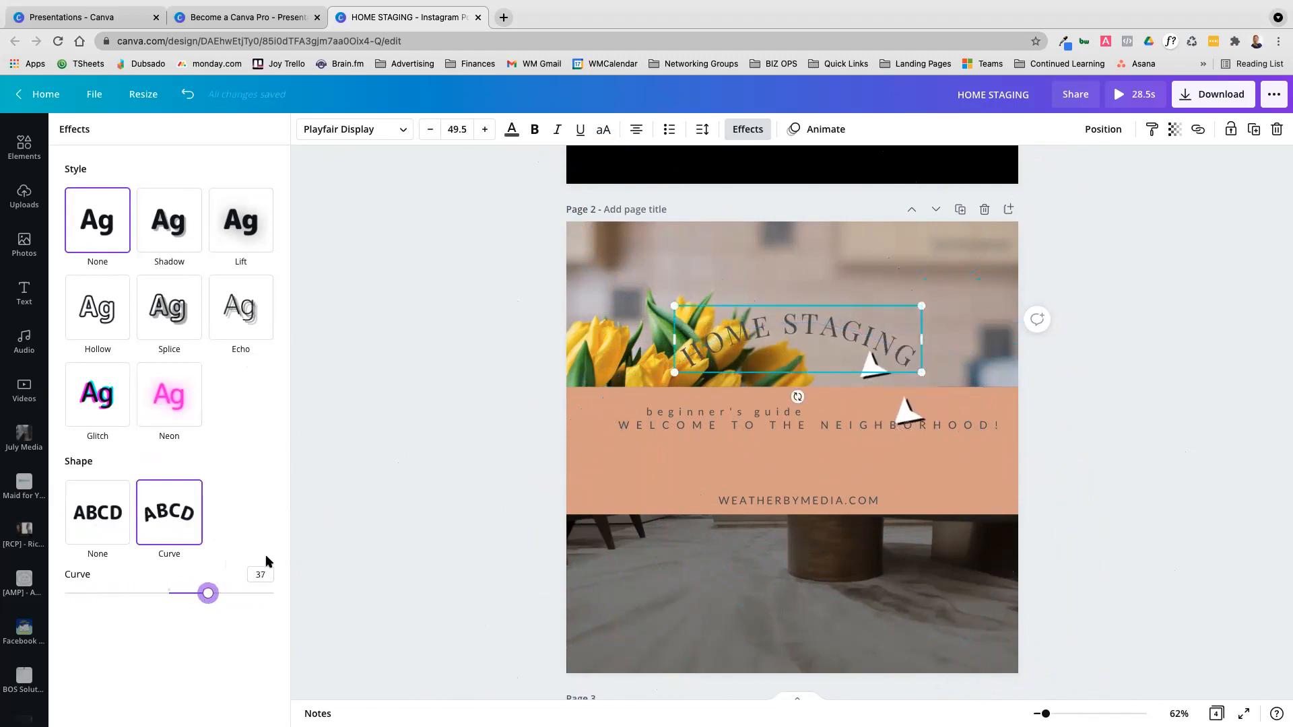
Move the WELCOME TO THE NEIGHBORHOOD! line lower in the orange band, try several text animations on it and apply Rise
click(827, 129)
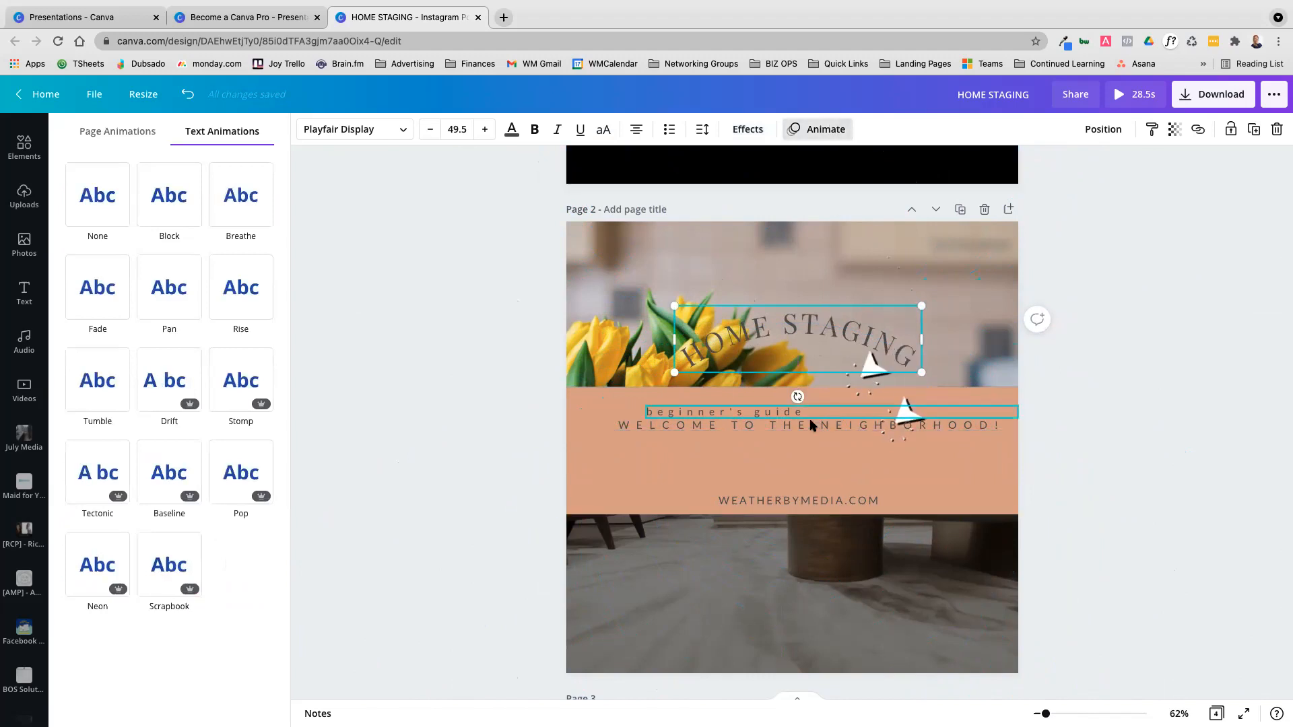
drag(813, 426, 810, 451)
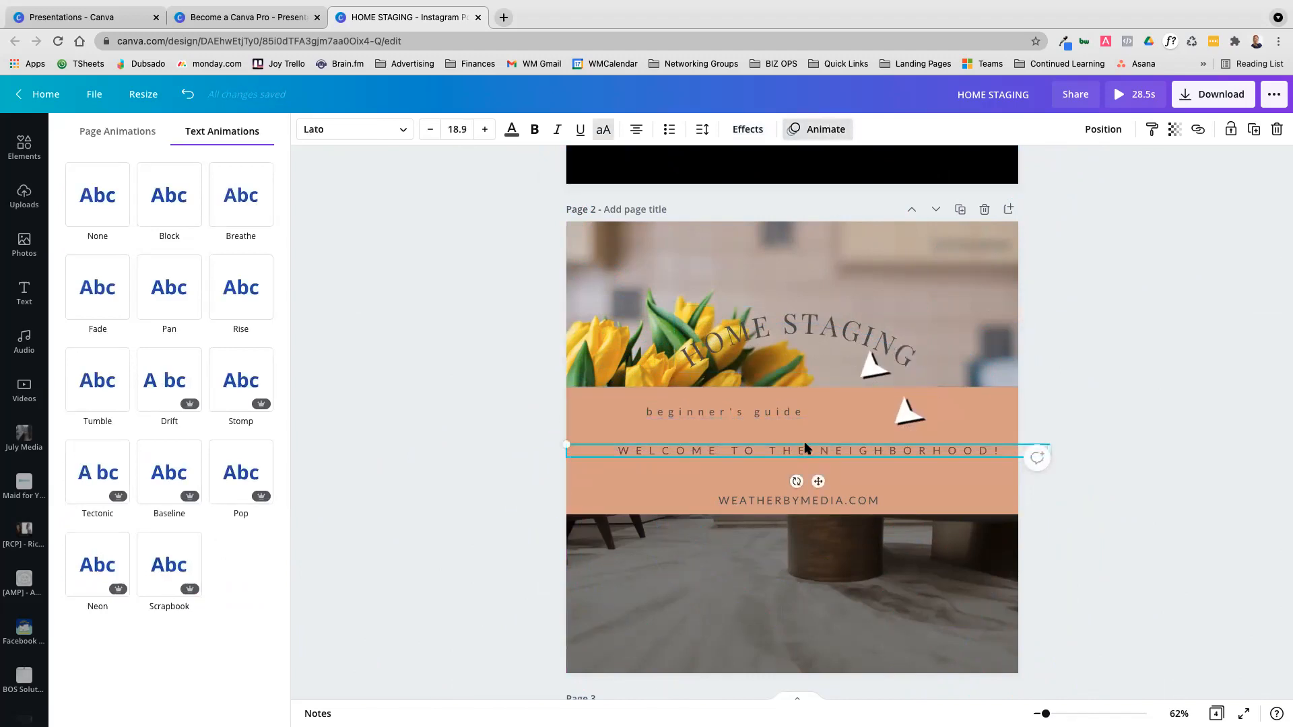
click(171, 201)
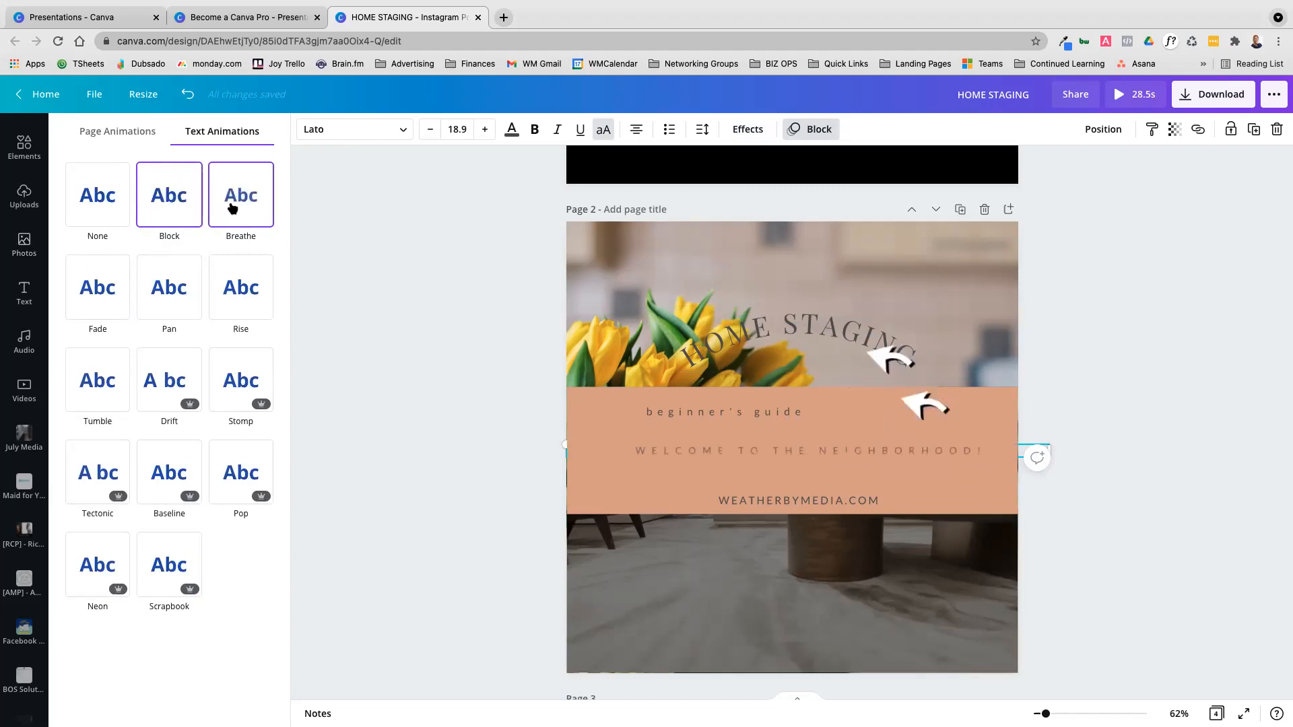
click(226, 290)
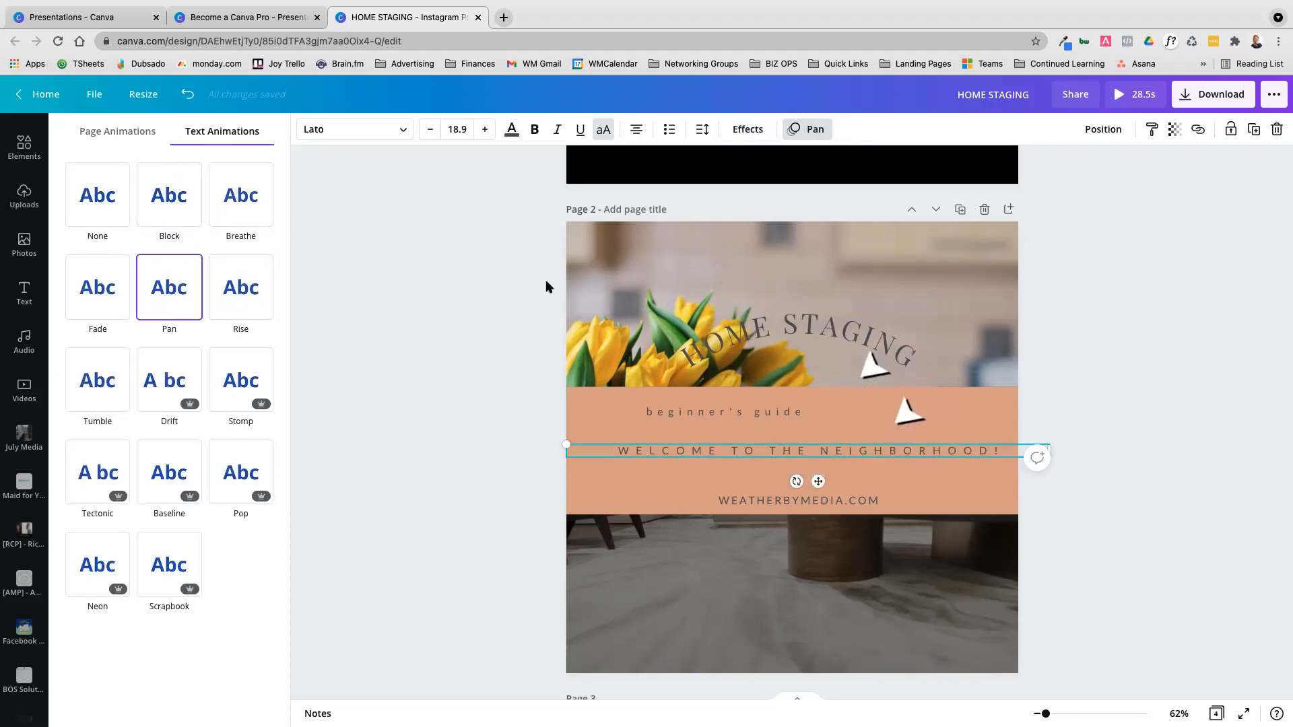
click(113, 299)
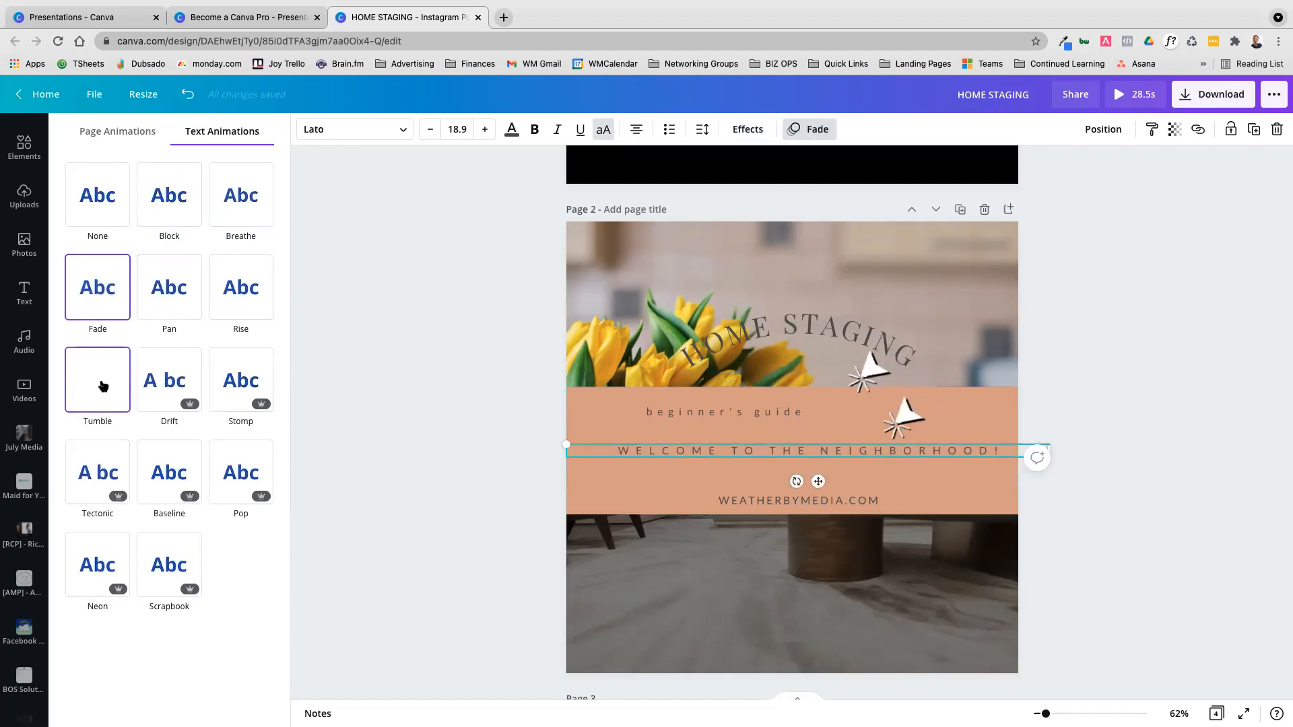
click(101, 470)
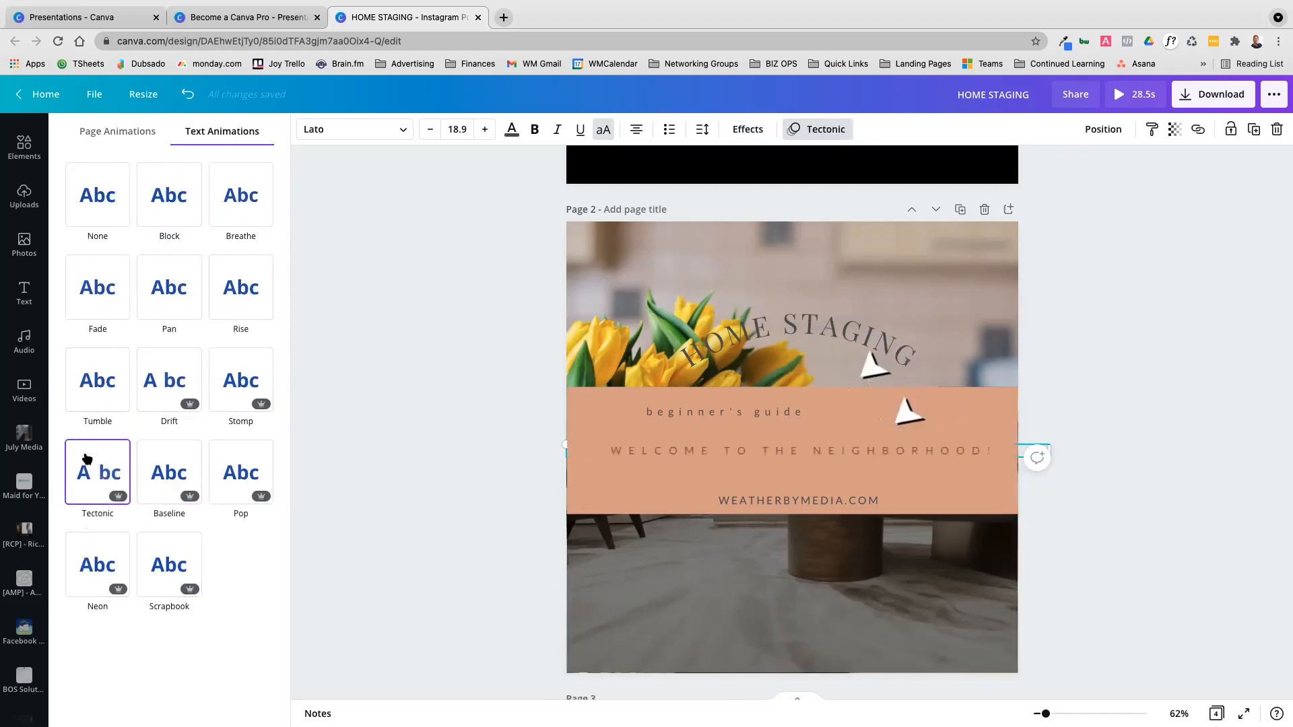
click(86, 402)
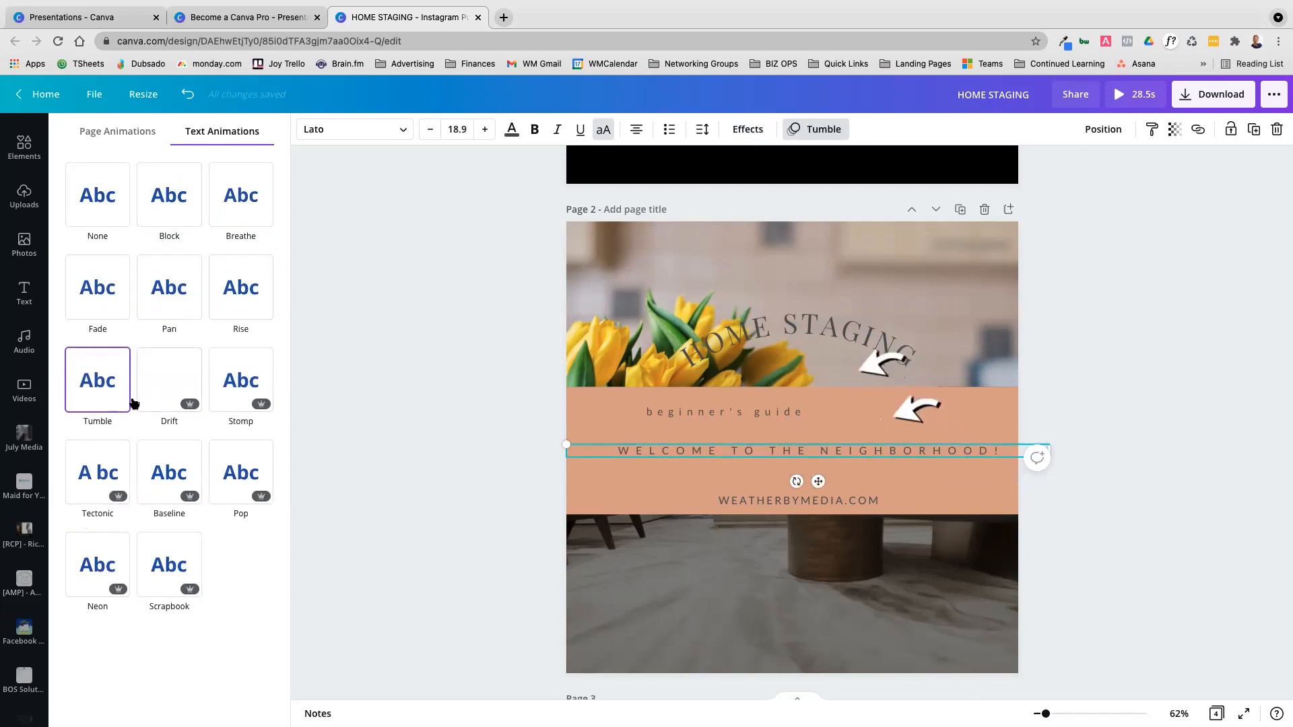
click(239, 299)
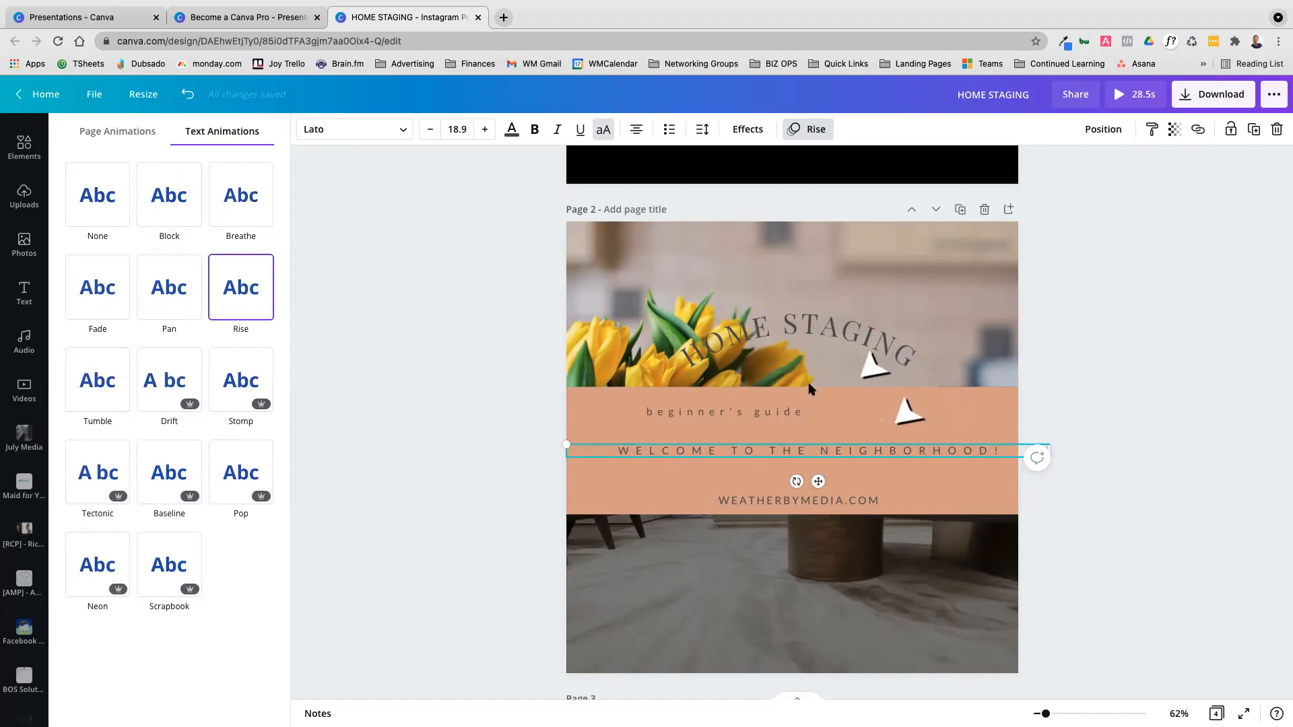
Review the topics on the Canva Basics slides of the Become a Canva Pro presentation and return to page 2 of the HOME STAGING design
click(265, 28)
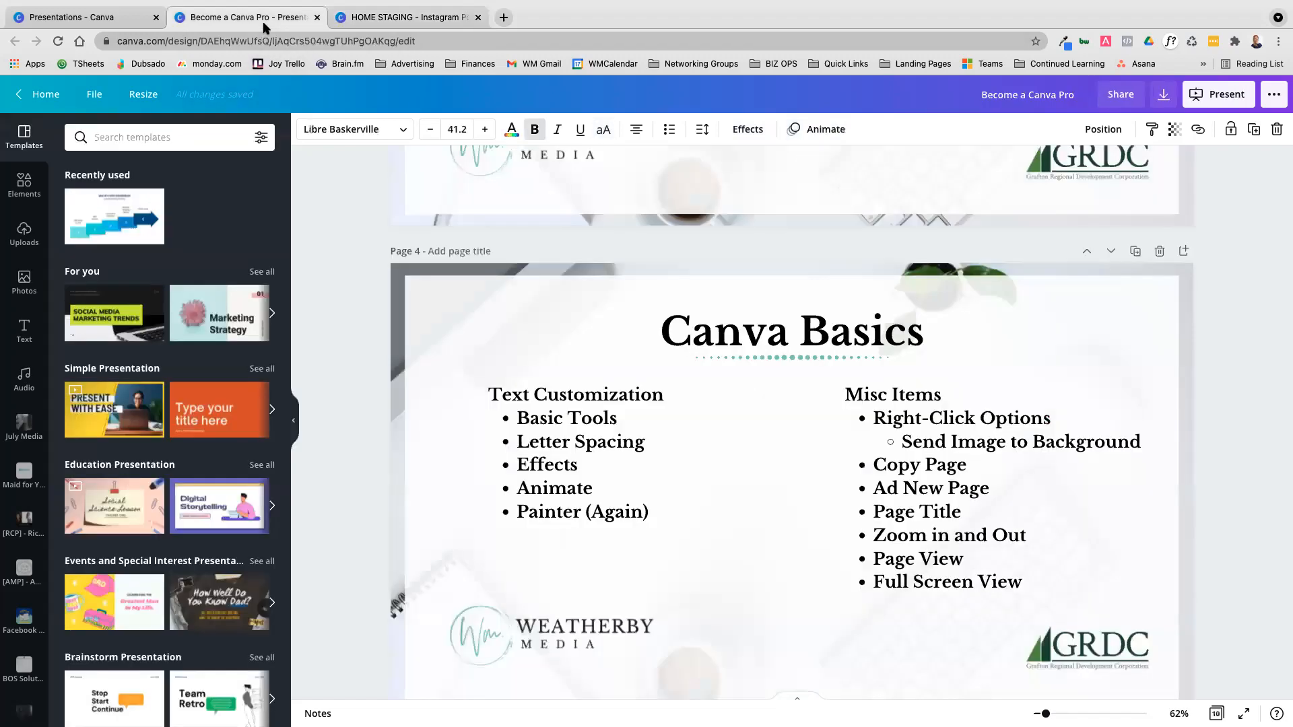
scroll(945, 418, down, 3)
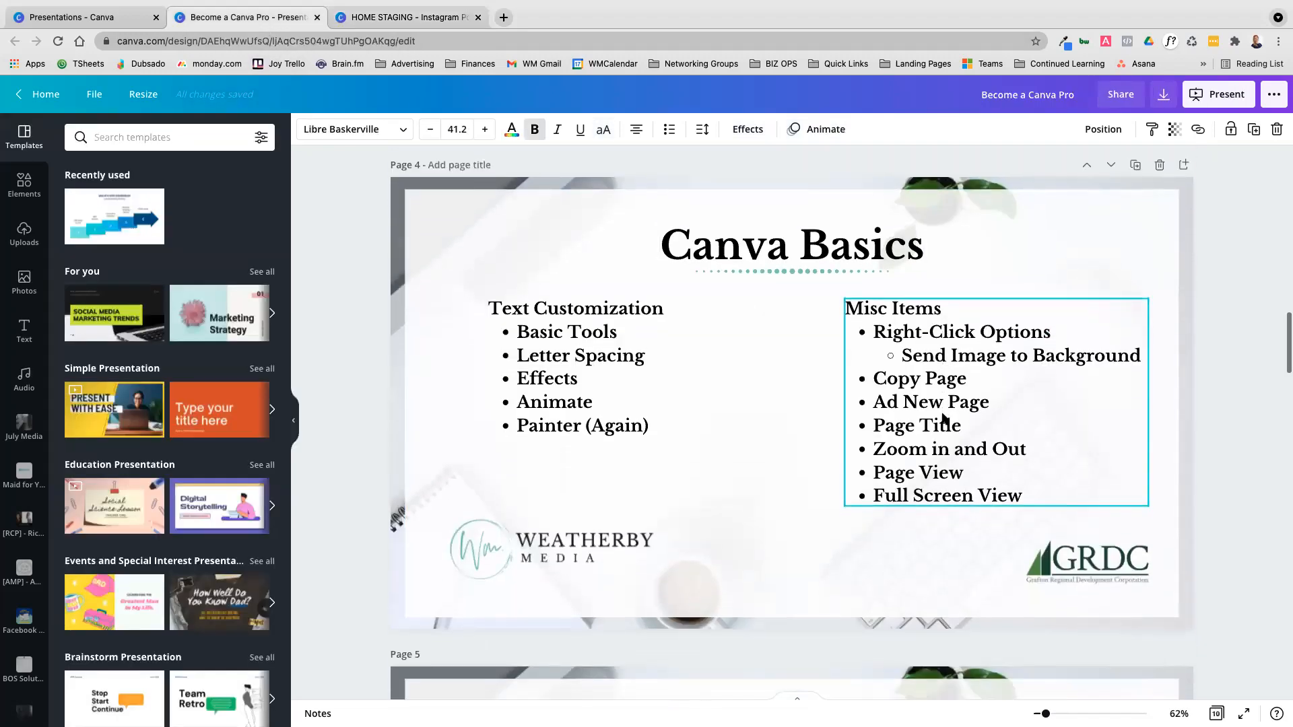
scroll(945, 419, up, 1)
scroll(945, 418, down, 4)
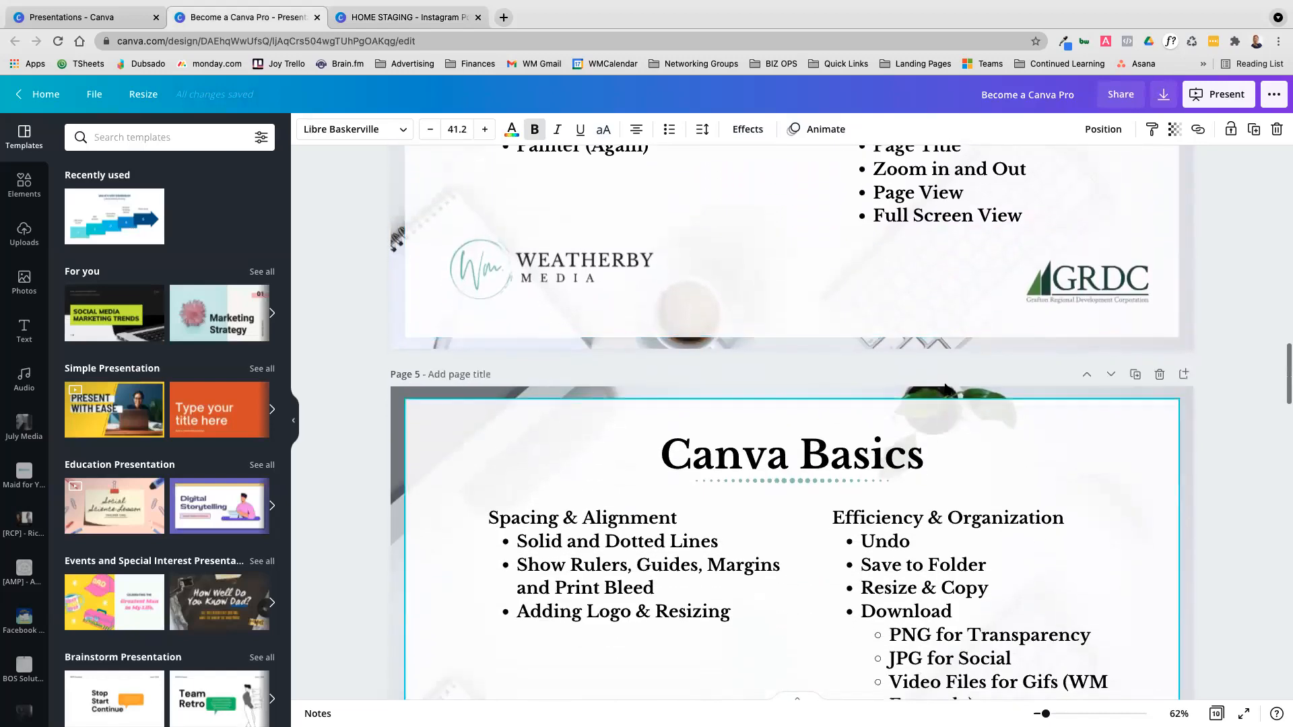
click(399, 19)
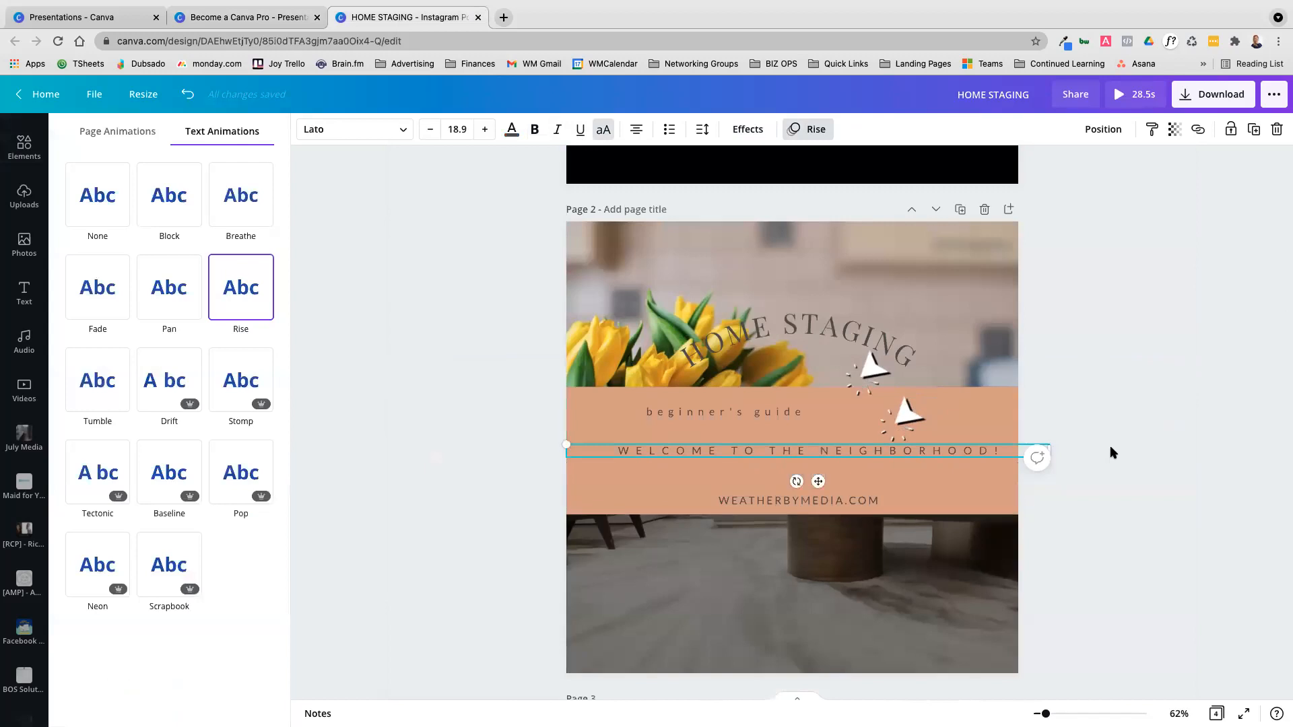
scroll(1110, 446, up, 1)
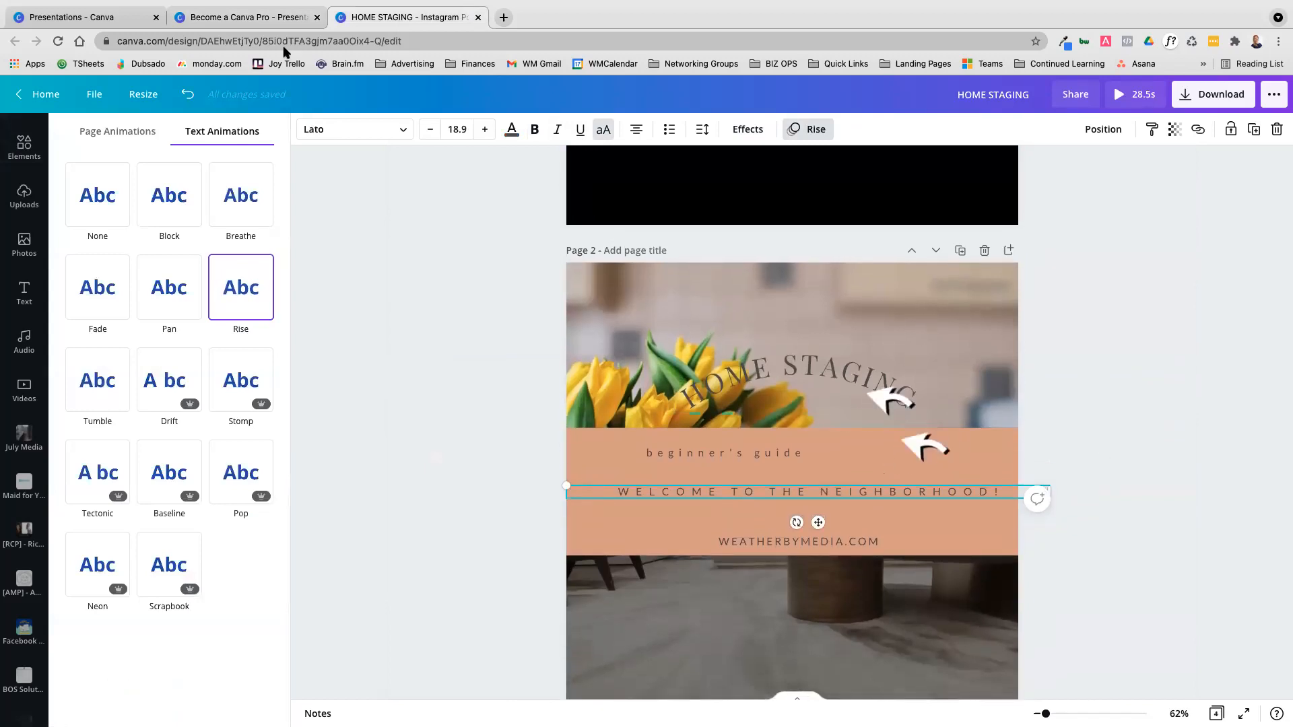
scroll(919, 352, up, 5)
scroll(919, 352, up, 3)
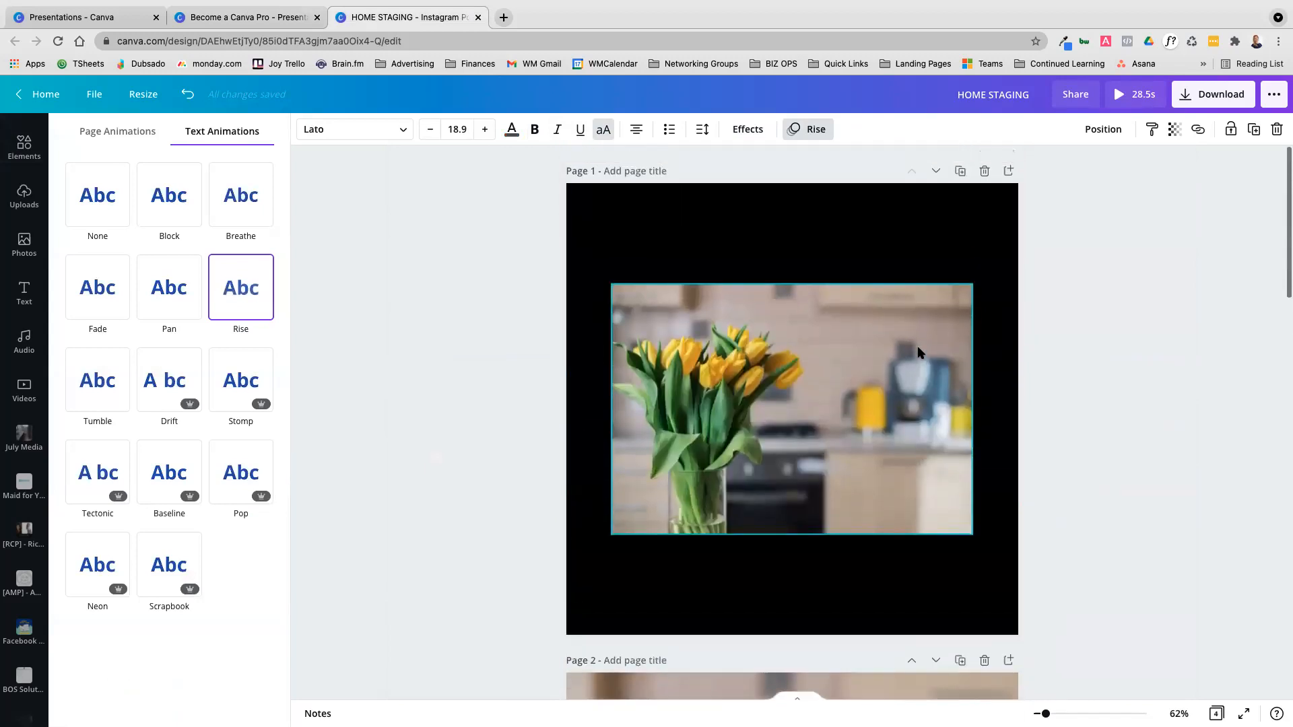
click(273, 19)
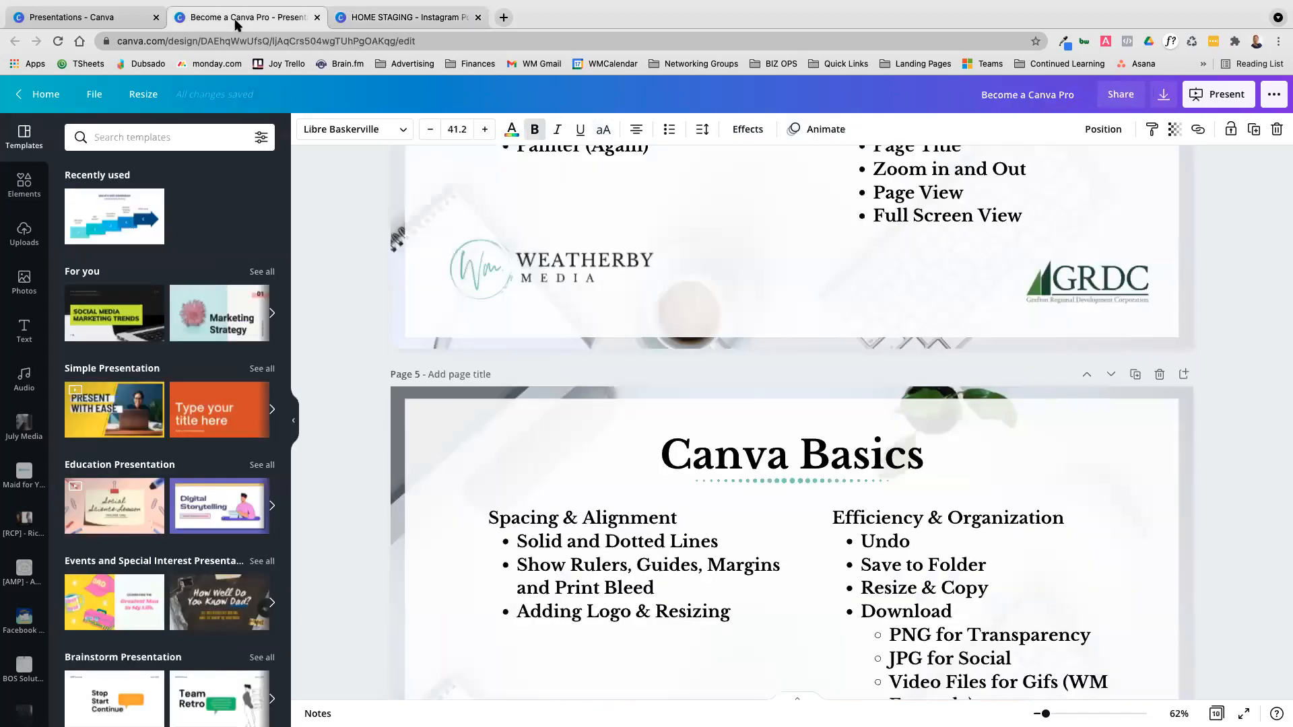
click(403, 18)
scroll(1055, 442, down, 11)
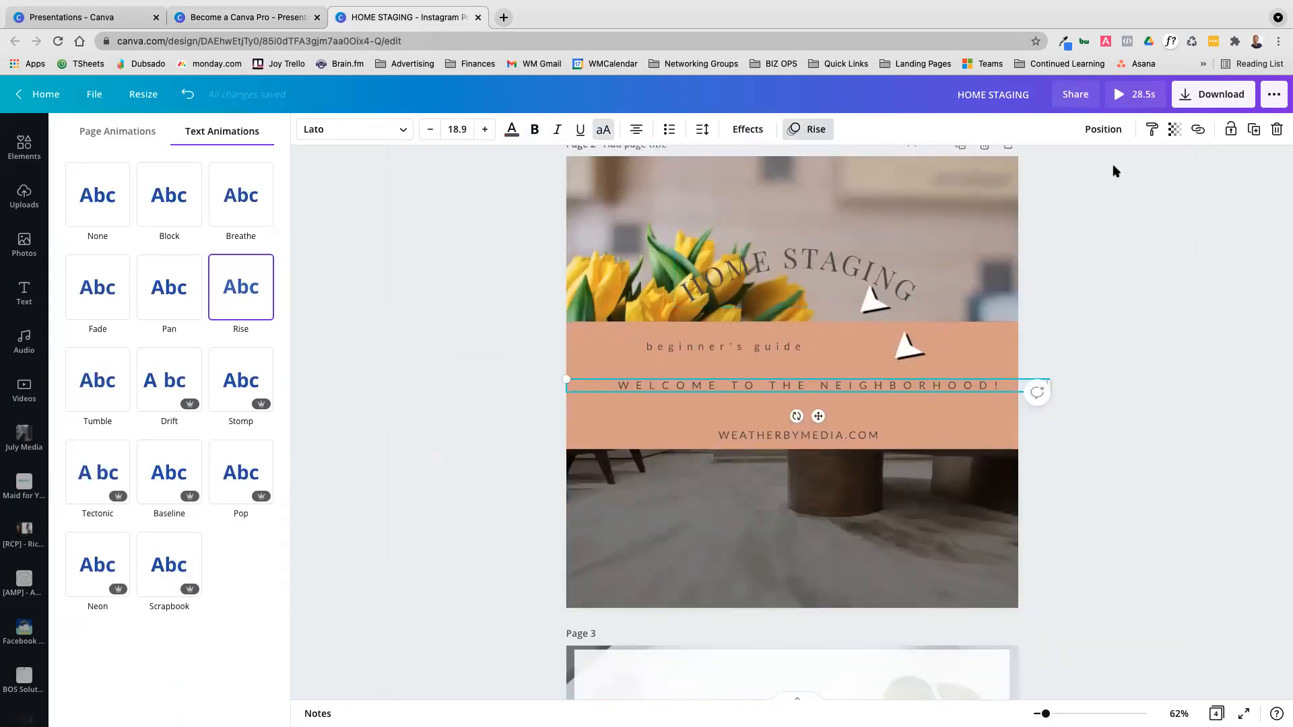
Move the curved HOME STAGING title higher on the tulip photo and look at its layering and page alignment options
click(850, 333)
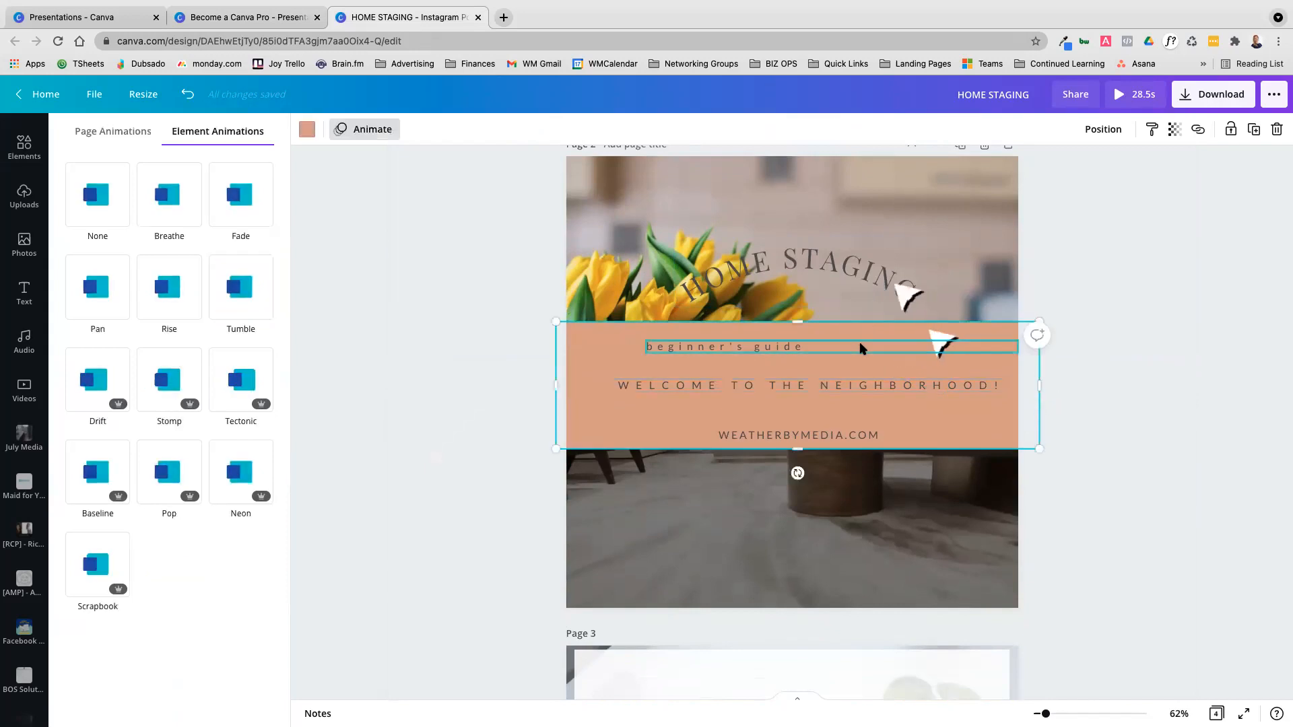
drag(794, 260, 788, 254)
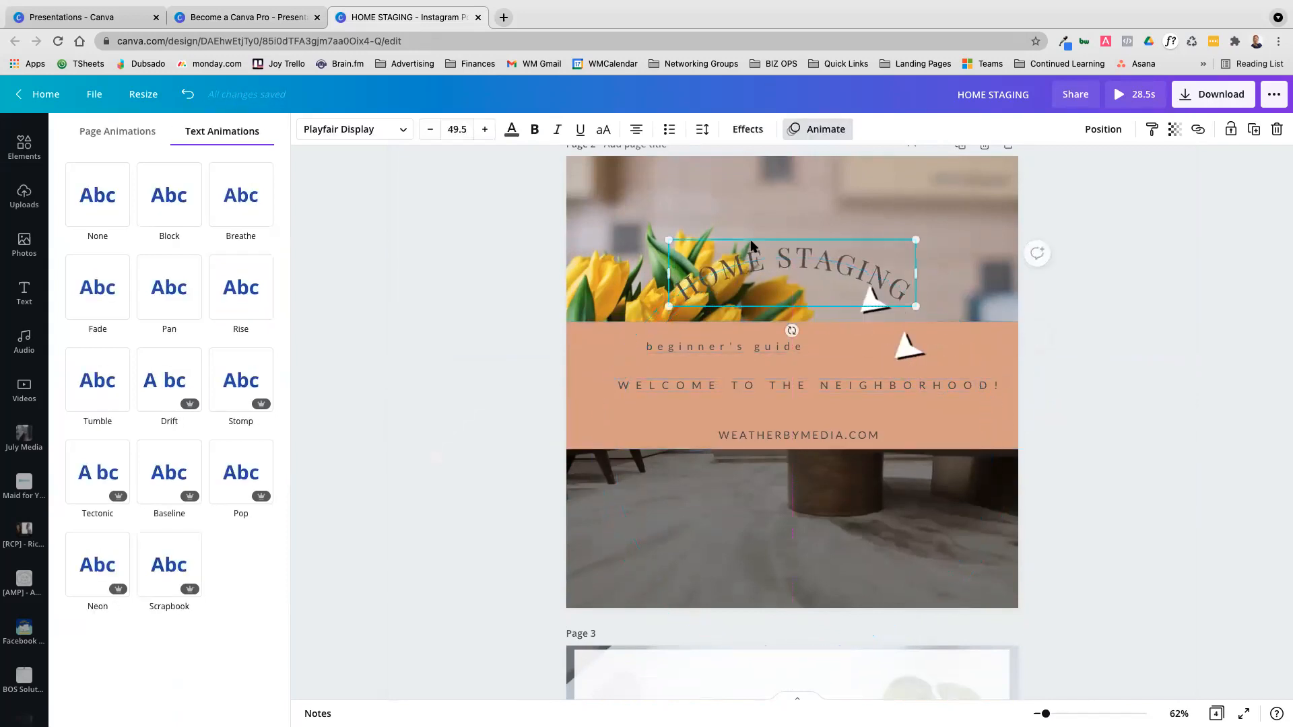
scroll(1254, 425, up, 4)
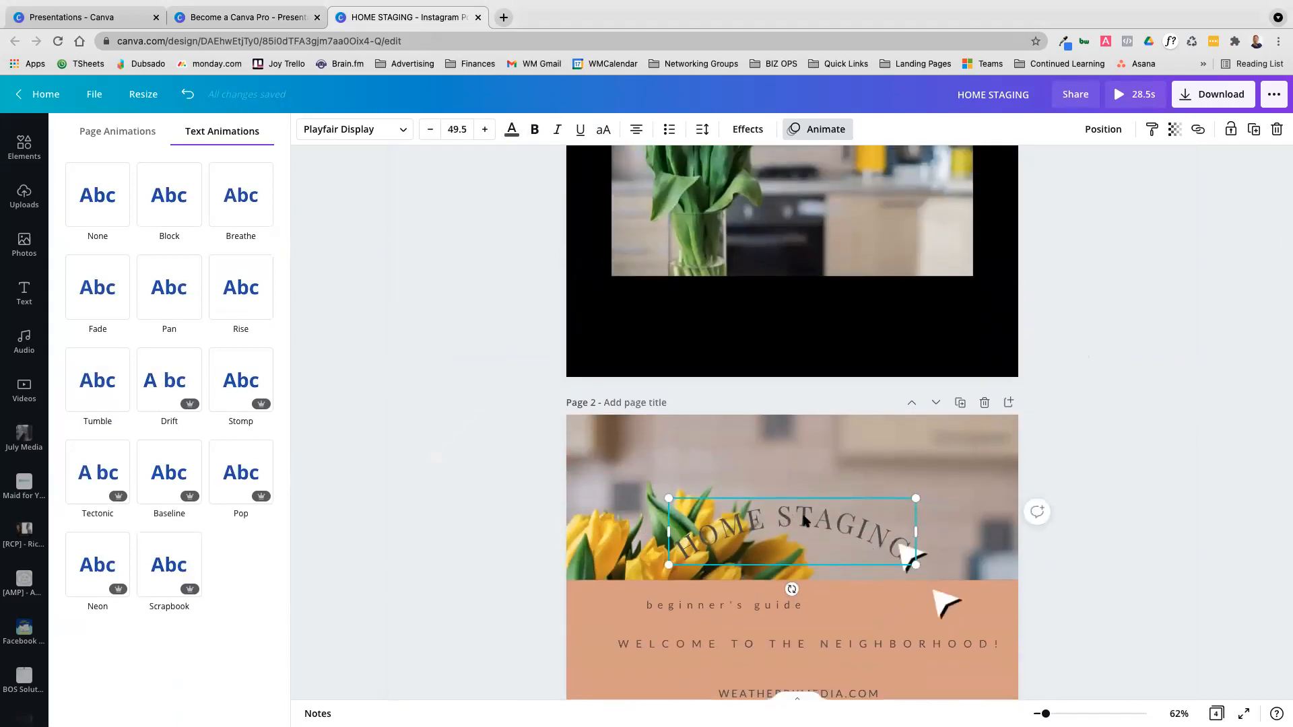
drag(796, 492, 796, 442)
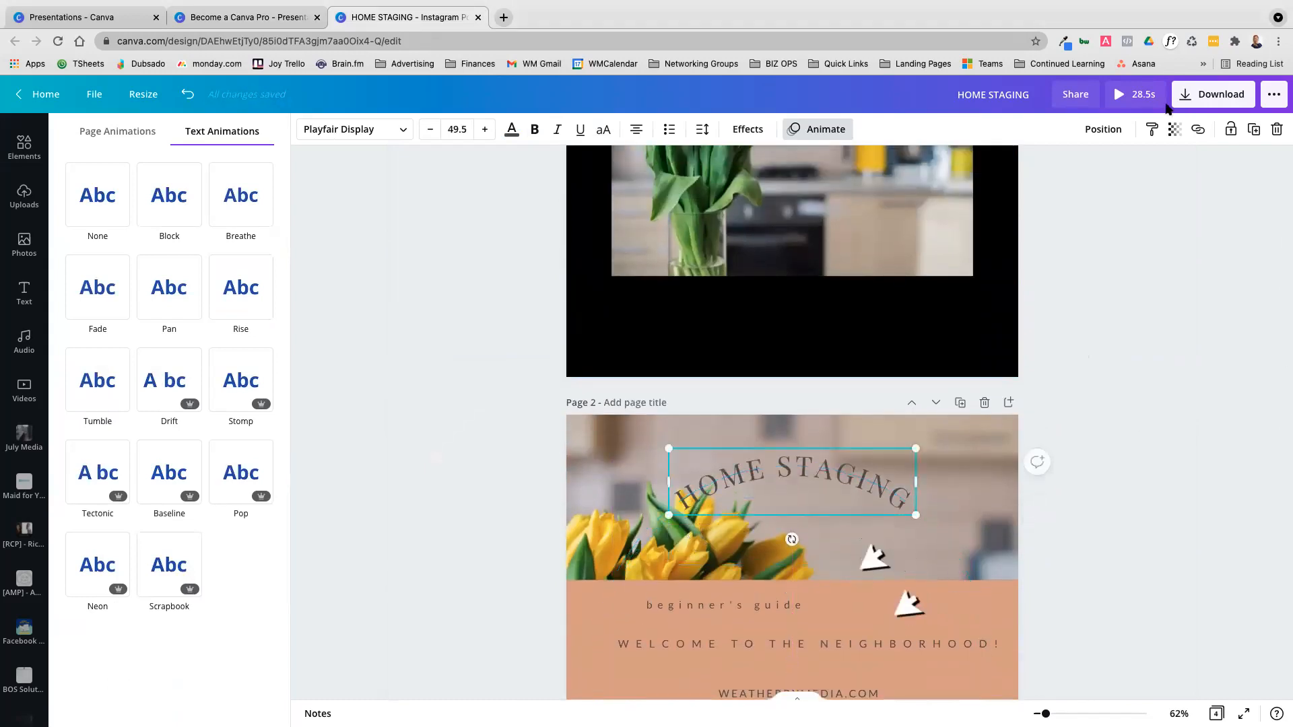
click(1097, 129)
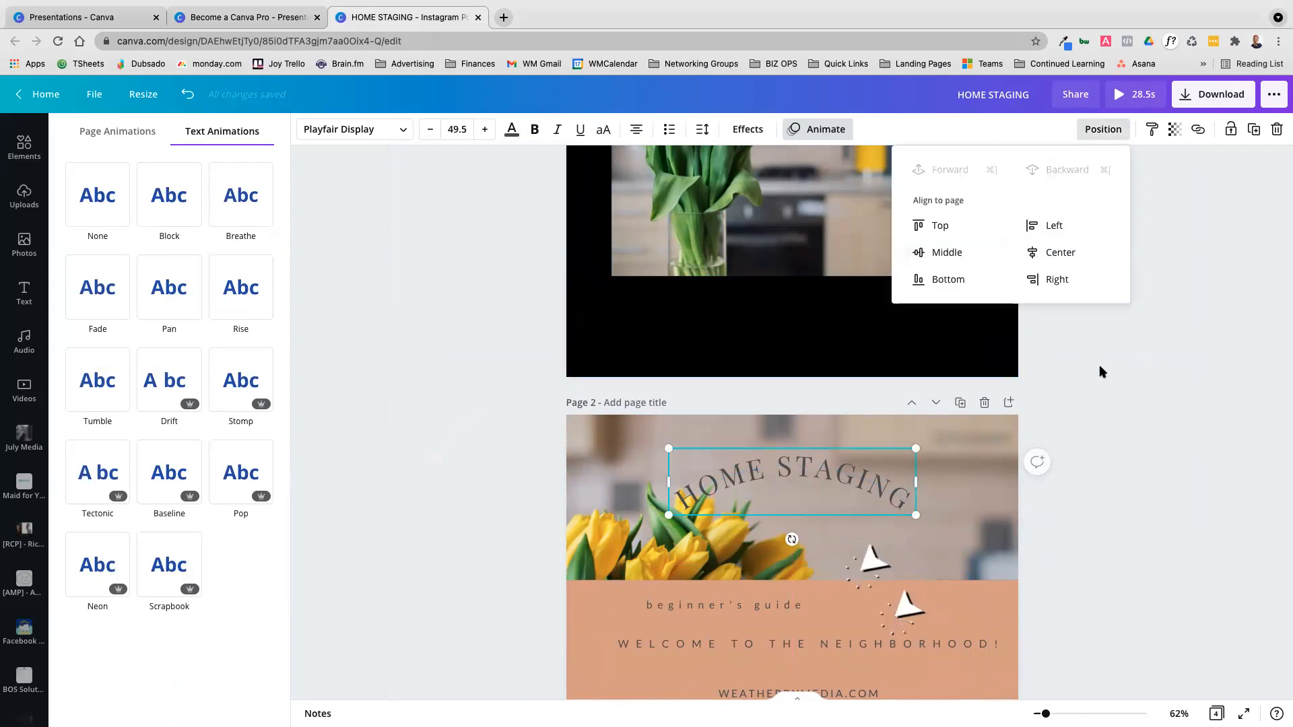
scroll(1145, 364, down, 3)
scroll(1140, 366, down, 1)
click(1210, 487)
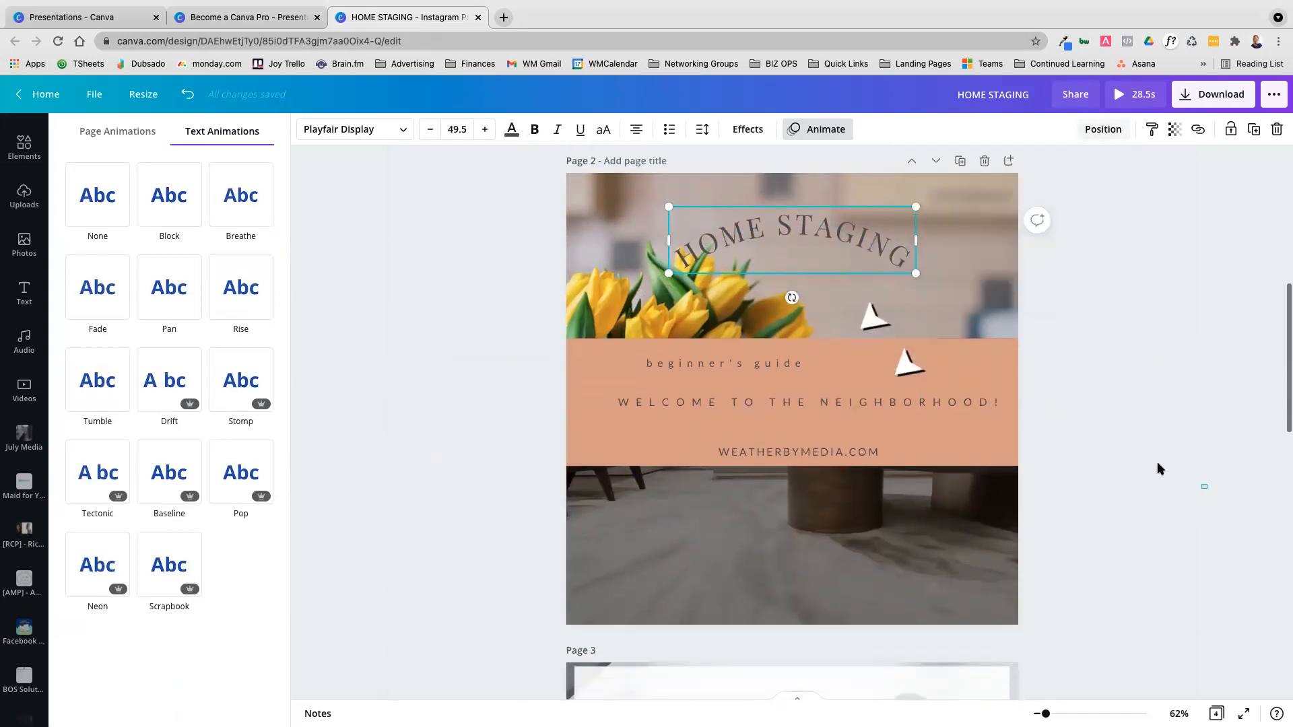
Move the HOME STAGING title and the WEATHERBYMEDIA.COM line onto the dark floor photo and color both white
drag(812, 239, 709, 527)
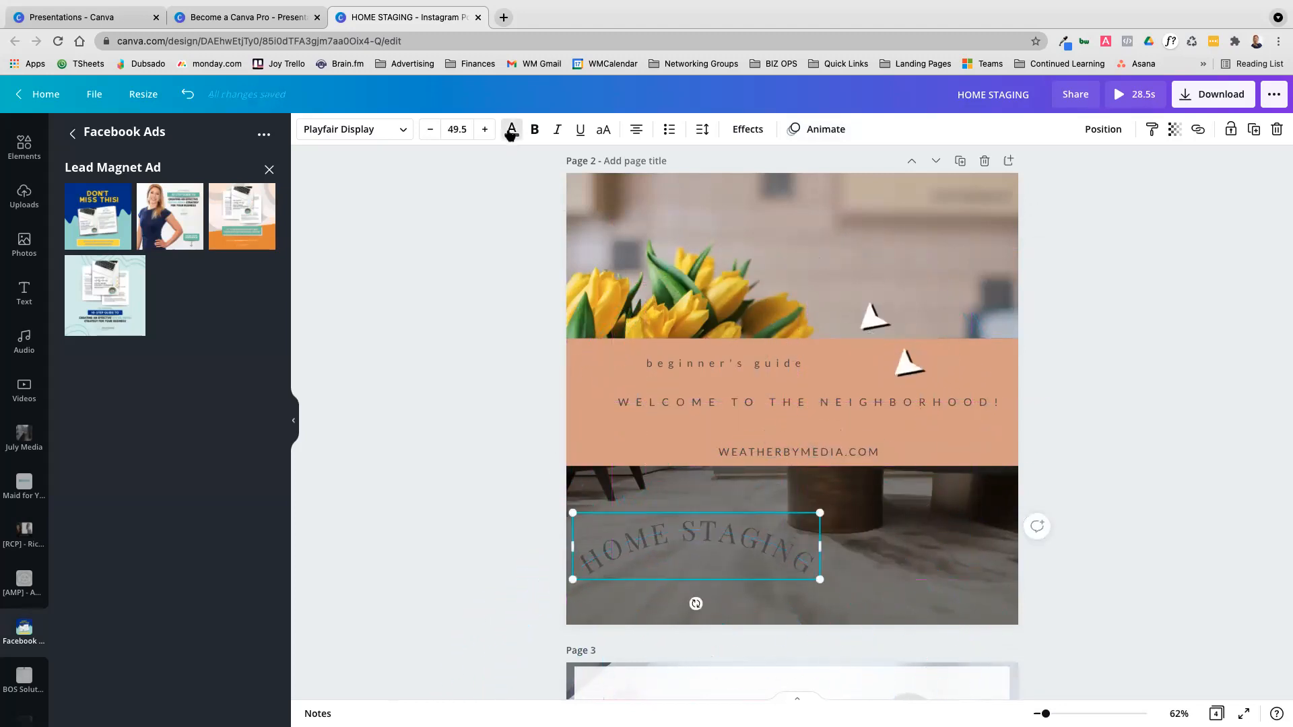
click(511, 129)
click(183, 234)
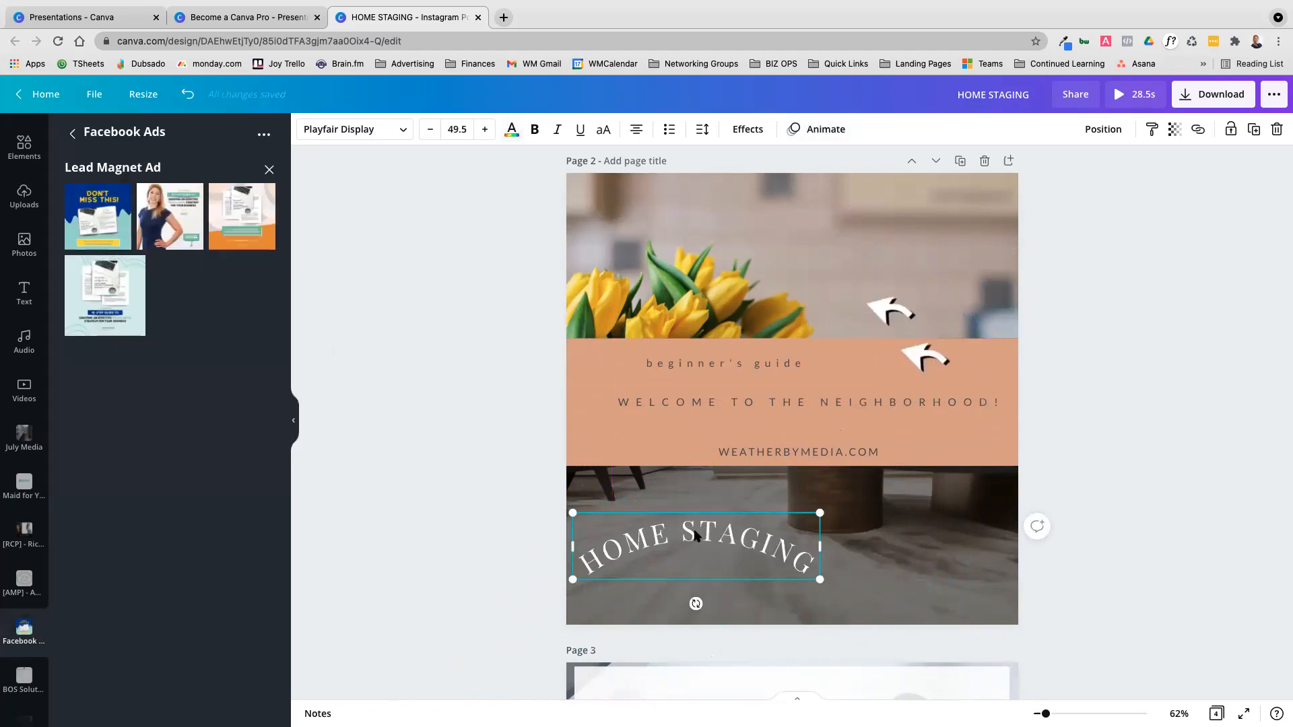
drag(817, 452, 719, 580)
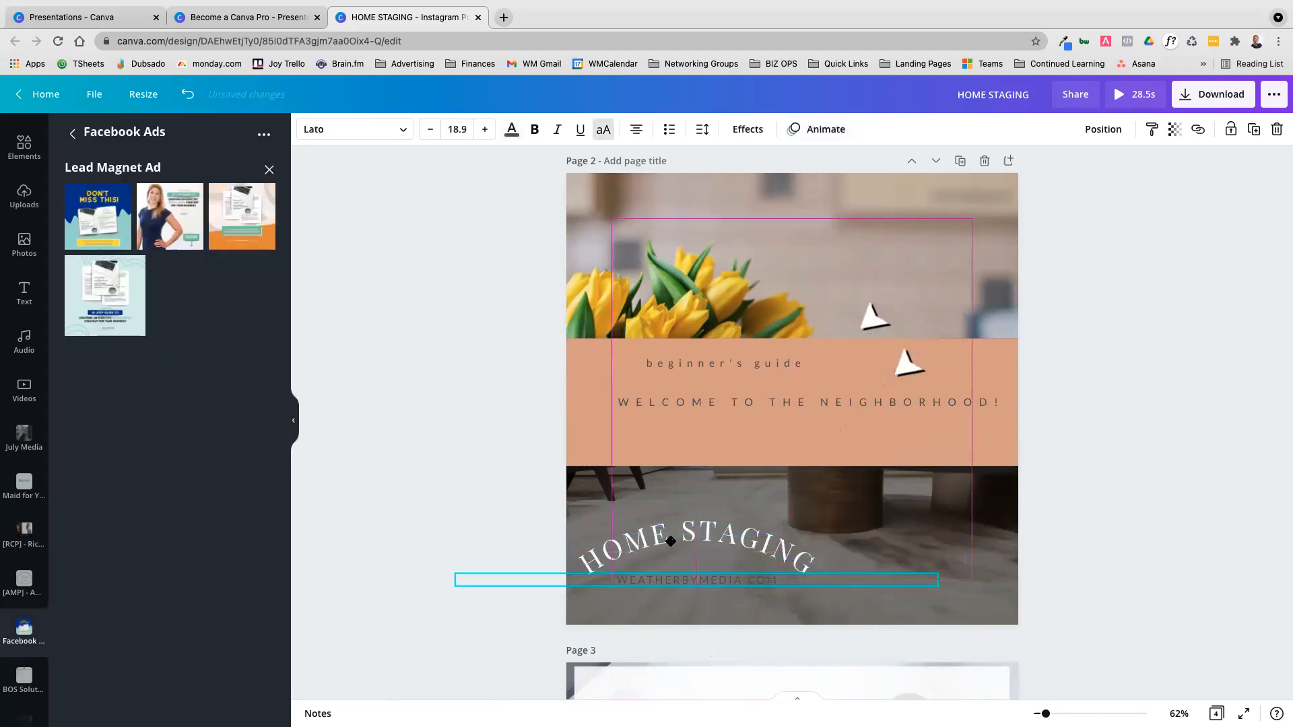
click(512, 131)
click(200, 248)
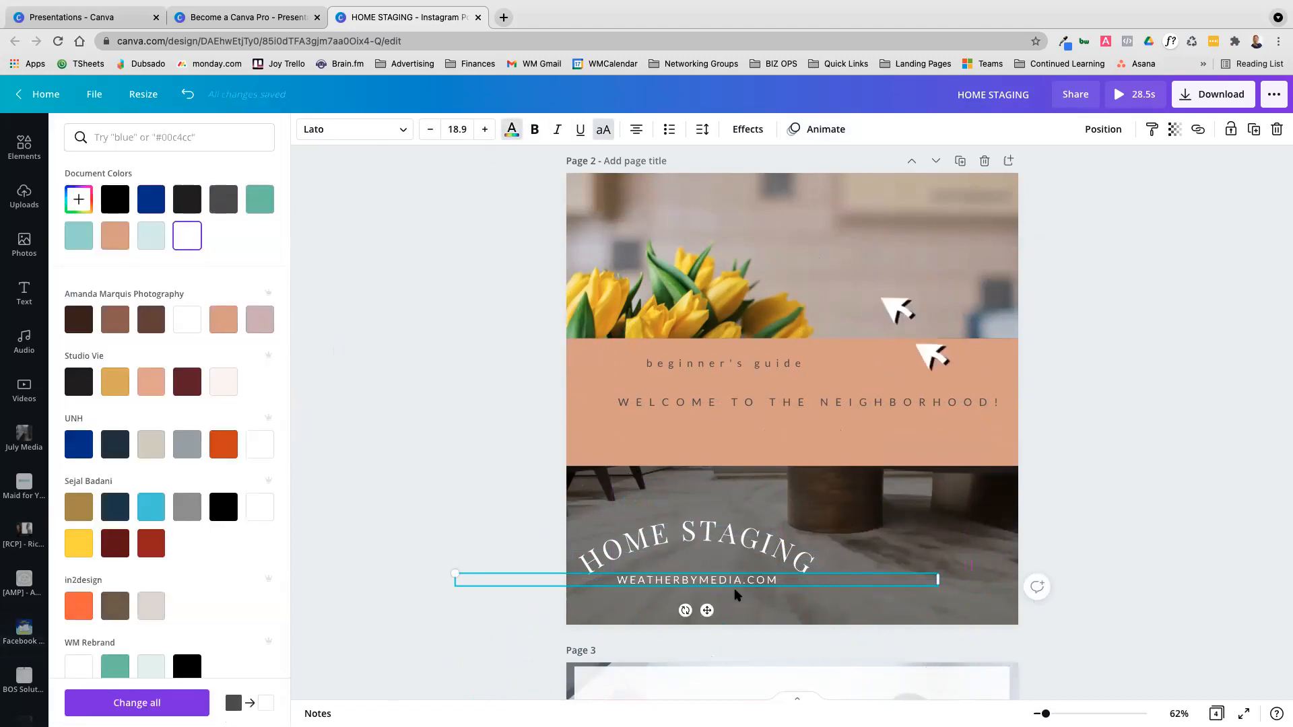
Shrink the WEATHERBYMEDIA.COM line to size 12 and center it beneath the arch of the HOME STAGING title
drag(451, 572, 632, 577)
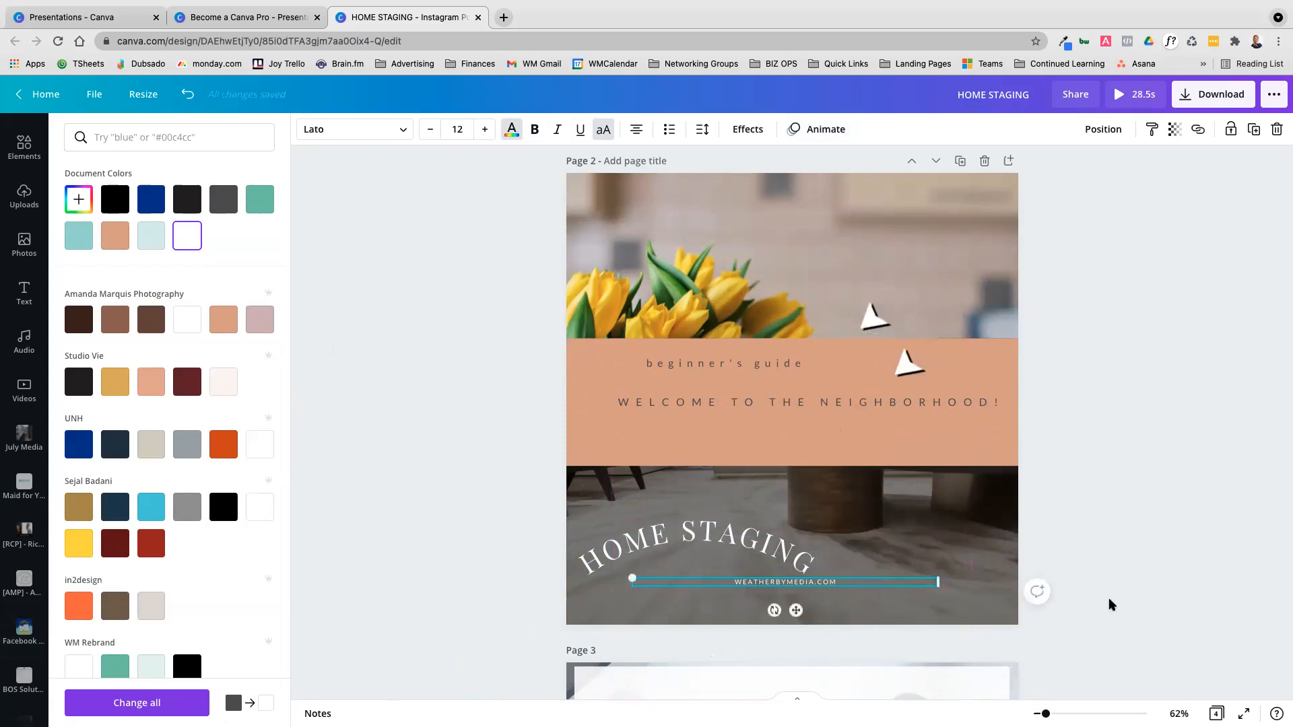
click(1173, 605)
drag(789, 584, 691, 559)
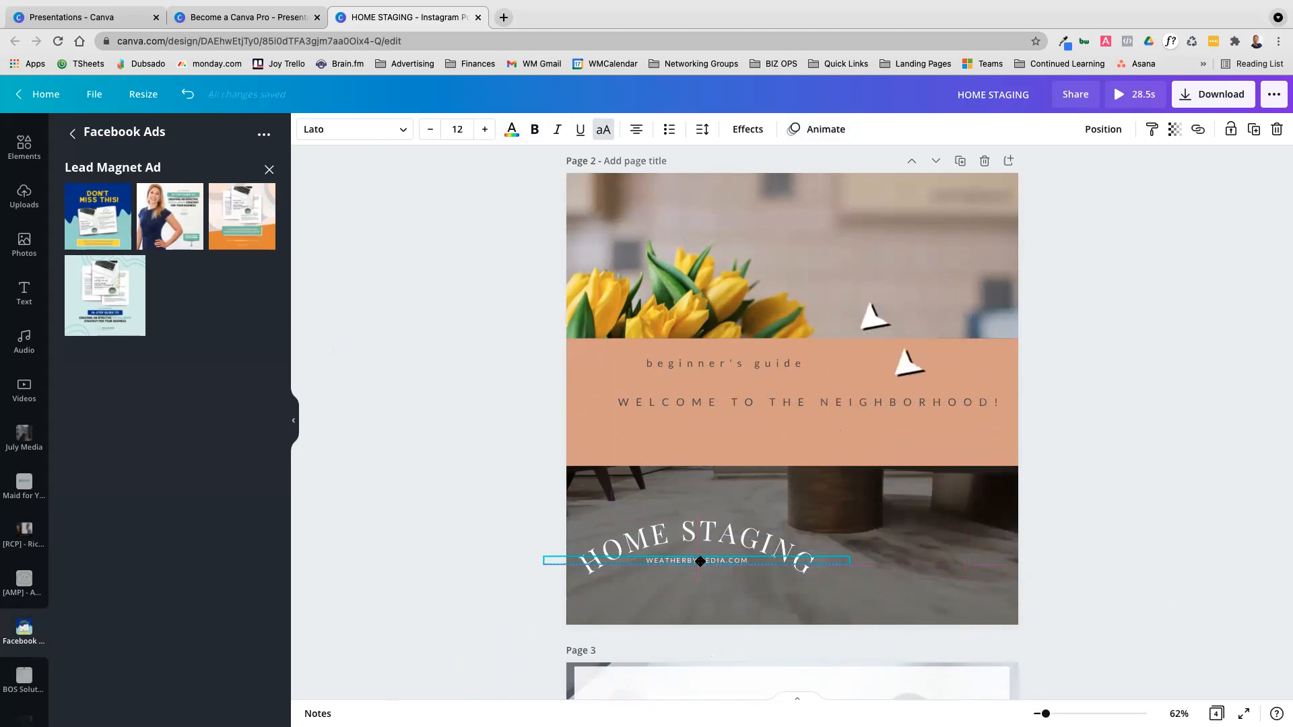
drag(699, 562, 699, 562)
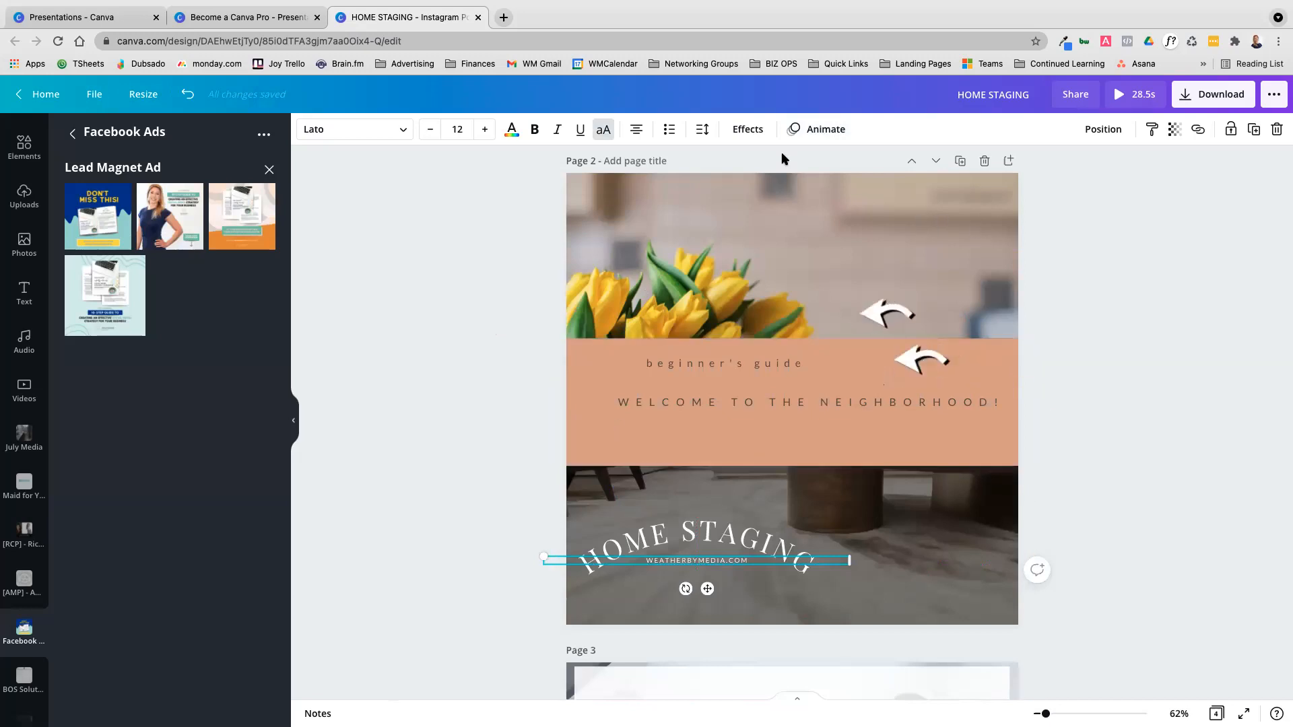
Show the rulers and move the white HOME STAGING title back up over the tulip photo
click(93, 98)
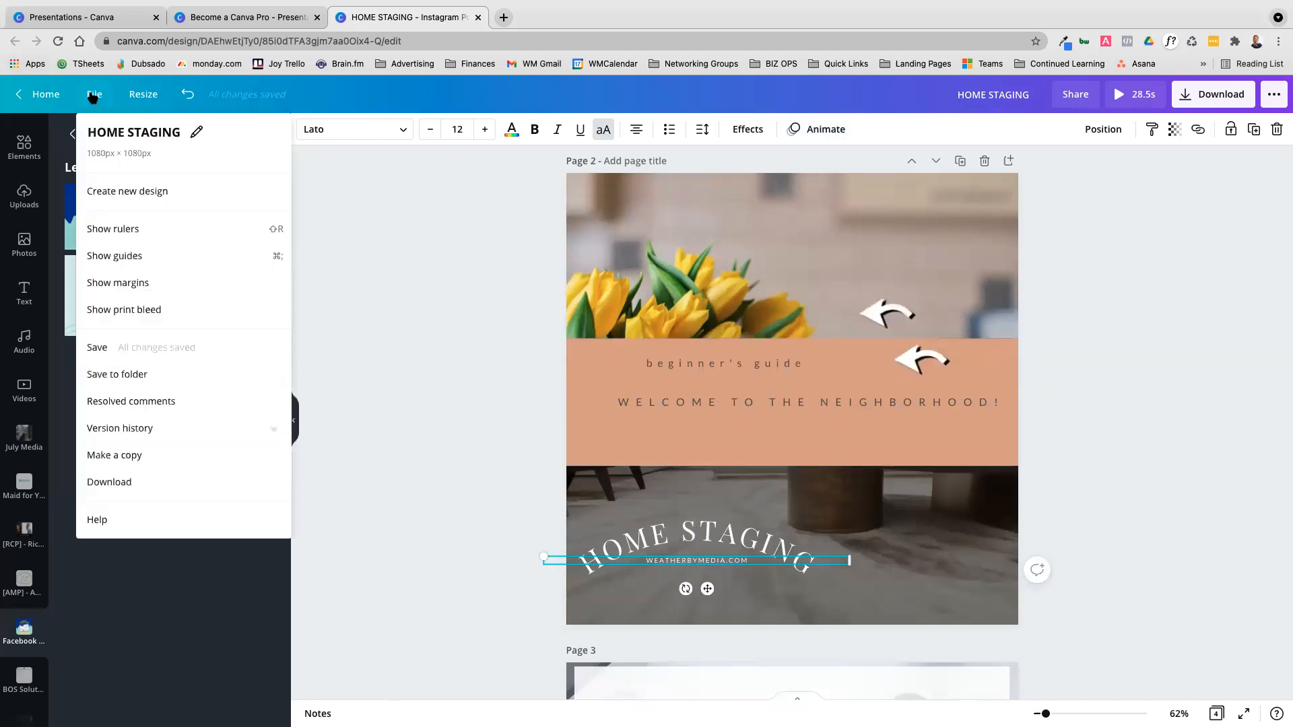
click(173, 232)
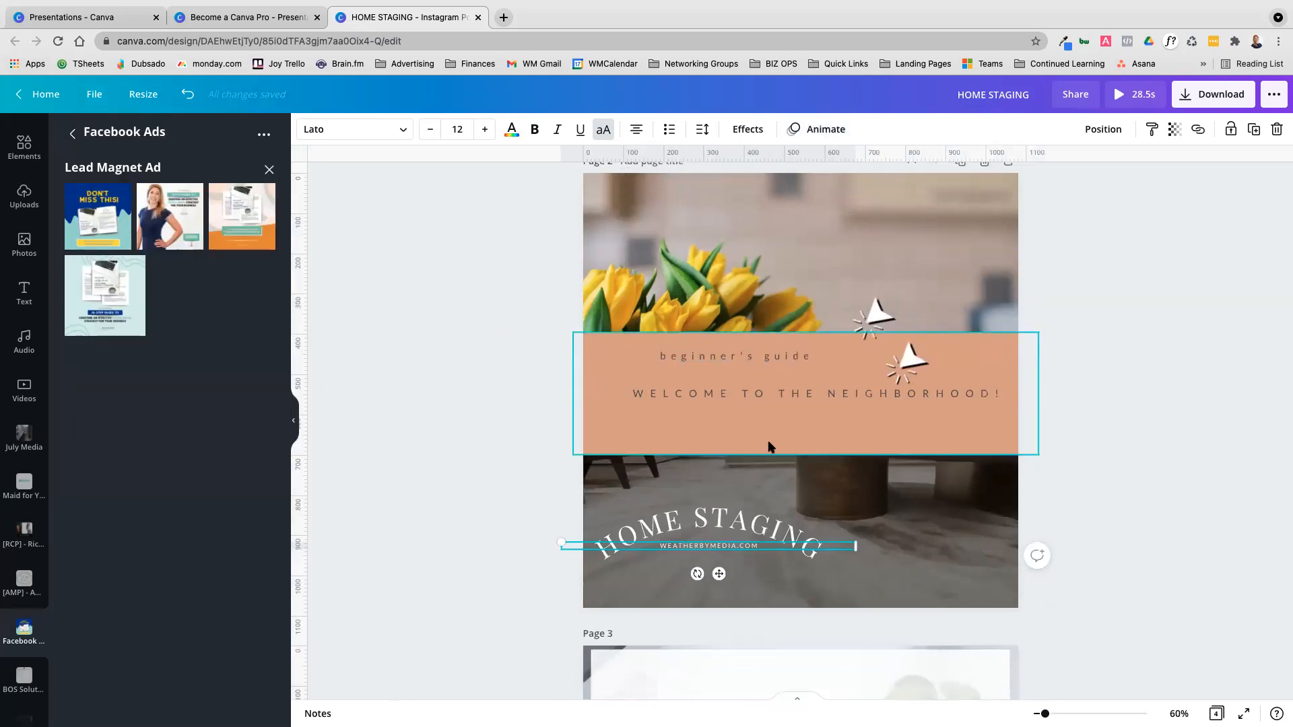
drag(703, 519, 743, 242)
drag(512, 226, 512, 226)
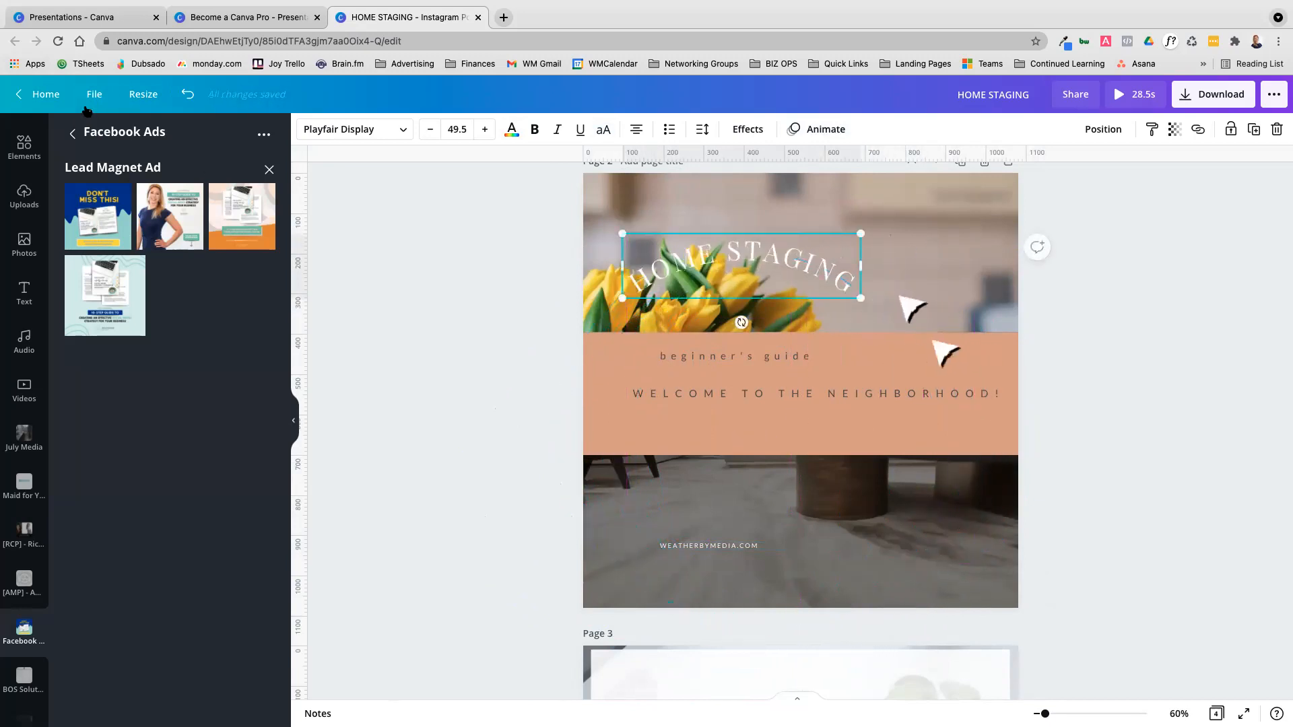
Turn on the guides, margins and print bleed for the design
click(94, 94)
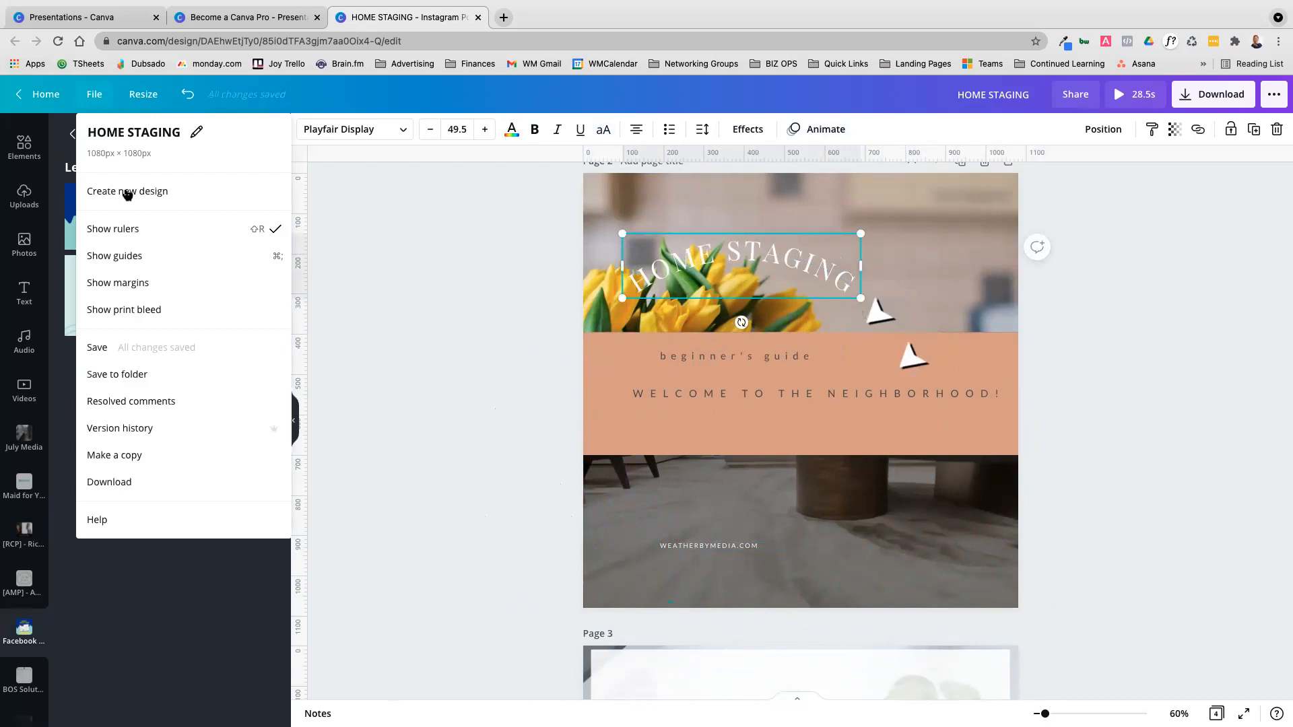
click(135, 260)
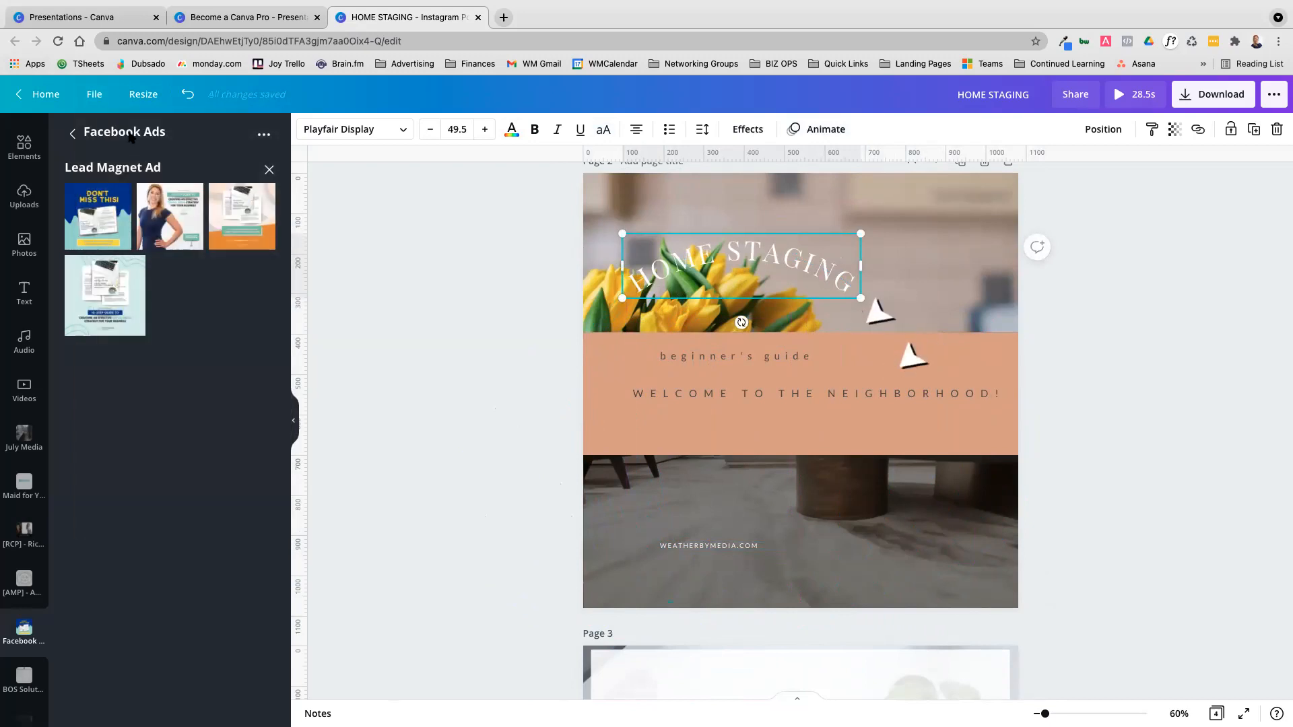
click(95, 96)
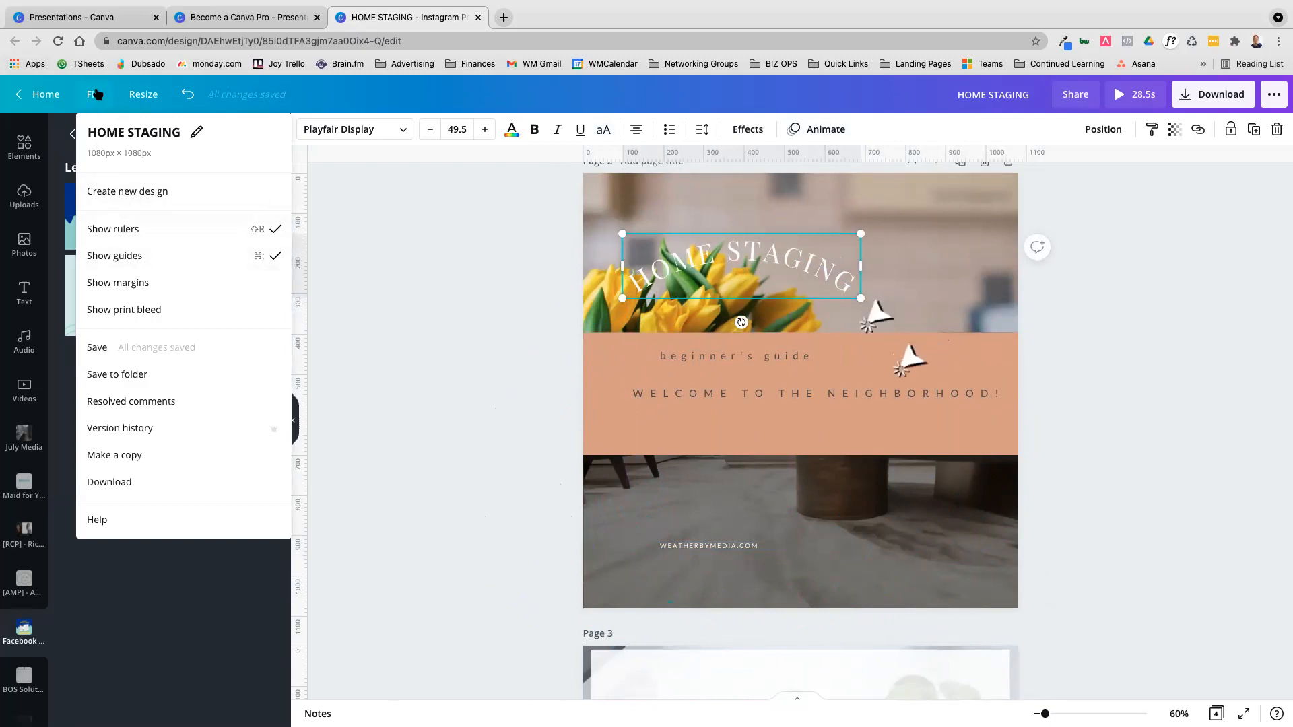
click(138, 290)
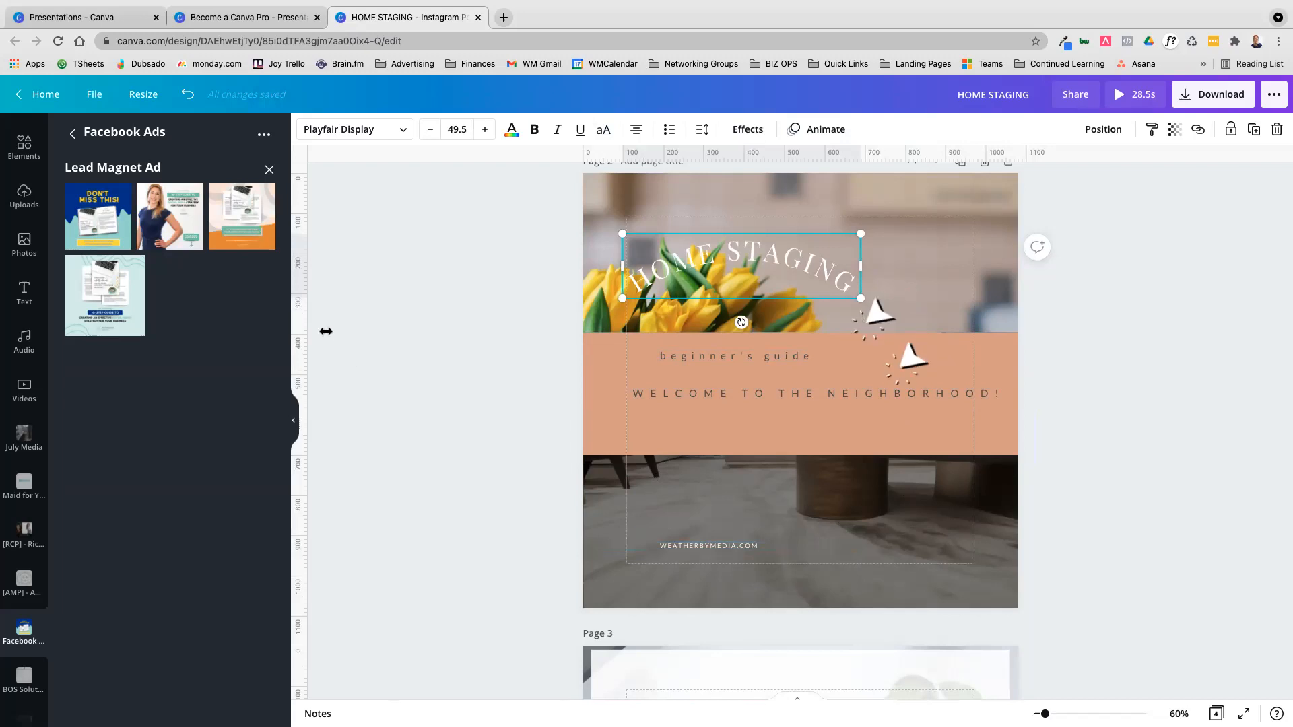
click(107, 97)
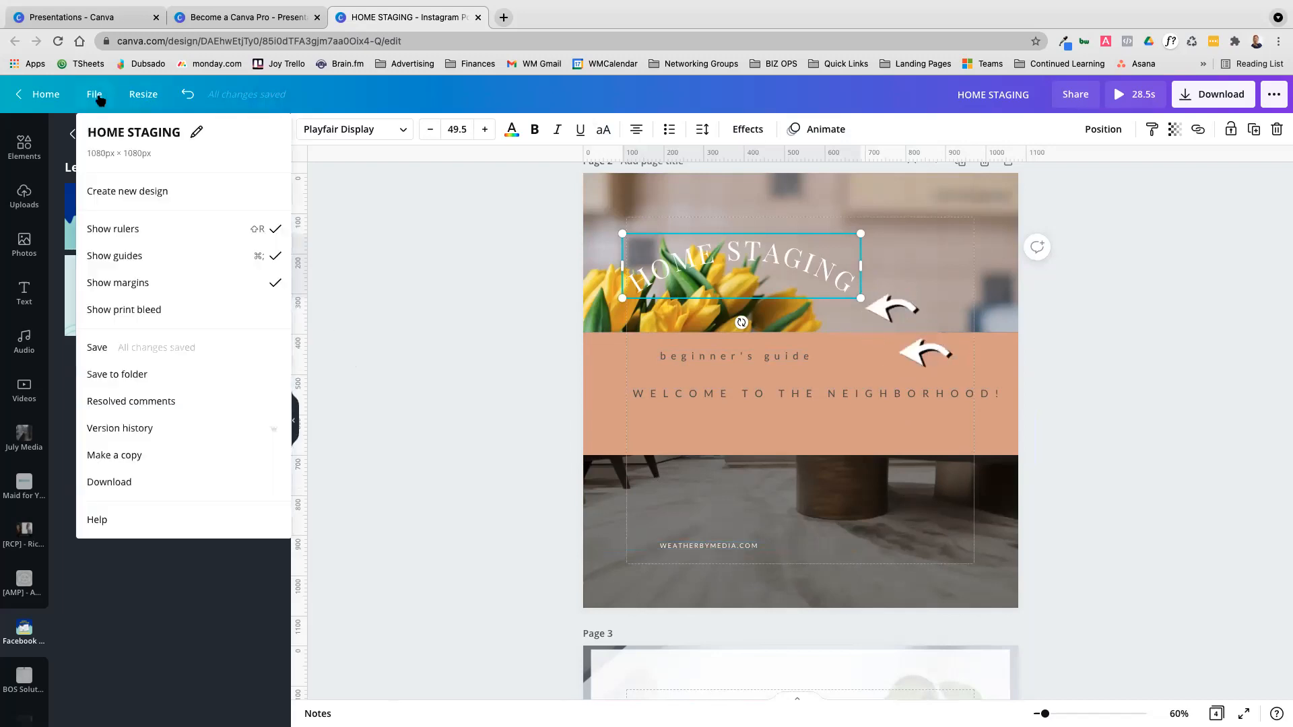
click(126, 285)
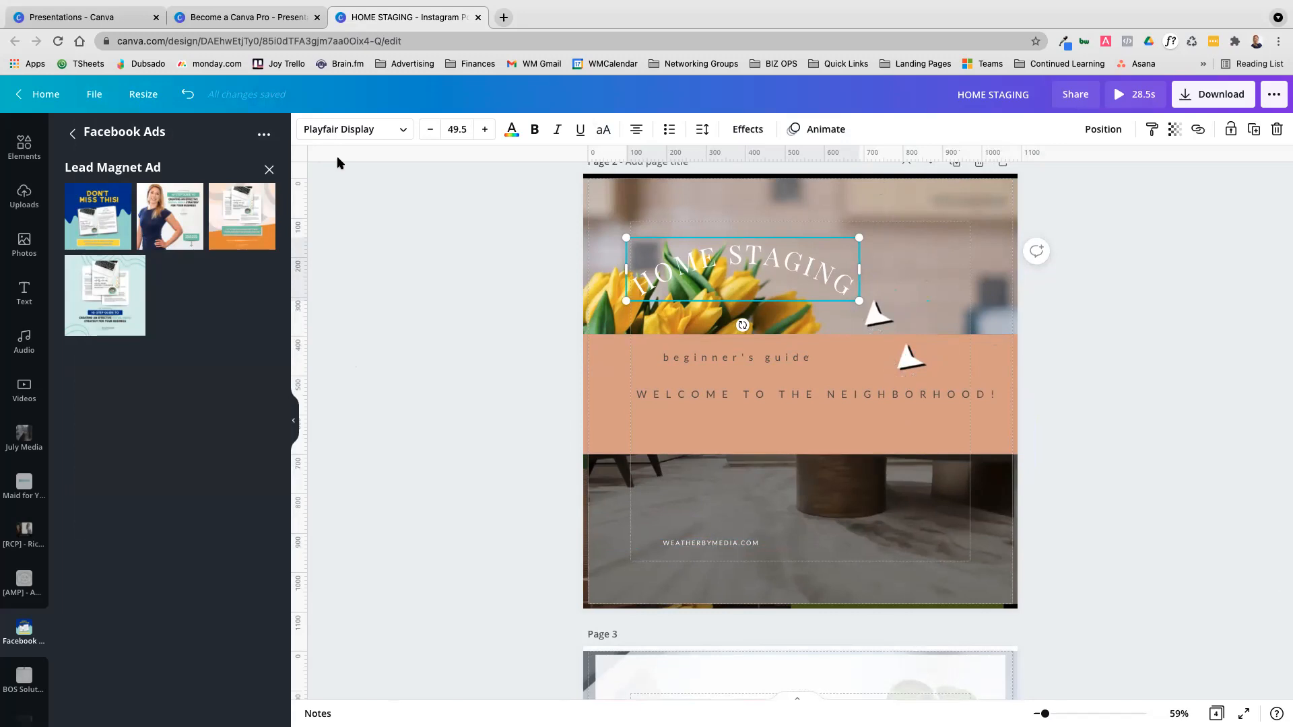
click(90, 97)
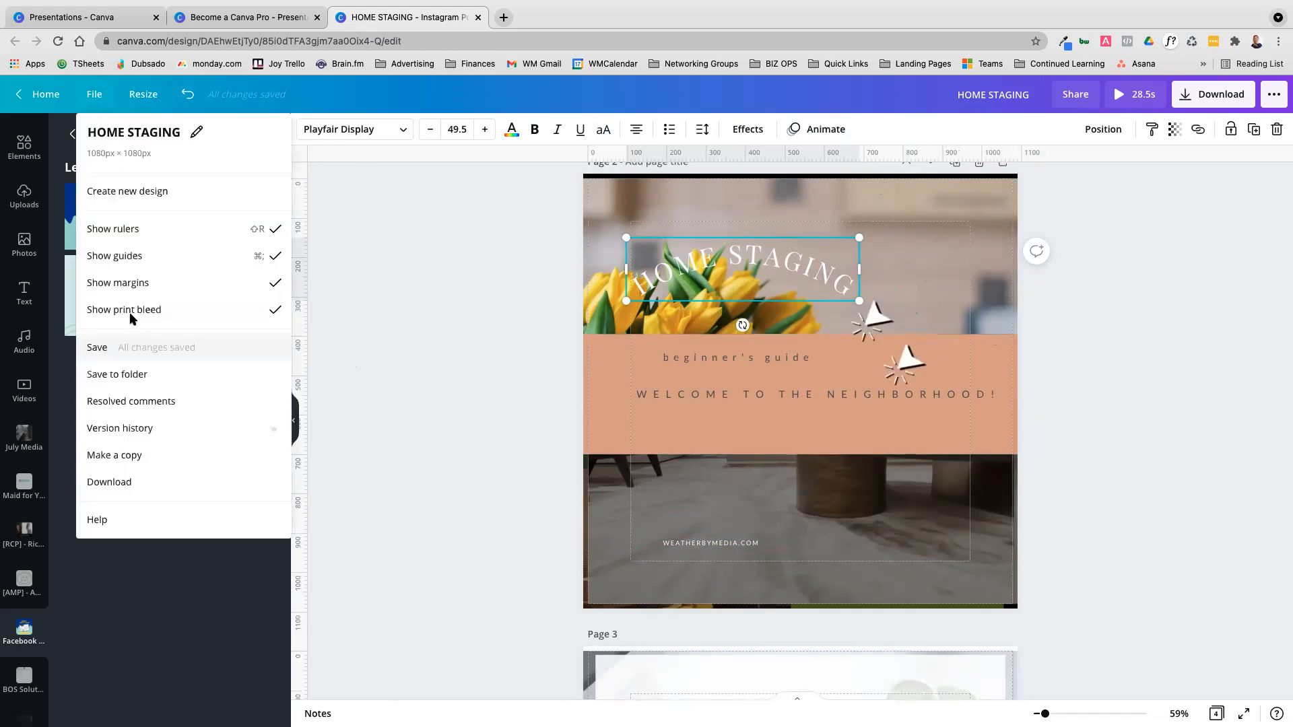
Move the HOME STAGING title back down to the WEATHERBYMEDIA.COM line on the dark floor photo and shift both lines together
drag(740, 273, 710, 537)
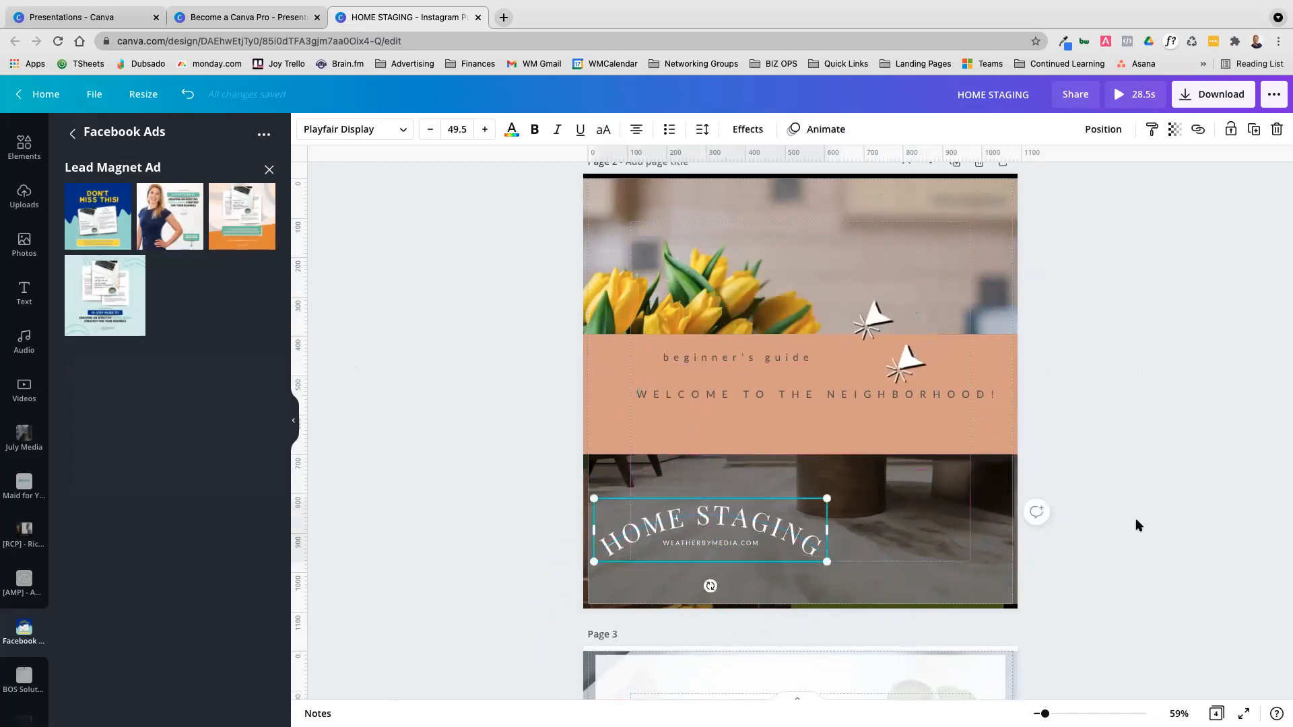
click(1137, 524)
click(705, 520)
click(728, 544)
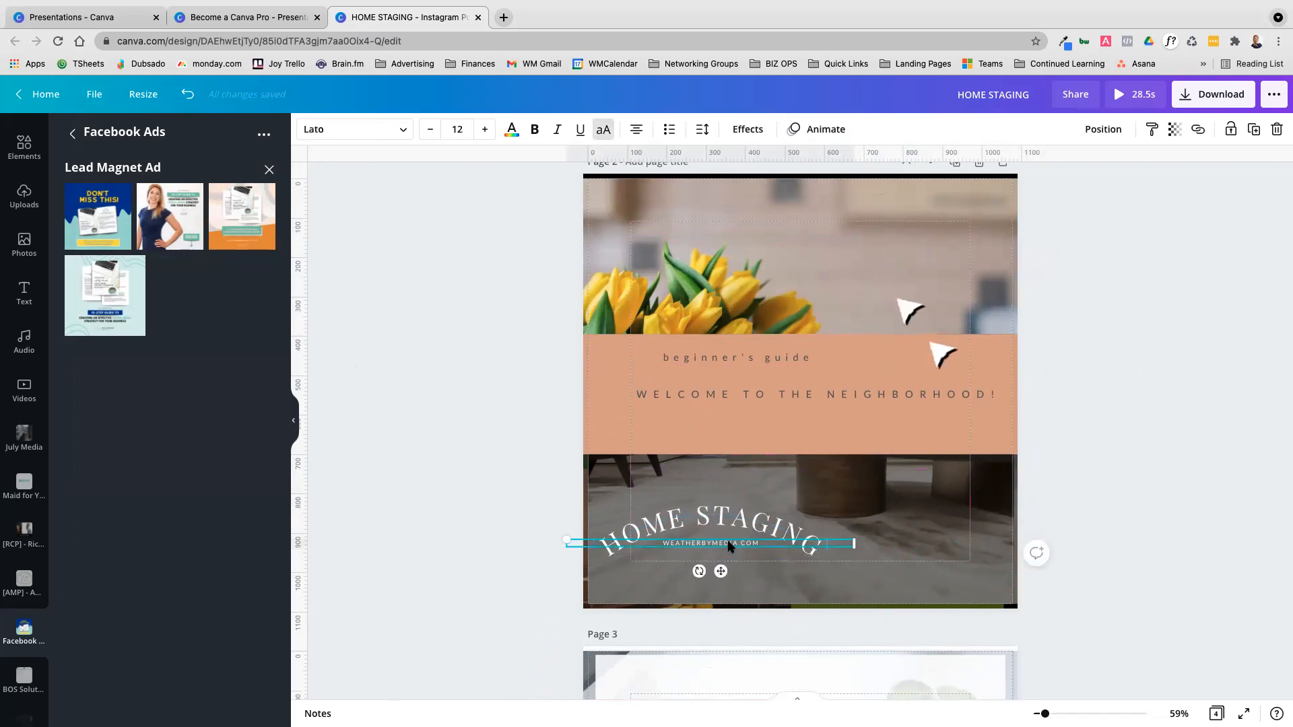
shift+click(732, 527)
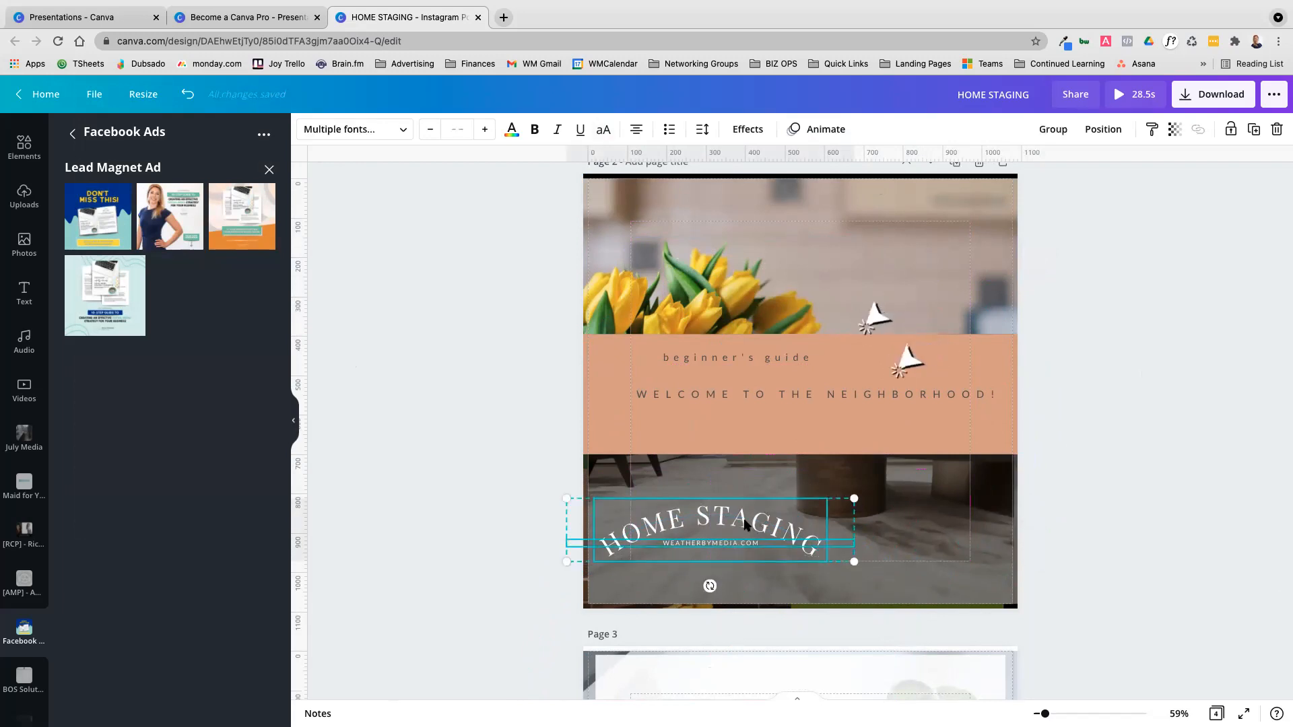
drag(774, 538, 799, 524)
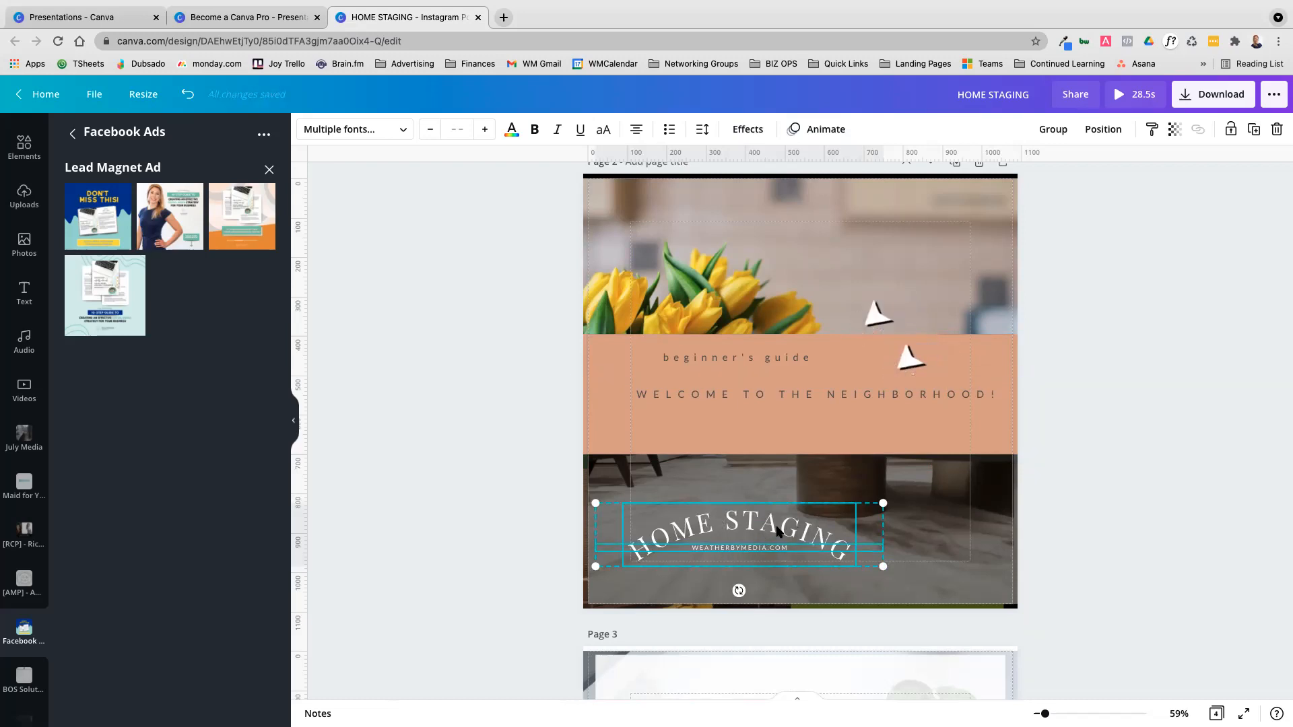
Group the HOME STAGING title with the WEATHERBYMEDIA.COM line and reposition the group slightly on the floor photo
click(1049, 130)
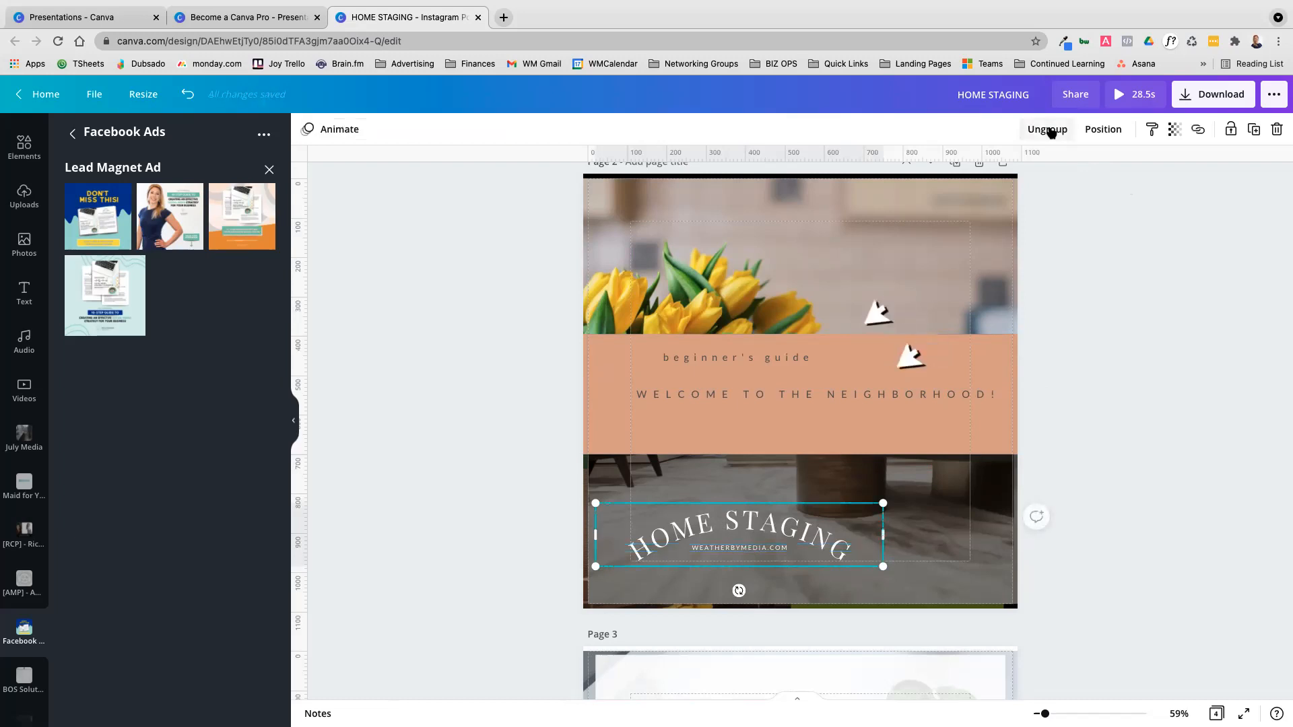
click(1203, 286)
mouse_move(797, 529)
mouse_down()
mouse_move(845, 503)
mouse_move(780, 536)
mouse_up()
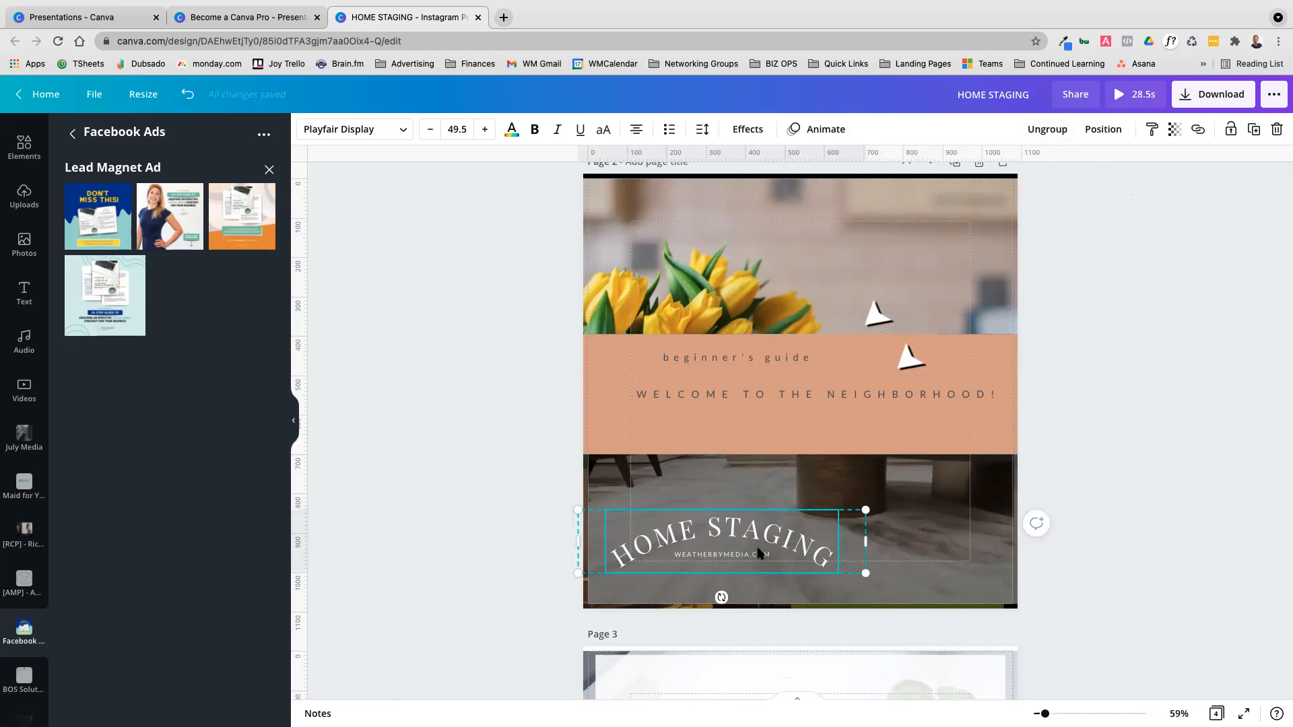
click(1168, 349)
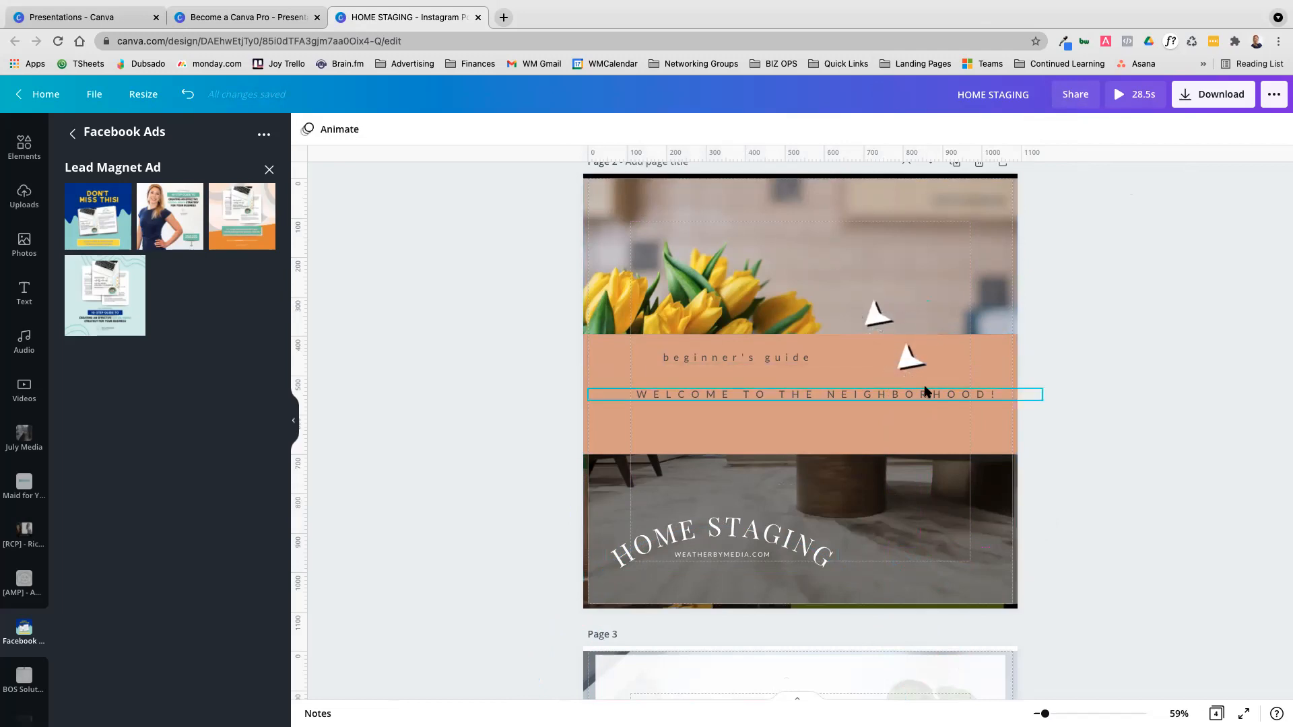
Look through the file types offered for downloading the design, from PNG to GIF
click(1221, 89)
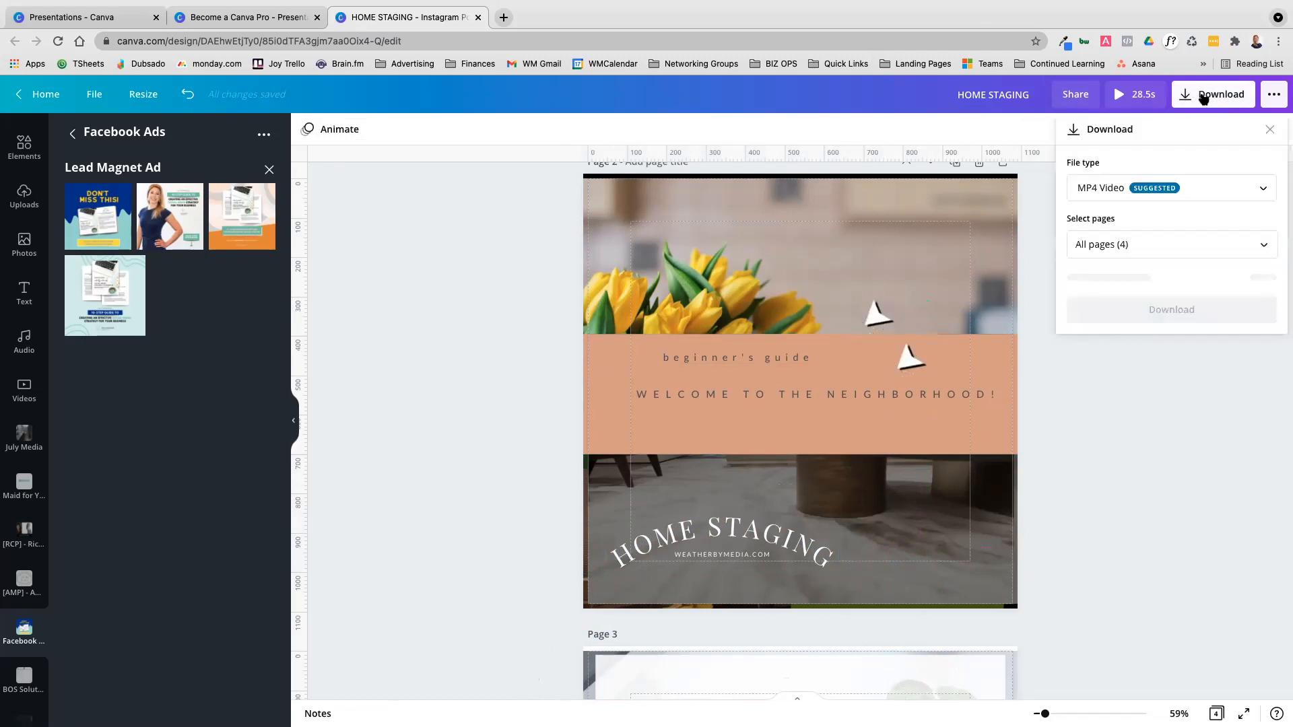
click(1159, 190)
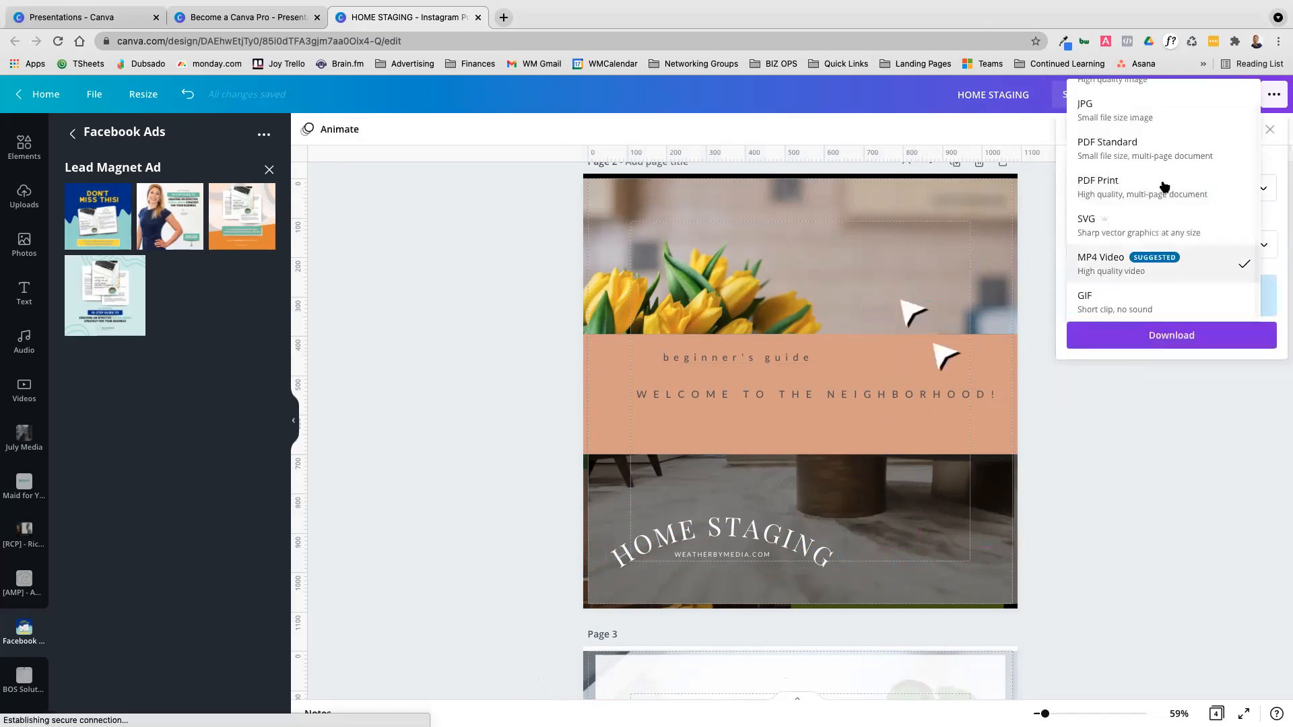
scroll(1164, 186, up, 1)
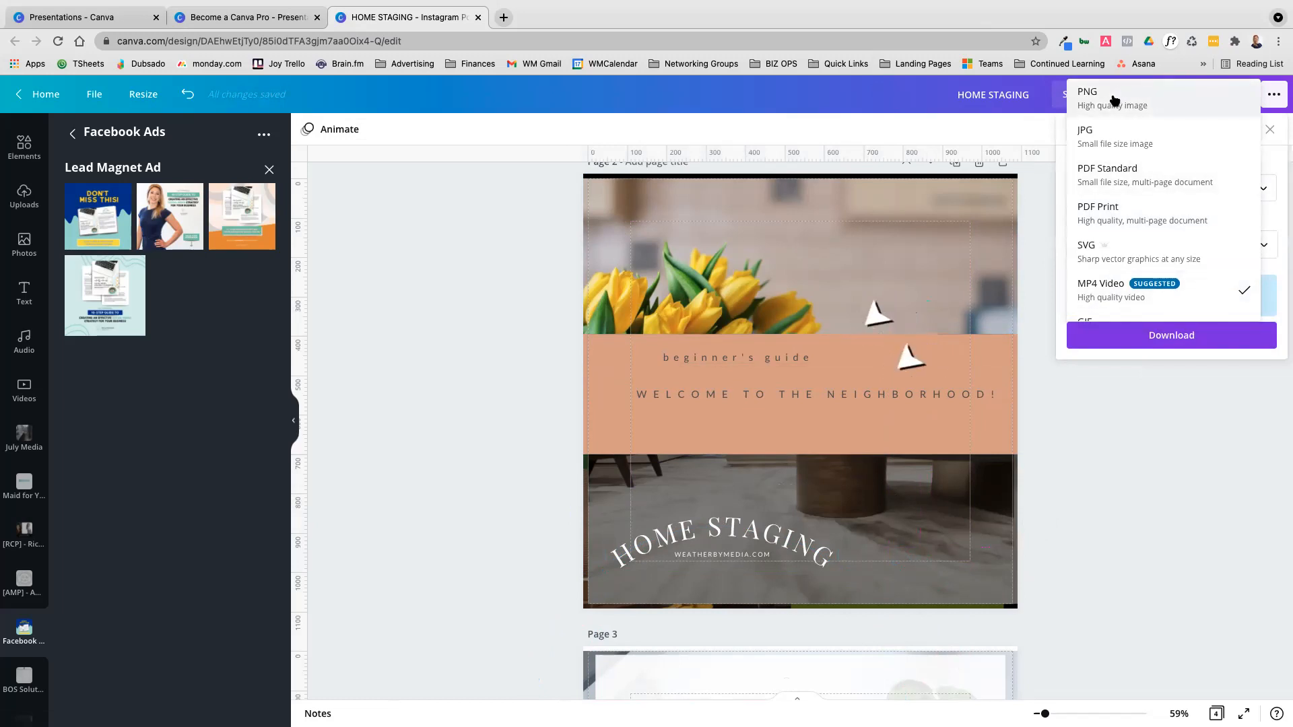
scroll(1216, 450, down, 2)
scroll(1216, 452, down, 5)
scroll(953, 459, up, 3)
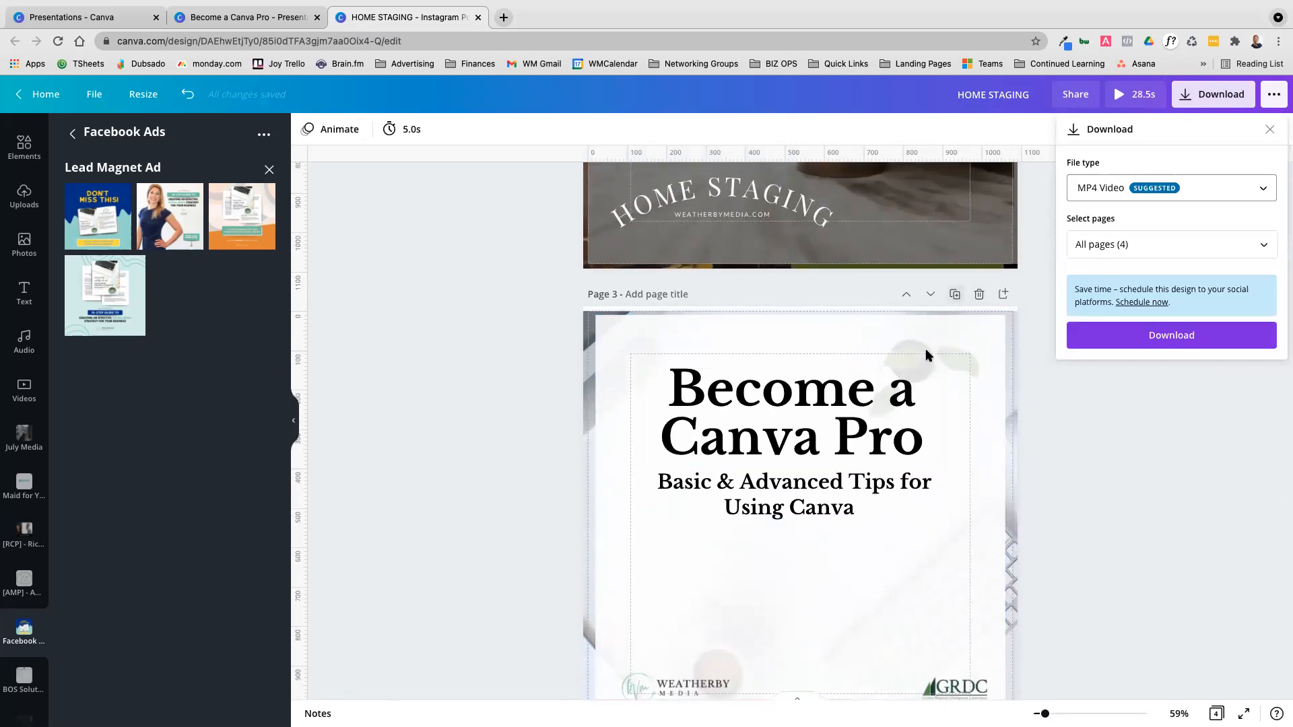
Delete the white overlay, the desk photo and the Become a Canva Pro heading from page 3
click(964, 361)
key(Delete)
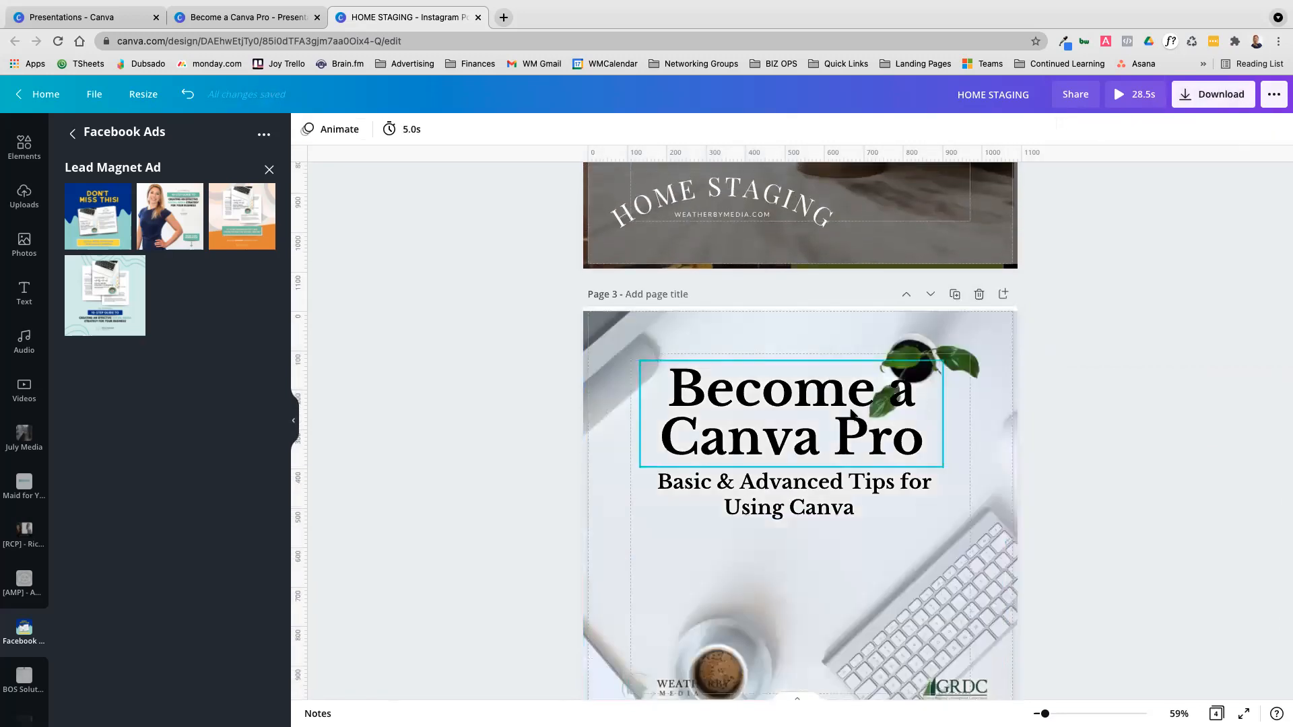
click(854, 412)
key(Delete)
click(870, 448)
key(Delete)
click(859, 472)
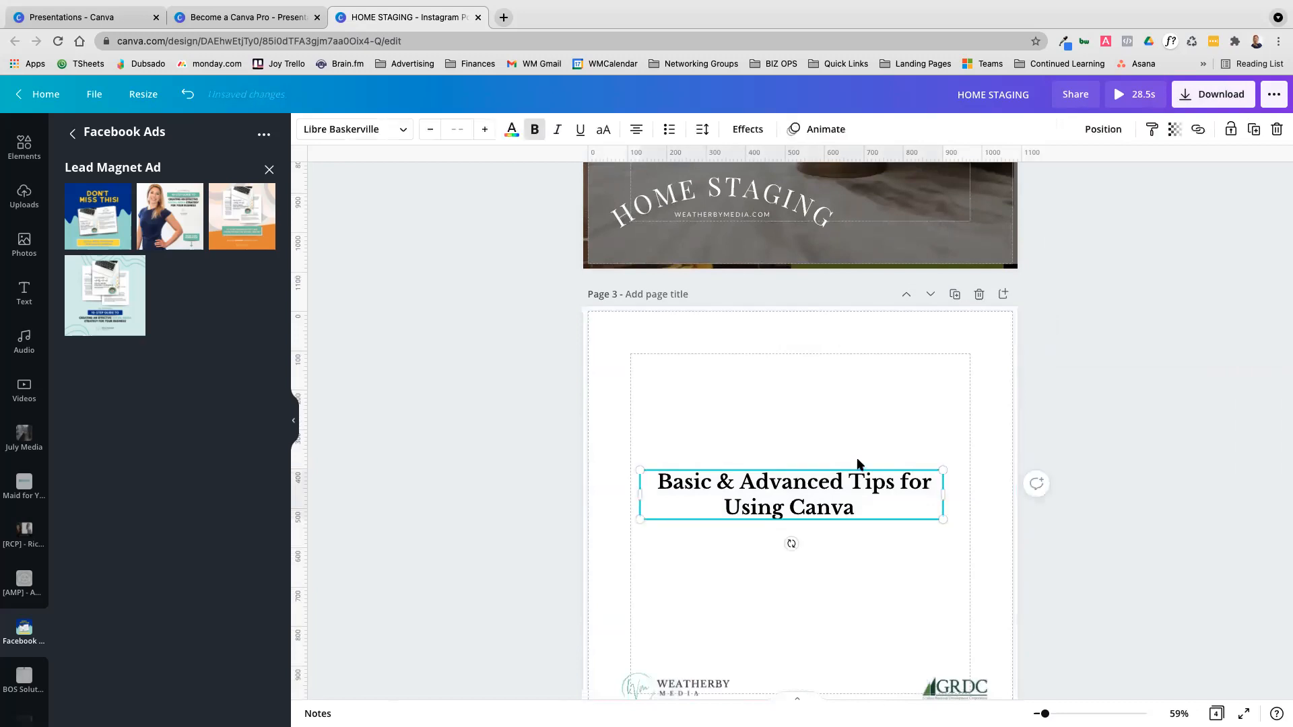
Set the download file type to PNG
click(1231, 103)
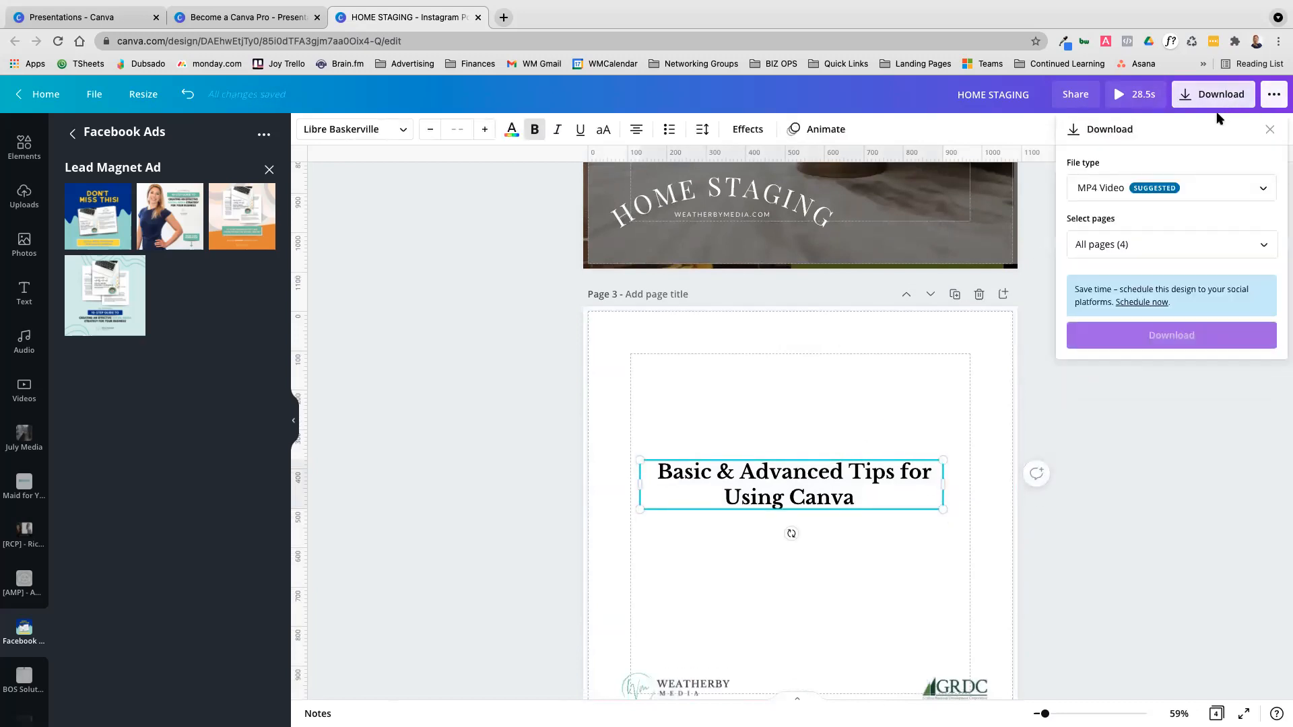
click(1153, 194)
scroll(1145, 172, up, 1)
click(1130, 108)
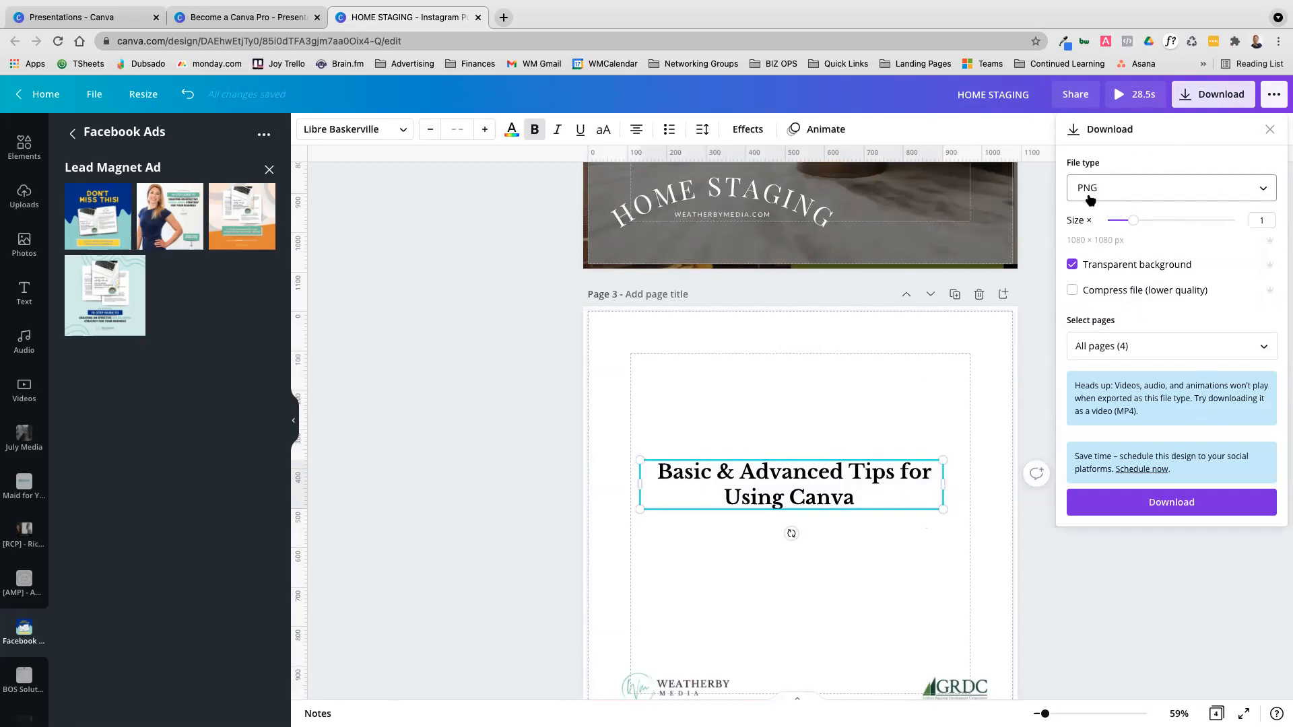
Examine the remaining download file types, including PDF, SVG, MP4 Video and GIF, with page 2 of the design in view
click(1117, 191)
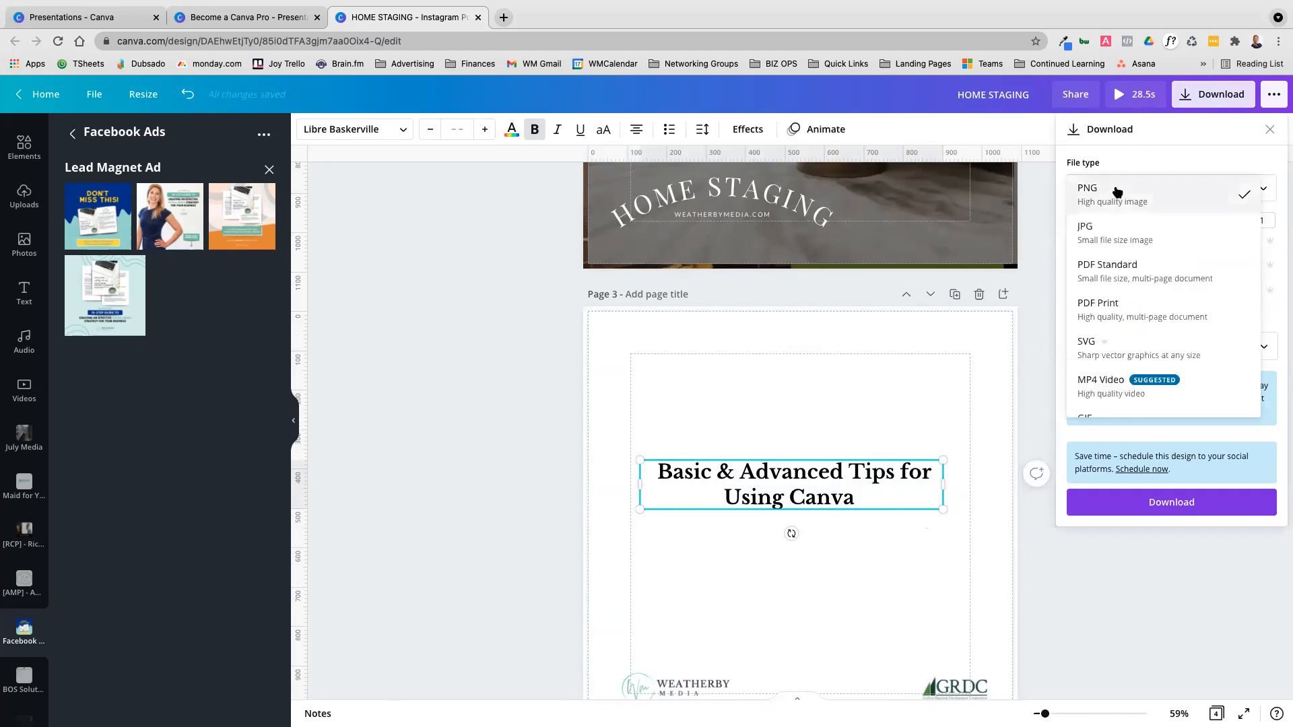
scroll(1202, 314, down, 1)
scroll(1201, 314, up, 1)
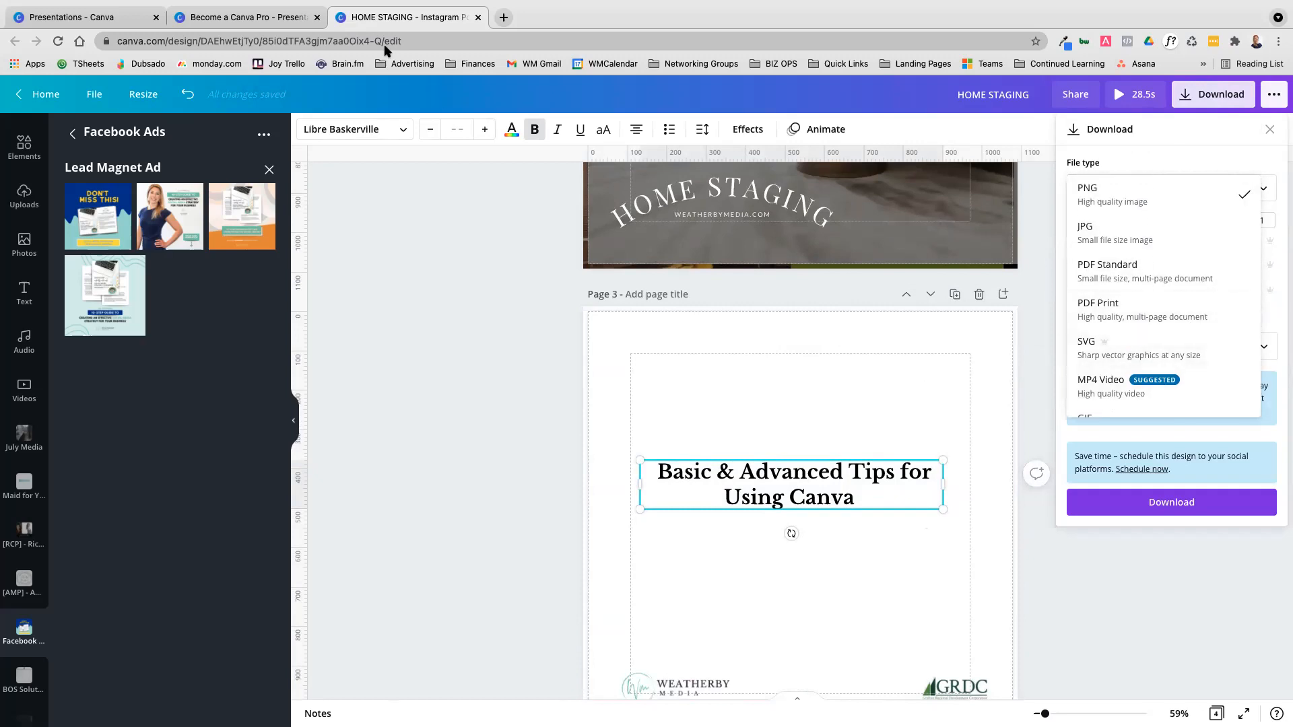
click(482, 240)
scroll(485, 229, up, 2)
mouse_move(549, 8)
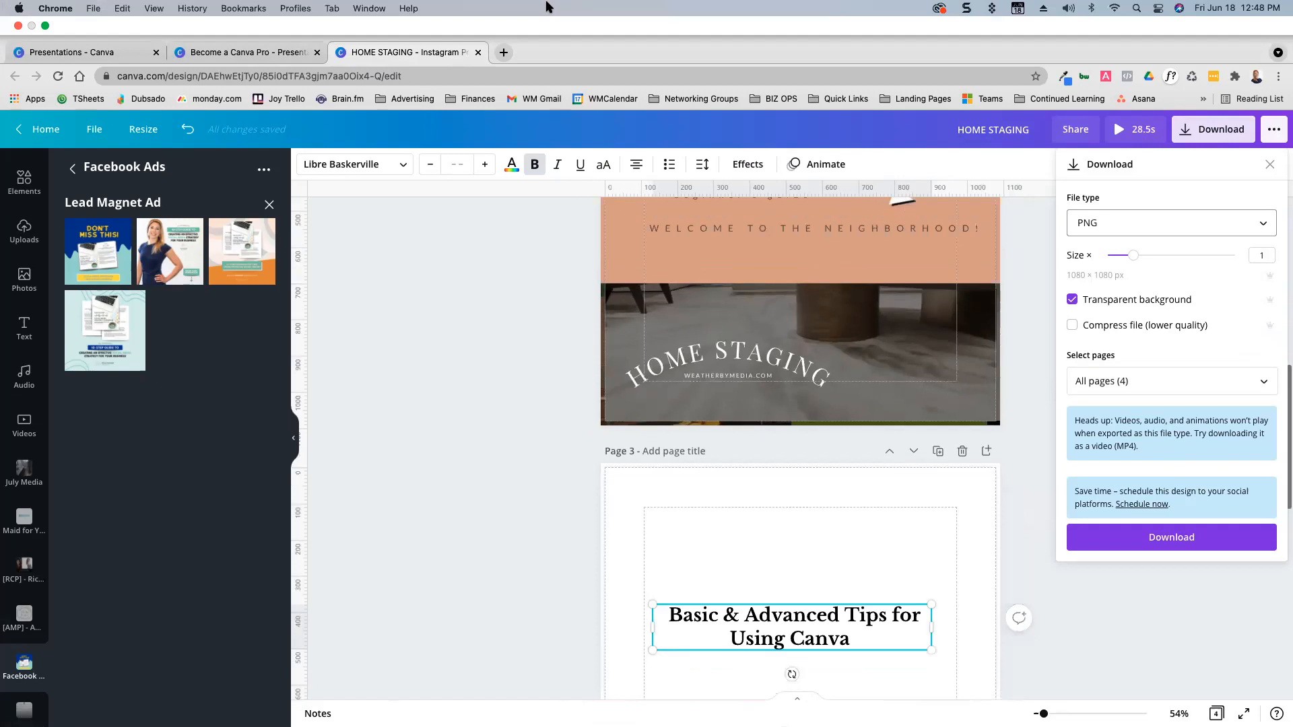
scroll(884, 321, up, 5)
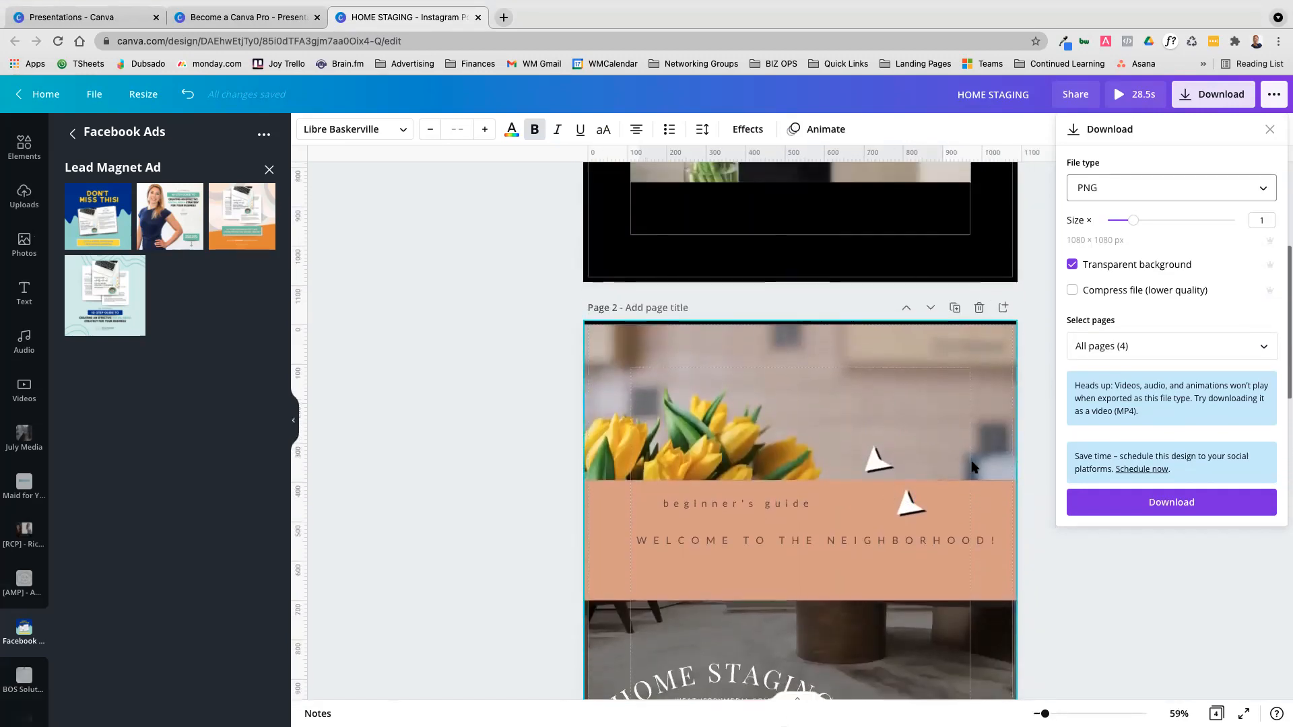
click(1154, 191)
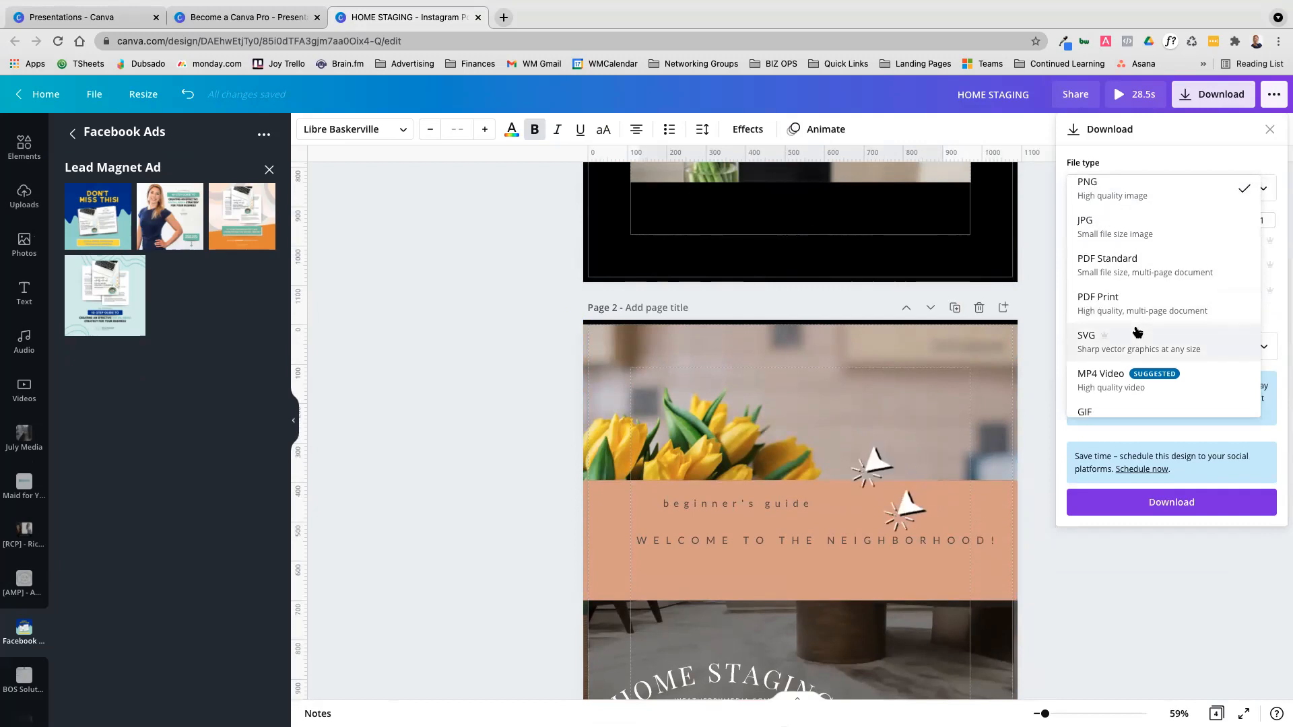
scroll(1138, 333, down, 1)
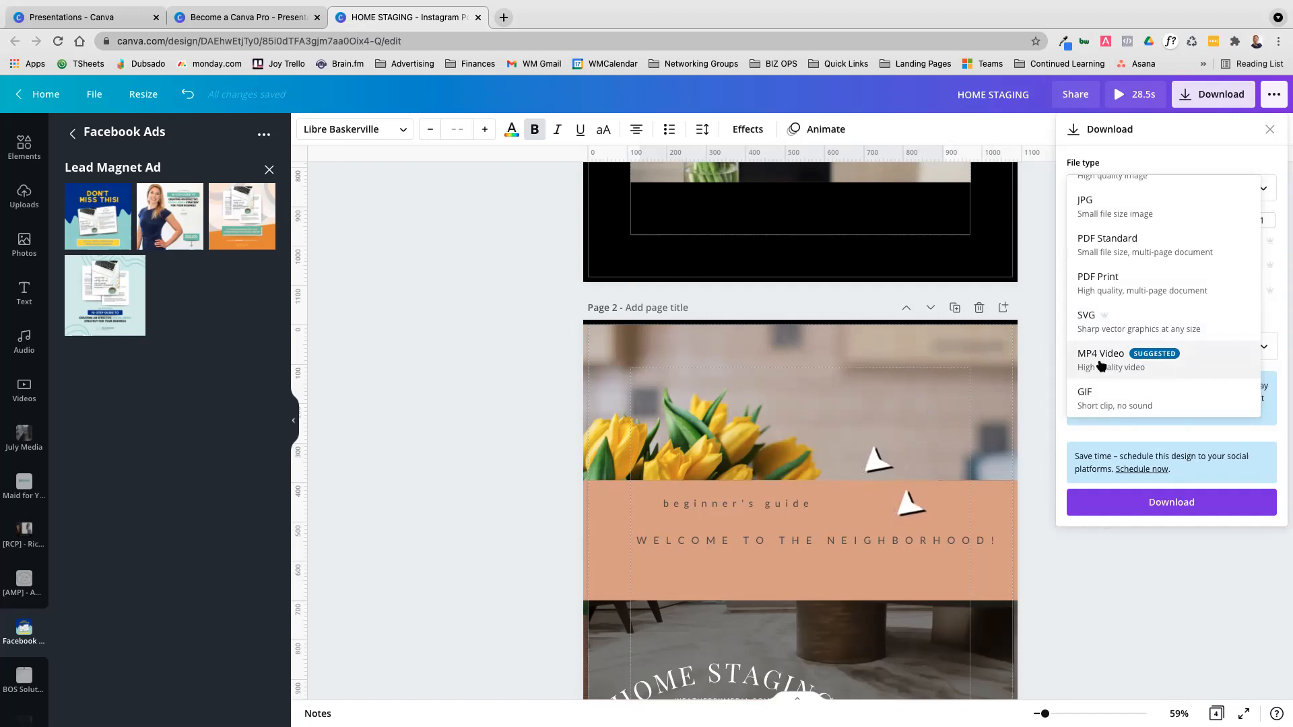
Switch to a new browser tab and open instagram.com
click(503, 17)
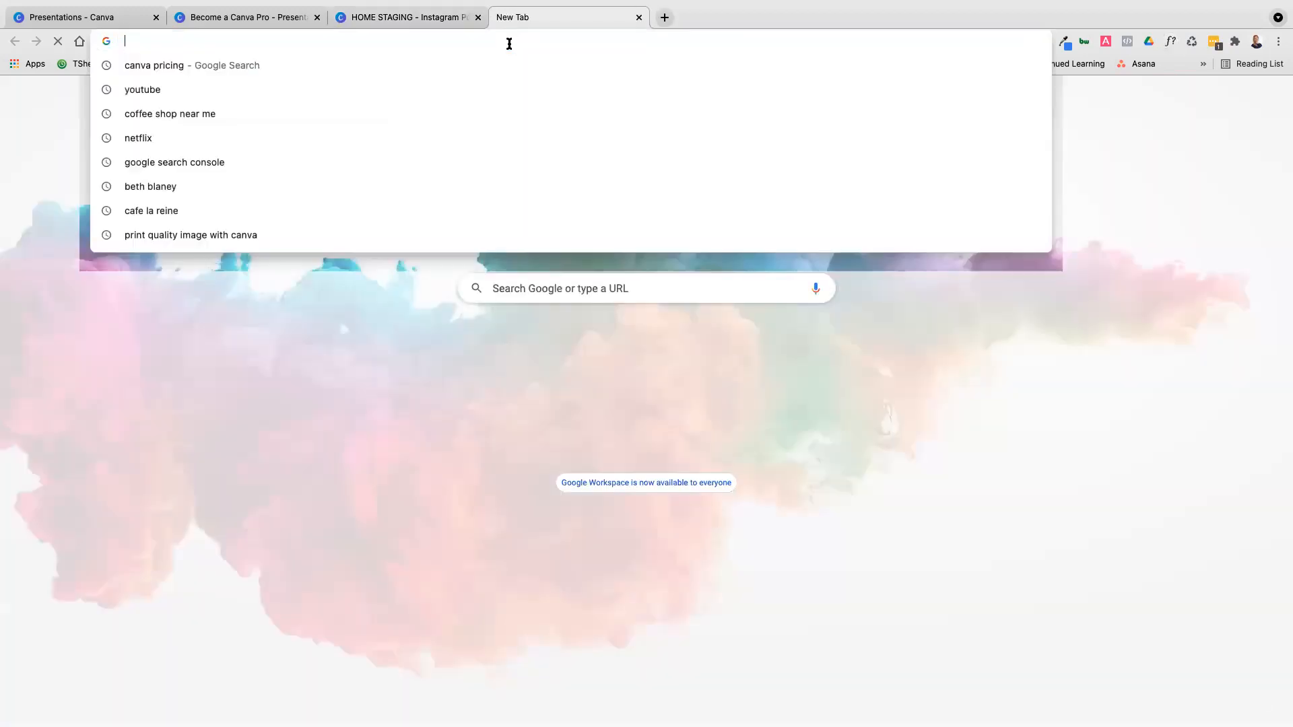
text(instagr)
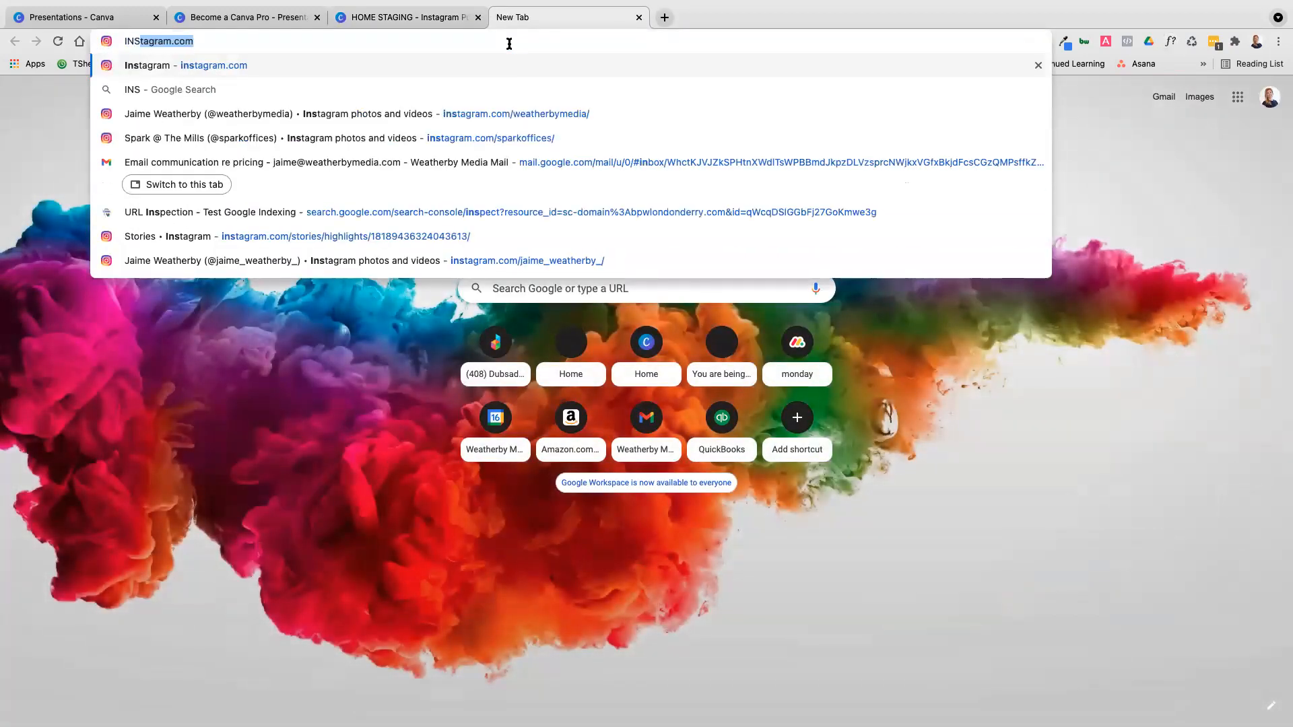
key(Return)
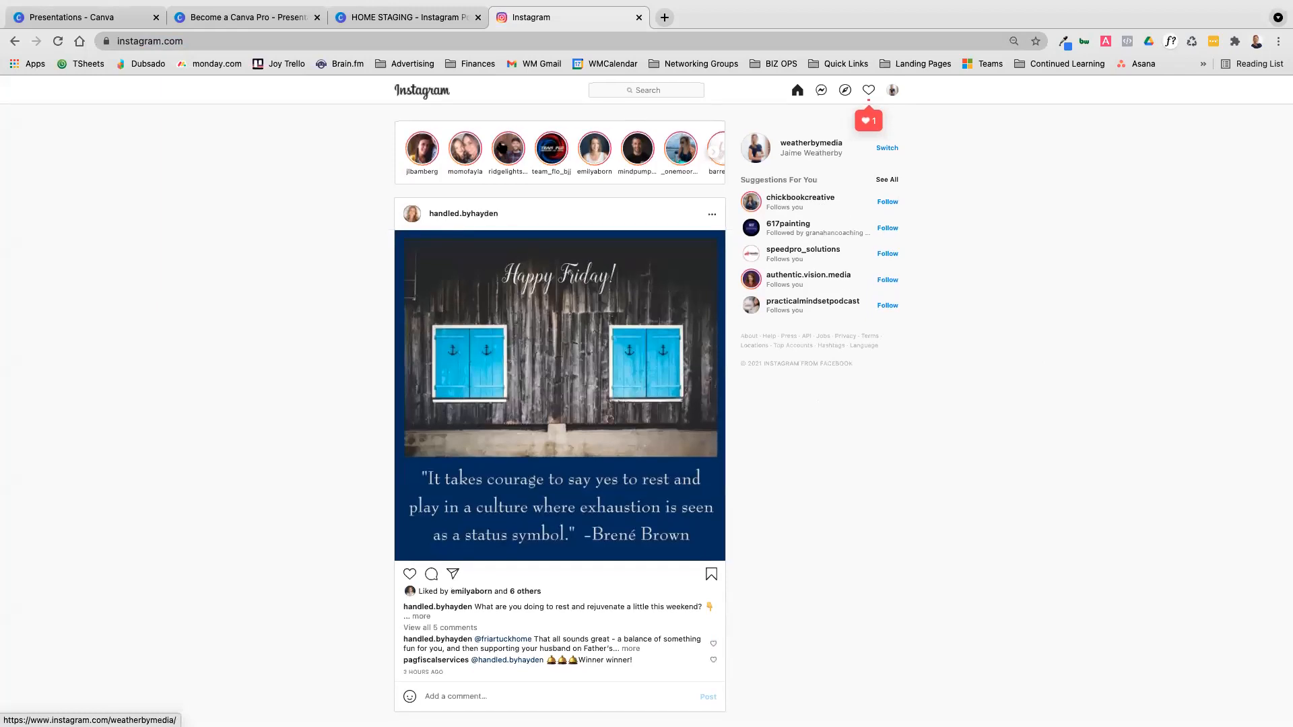
Go to the account's own Instagram profile and view the second slide of the 5 steps social media strategy post
click(891, 92)
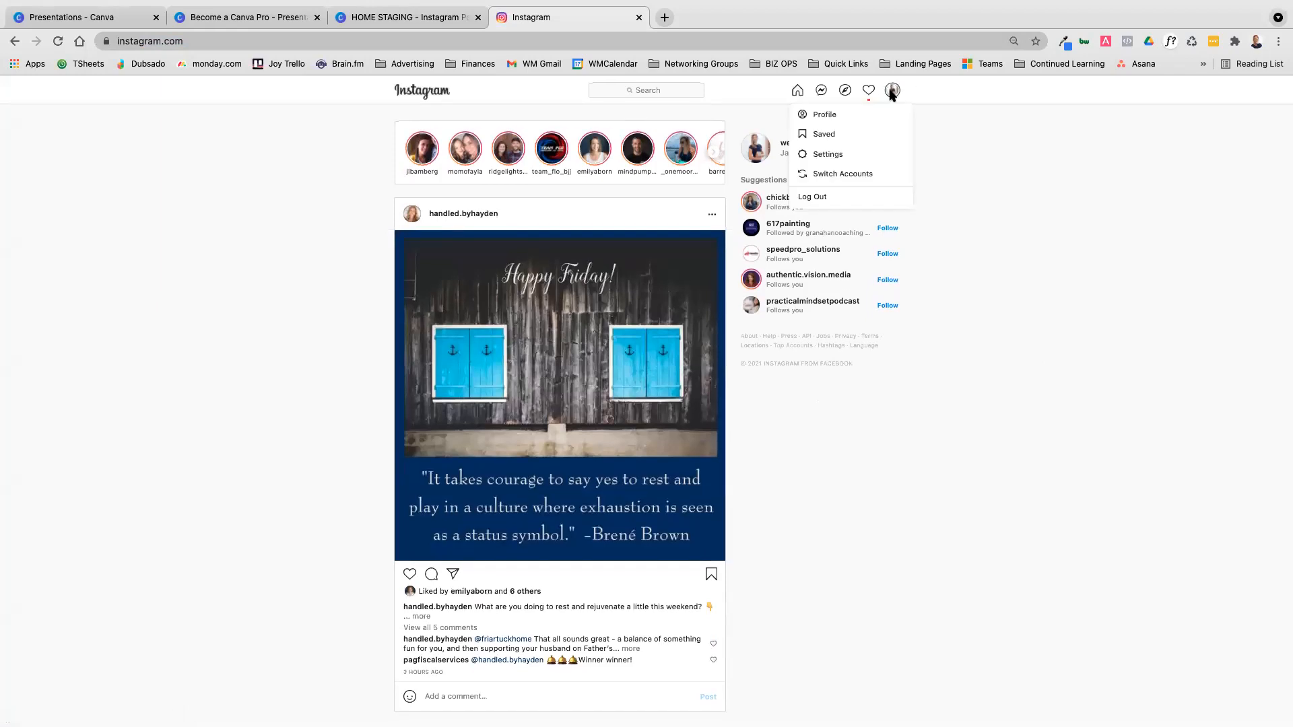
click(832, 115)
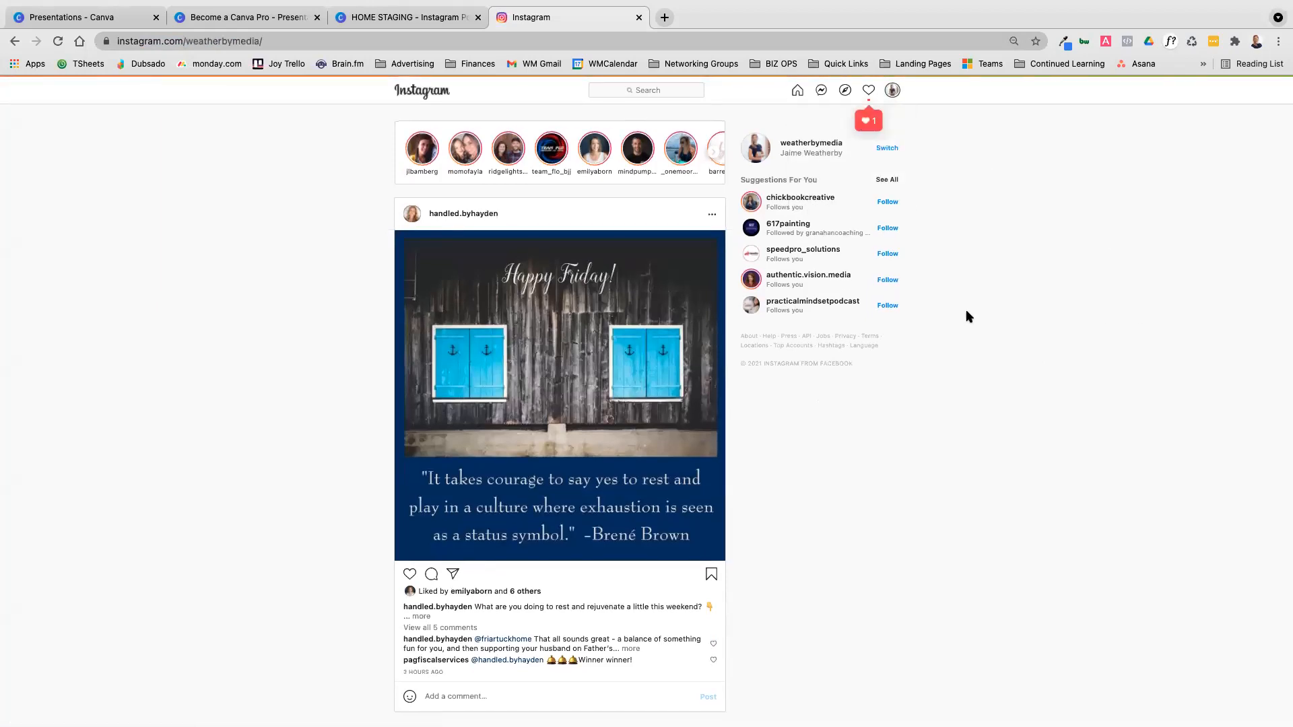
click(885, 438)
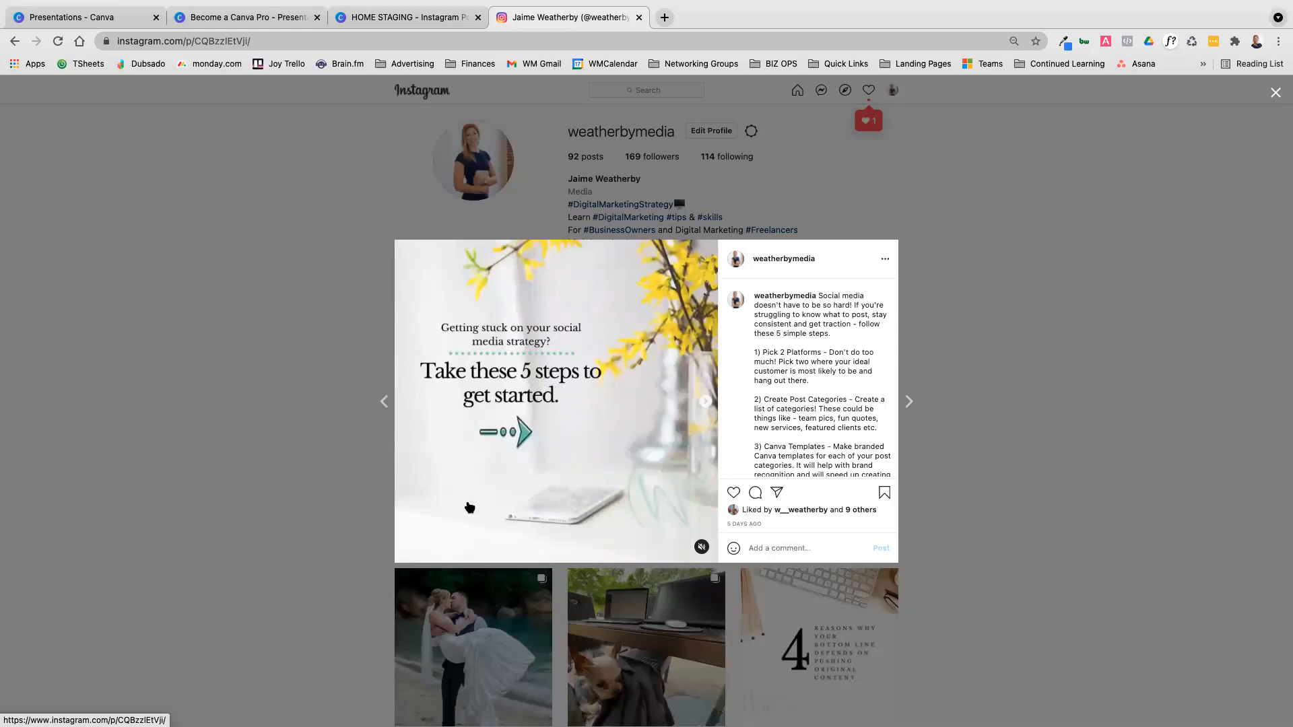
click(707, 403)
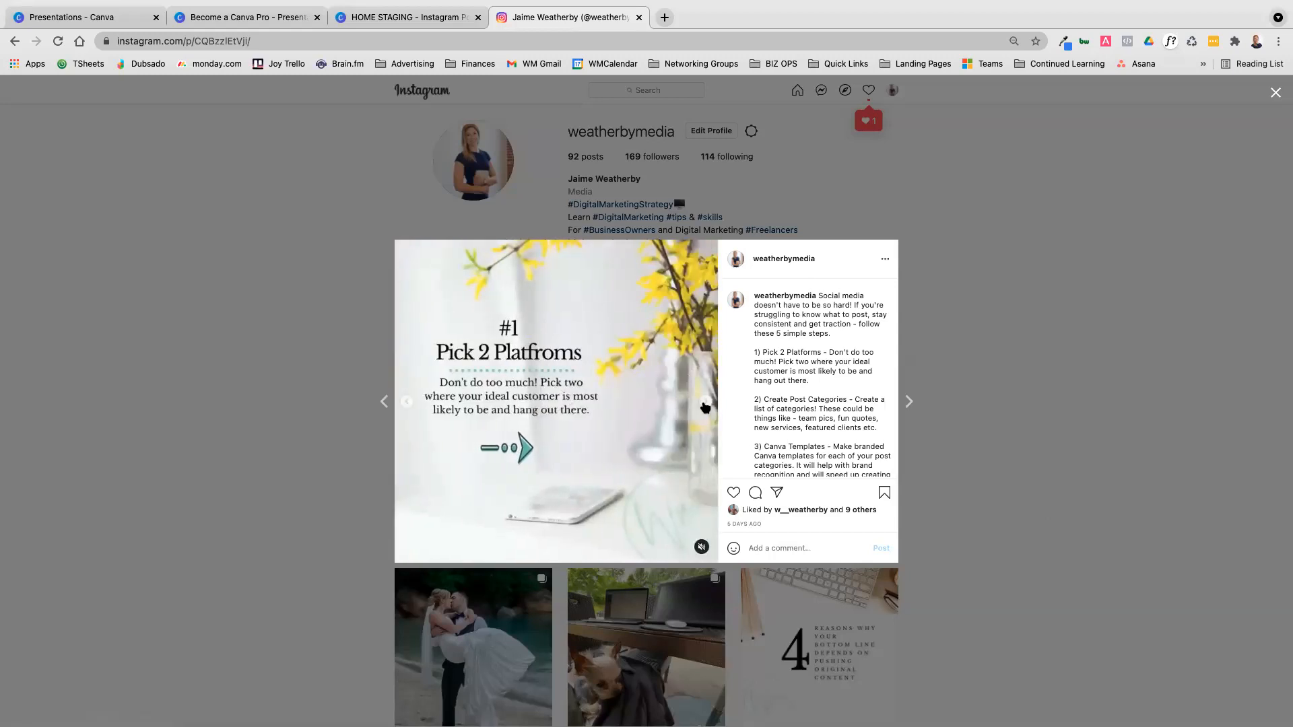
Advance the Instagram carousel post to the #3 Canva Templates slide
click(705, 404)
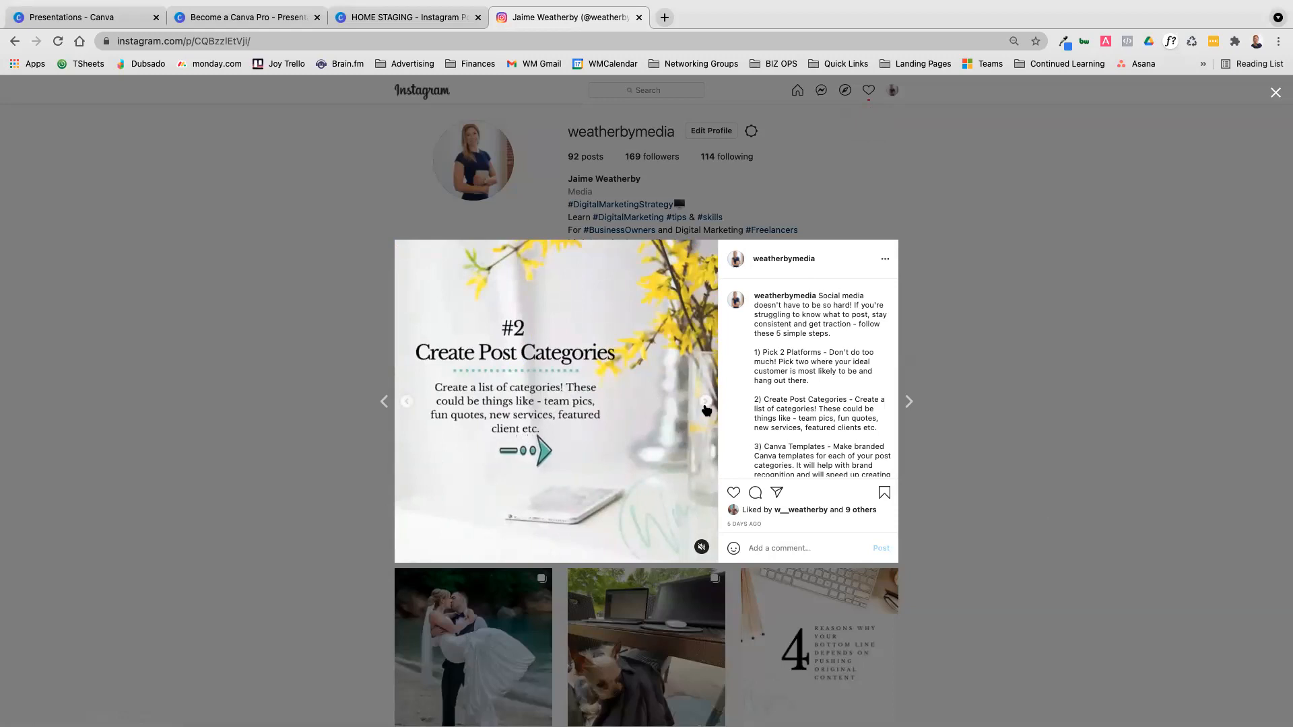
click(704, 404)
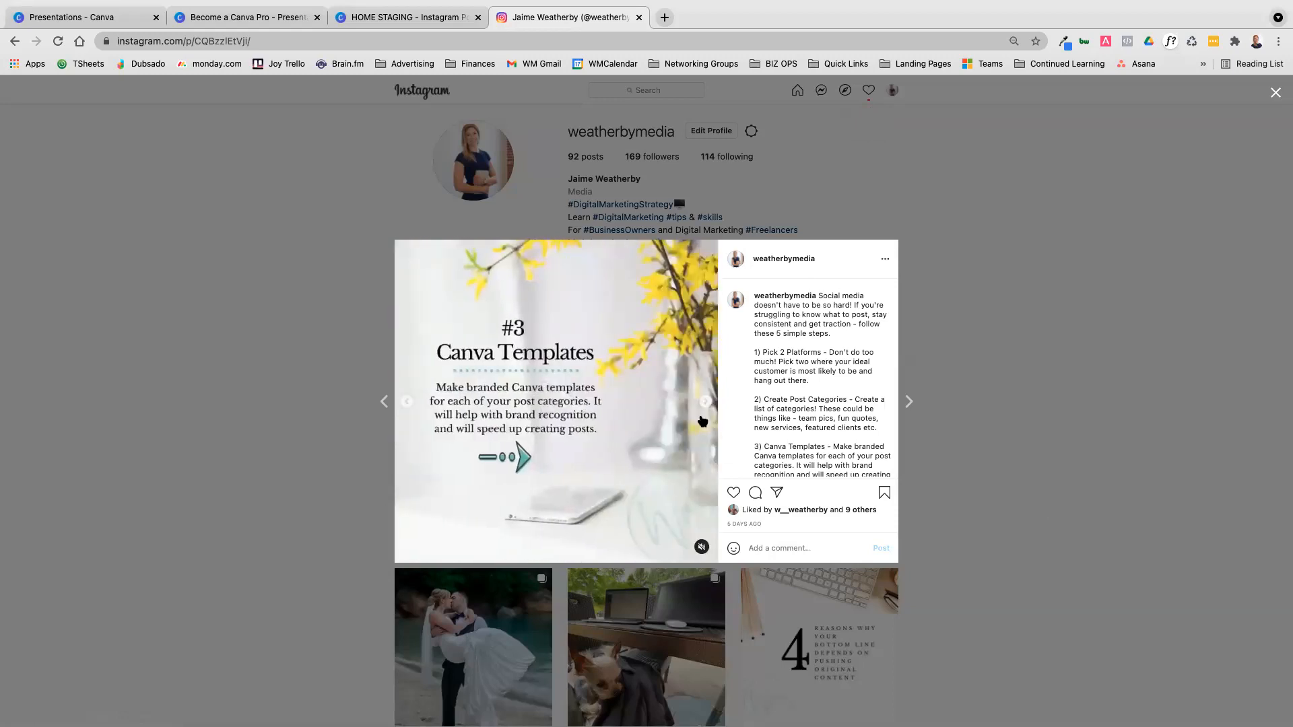
Switch back to the HOME STAGING design in Canva and close its download settings
click(414, 17)
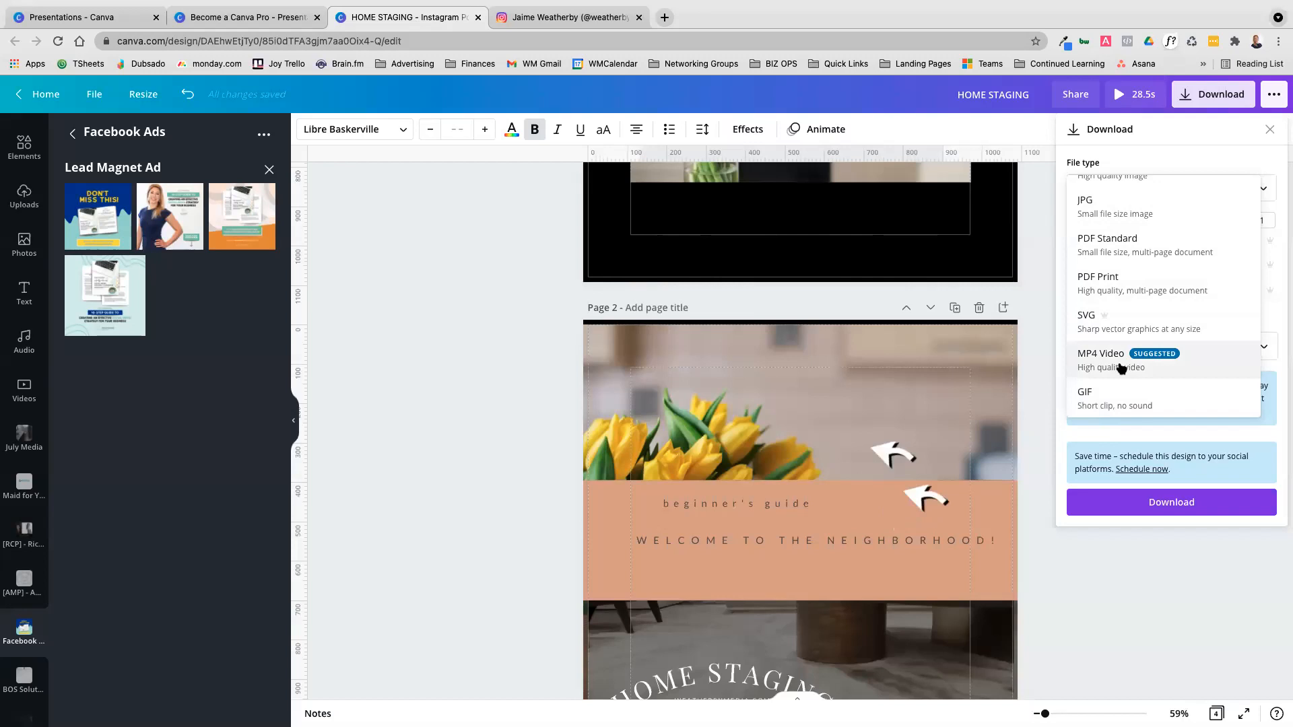
click(1225, 559)
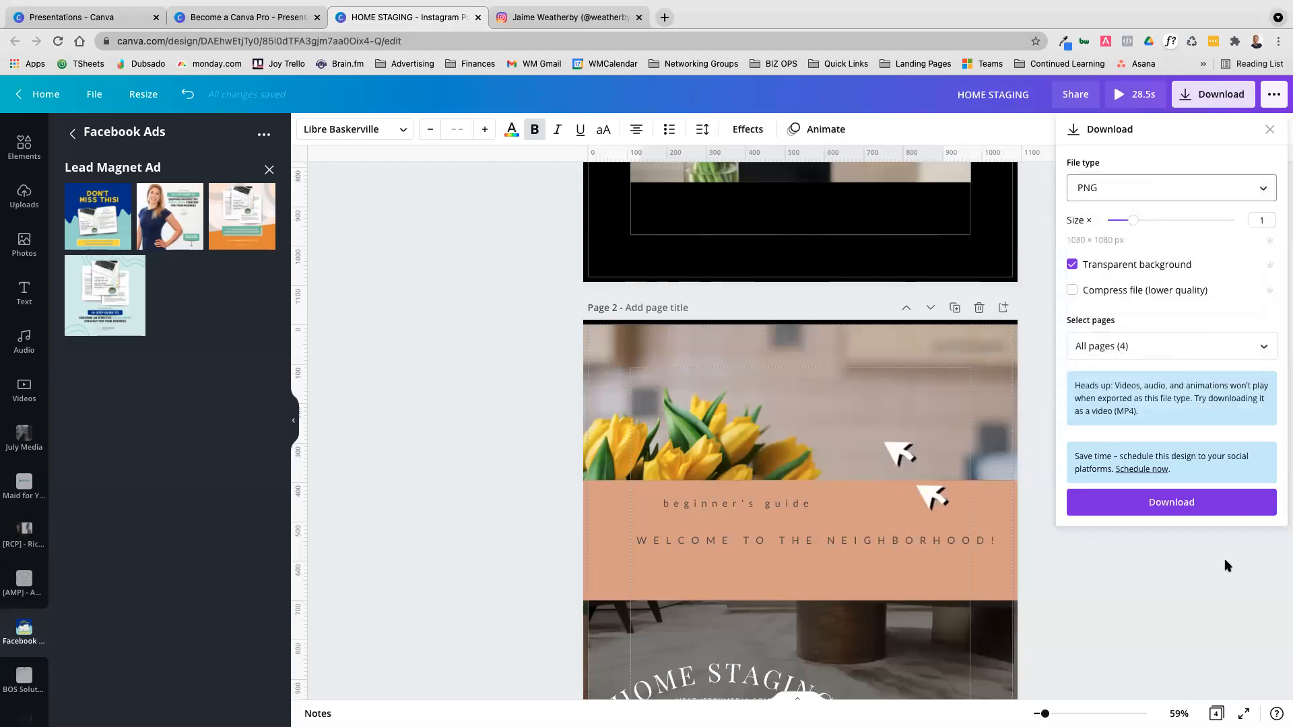
click(1268, 130)
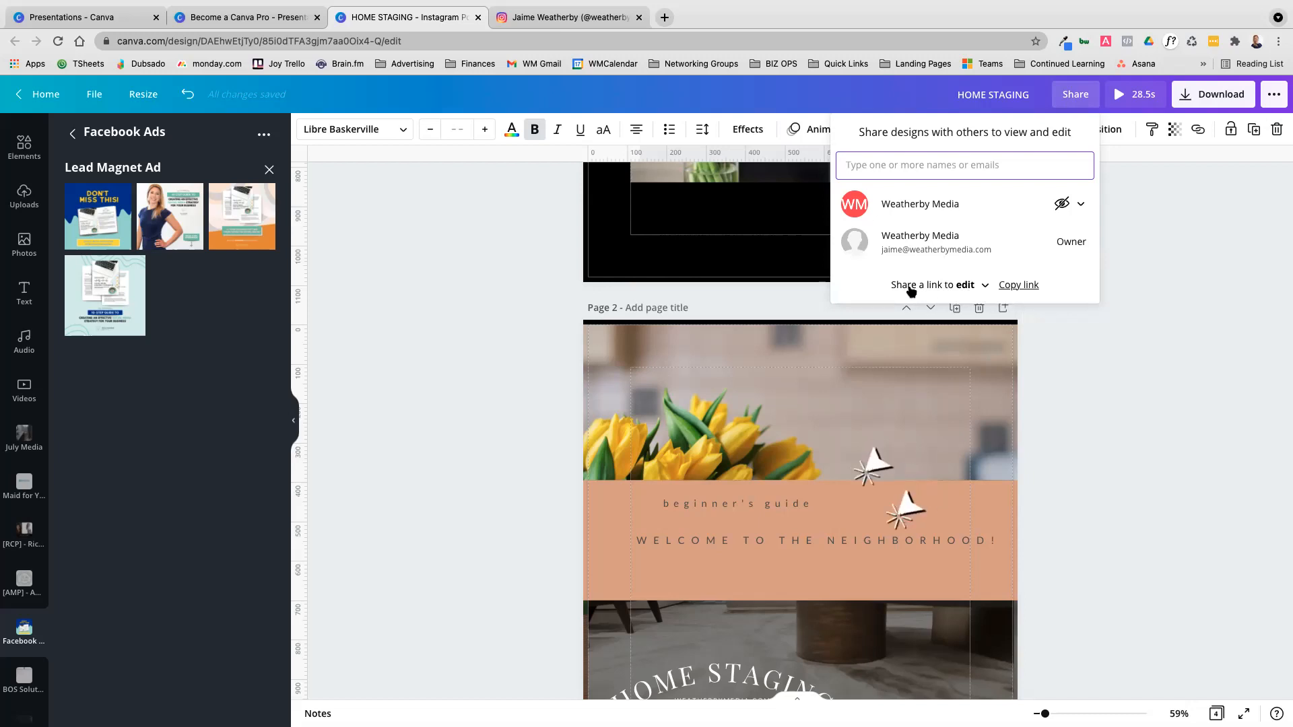
Set the design's share link to use as template, switch it to watch, and close the sharing options
click(983, 286)
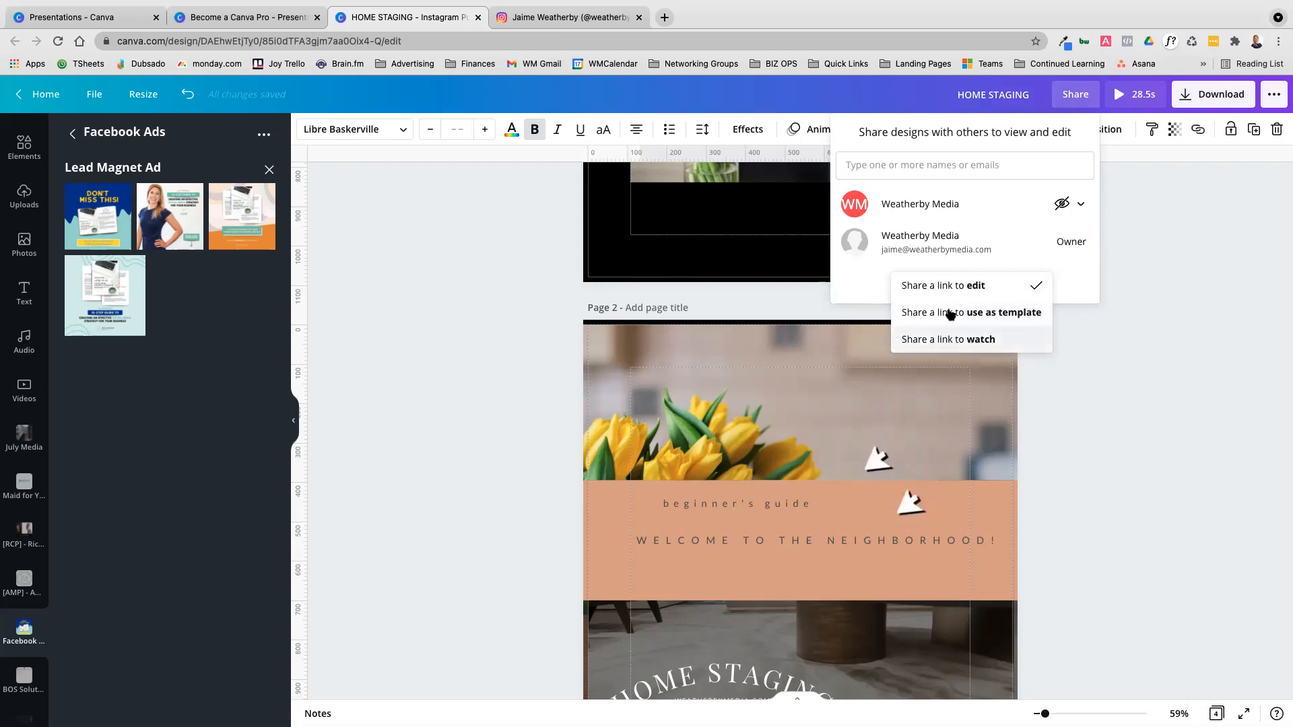
click(1004, 314)
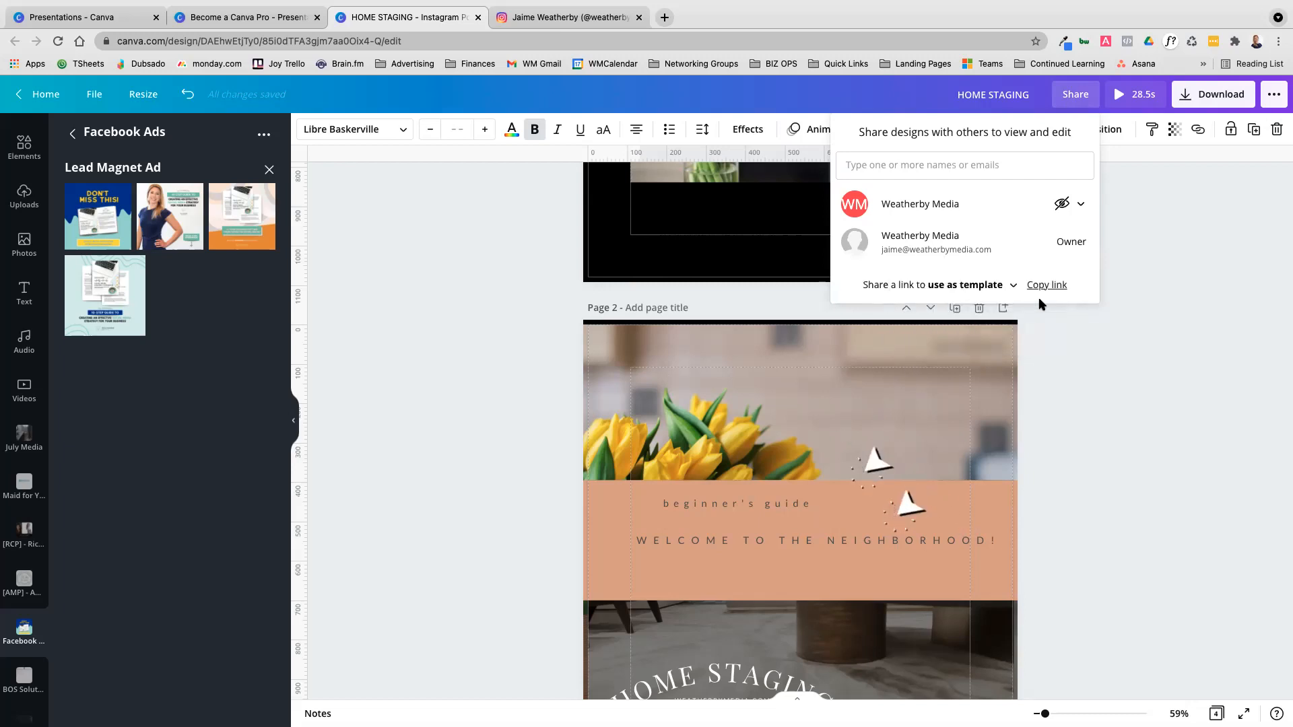
click(1010, 286)
click(980, 320)
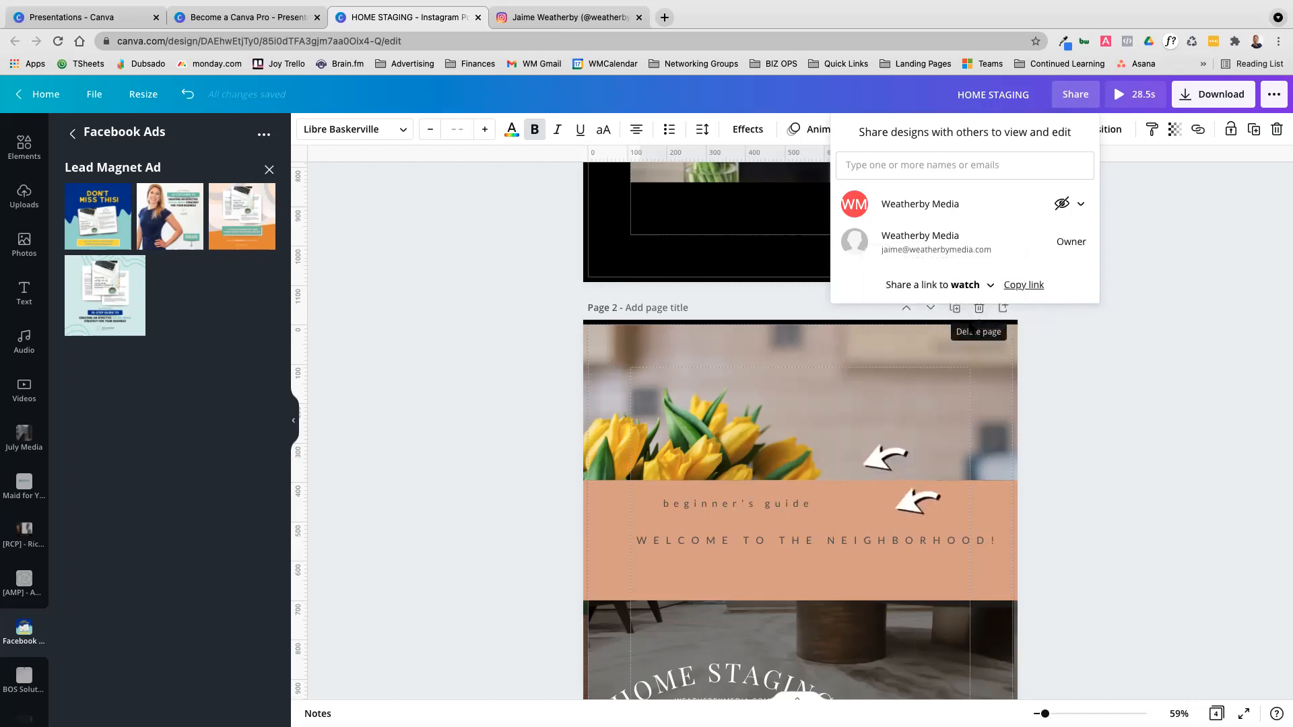
click(1023, 285)
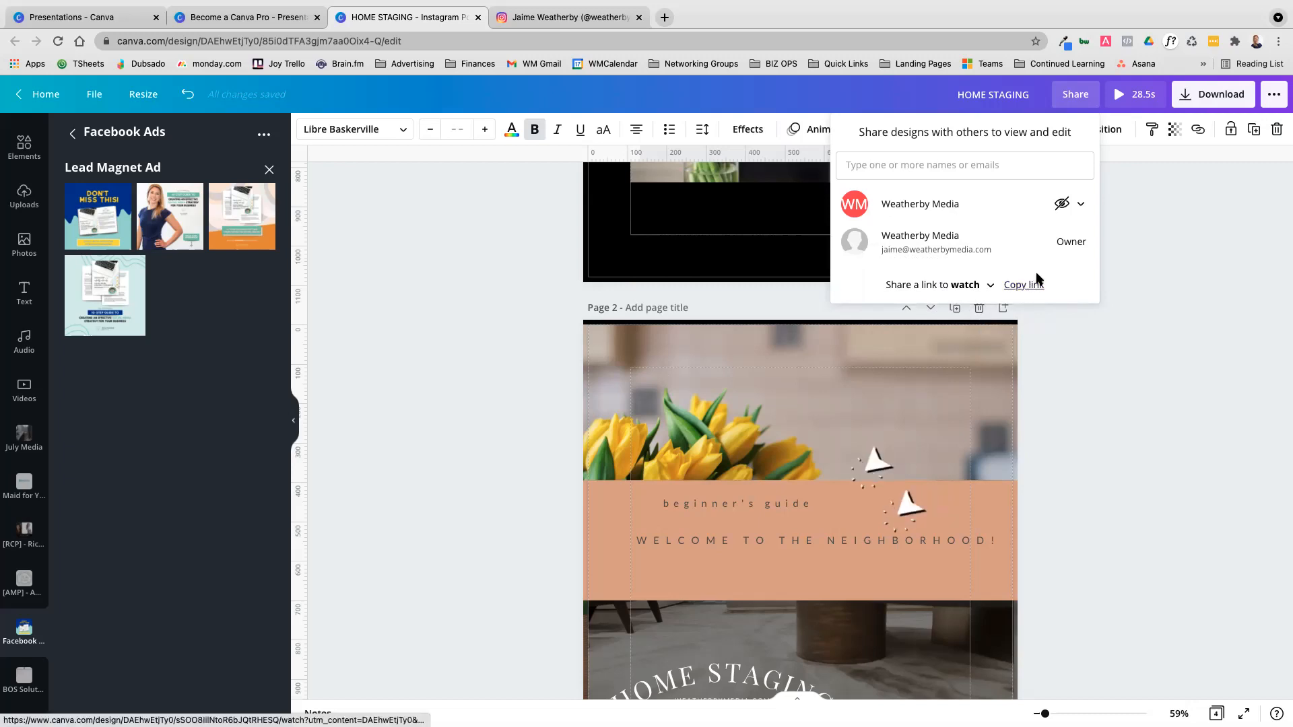
click(1162, 282)
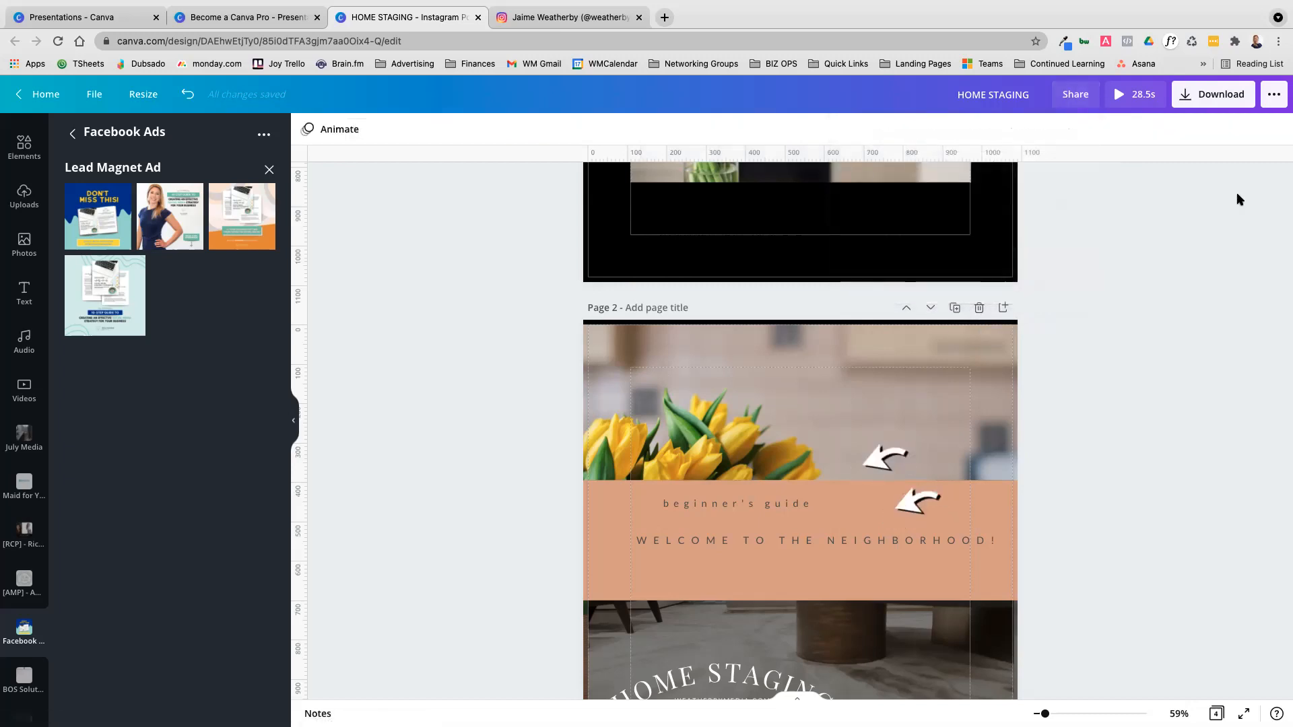
Open the download settings from the publishing options and look over the design's pages from page 1 to page 4
click(1272, 98)
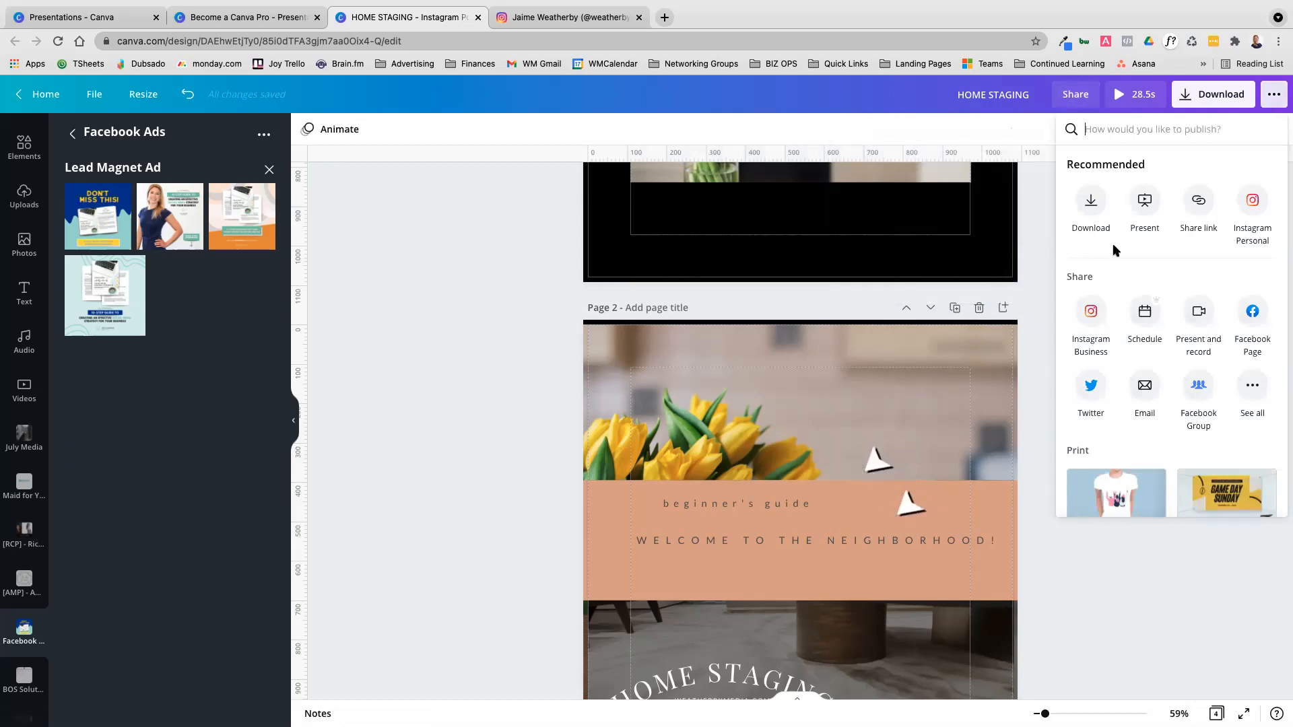
click(1202, 103)
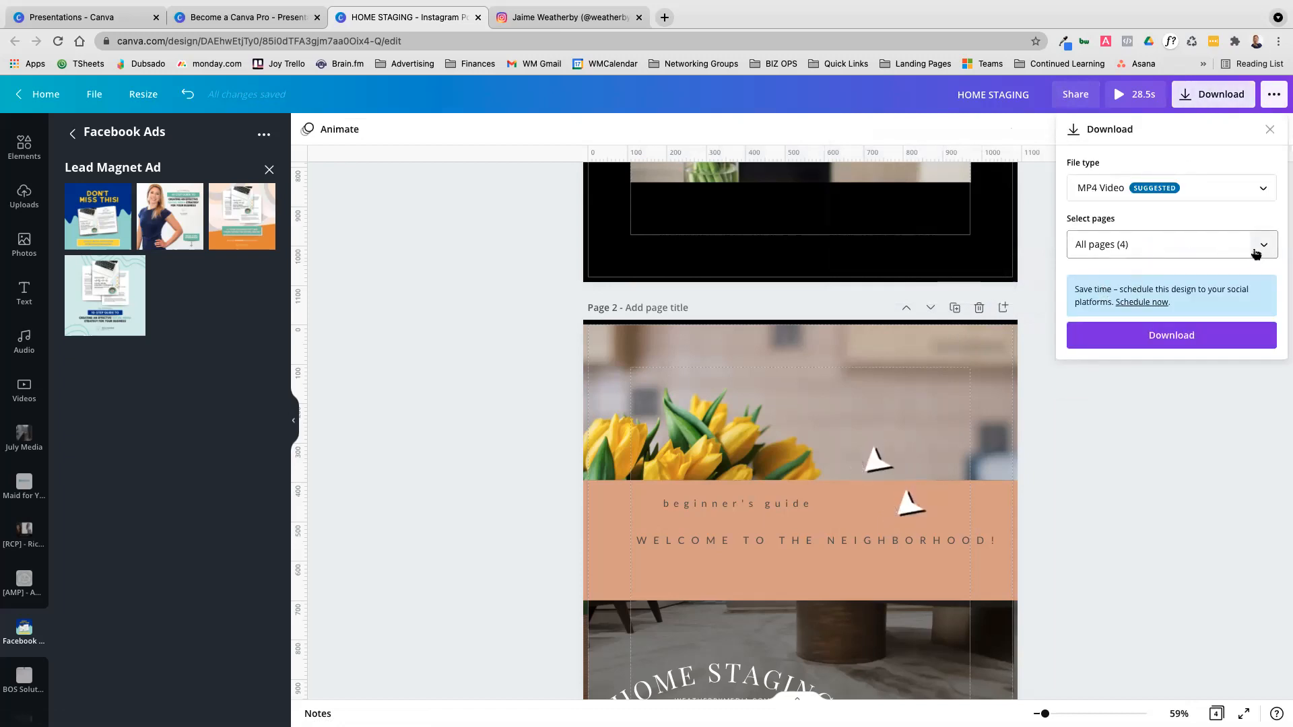
scroll(892, 377, up, 5)
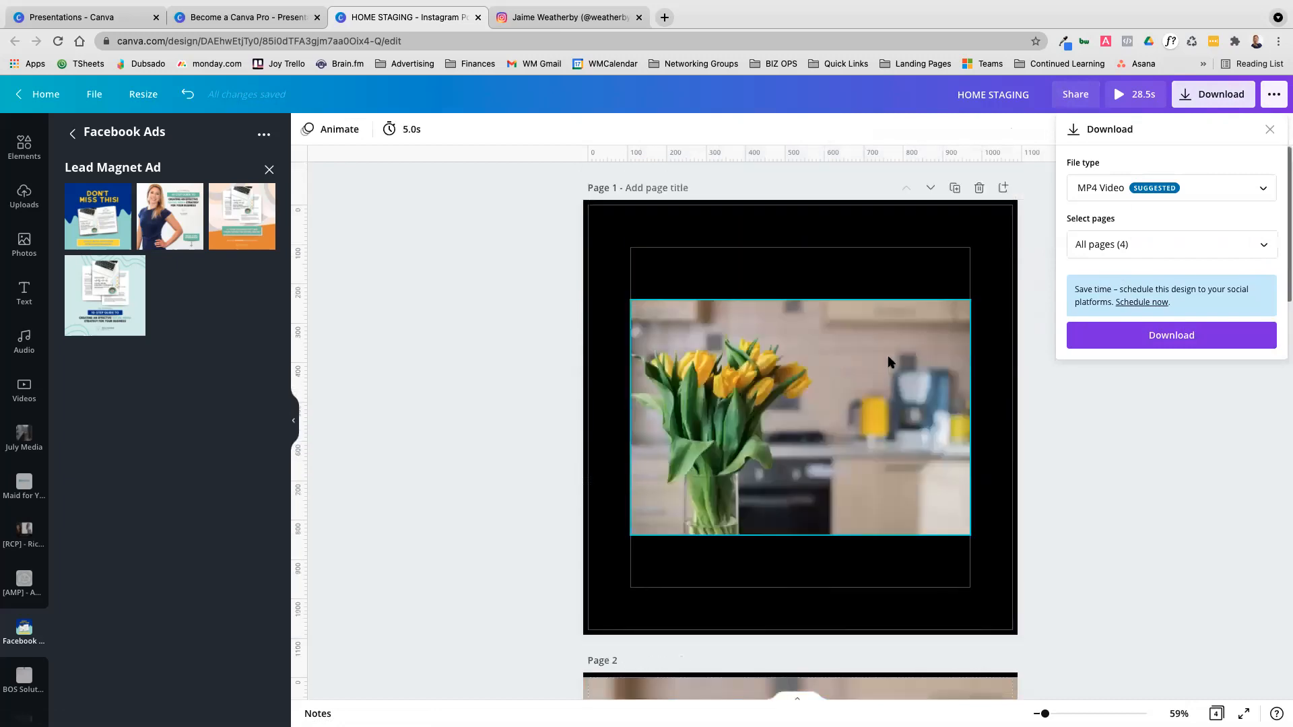
scroll(888, 355, down, 15)
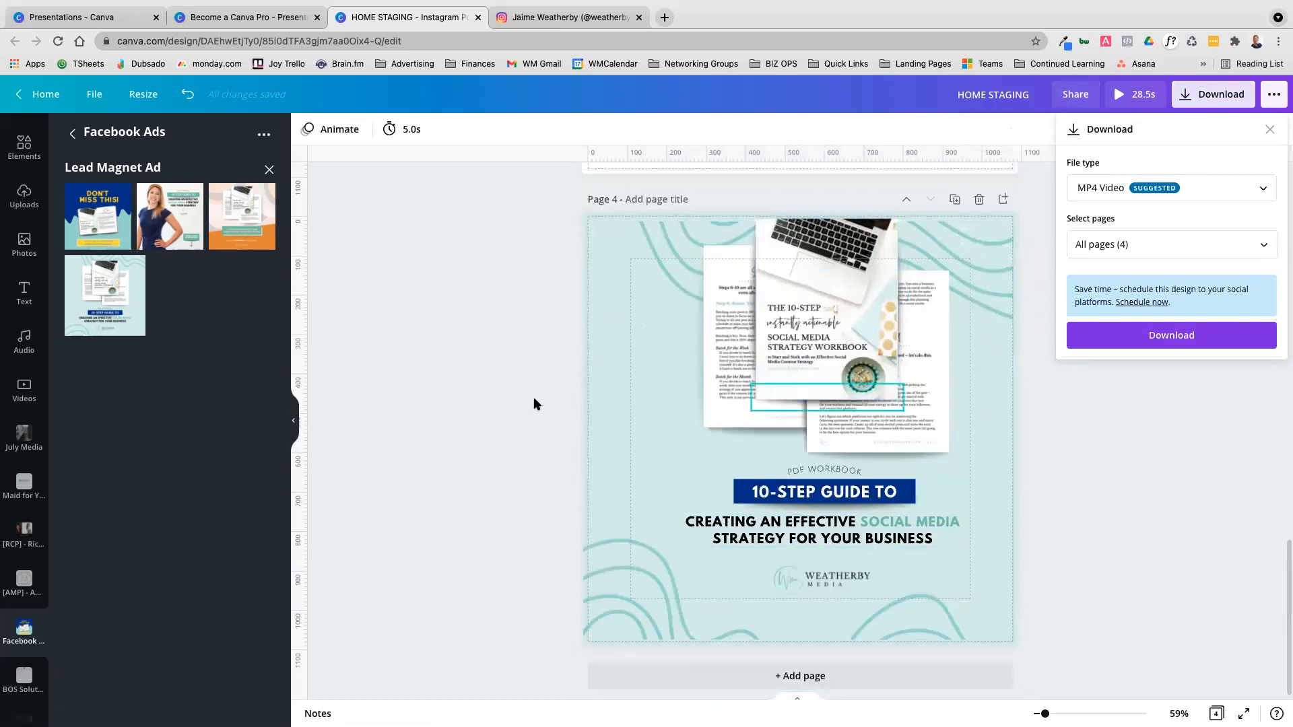
Deselect all pages for the download and select only pages 3 and 1
click(1169, 244)
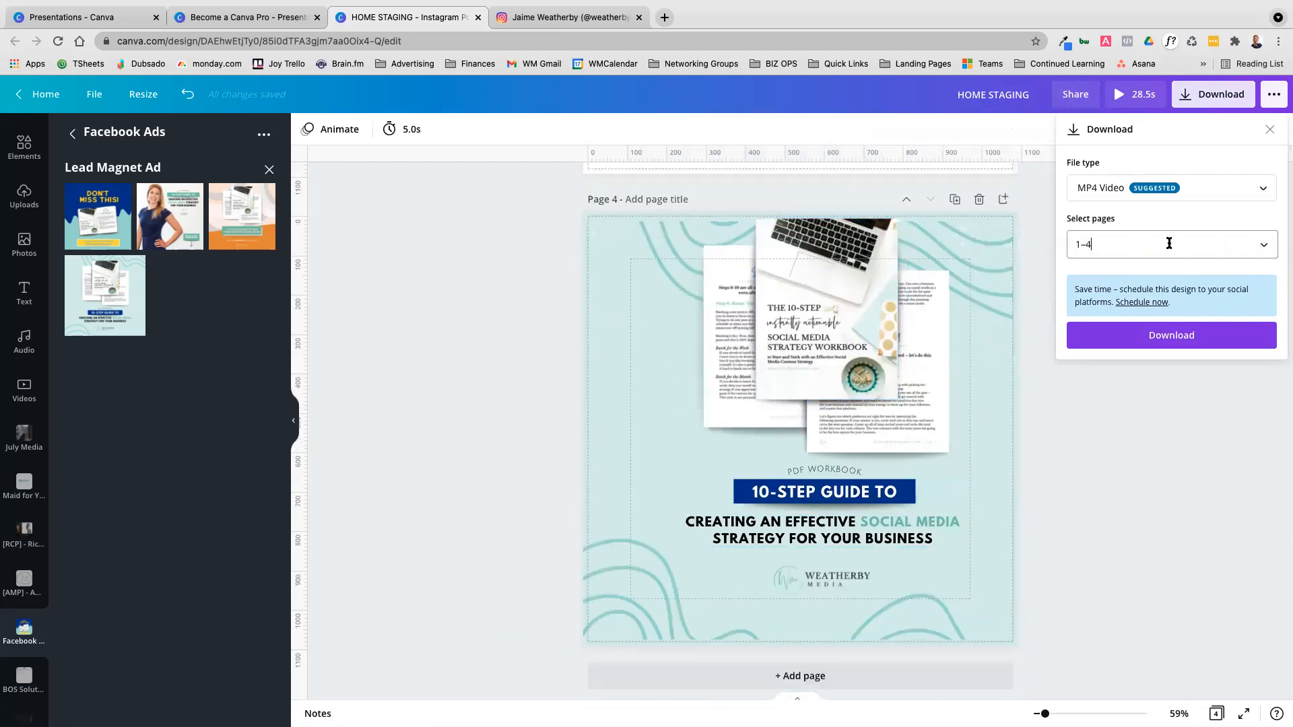
click(1266, 246)
click(1265, 247)
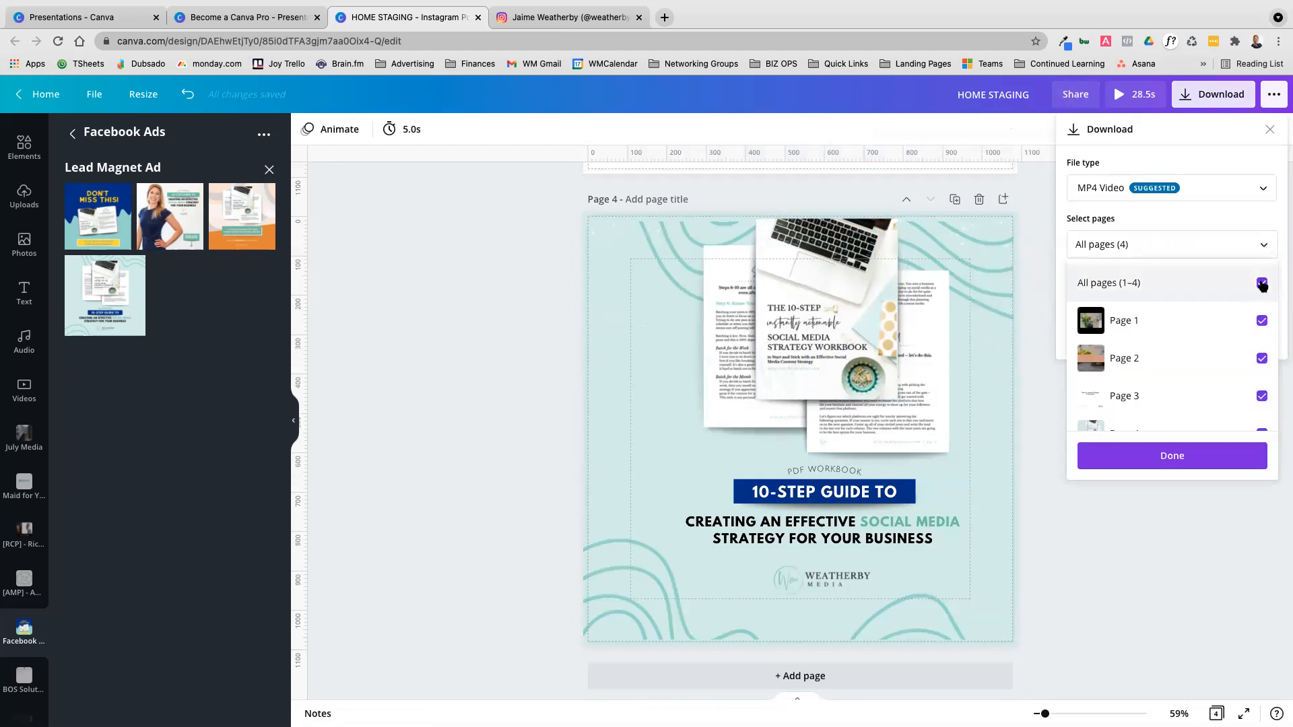
click(1262, 283)
scroll(1241, 323, down, 1)
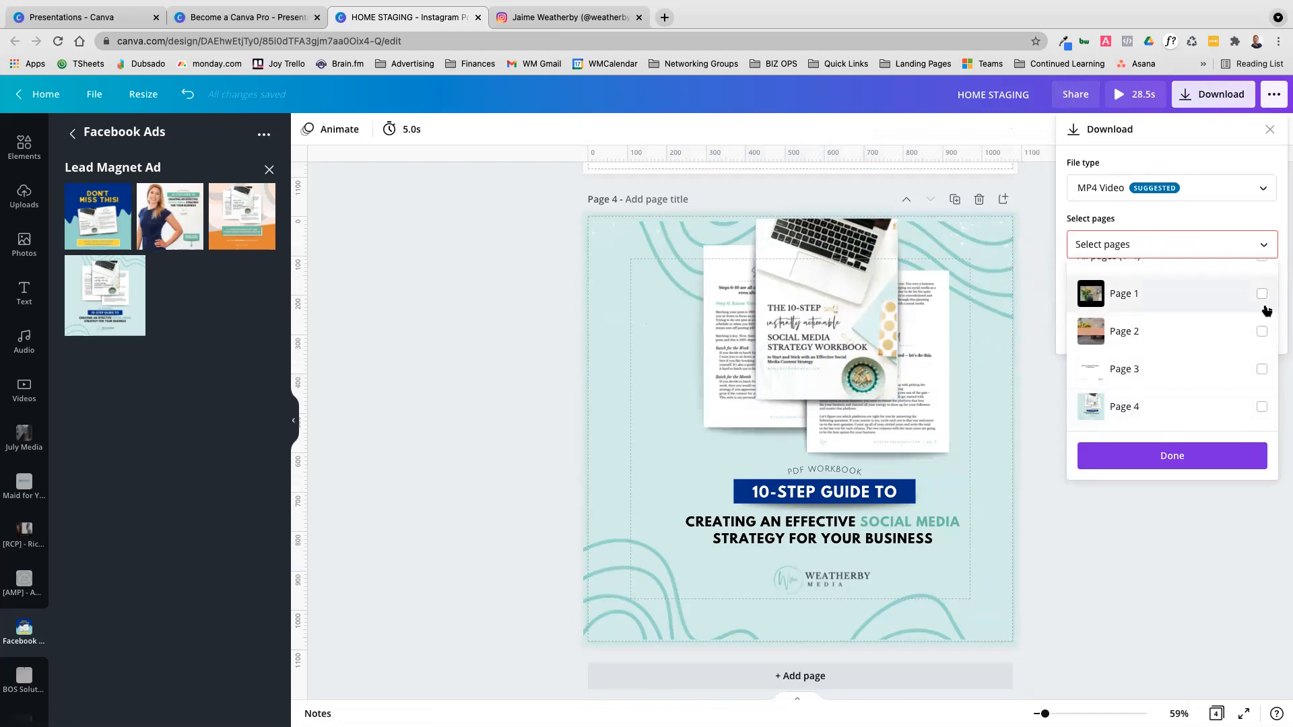
click(1261, 370)
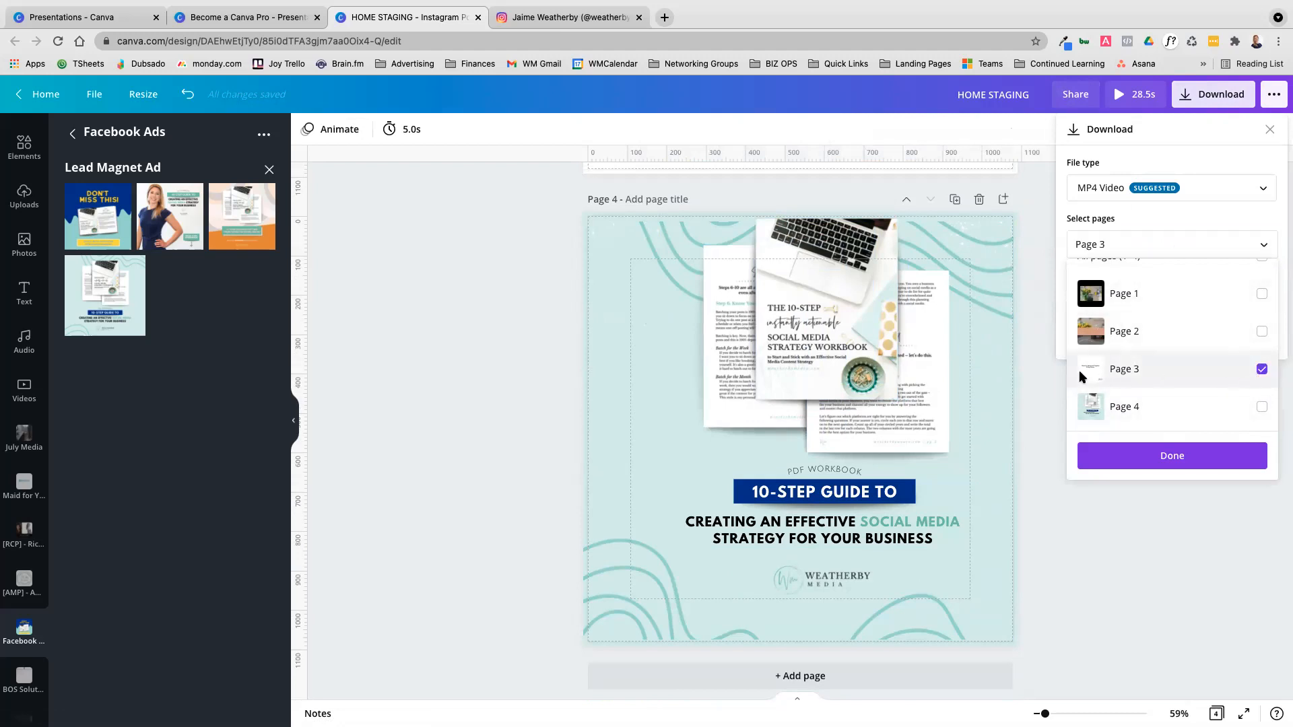
click(1261, 295)
Select all four pages for the download again and close the download settings
scroll(1252, 303, up, 2)
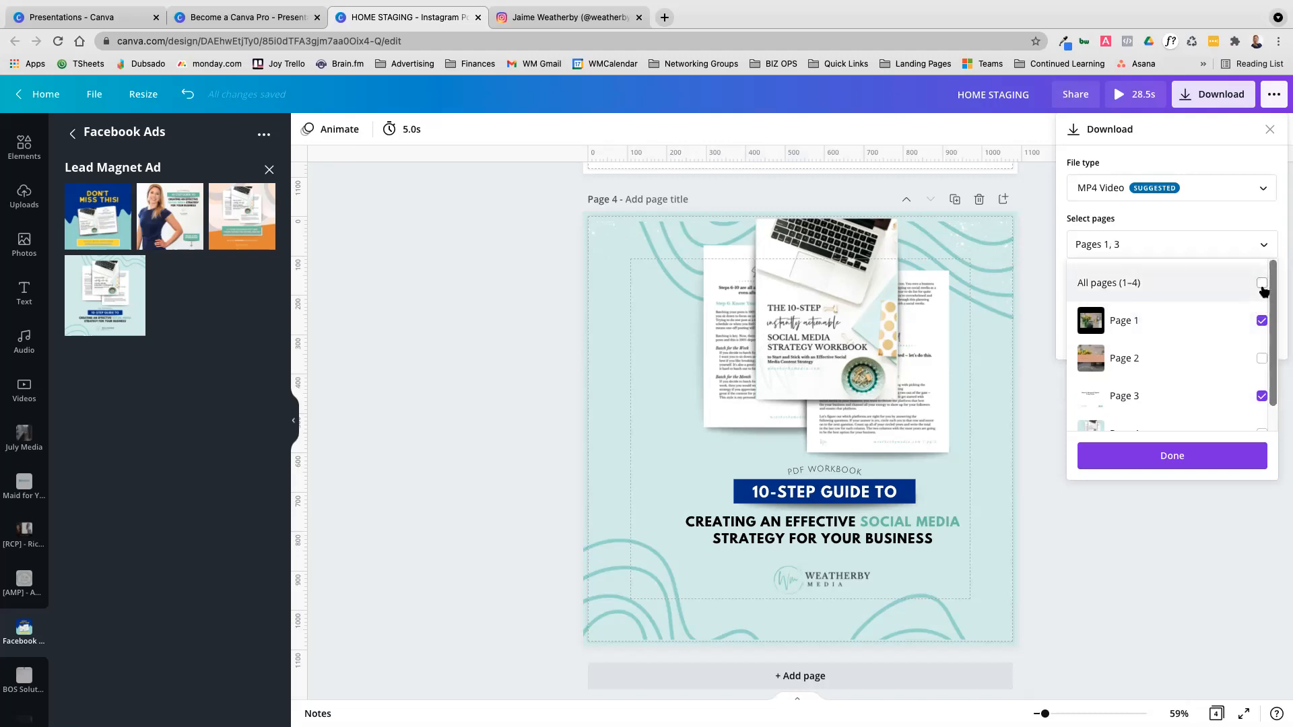
click(1261, 284)
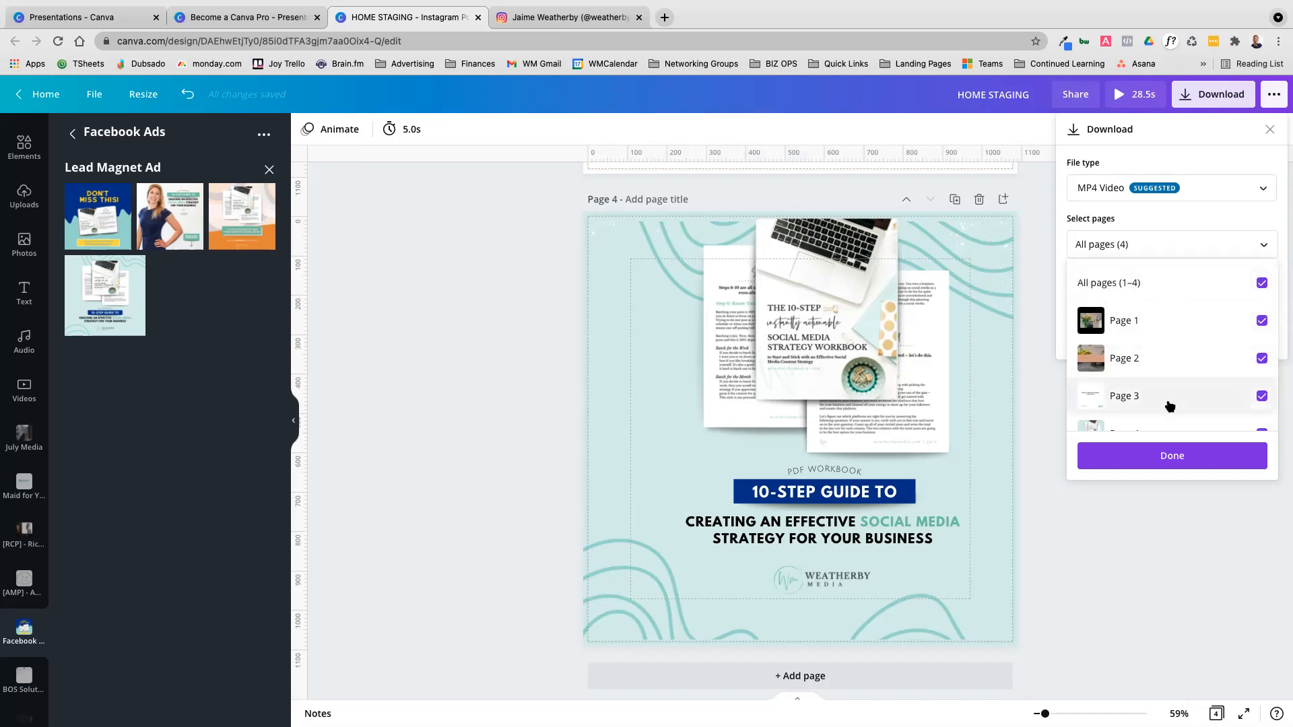
click(1231, 155)
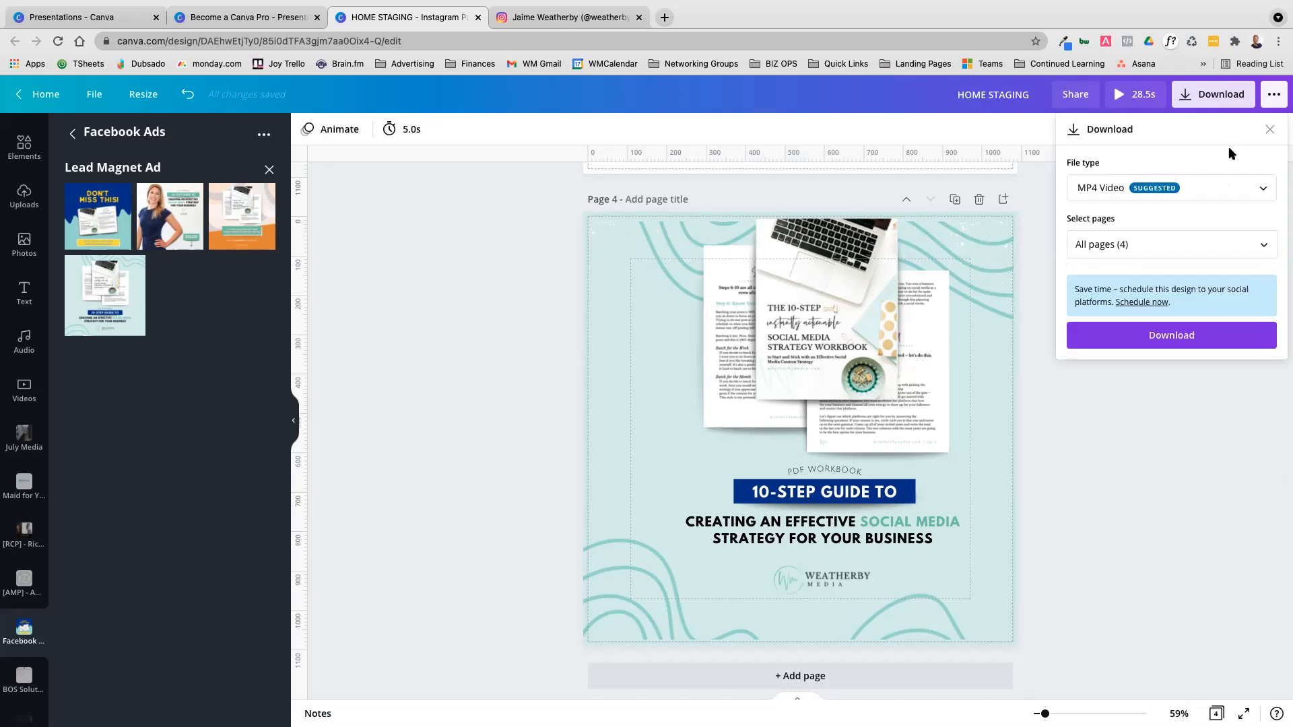
click(1270, 131)
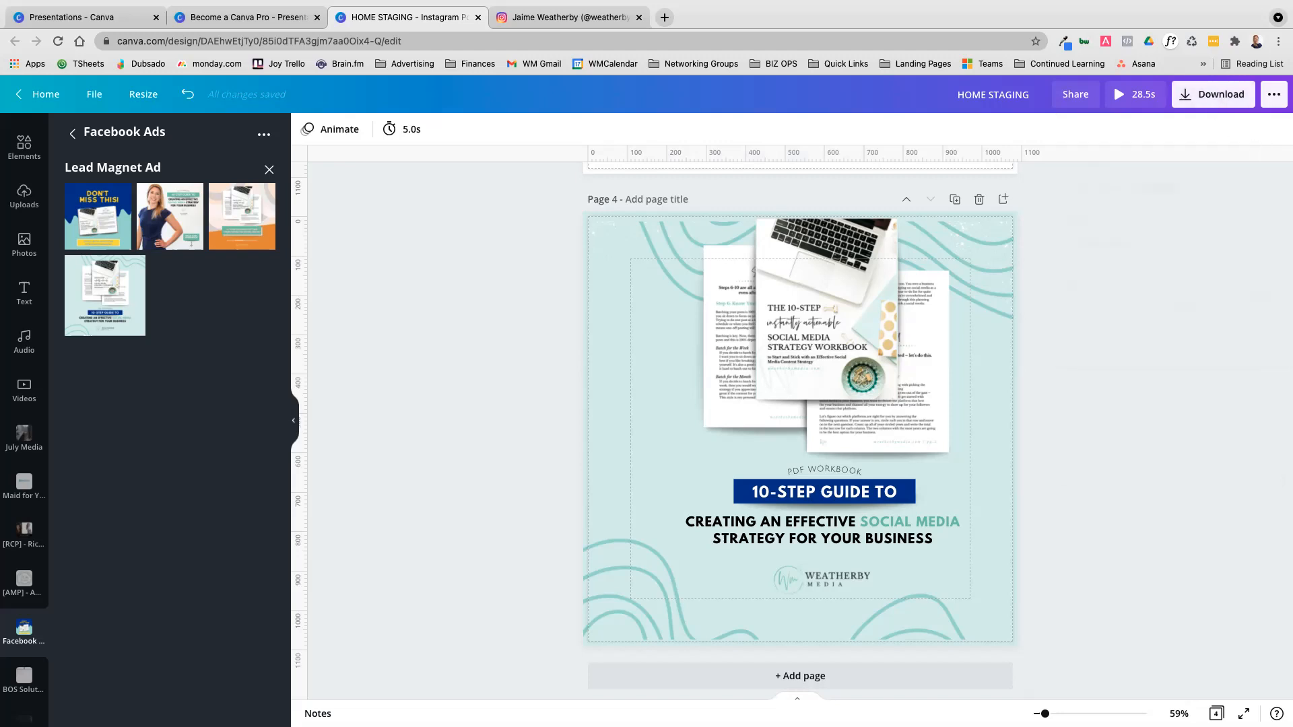
Examine the publishing options for the design, including the recommended, sharing and print choices
click(1275, 96)
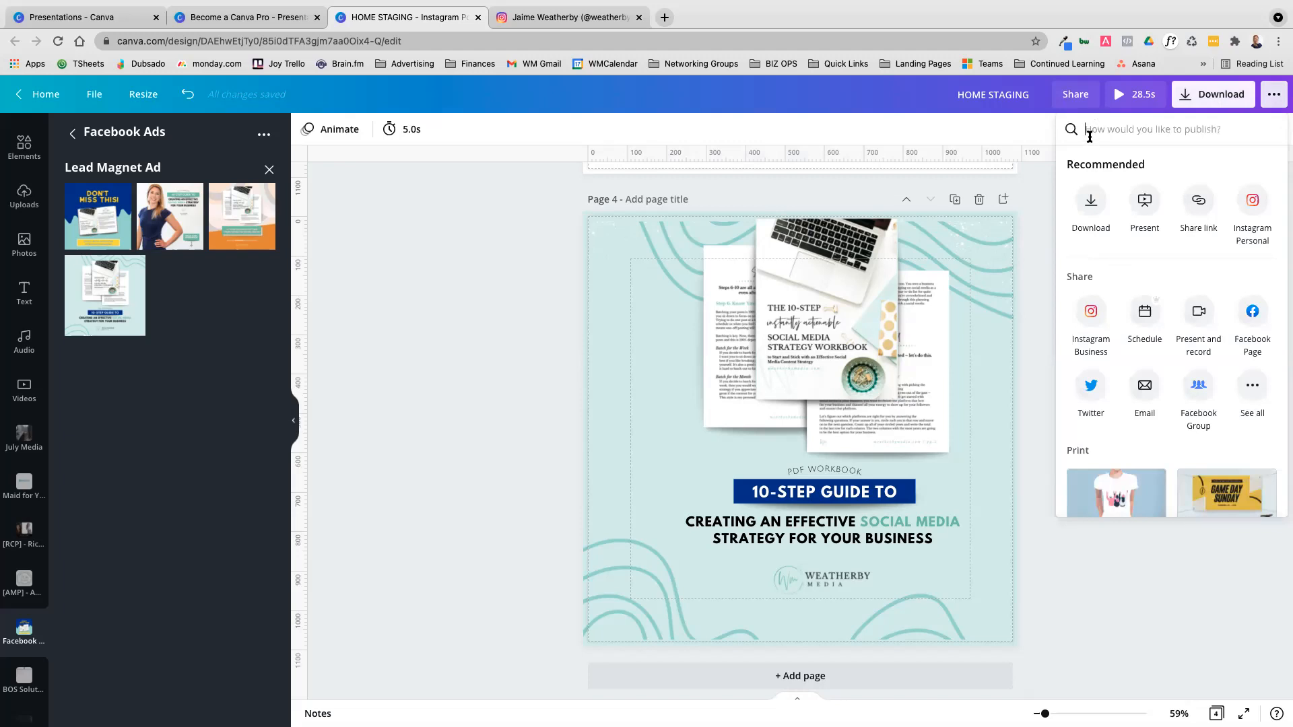
scroll(1204, 194, down, 3)
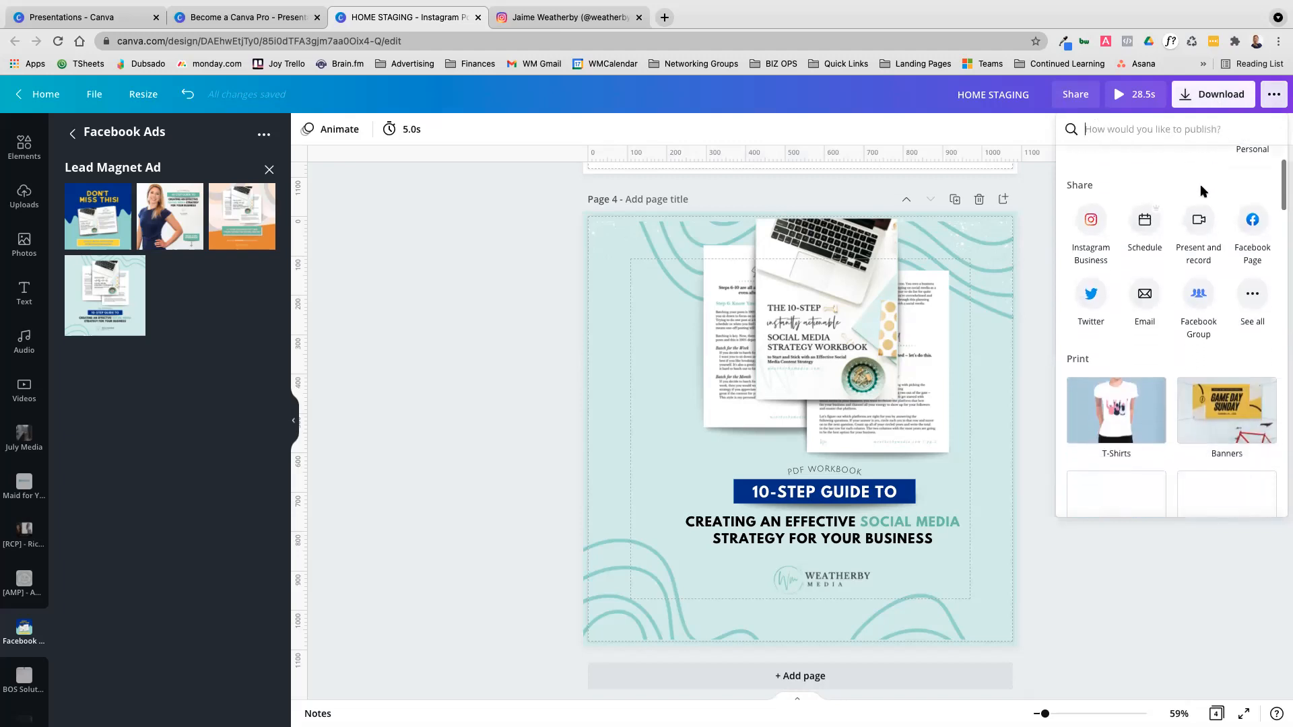
scroll(1199, 184, up, 2)
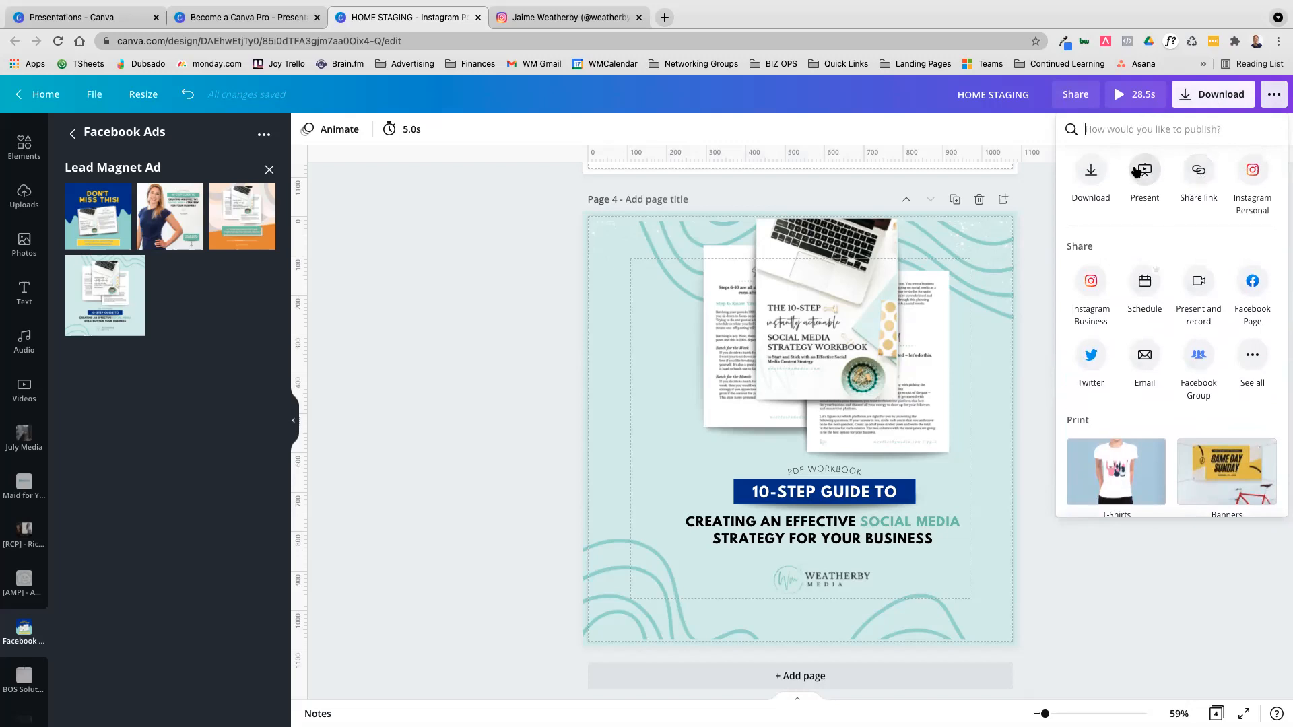
Look over the Become a Canva Pro presentation, and view the available design types from the Presentations folder page
click(287, 19)
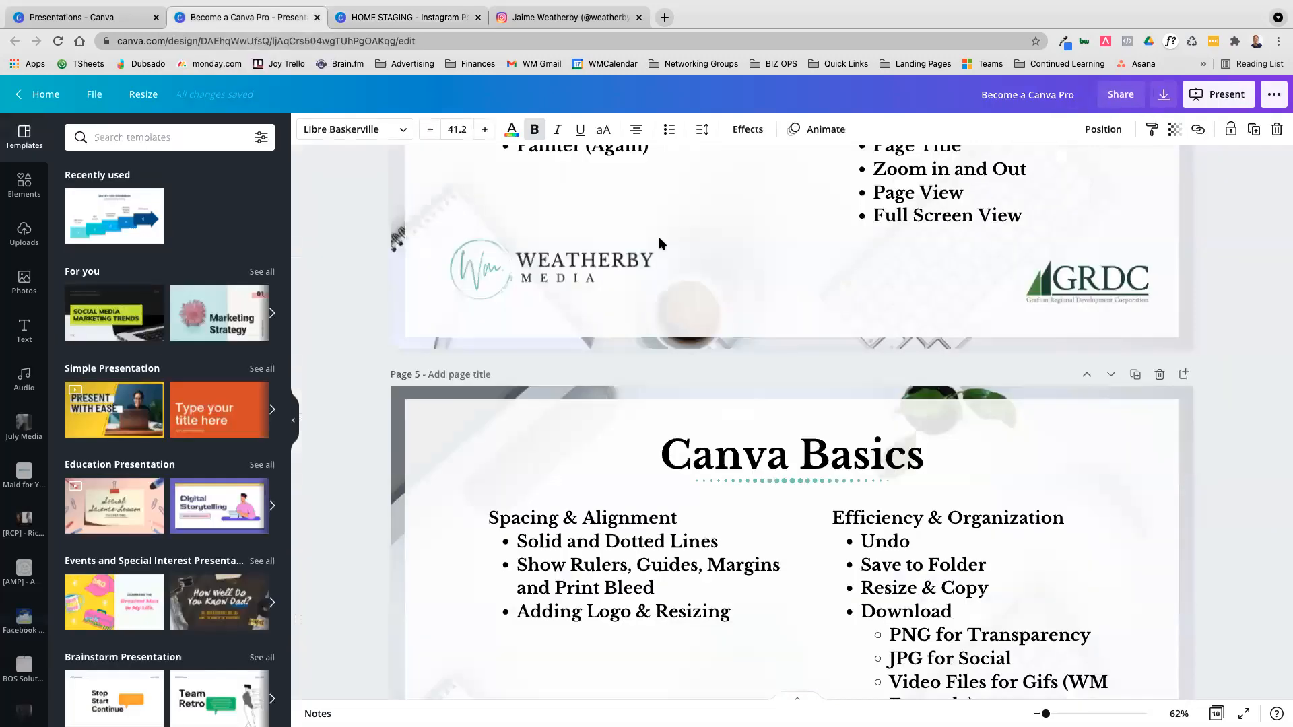
scroll(659, 243, up, 20)
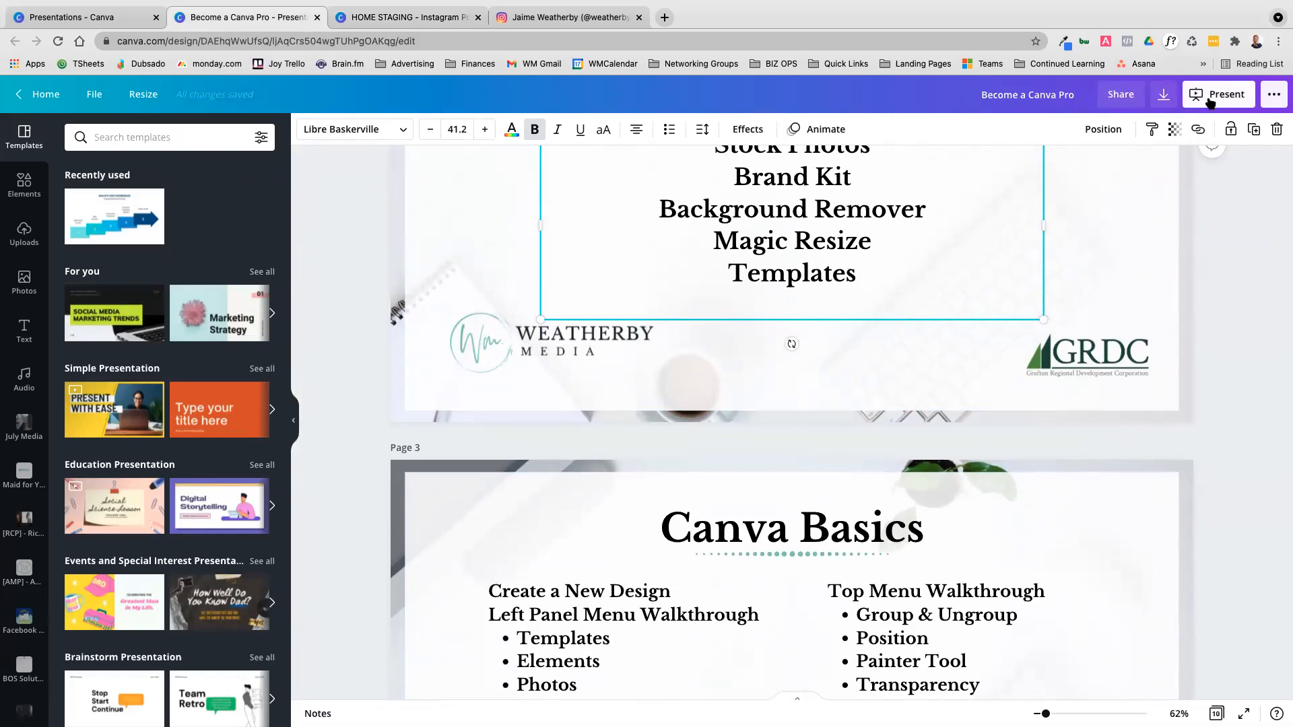
click(59, 18)
click(1198, 106)
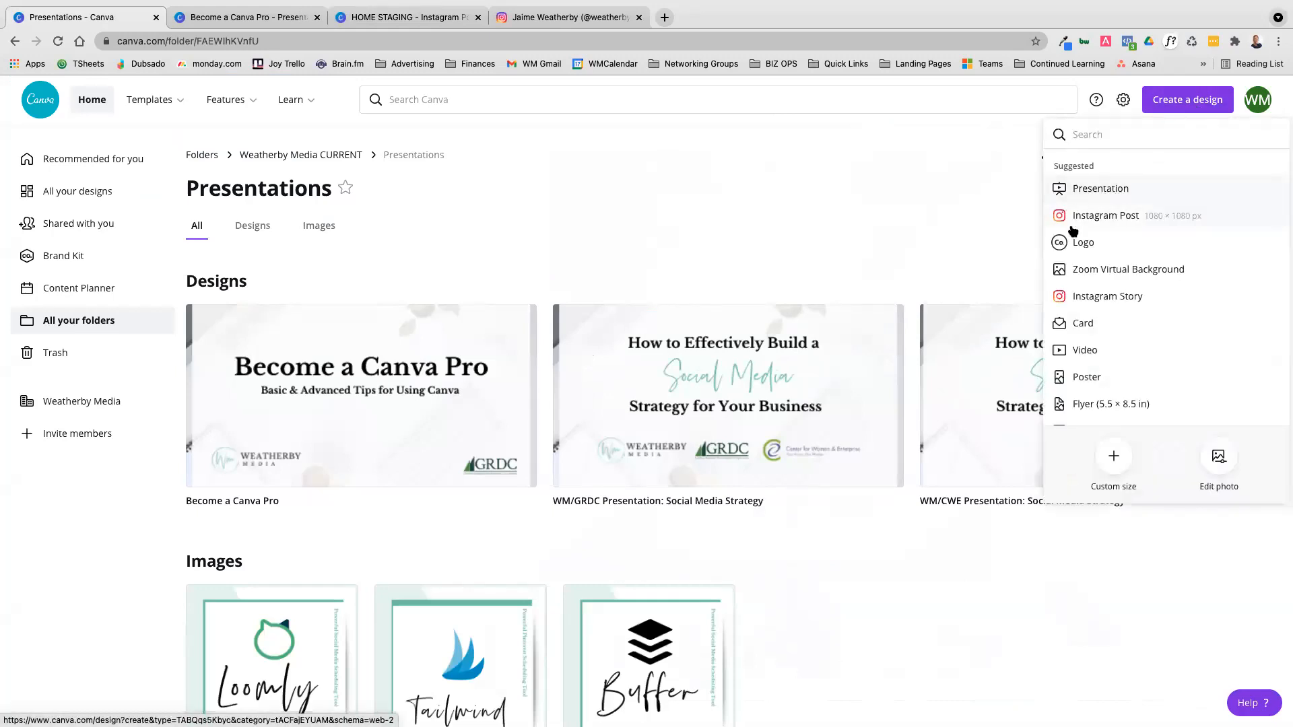
Return to the Become a Canva Pro presentation and open its presenting options
click(203, 18)
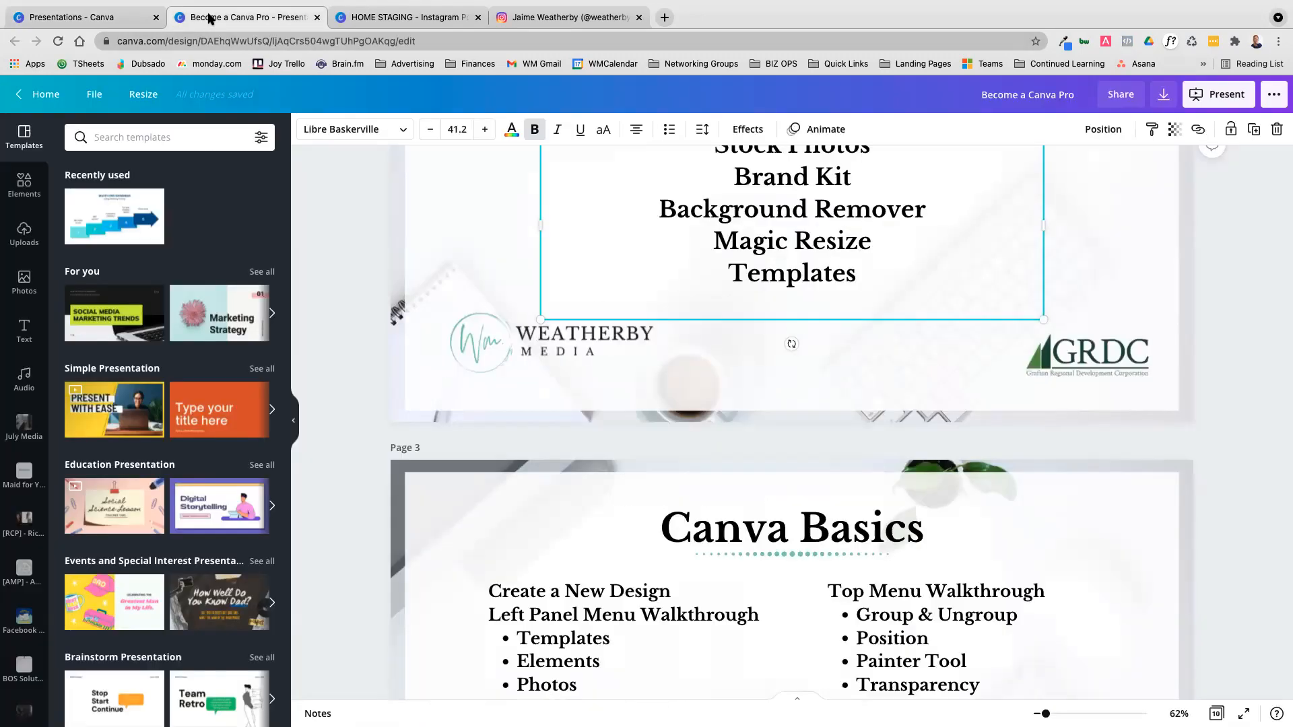
click(1216, 94)
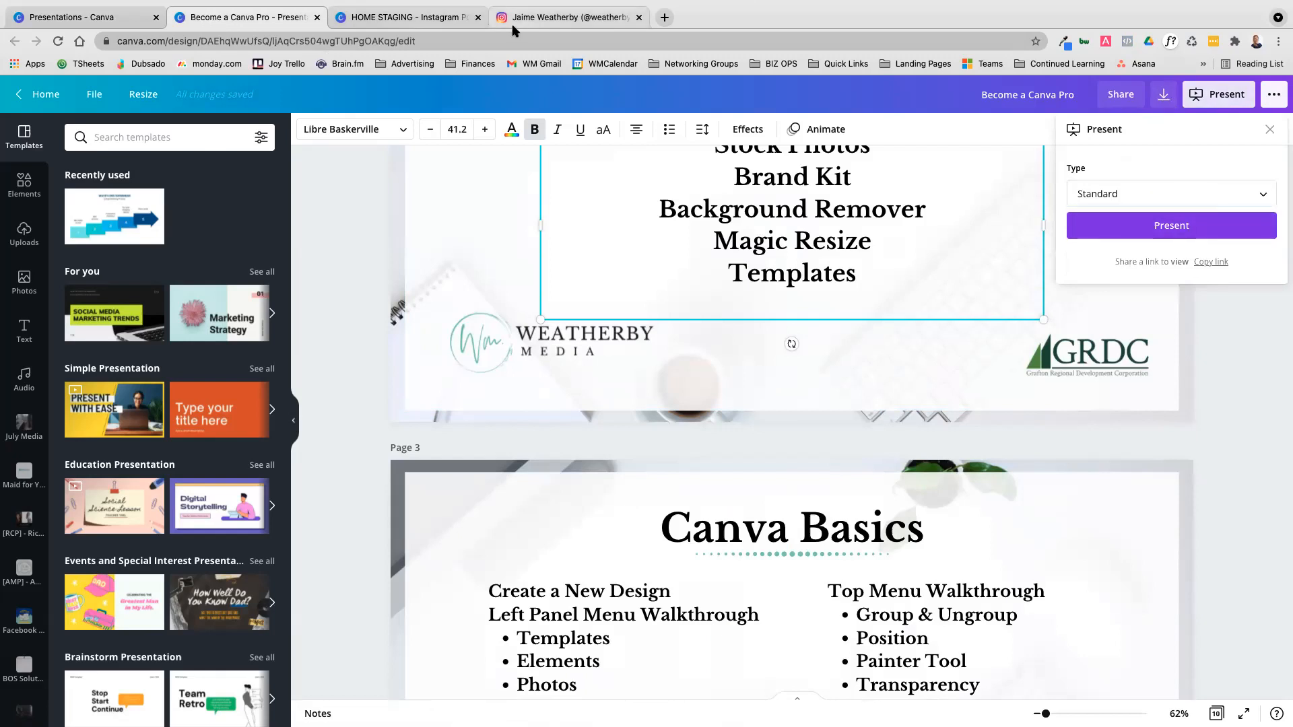
Return to the HOME STAGING design and present it with the Standard type
click(390, 18)
click(1145, 172)
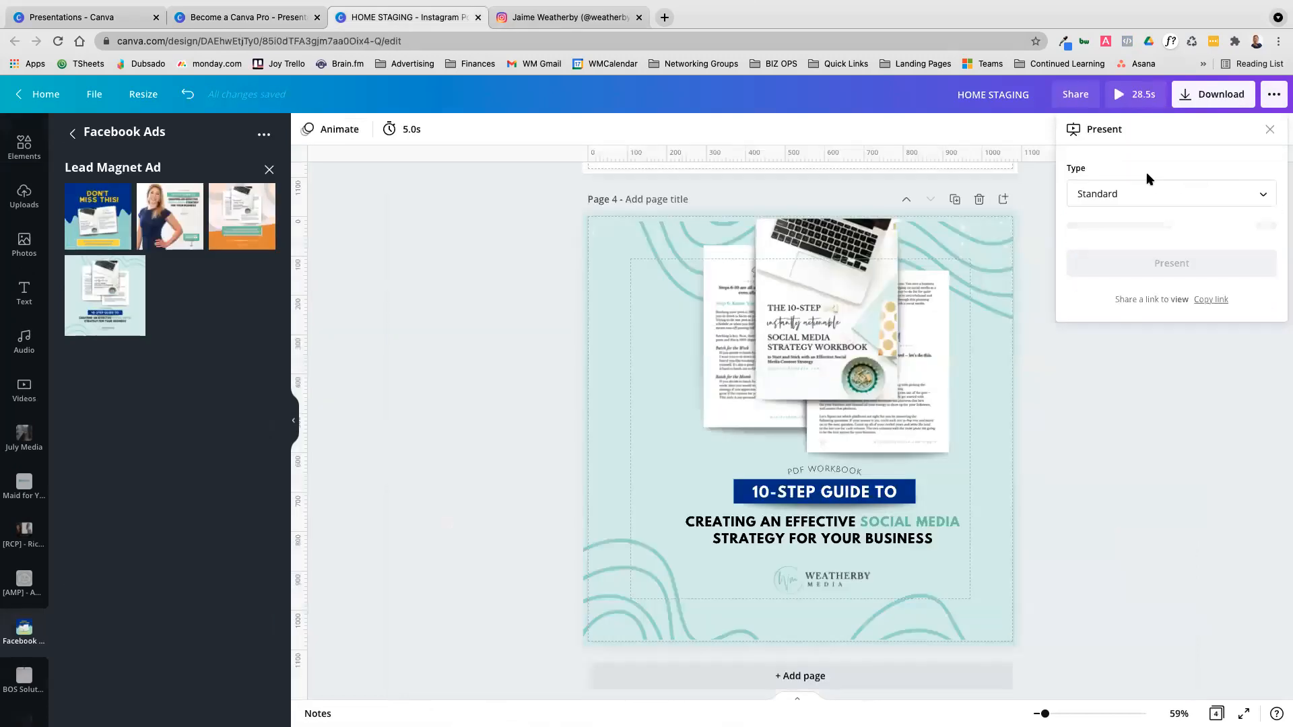
click(1175, 225)
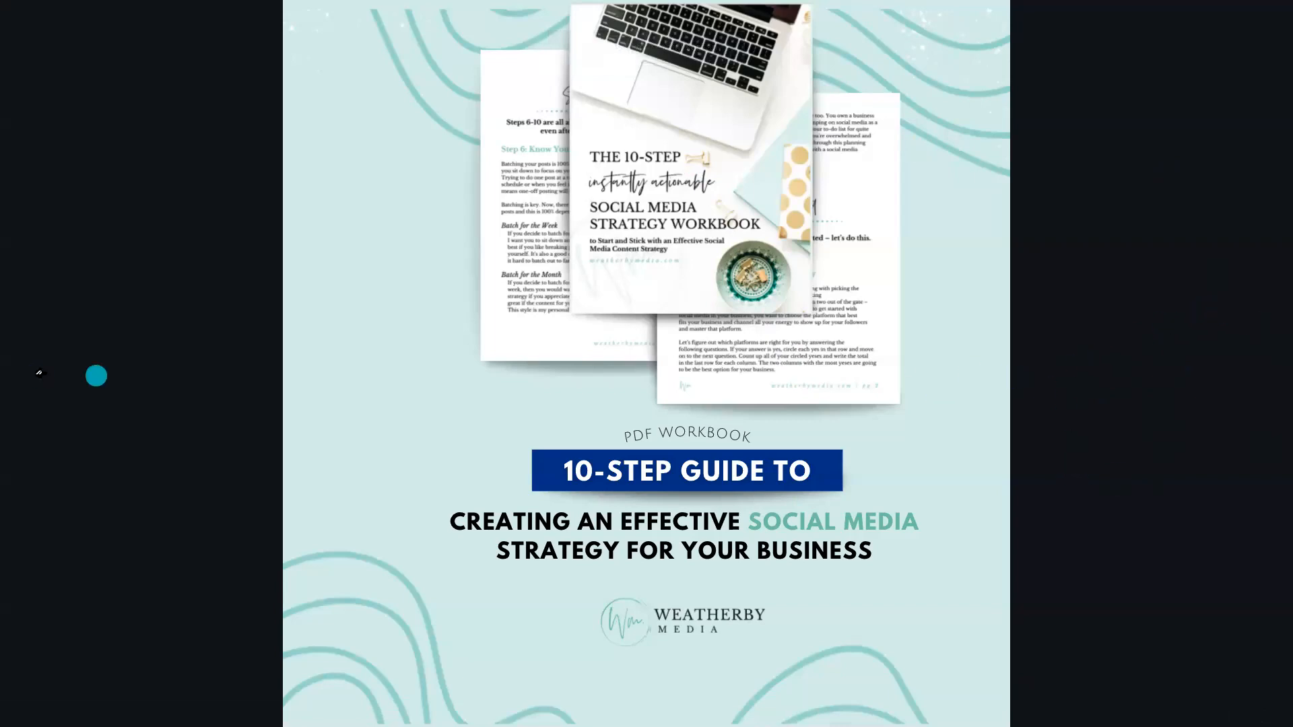
Go back through the presented pages from page 4 to page 1 and exit the presentation
click(81, 370)
click(37, 356)
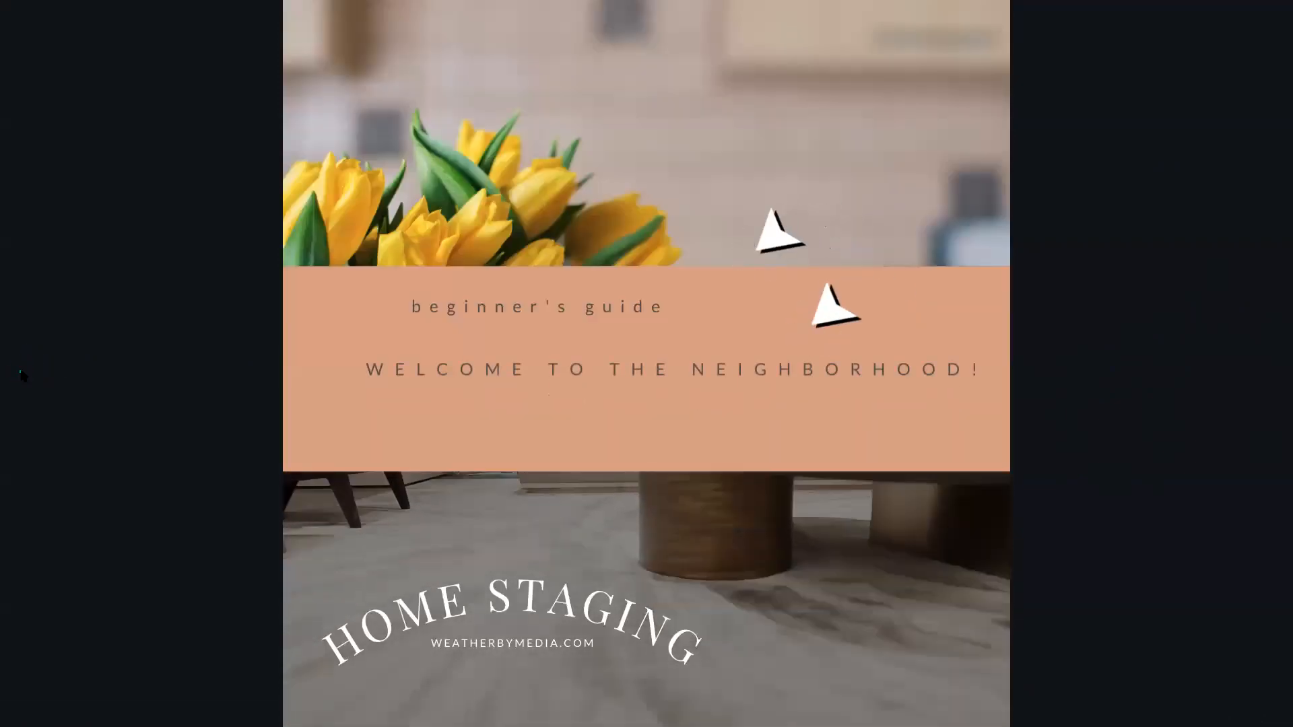
click(34, 372)
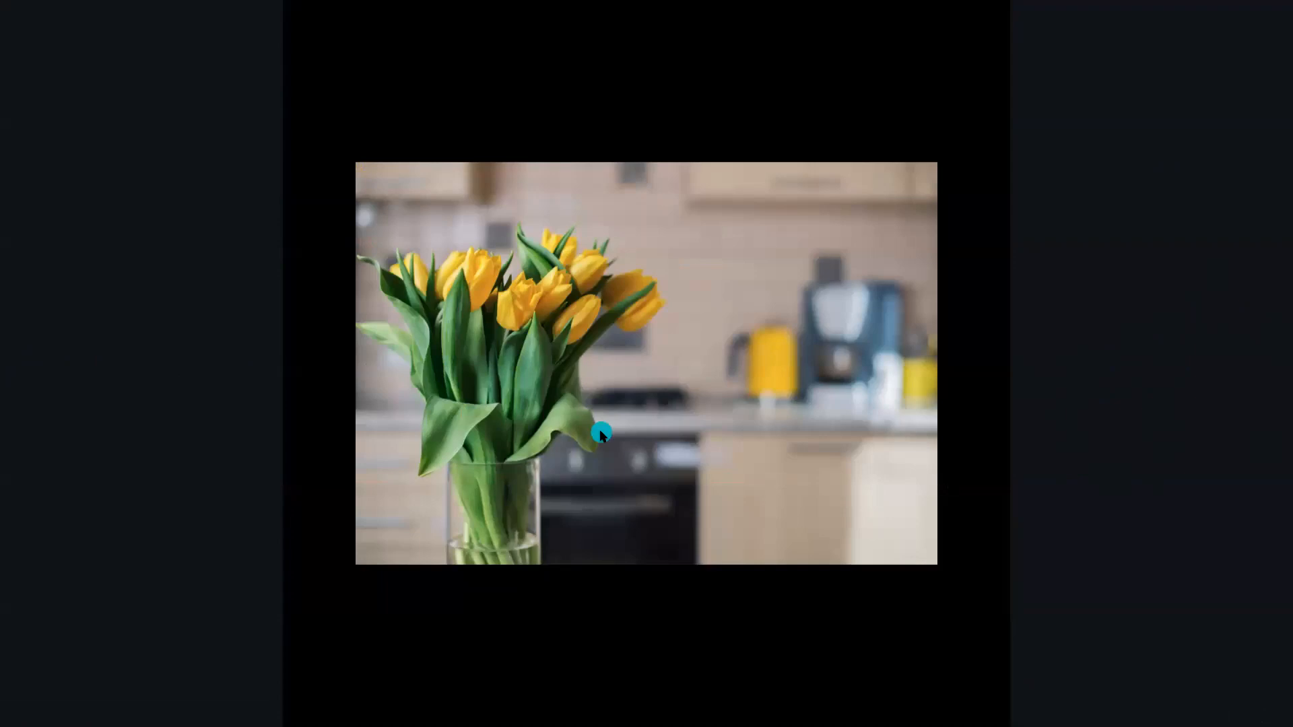
key(Escape)
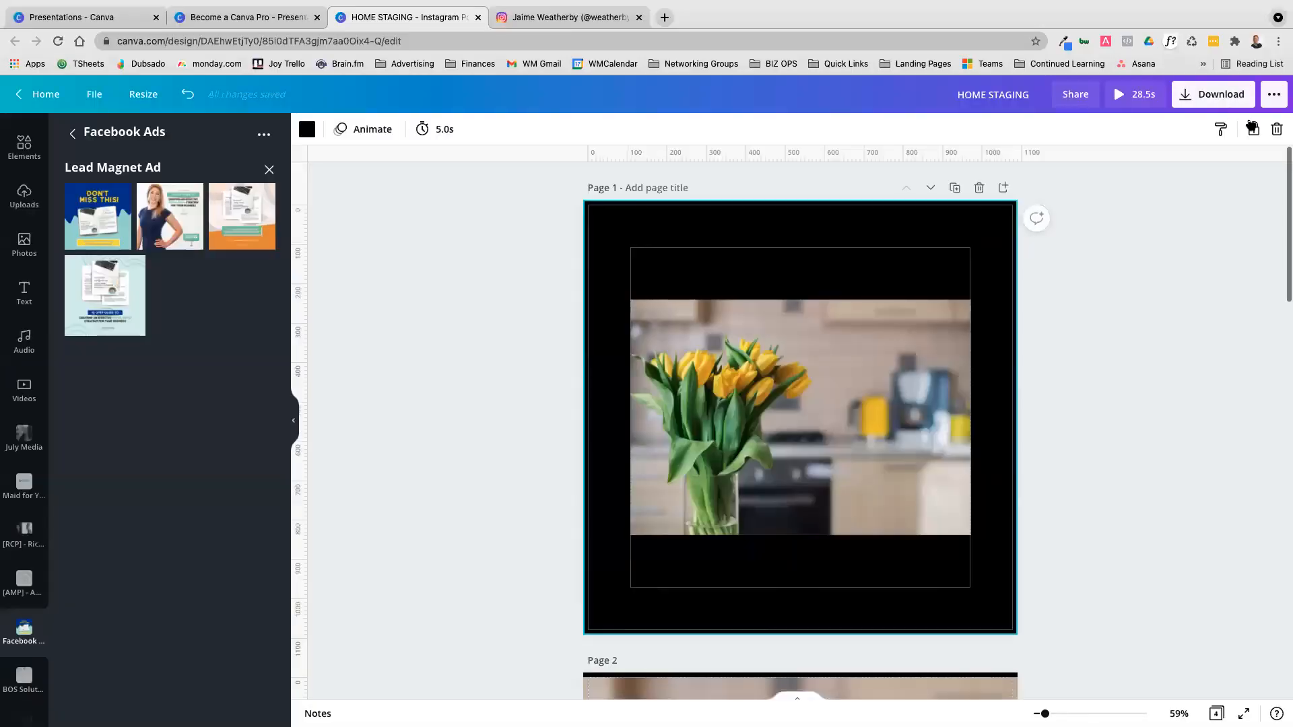
Show all publishing options for the HOME STAGING design, view the Embed option and close it
click(1273, 94)
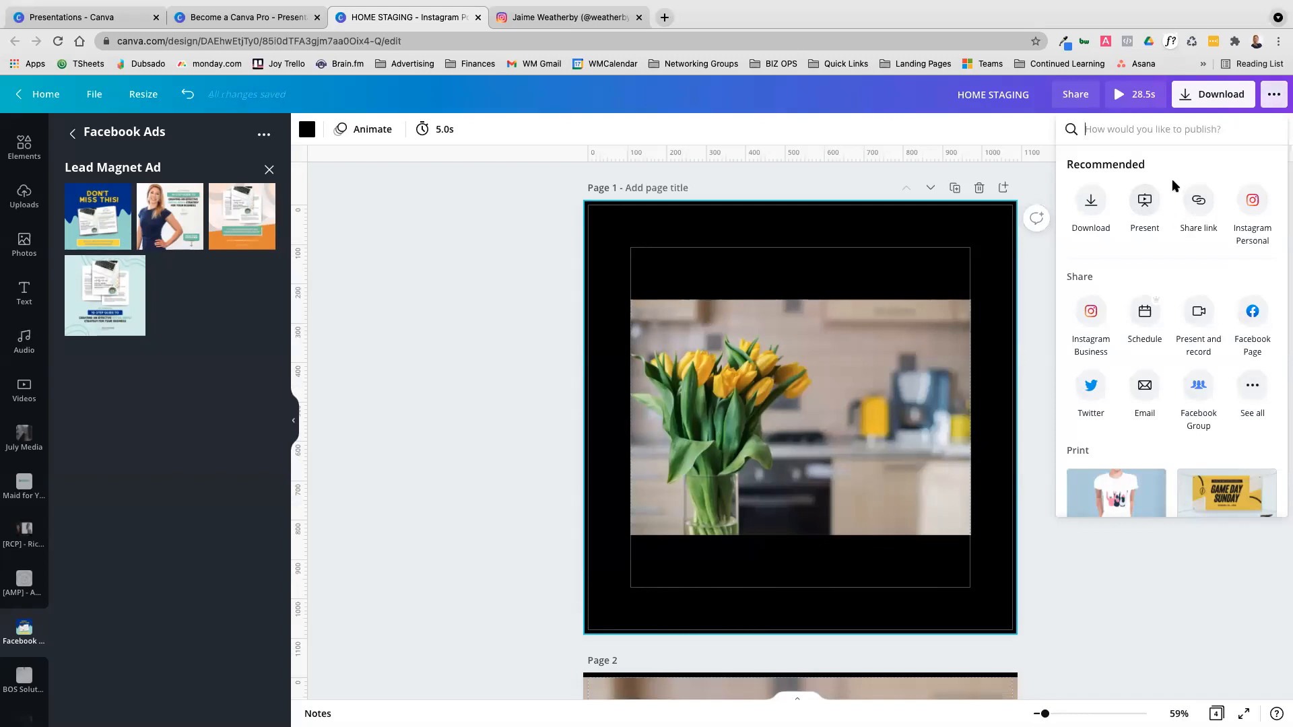
click(1254, 388)
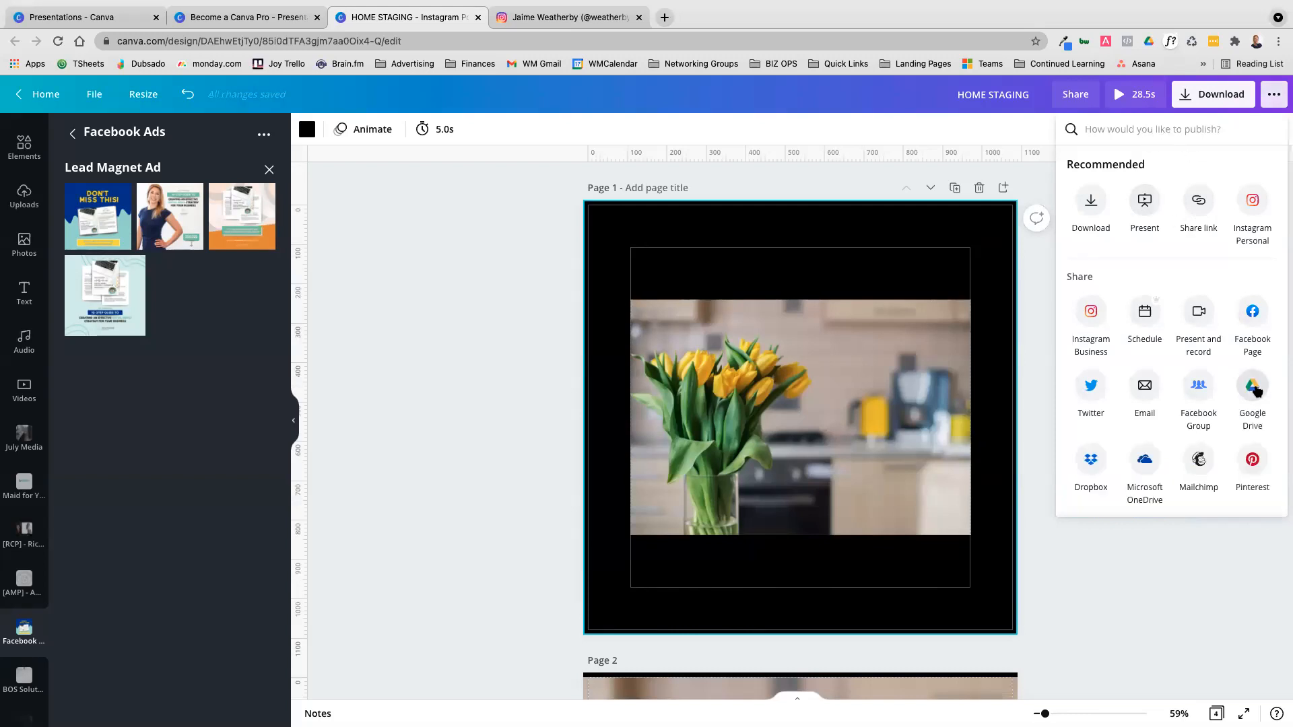
scroll(1254, 389, down, 5)
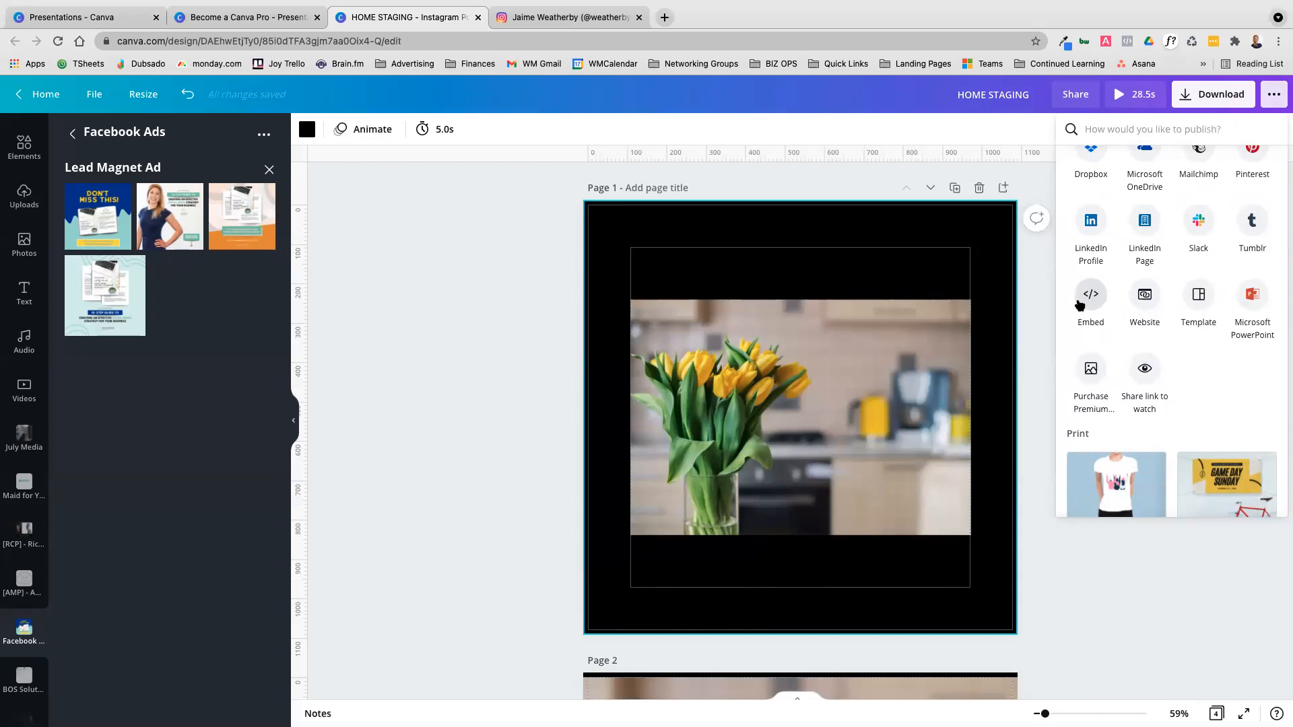
click(1092, 299)
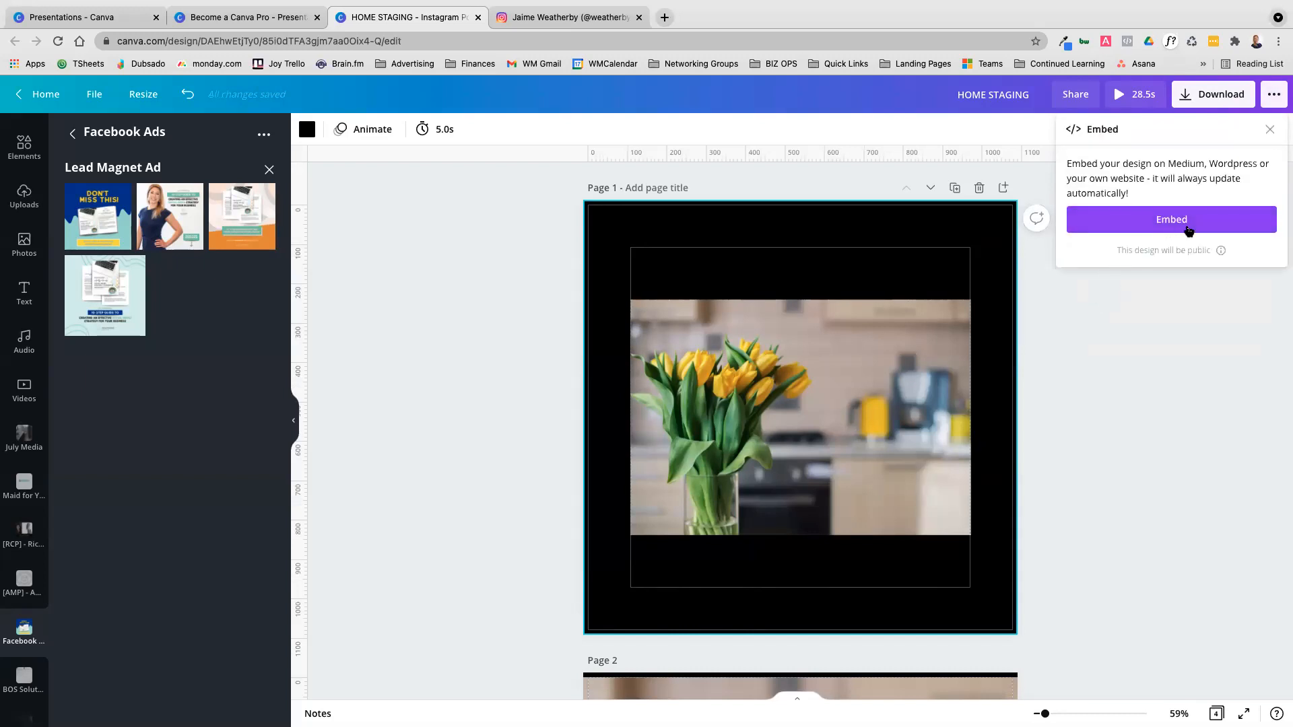
click(1273, 94)
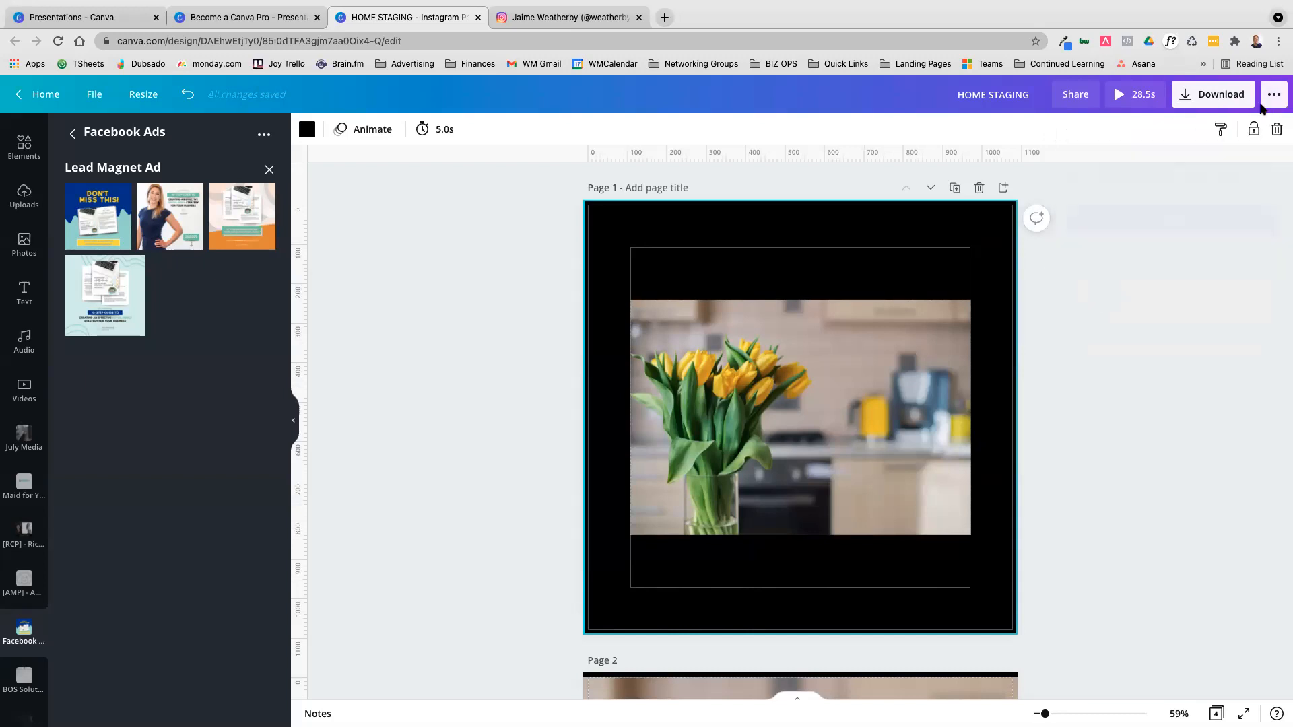
Browse the publishing options down to the Print products and open the Website option
click(1273, 95)
scroll(1231, 326, down, 2)
scroll(1231, 326, down, 5)
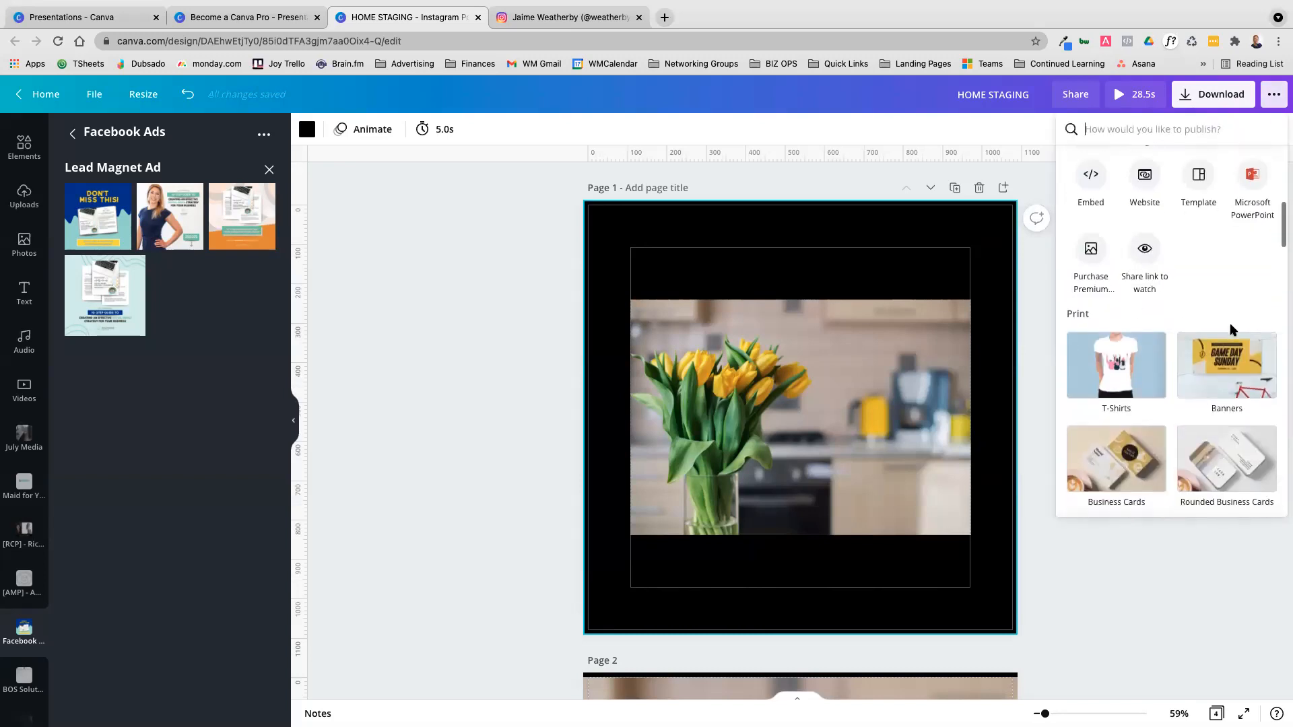
scroll(1148, 299, up, 2)
click(1148, 299)
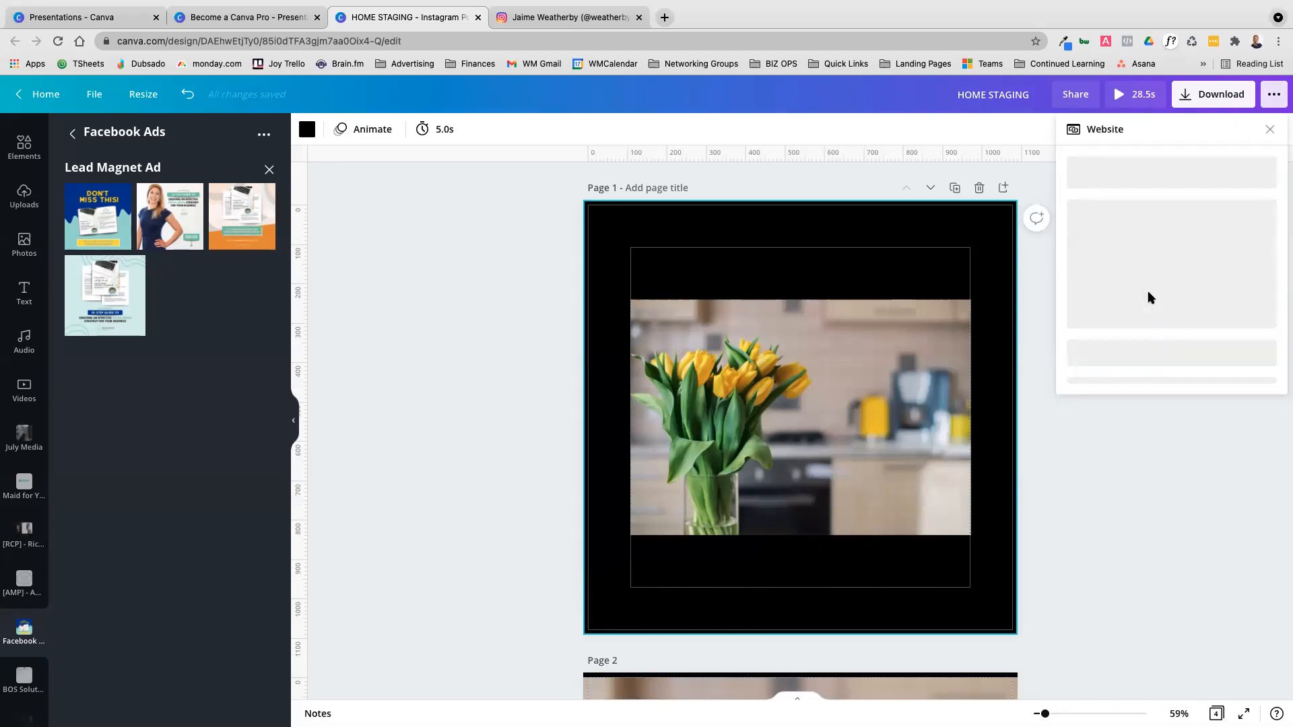
On the Instagram profile, open the bio link's WM IG Link page and try its Social Media Kickstarter Package link
click(595, 18)
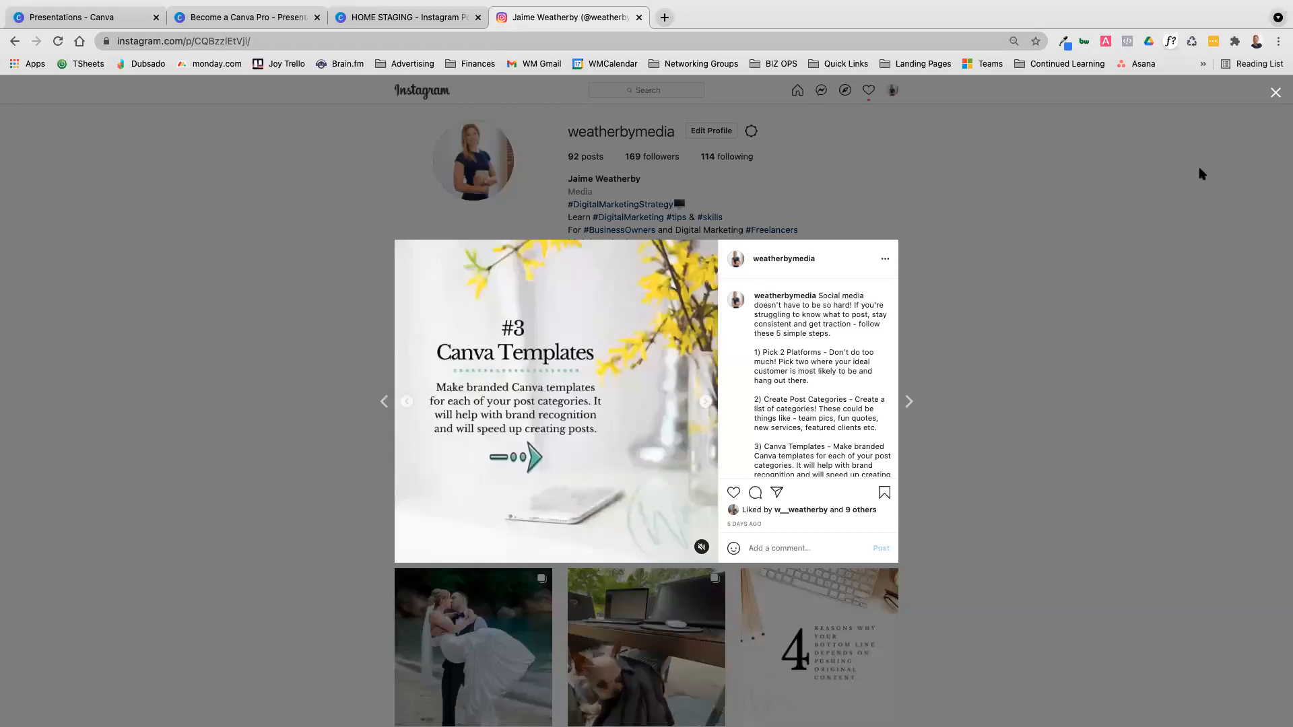
click(807, 207)
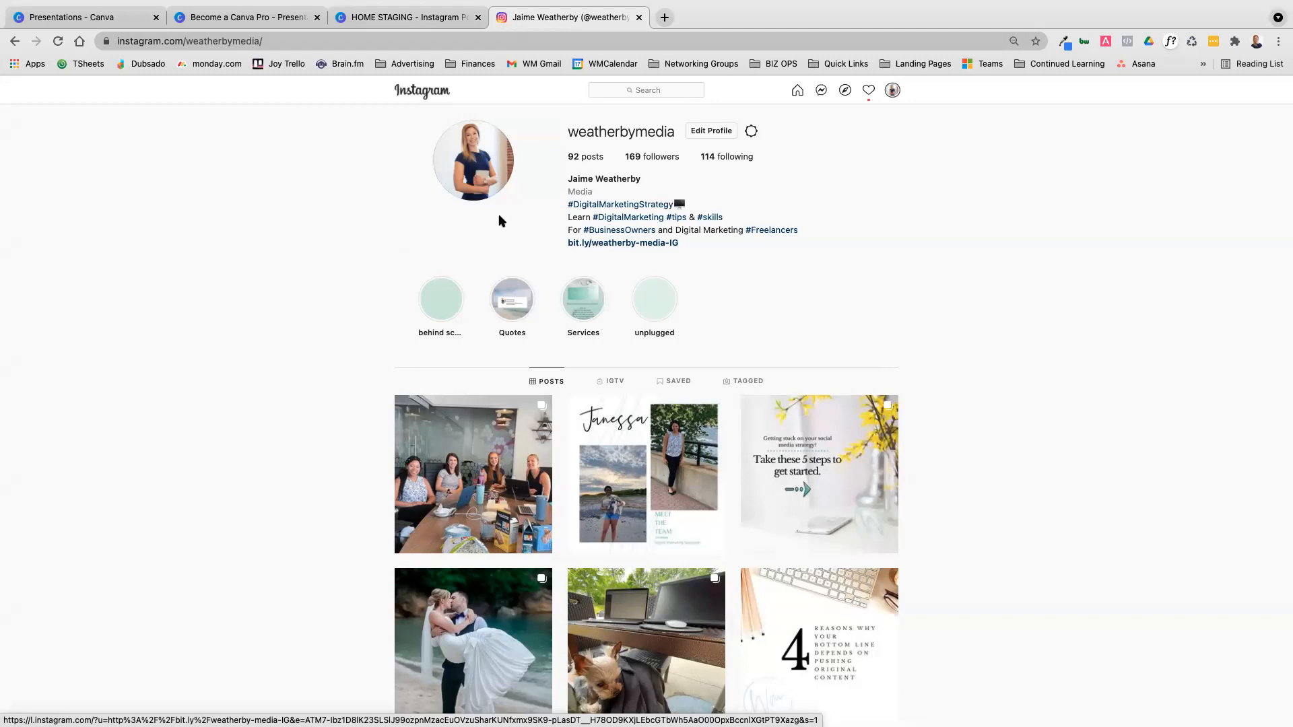
click(636, 246)
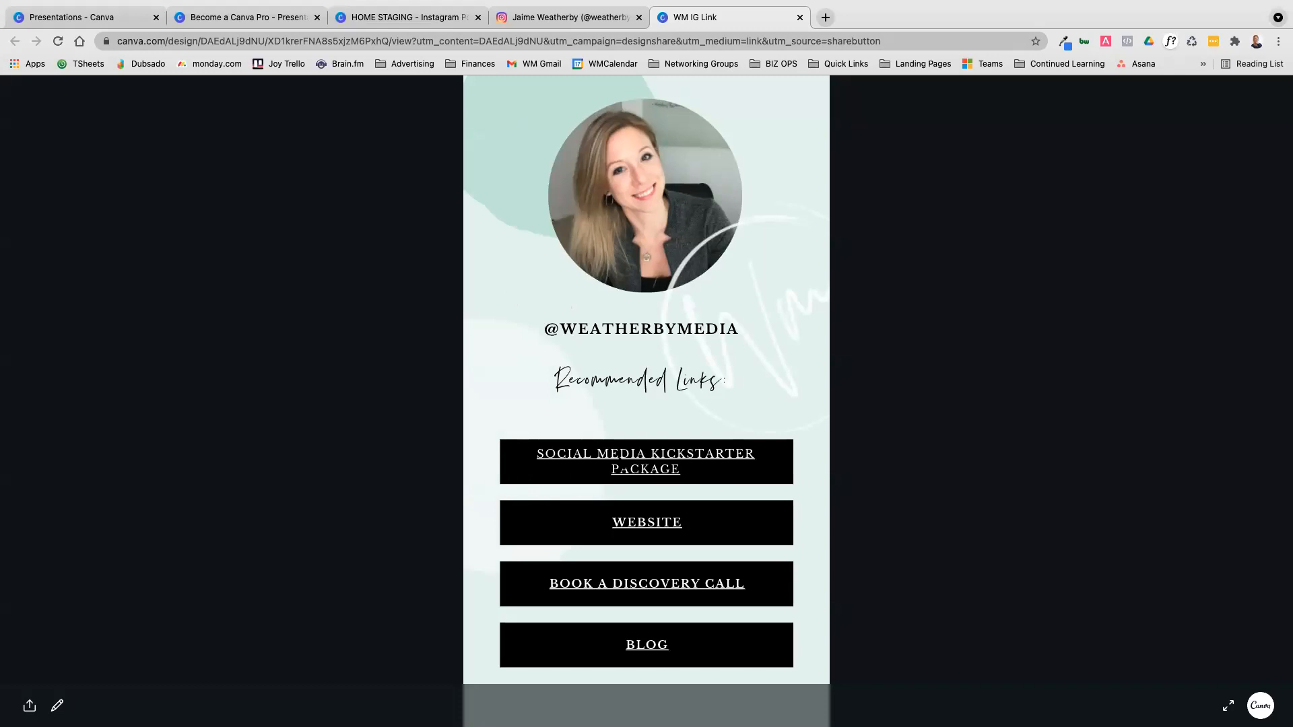
click(633, 453)
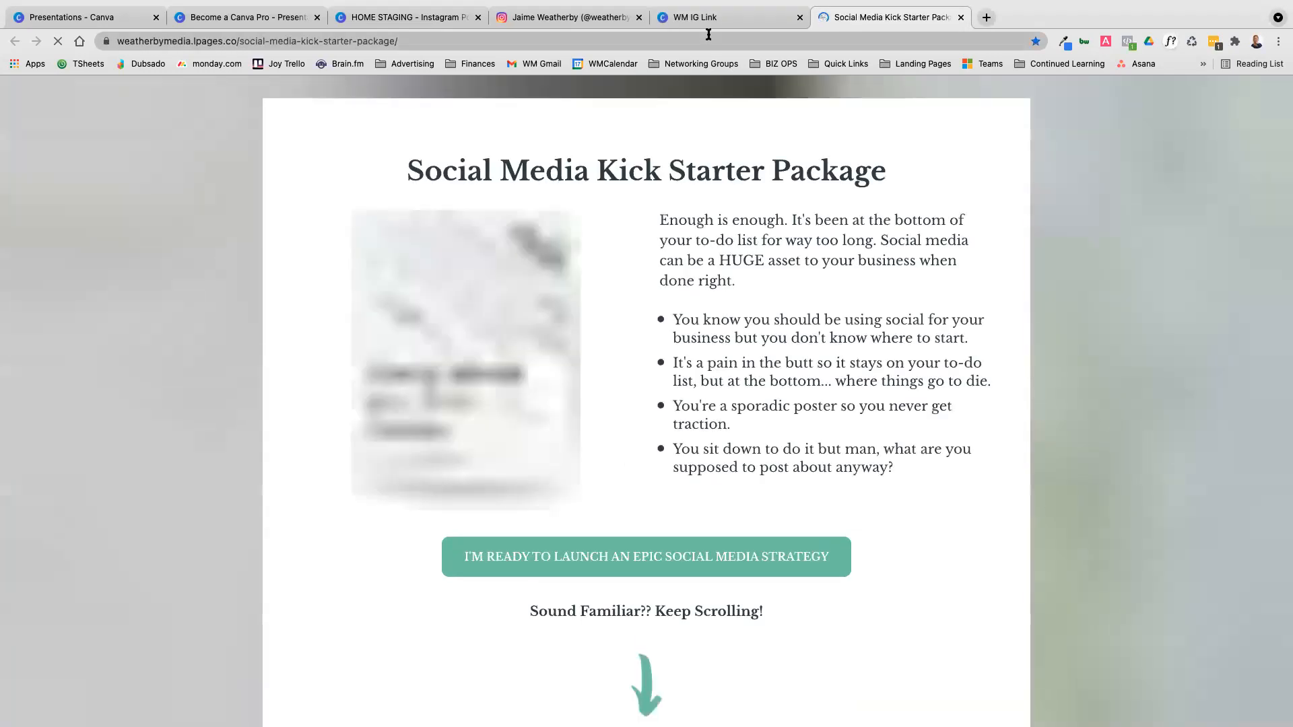
click(701, 17)
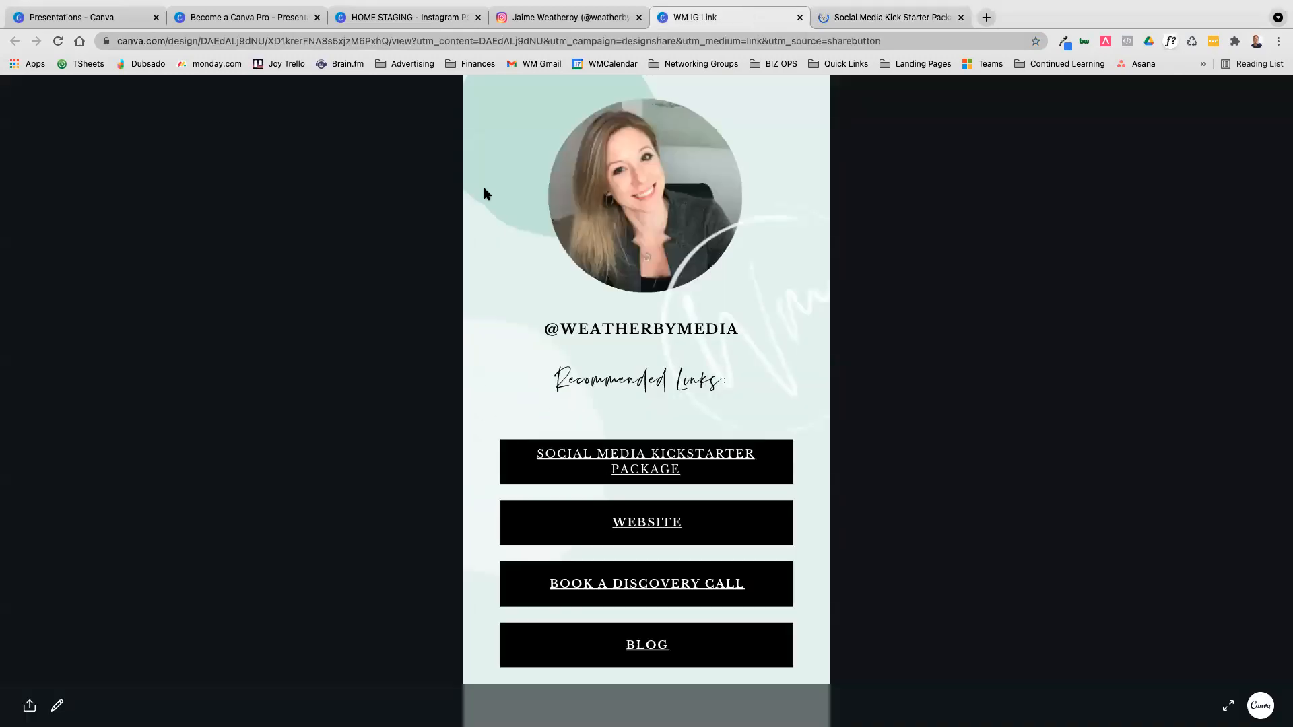
Return to the HOME STAGING design and open the link field for the curved HOME STAGING text group on page 2
click(374, 22)
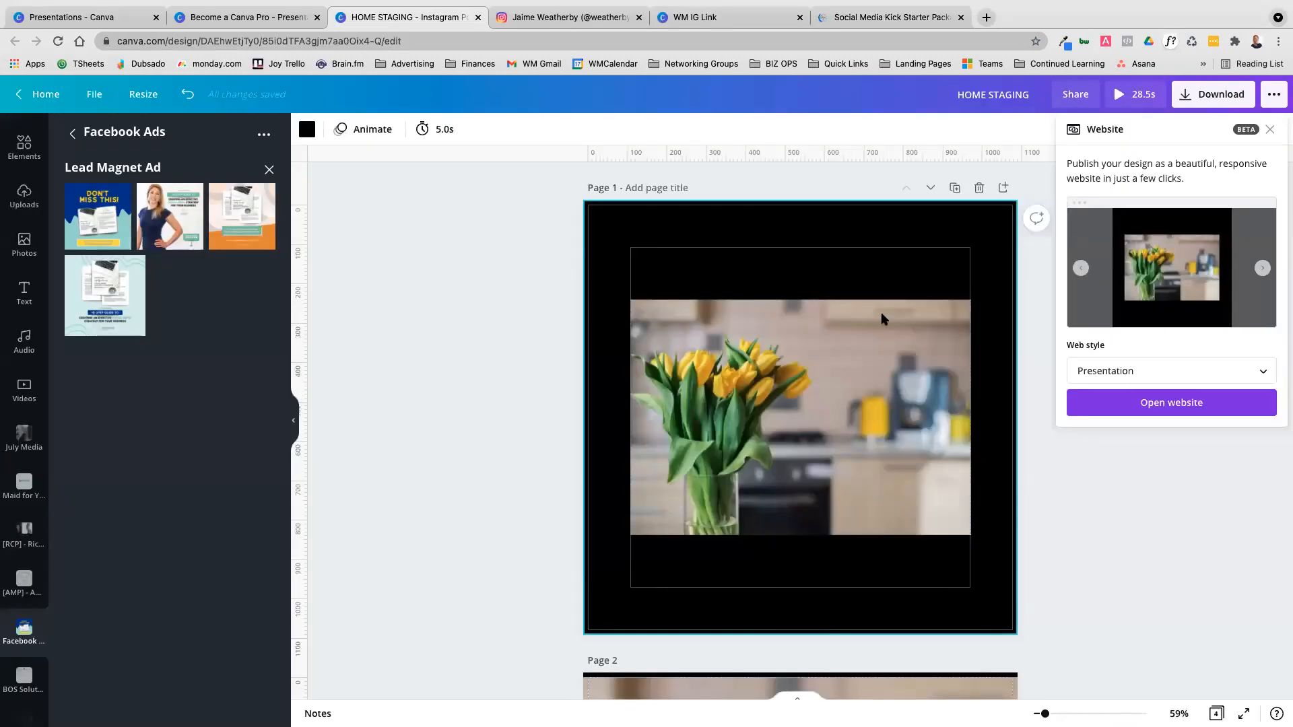
scroll(862, 396, down, 10)
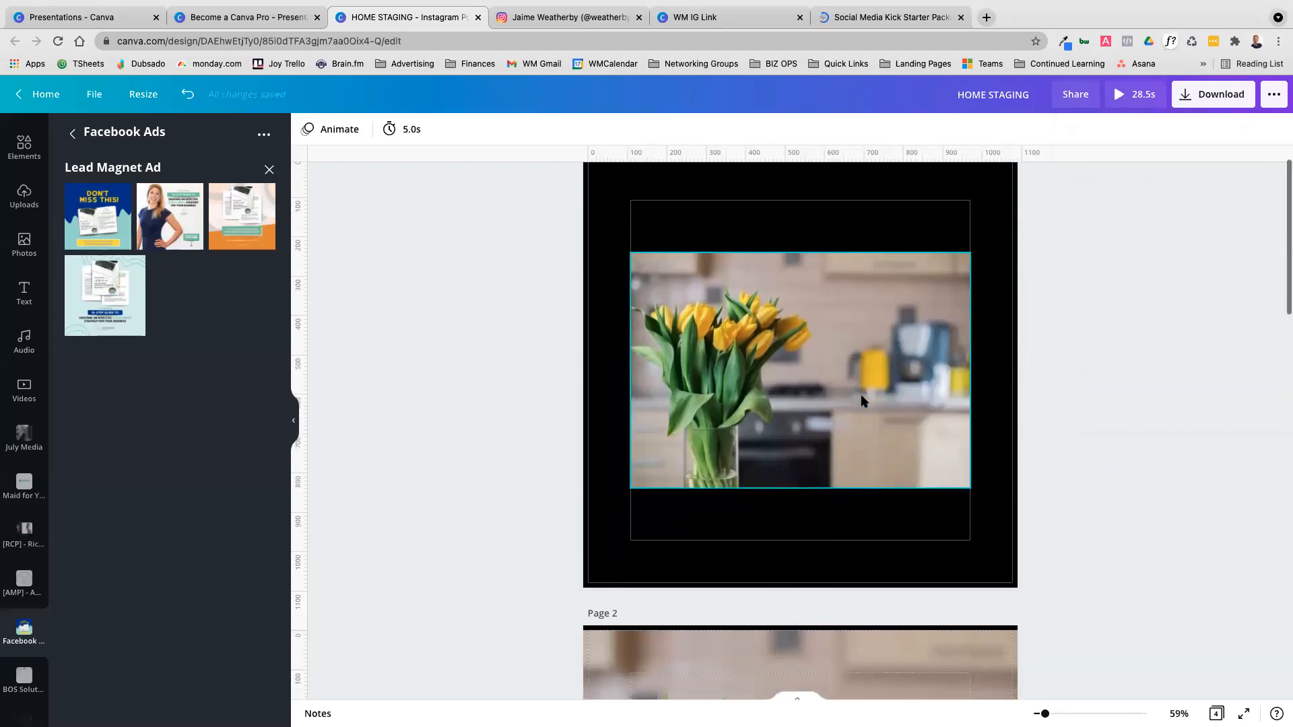
scroll(777, 331, up, 2)
click(749, 388)
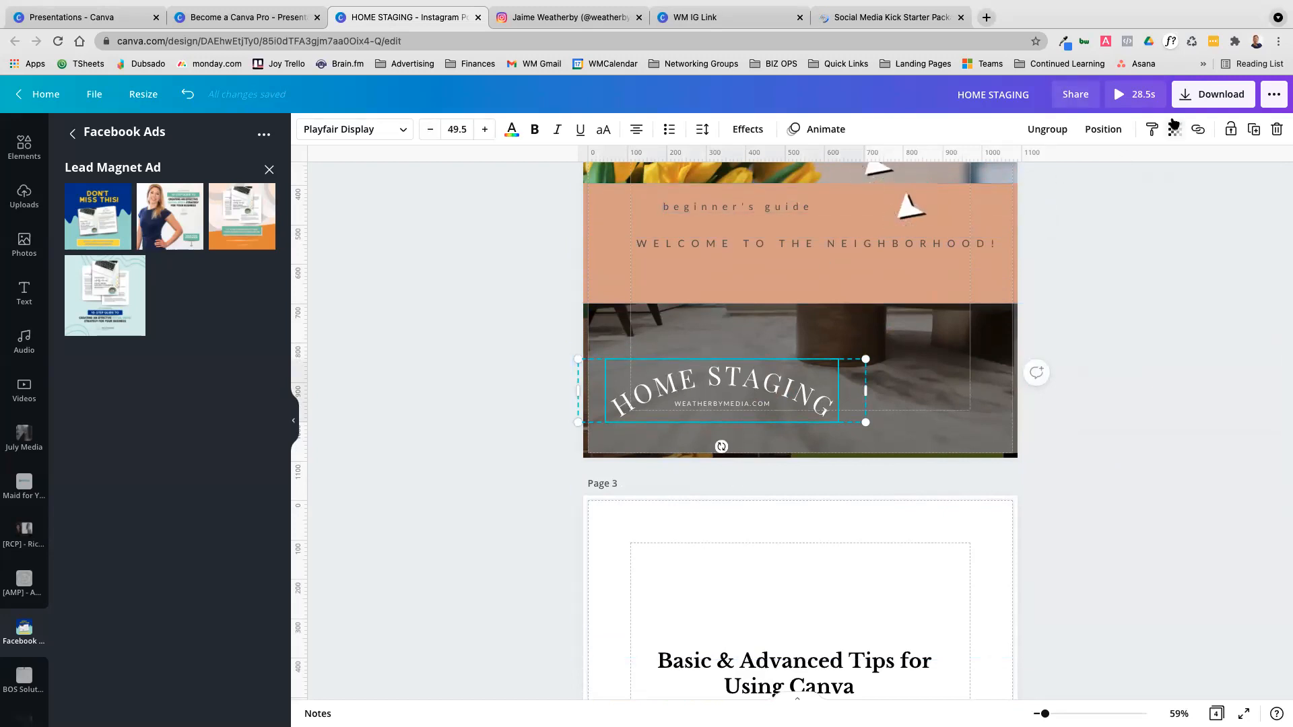
click(1197, 130)
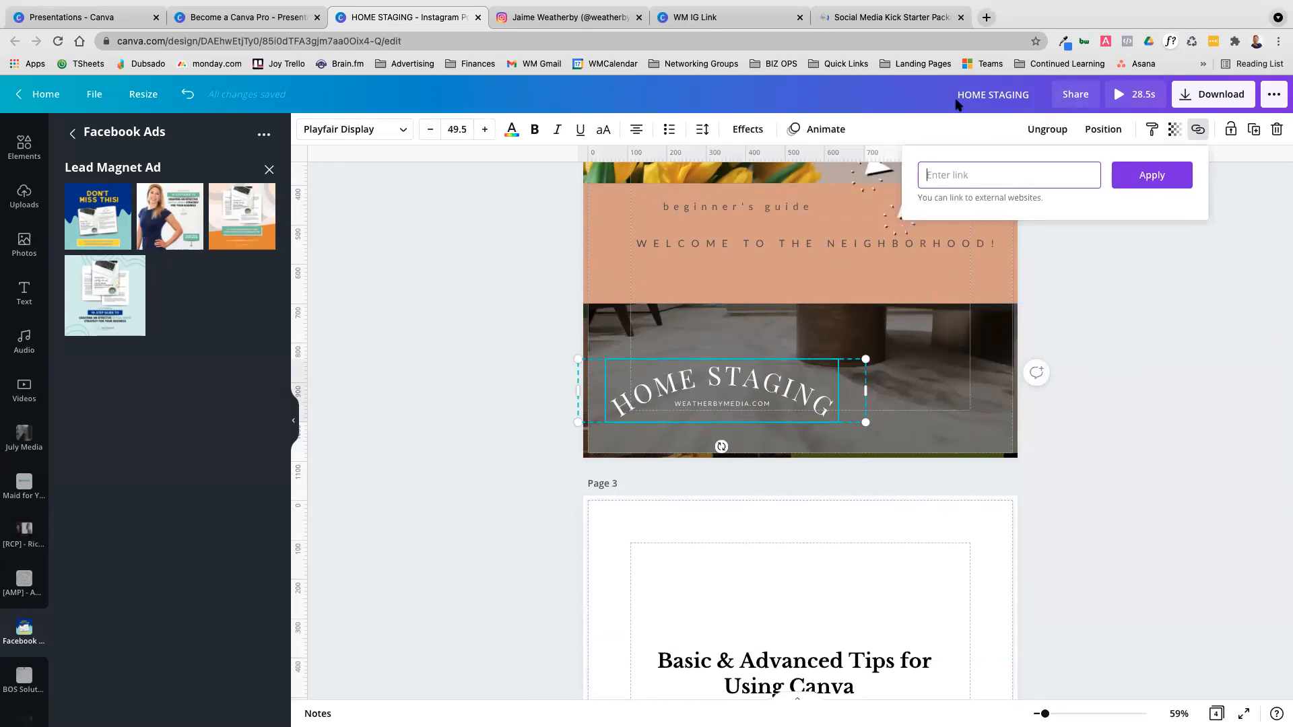
Look over the Social Media Kick Starter Package landing page and compare it with the WM IG Link page
click(829, 26)
scroll(783, 344, down, 10)
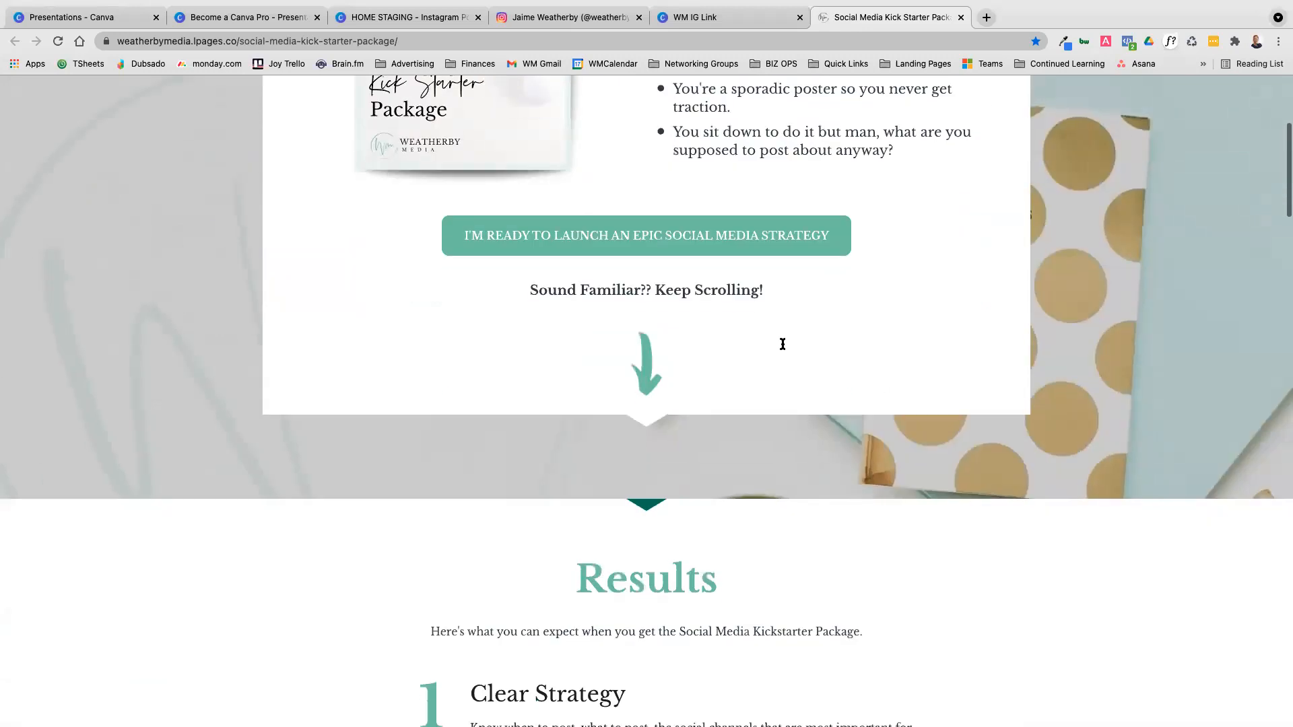
scroll(782, 344, up, 9)
scroll(783, 347, up, 2)
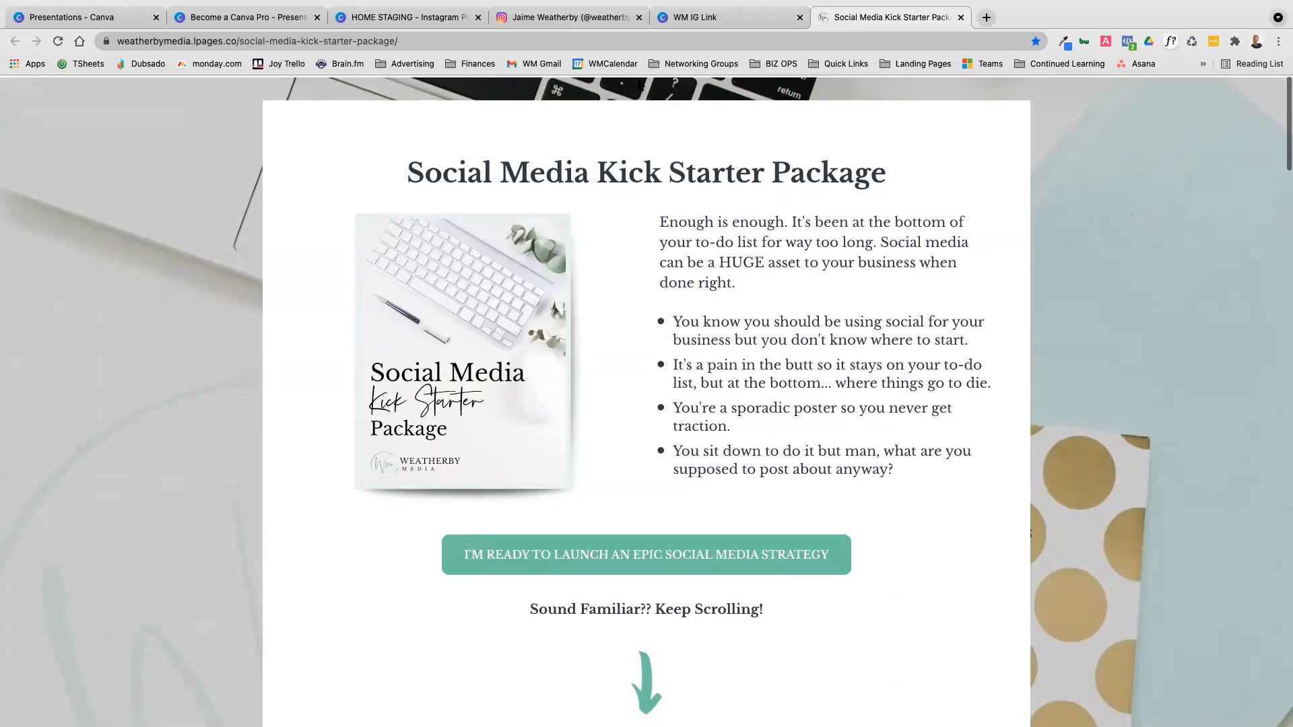
click(714, 17)
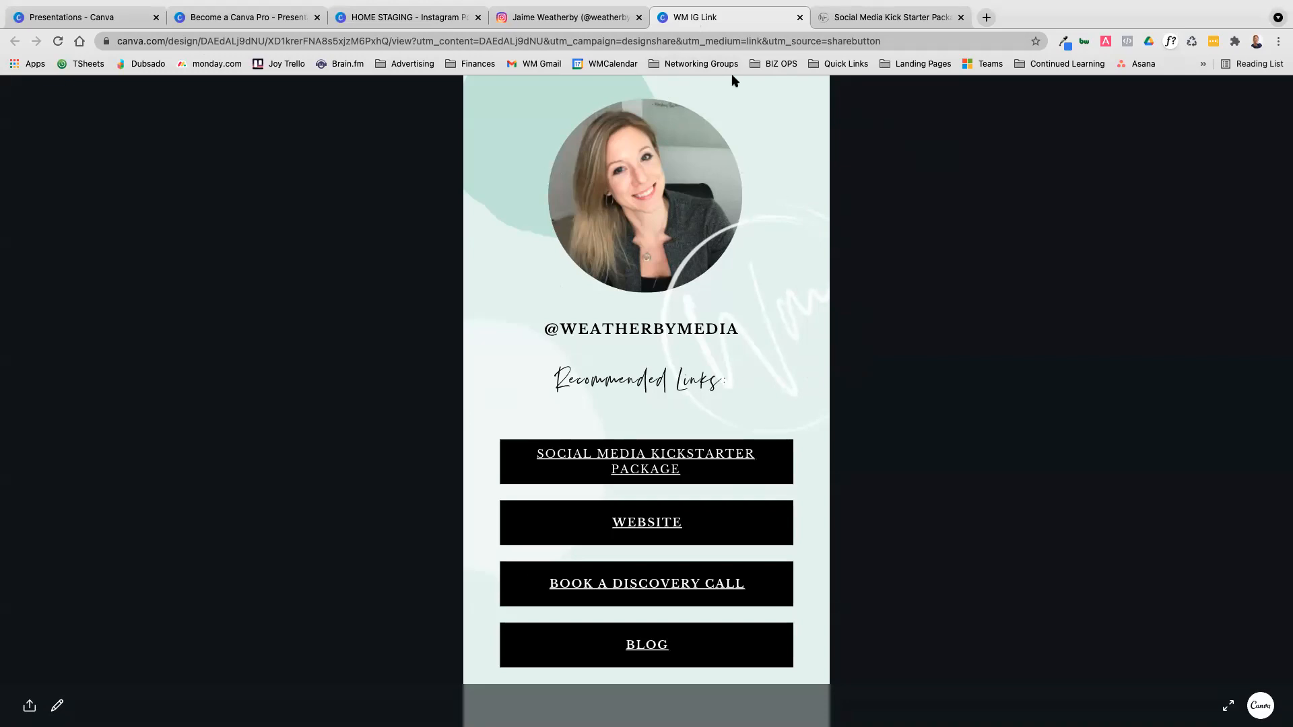
click(852, 20)
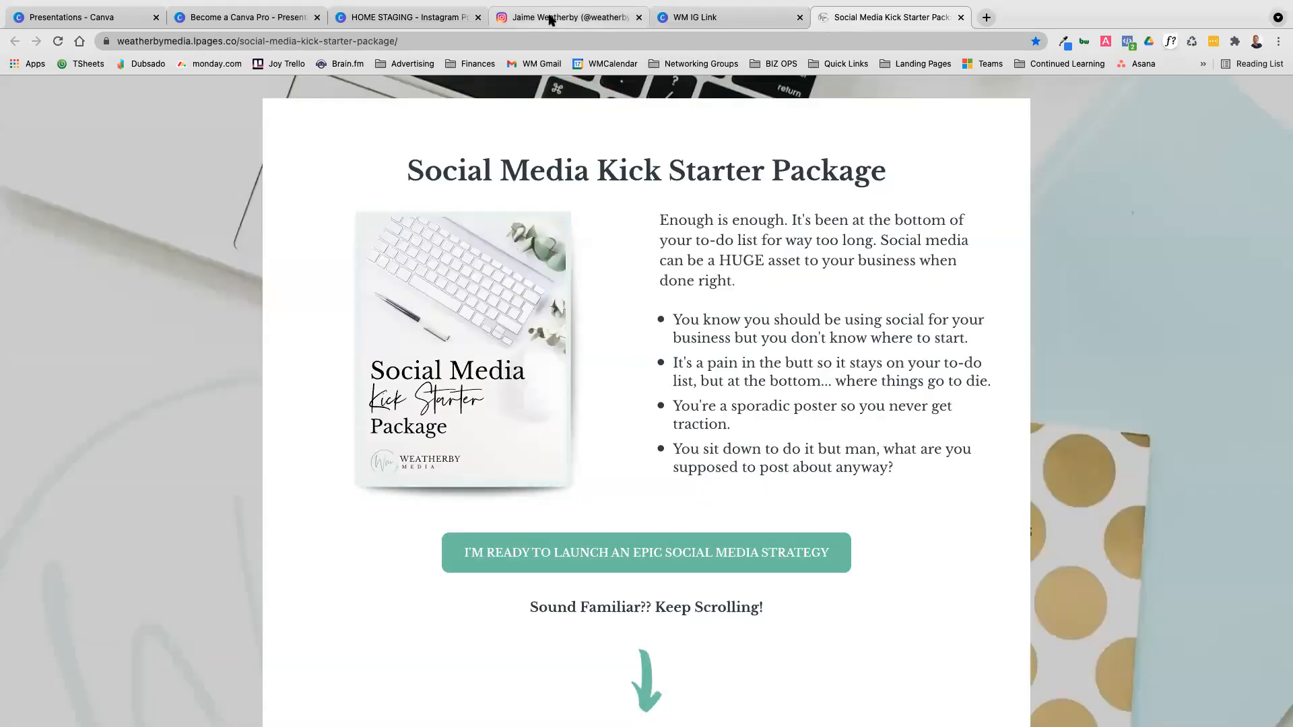
Dismiss the text group's link field in the HOME STAGING design and revisit the bio link on the Instagram profile
click(397, 18)
click(1073, 424)
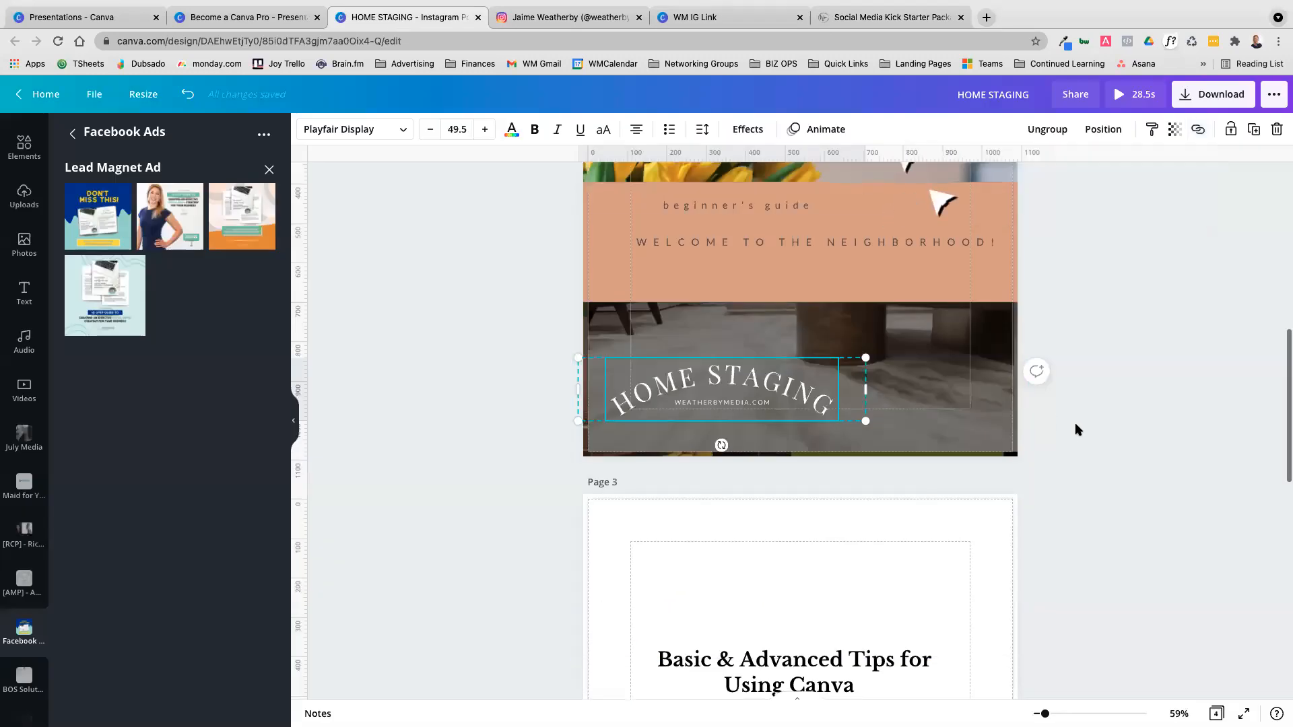
scroll(1129, 179, up, 1)
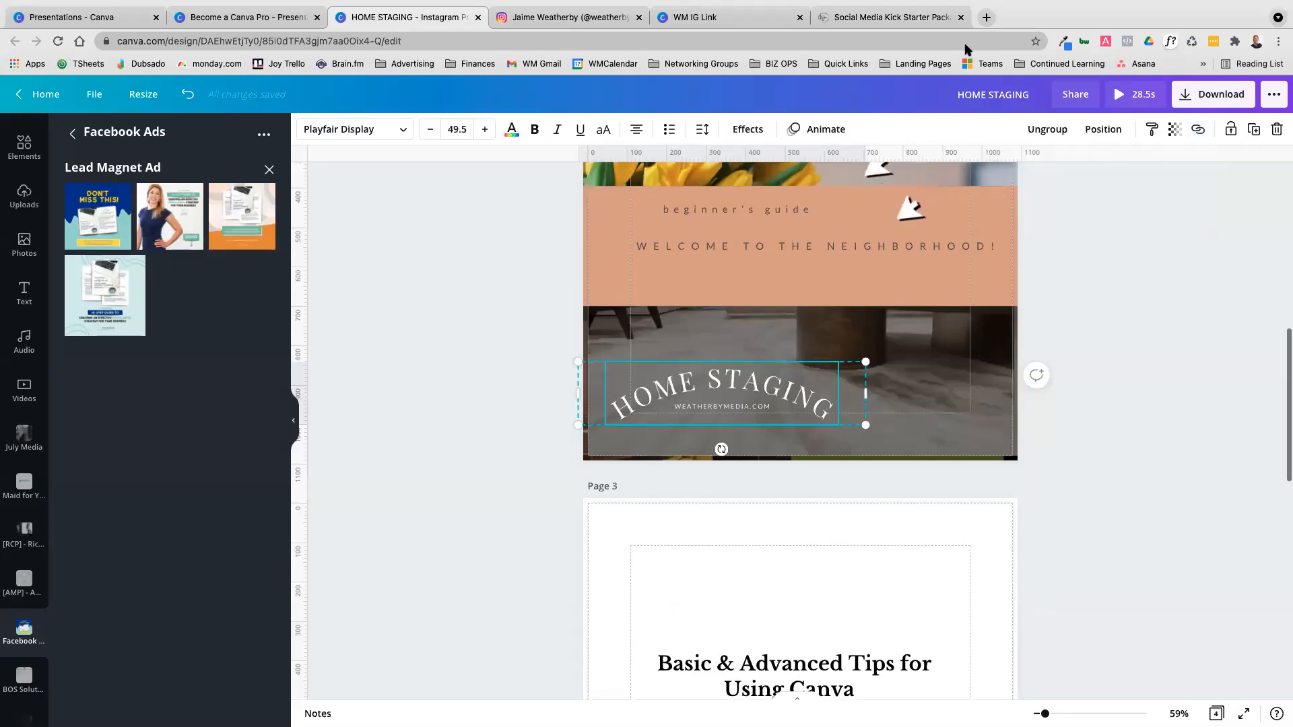
click(564, 21)
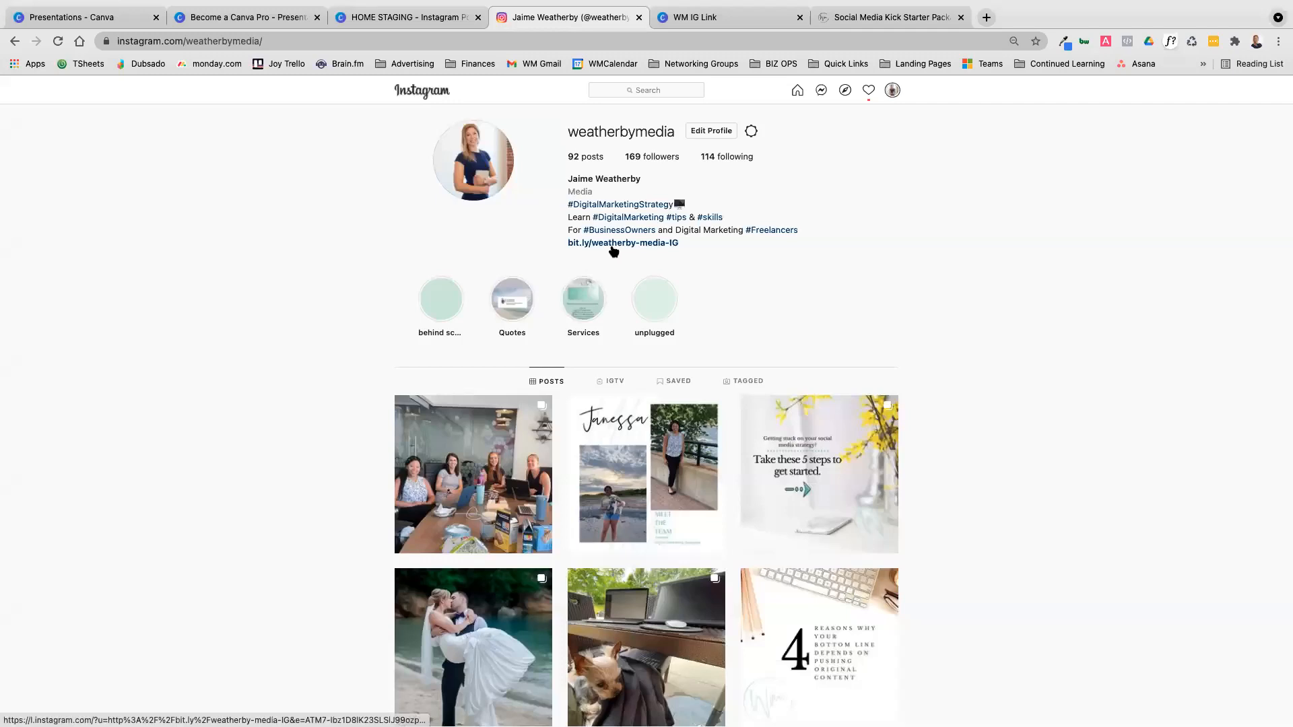
scroll(614, 253, down, 1)
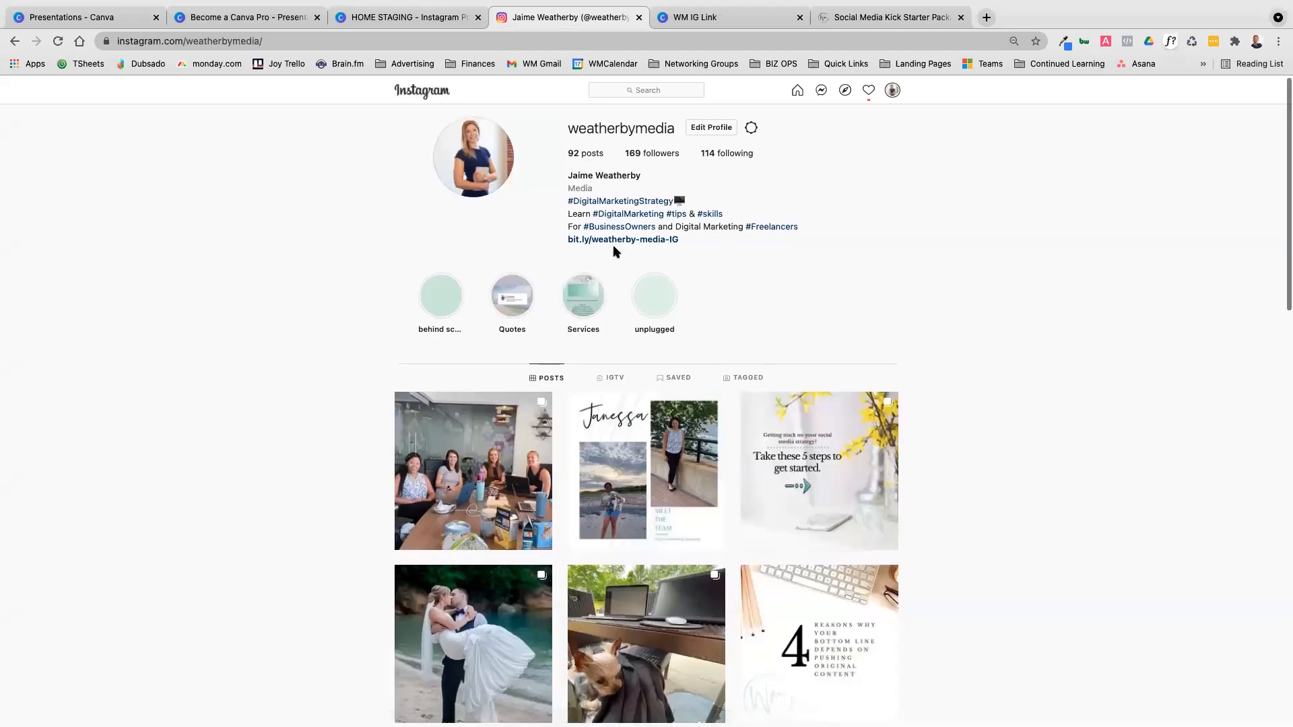
Return to the HOME STAGING design, search its publishing options for "web" and open the Website option
click(406, 20)
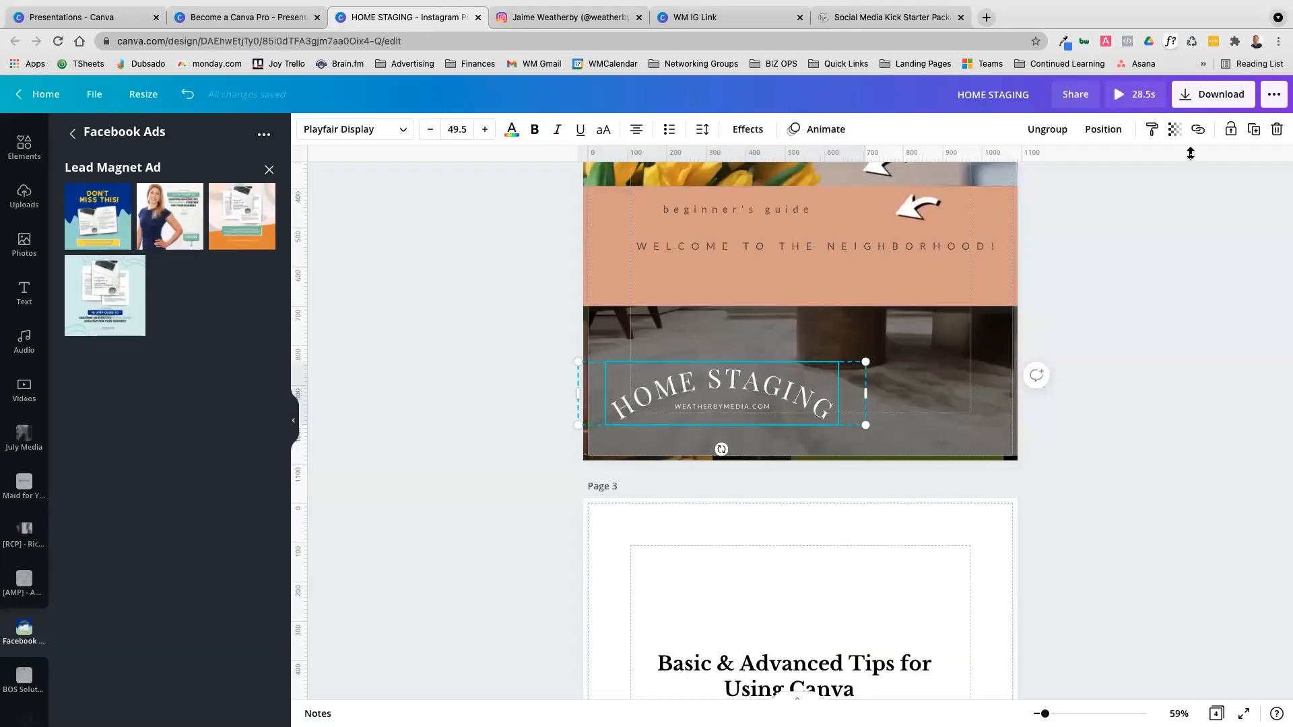
scroll(1237, 227, up, 1)
scroll(1234, 228, up, 5)
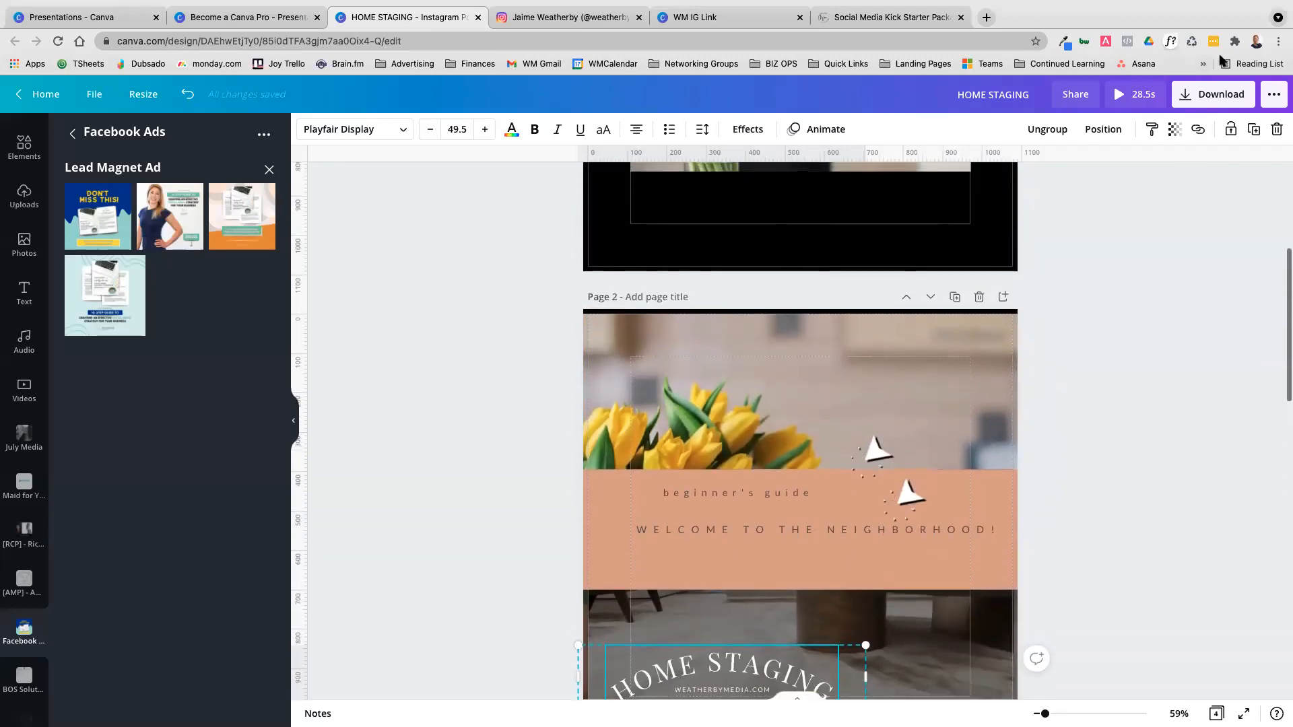
click(1274, 95)
scroll(915, 353, up, 5)
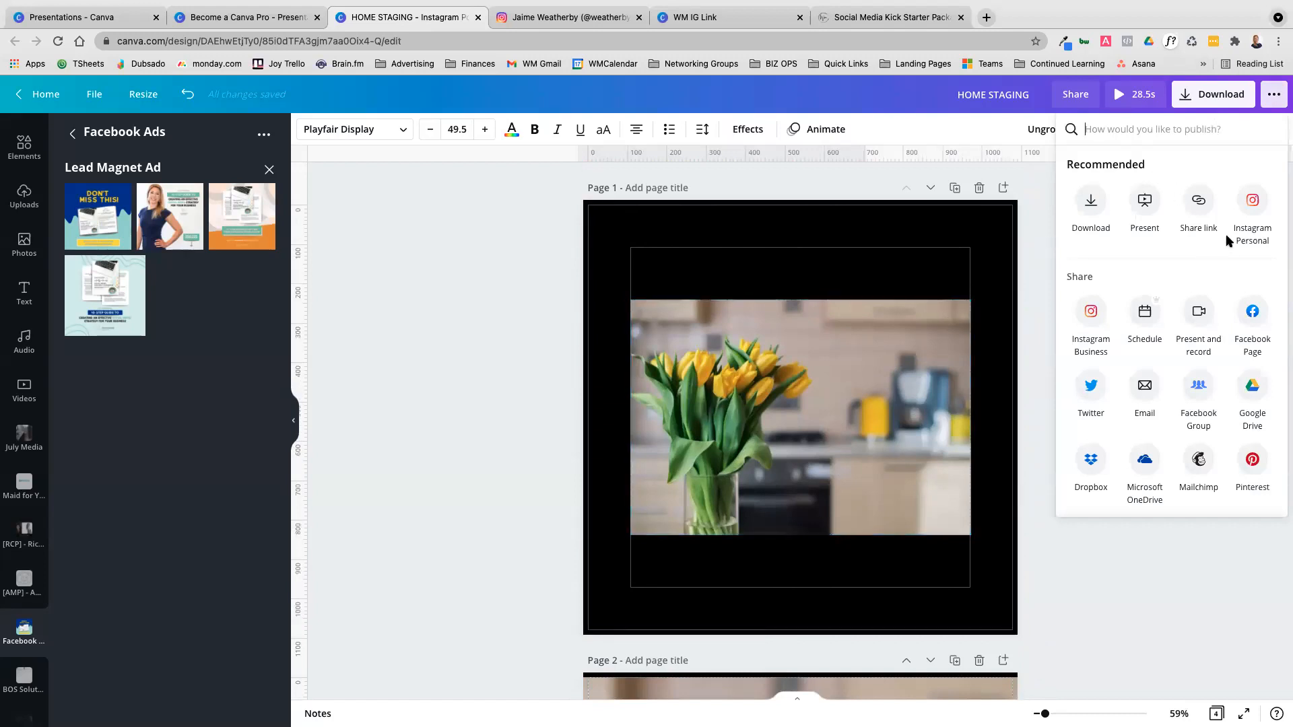
scroll(1154, 275, down, 6)
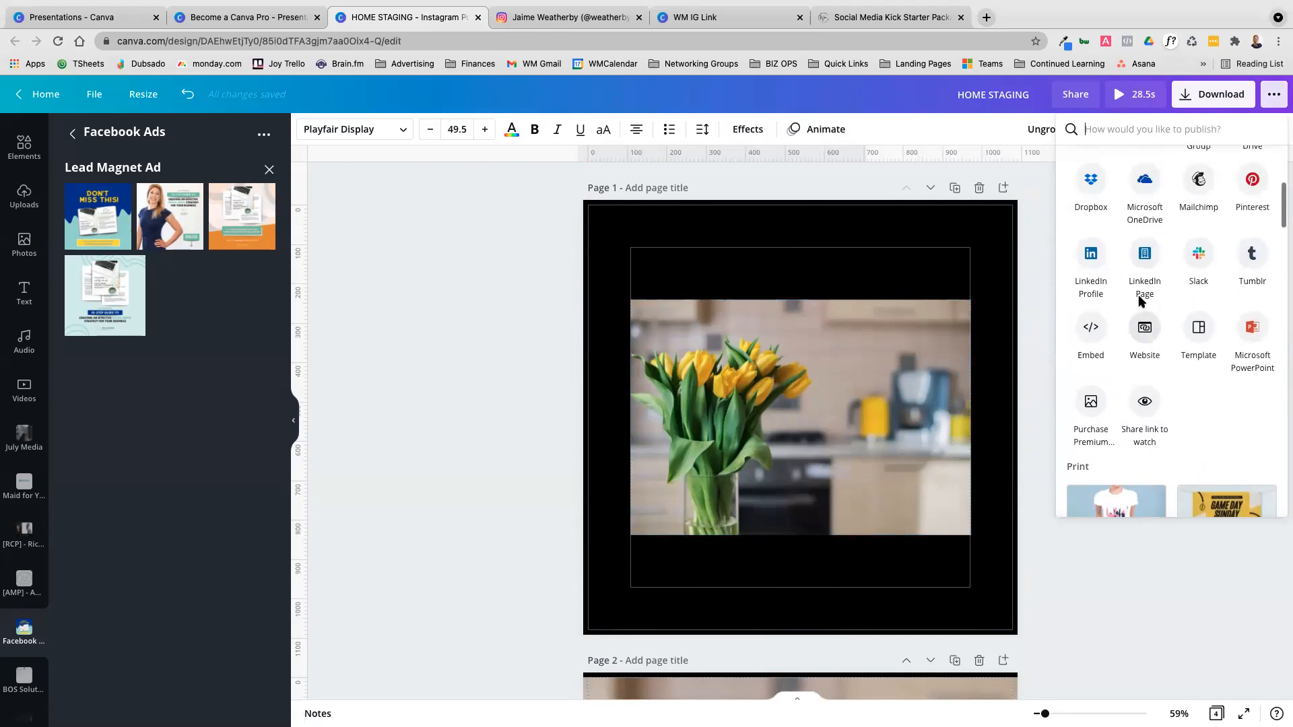
scroll(1140, 288, up, 3)
text(wea)
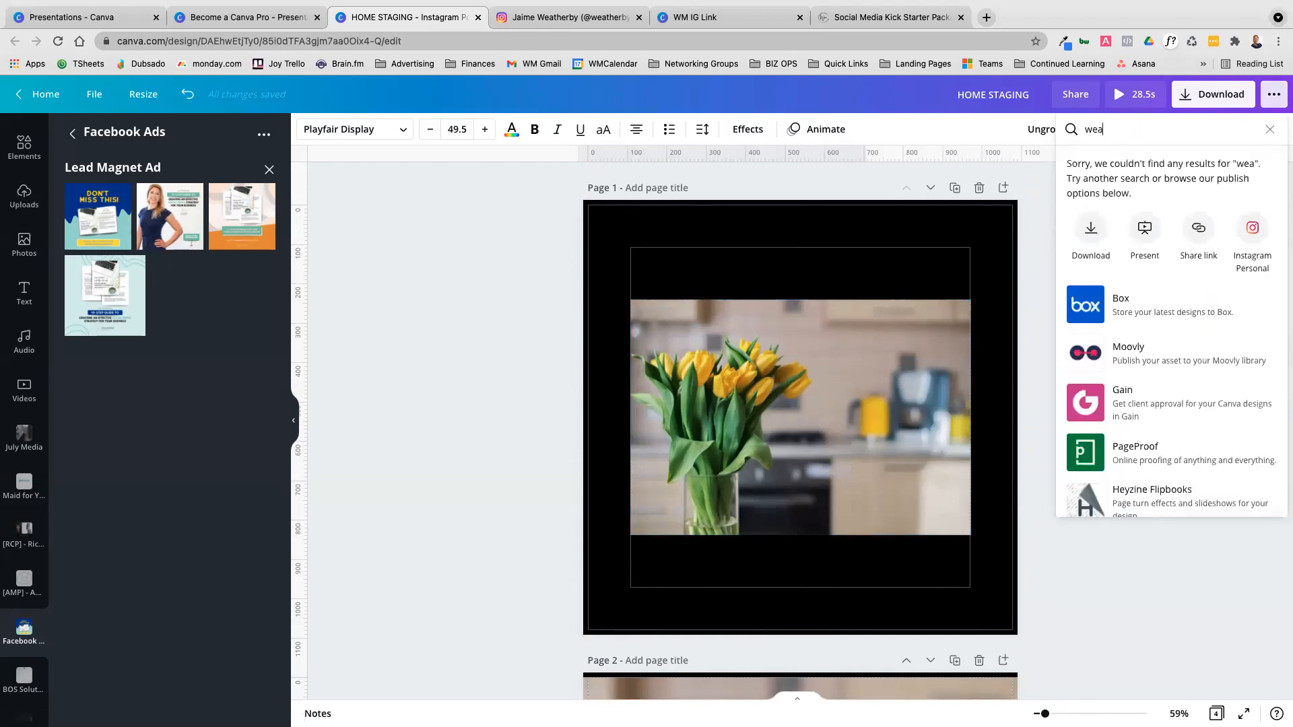
key(BackSpace)
text(b)
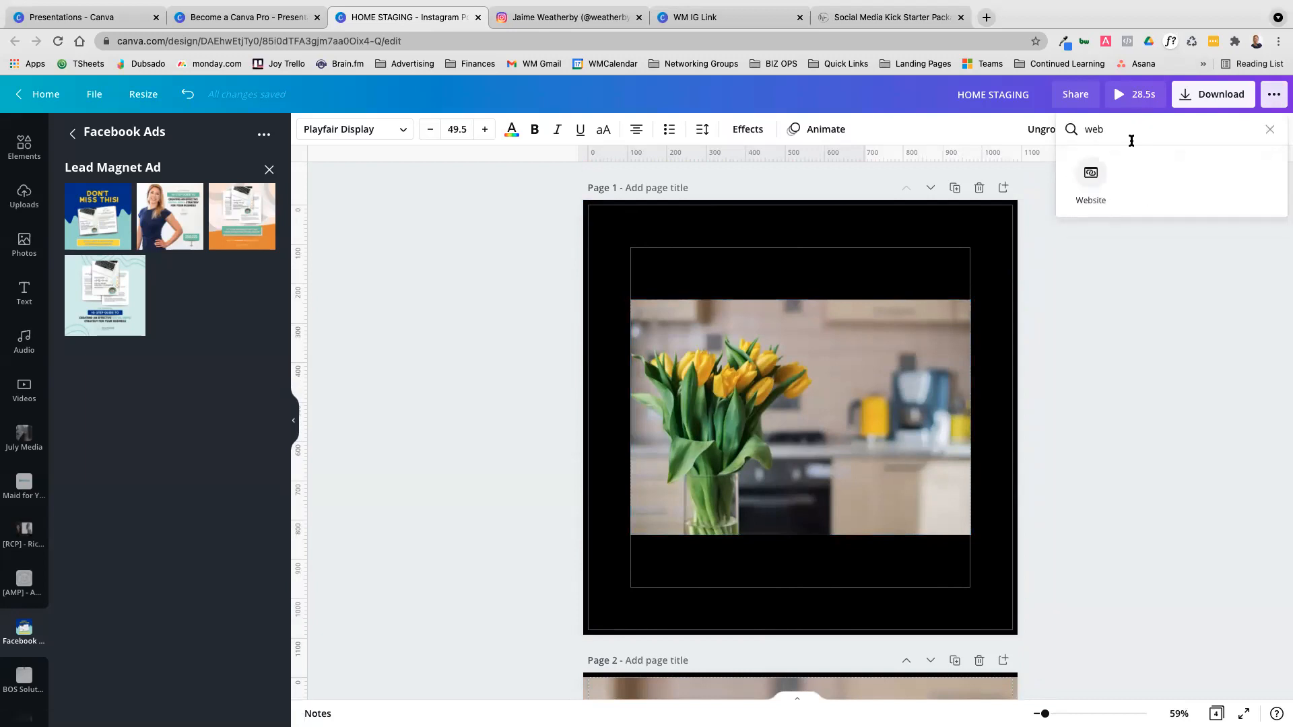
click(1089, 175)
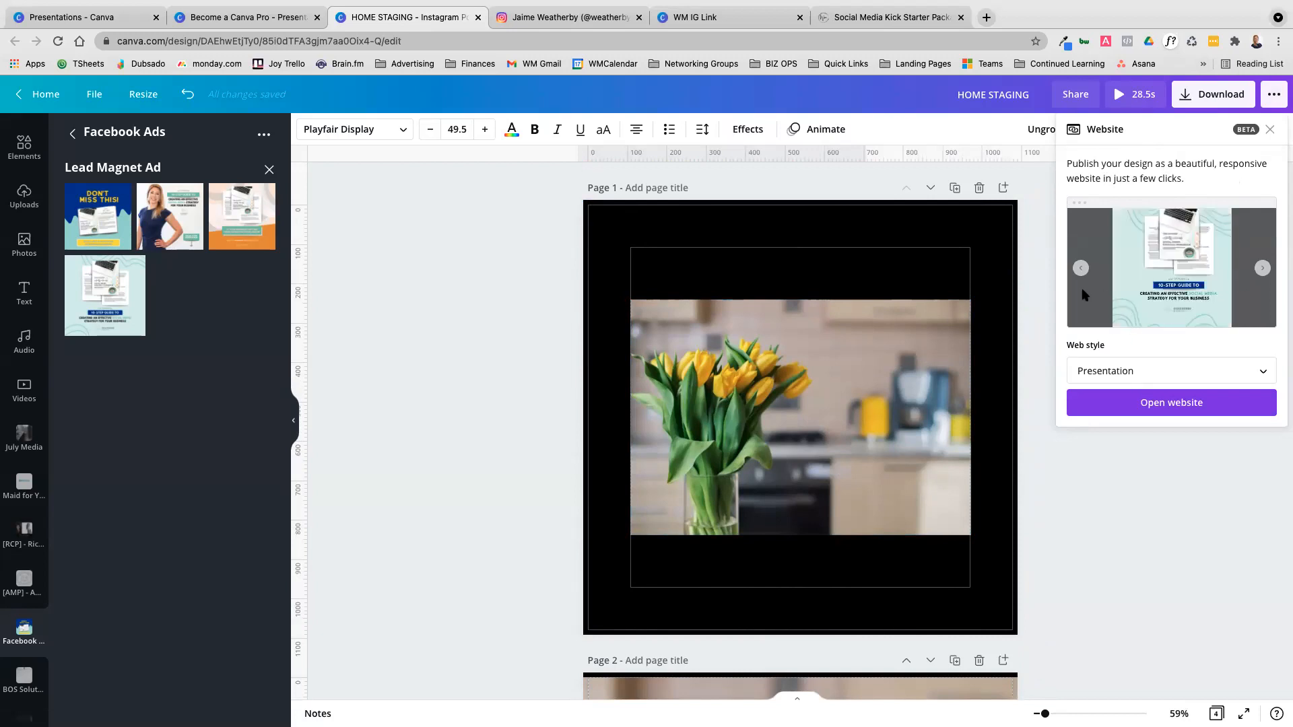
Open the design as a Presentation-style website, browse to the Basic & Advanced Tips page and select the site's address
click(1191, 409)
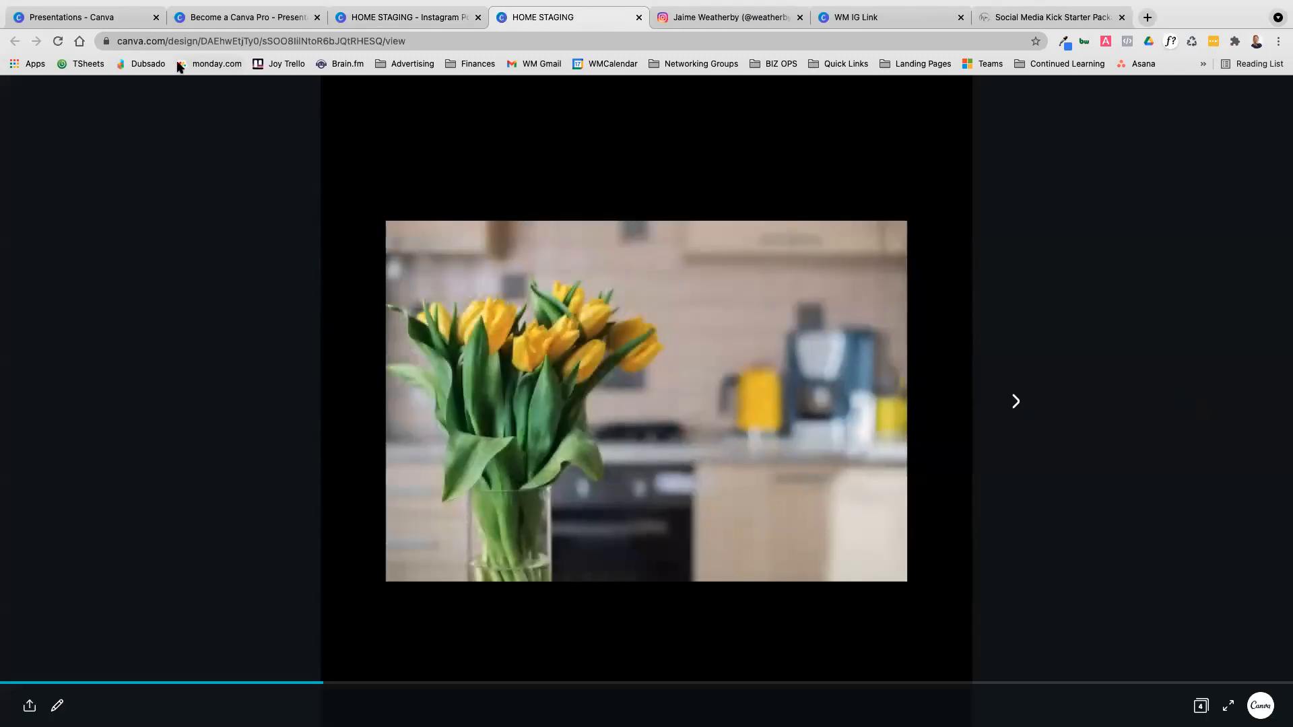
click(1015, 401)
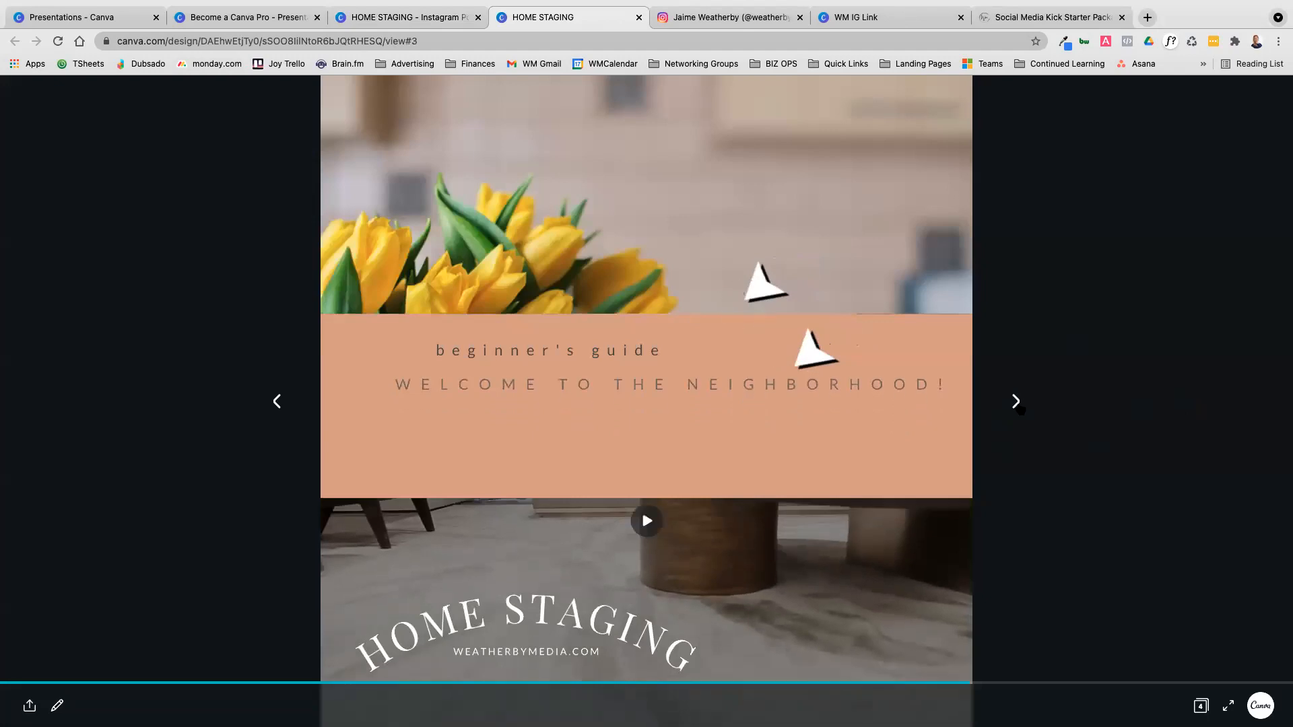
click(1015, 401)
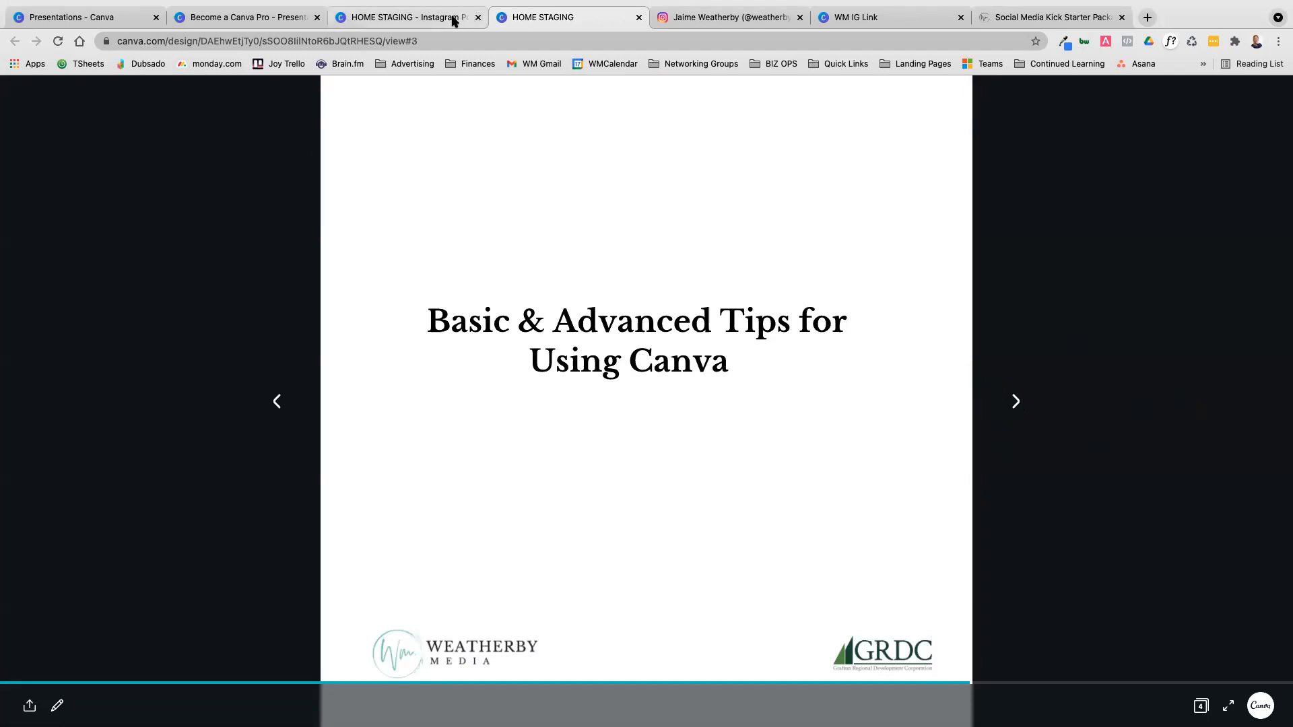
click(116, 41)
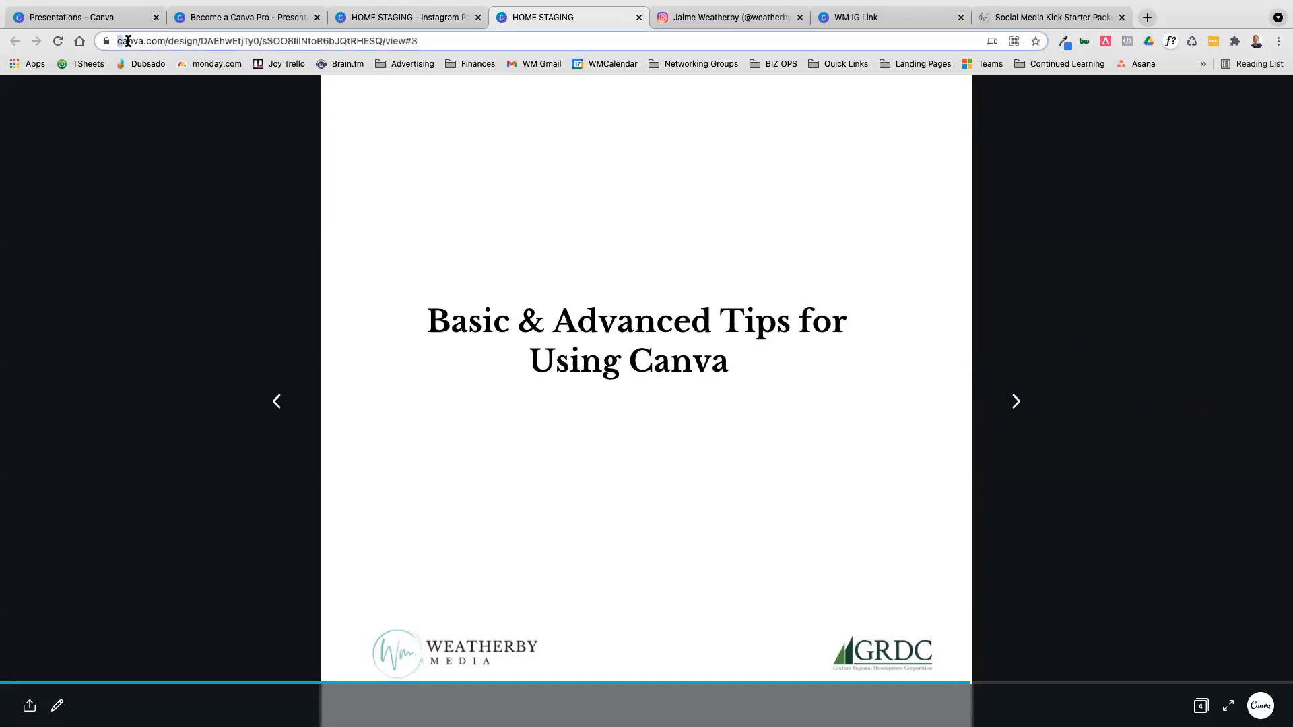
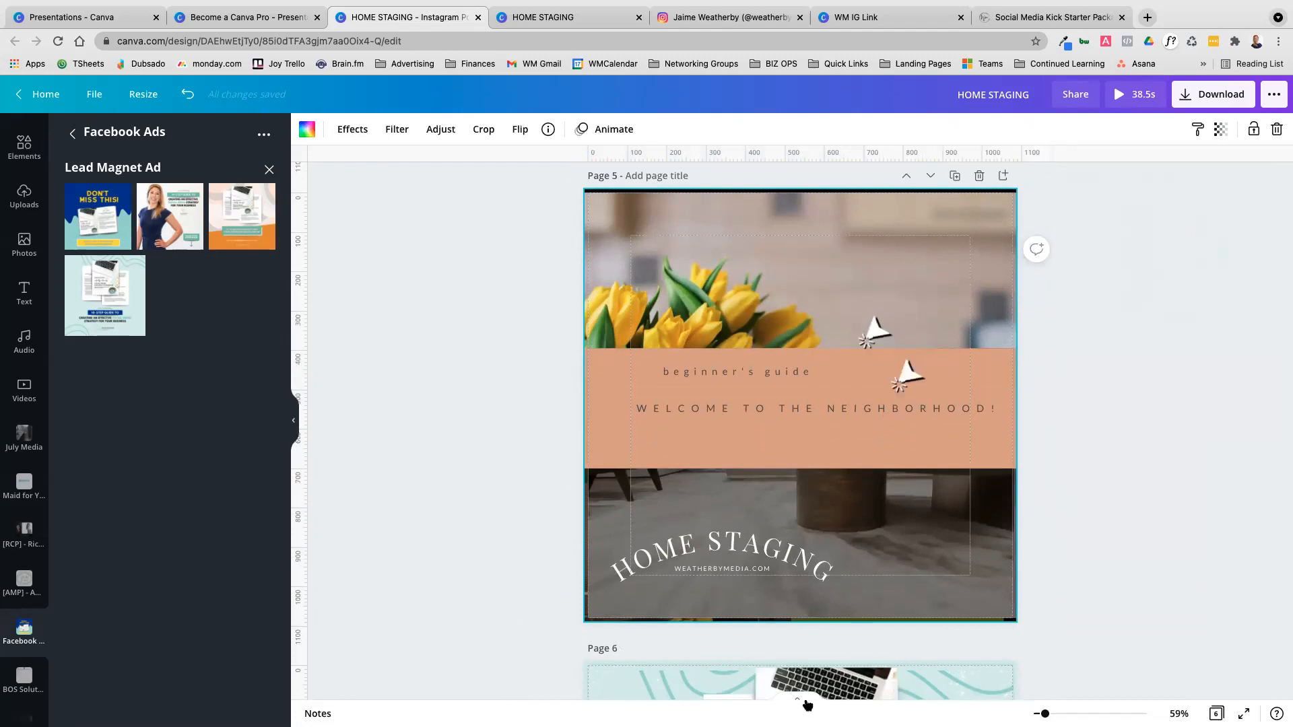
Move the 10-Step Guide page ahead of the Home Staging page and apply the orange Lead Magnet Ad template to black page 3
click(796, 699)
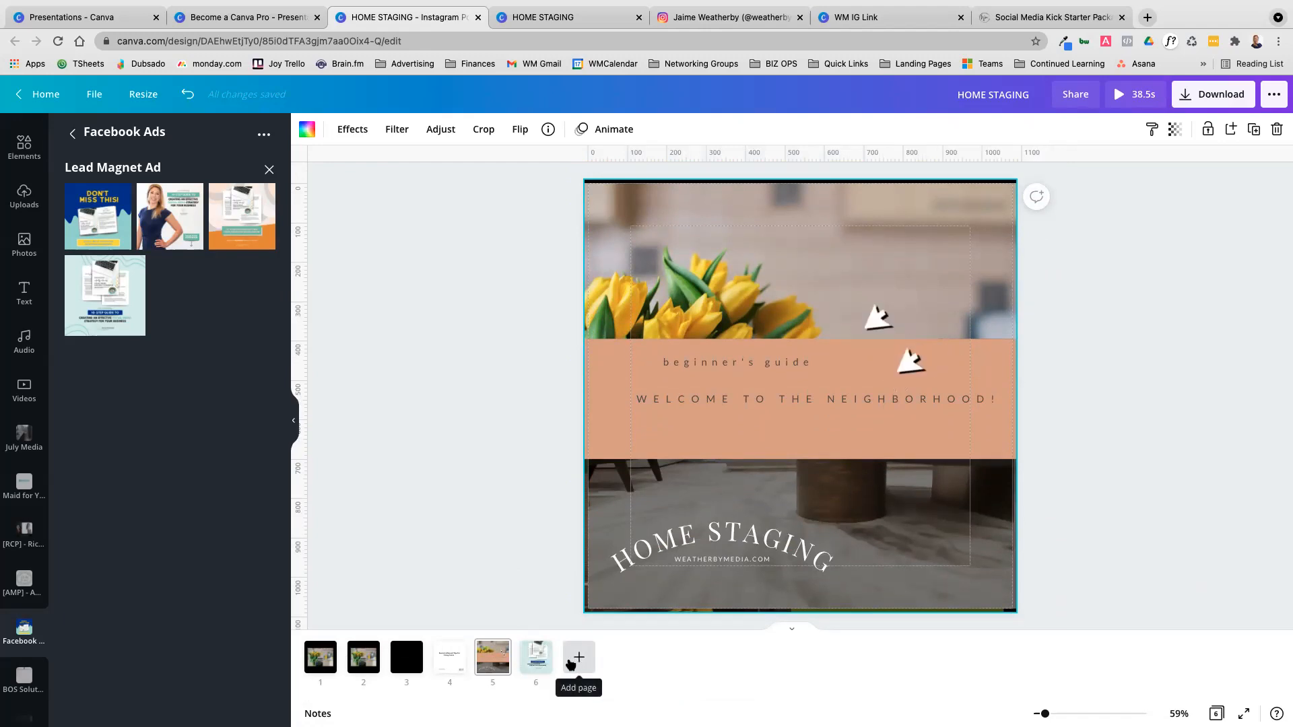
drag(536, 659, 476, 662)
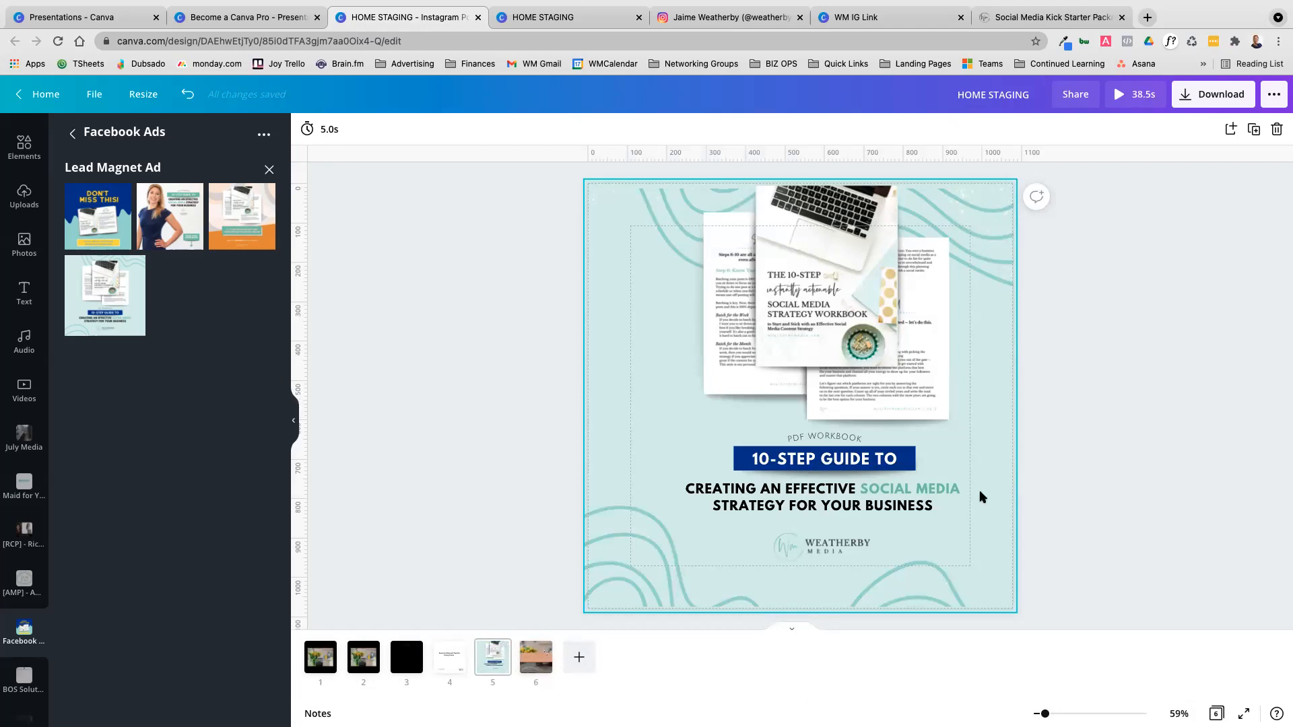
scroll(976, 464, up, 5)
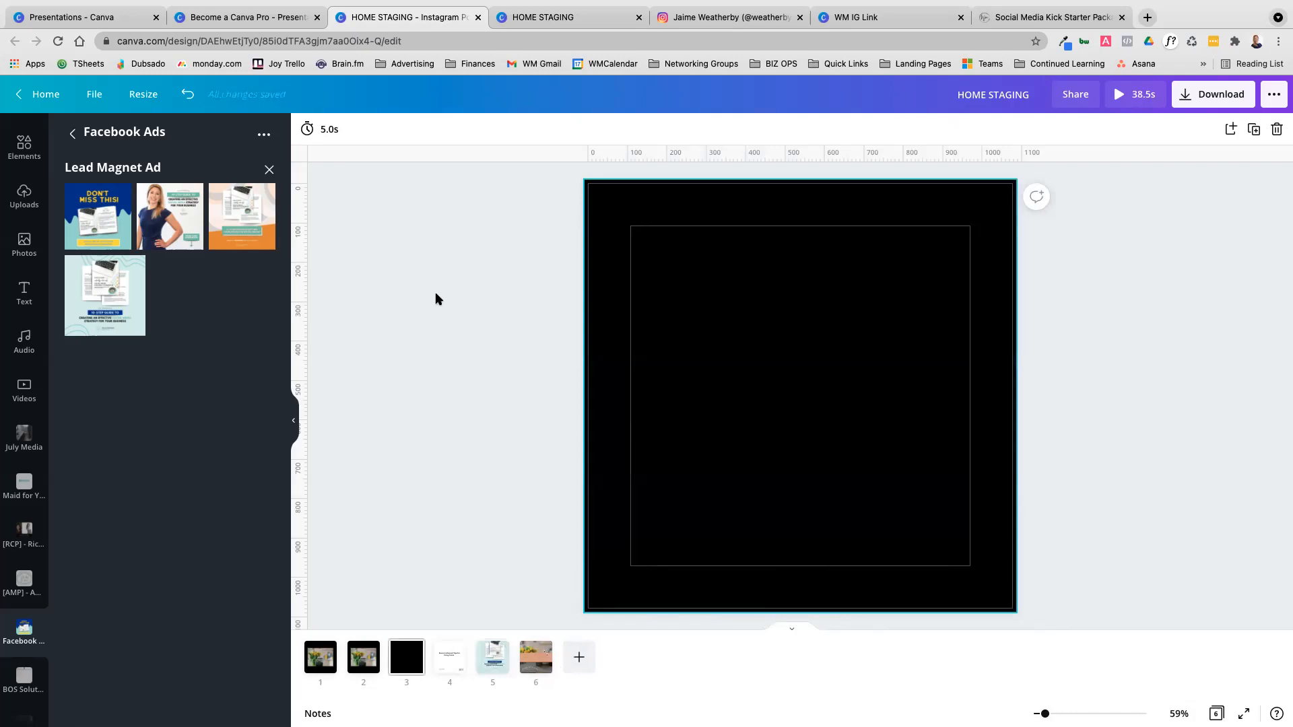
click(256, 243)
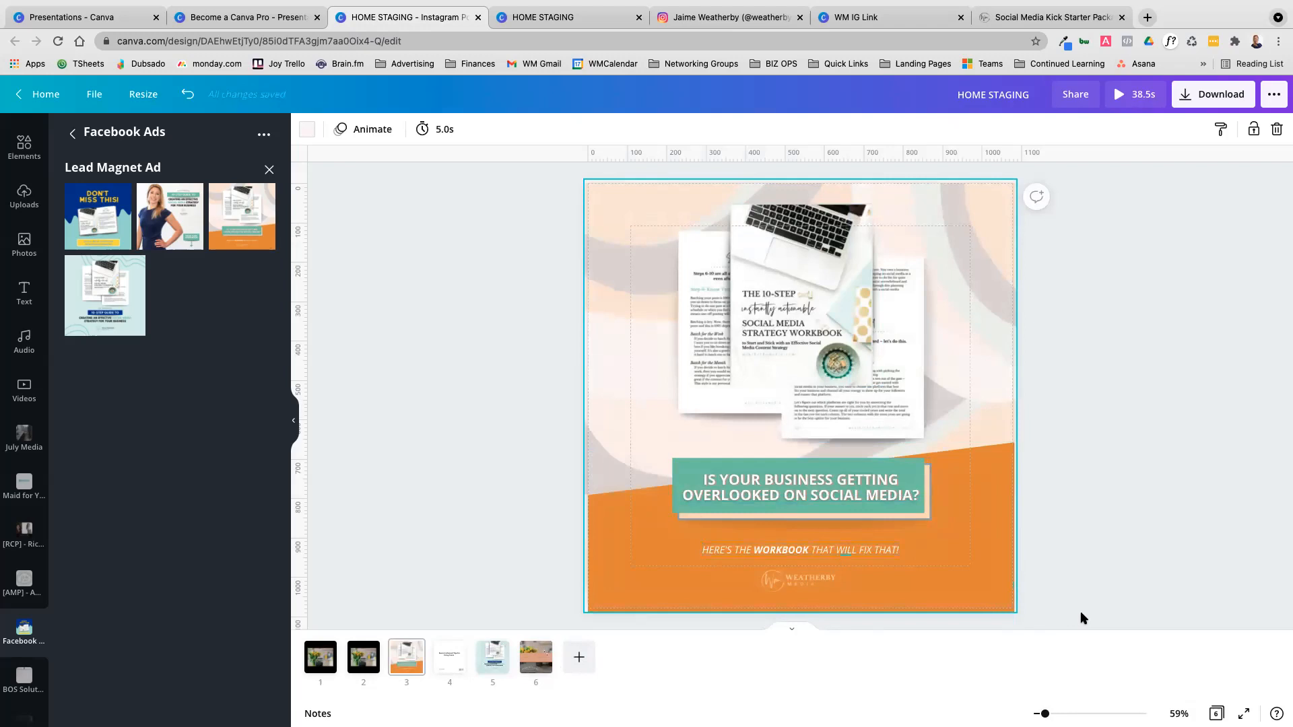
Zoom in on the workbook mockup on page 3 and examine its pages and right edge up close
mouse_move(924, 286)
mouse_down()
mouse_move(972, 285)
mouse_move(953, 233)
mouse_move(956, 301)
mouse_move(949, 289)
mouse_move(929, 303)
mouse_up()
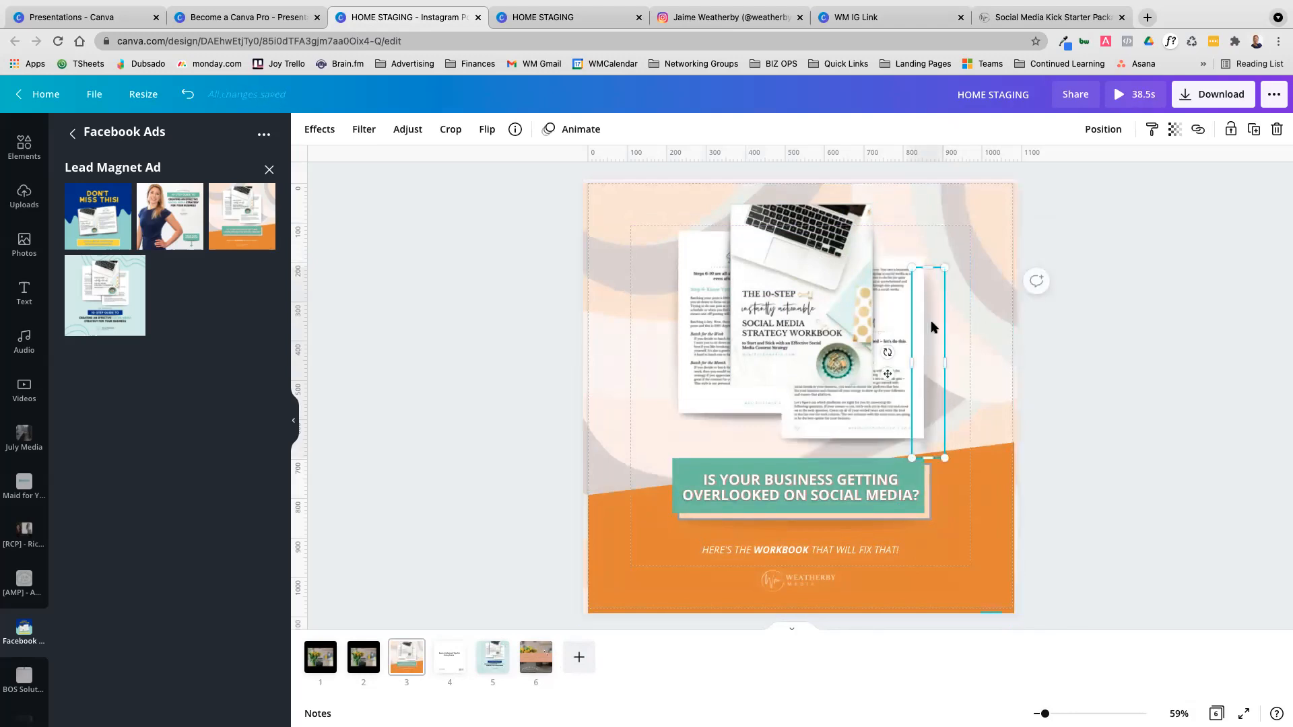
scroll(929, 448, up, 10)
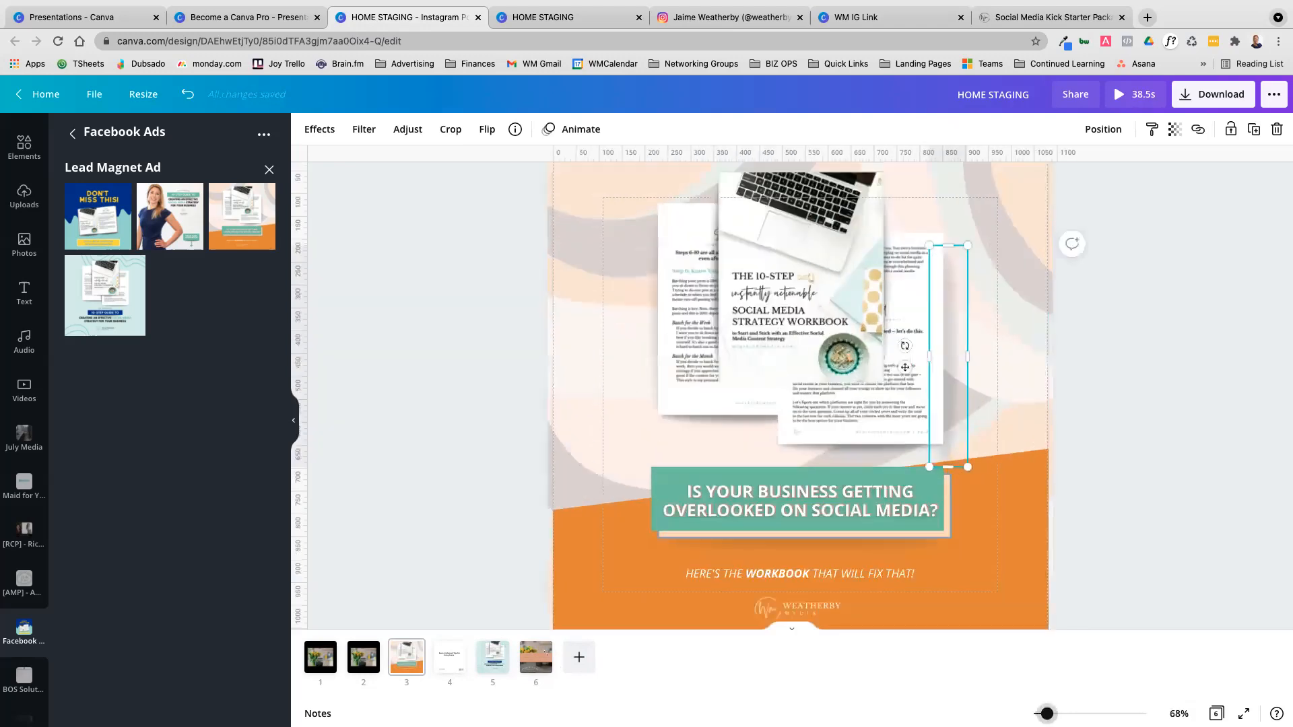
scroll(1122, 517, up, 8)
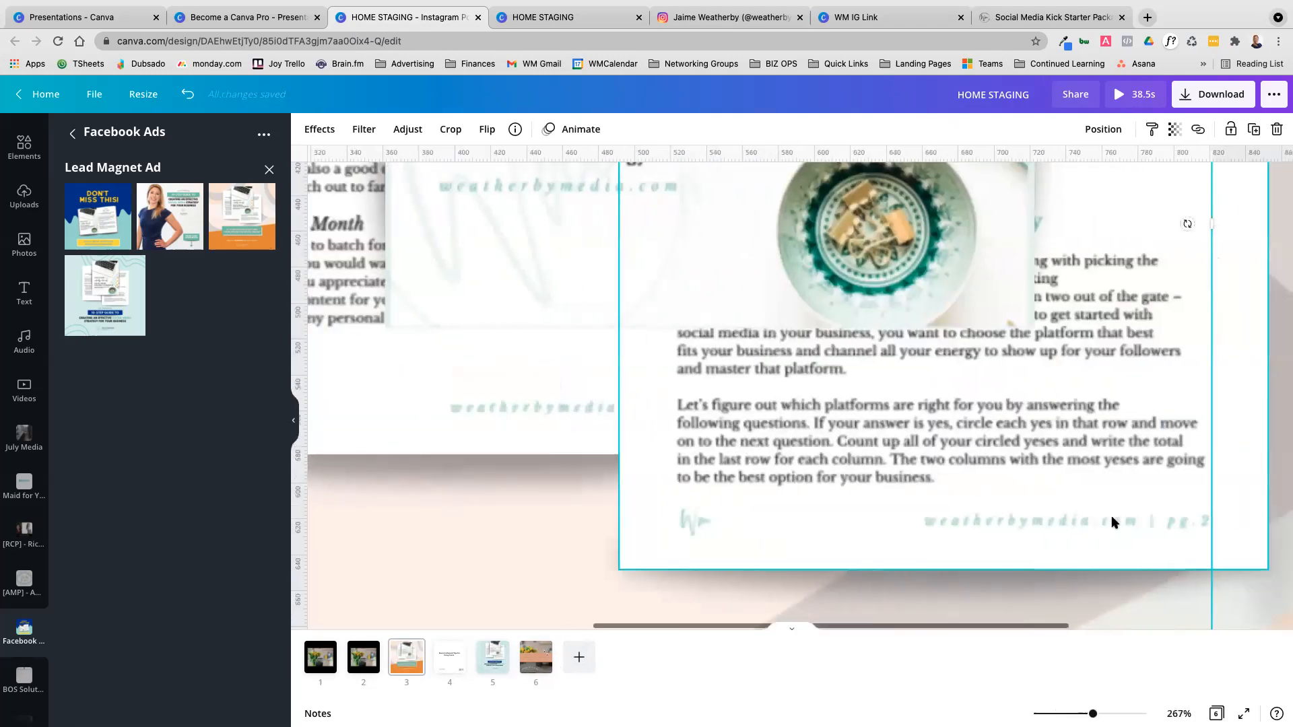
drag(875, 355, 864, 345)
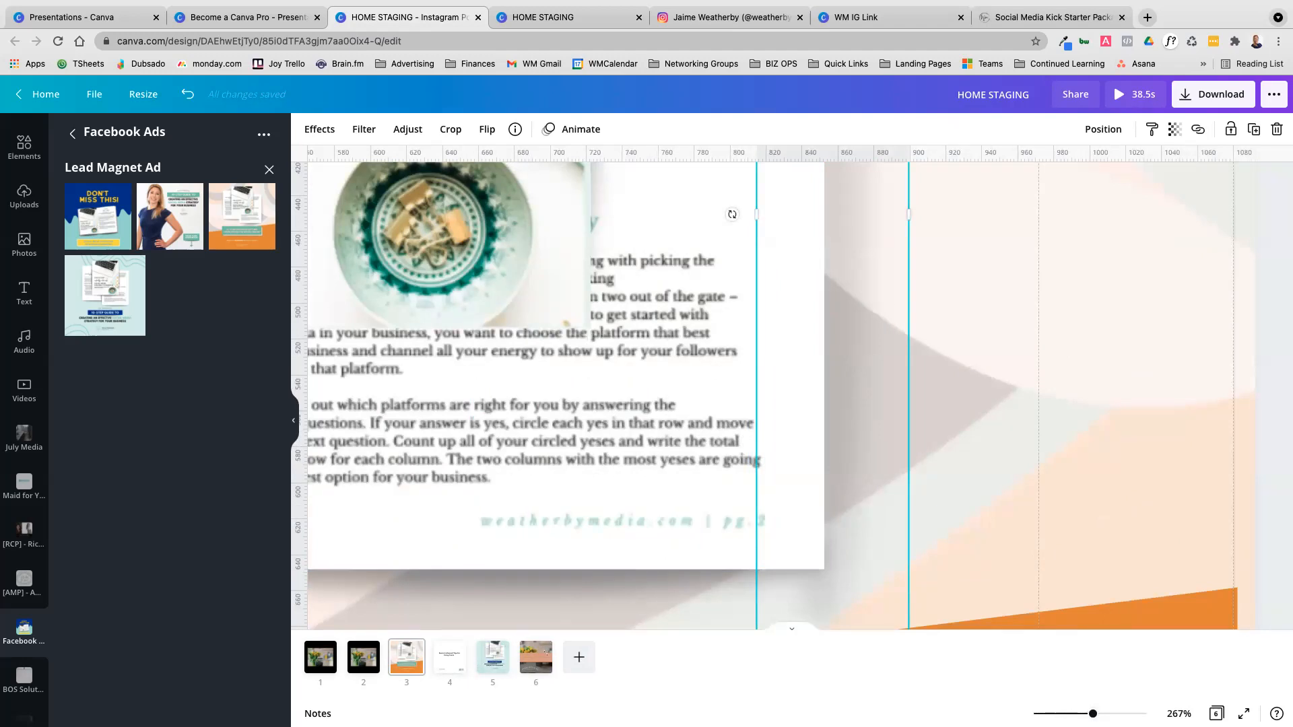
scroll(1004, 538, up, 5)
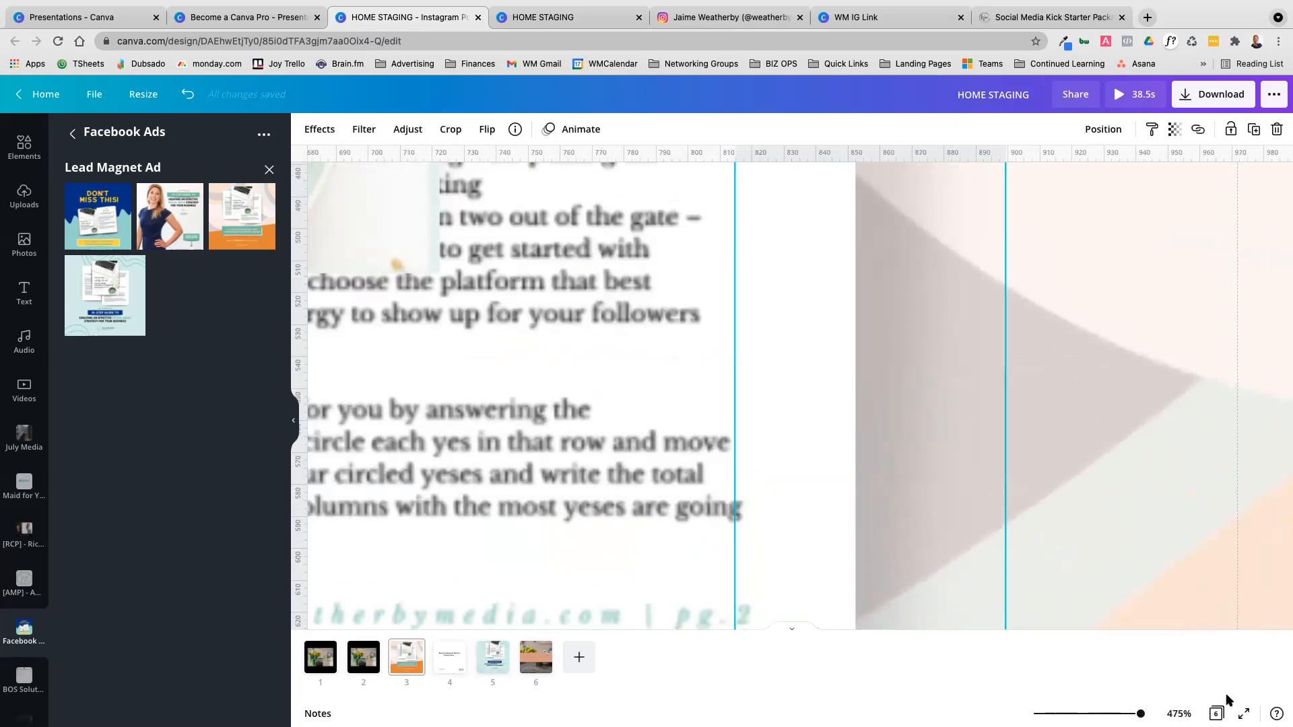
Show all pages as a grid and reorder them so Home Staging is page 4 and Basic & Advanced Tips is page 5
click(1216, 714)
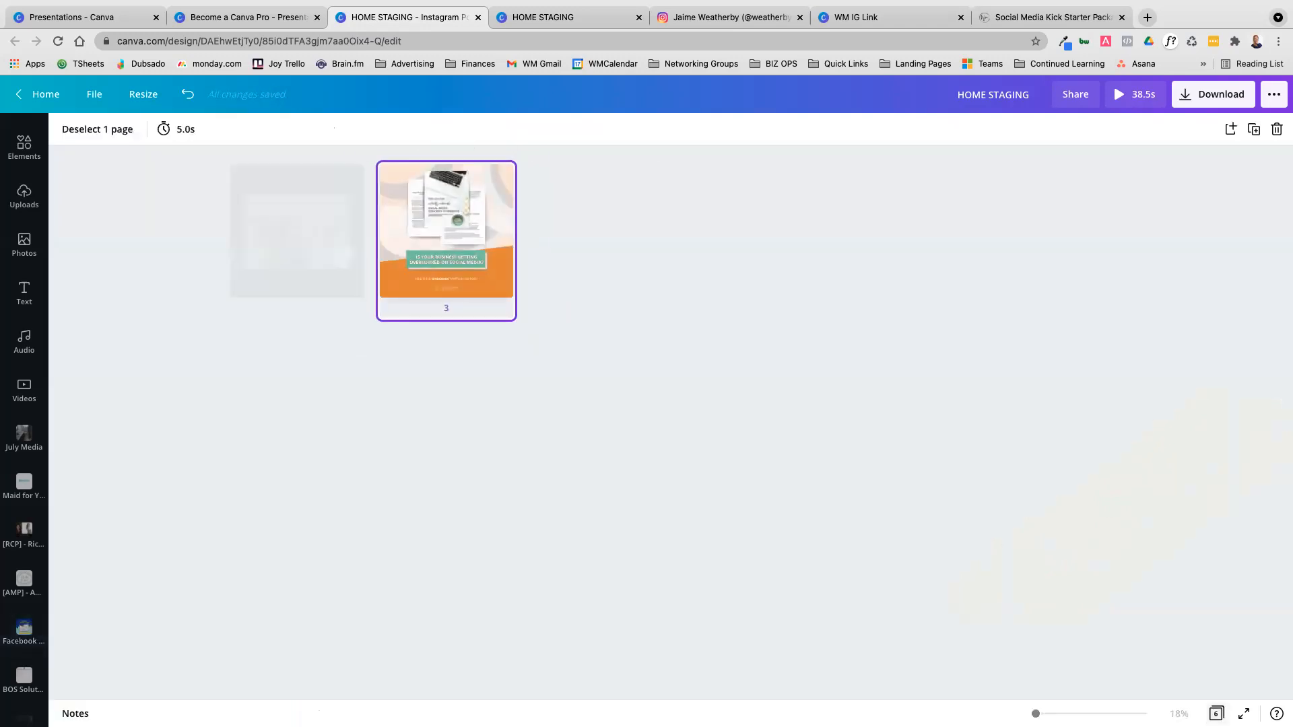
drag(900, 224, 727, 257)
drag(586, 225, 820, 254)
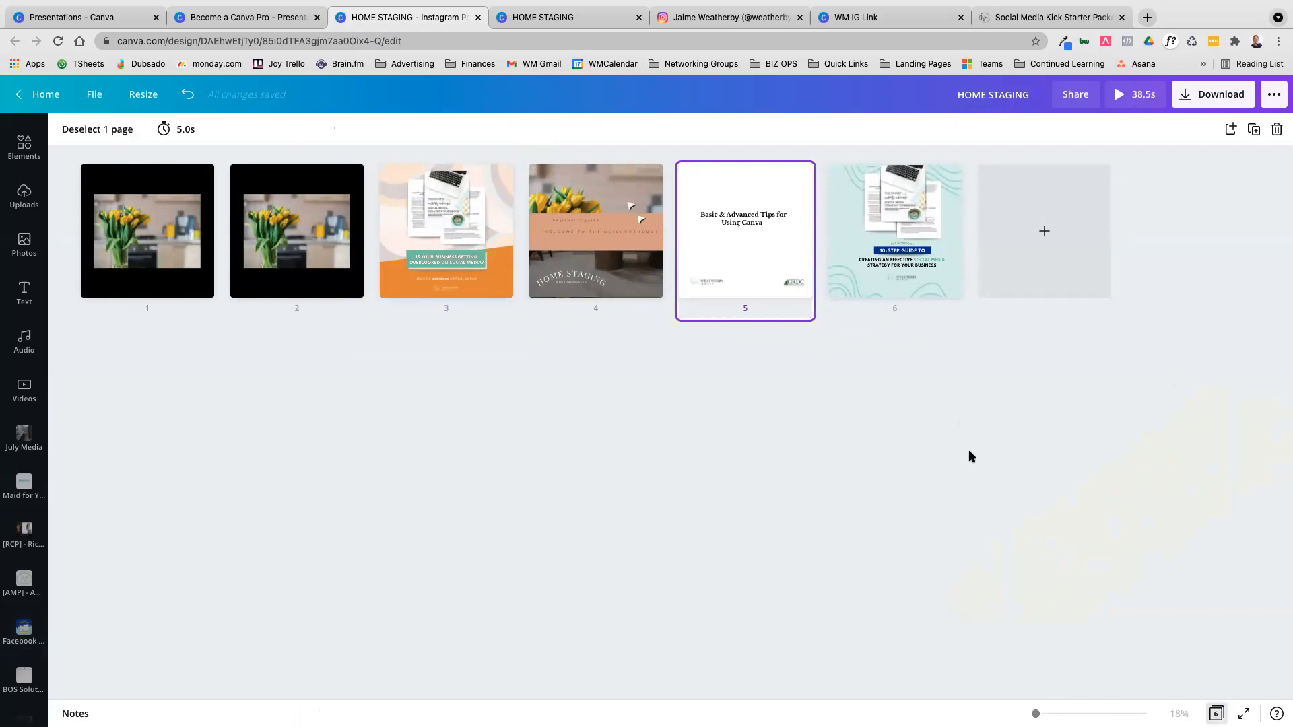
Preview the design in full screen, revisit the published HOME STAGING site and return to the page grid
click(1243, 714)
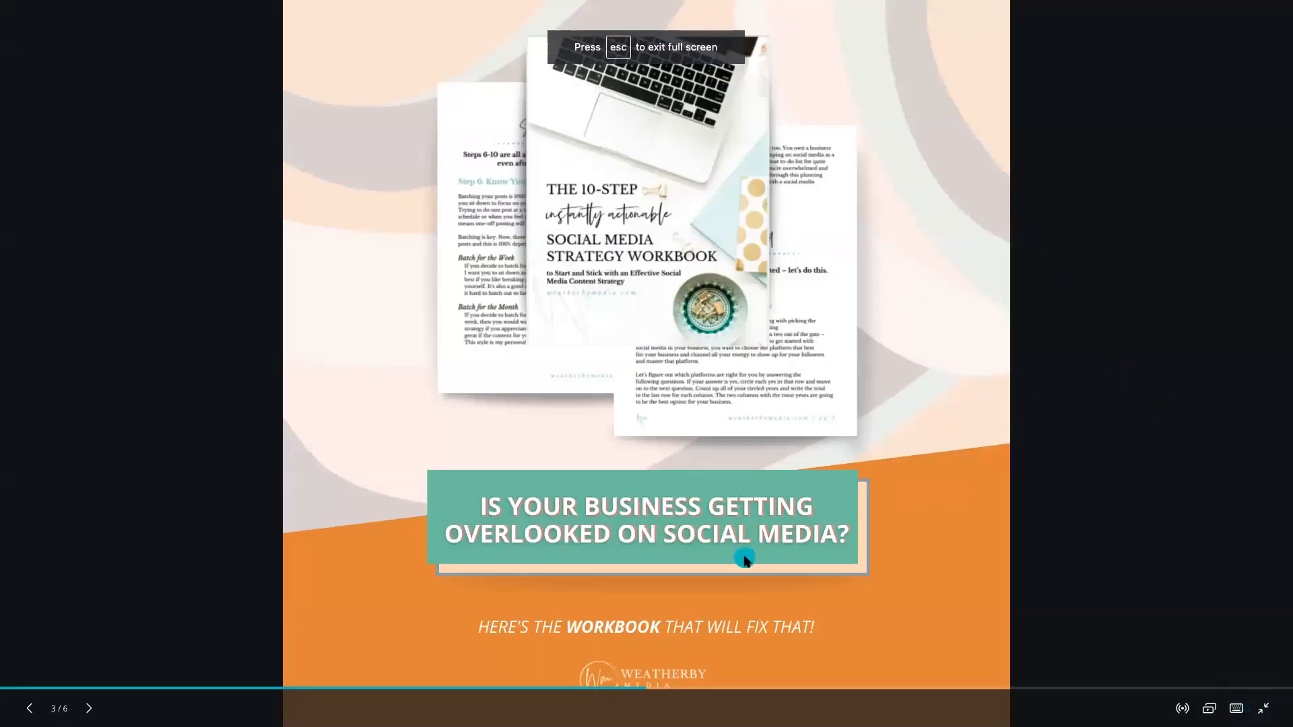
key(Escape)
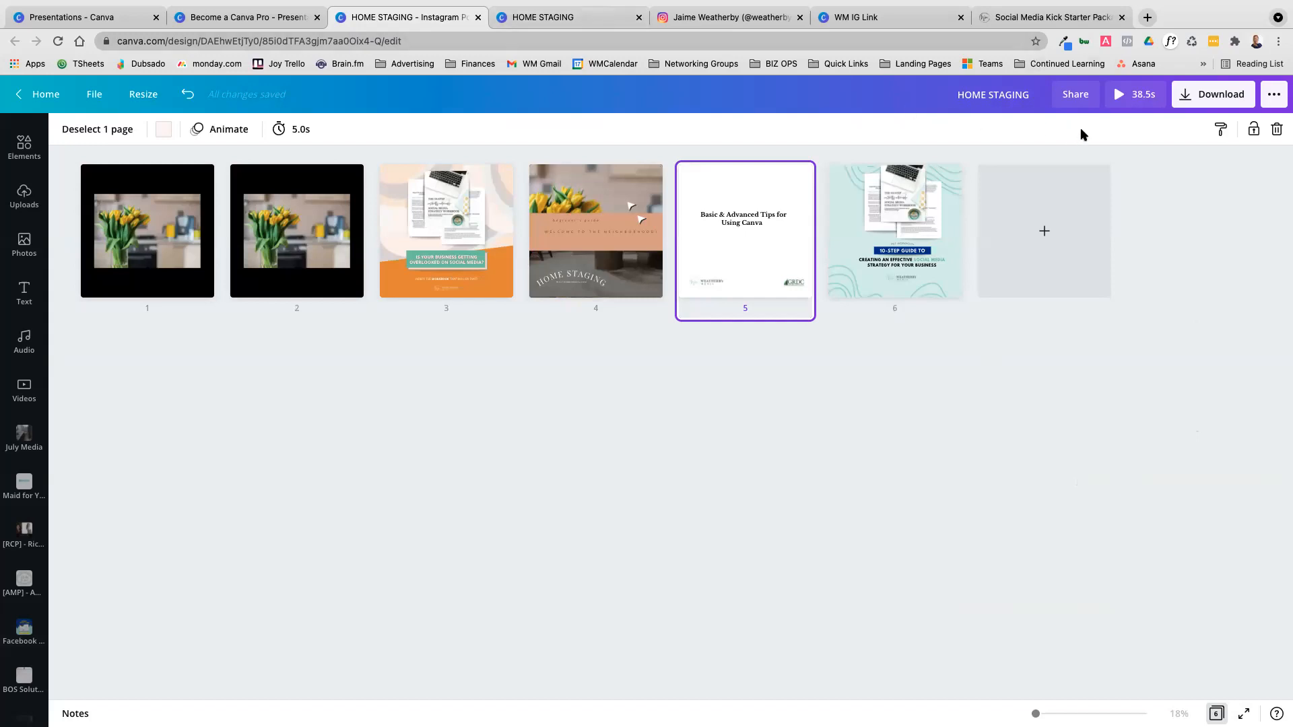
click(620, 20)
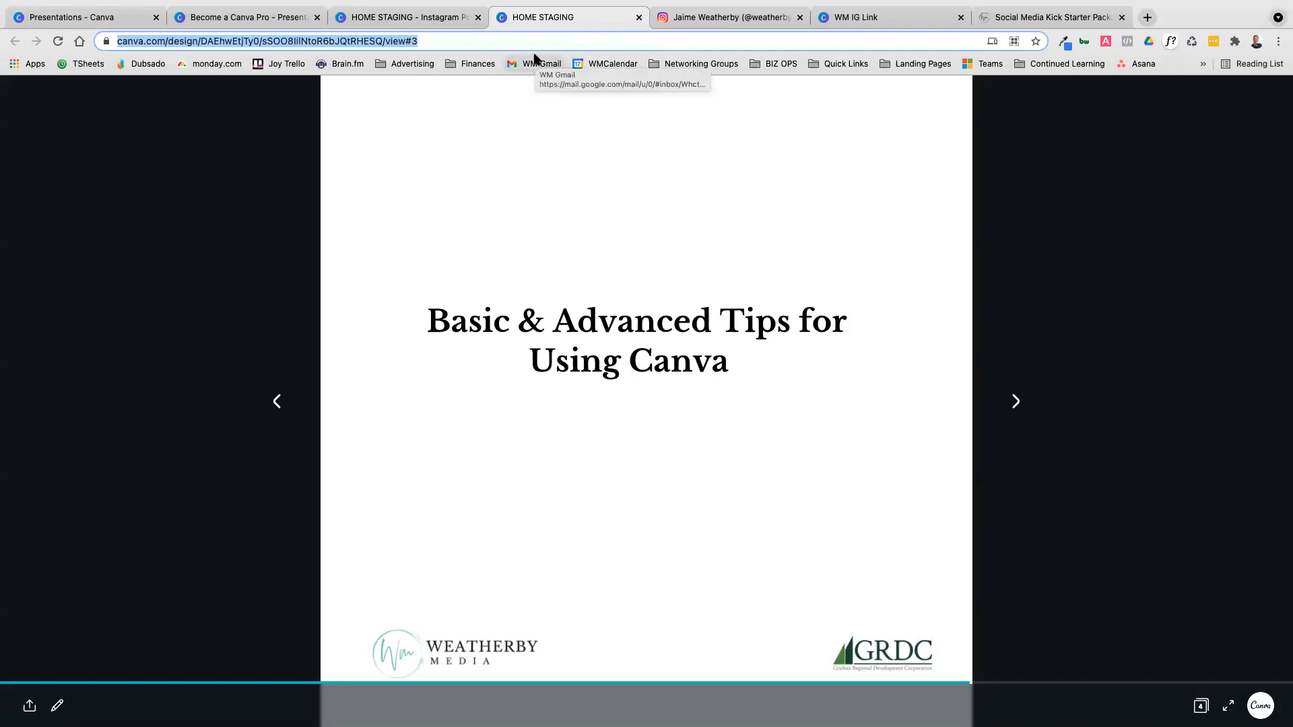
click(387, 20)
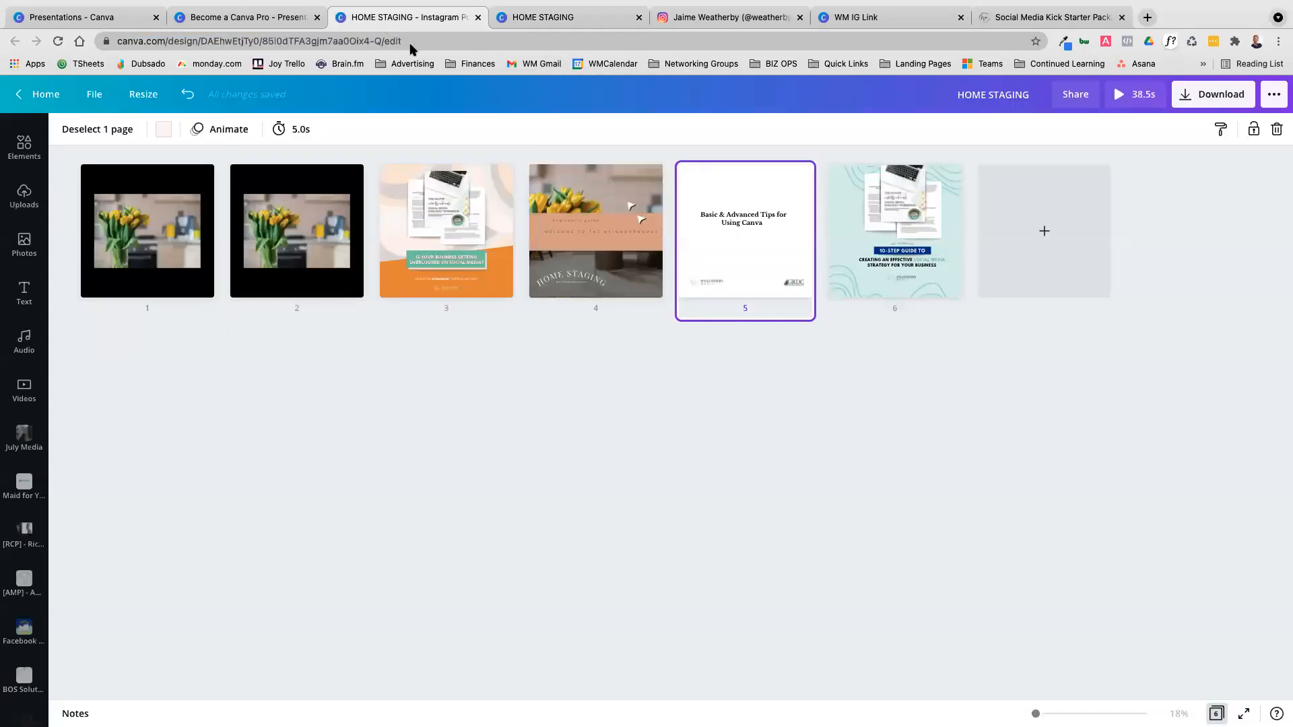
Look through the Resize formats available for the Instagram post and close the list
click(143, 94)
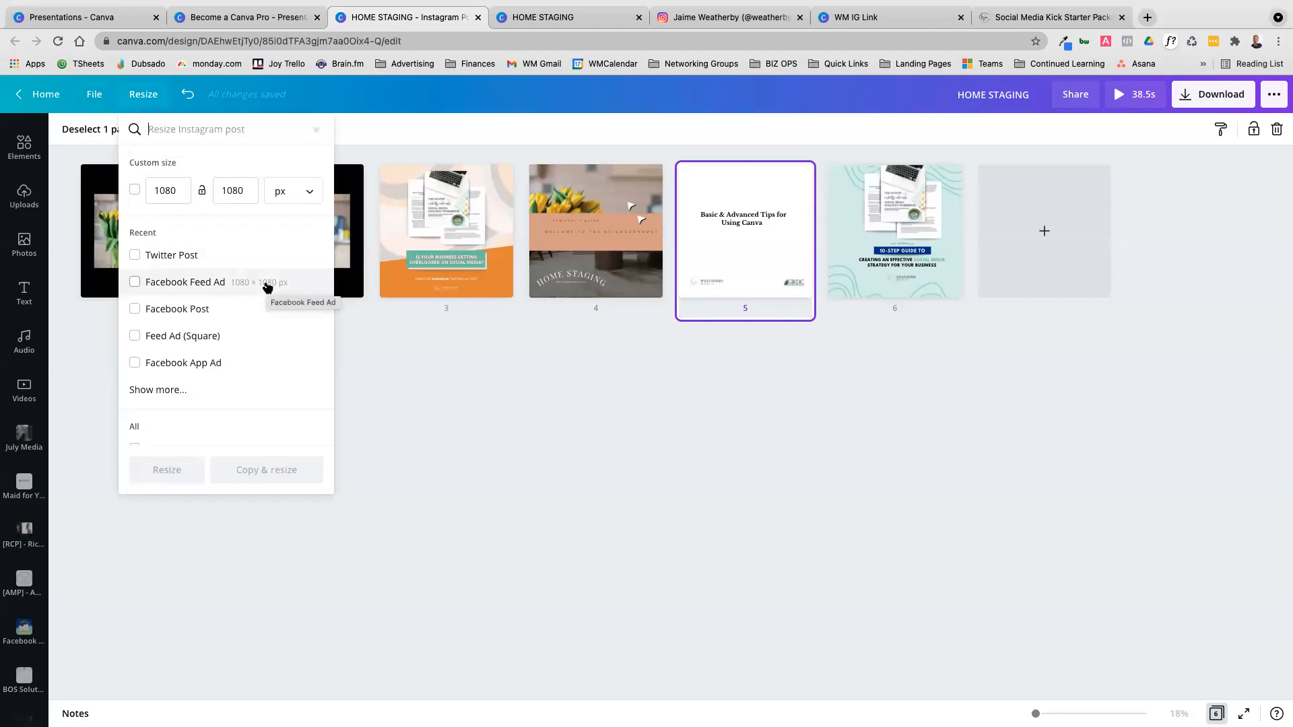
scroll(267, 287, down, 3)
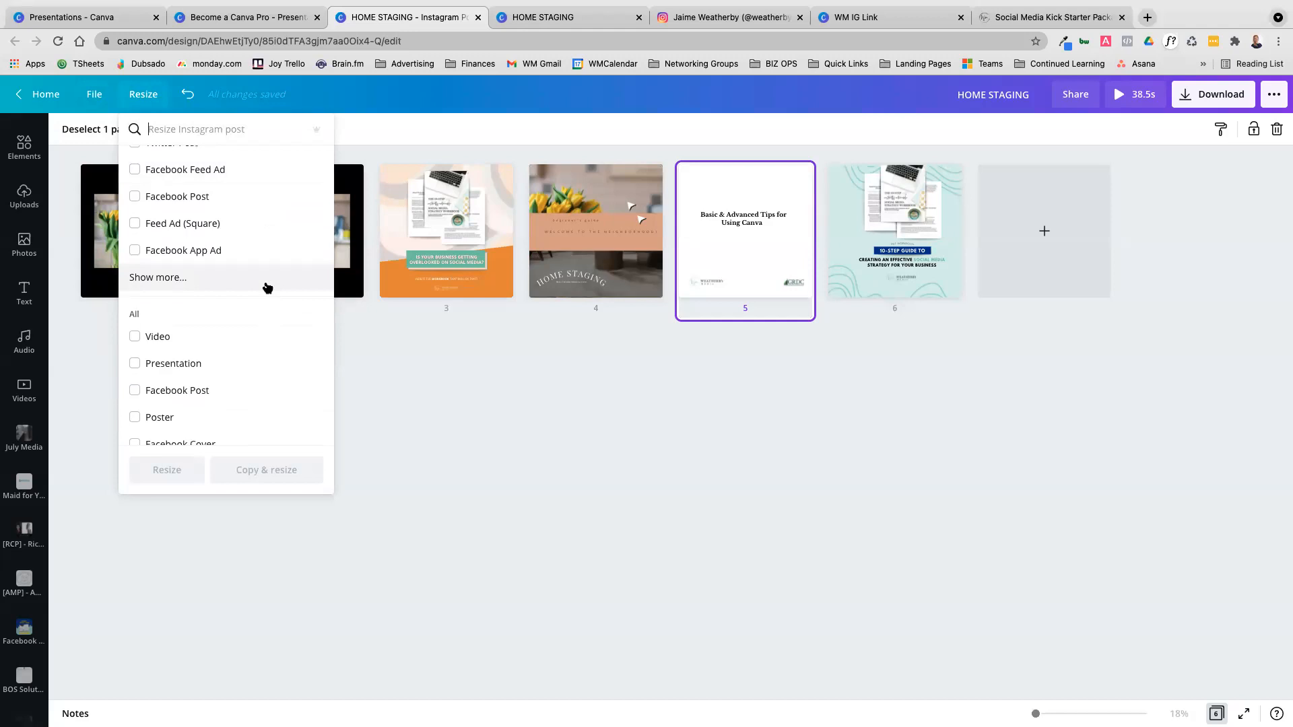
click(465, 400)
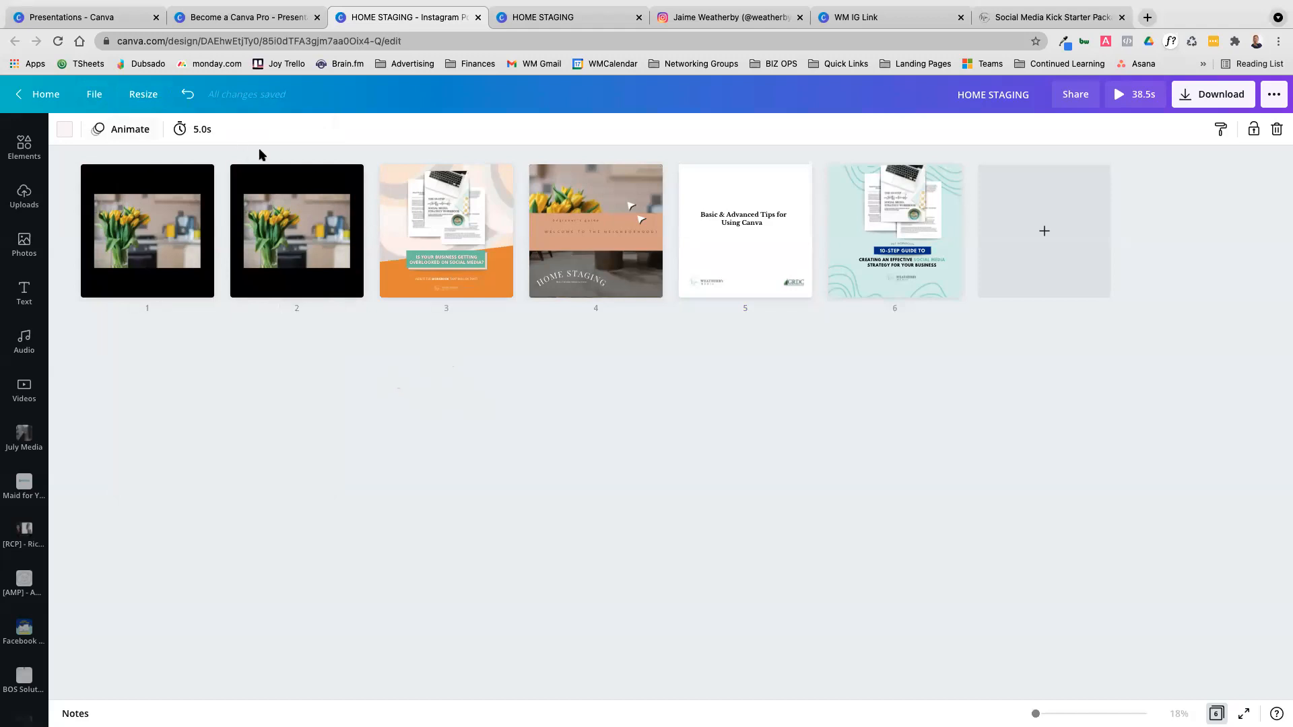
Create a resized copy of the design in the Twitter Post format, 1600 × 900 px
click(154, 101)
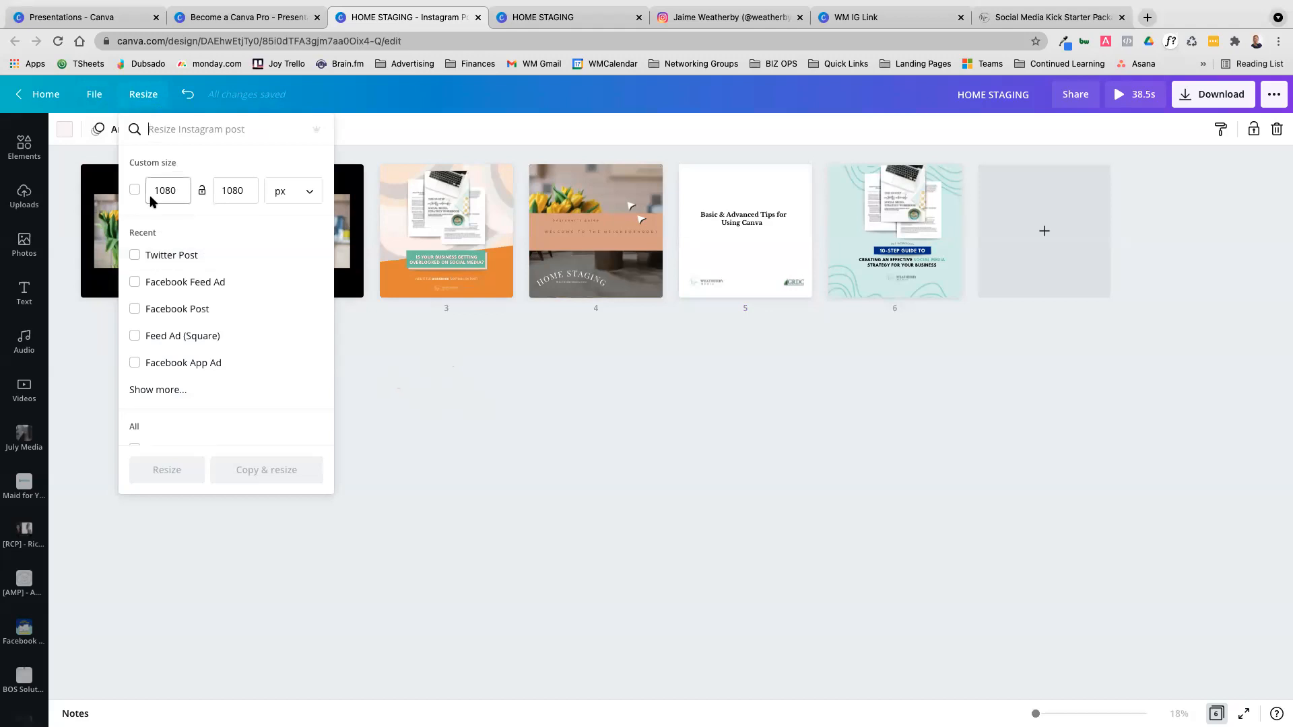
click(135, 256)
click(135, 256)
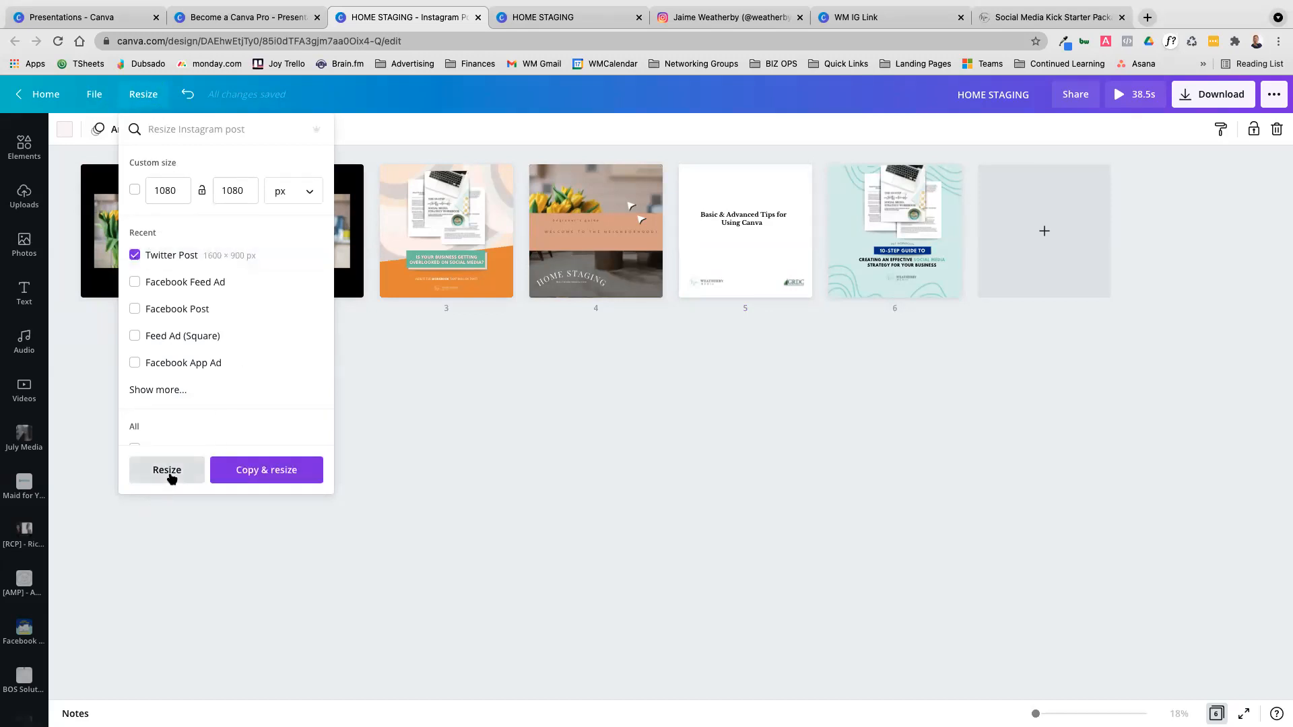
click(276, 470)
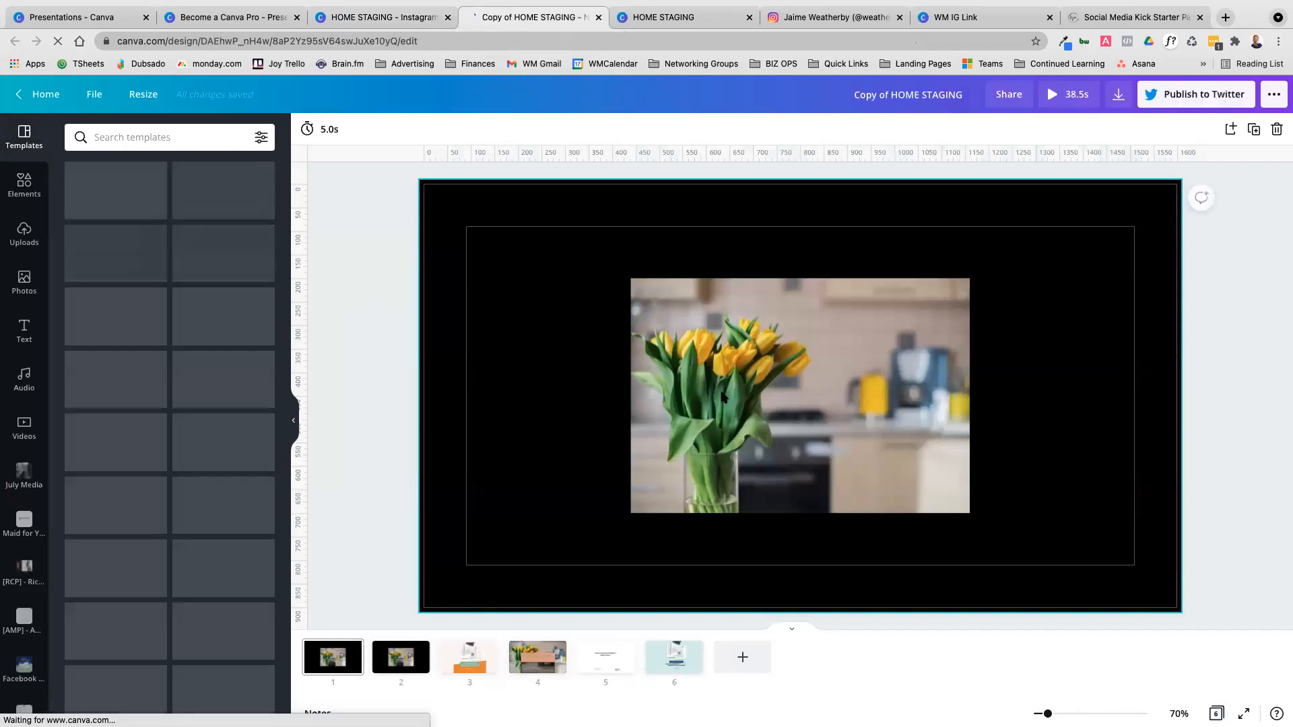
Inspect the background fit on page 3 of the Twitter-sized copy and check the Canva Basics slide in the Become a Canva Pro presentation
click(474, 656)
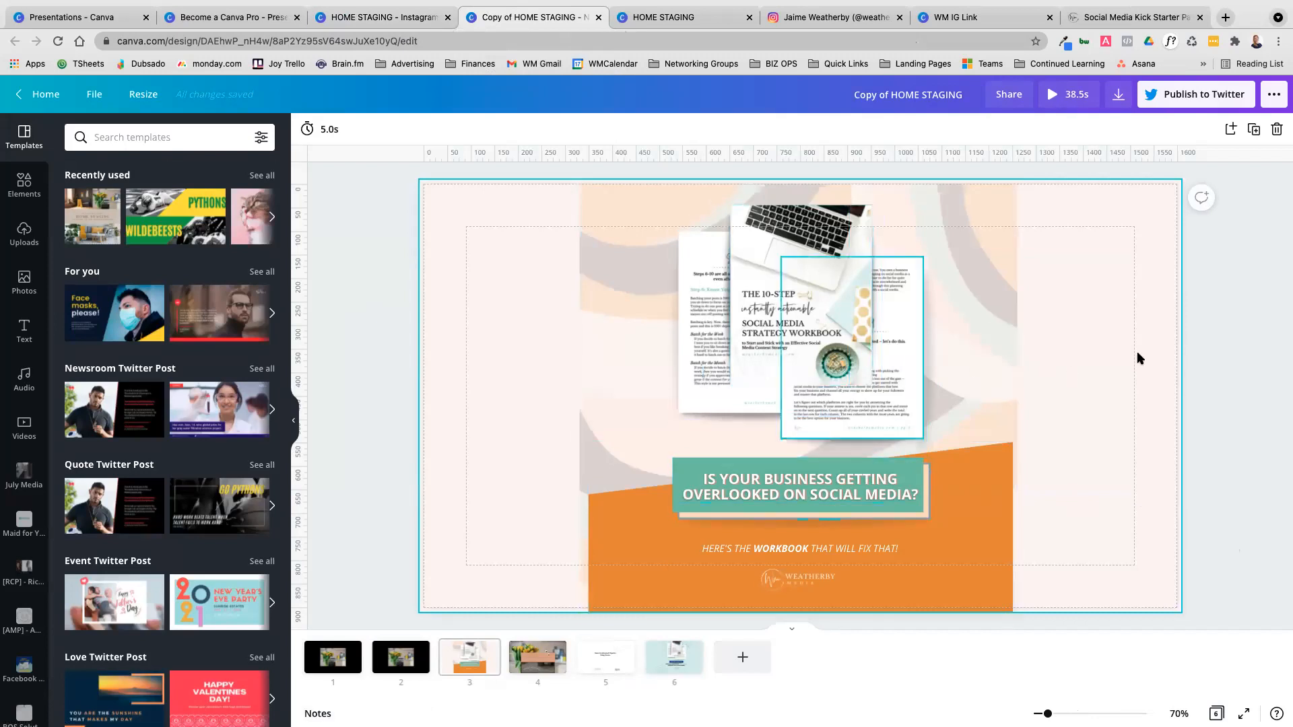
click(981, 336)
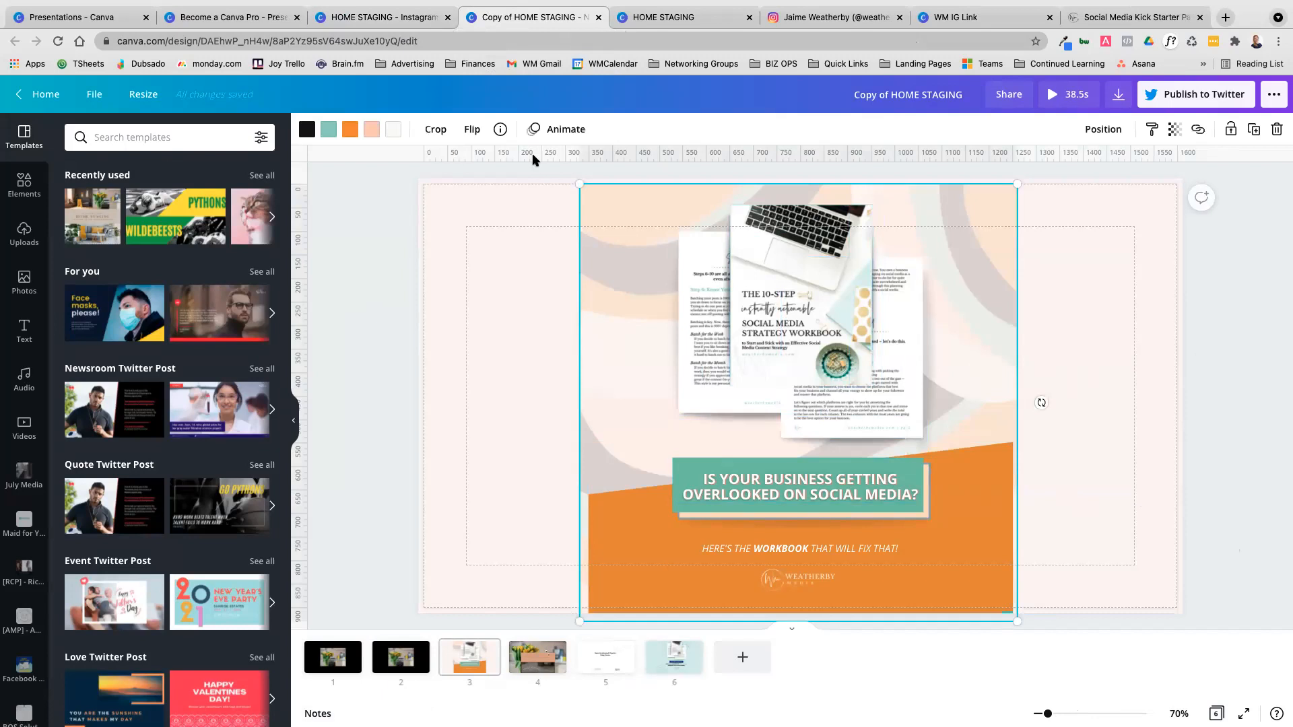
click(344, 19)
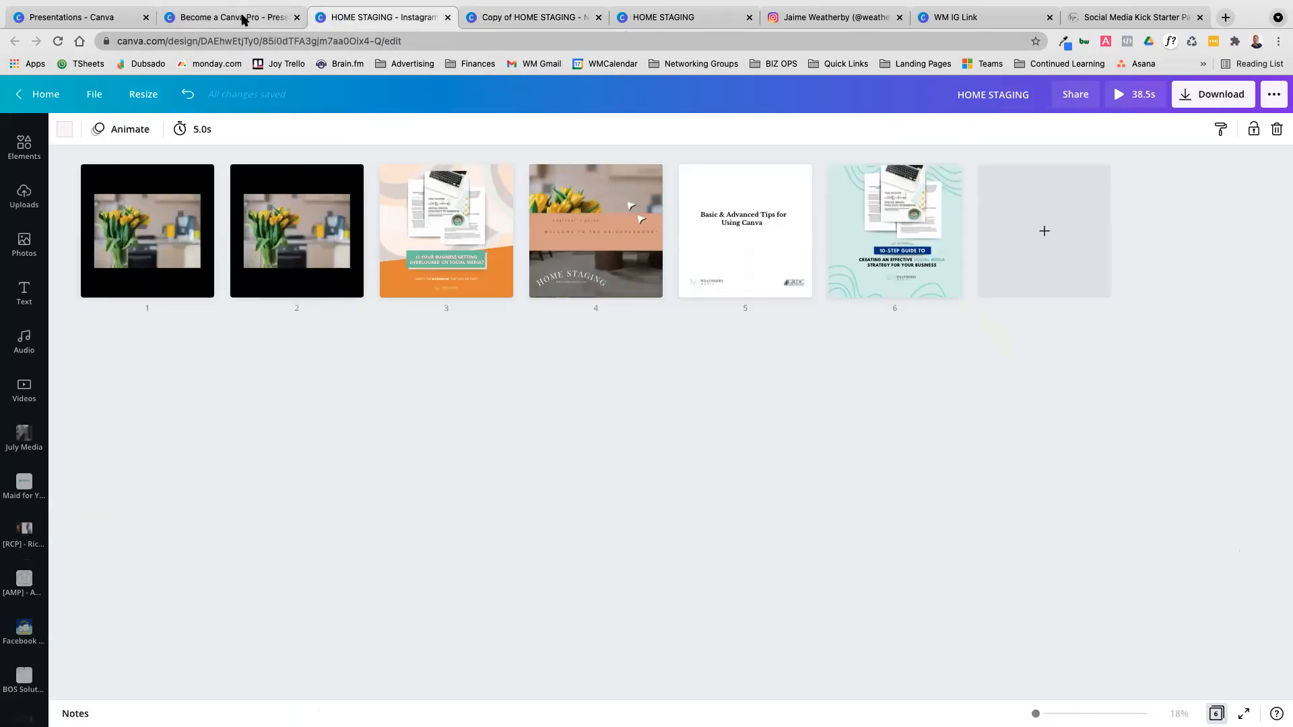
click(243, 19)
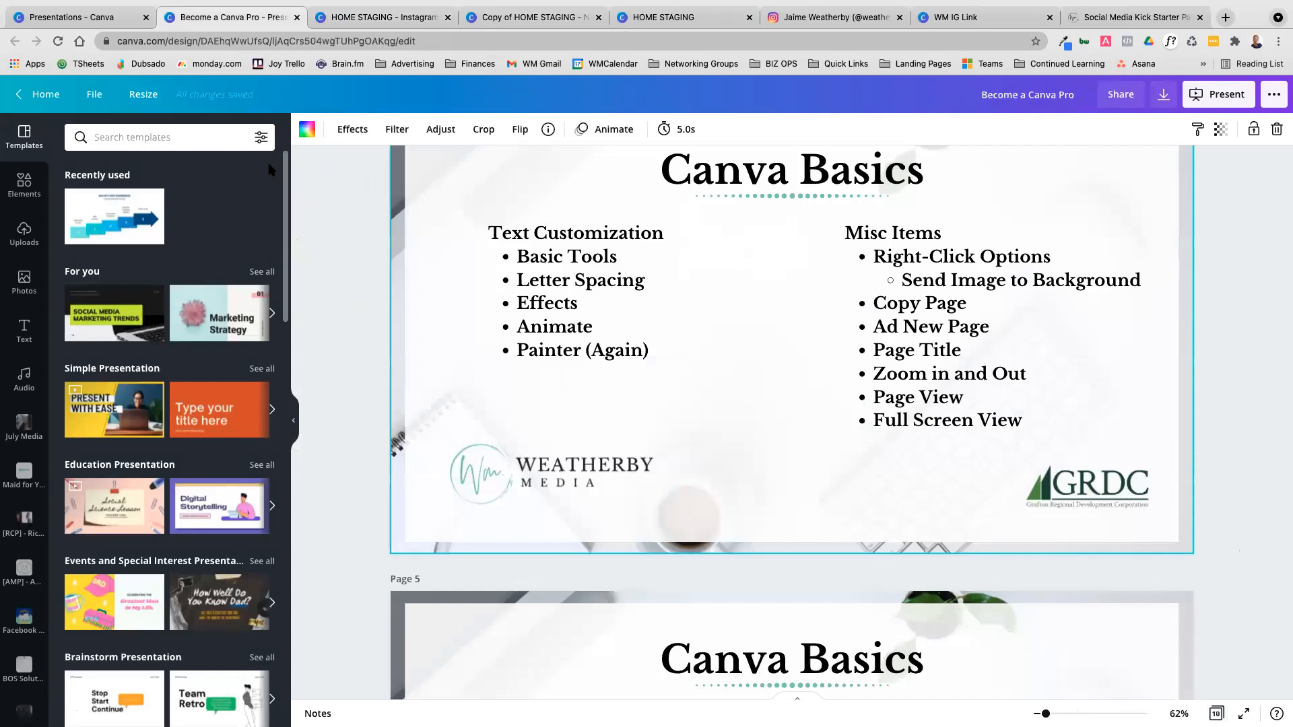
Create two resized copies of the HOME STAGING design, one as a Pinterest Pin and one as a Facebook Post
click(404, 19)
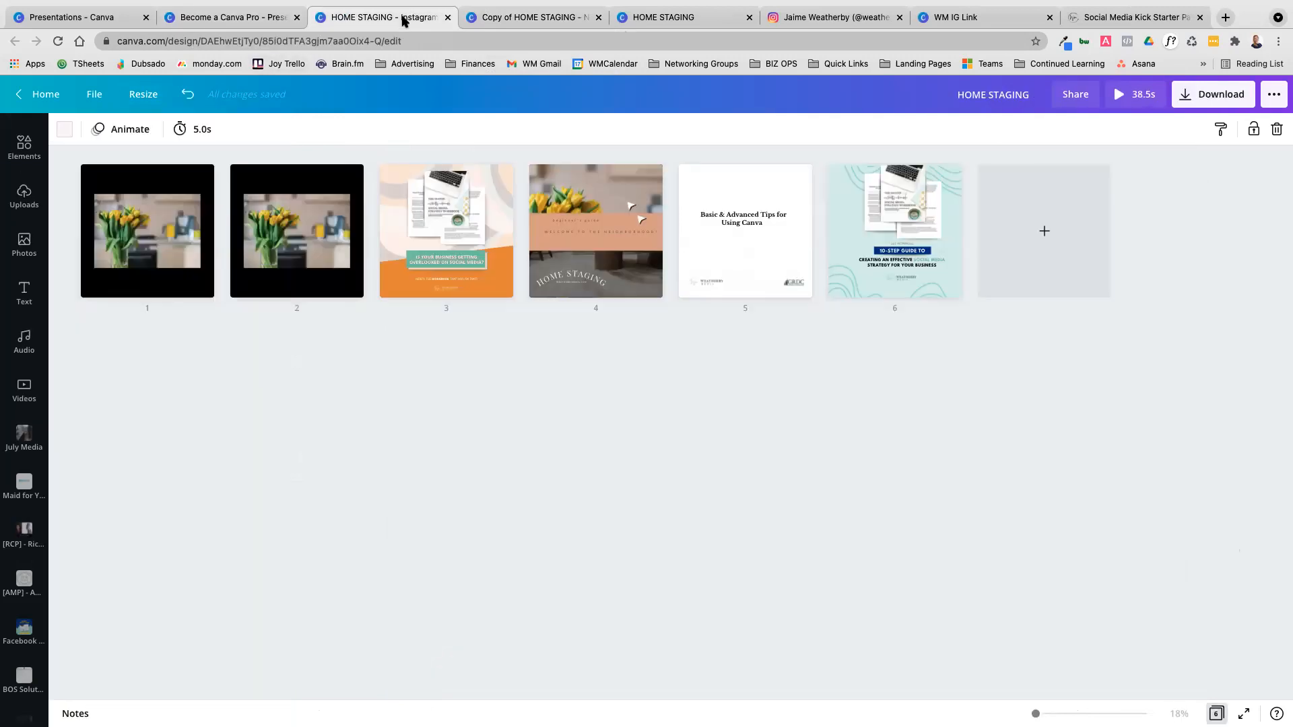
click(130, 96)
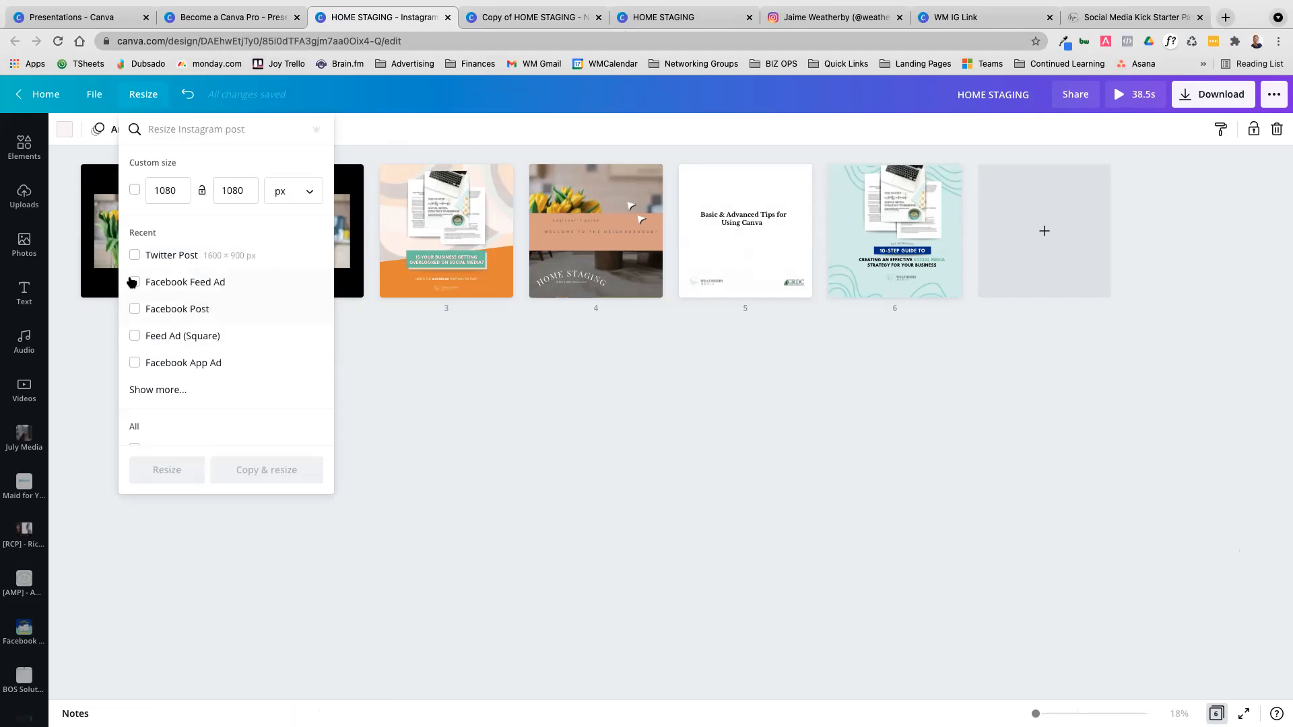
text(pin)
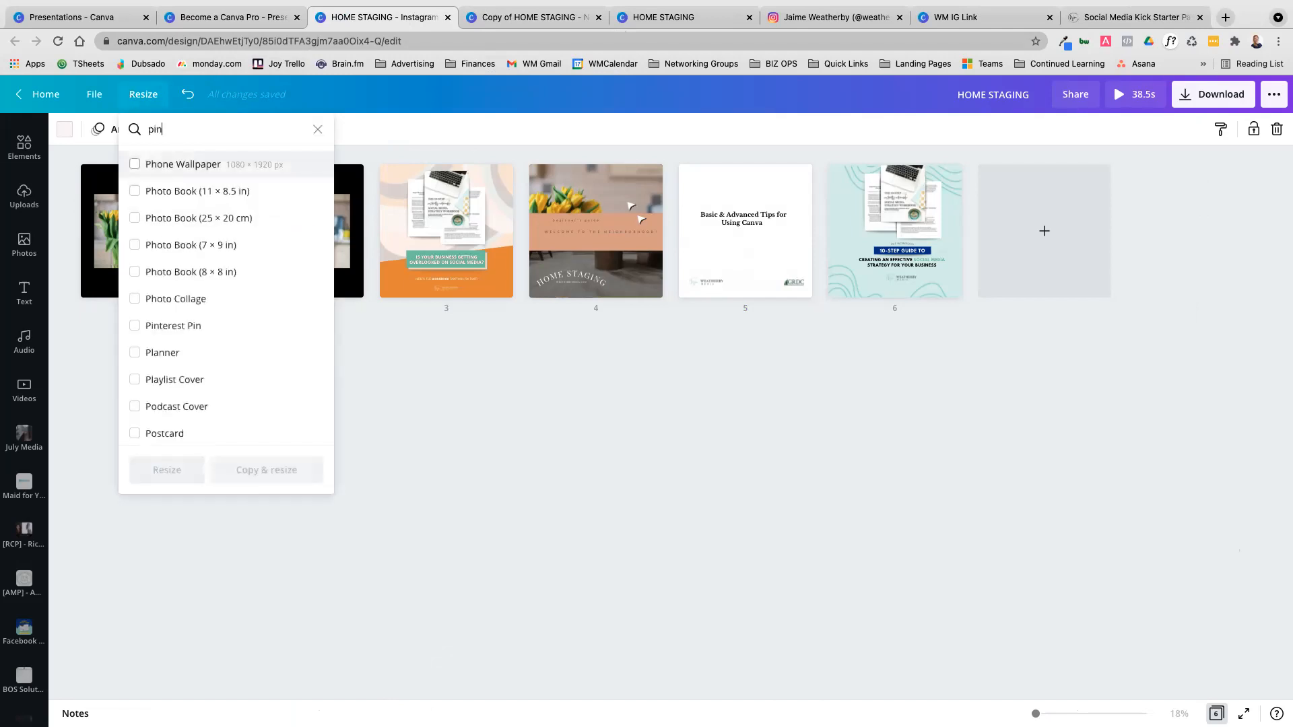
click(147, 170)
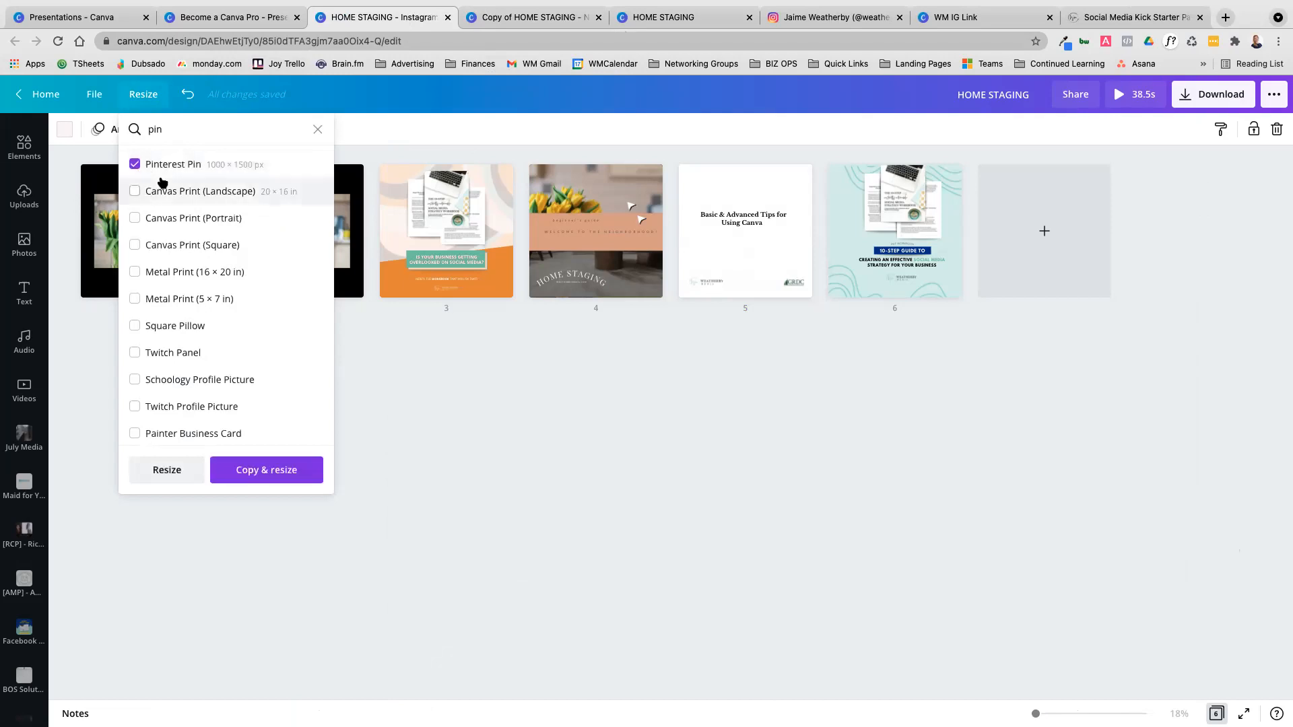
drag(194, 138, 144, 131)
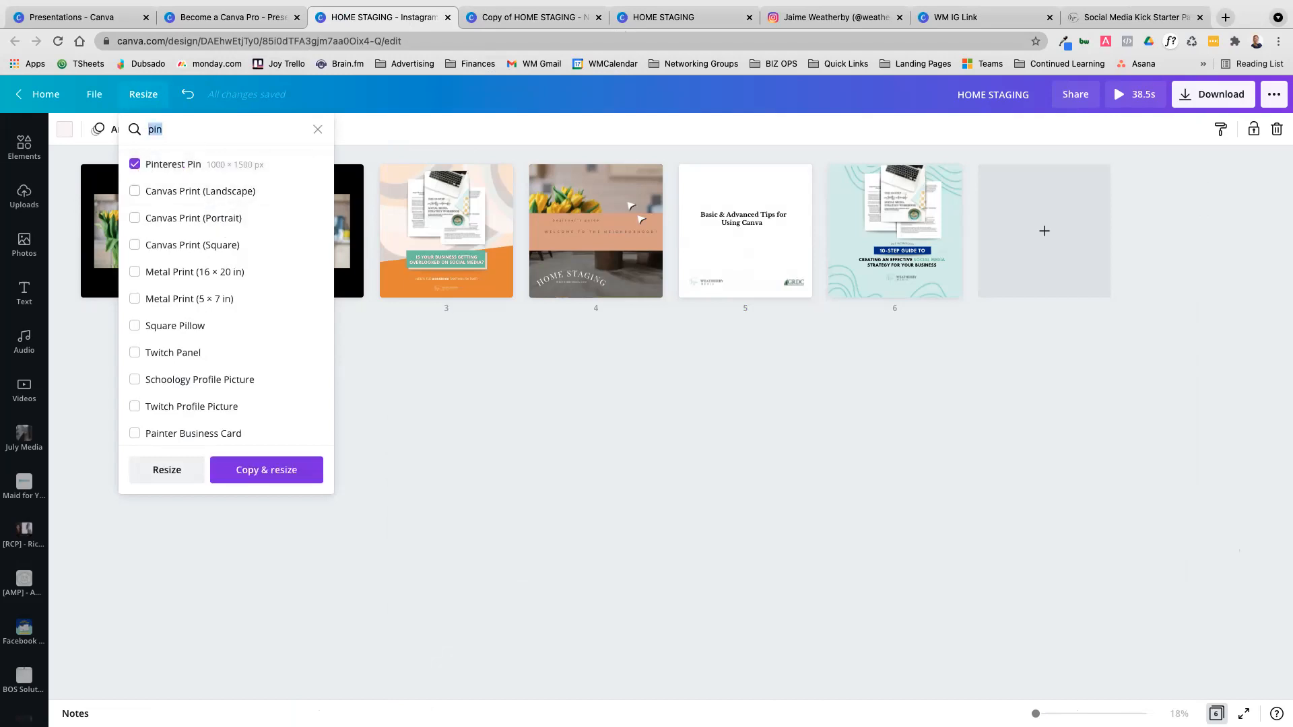
text(t)
key(BackSpace)
text(face)
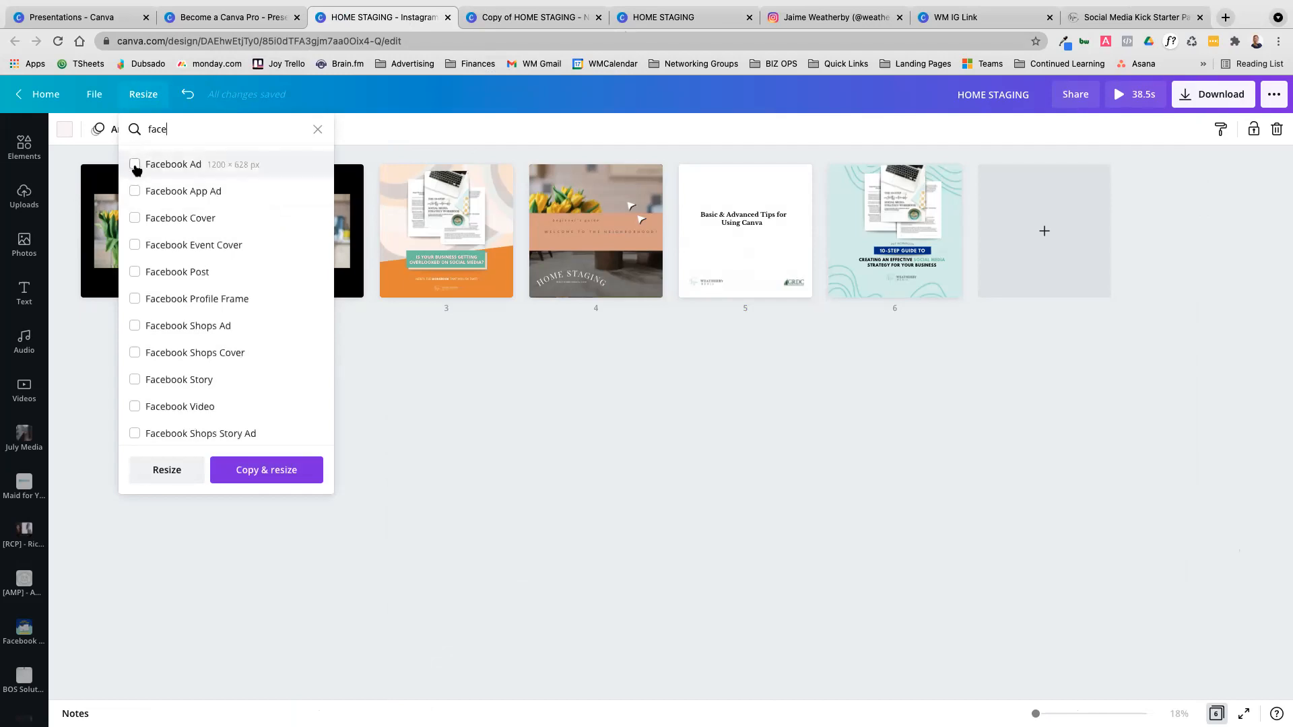
click(135, 272)
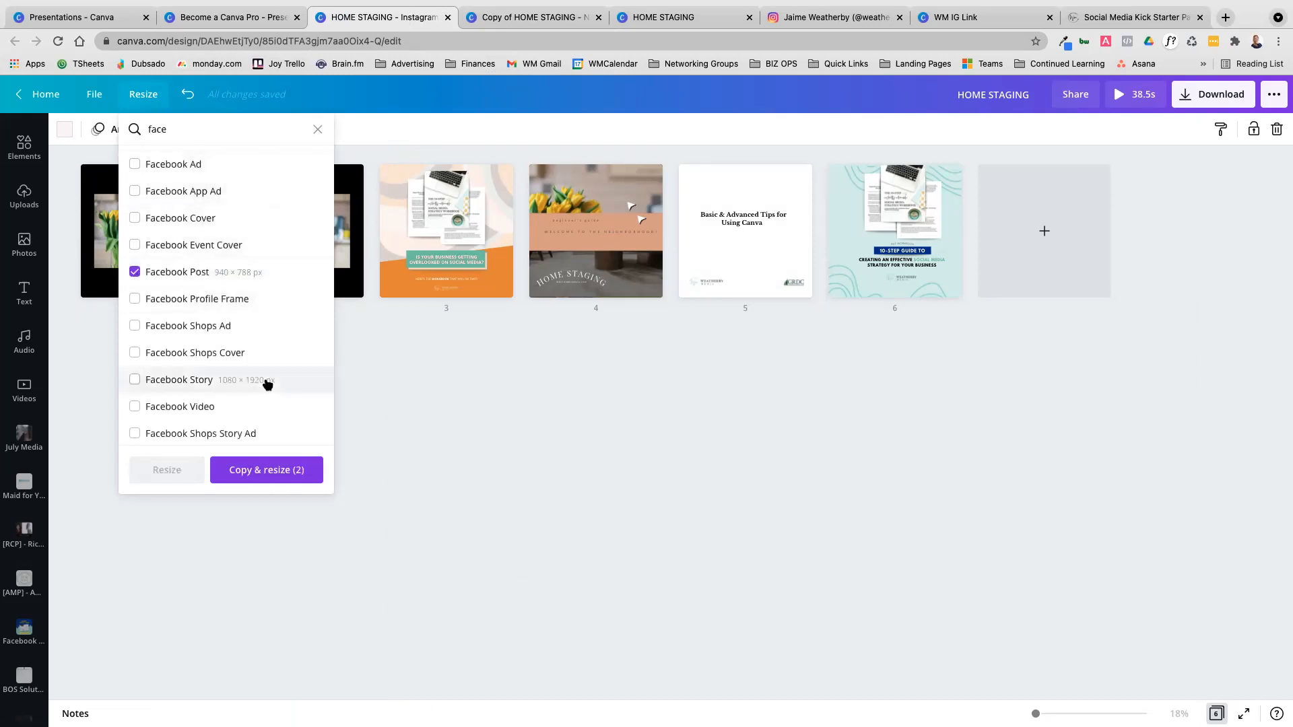
click(279, 475)
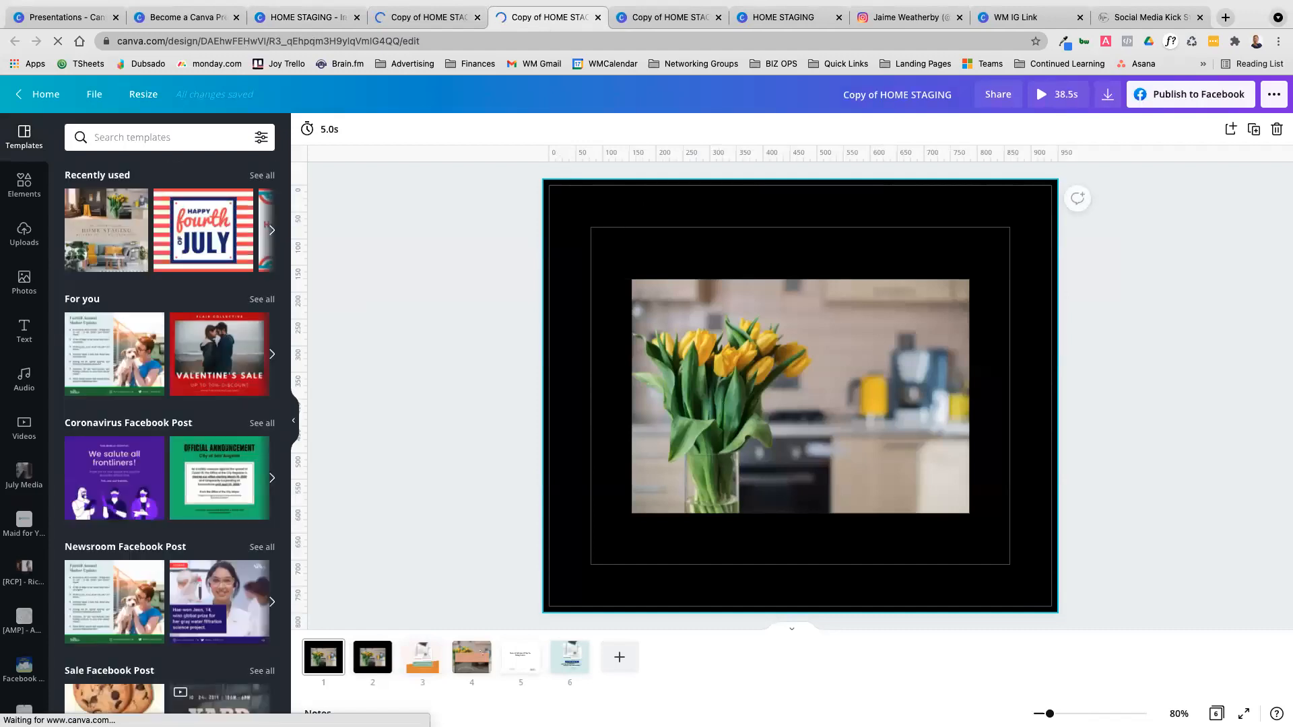
Create a new Funny Zoom Virtual Background design and apply the purple FAB! template with hearts, stars and rainbows
click(80, 19)
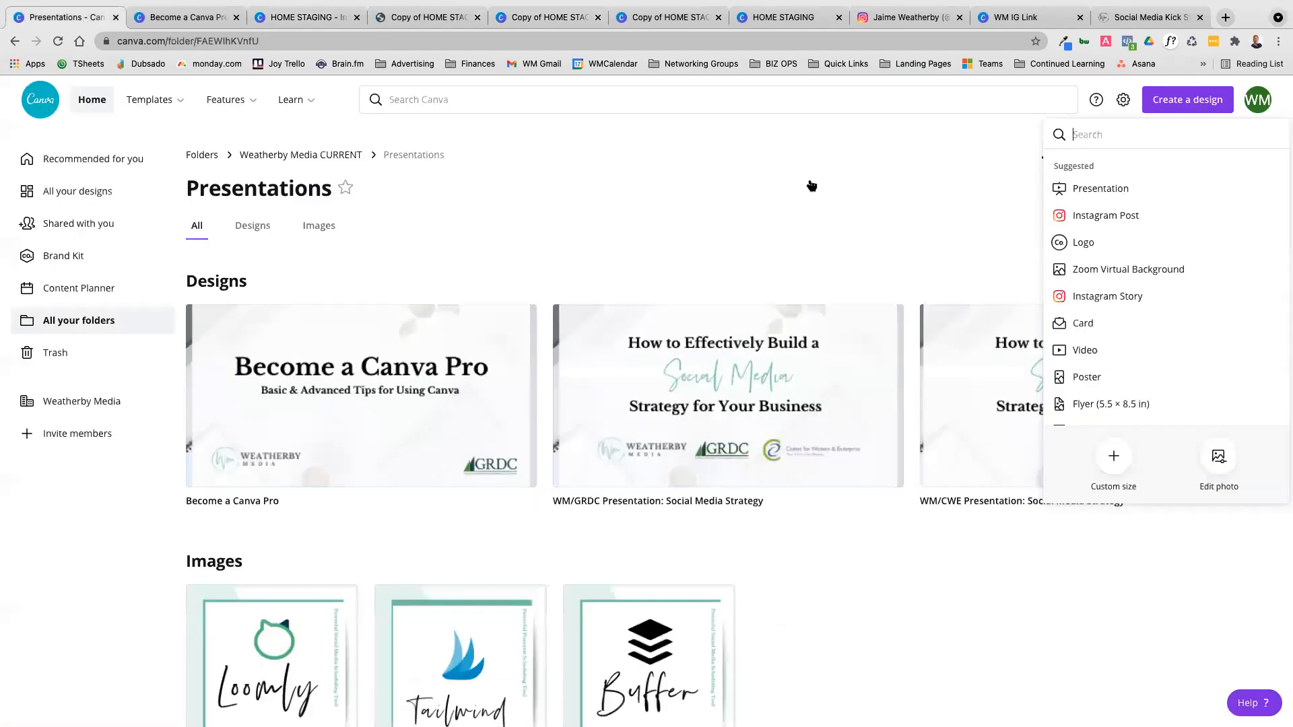
click(904, 202)
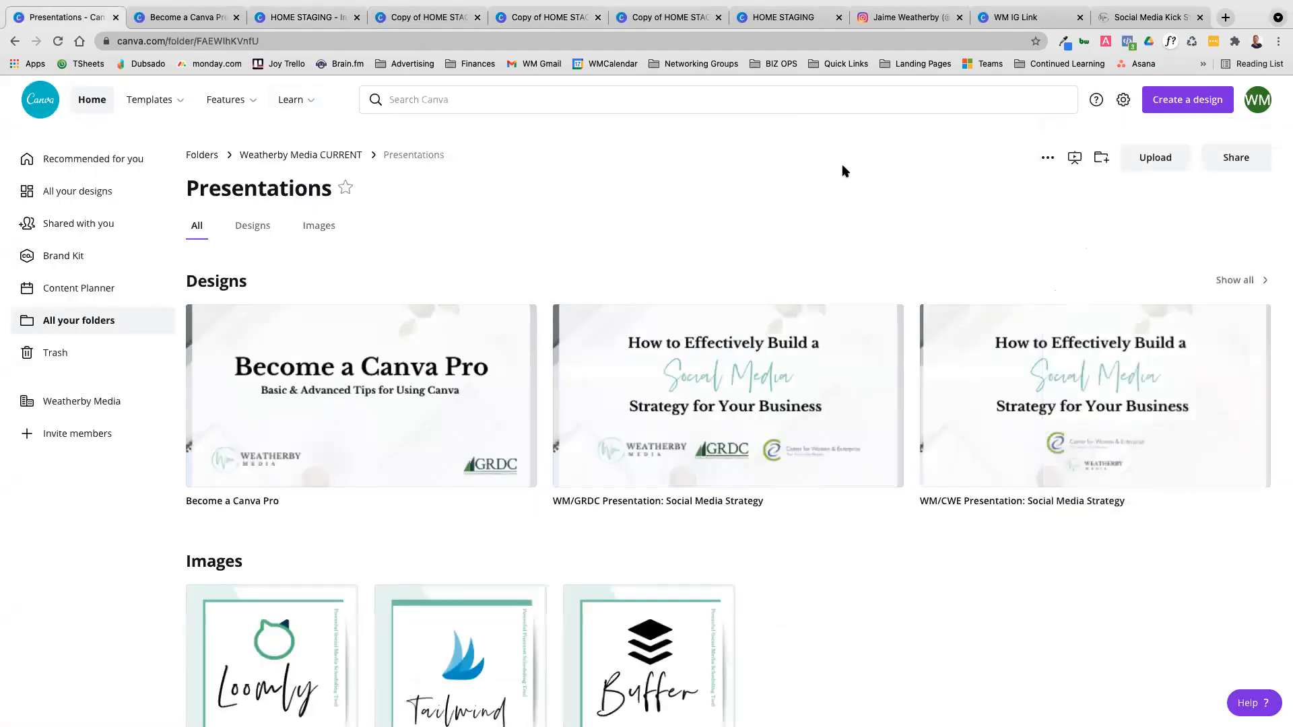
click(1177, 111)
text(zoom)
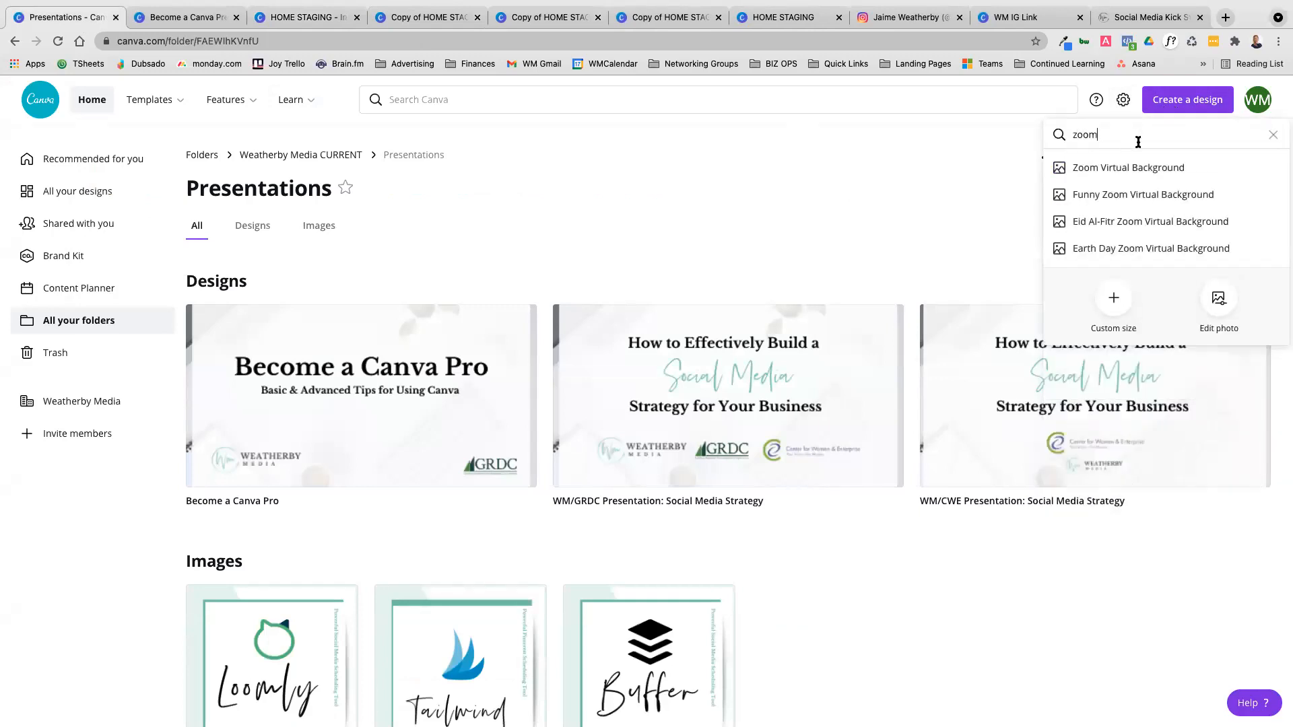
click(1093, 199)
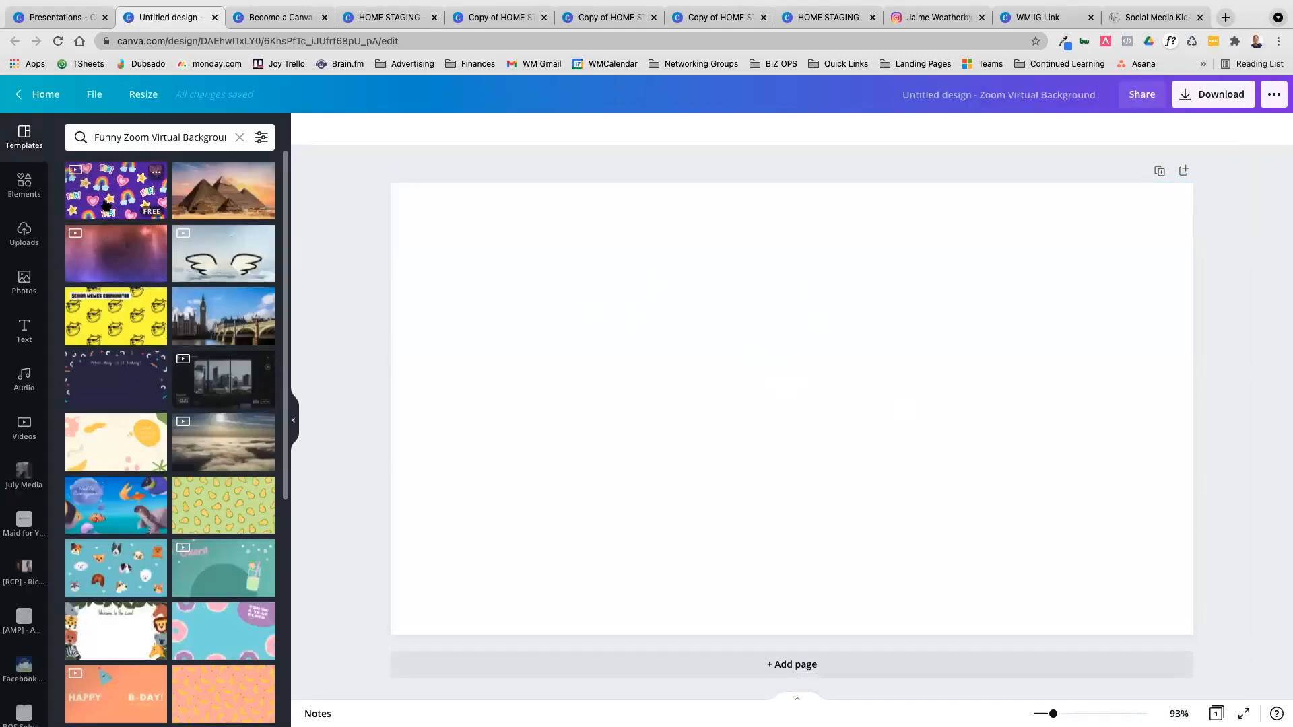
click(113, 204)
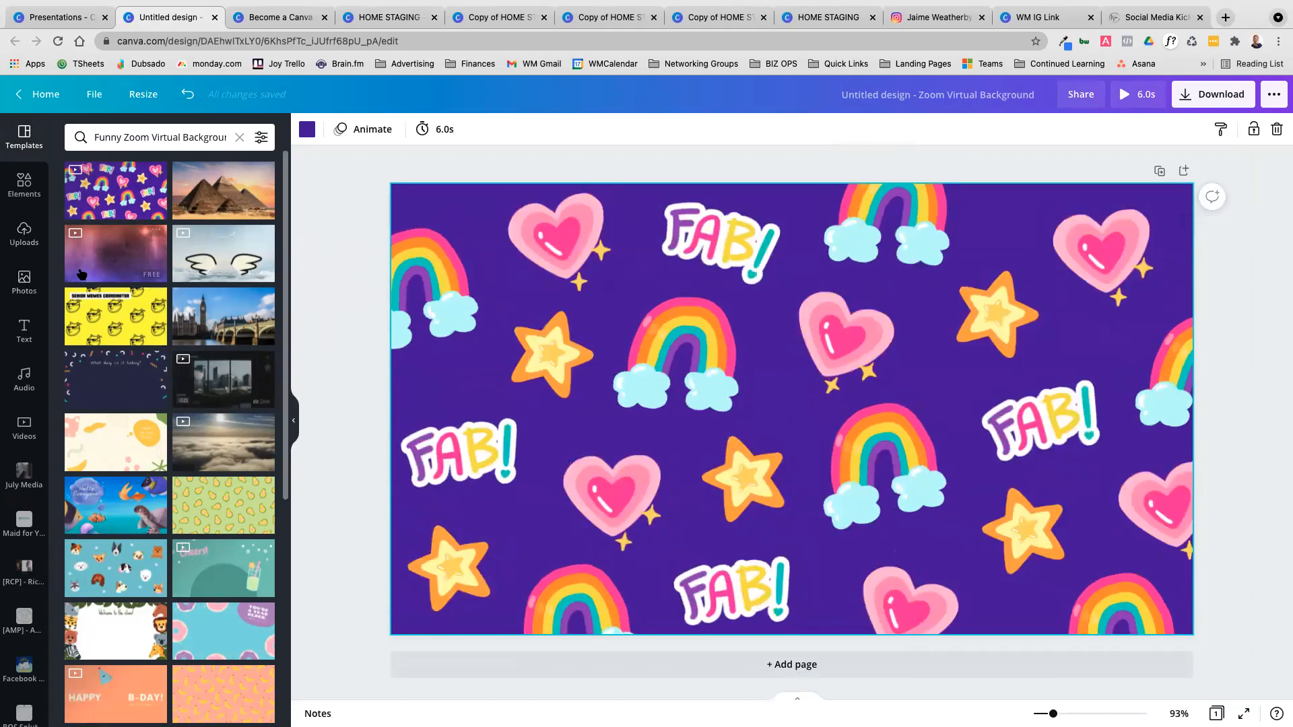
Place the uploaded group photo with the blue tent on the page and set it as the replacement background
scroll(88, 267, down, 1)
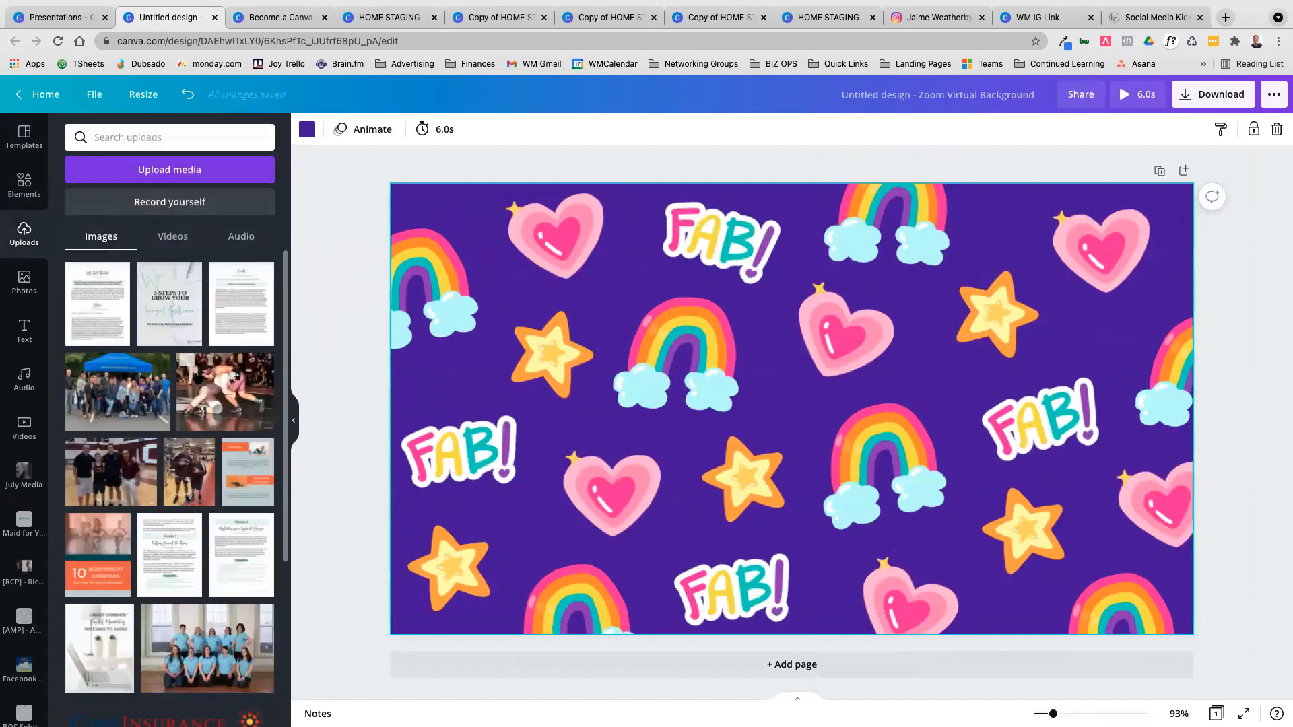
drag(133, 393, 808, 444)
right_click(831, 378)
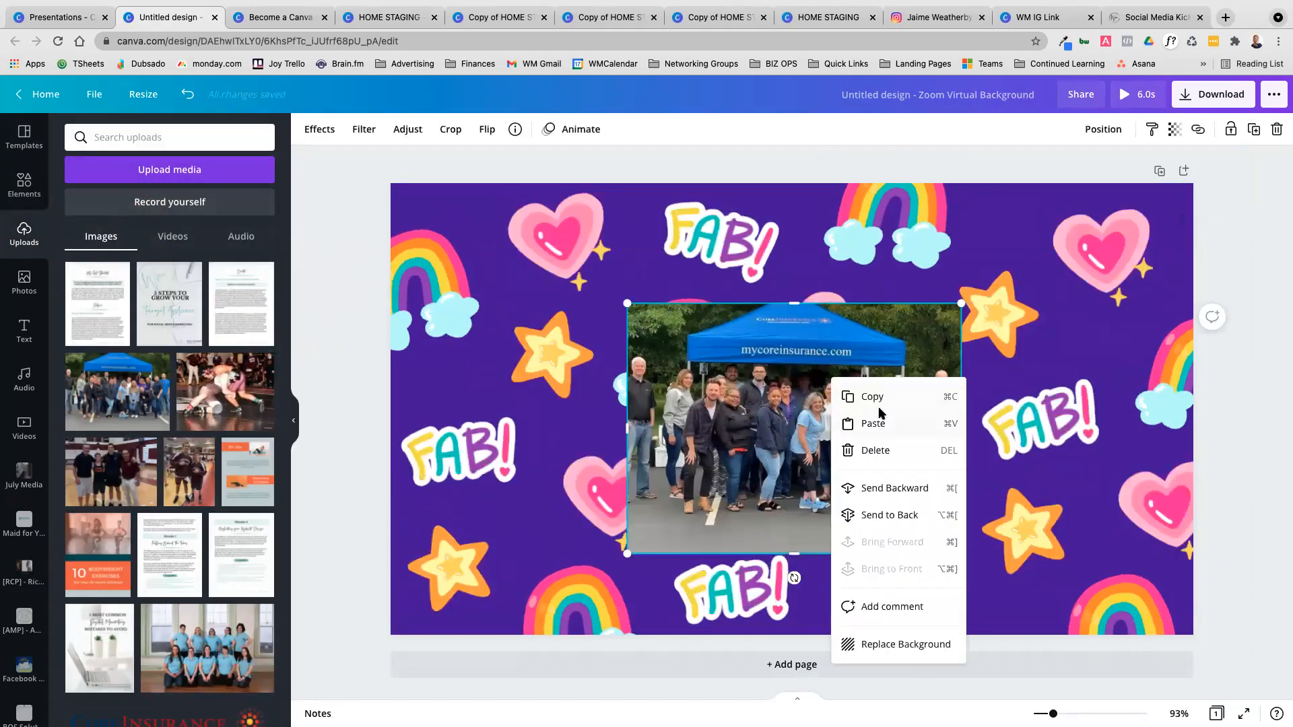
click(905, 645)
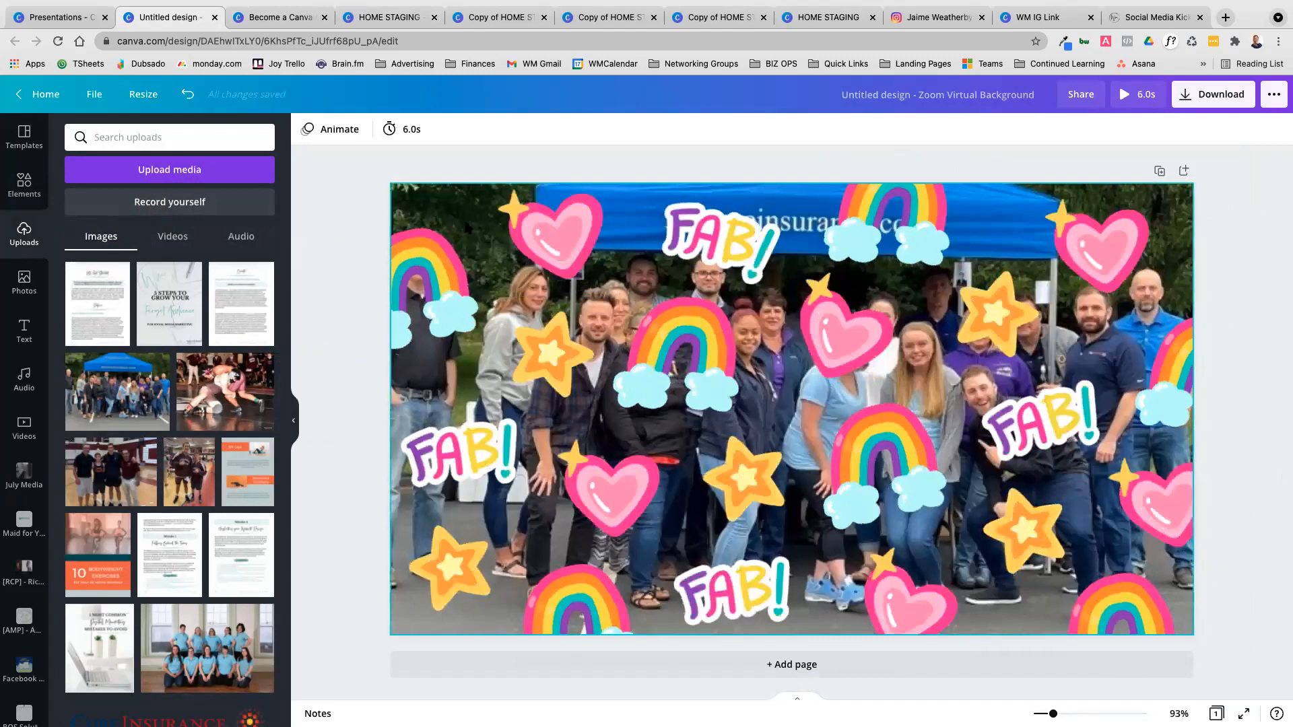
Lock the group photo background and delete all the FAB!, heart, star and rainbow graphics over it
click(439, 205)
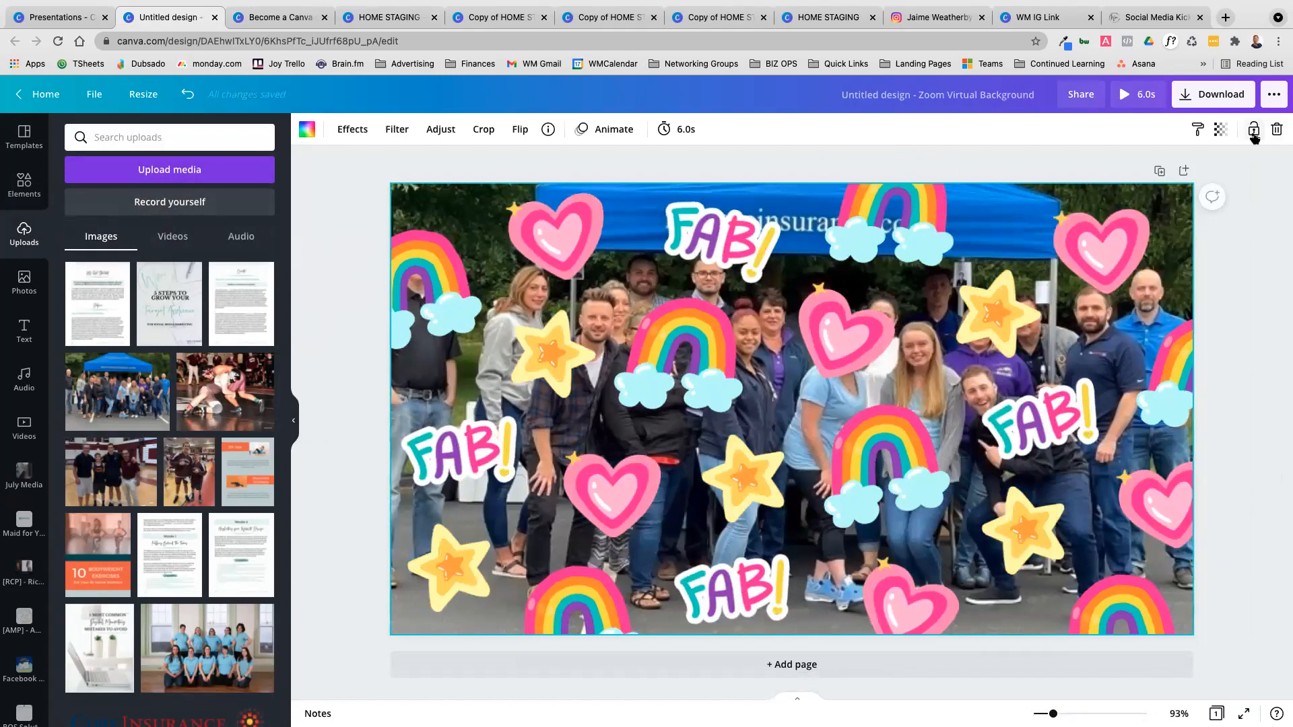
click(1254, 129)
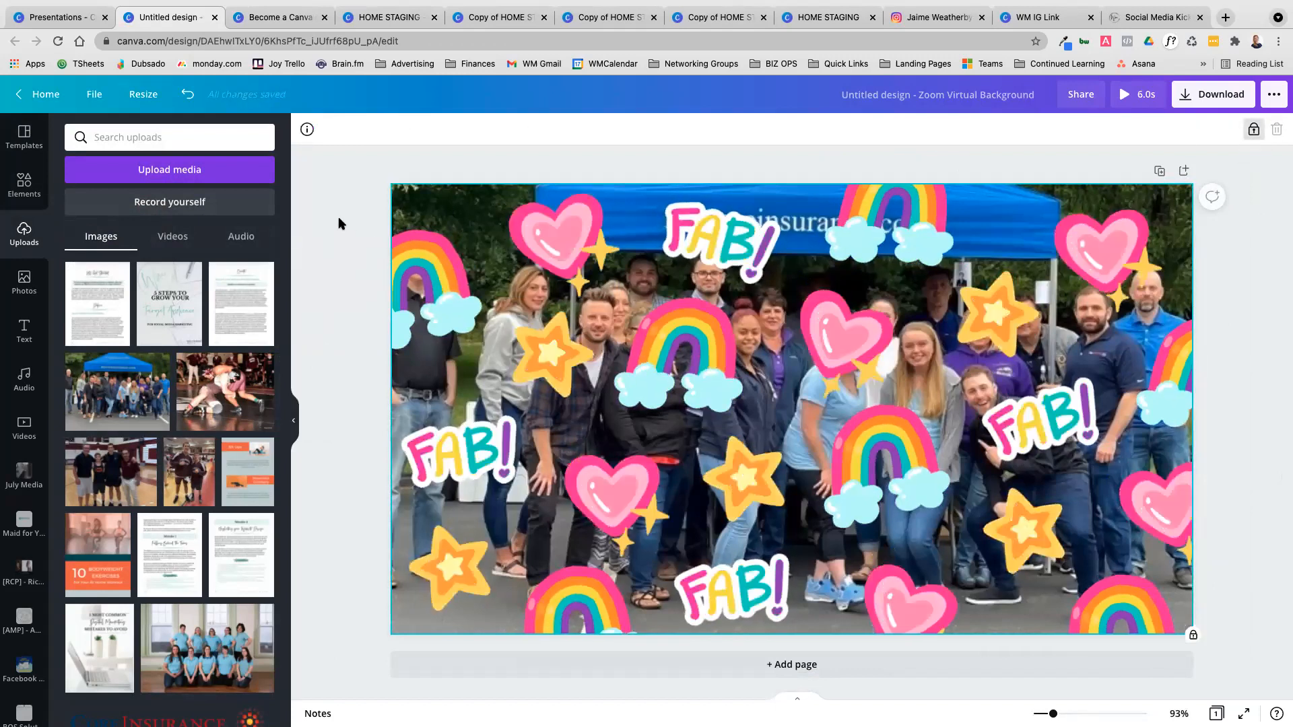
drag(333, 207, 1237, 636)
key(Delete)
click(1143, 608)
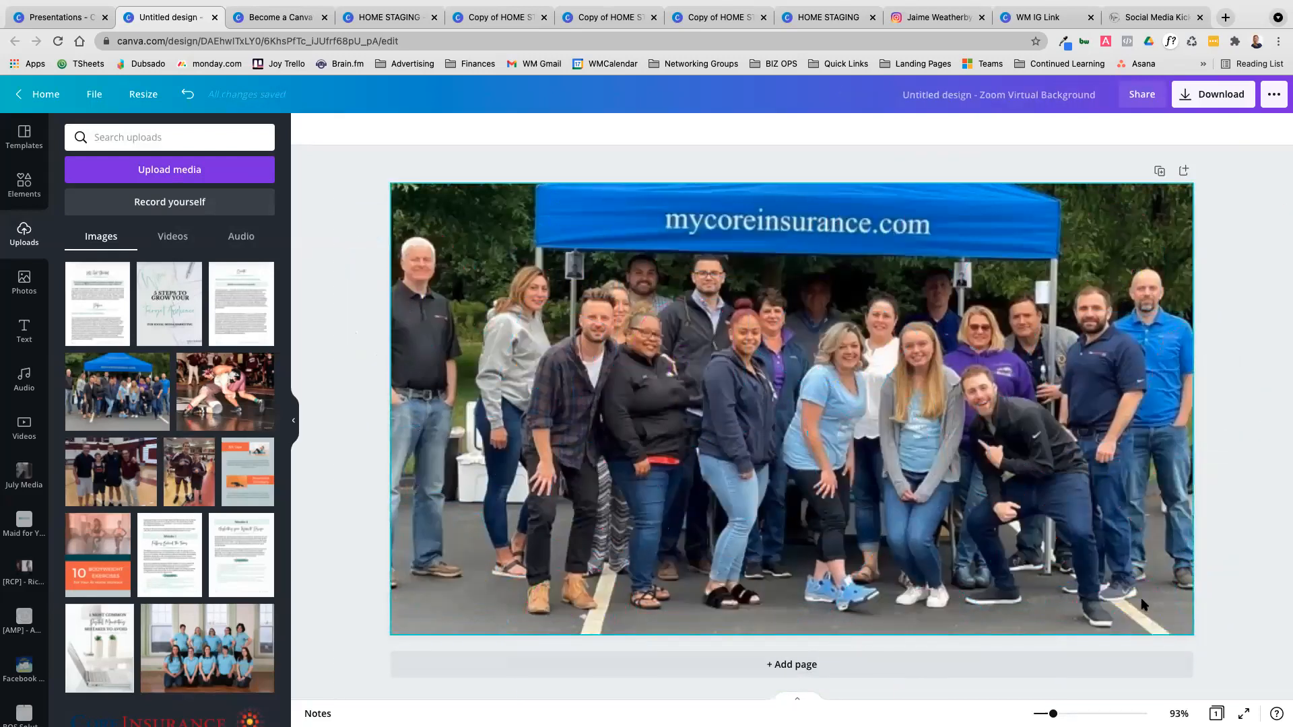
Unlock the group photo background and deselect it
click(1249, 129)
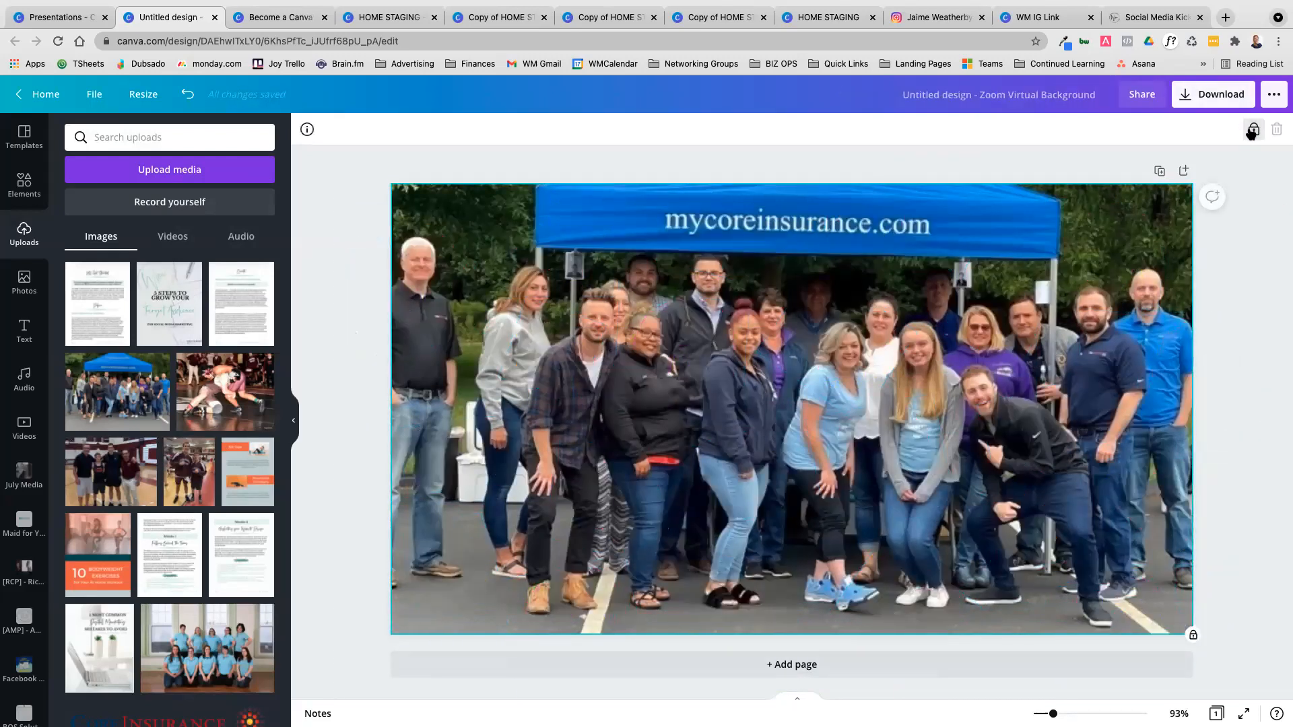
click(1269, 430)
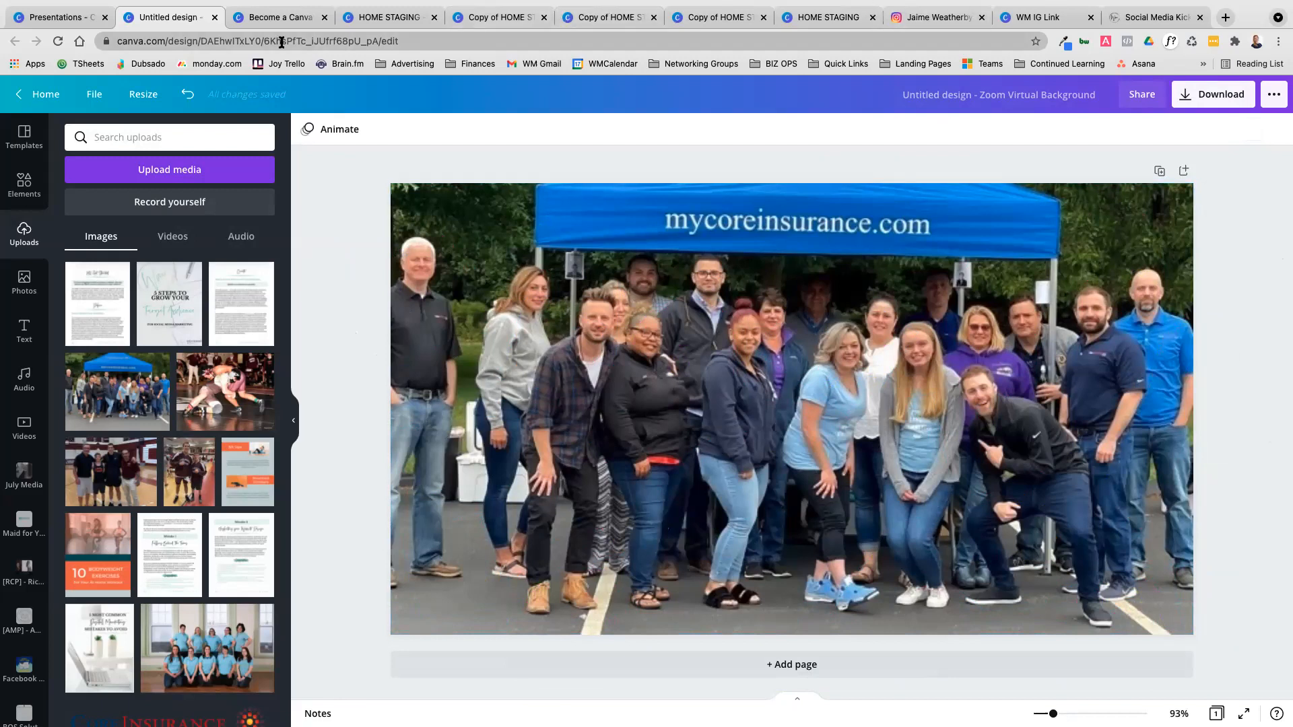
Look through the Become a Canva Pro presentation from the second Canva Basics slides to the Canva Brand Kit slide
click(279, 16)
scroll(678, 290, down, 2)
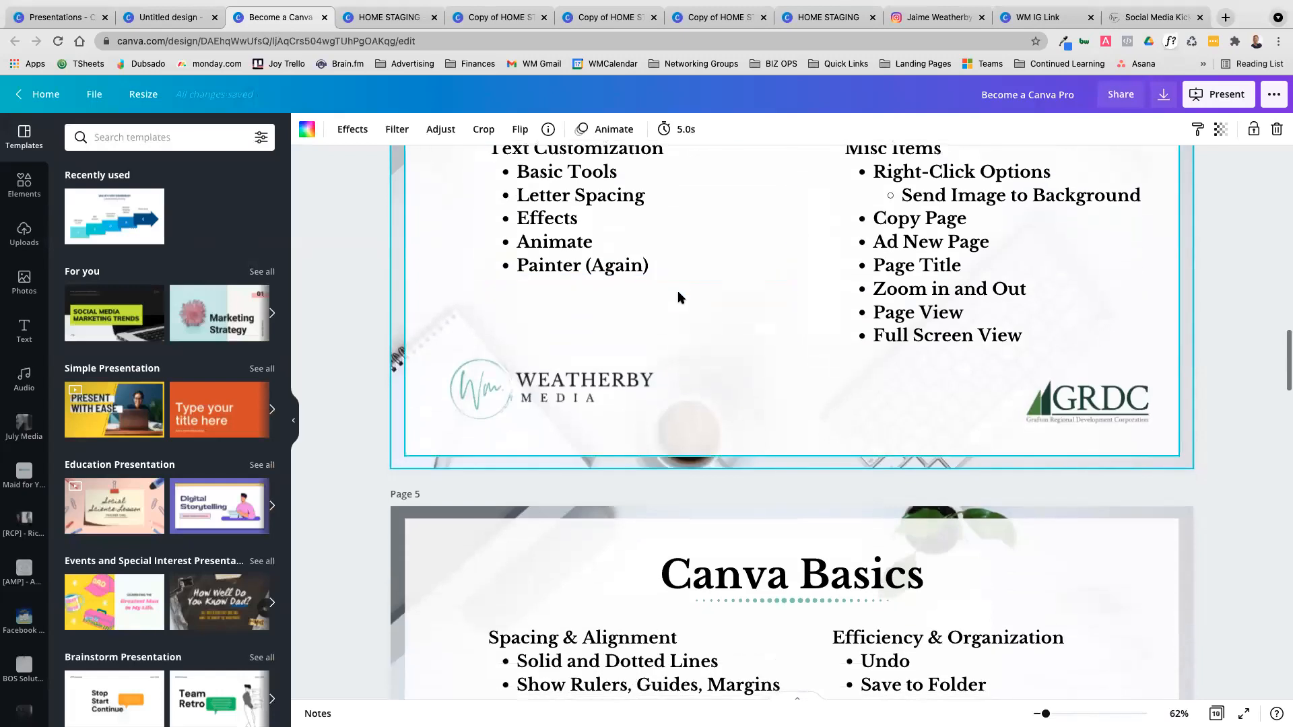
scroll(921, 353, up, 1)
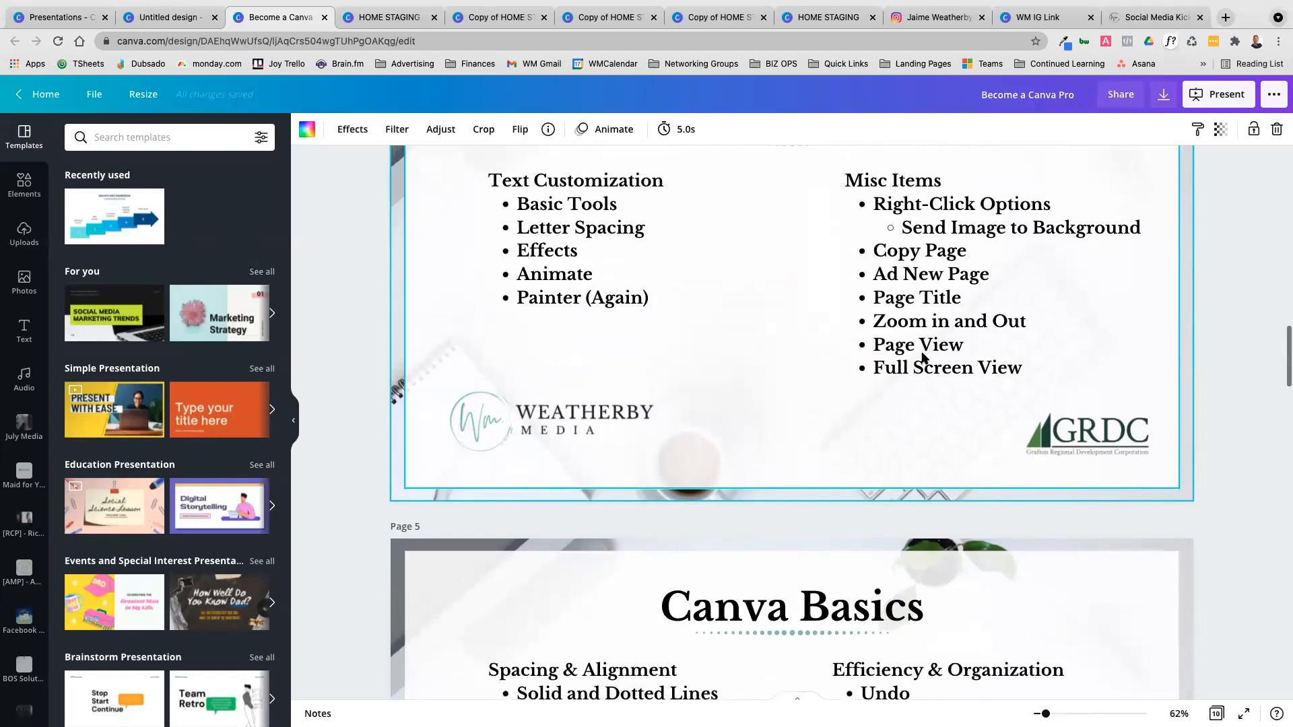
scroll(922, 357, up, 2)
scroll(922, 357, down, 8)
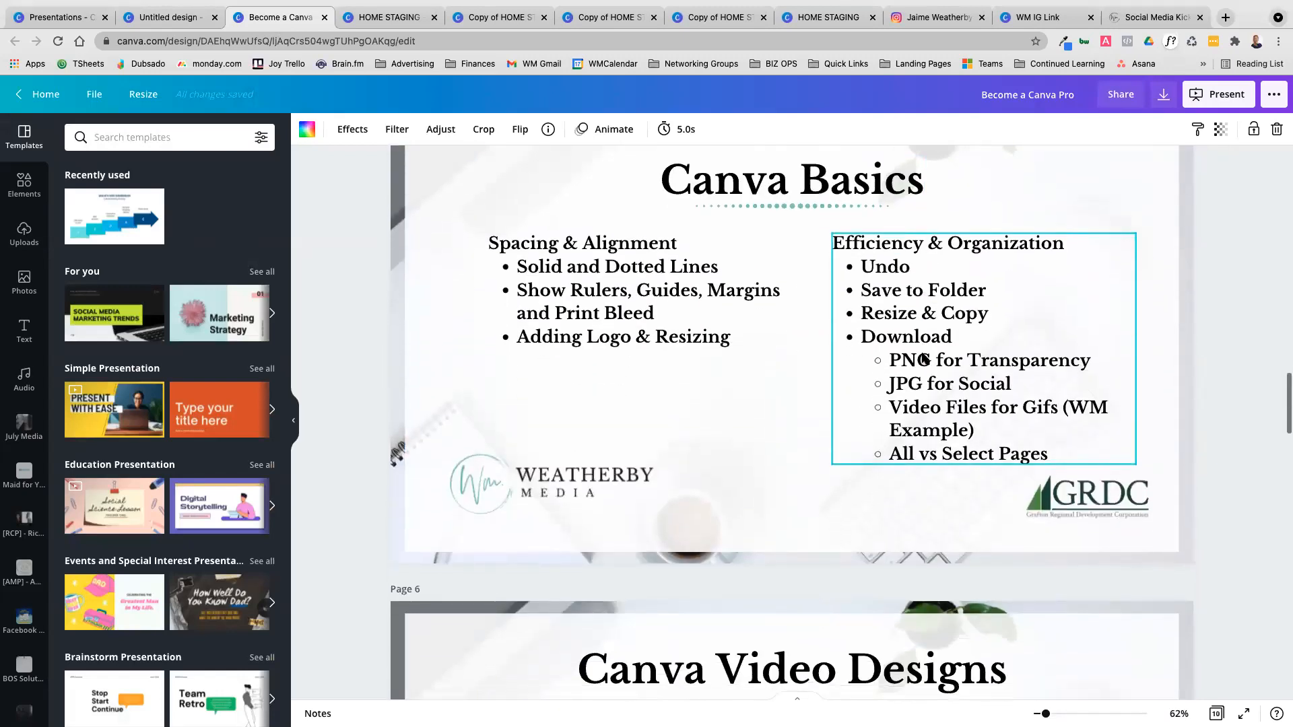
scroll(922, 359, down, 9)
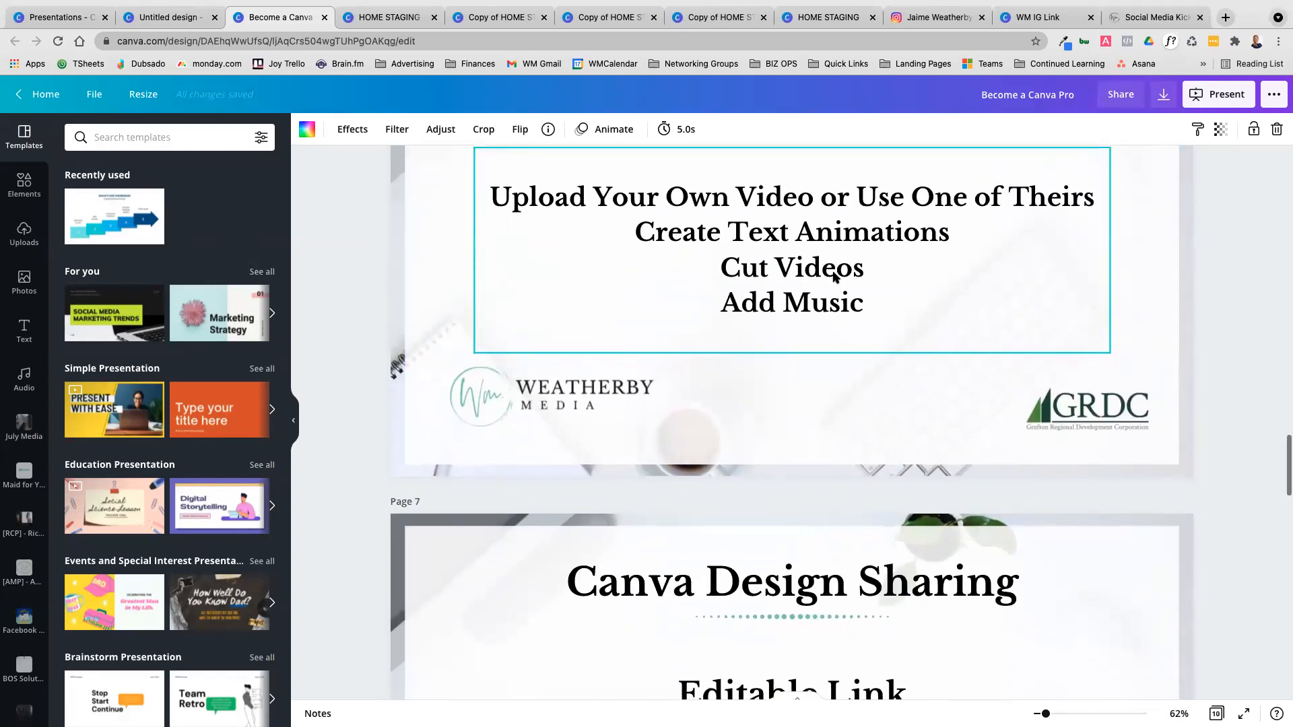
scroll(834, 276, down, 6)
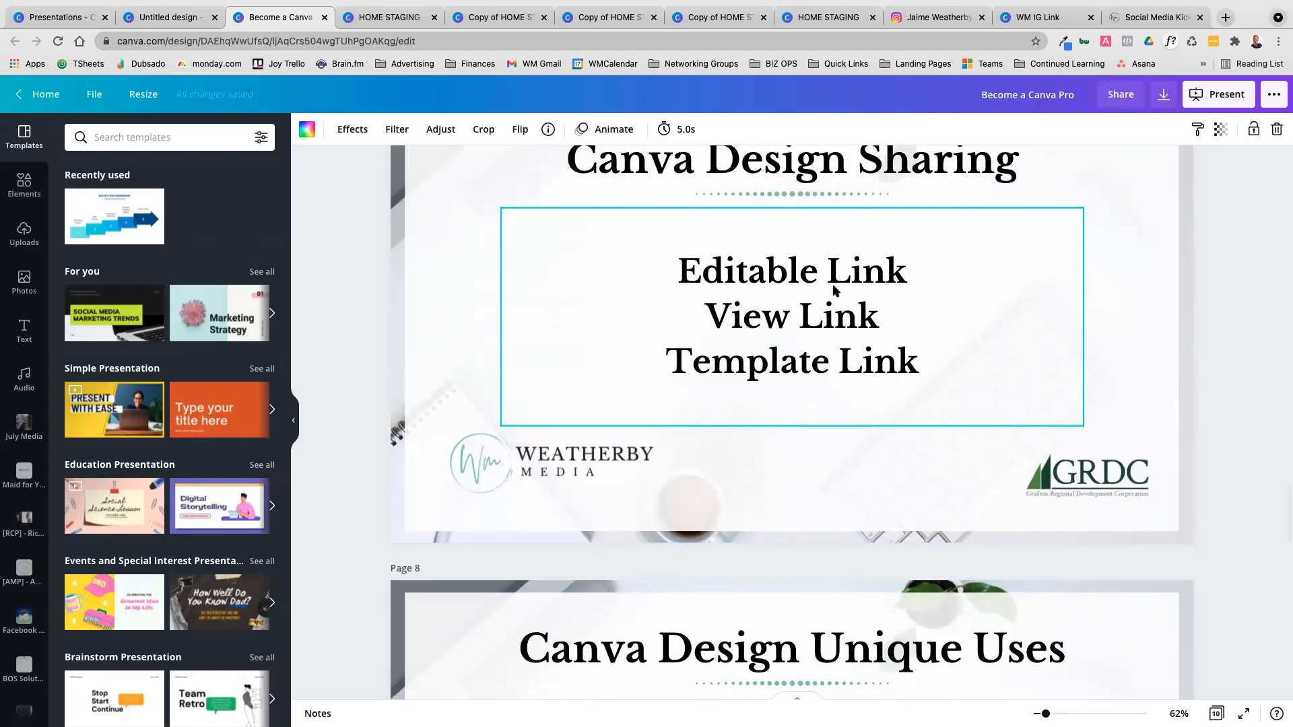
scroll(835, 277, down, 9)
scroll(834, 295, down, 3)
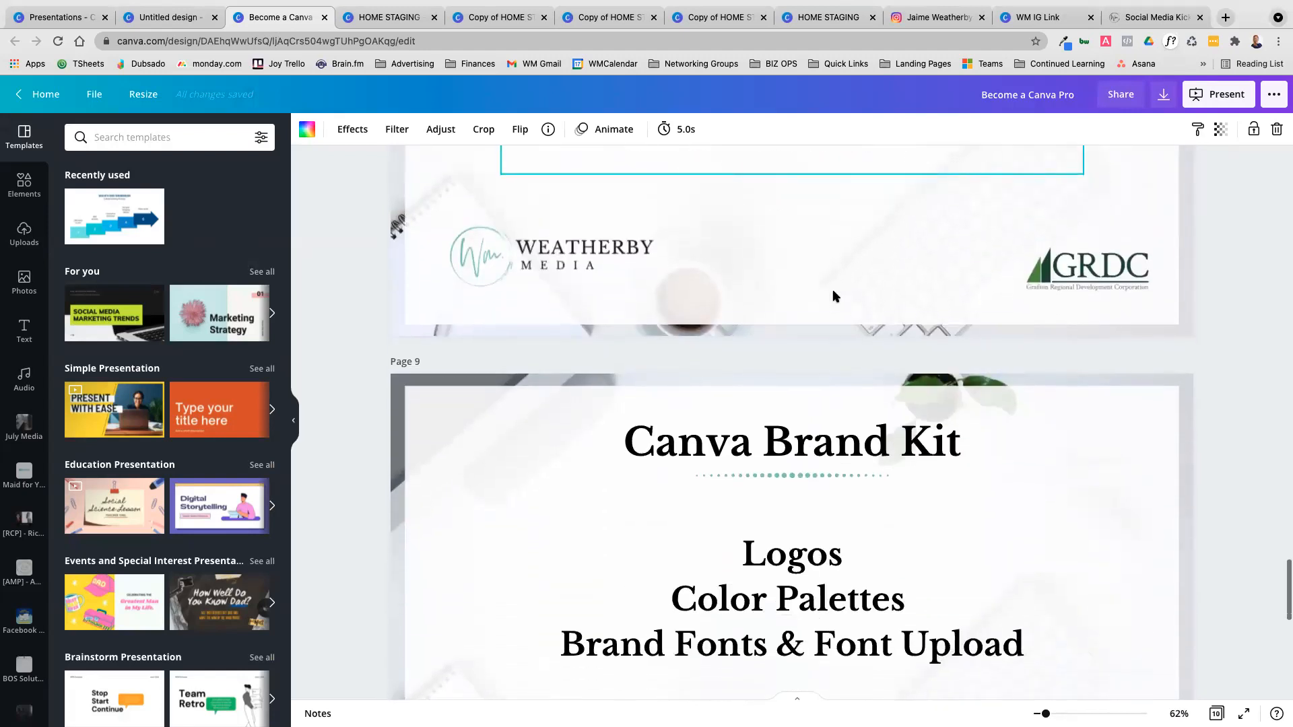
Upload the image IMG_0638.heic from the device's Downloads folder to the Canva uploads
click(29, 241)
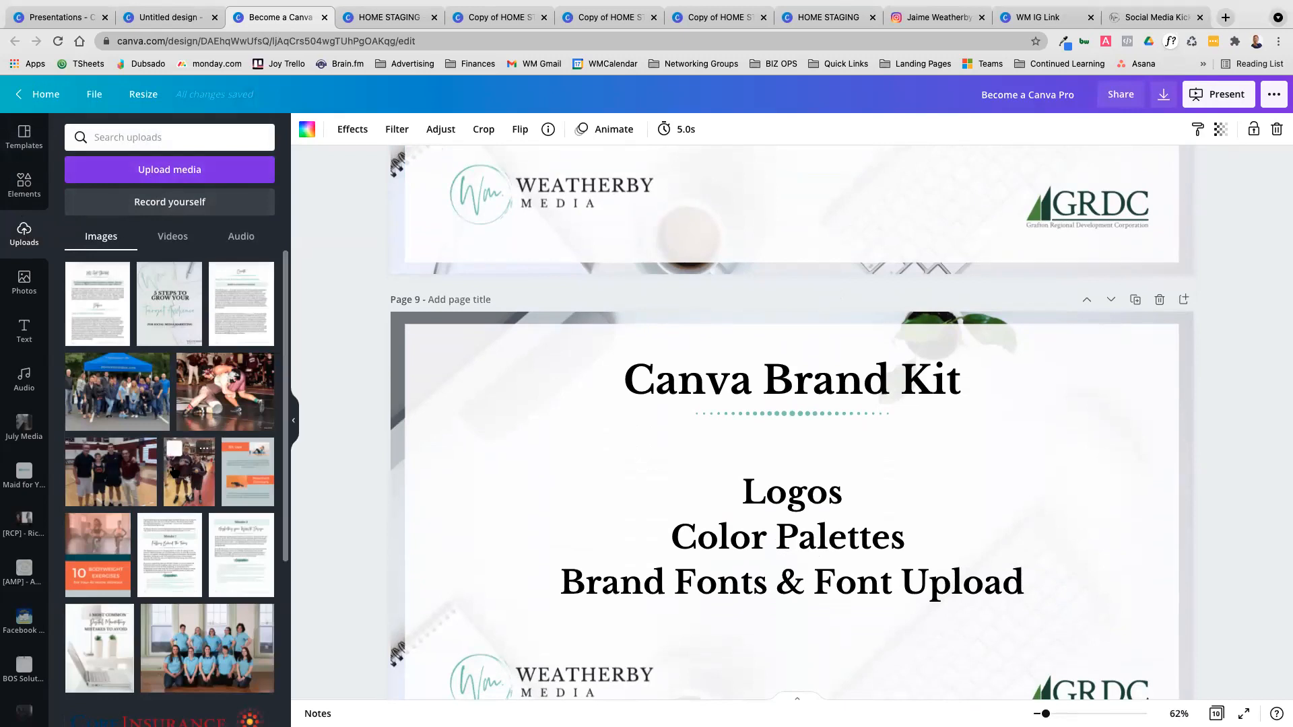
click(179, 169)
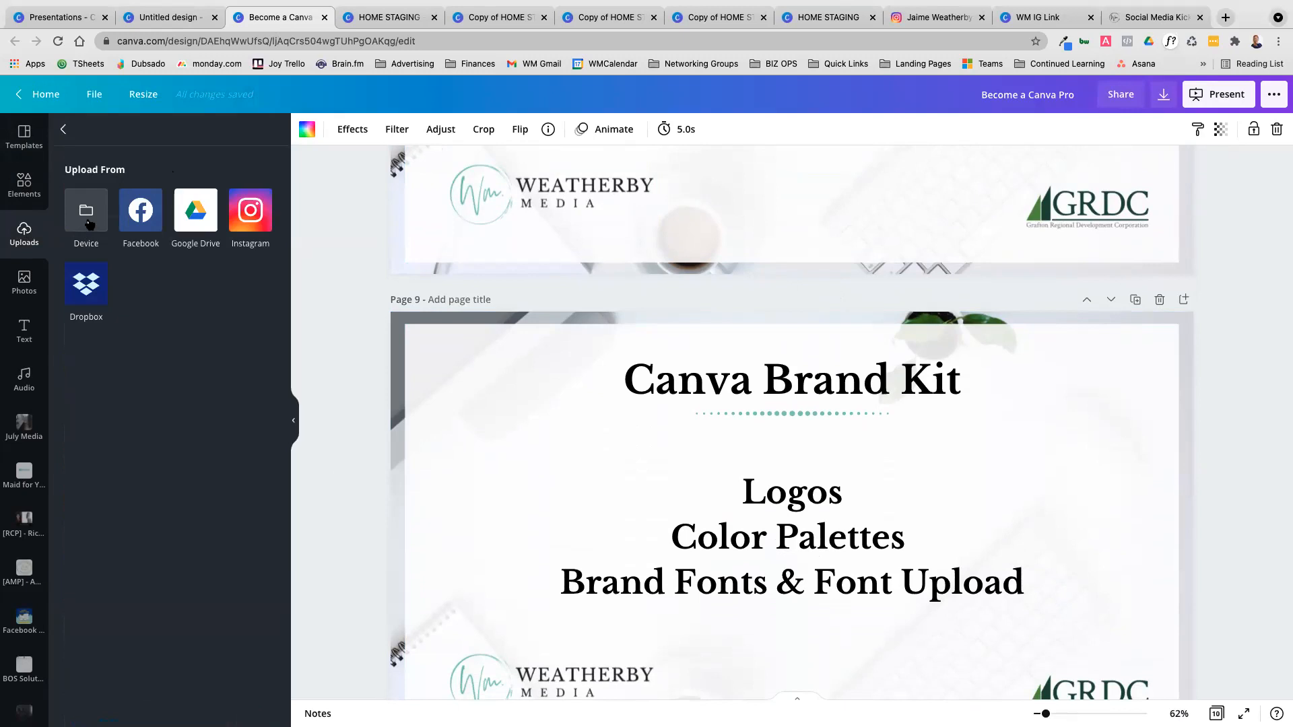
click(87, 207)
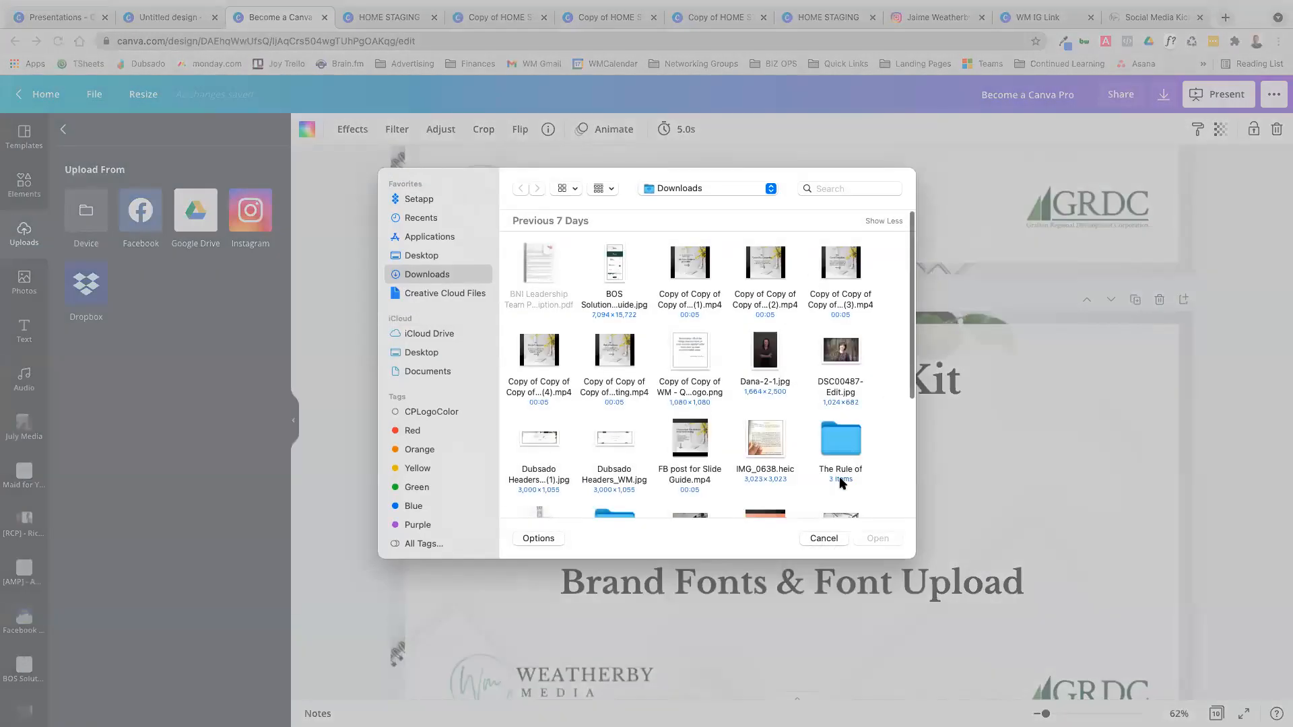
click(761, 439)
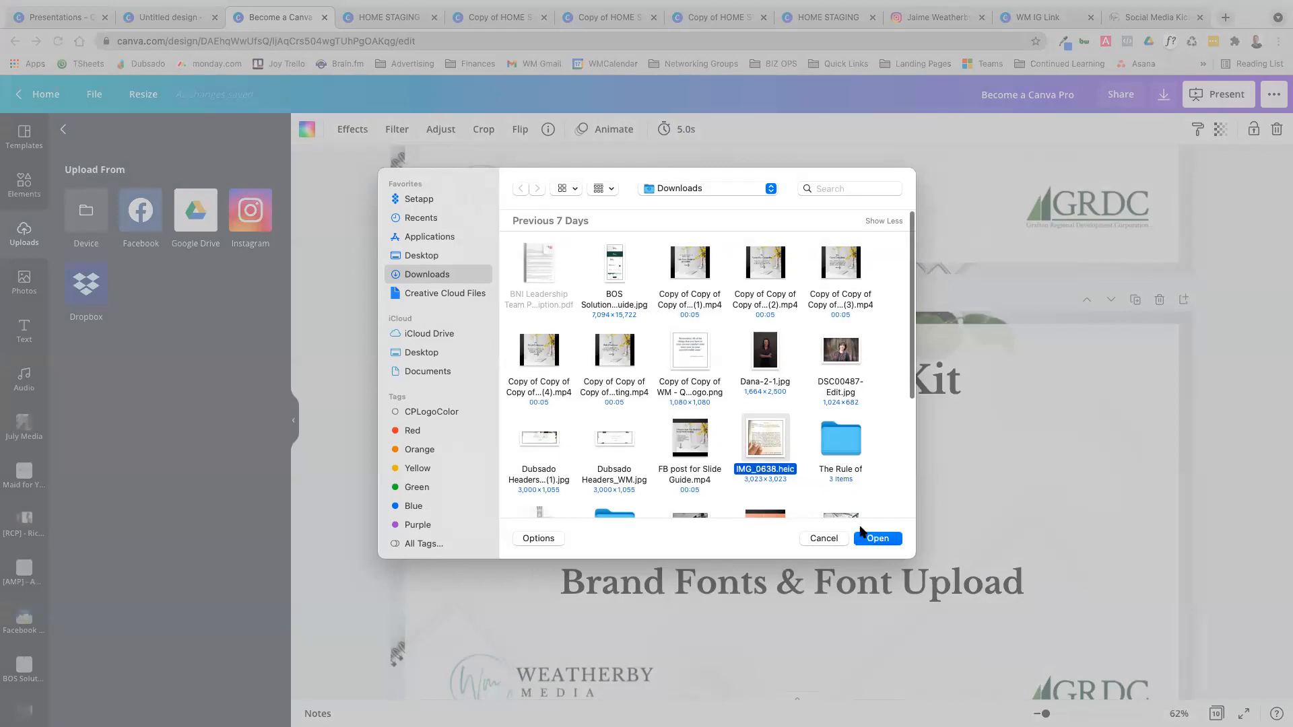
click(888, 540)
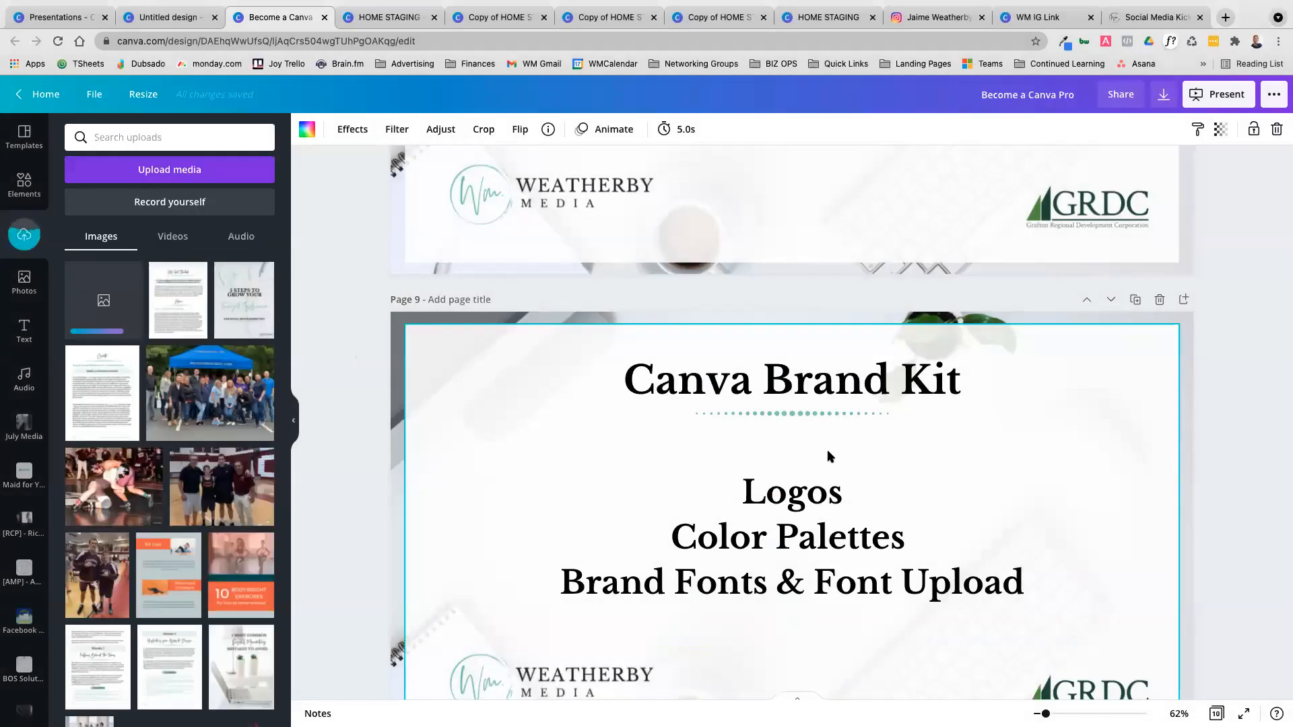
Check the open HOME STAGING and Zoom background designs and review the Canva Brand Kit and Canva Organization slides
scroll(942, 479, up, 3)
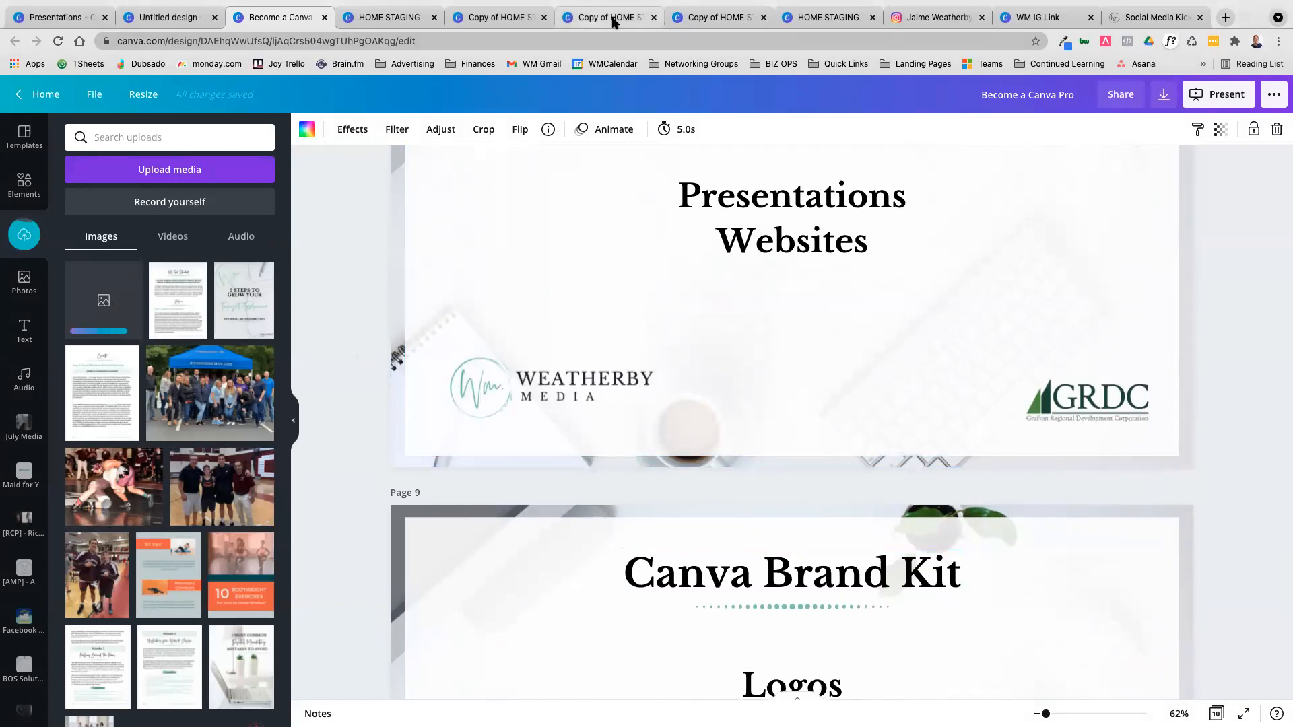
click(387, 18)
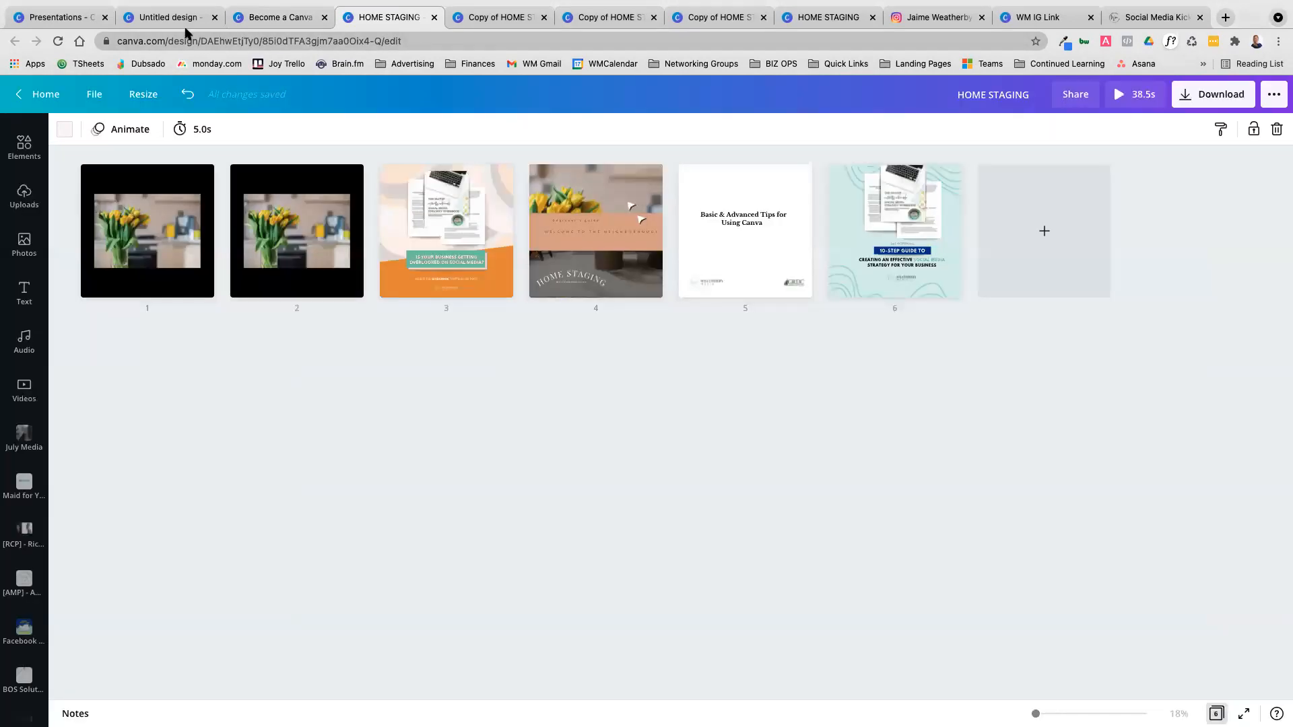
click(169, 18)
click(272, 26)
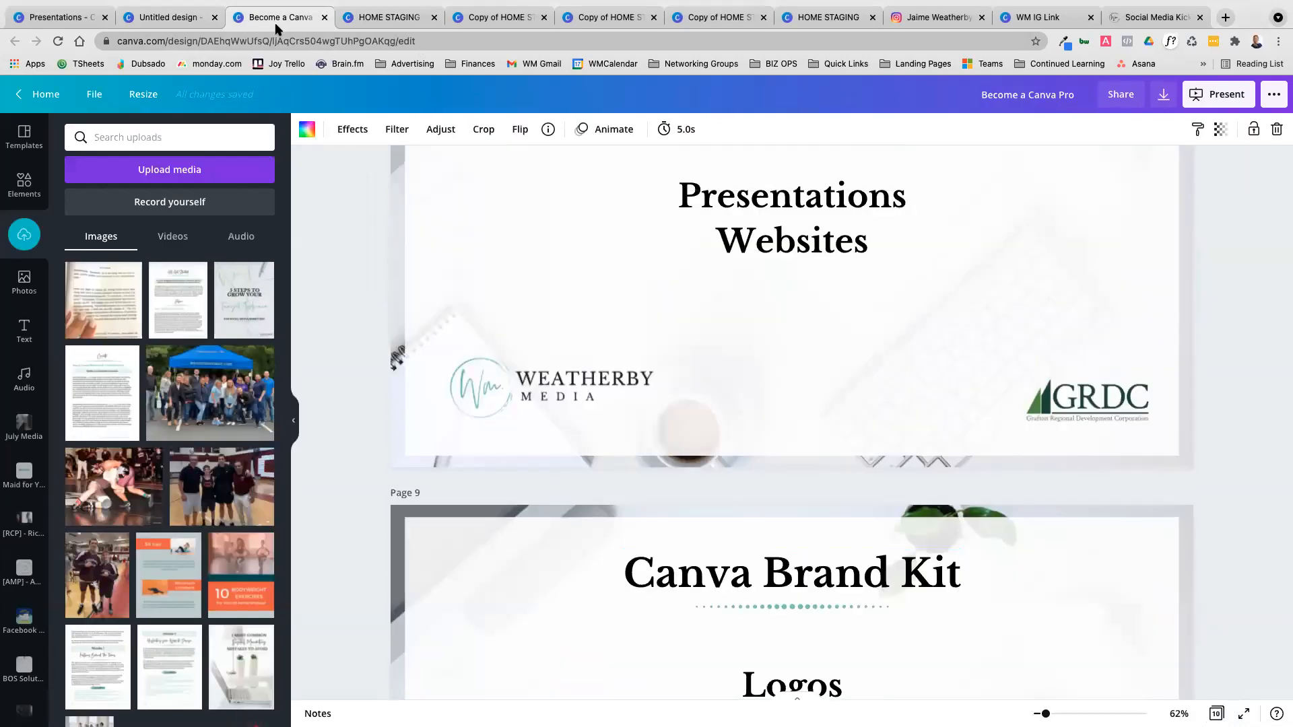
scroll(757, 337, down, 5)
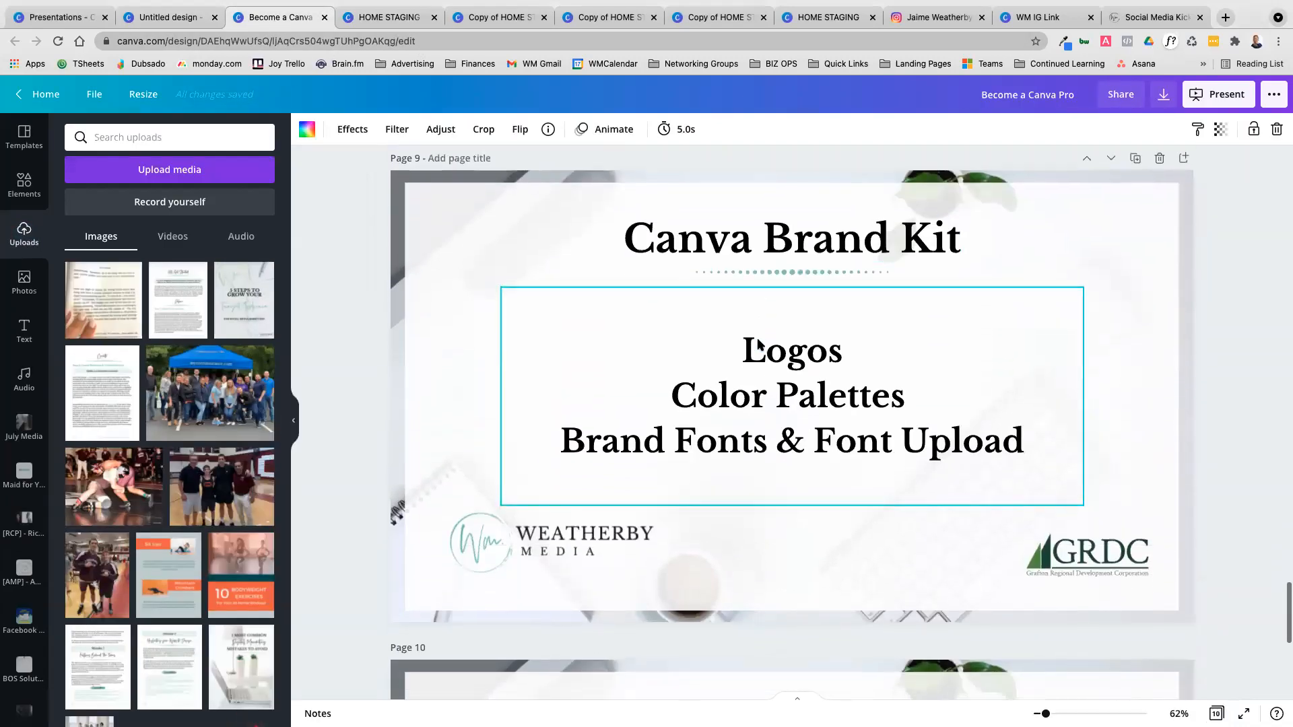
scroll(757, 343, down, 5)
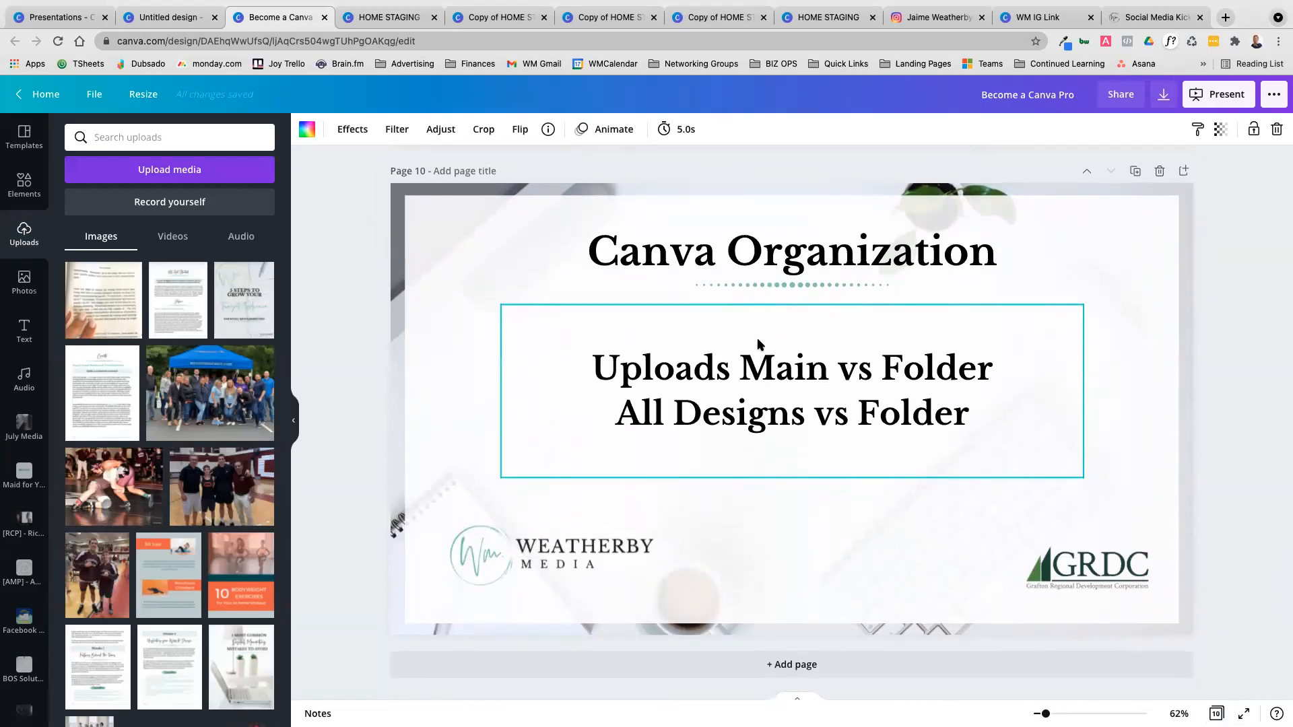
scroll(758, 343, up, 8)
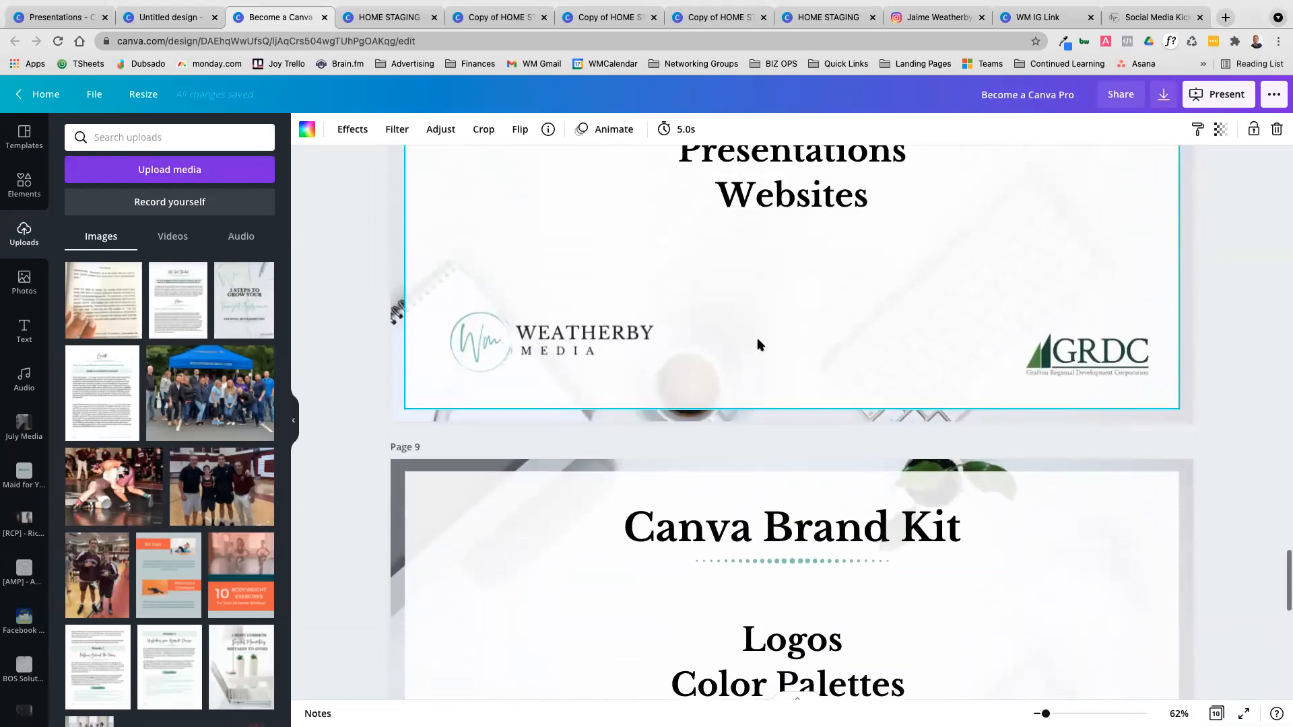